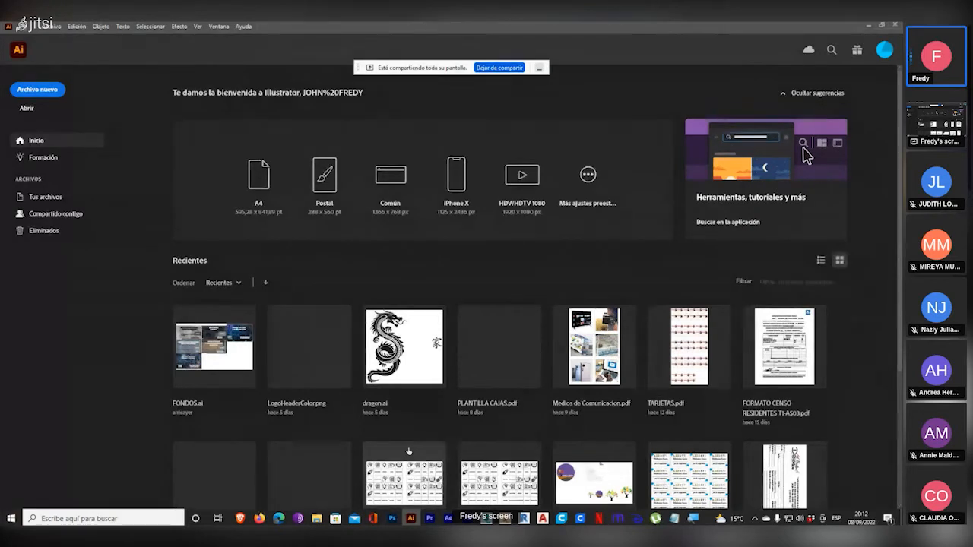
# - Switch to Photoshop and open the new document setup from its home screen
pyautogui.click(392, 519)
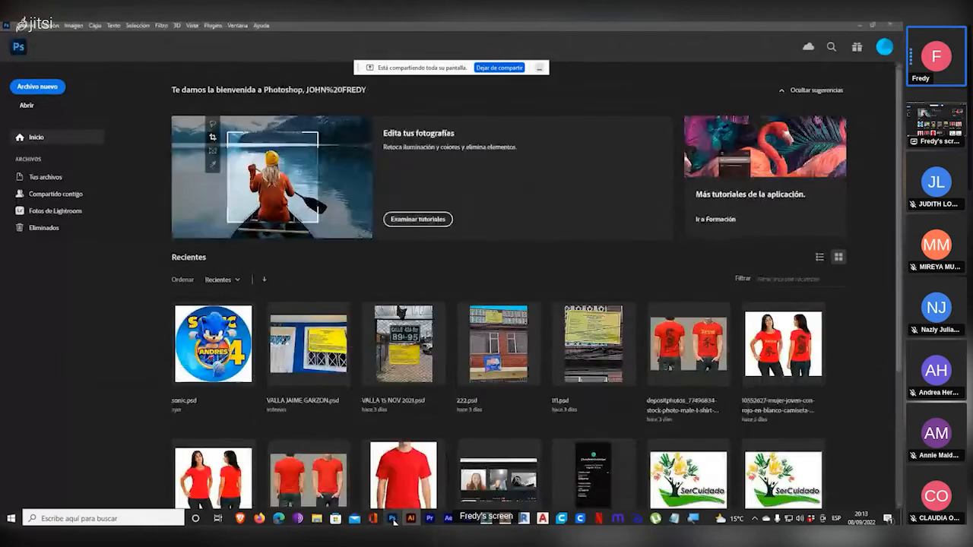
pyautogui.click(410, 519)
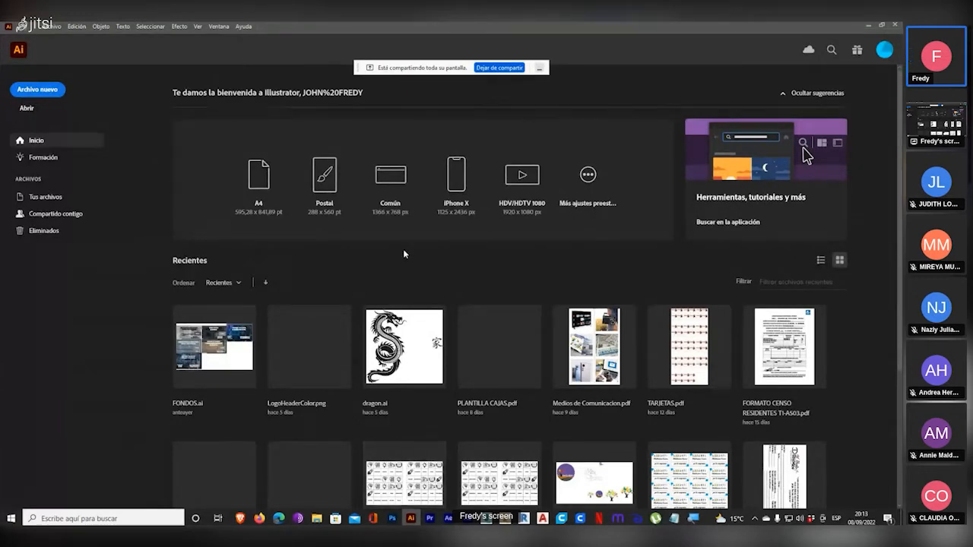
pyautogui.click(392, 520)
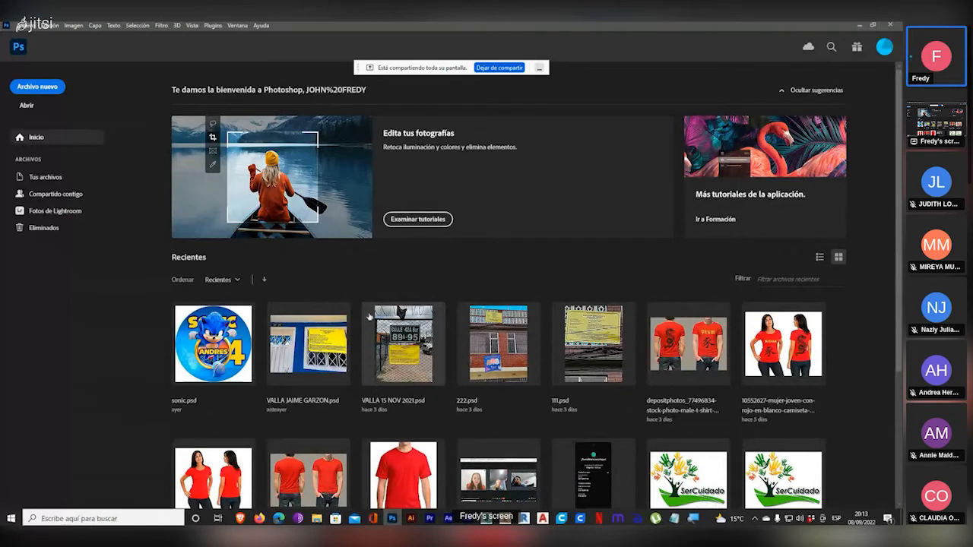
pyautogui.press('super+plus')
pyautogui.press('super+plus')
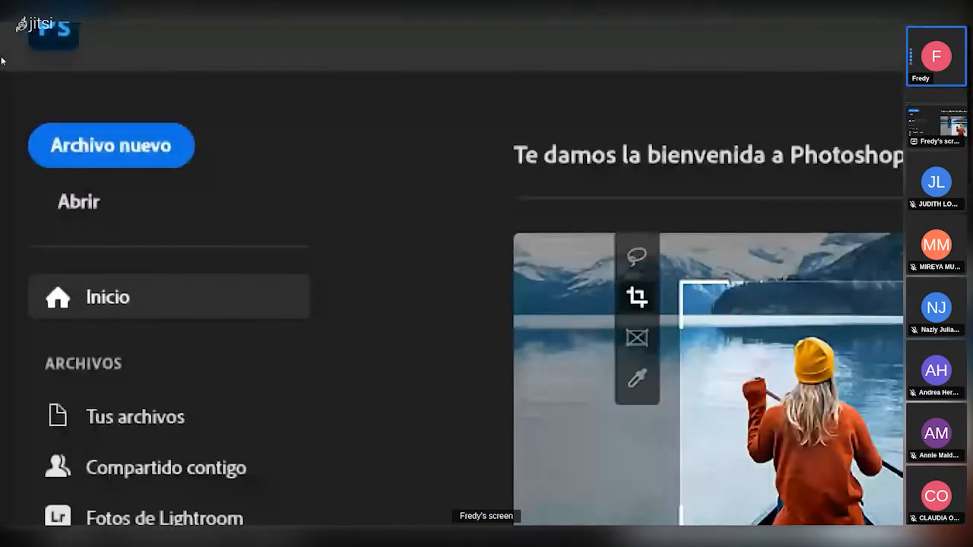
pyautogui.click(111, 145)
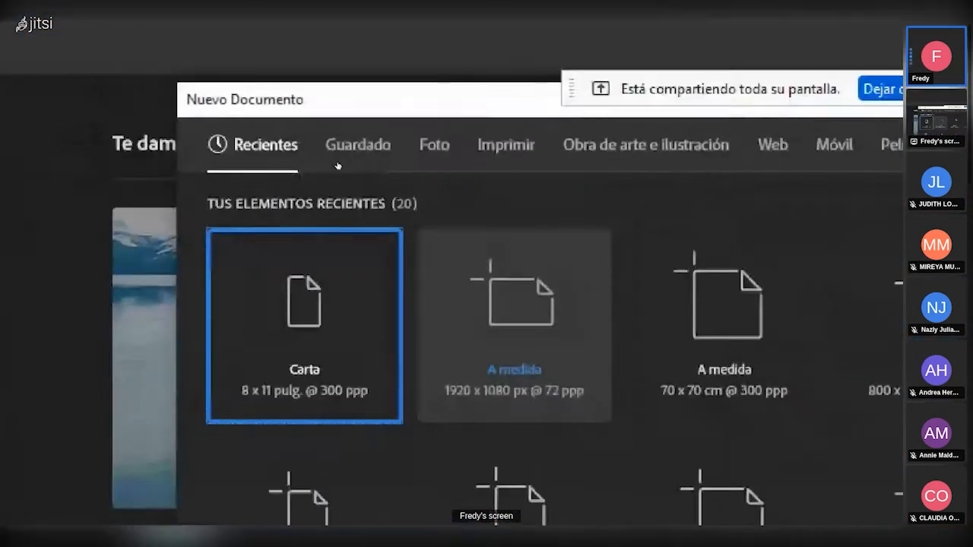
# - Examine the measurement units offered for the new document's width
pyautogui.press('super+minus')
pyautogui.press('super+minus')
pyautogui.press('super+plus')
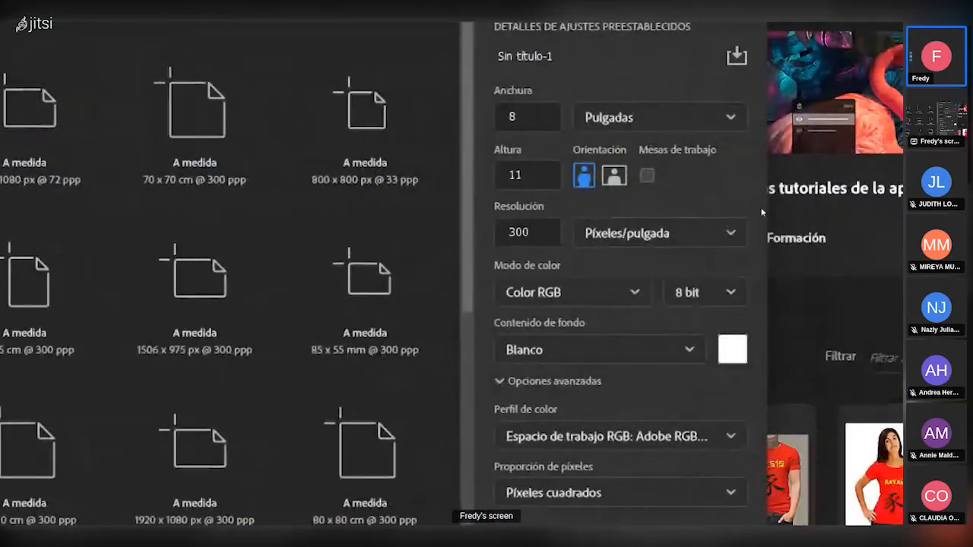
pyautogui.press('super+plus')
pyautogui.click(642, 160)
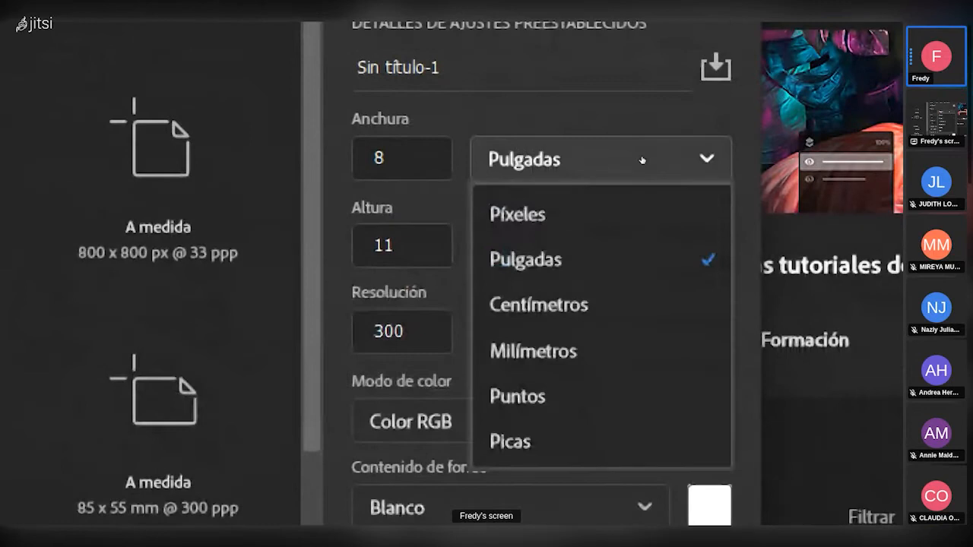
pyautogui.press('Down')
pyautogui.press('Down')
pyautogui.press('Down')
pyautogui.press('Down')
pyautogui.press('Down')
pyautogui.press('Up')
pyautogui.press('Up')
pyautogui.press('Down')
pyautogui.press('Up')
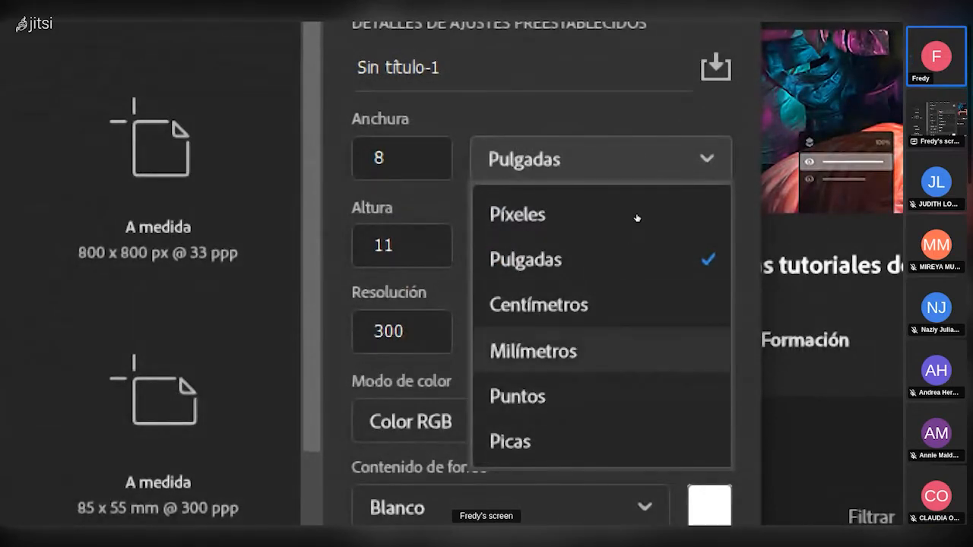
pyautogui.press('Up')
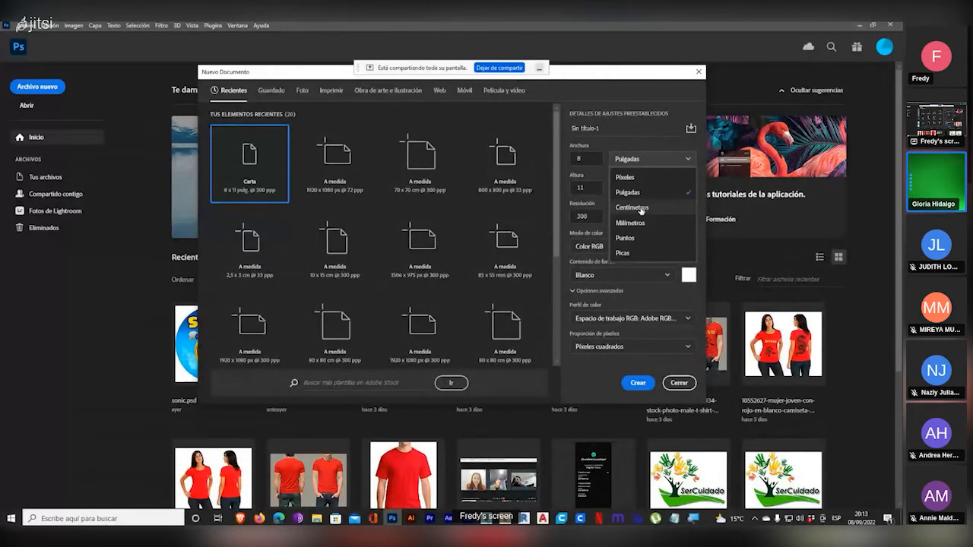
pyautogui.click(641, 209)
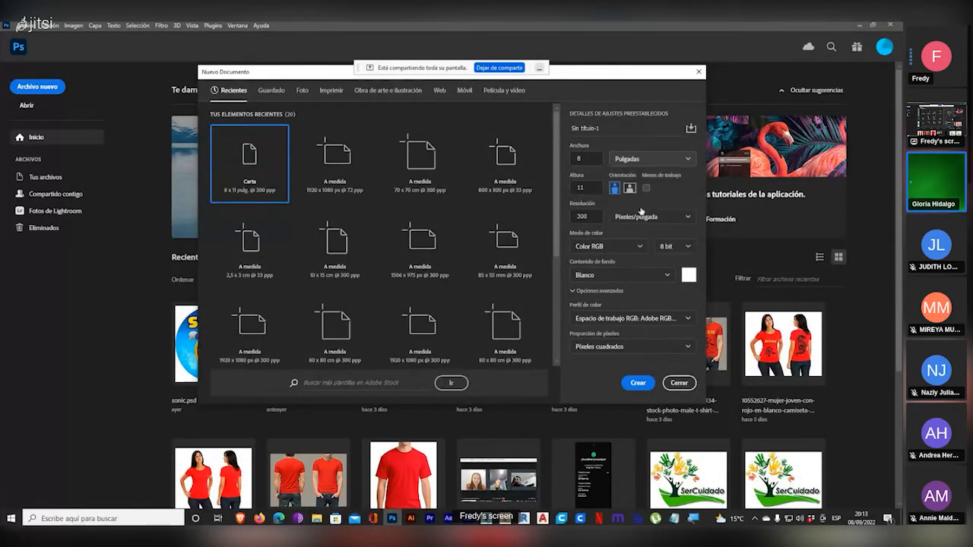
pyautogui.hotkey('alt', 'Tab')
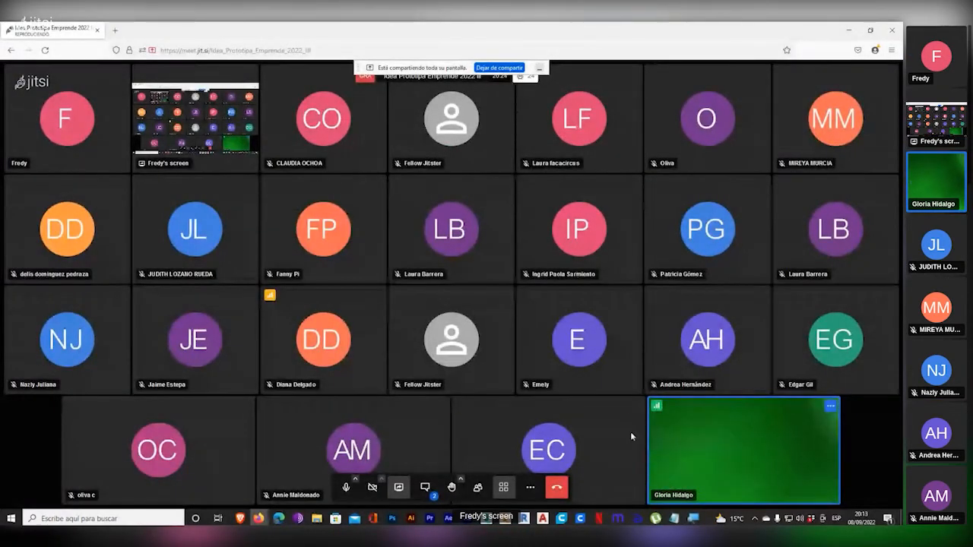
pyautogui.click(829, 409)
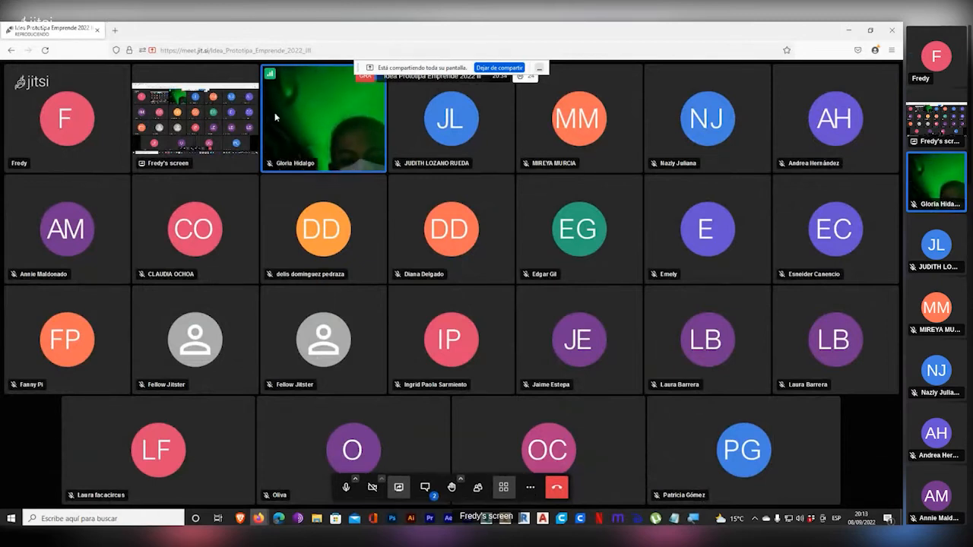
pyautogui.hotkey('alt', 'Tab')
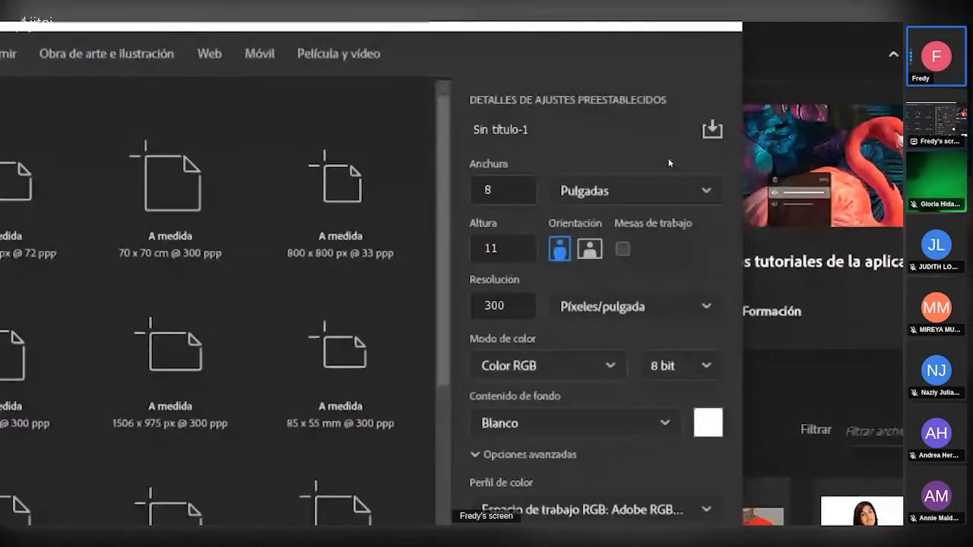
# - Try the new document's dimensions in Píxeles, Centímetros and Milímetros
pyautogui.click(652, 156)
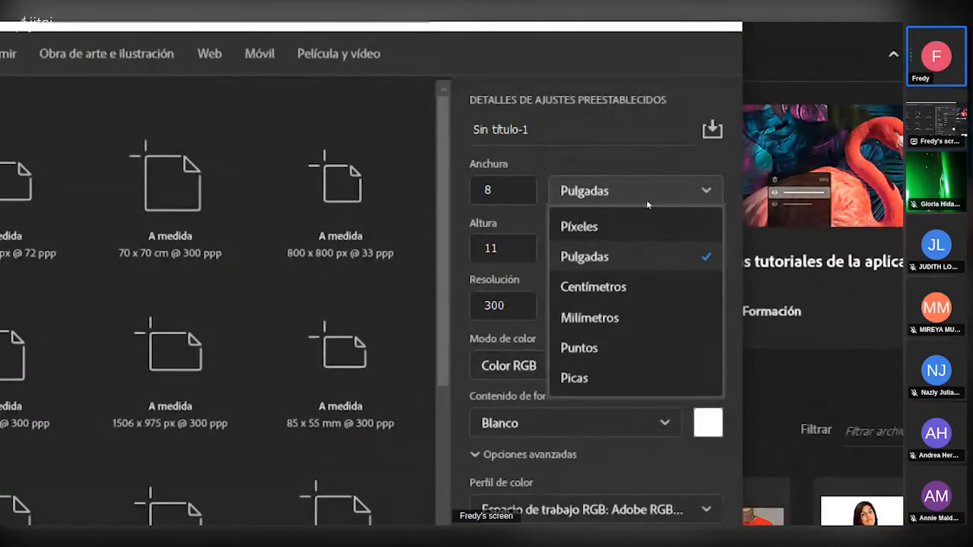
pyautogui.click(632, 221)
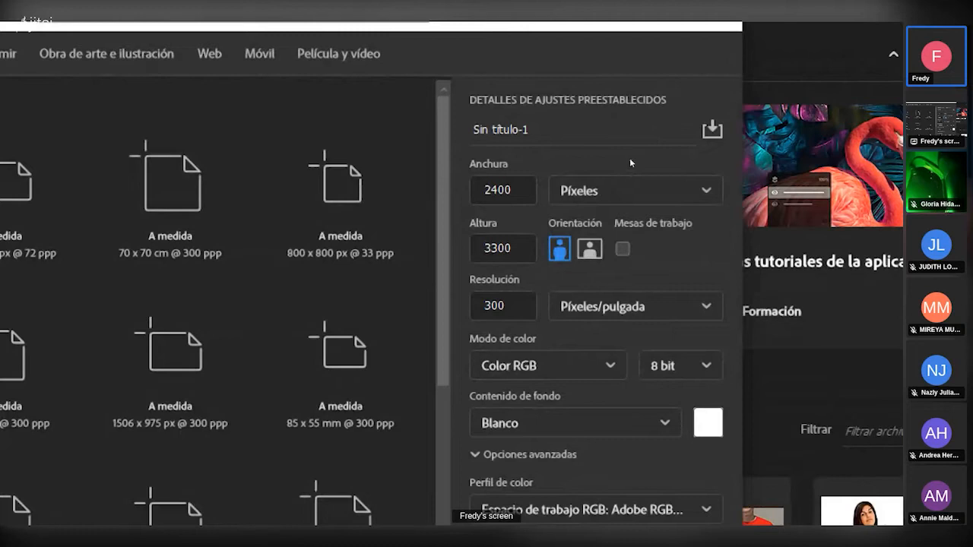
pyautogui.click(630, 158)
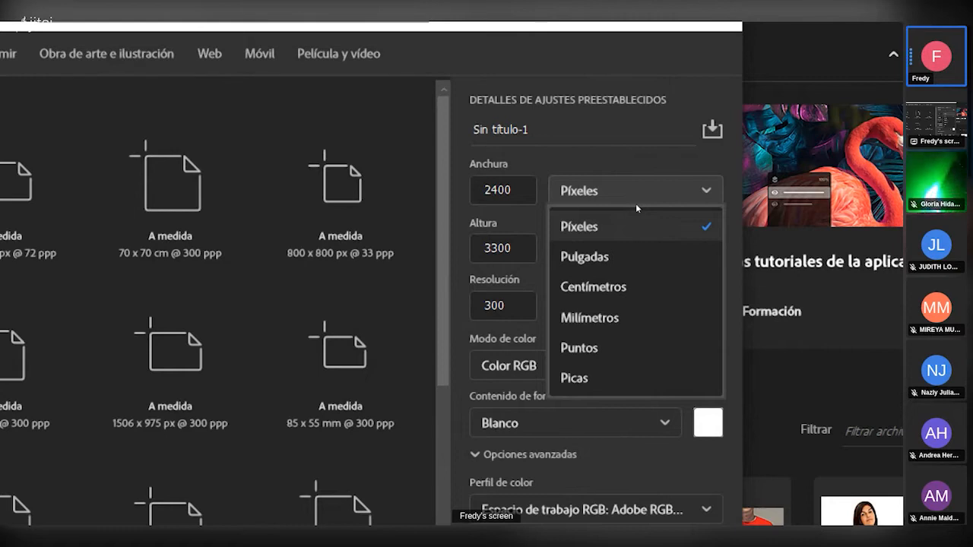
pyautogui.press('Down')
pyautogui.press('Down')
pyautogui.press('Return')
pyautogui.click(631, 183)
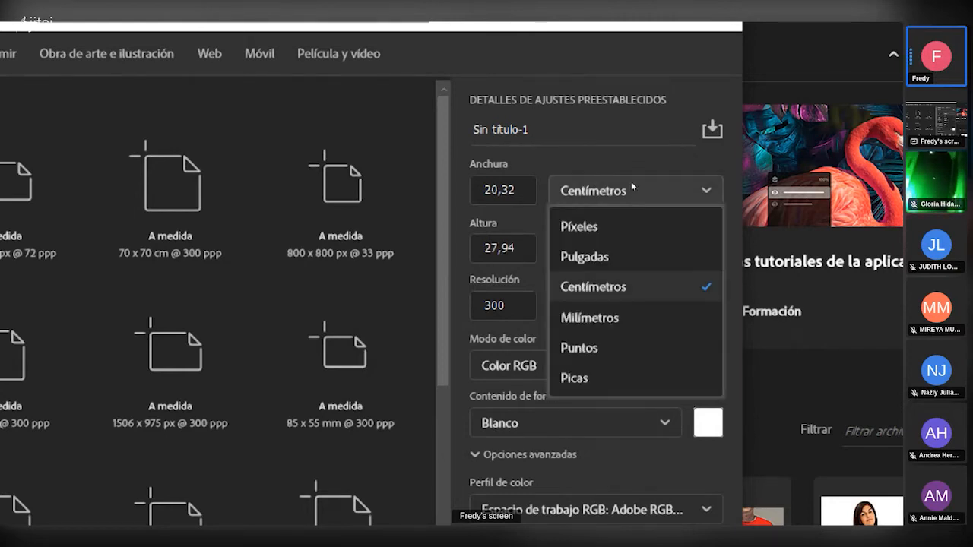
pyautogui.press('Down')
pyautogui.press('Return')
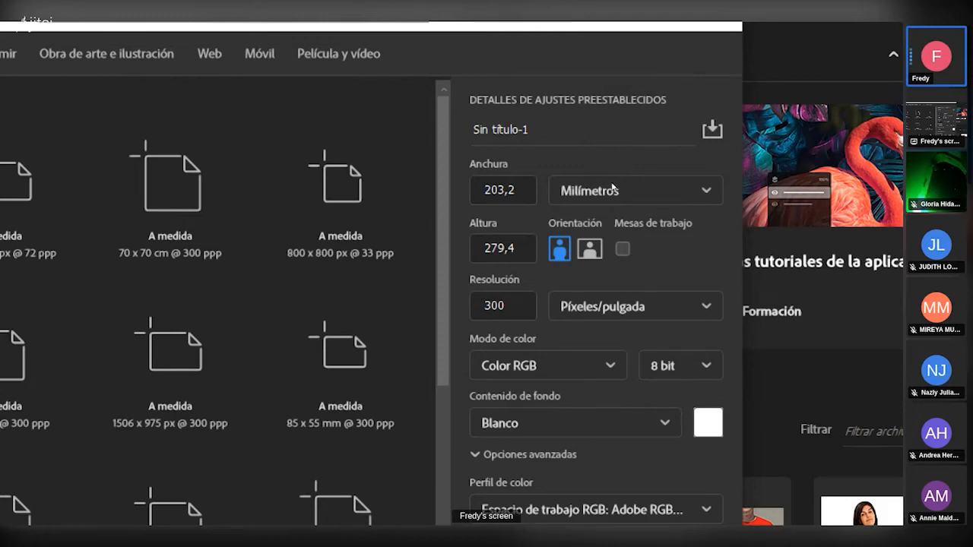
pyautogui.press('Tab')
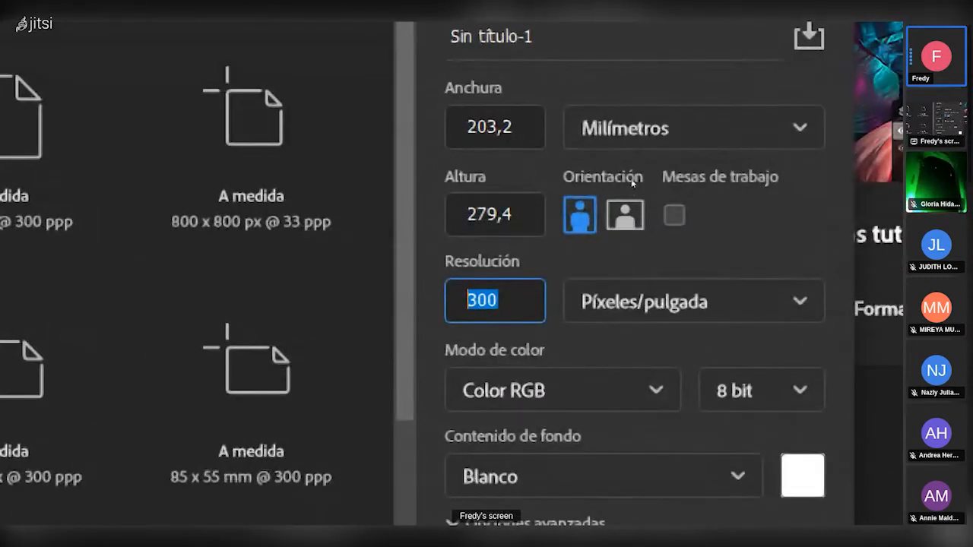
# - Set the new document's unit to Pulgadas and its width and height to 1 each
pyautogui.click(632, 129)
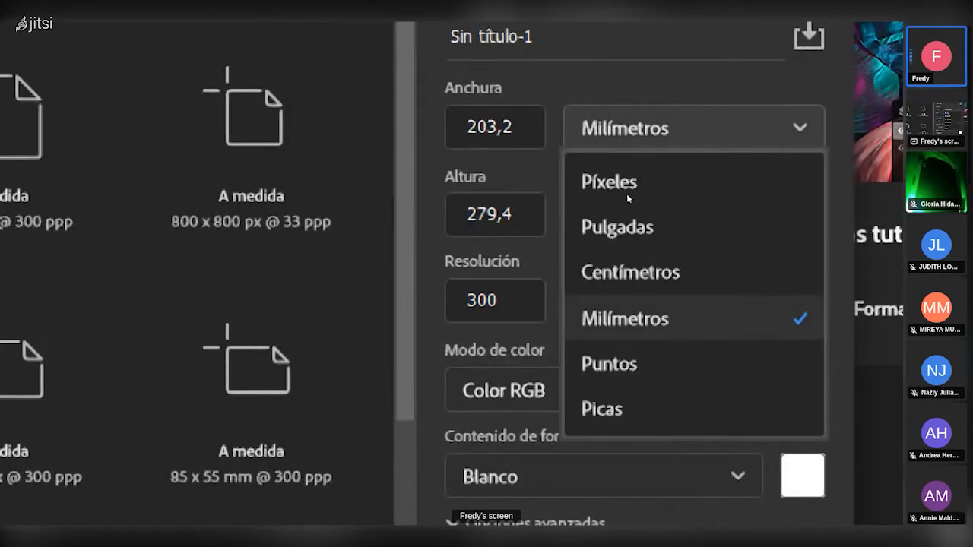
pyautogui.click(622, 228)
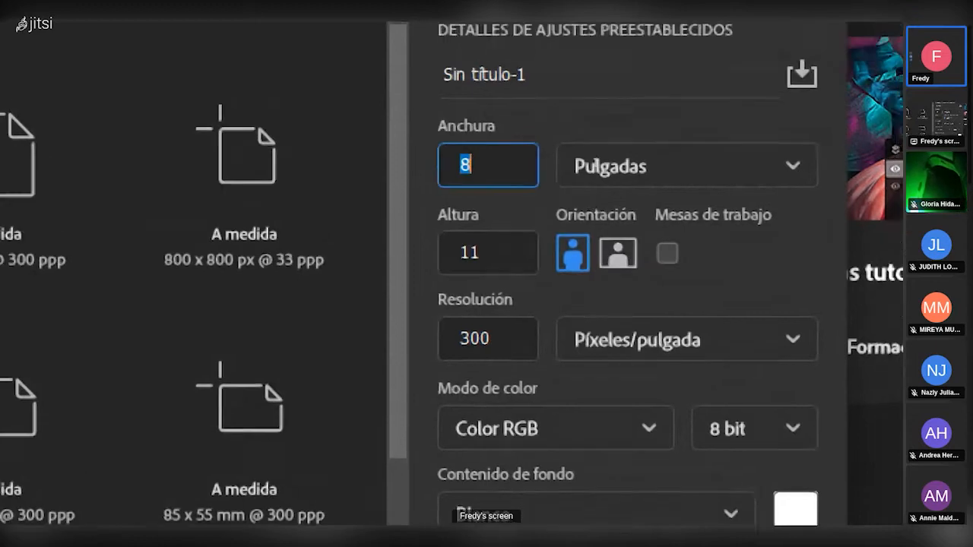
pyautogui.write('1')
pyautogui.press('Tab')
pyautogui.write('1')
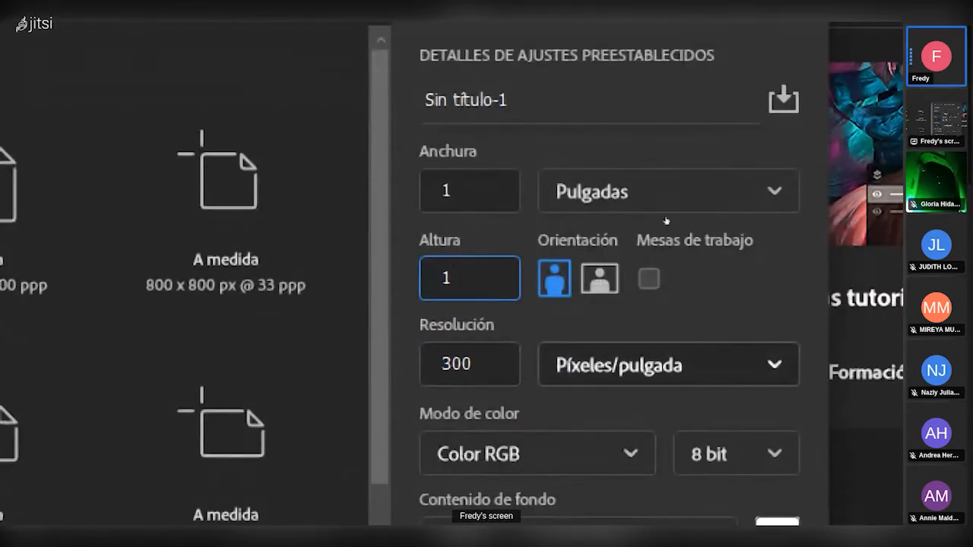
pyautogui.press('Tab')
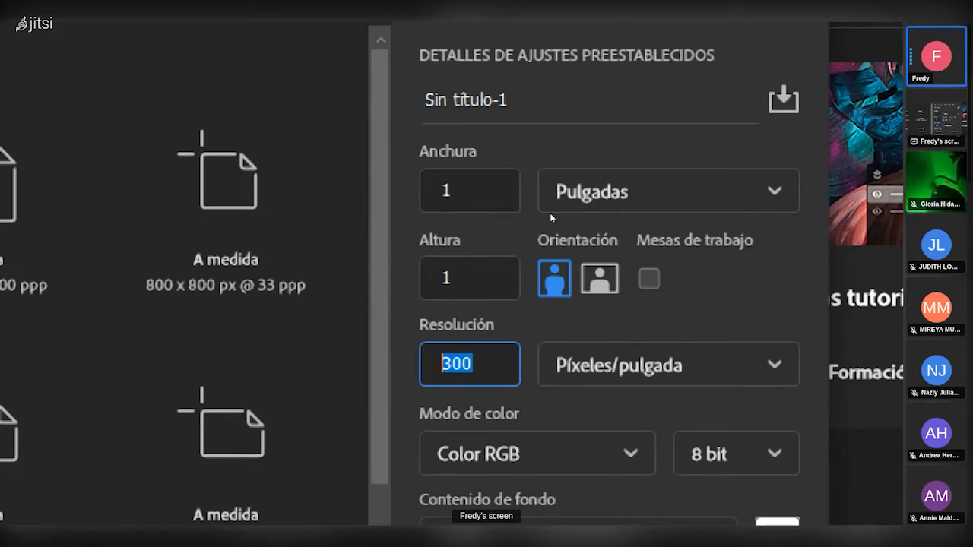
# - Set the new document's width and height to 10 Centímetros each and convert the unit to Píxeles
pyautogui.click(654, 187)
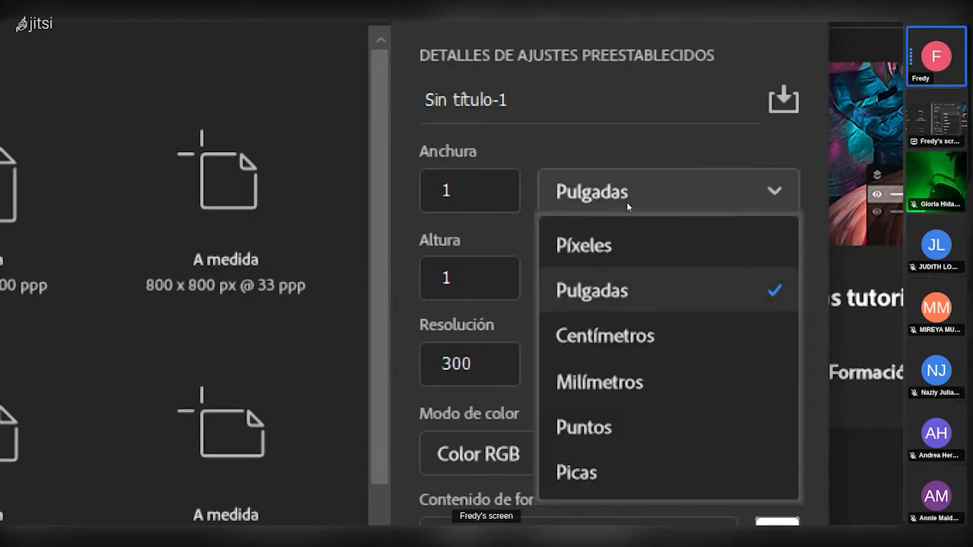
pyautogui.click(606, 336)
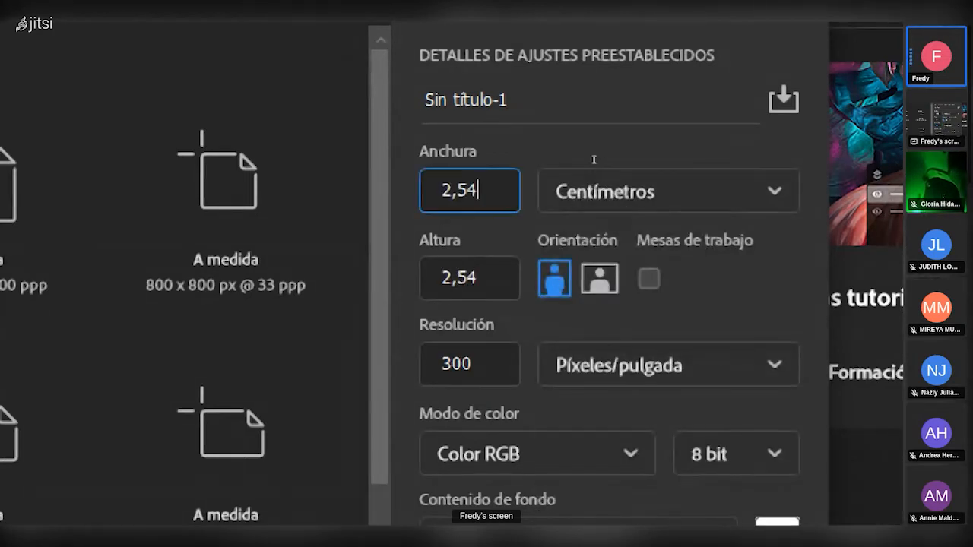
pyautogui.hotkey('ctrl', 'a')
pyautogui.write('10')
pyautogui.press('Tab')
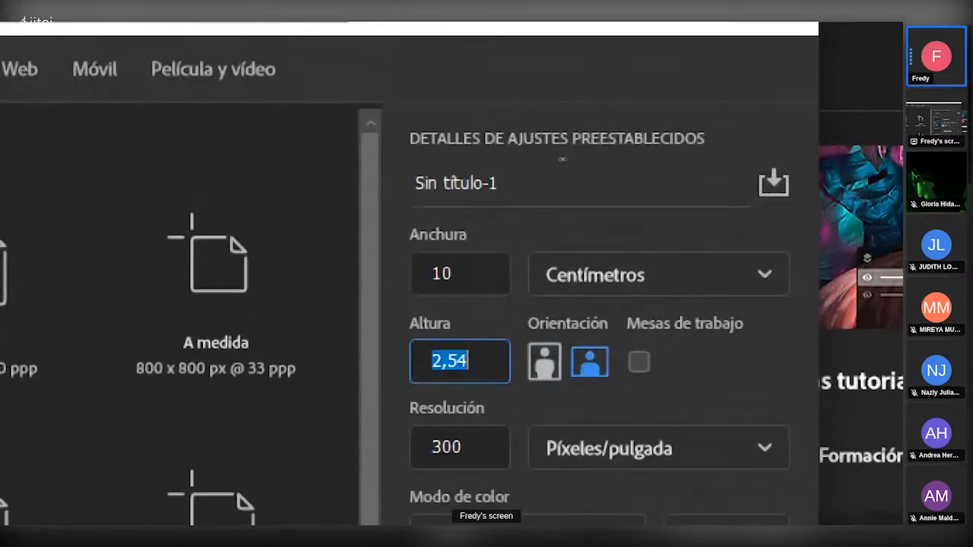
pyautogui.write('10')
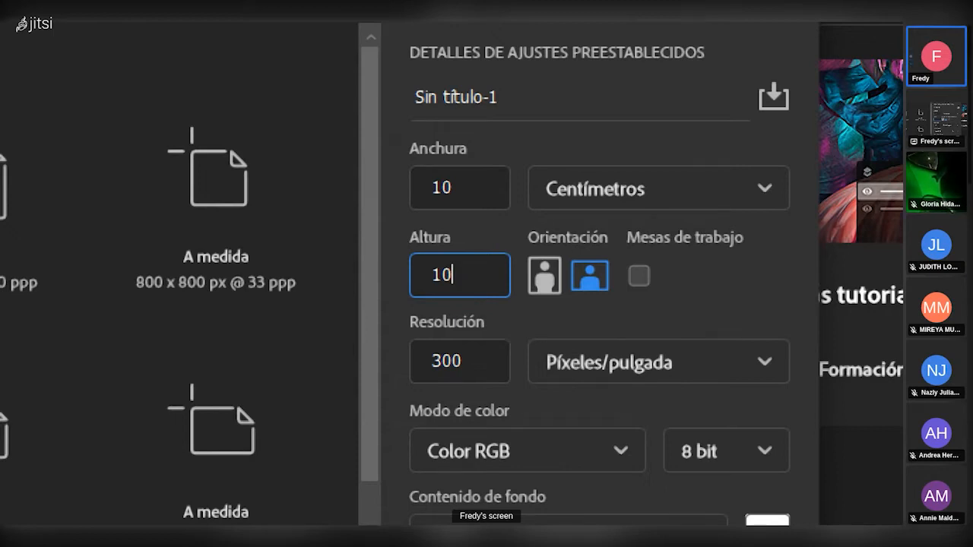
pyautogui.click(654, 187)
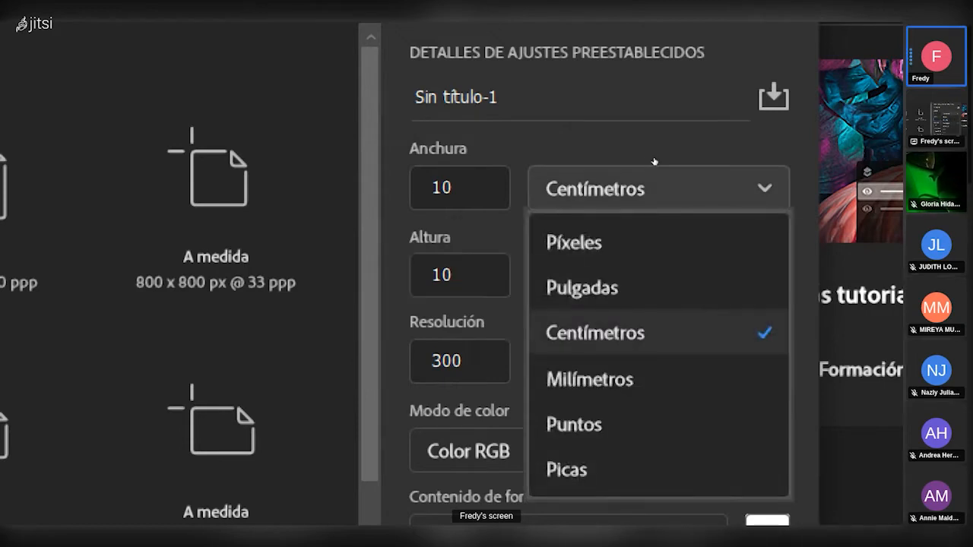
pyautogui.click(635, 242)
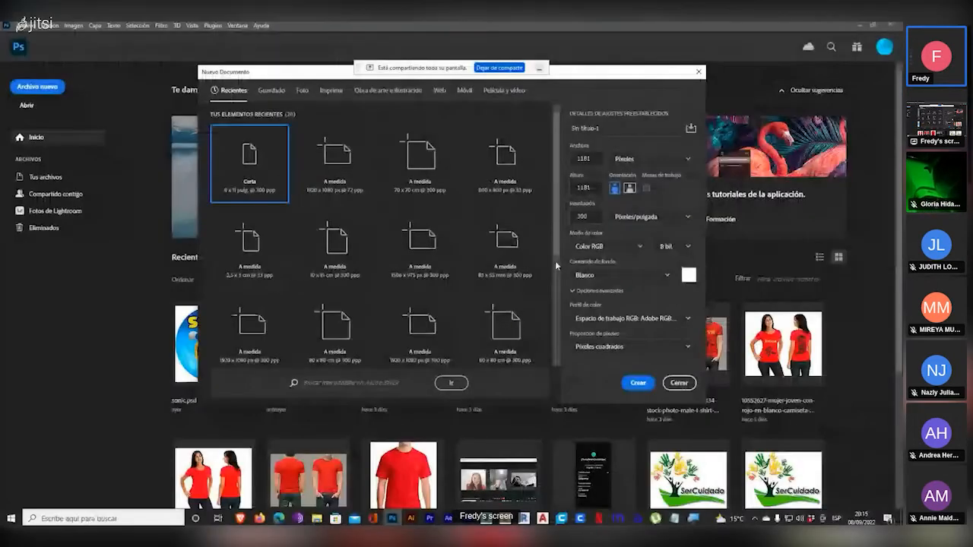
# - Switch to Illustrator and set up a new document with its unit set to Píxeles
pyautogui.click(411, 518)
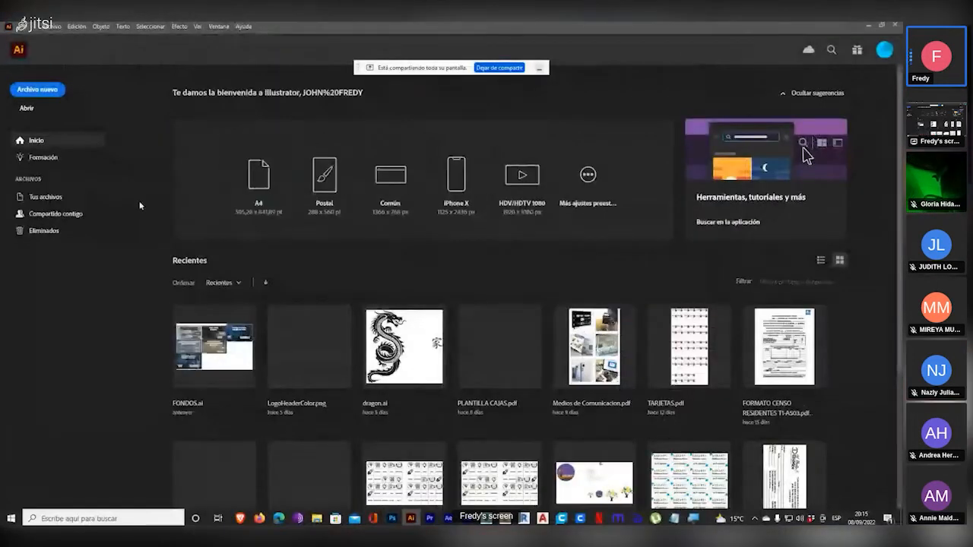
pyautogui.click(37, 89)
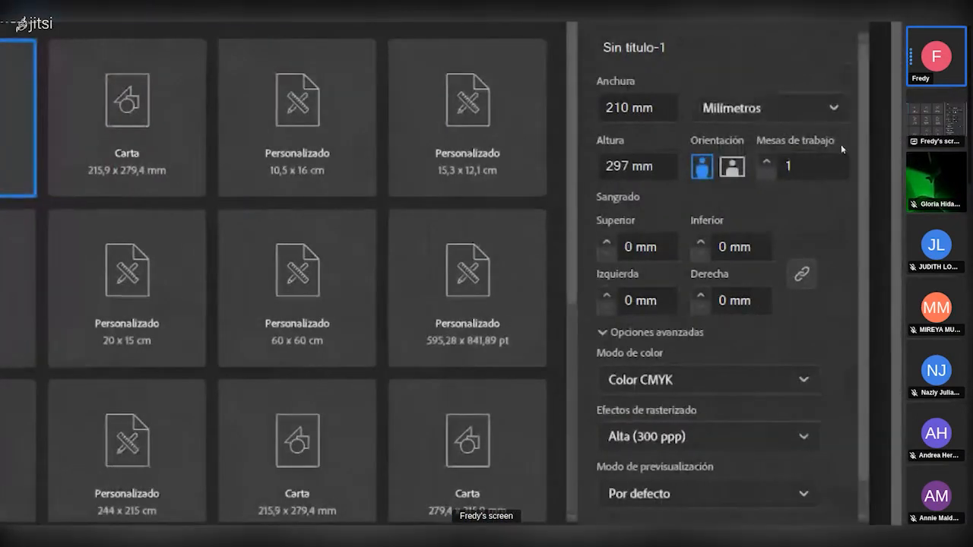
pyautogui.click(834, 109)
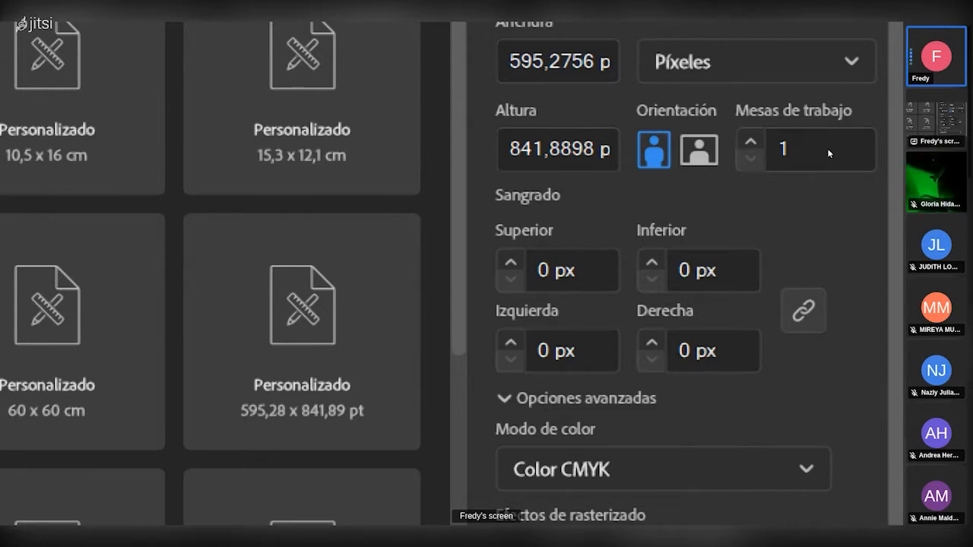
# - Set the new Illustrator document's colour mode to Color RGB
pyautogui.press('super+minus')
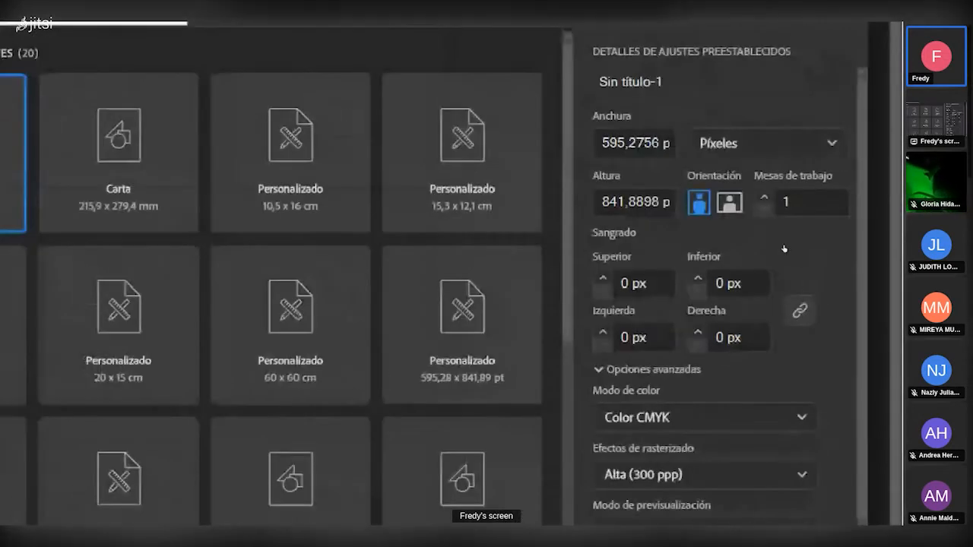
pyautogui.press('super+minus')
pyautogui.press('super+plus')
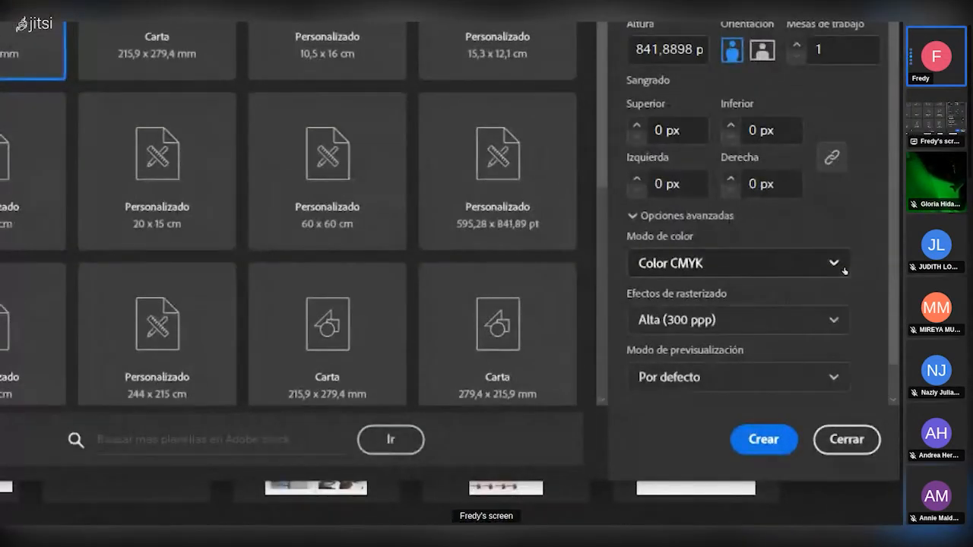
pyautogui.click(843, 267)
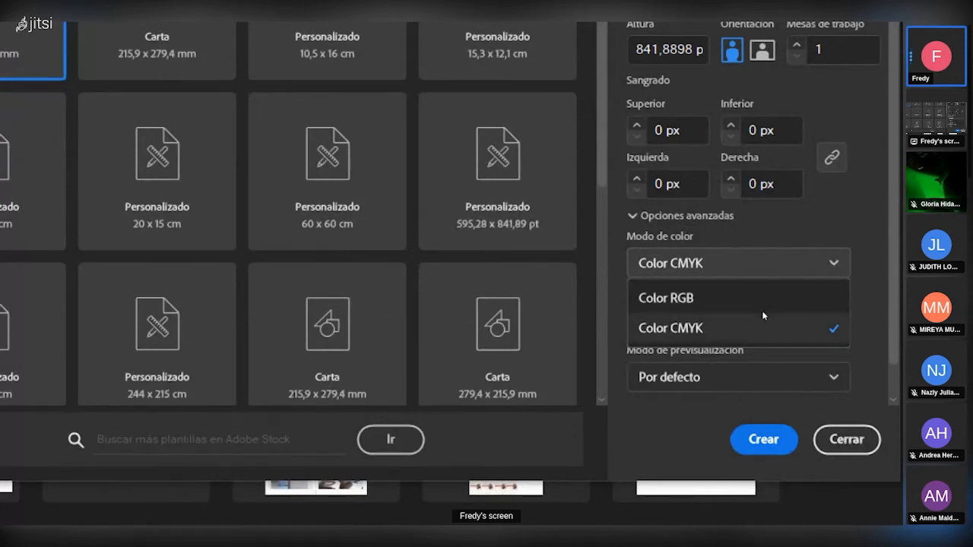
pyautogui.click(756, 289)
# - Switch to Photoshop and examine the colour profiles offered for the new document
pyautogui.press('super+minus')
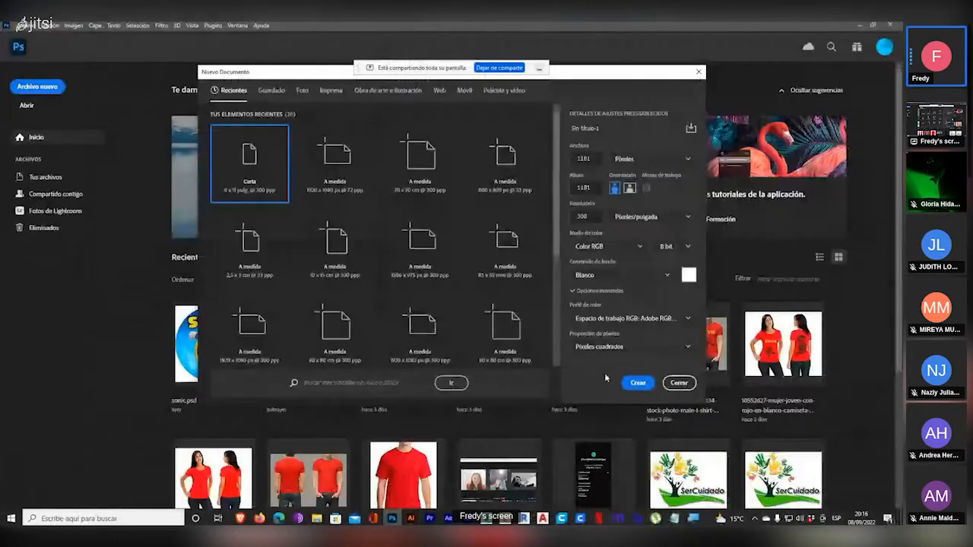
pyautogui.press('super+plus')
pyautogui.click(691, 315)
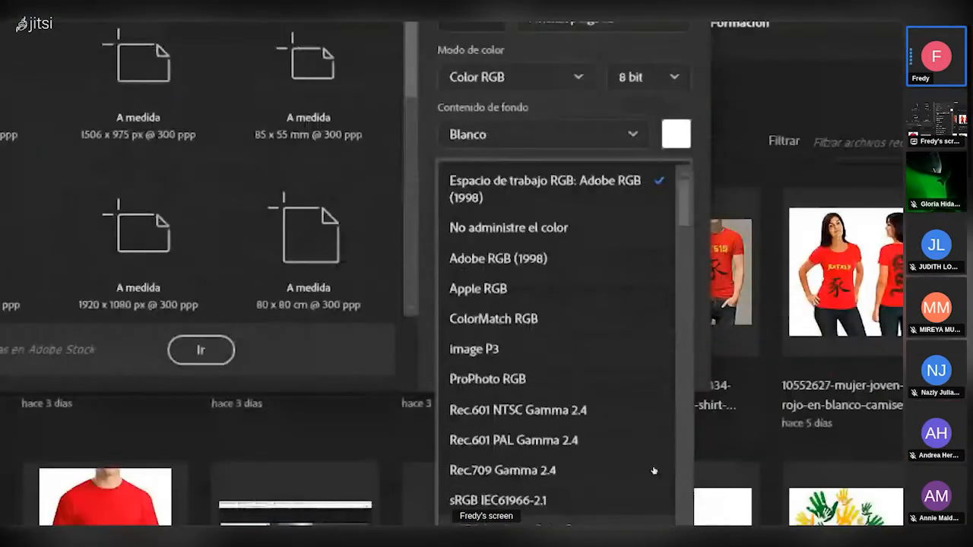
pyautogui.scroll(-2, 625, 479)
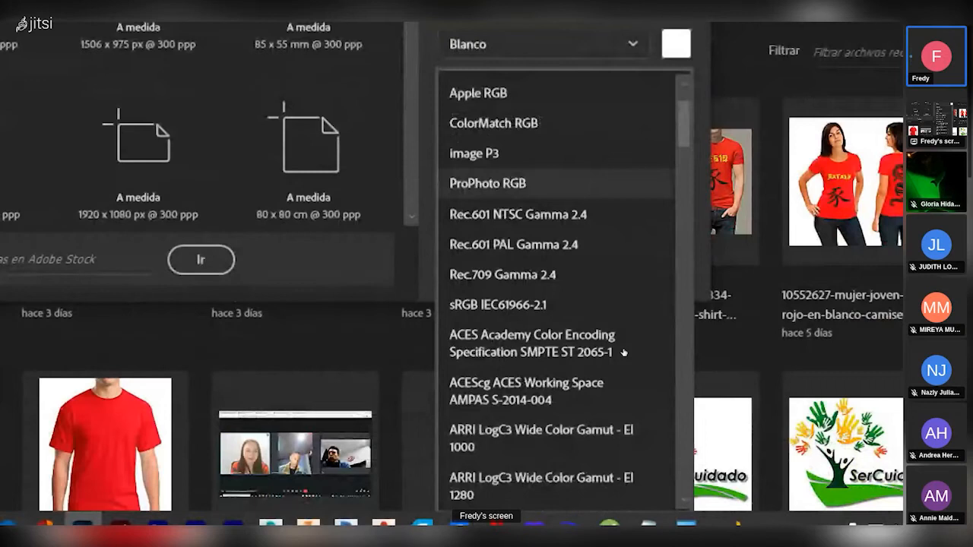
pyautogui.scroll(-5, 624, 213)
pyautogui.scroll(-15, 624, 357)
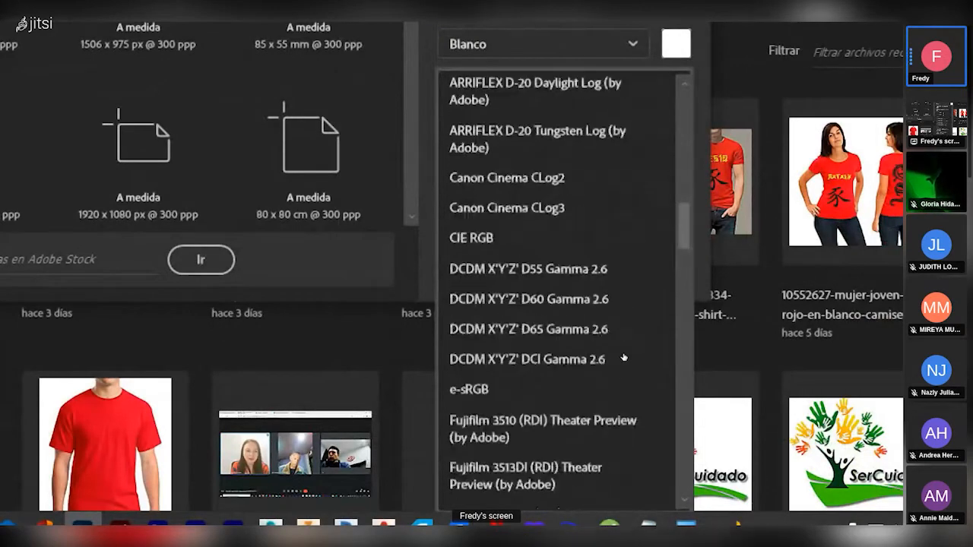
pyautogui.scroll(-7, 622, 357)
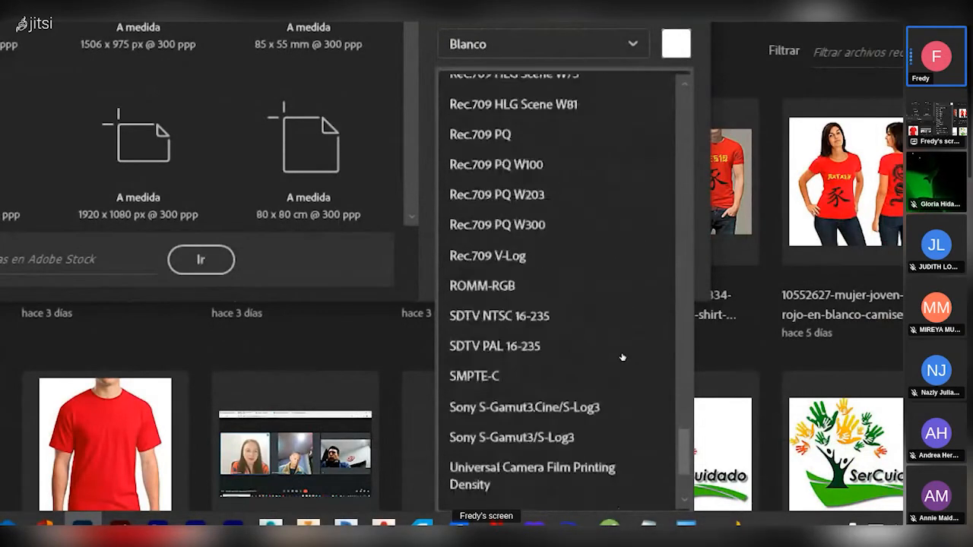
pyautogui.scroll(10, 622, 357)
pyautogui.scroll(10, 622, 357)
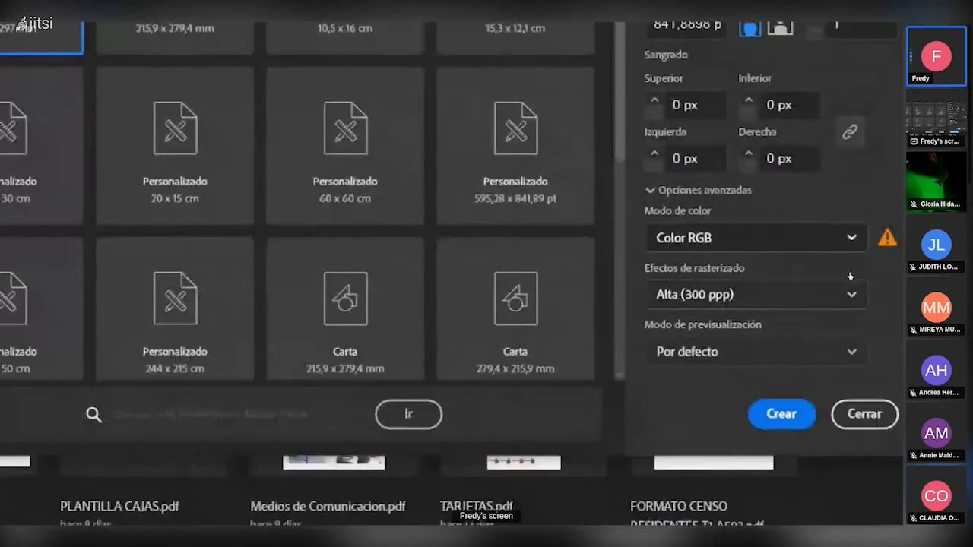
# - Check the new document's colour mode in Illustrator, and look through Photoshop's colour profile list once more
pyautogui.click(821, 263)
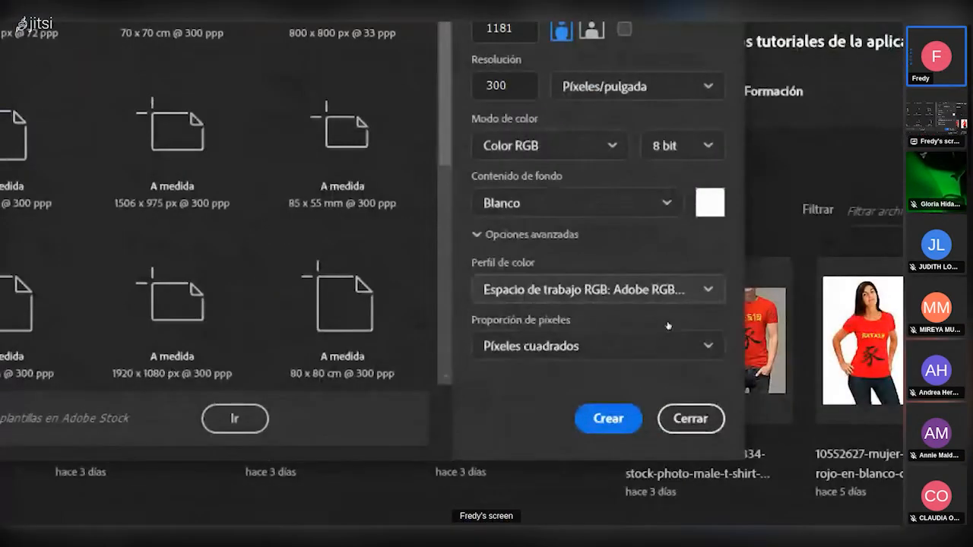
pyautogui.click(668, 289)
pyautogui.scroll(-5, 635, 399)
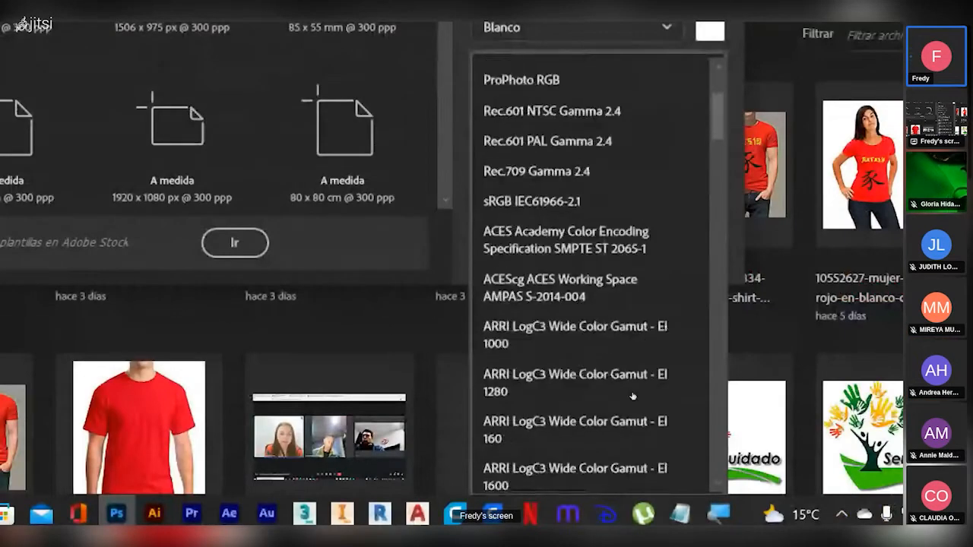
pyautogui.scroll(-10, 632, 396)
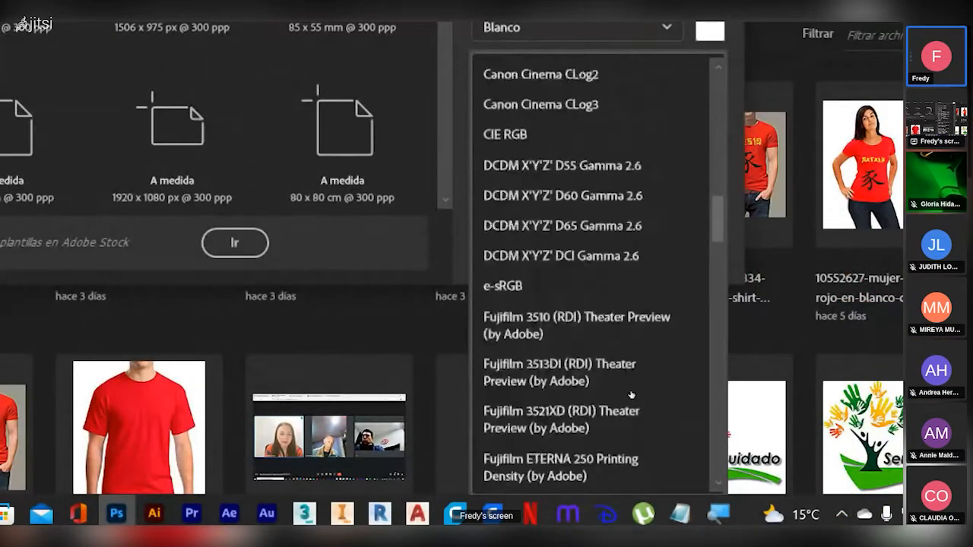
pyautogui.scroll(-10, 631, 395)
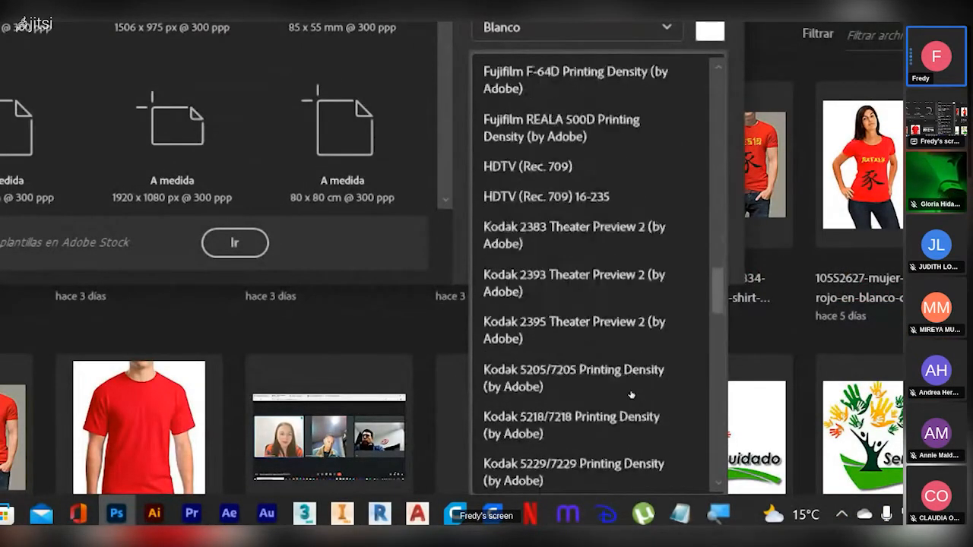
pyautogui.scroll(-3, 631, 395)
pyautogui.scroll(4, 631, 396)
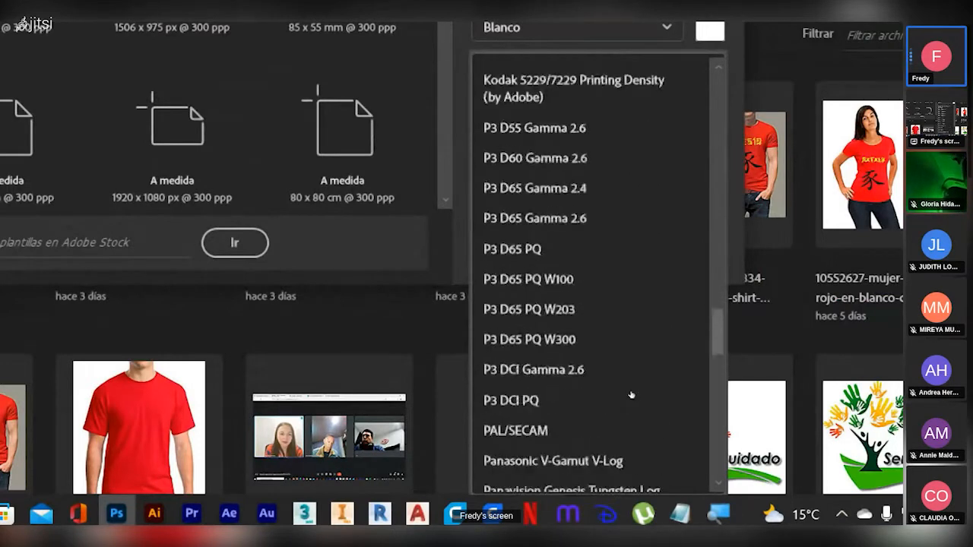
pyautogui.scroll(-3, 631, 395)
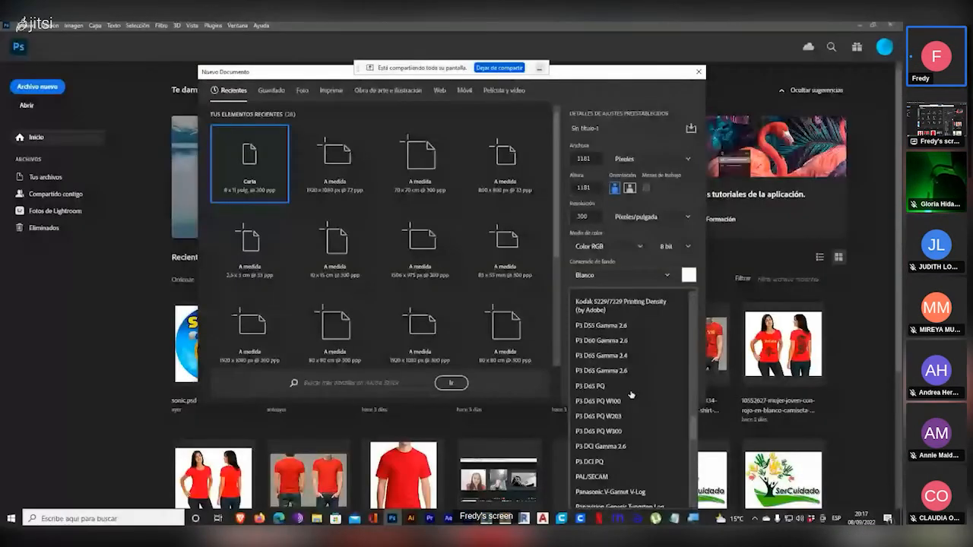
pyautogui.click(565, 273)
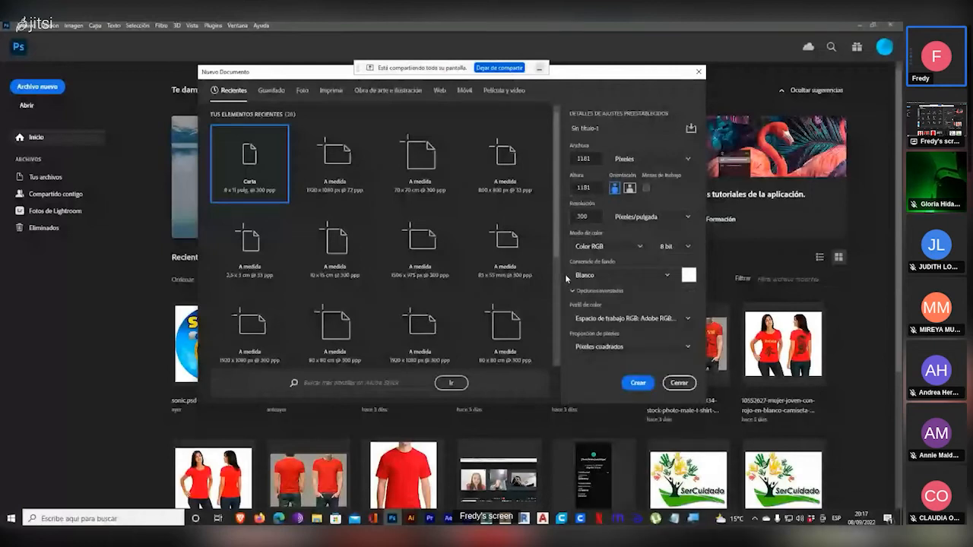
# - Choose Espacio de trabajo RGB: Adobe RGB (1998) as the new document's colour profile and review the alternatives
pyautogui.click(669, 316)
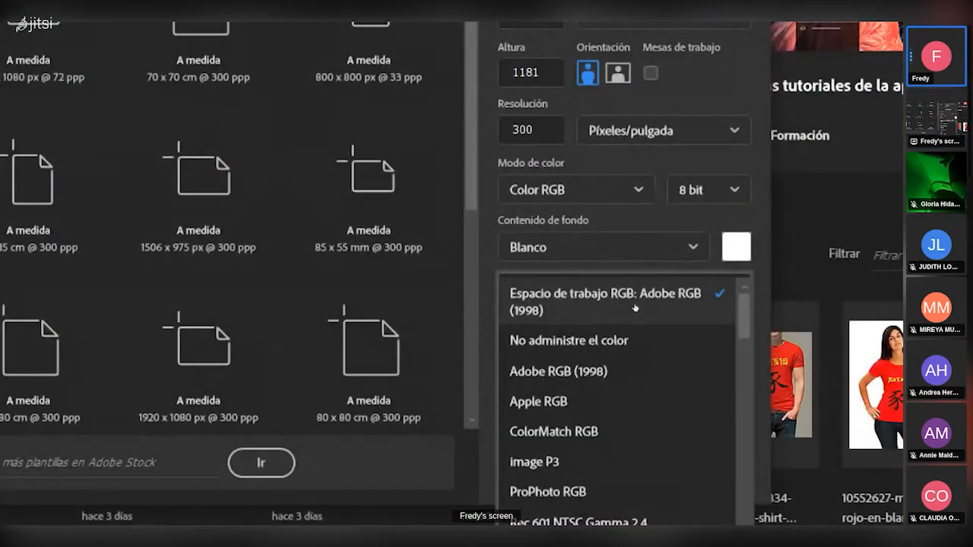
pyautogui.click(636, 308)
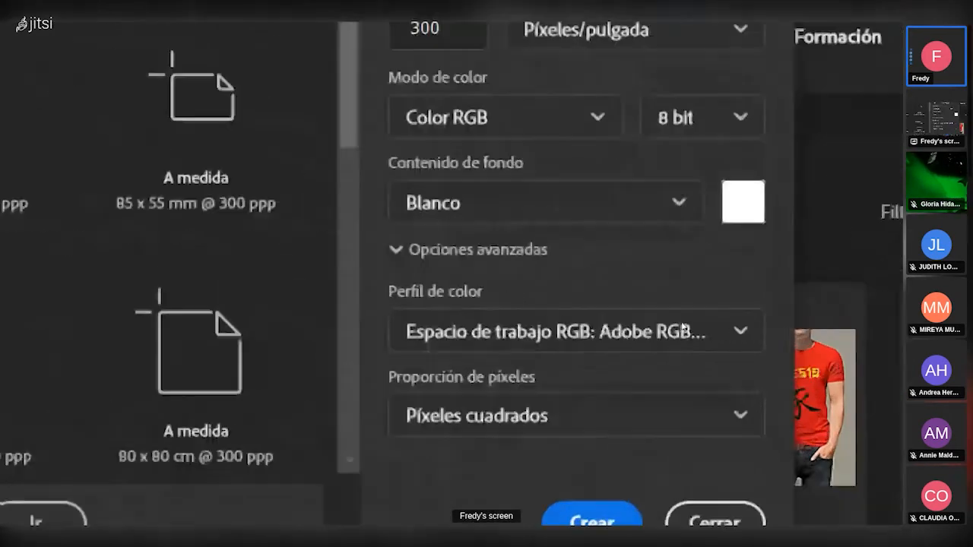
pyautogui.click(697, 327)
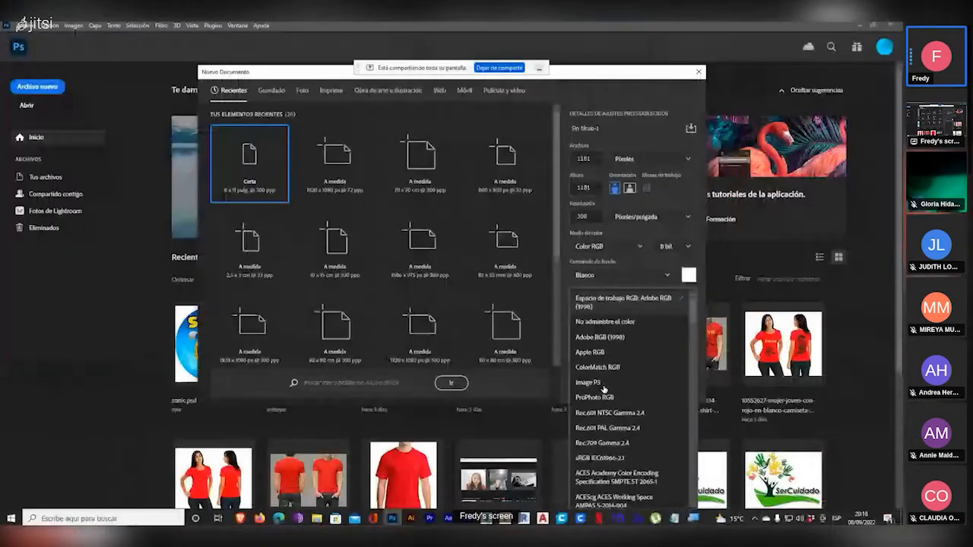
pyautogui.click(566, 285)
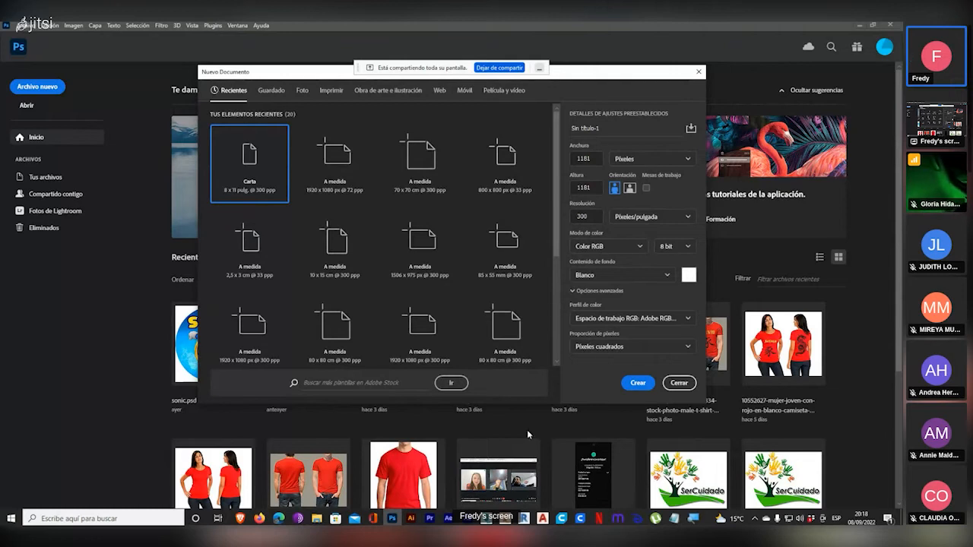
# - Switch to Illustrator and create the A4 document in Píxeles with the Color RGB mode
pyautogui.click(410, 517)
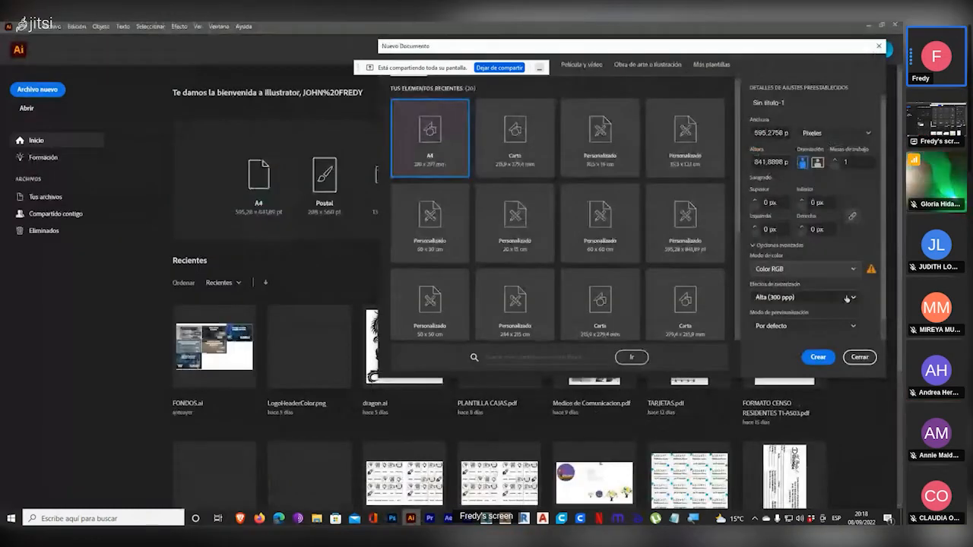
pyautogui.press('super+plus')
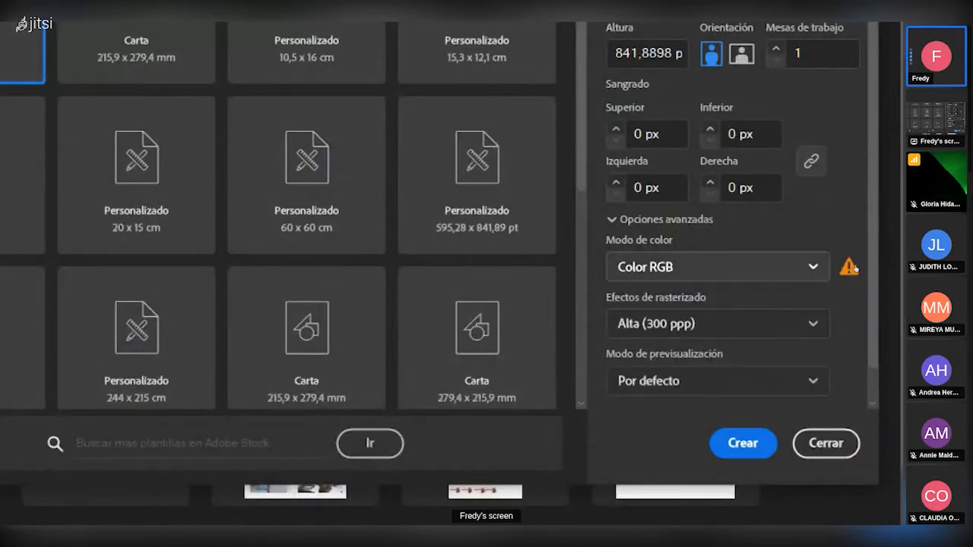
pyautogui.click(802, 267)
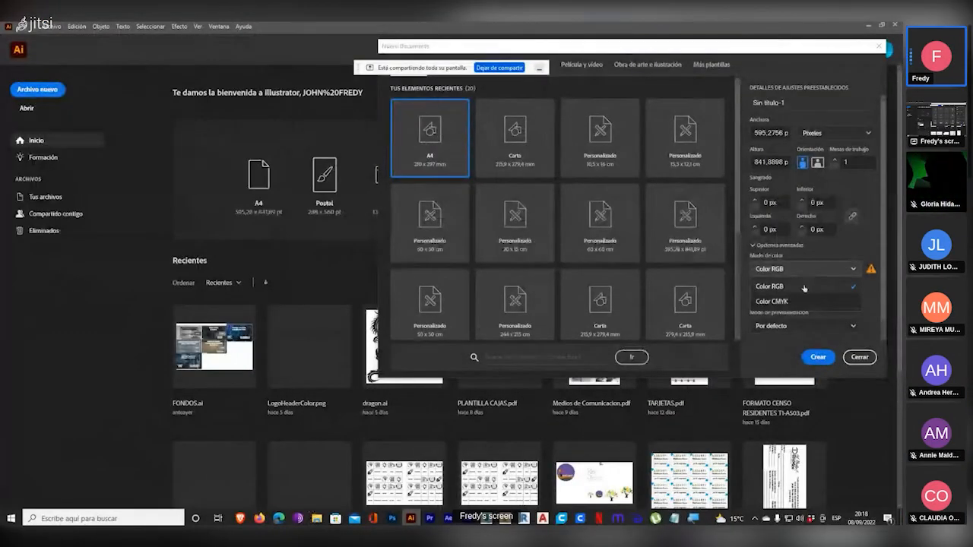
pyautogui.click(792, 289)
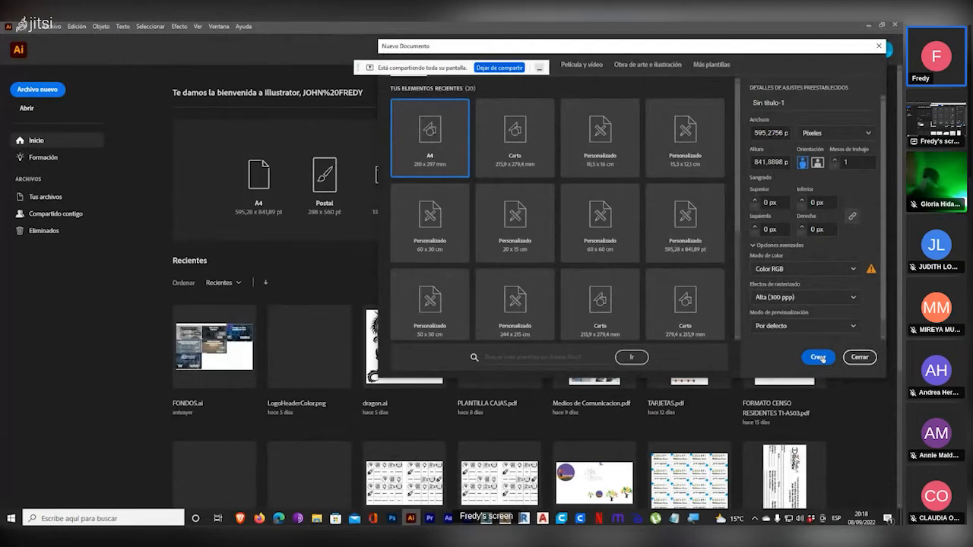
pyautogui.click(819, 357)
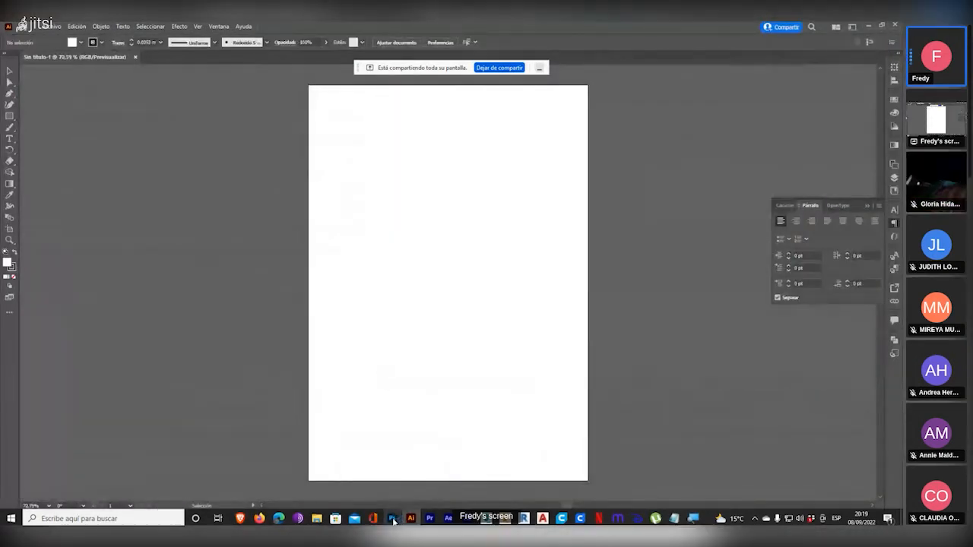
# - Switch to Photoshop and create the 1181 x 1181 px RGB document at 300 Píxeles/pulgada
pyautogui.click(393, 519)
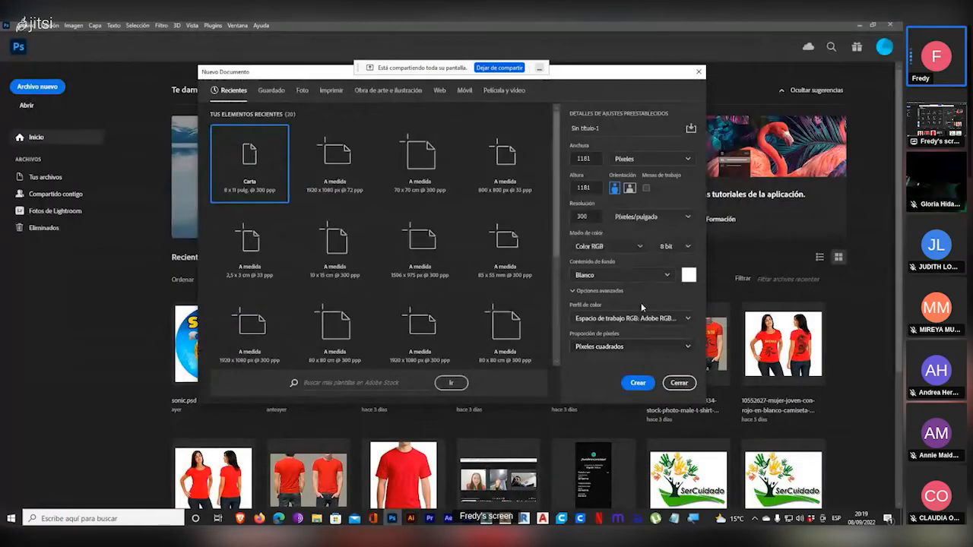
pyautogui.click(637, 383)
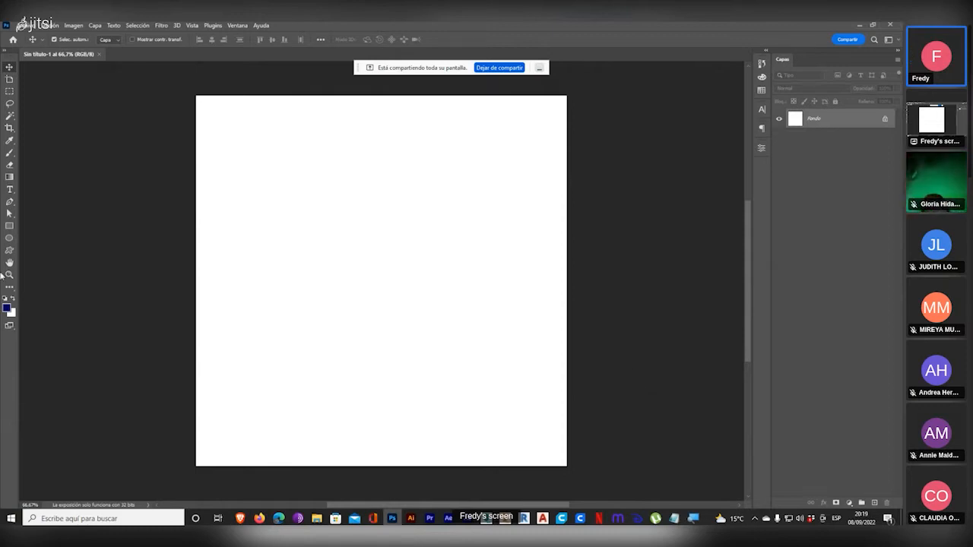
pyautogui.press('ctrl')
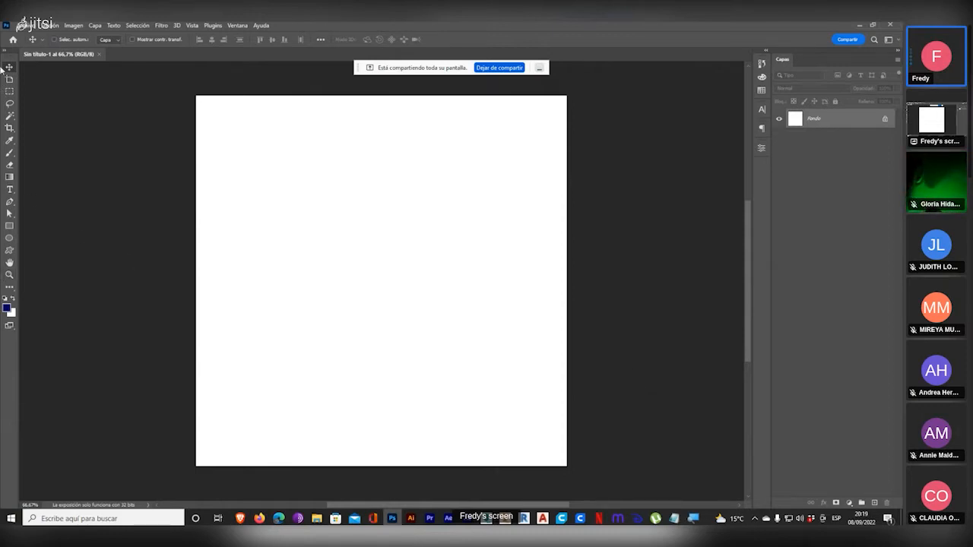
pyautogui.hotkey('ctrl', '4')
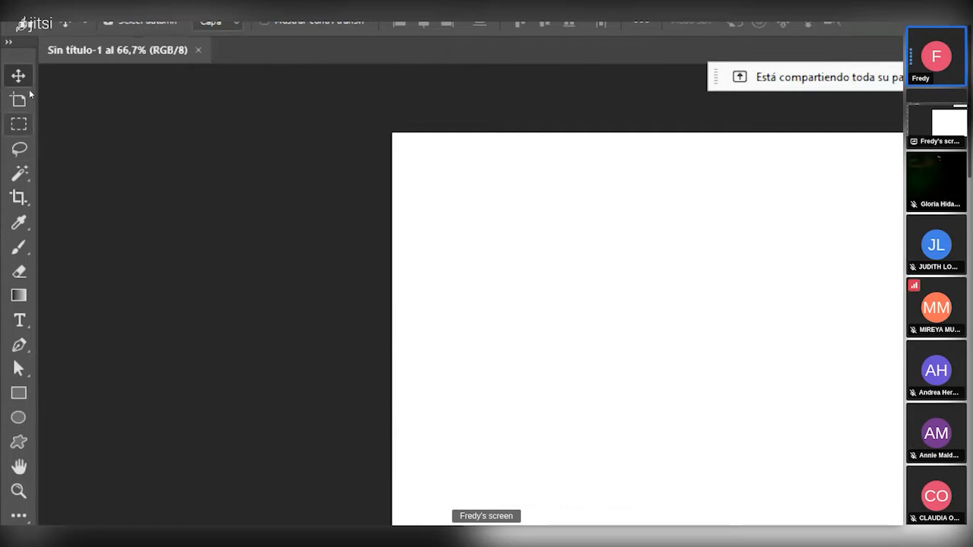
# - Make a rectangular marquee selection in the upper-left part of the canvas
pyautogui.press('m')
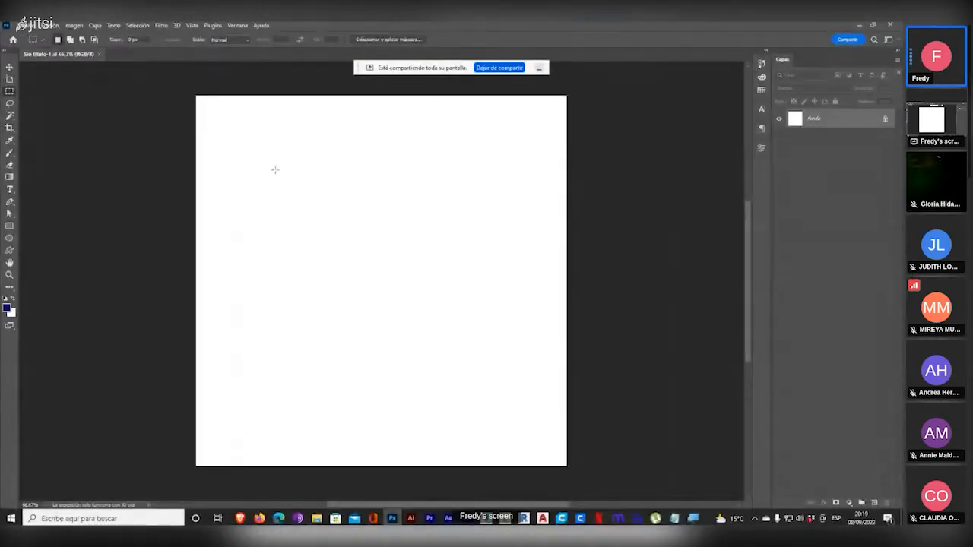
pyautogui.moveTo(529, 252); pyautogui.dragTo(675, 419)
pyautogui.moveTo(338, 238); pyautogui.dragTo(376, 282)
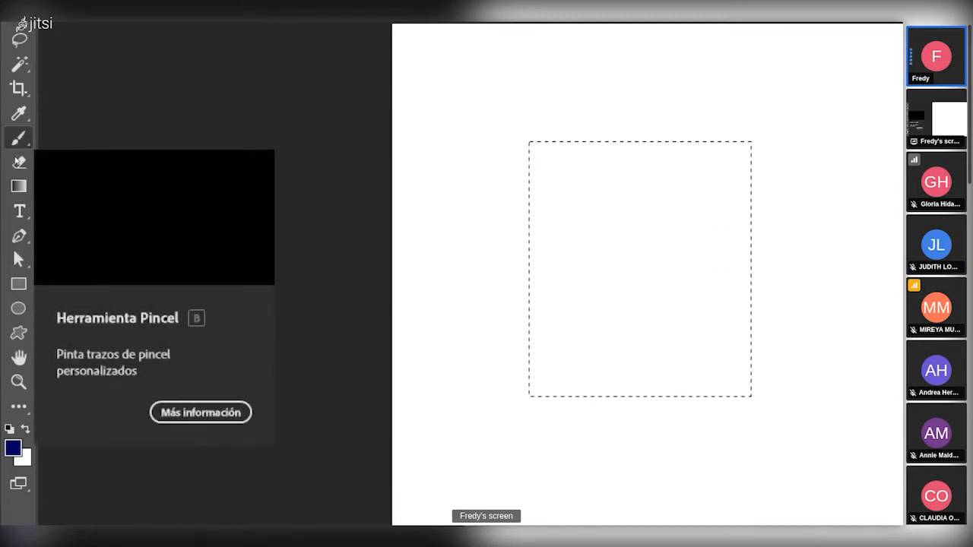
# - Show the Pincel and Lápiz tool variants, activate the Pincel tool and browse its brush presets, including the Pinceles secos group
pyautogui.rightClick(19, 138)
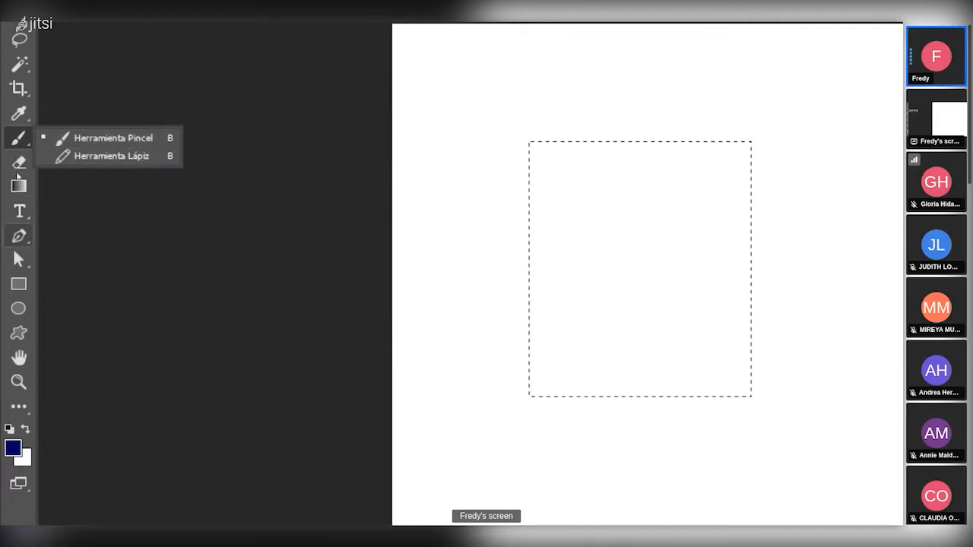
pyautogui.click(62, 156)
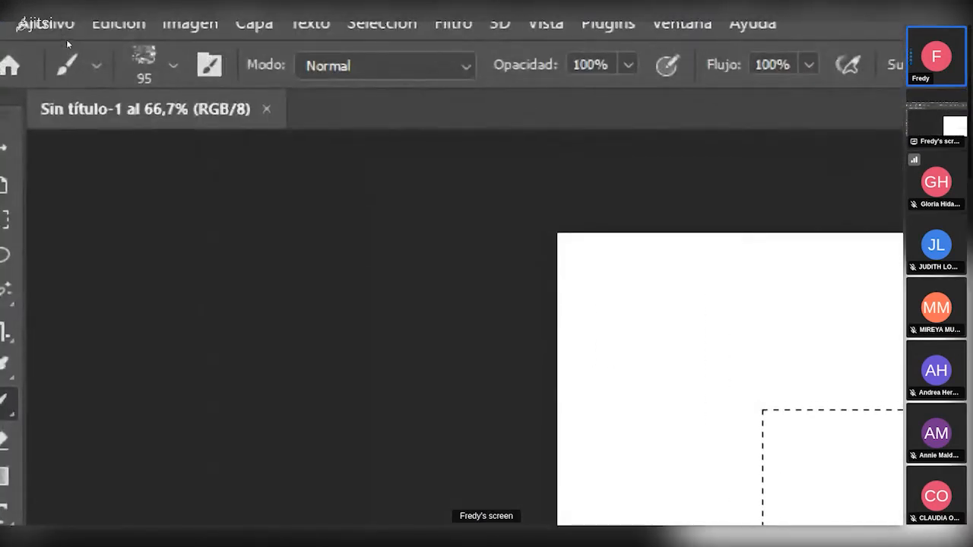
pyautogui.click(117, 50)
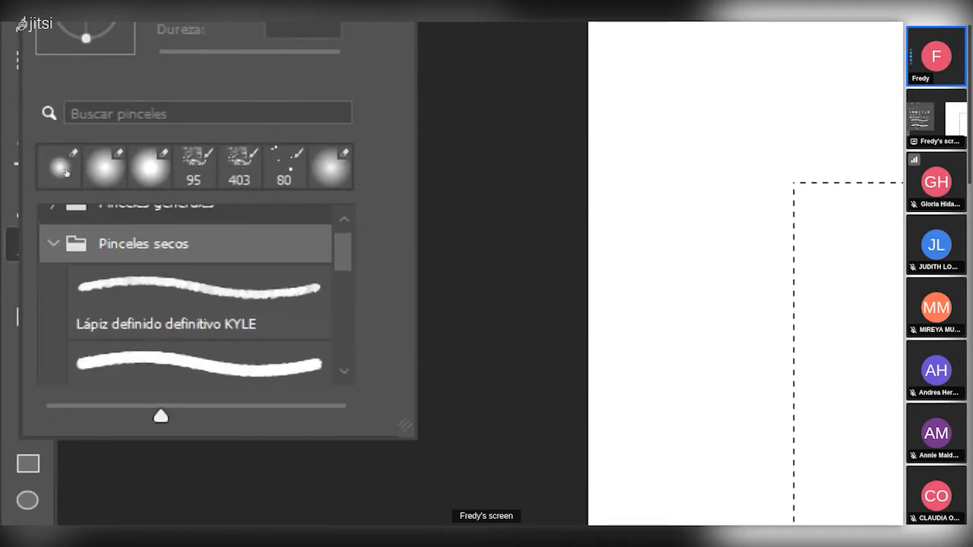
pyautogui.press('super+minus')
pyautogui.press('super+minus')
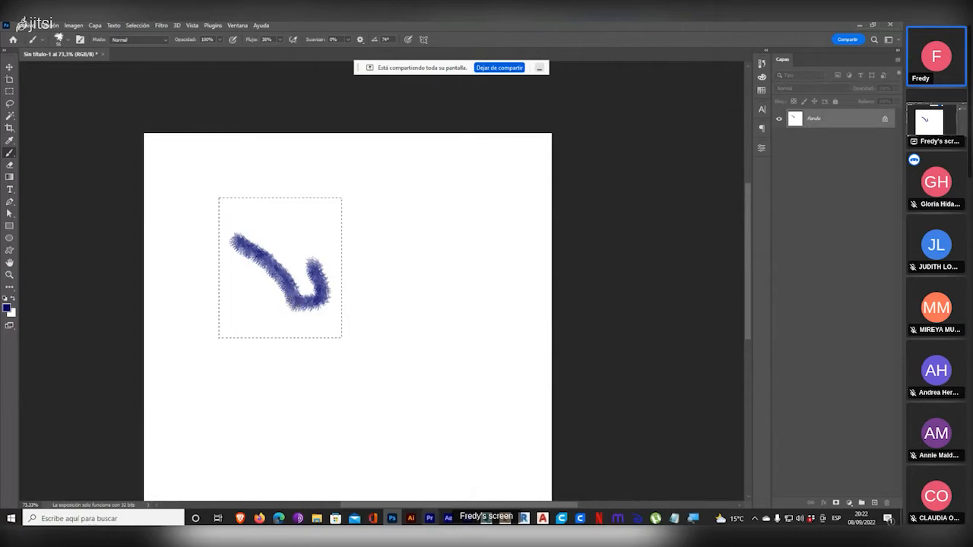
# - Remove the blue brush stroke inside the rectangular selection by filling it with Según el contenido at 100% opacity
pyautogui.click(410, 519)
pyautogui.click(393, 518)
pyautogui.moveTo(410, 520)
pyautogui.press('Delete')
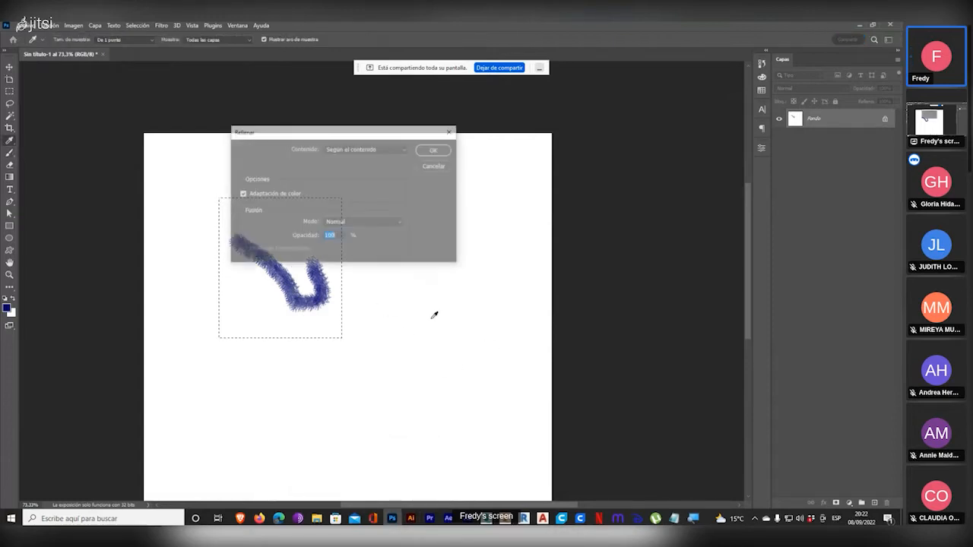
pyautogui.click(435, 150)
# - Switch to Illustrator, select the lower bristle brush stroke and enlarge it outward from its lower-right corner
pyautogui.click(410, 518)
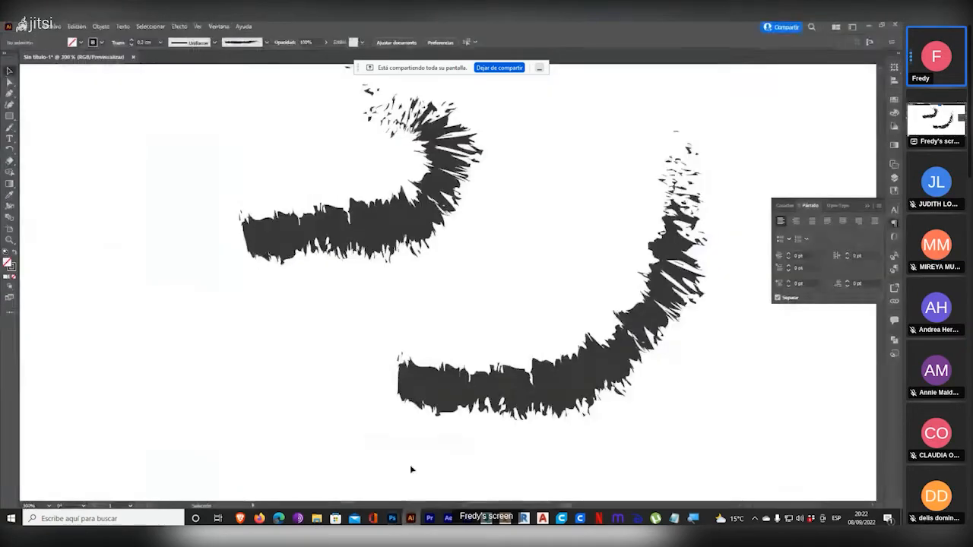
pyautogui.scroll(-1, 358, 304)
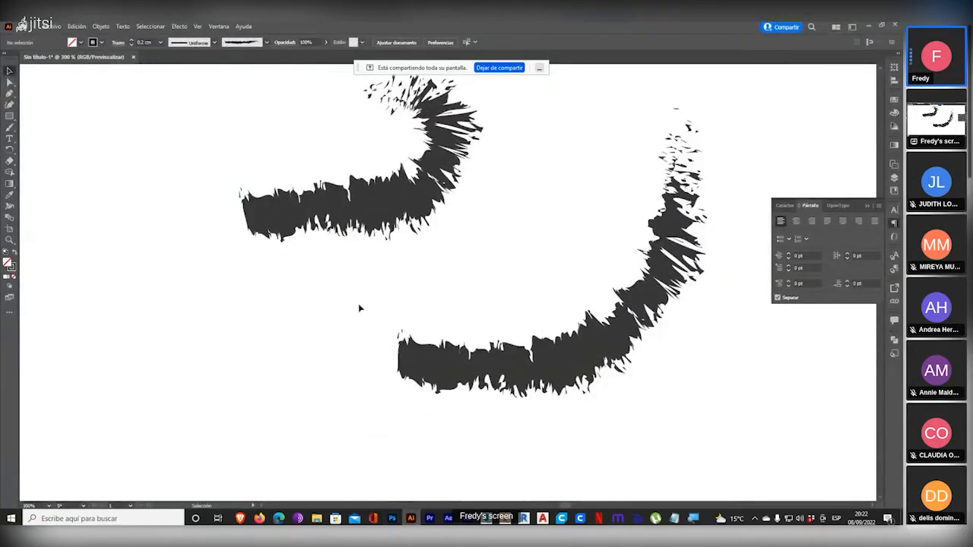
pyautogui.scroll(-5, 359, 304)
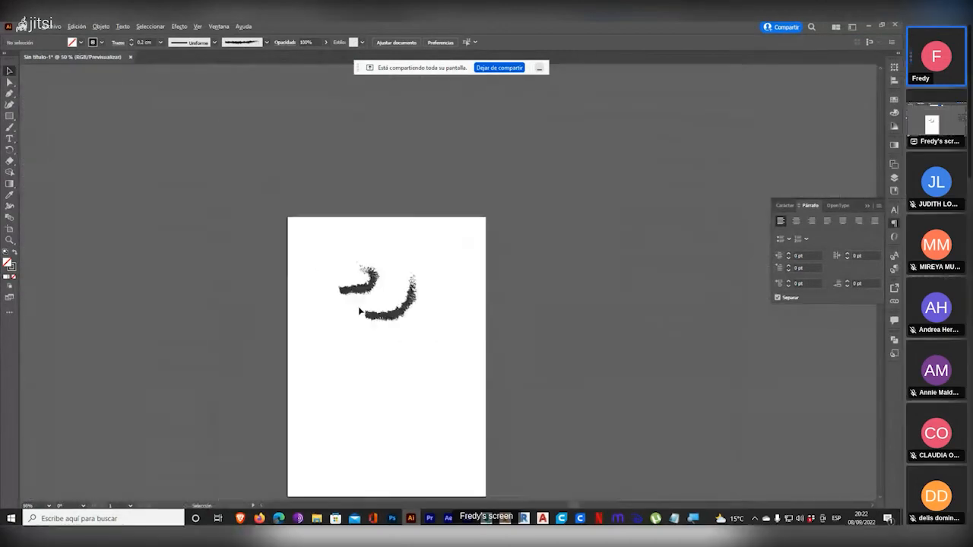
pyautogui.click(406, 306)
pyautogui.scroll(2, 395, 328)
pyautogui.scroll(3, 396, 329)
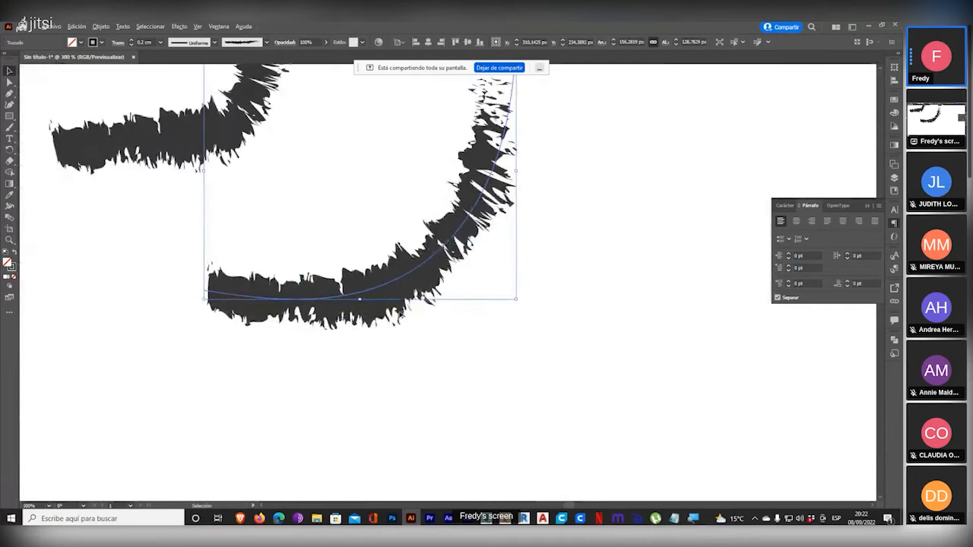
pyautogui.scroll(-1, 365, 323)
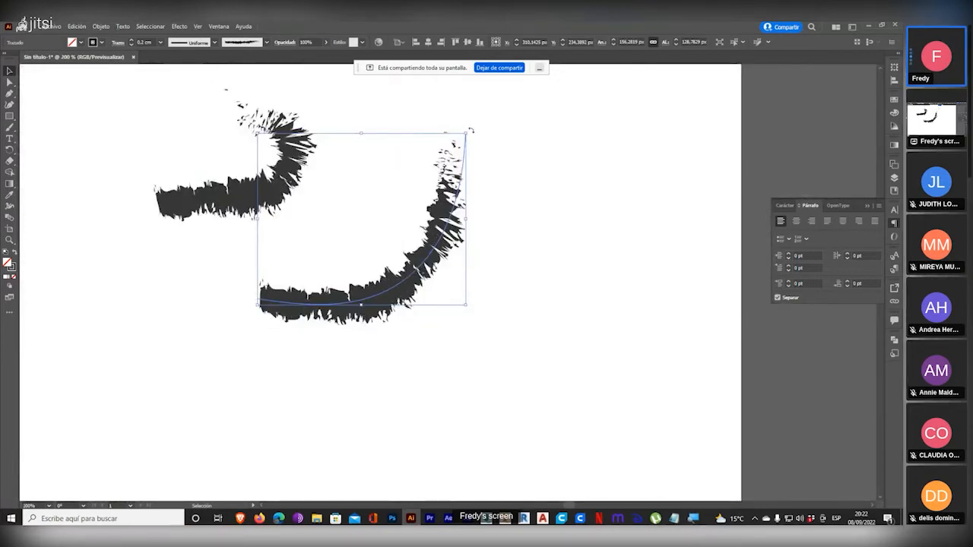
pyautogui.moveTo(468, 307)
pyautogui.mouseDown()
pyautogui.moveTo(524, 403)
pyautogui.moveTo(414, 423)
pyautogui.moveTo(585, 431)
pyautogui.moveTo(387, 413)
pyautogui.moveTo(534, 396)
pyautogui.moveTo(339, 378)
pyautogui.moveTo(540, 456)
pyautogui.moveTo(347, 304)
pyautogui.moveTo(577, 413)
pyautogui.moveTo(540, 433)
pyautogui.mouseUp()
# - Reshape the enlarged brush stroke with the Direct Selection tool, moving its anchor points and lengthening the lower end's direction handle
pyautogui.click(10, 81)
pyautogui.moveTo(441, 411); pyautogui.dragTo(429, 389)
pyautogui.click(485, 414)
pyautogui.moveTo(434, 384)
pyautogui.mouseDown()
pyautogui.moveTo(583, 417)
pyautogui.moveTo(687, 404)
pyautogui.moveTo(368, 346)
pyautogui.moveTo(320, 251)
pyautogui.mouseUp()
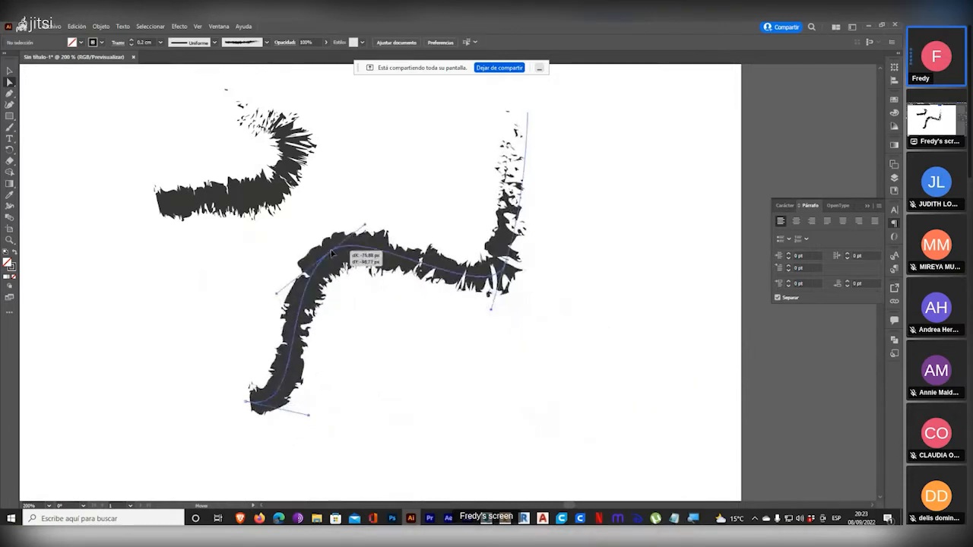
pyautogui.moveTo(529, 114); pyautogui.dragTo(426, 142)
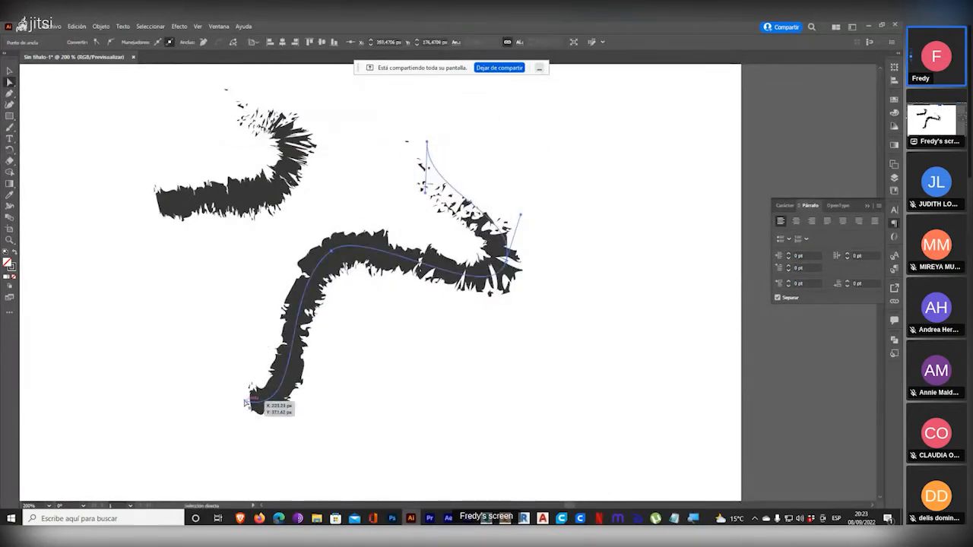
pyautogui.moveTo(254, 401)
pyautogui.mouseDown()
pyautogui.moveTo(309, 417)
pyautogui.moveTo(394, 467)
pyautogui.moveTo(443, 452)
pyautogui.mouseUp()
pyautogui.moveTo(335, 253); pyautogui.dragTo(326, 231)
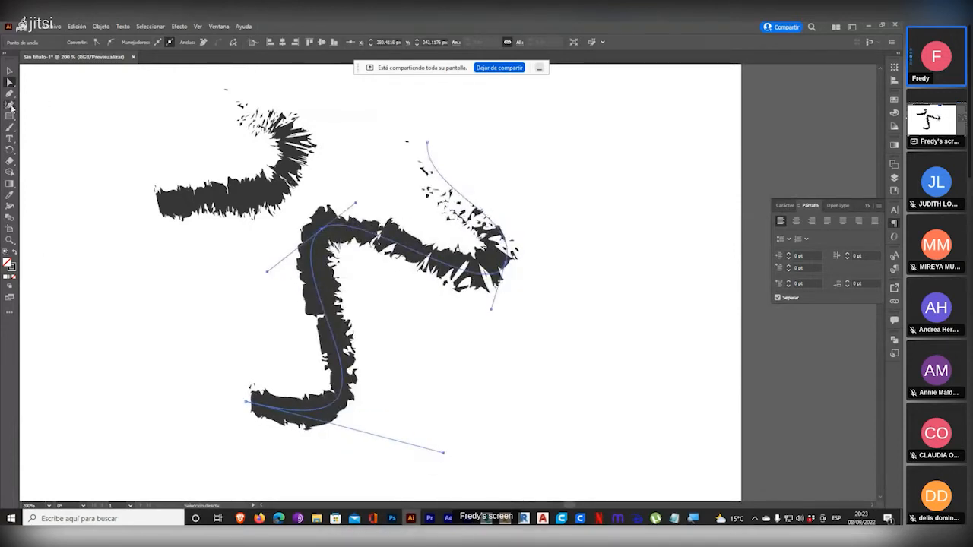
# - Try the Curvature tool on the reshaped brush stroke and deselect the stroke
pyautogui.click(10, 106)
pyautogui.scroll(-3, 300, 162)
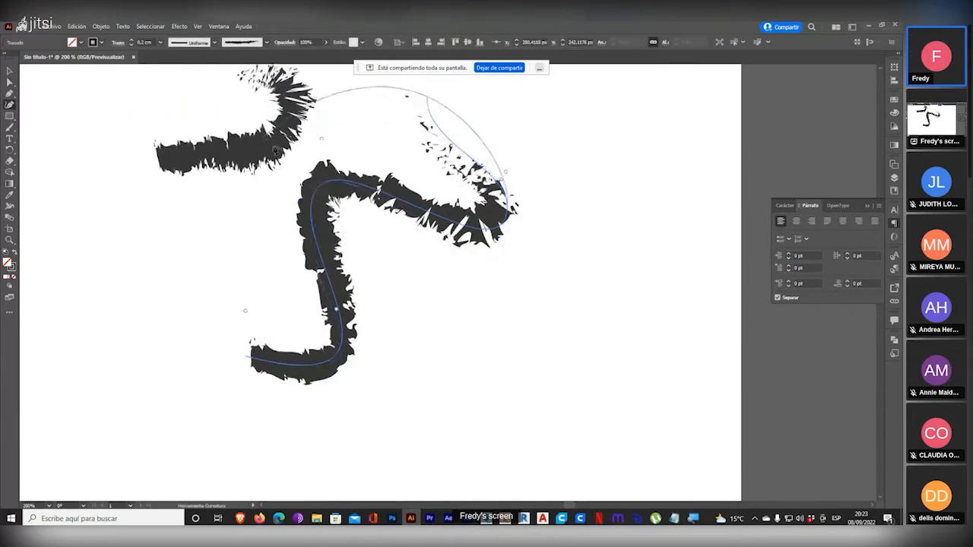
pyautogui.click(9, 71)
pyautogui.click(95, 138)
pyautogui.scroll(-2, 211, 191)
pyautogui.scroll(-2, 211, 191)
# - Draw an open, six-point S-shaped path with the Curvature tool below the brush strokes and finish it
pyautogui.click(10, 95)
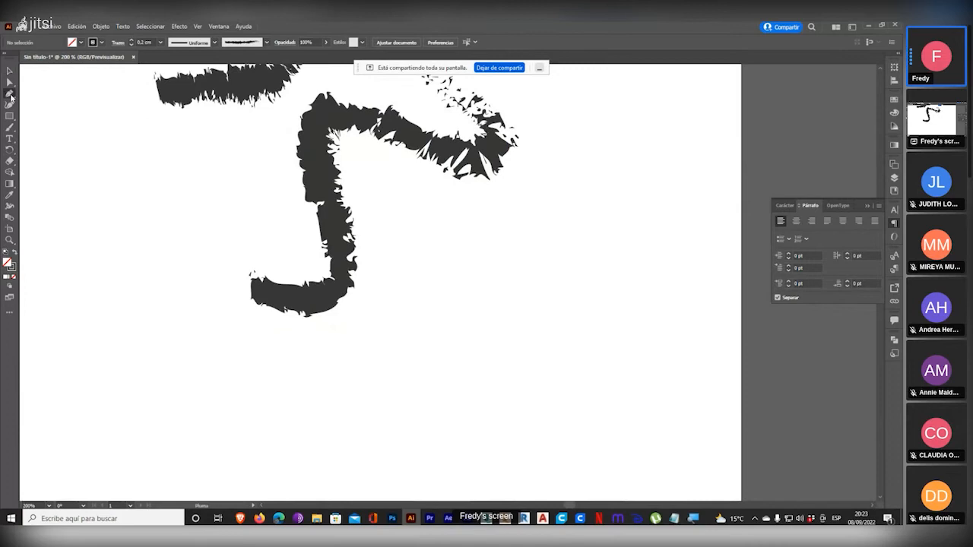
pyautogui.click(9, 106)
pyautogui.scroll(-5, 198, 308)
pyautogui.click(218, 392)
pyautogui.click(425, 284)
pyautogui.click(470, 390)
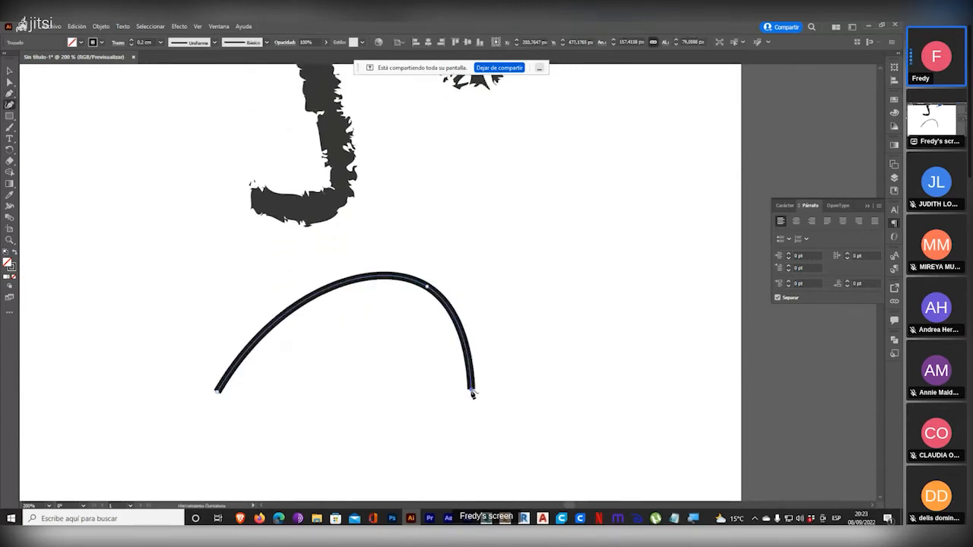
pyautogui.click(317, 417)
pyautogui.click(318, 462)
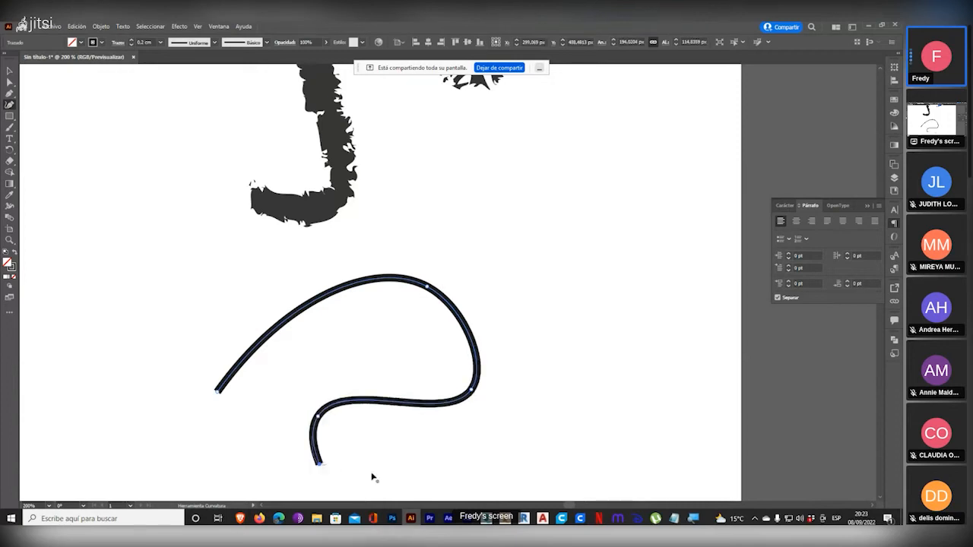
pyautogui.click(447, 477)
pyautogui.moveTo(255, 311); pyautogui.dragTo(117, 217)
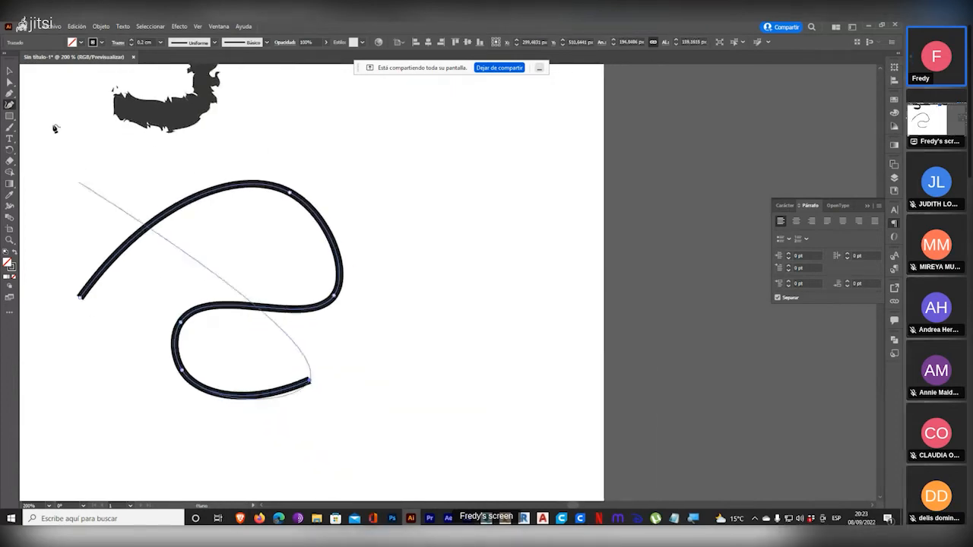
pyautogui.hscroll(-2, 288, 355)
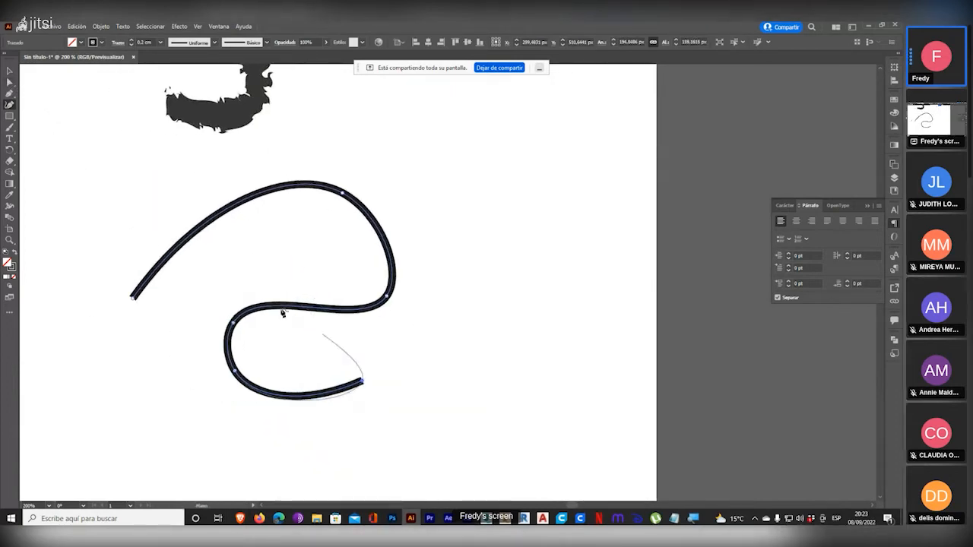
pyautogui.click(9, 71)
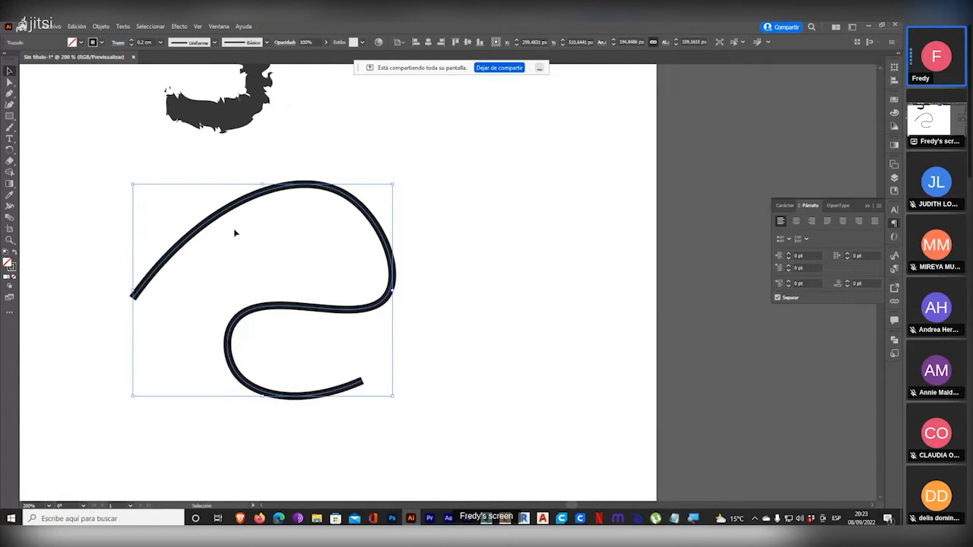
# - Move the upper-right anchor point of the S-shaped path slightly up and to the right with the Direct Selection tool
pyautogui.click(9, 82)
pyautogui.click(383, 182)
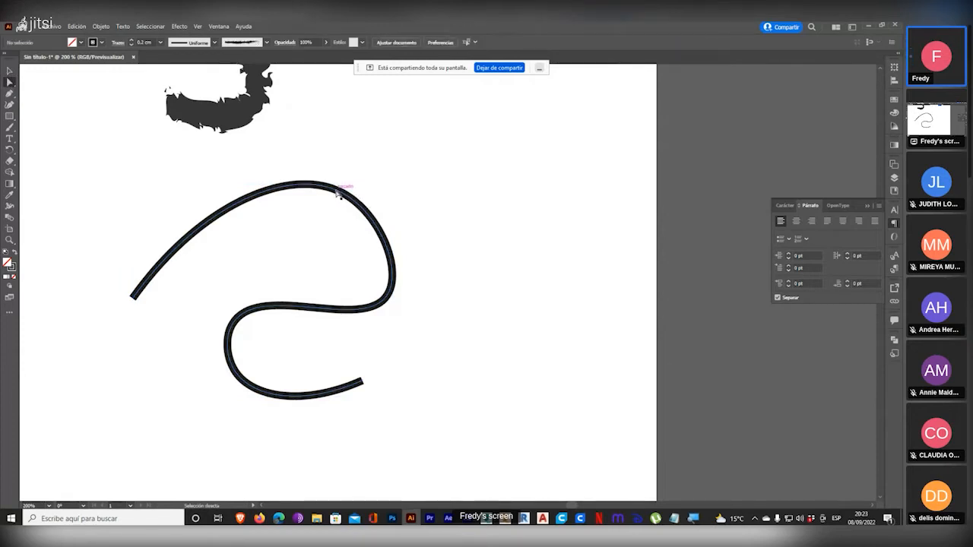
pyautogui.scroll(2, 350, 182)
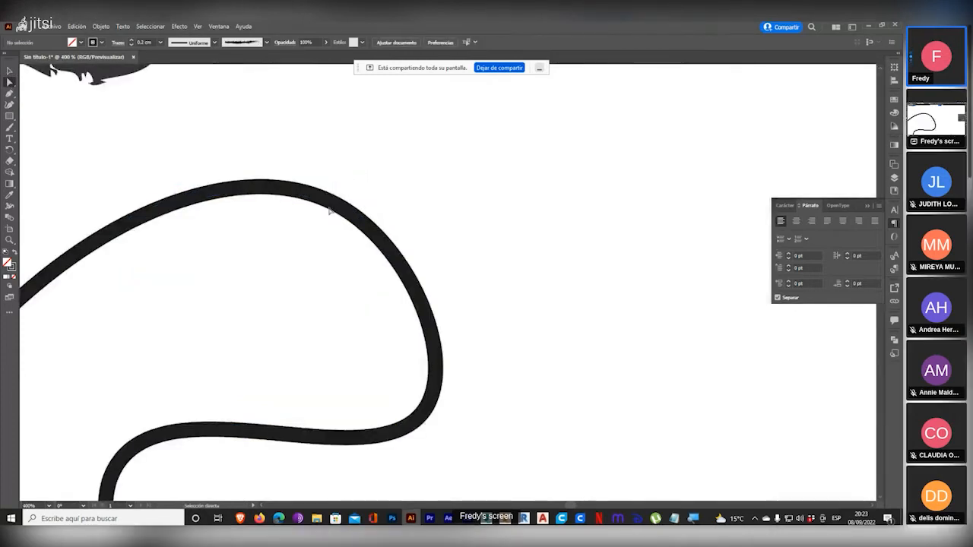
pyautogui.hotkey('ctrl', '4')
pyautogui.click(335, 203)
pyautogui.hotkey('ctrl', '4')
pyautogui.moveTo(336, 203); pyautogui.dragTo(352, 191)
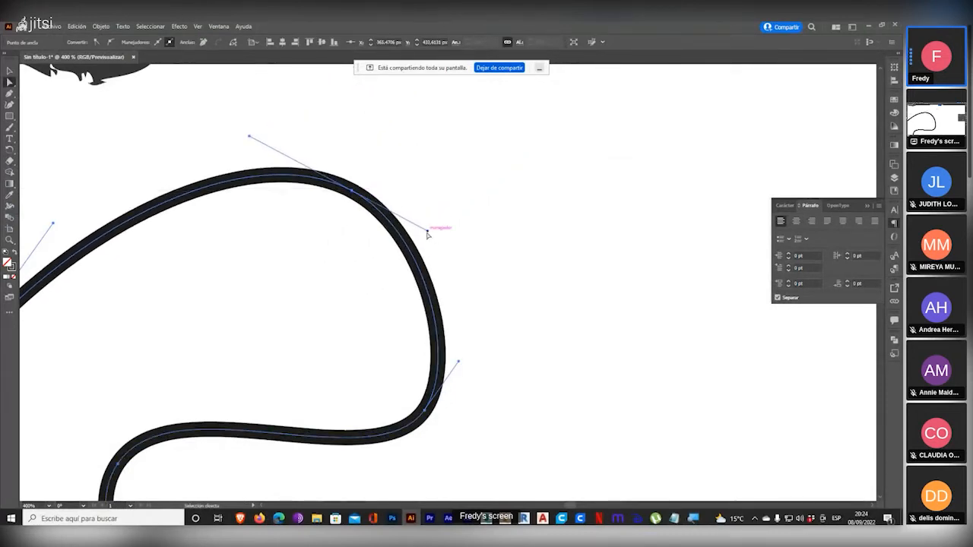
# - Tilt the right direction handle of the S-shaped path's upper-right anchor slightly downward
pyautogui.hotkey('ctrl', '4')
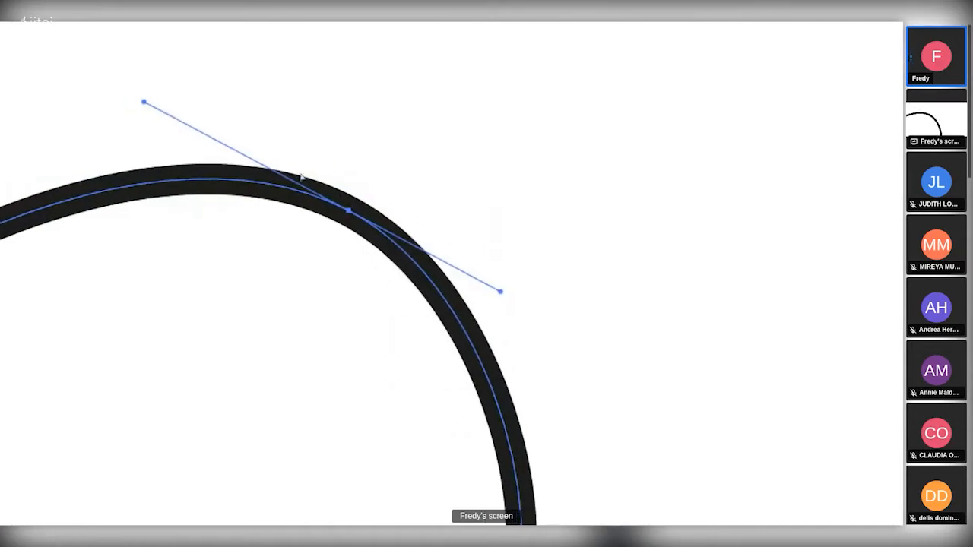
pyautogui.moveTo(428, 233)
pyautogui.mouseDown()
pyautogui.moveTo(459, 142)
pyautogui.moveTo(458, 269)
pyautogui.moveTo(444, 269)
pyautogui.moveTo(451, 251)
pyautogui.moveTo(419, 233)
pyautogui.moveTo(453, 252)
pyautogui.moveTo(471, 283)
pyautogui.moveTo(373, 198)
pyautogui.moveTo(380, 217)
pyautogui.moveTo(367, 212)
pyautogui.moveTo(433, 226)
pyautogui.moveTo(576, 296)
pyautogui.moveTo(426, 243)
pyautogui.mouseUp()
pyautogui.click(424, 235)
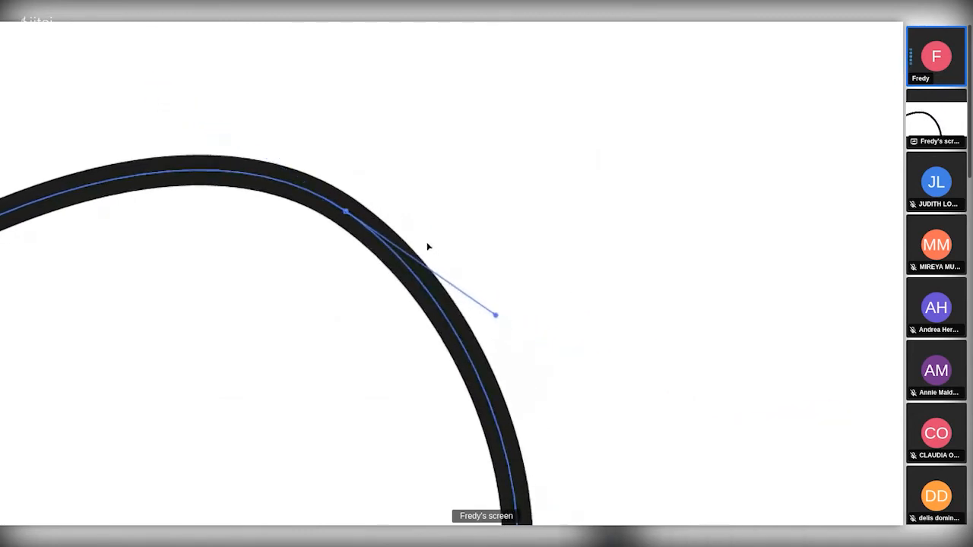
pyautogui.hotkey('ctrl', '4')
pyautogui.press('a')
pyautogui.click(423, 254)
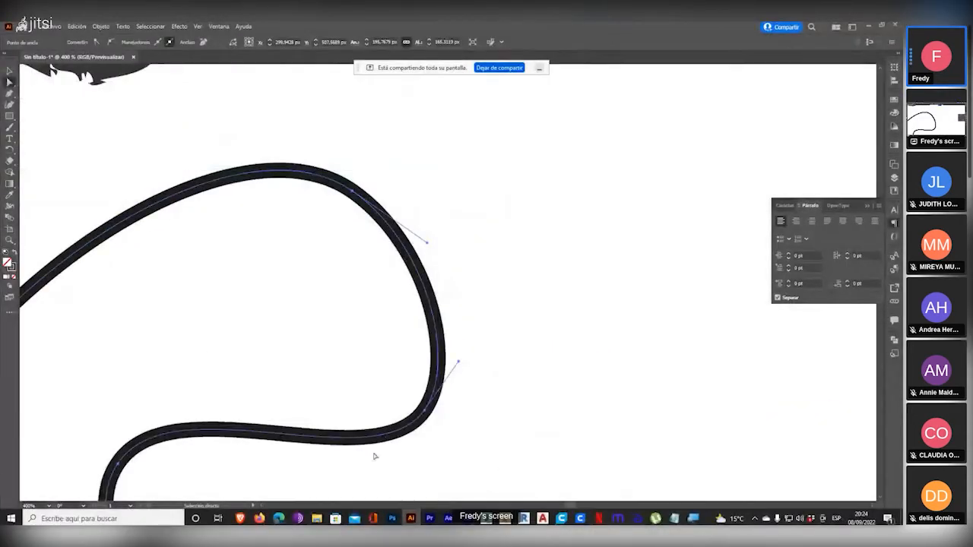
# - Switch to Photoshop, clear the rectangular selection and activate the Move tool
pyautogui.click(392, 519)
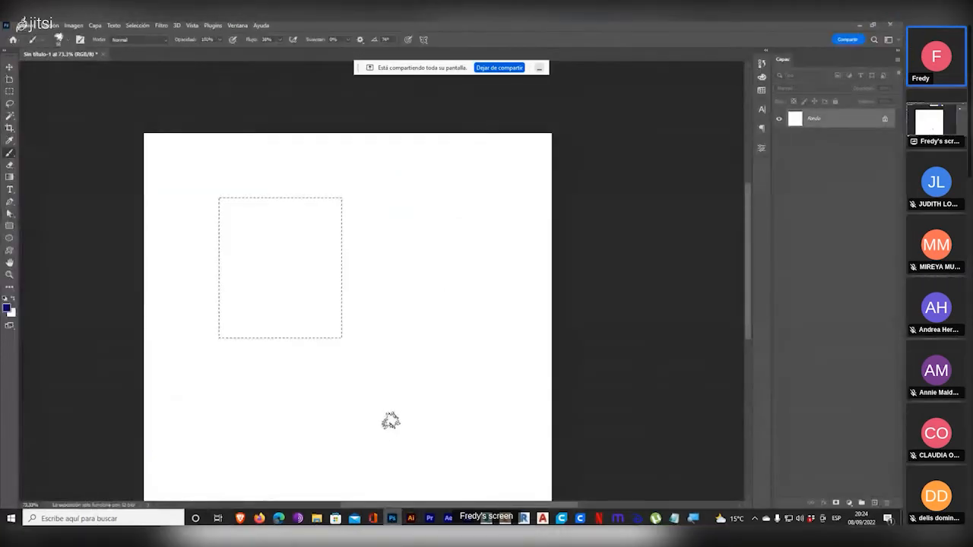
pyautogui.click(9, 67)
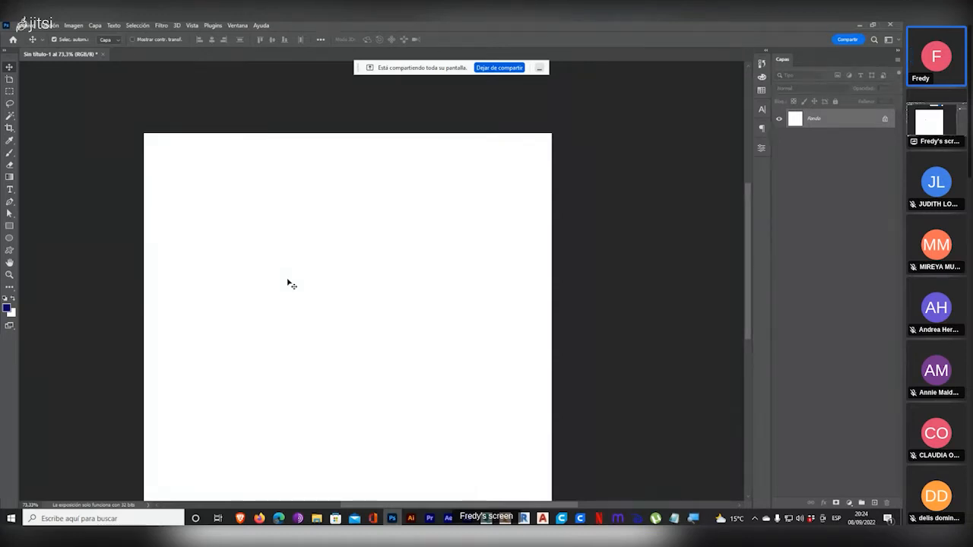
# - Switch to Illustrator and activate the Selection tool with the whole S-shaped path selected and all three strokes in view
pyautogui.click(411, 518)
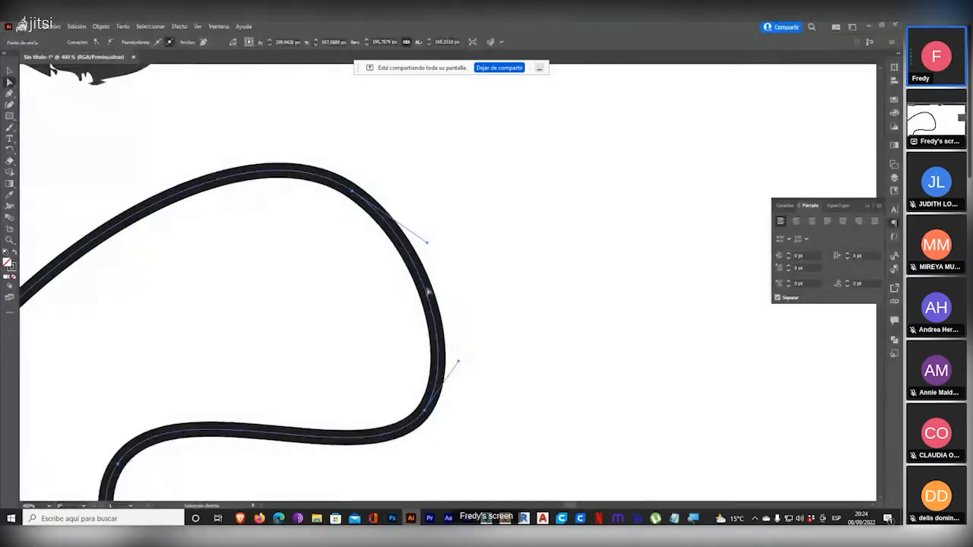
pyautogui.scroll(-5, 504, 243)
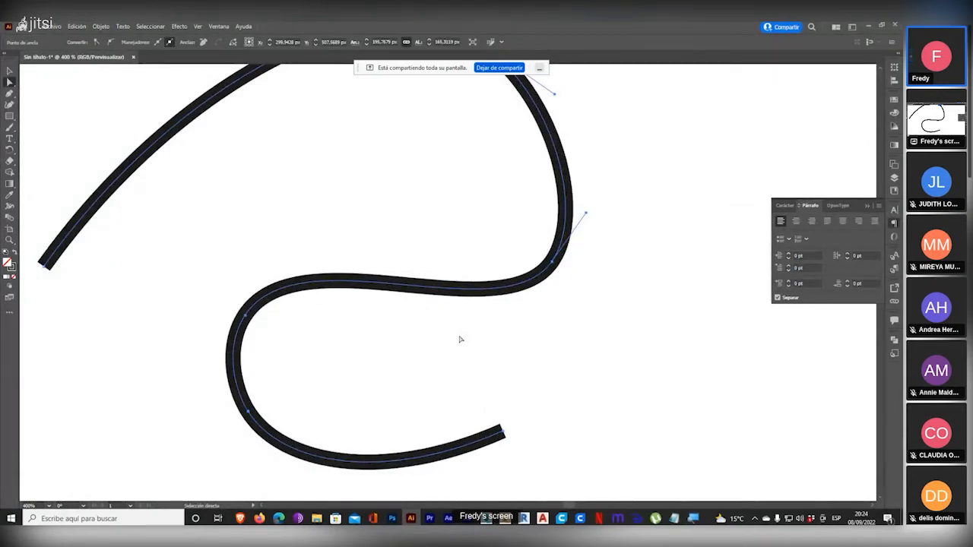
pyautogui.scroll(-1, 407, 342)
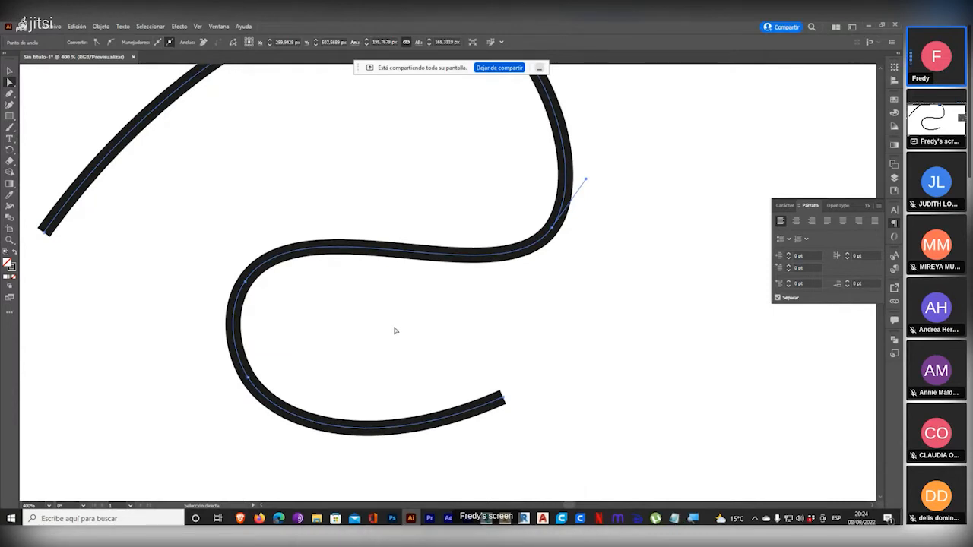
pyautogui.scroll(-5, 417, 339)
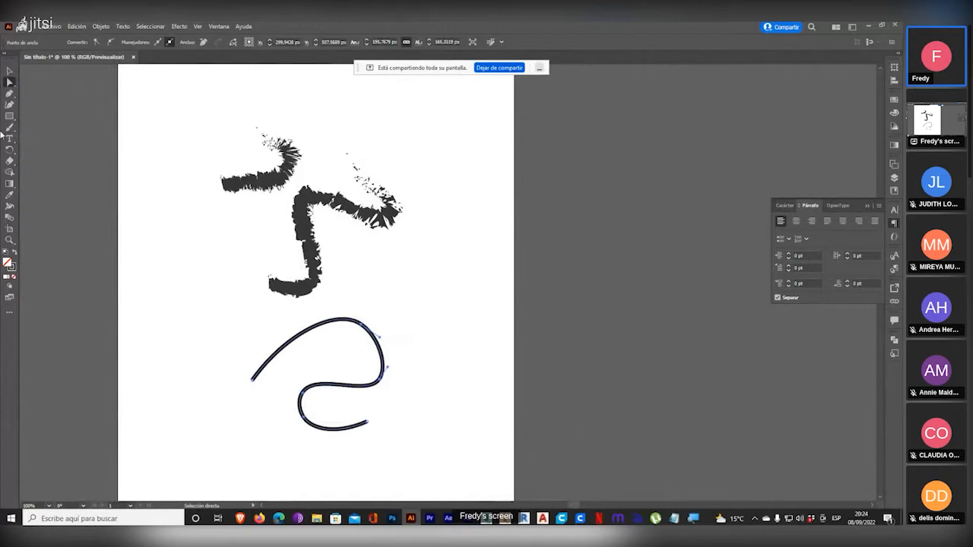
pyautogui.click(9, 71)
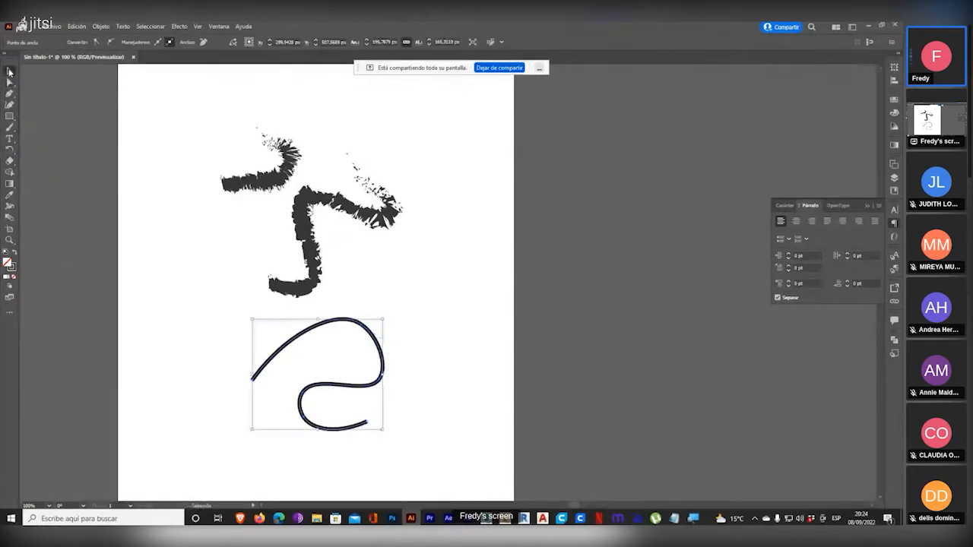
# - Show the shape tool variants grouped with Herramienta Rectángulo, activate the Pen tool briefly and change to the Type tool
pyautogui.click(9, 117)
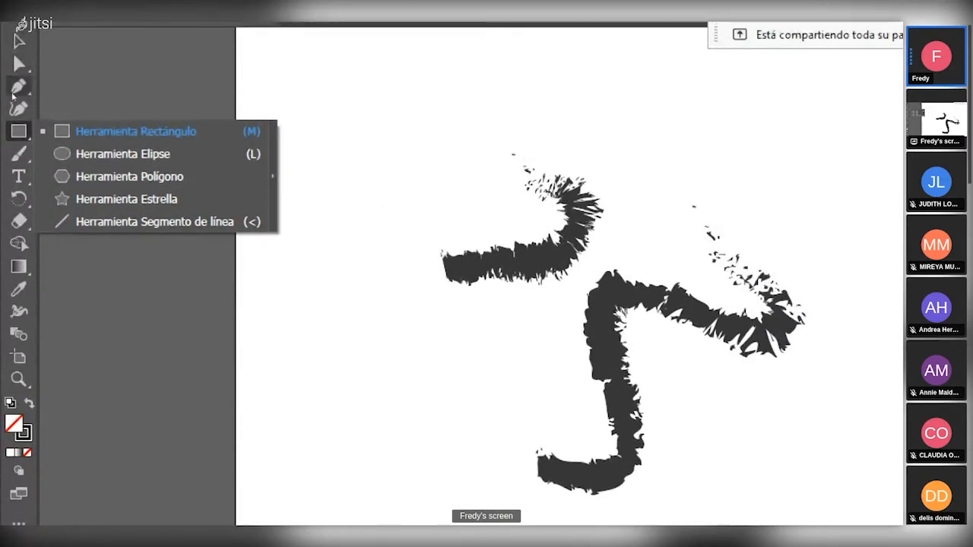
pyautogui.click(16, 99)
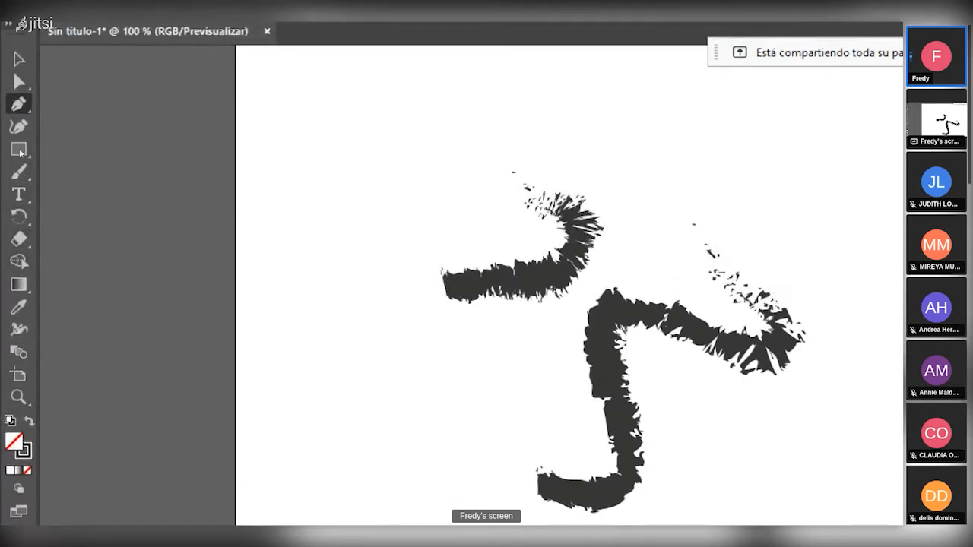
pyautogui.click(19, 172)
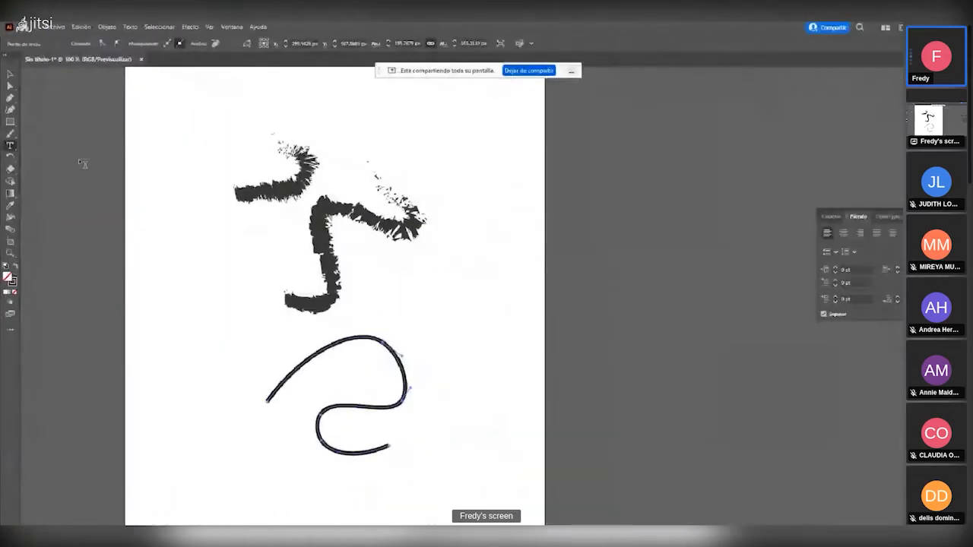
pyautogui.scroll(-5, 219, 189)
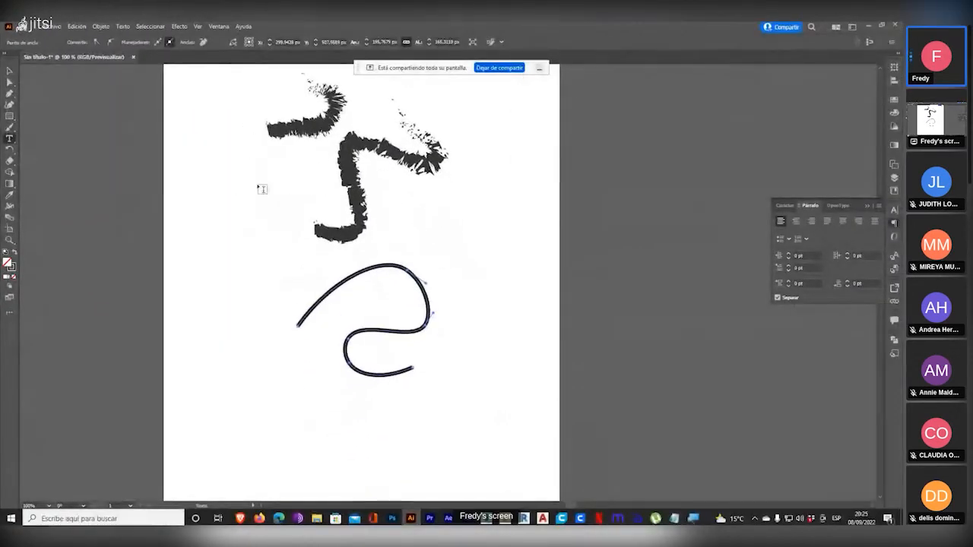
pyautogui.scroll(-2, 249, 245)
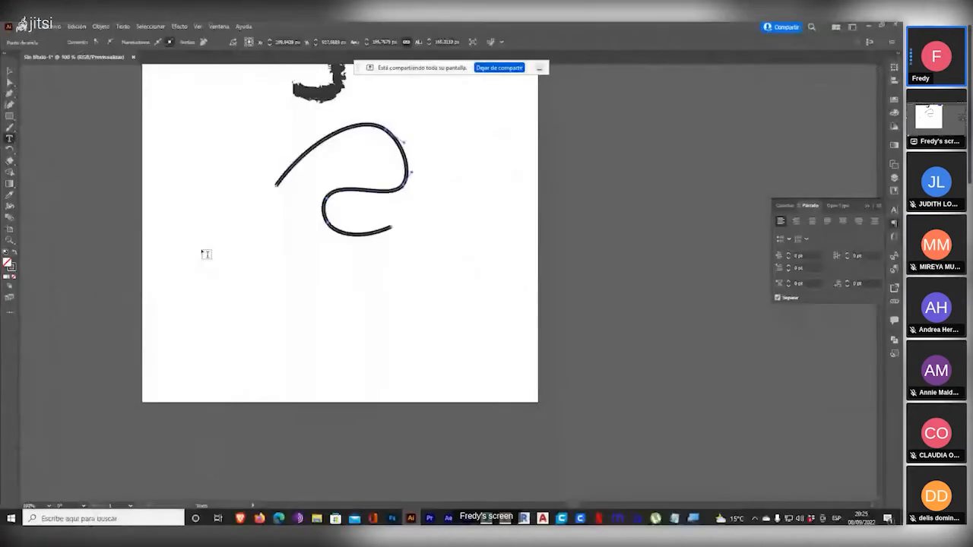
pyautogui.scroll(1, 206, 263)
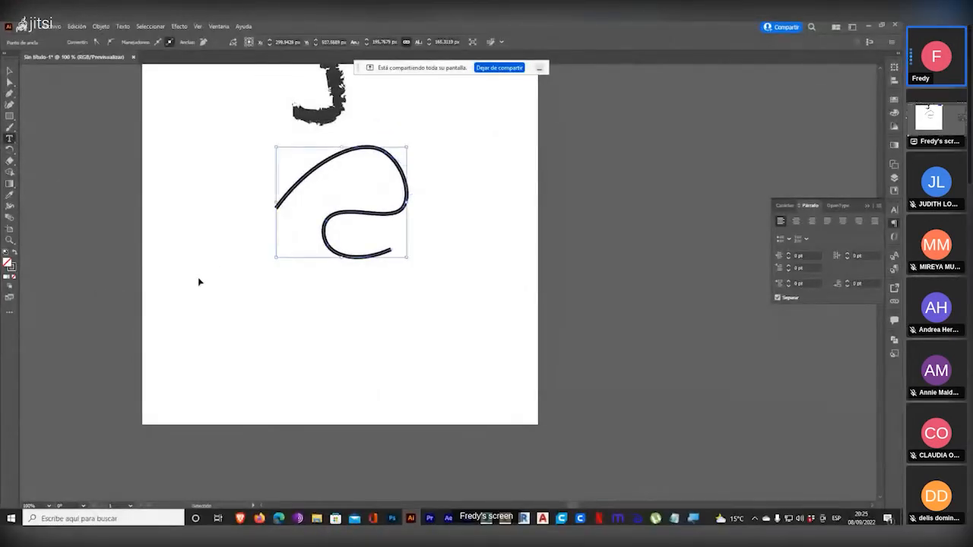
# - Place the point text "Hola!!!!" below the S-shaped path and draw an area text frame filled with placeholder text beside it
pyautogui.hotkey('ctrl', '4')
pyautogui.click(207, 319)
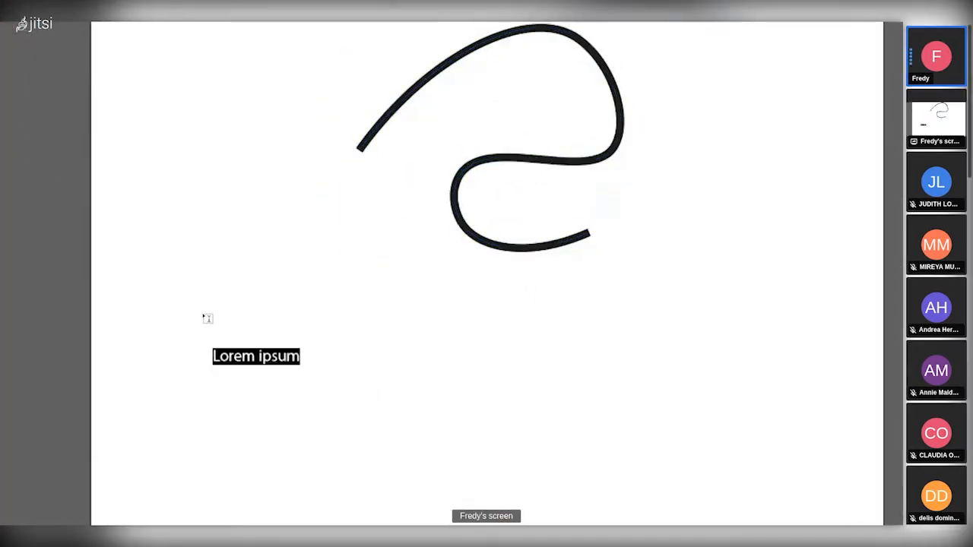
pyautogui.press('BackSpace')
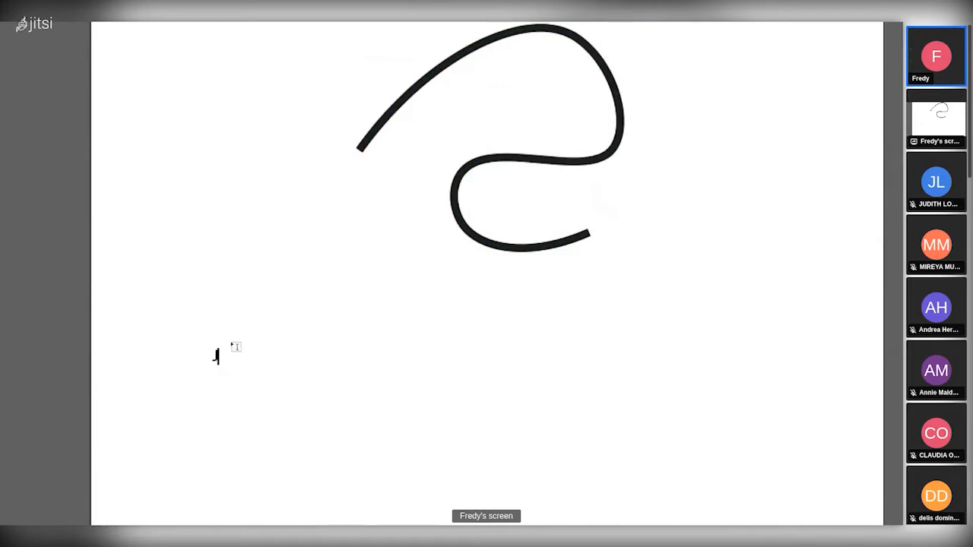
pyautogui.write('Hola!!!!')
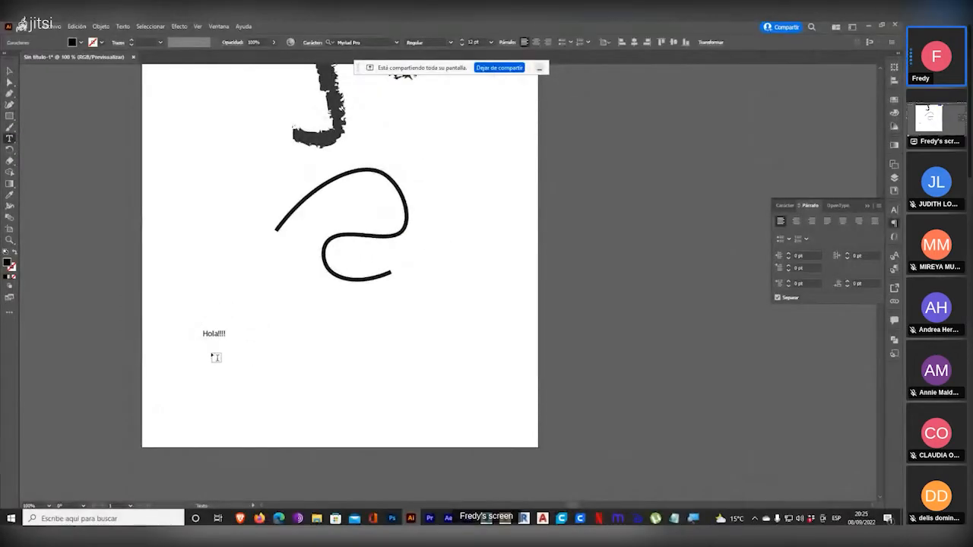
pyautogui.scroll(3, 215, 358)
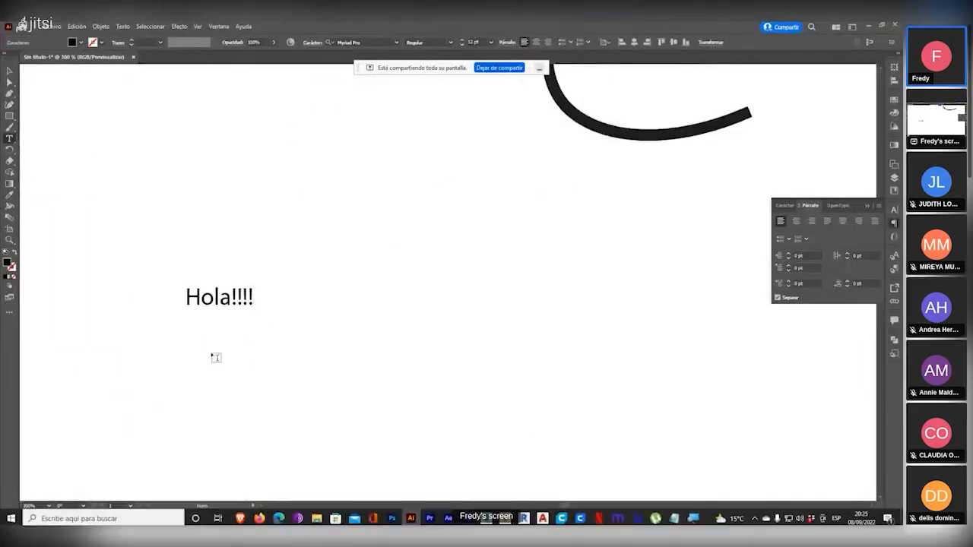
pyautogui.press('Escape')
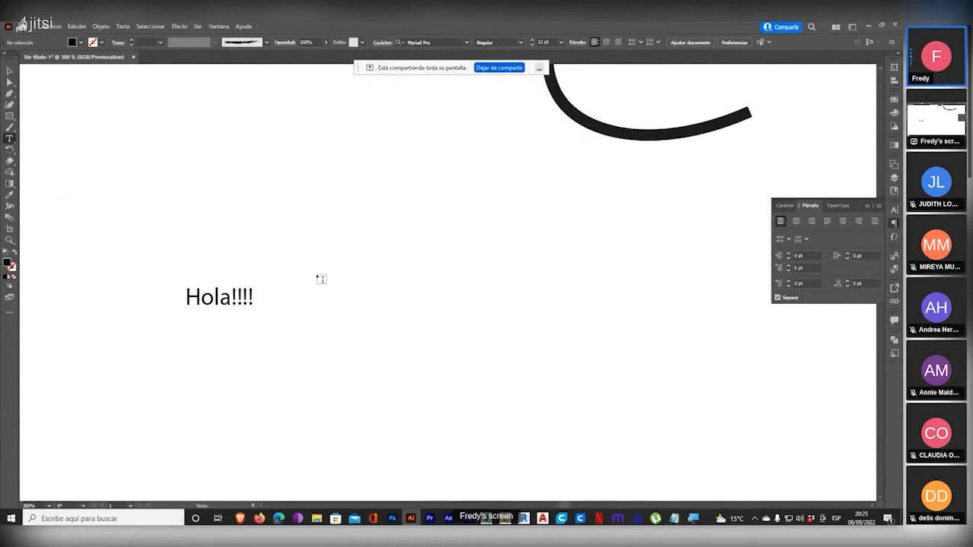
pyautogui.moveTo(371, 253); pyautogui.dragTo(609, 426)
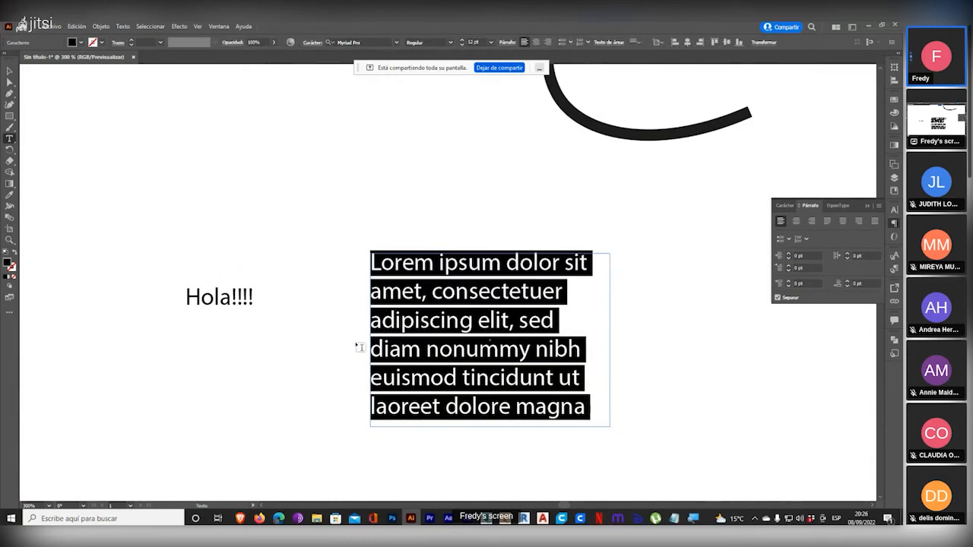
# - Switch to Firefox, search for "lorem ipsum" in a new tab, open lipsum.com and show its web address enlarged
pyautogui.moveTo(260, 520)
pyautogui.click(243, 487)
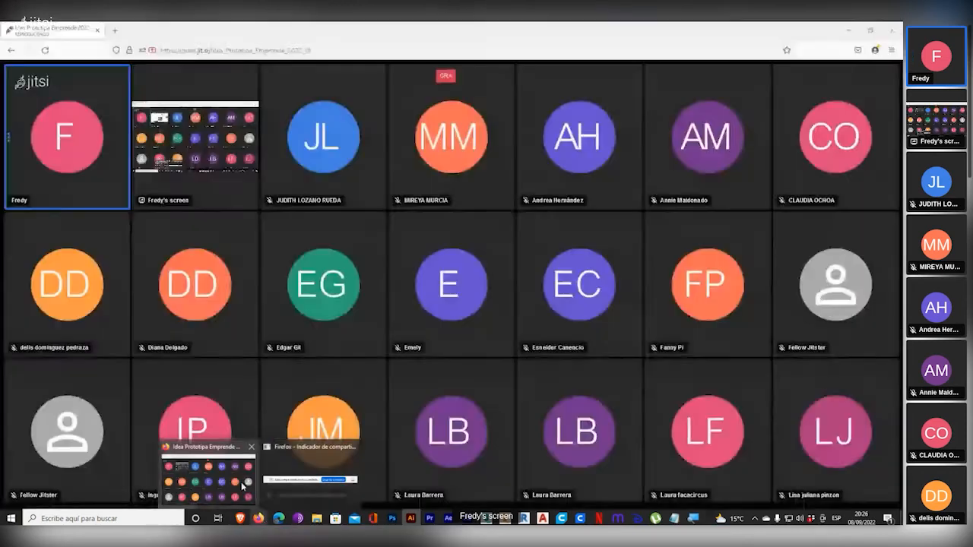
pyautogui.click(114, 31)
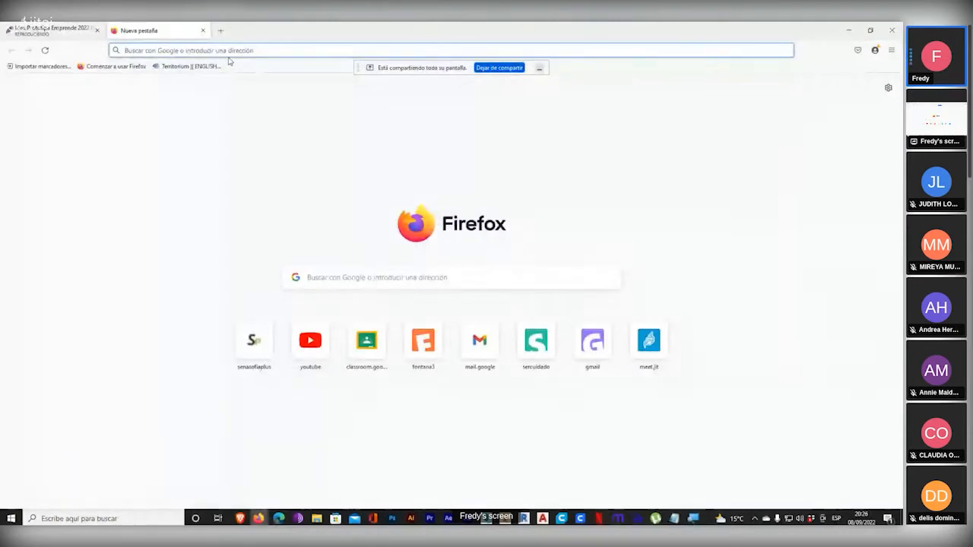
pyautogui.write('lorem ipsum')
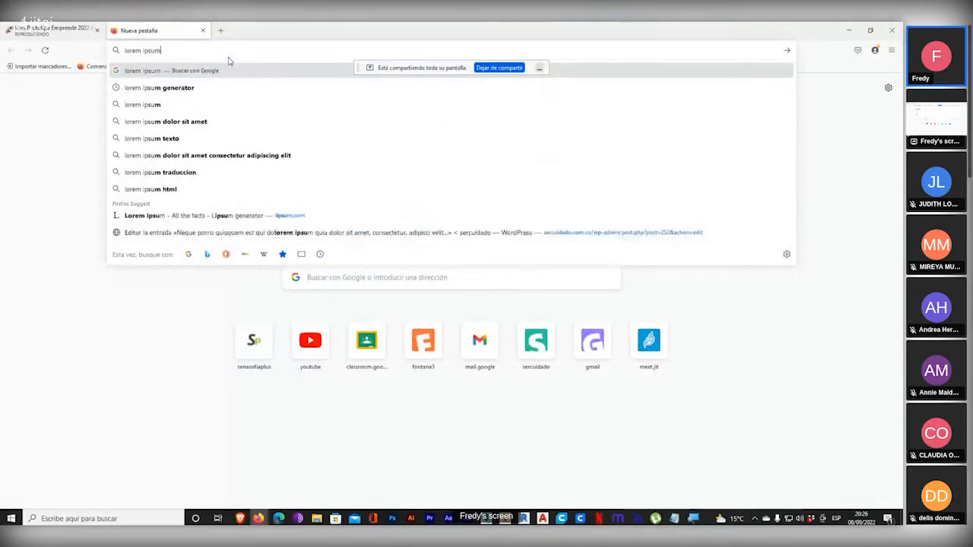
pyautogui.press('Return')
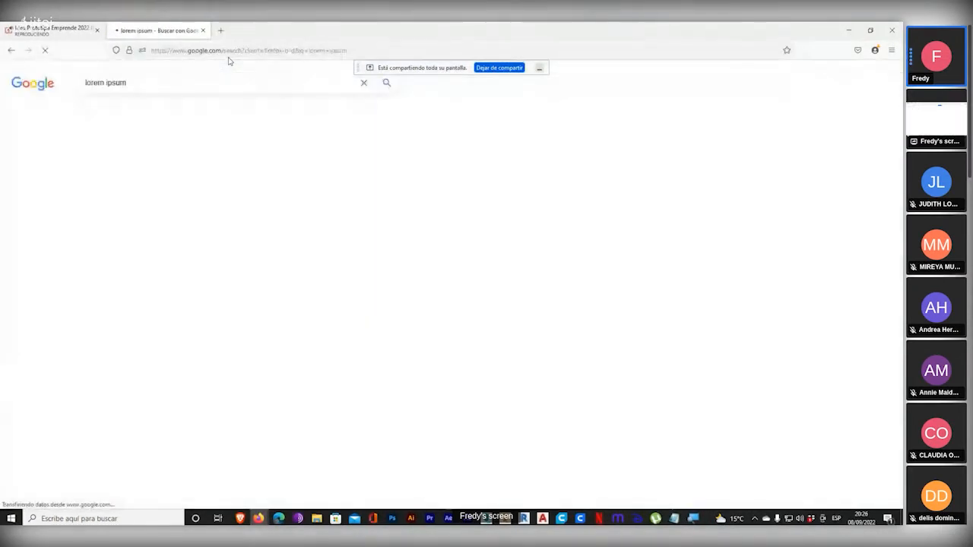
pyautogui.click(137, 165)
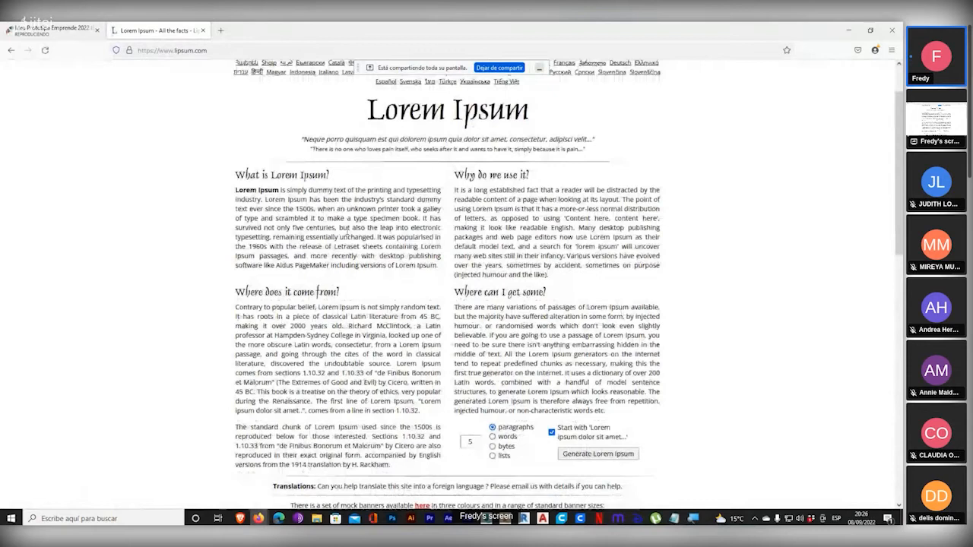
pyautogui.scroll(-3, 510, 281)
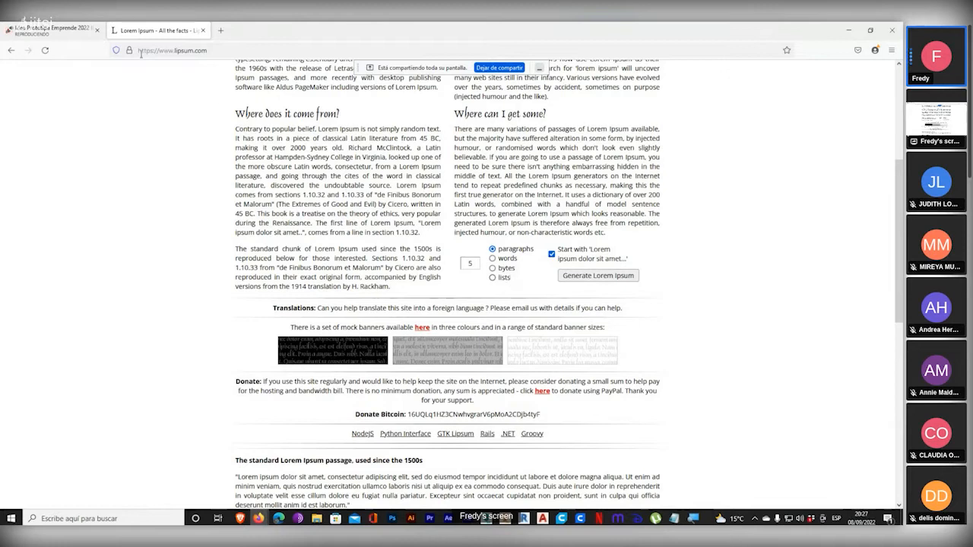
pyautogui.hotkey('ctrl', '1')
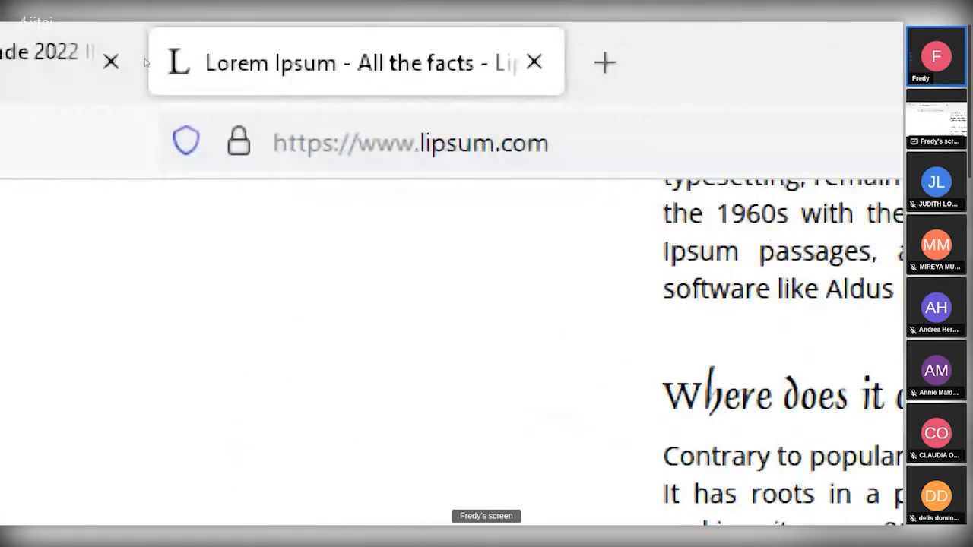
pyautogui.press('Escape')
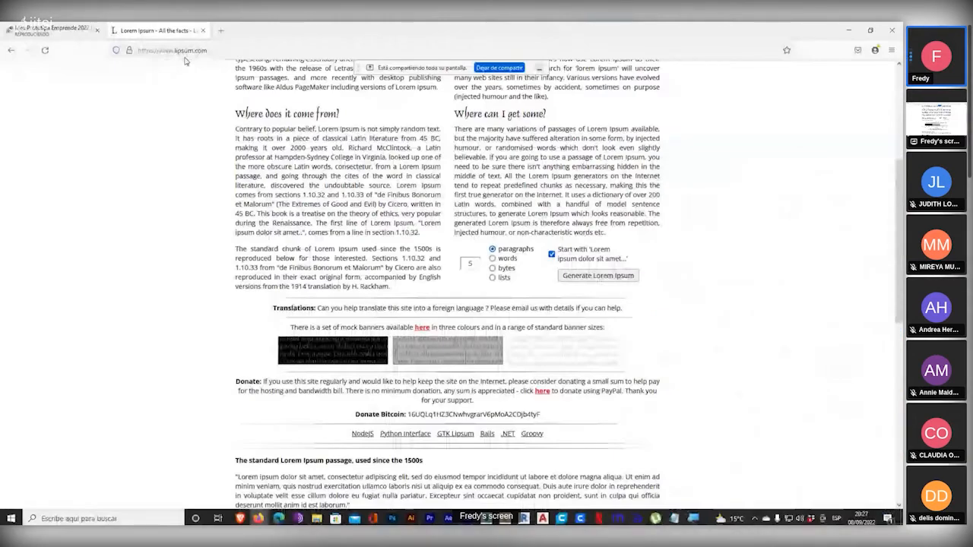
# - Generate 3 paragraphs of Lorem Ipsum text starting with 'Lorem ipsum dolor sit amet...'
pyautogui.hotkey('ctrl', '1')
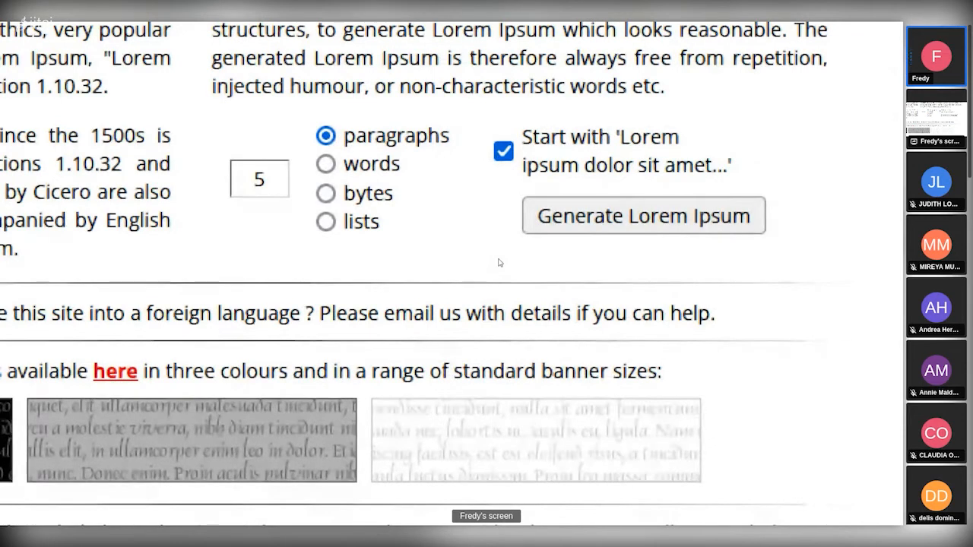
pyautogui.click(325, 163)
pyautogui.doubleClick(259, 179)
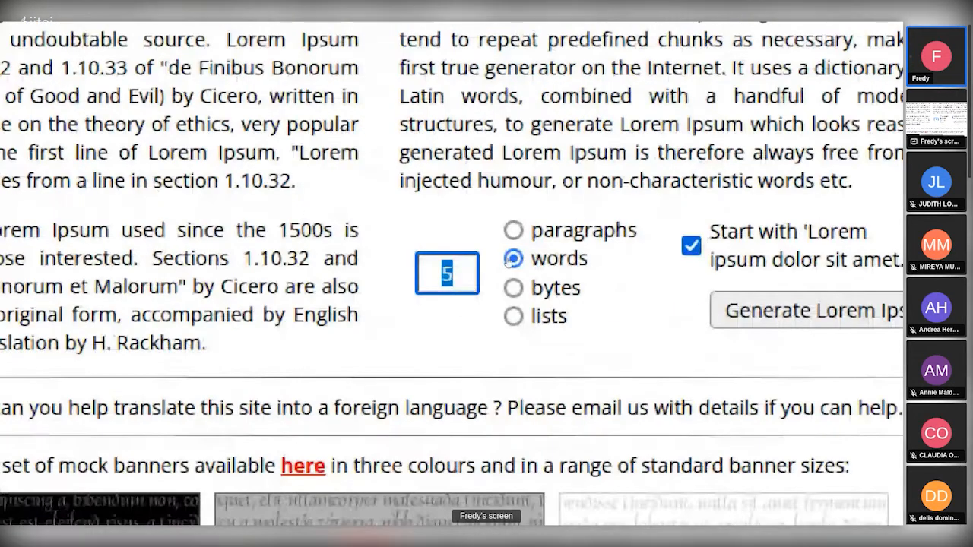
pyautogui.click(514, 231)
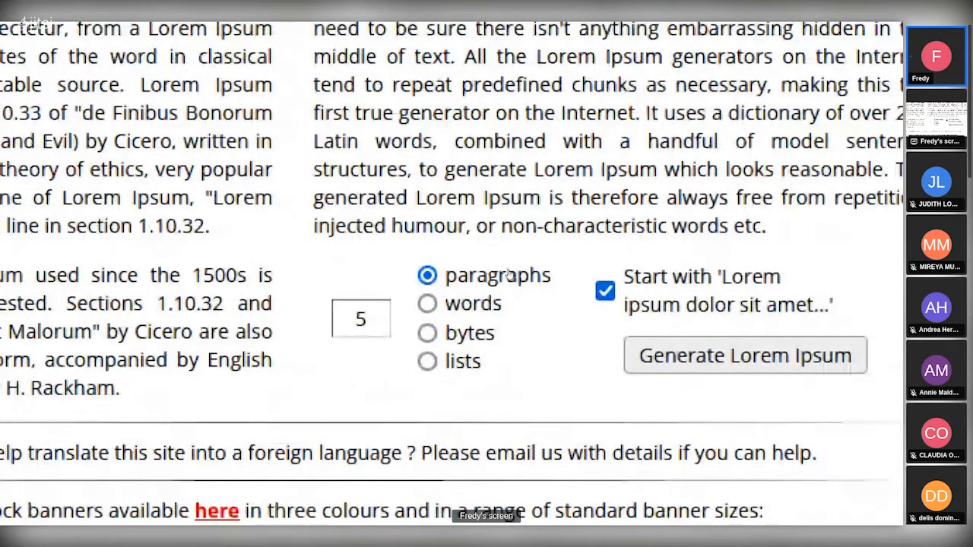
pyautogui.doubleClick(360, 316)
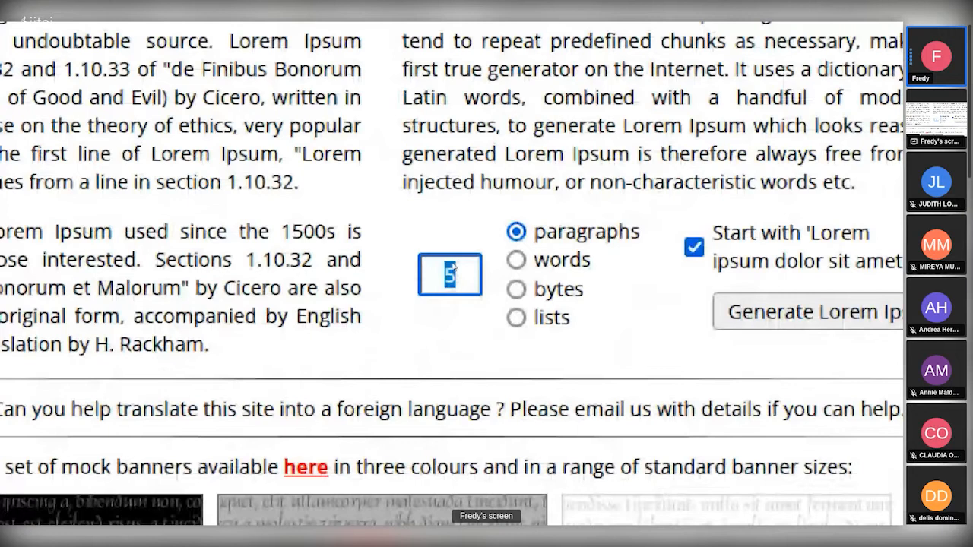
pyautogui.write('3')
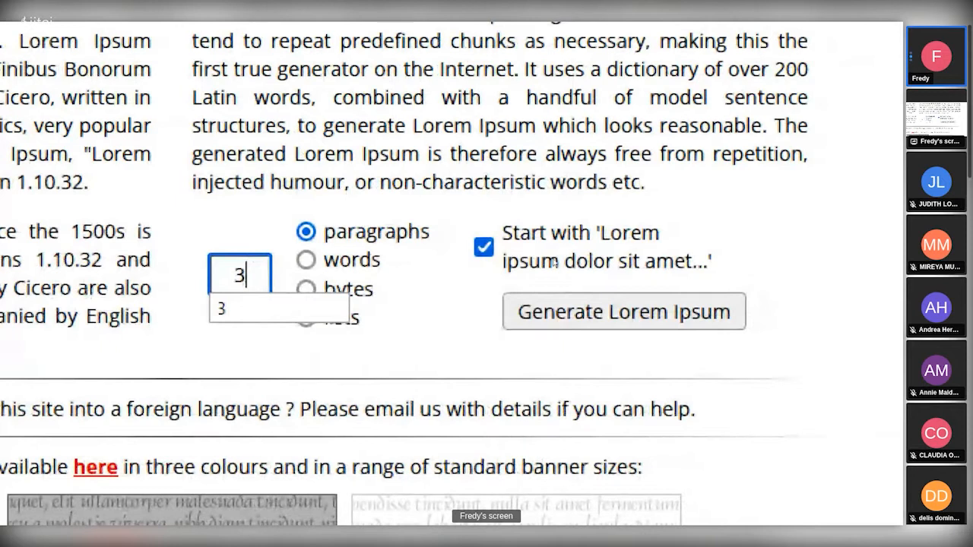
pyautogui.click(586, 297)
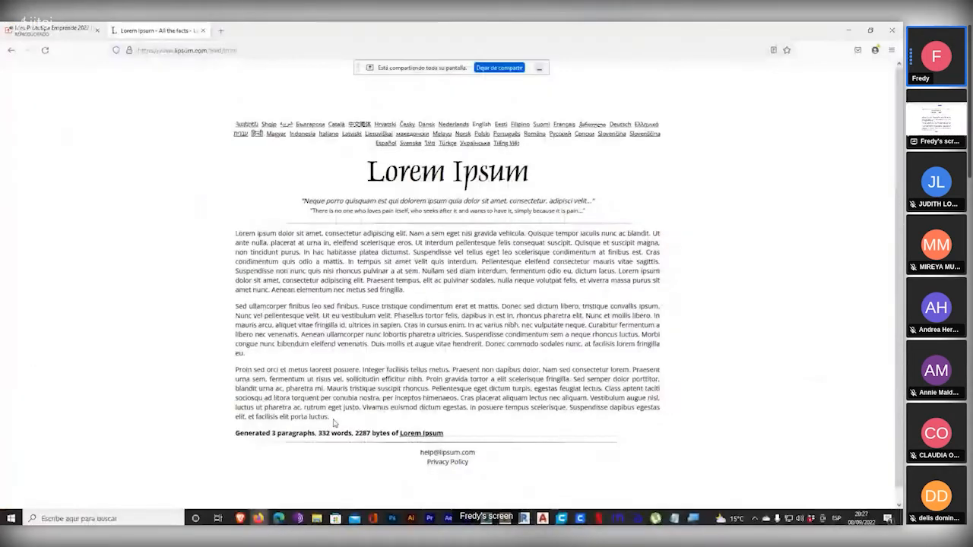
# - Copy all three generated Lorem Ipsum paragraphs and switch back to Illustrator
pyautogui.tripleClick(319, 417)
pyautogui.moveTo(254, 348); pyautogui.dragTo(236, 236)
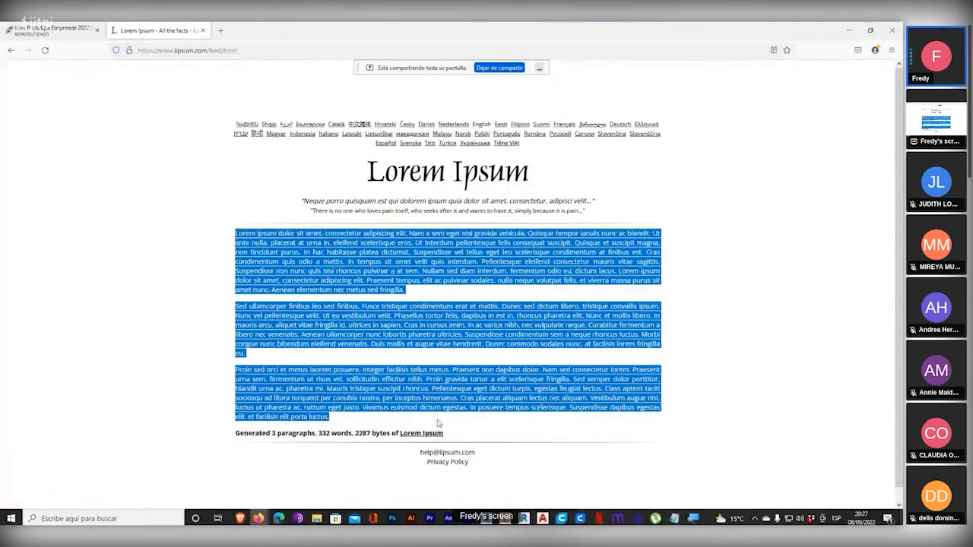
pyautogui.click(411, 518)
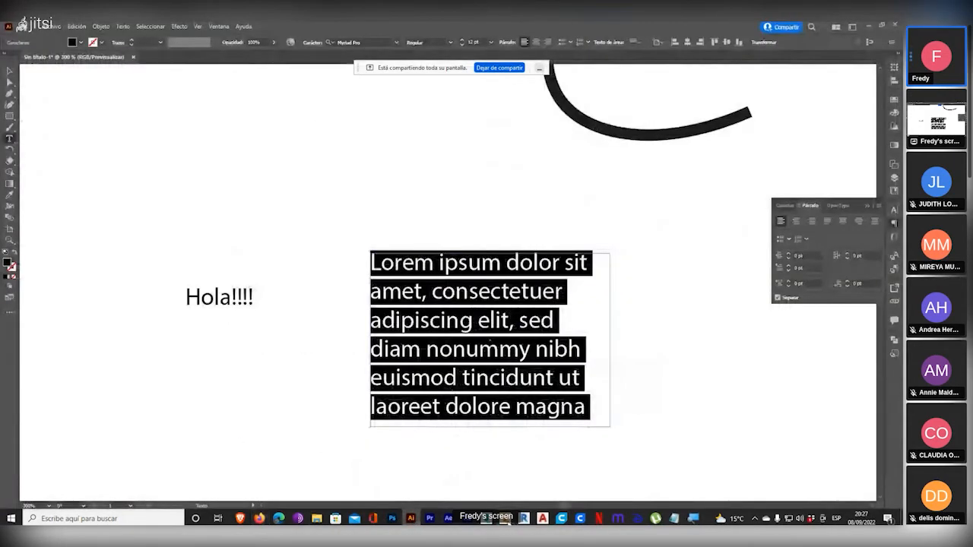
# - Switch to Autodesk Inventor and close it without saving changes to any of the open assemblies
pyautogui.click(410, 522)
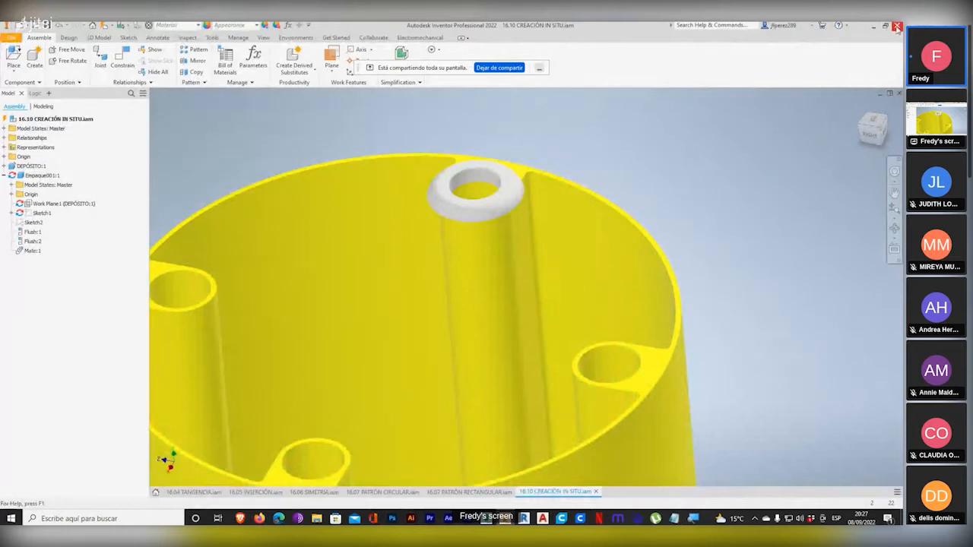
pyautogui.click(898, 26)
pyautogui.click(423, 283)
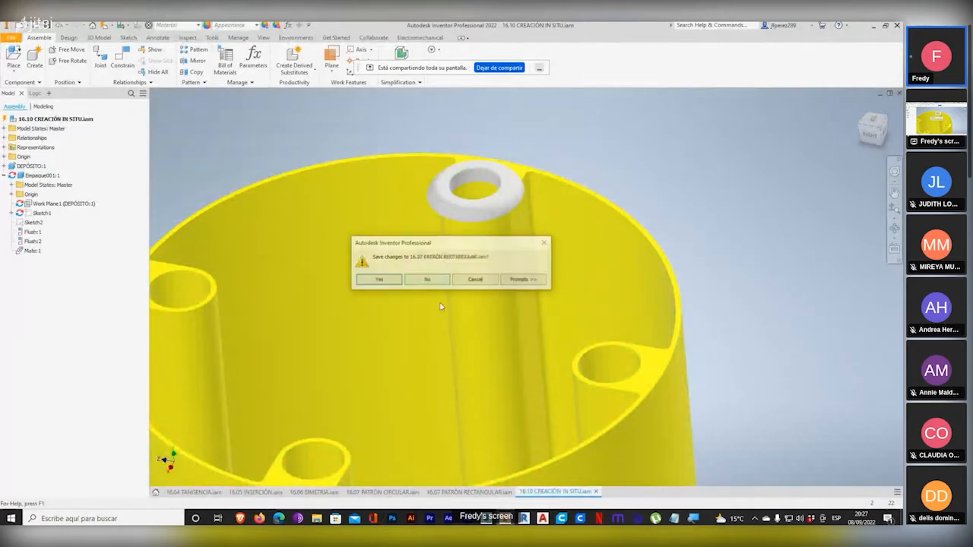
pyautogui.click(432, 281)
pyautogui.click(438, 281)
pyautogui.click(434, 283)
pyautogui.click(433, 281)
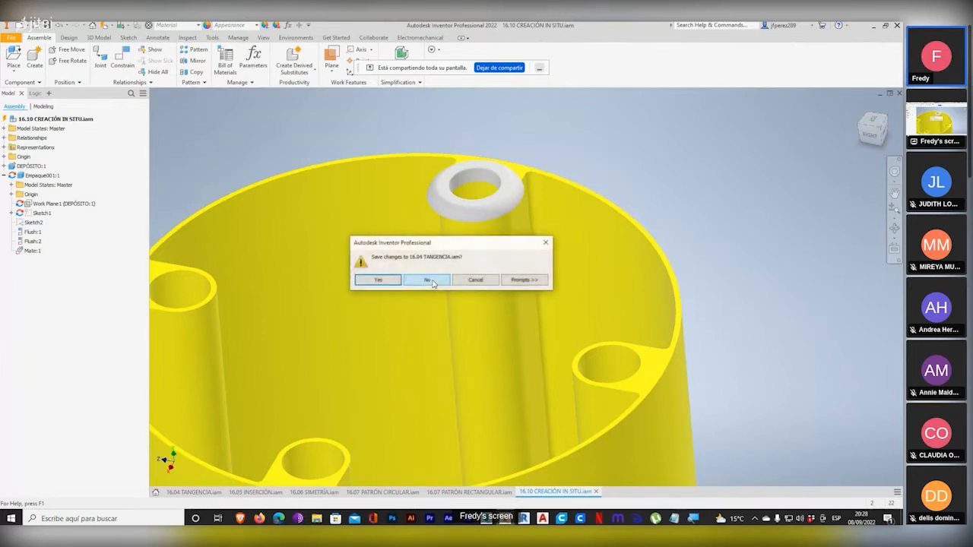
pyautogui.click(433, 282)
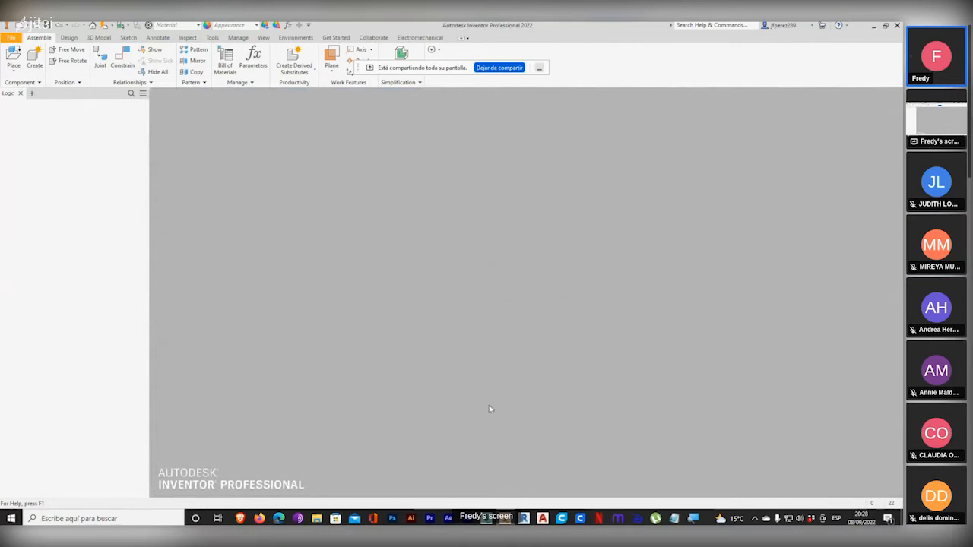
# - Switch to Illustrator and replace the placeholder text in the area text frame with the copied Lorem Ipsum paragraphs
pyautogui.click(410, 518)
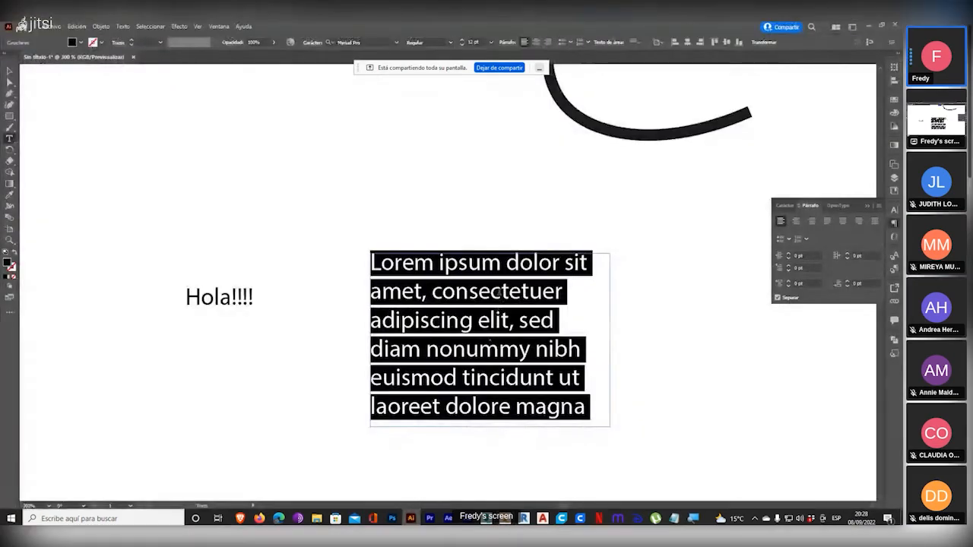
pyautogui.press('ctrl')
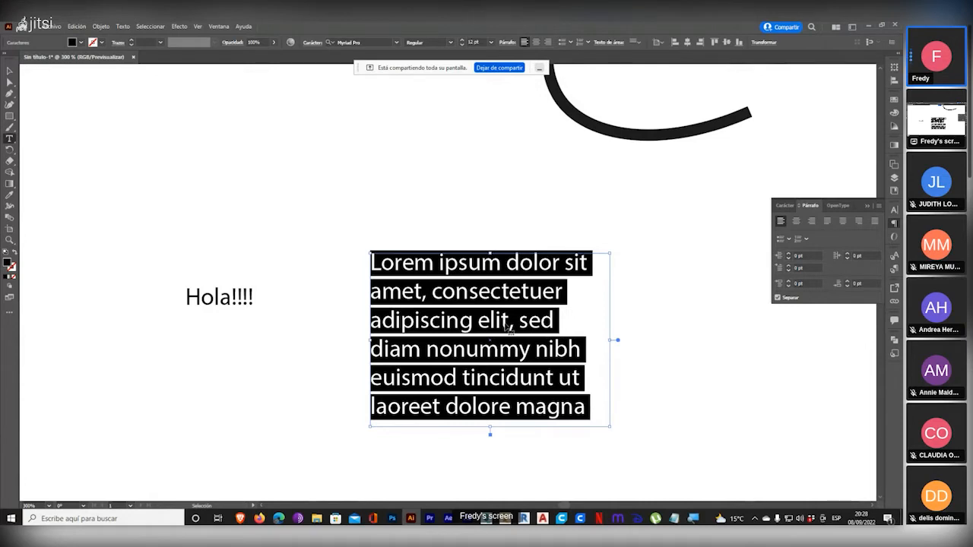
pyautogui.write('Lorem ipsum dolor sit amet, consectetur adipiscing elit. Nam a sem eget nisi gravida')
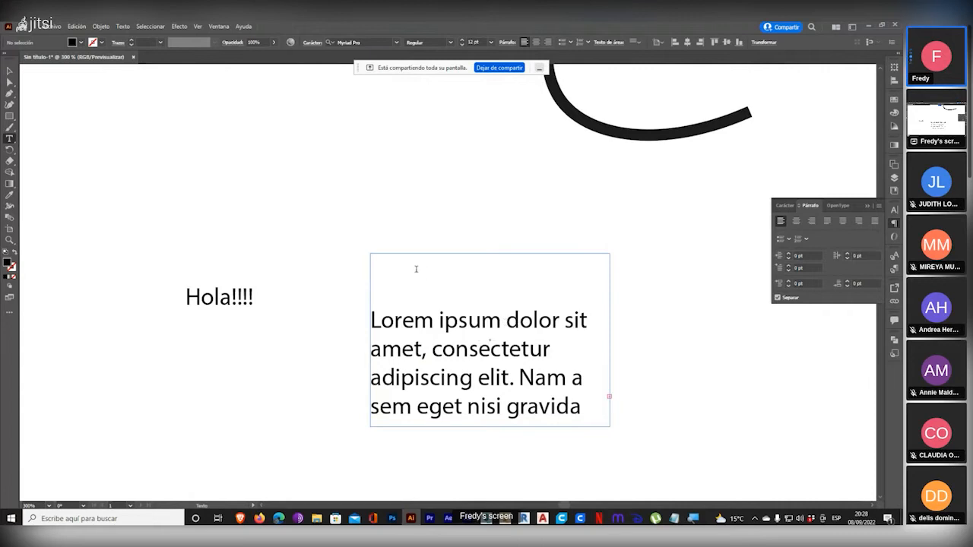
# - Activate the Selection tool on the Lorem ipsum text frame and examine the overflow marker on its edge up close
pyautogui.scroll(-2, 416, 269)
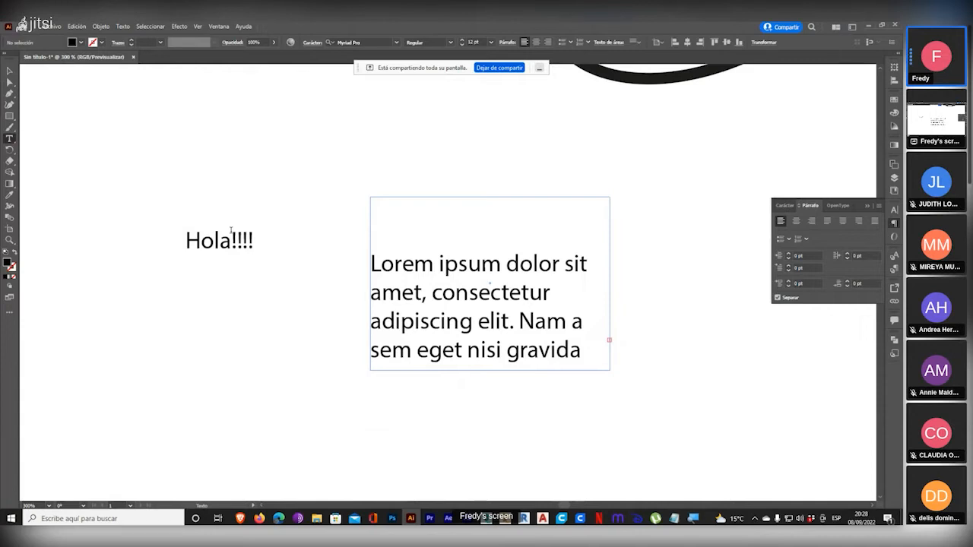
pyautogui.moveTo(10, 67); pyautogui.dragTo(7, 74)
pyautogui.click(12, 73)
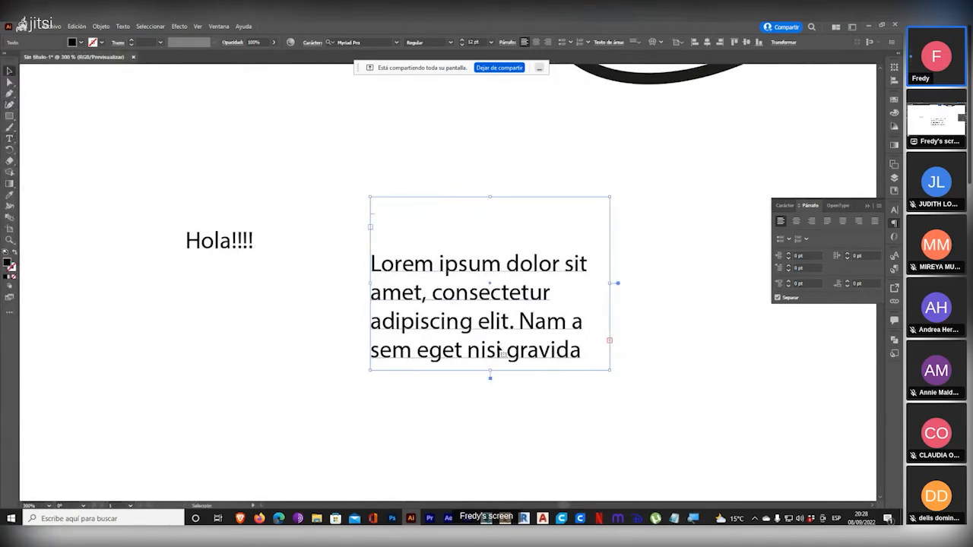
pyautogui.press('super+plus')
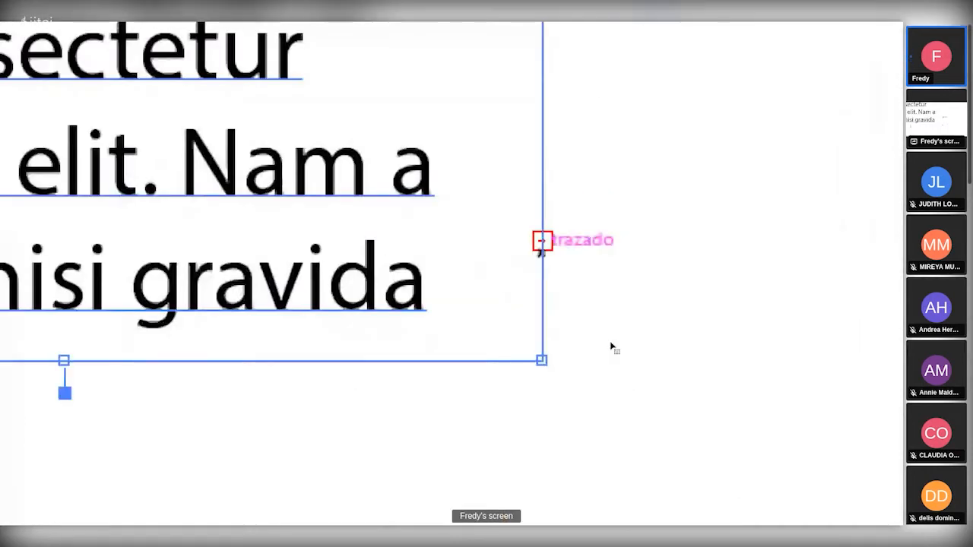
pyautogui.press('super+minus')
pyautogui.press('super+minus')
pyautogui.press('super+minus')
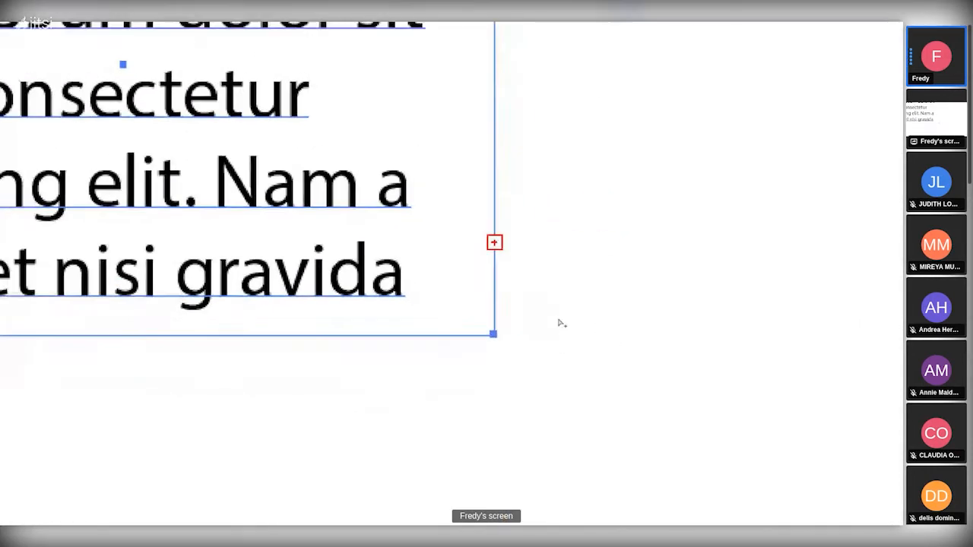
pyautogui.scroll(-5, 485, 307)
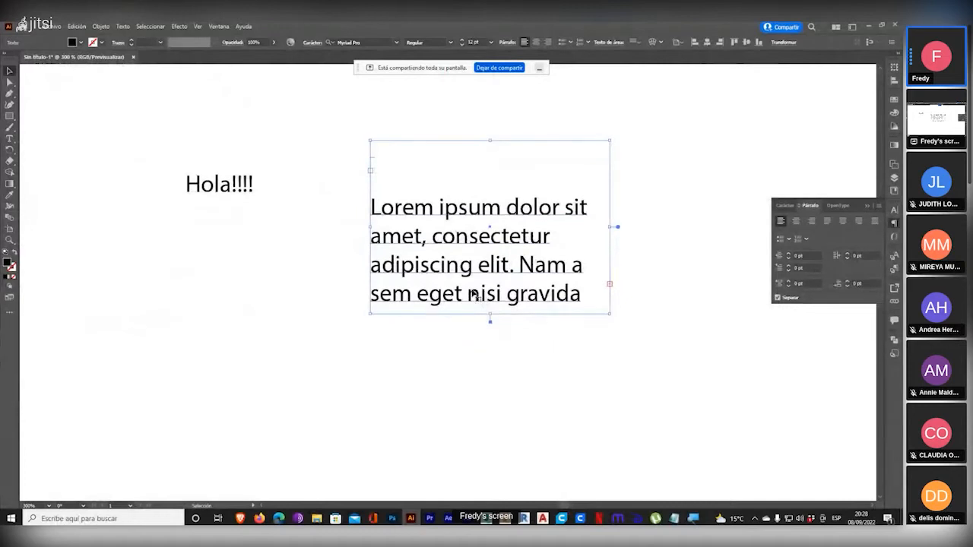
pyautogui.scroll(-1, 473, 292)
pyautogui.scroll(-2, 472, 292)
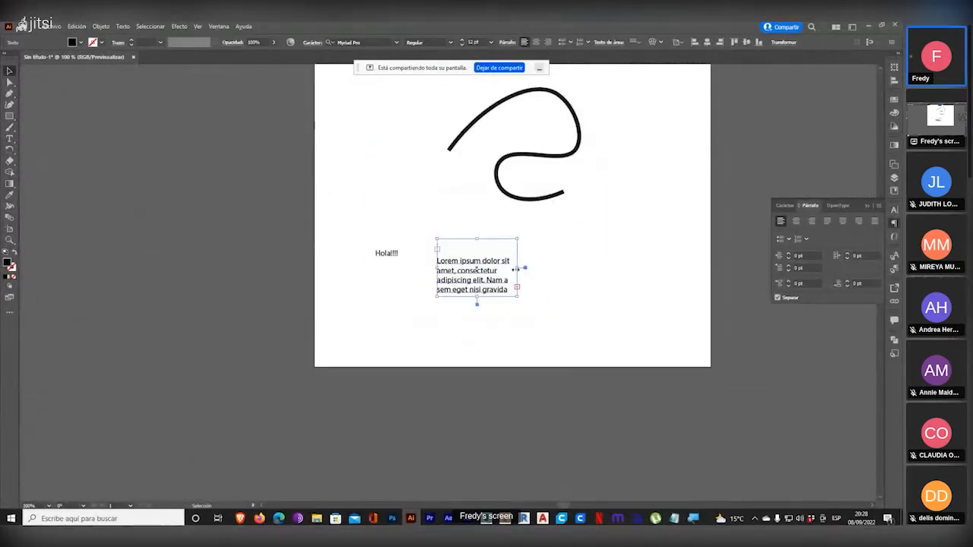
# - Widen the Lorem ipsum text frame to more than twice its width and extend its lower edge past the end of the page
pyautogui.moveTo(557, 271); pyautogui.dragTo(628, 270)
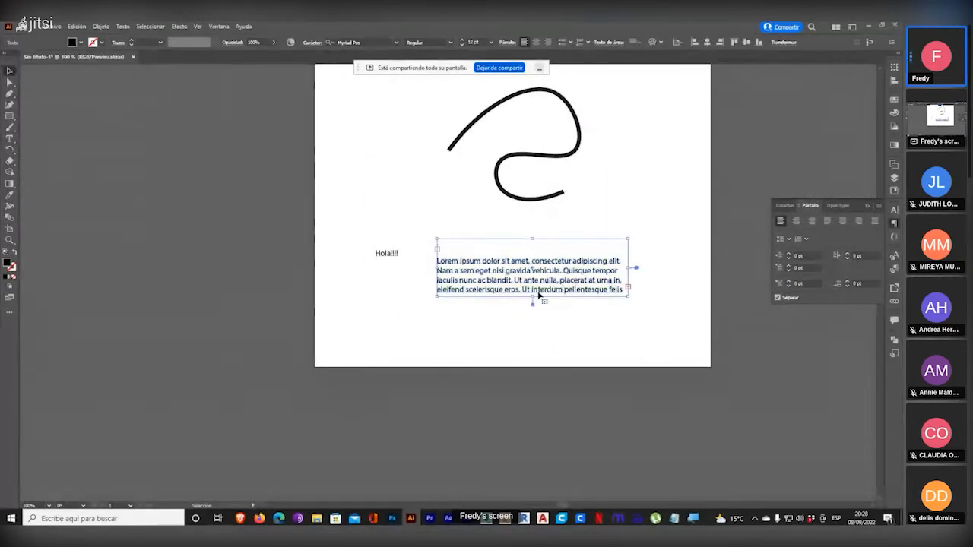
pyautogui.moveTo(533, 297); pyautogui.dragTo(532, 461)
pyautogui.scroll(-2, 551, 332)
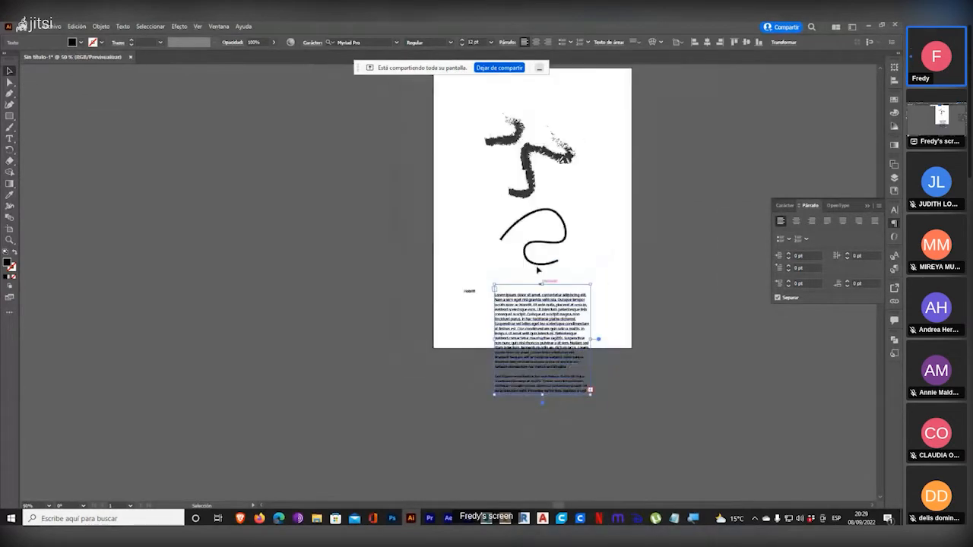
# - Move the two brush strokes and the curved path off the page and delete all three
pyautogui.moveTo(535, 185); pyautogui.dragTo(703, 215)
pyautogui.moveTo(523, 136)
pyautogui.mouseDown()
pyautogui.moveTo(380, 194)
pyautogui.moveTo(377, 187)
pyautogui.mouseUp()
pyautogui.moveTo(515, 223); pyautogui.dragTo(328, 262)
pyautogui.press('Delete')
pyautogui.click(359, 201)
pyautogui.press('Delete')
pyautogui.click(696, 228)
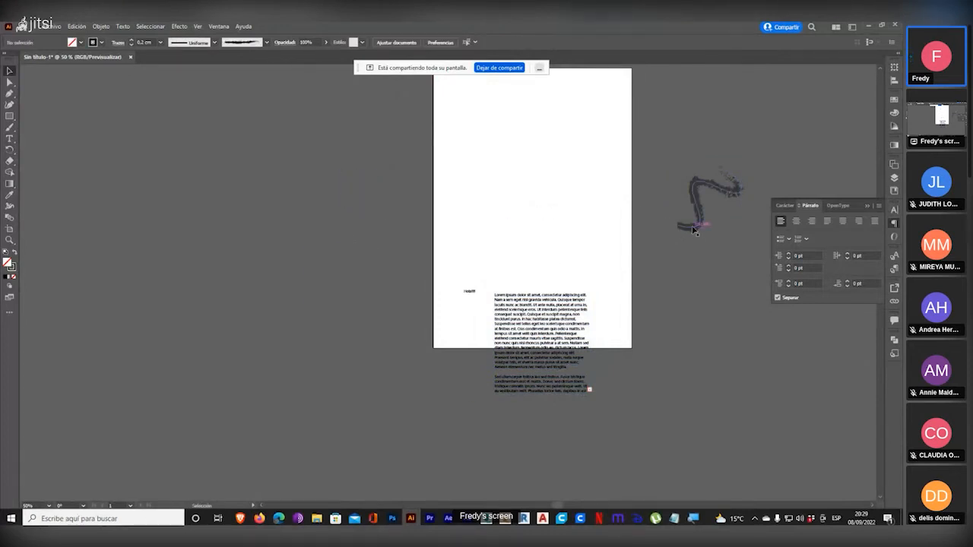
pyautogui.press('Delete')
# - Place the Lorem ipsum frame along the page's left side, lengthen it to fit all three paragraphs, and set the Hola!!!! text beside it
pyautogui.moveTo(520, 334); pyautogui.dragTo(468, 138)
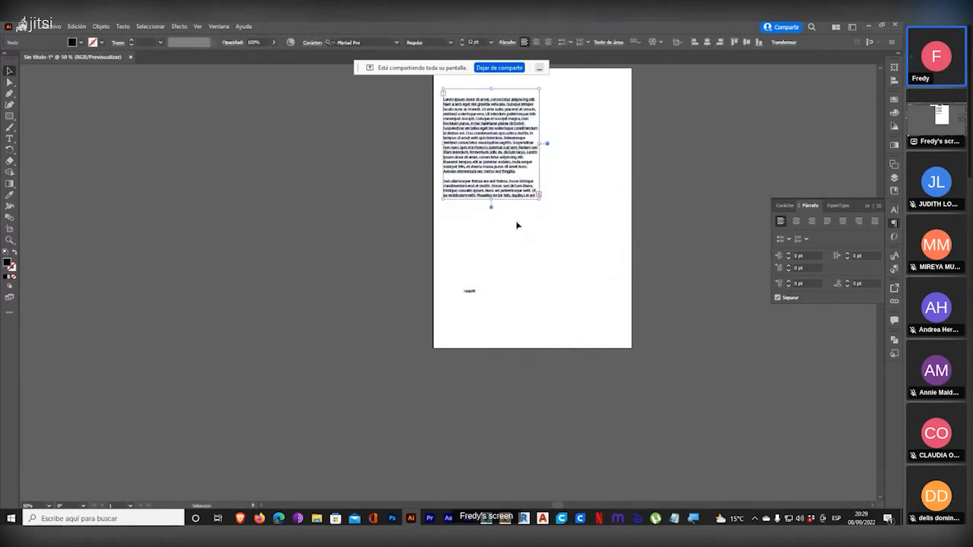
pyautogui.moveTo(491, 200); pyautogui.dragTo(578, 133)
pyautogui.moveTo(492, 271); pyautogui.dragTo(491, 319)
pyautogui.scroll(1, 677, 199)
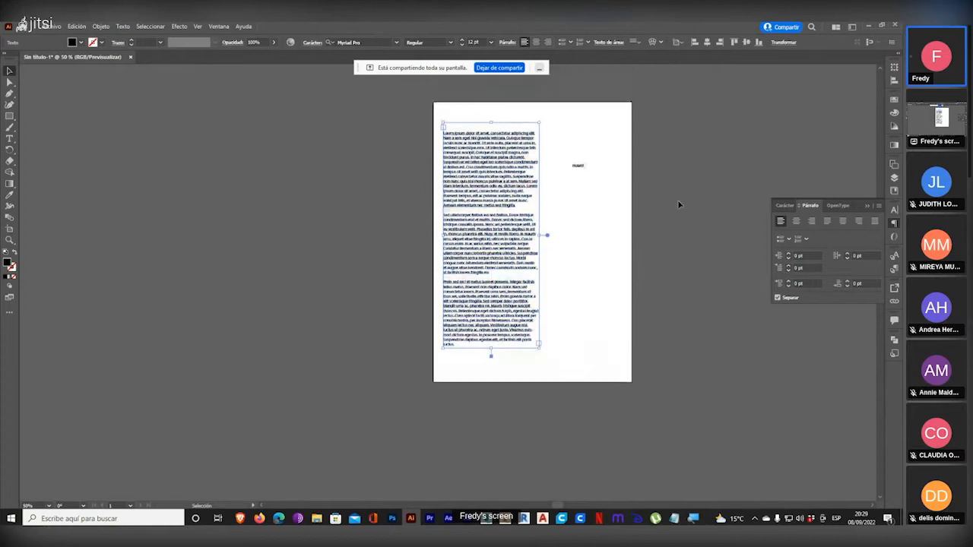
pyautogui.moveTo(480, 257); pyautogui.dragTo(482, 282)
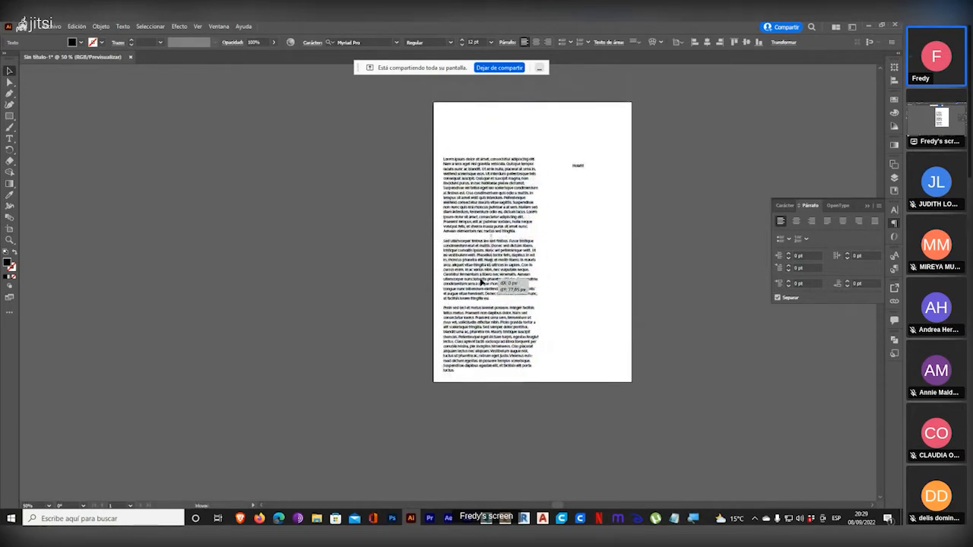
pyautogui.moveTo(582, 171); pyautogui.dragTo(559, 163)
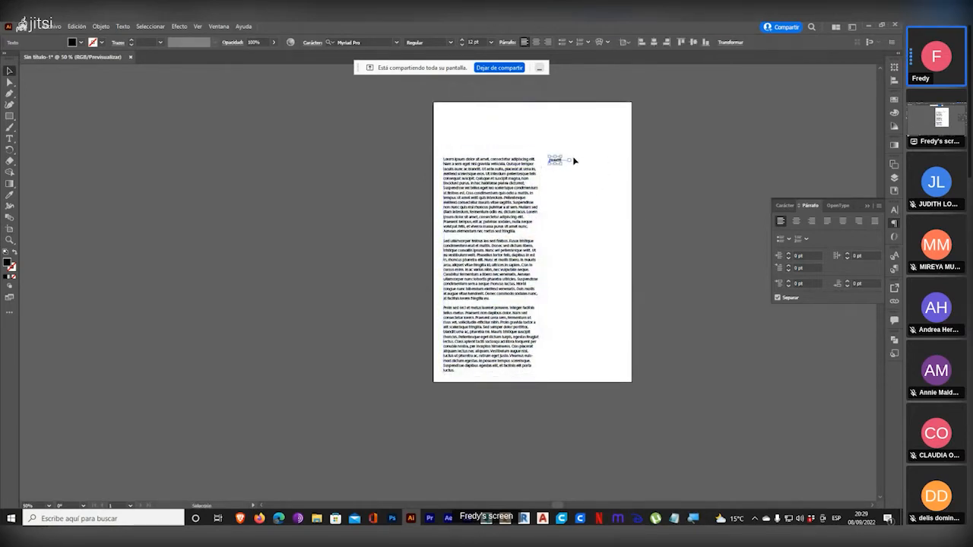
# - Widen the Lorem ipsum text frame slightly and reselect the Hola!!!! text beside it
pyautogui.scroll(1, 562, 151)
pyautogui.scroll(2, 564, 152)
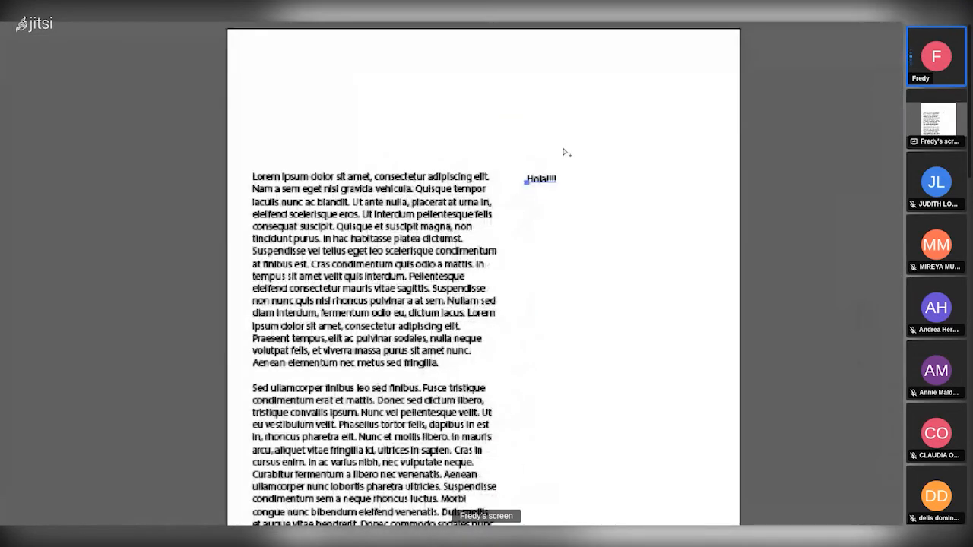
pyautogui.scroll(-3, 564, 152)
pyautogui.click(536, 260)
pyautogui.moveTo(543, 261)
pyautogui.mouseDown()
pyautogui.moveTo(531, 260)
pyautogui.moveTo(563, 258)
pyautogui.moveTo(541, 255)
pyautogui.mouseUp()
pyautogui.moveTo(555, 161); pyautogui.dragTo(556, 162)
# - Examine the bounding box and handles of the Hola!!!! point text up close beside the area text
pyautogui.scroll(3, 573, 154)
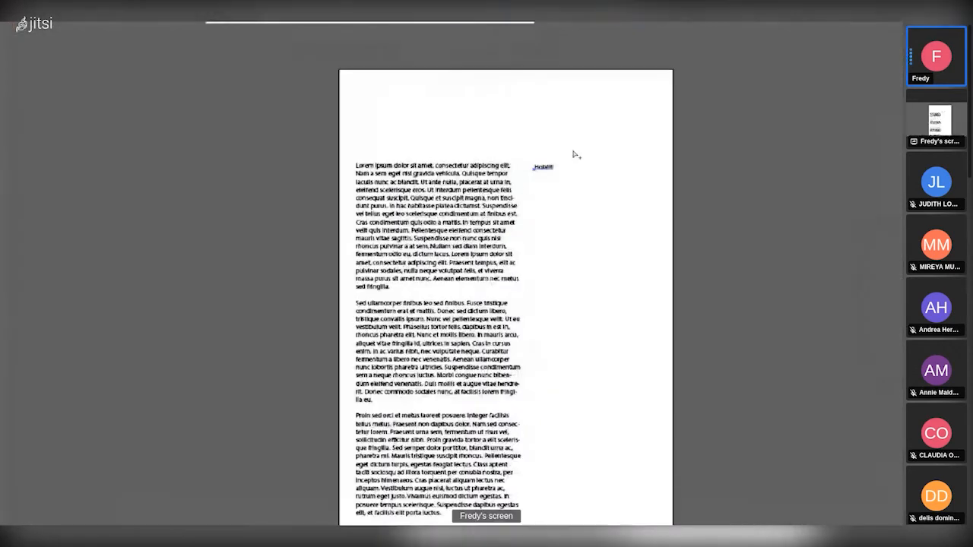
pyautogui.scroll(2, 573, 155)
pyautogui.scroll(-3, 566, 159)
pyautogui.scroll(4, 567, 155)
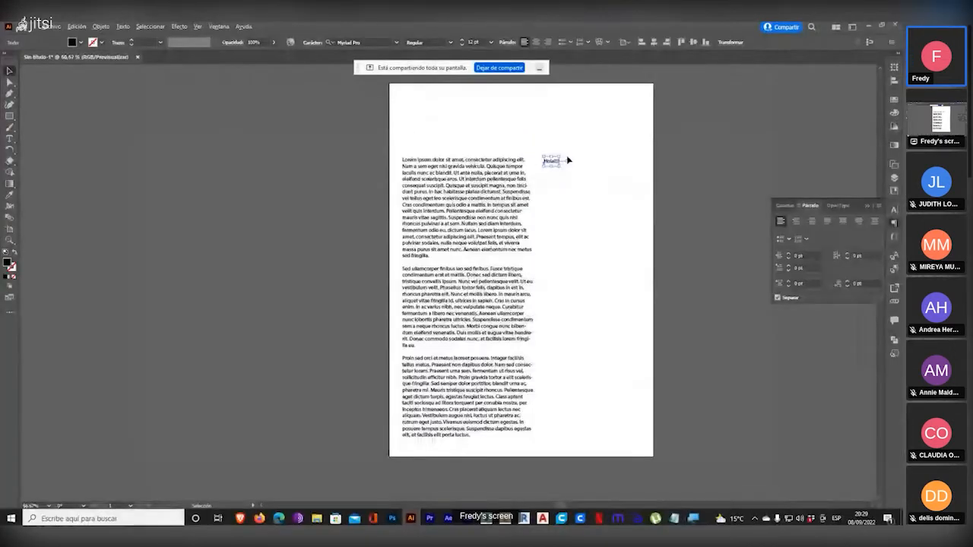
pyautogui.scroll(3, 566, 162)
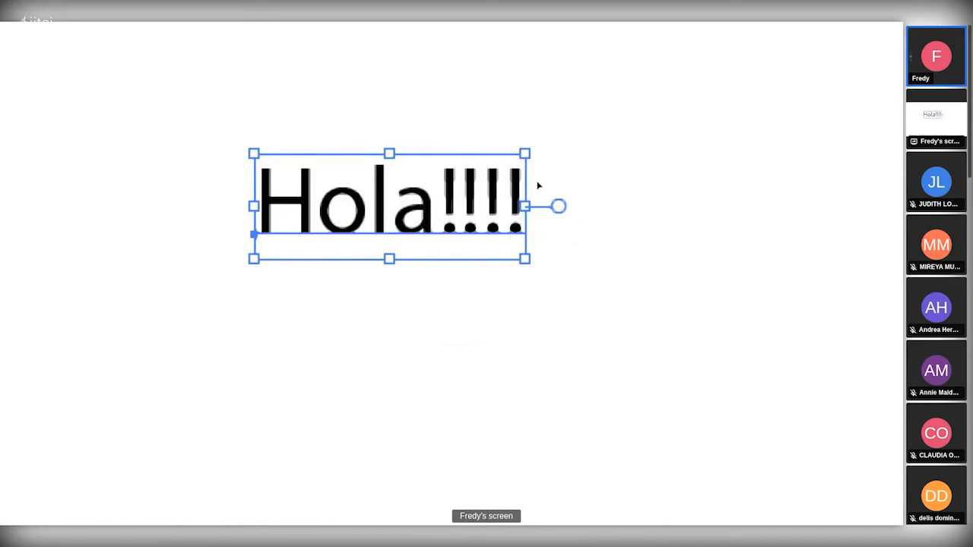
pyautogui.scroll(-5, 527, 192)
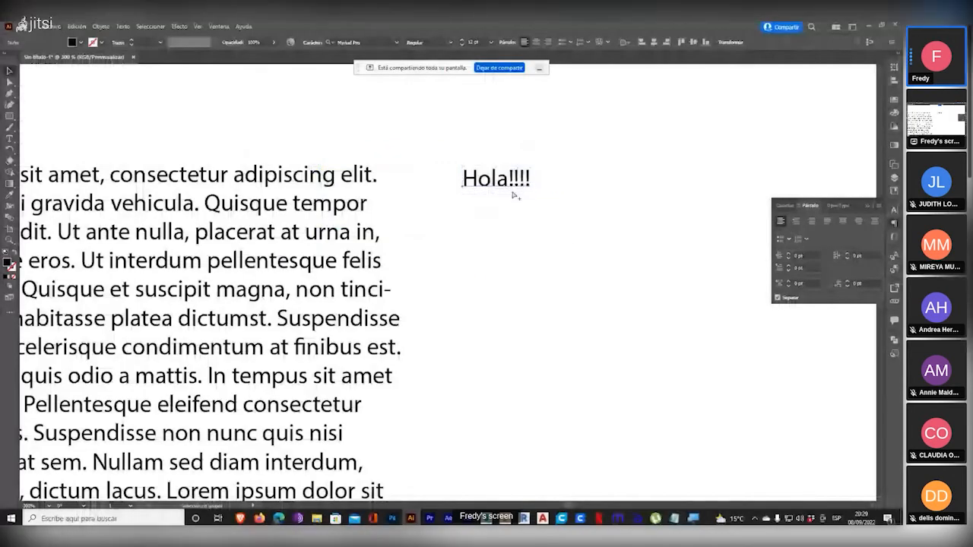
pyautogui.scroll(-1, 515, 196)
pyautogui.scroll(-1, 513, 197)
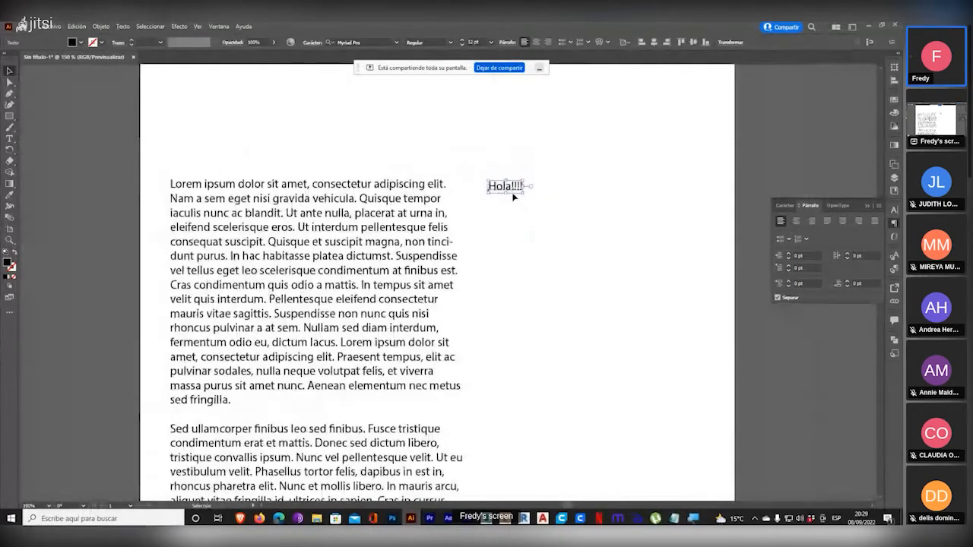
# - Enlarge and stretch the Hola!!!! point text using its bounding box, and lower the upper edge of the Lorem ipsum frame
pyautogui.moveTo(524, 194); pyautogui.dragTo(507, 312)
pyautogui.moveTo(523, 247); pyautogui.dragTo(654, 247)
pyautogui.moveTo(570, 308); pyautogui.dragTo(570, 289)
pyautogui.click(346, 230)
pyautogui.moveTo(319, 151); pyautogui.dragTo(331, 171)
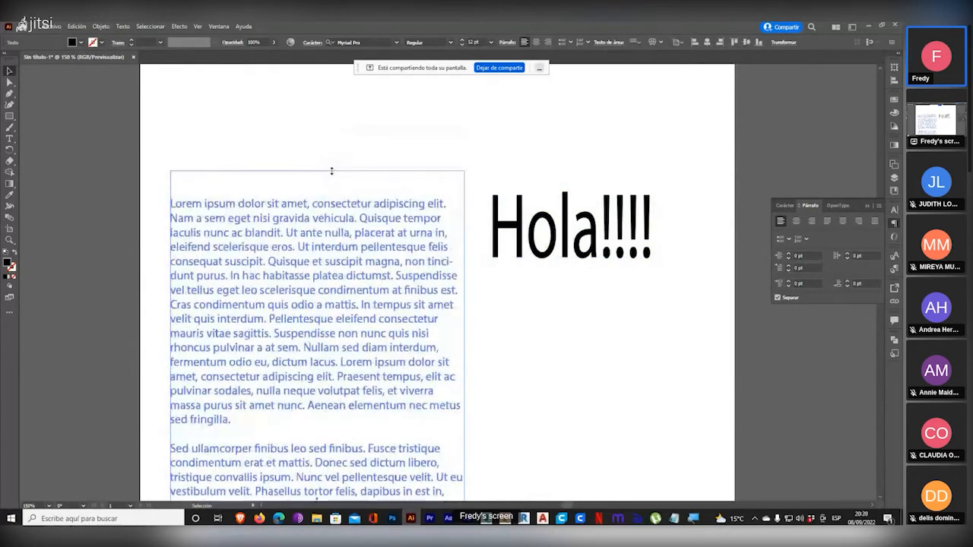
# - Move the enlarged Hola!!!! text to the page's upper-right corner, above the paragraphs
pyautogui.click(566, 221)
pyautogui.moveTo(567, 244); pyautogui.dragTo(493, 187)
pyautogui.scroll(-2, 552, 253)
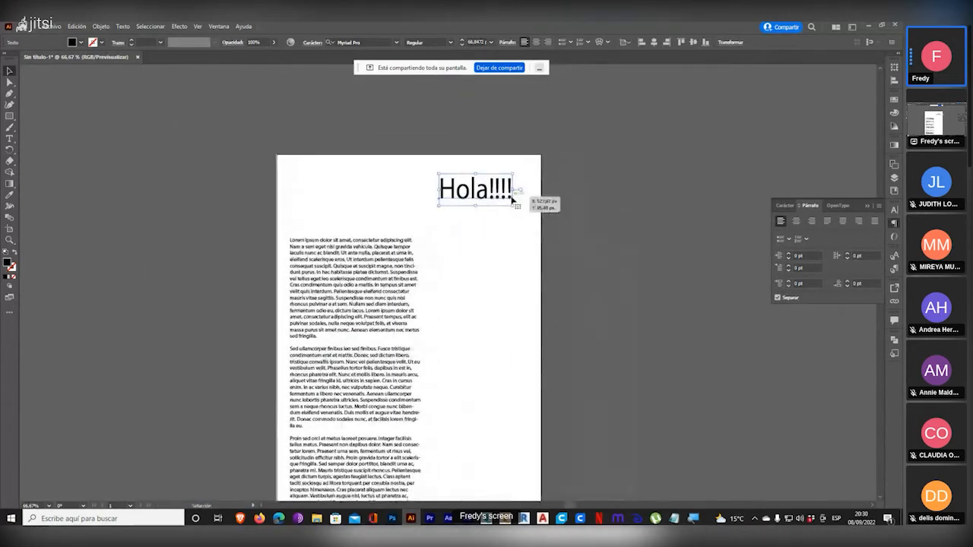
pyautogui.scroll(1, 508, 201)
pyautogui.scroll(1, 508, 202)
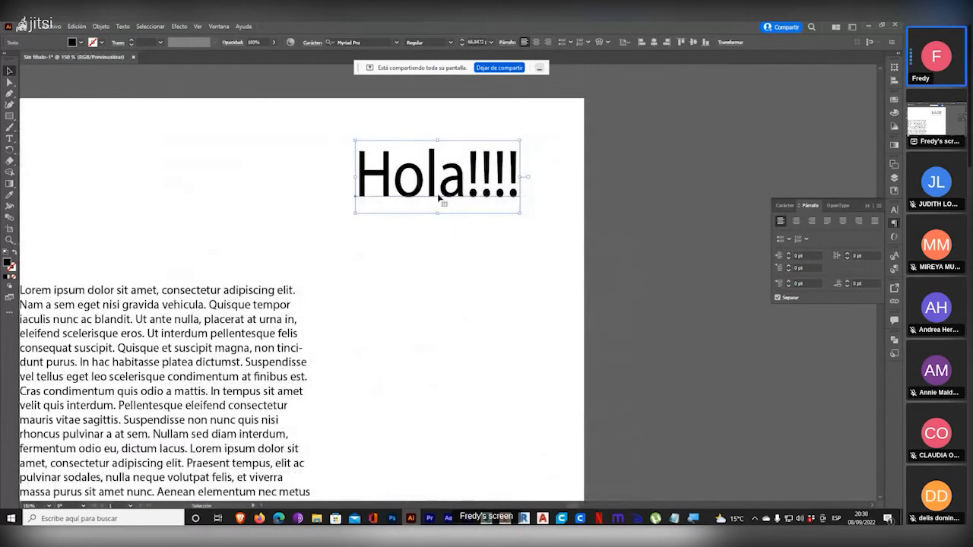
pyautogui.hotkey('ctrl', '1')
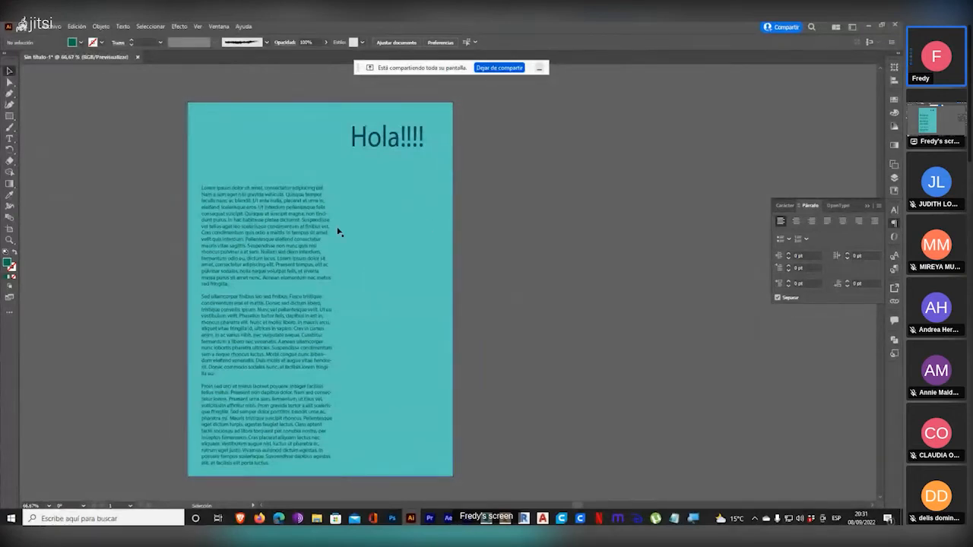
# - Draw an ellipse about 198 × 206 px over the upper paragraph and fill it with orange E8940F
pyautogui.moveTo(9, 119); pyautogui.dragTo(38, 138)
pyautogui.moveTo(292, 160); pyautogui.dragTo(379, 251)
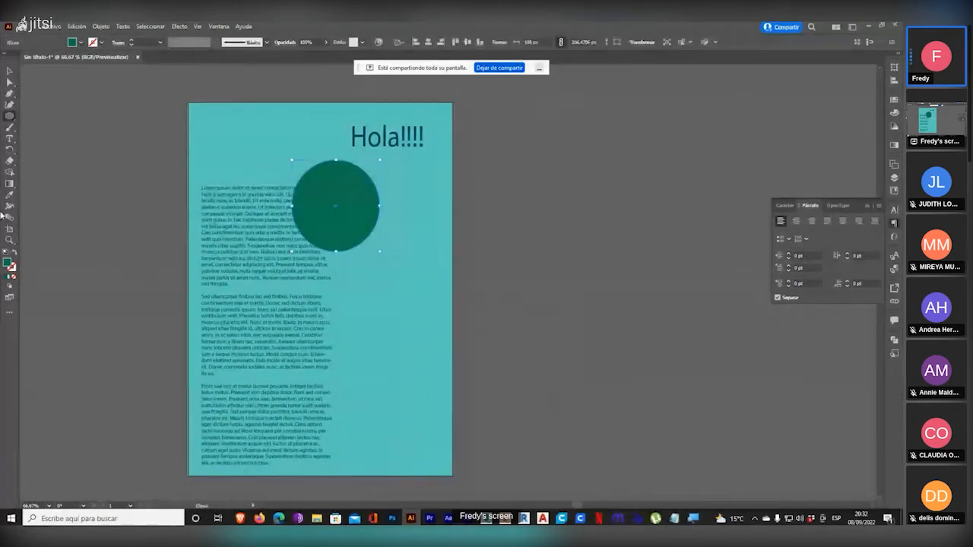
pyautogui.doubleClick(9, 262)
pyautogui.moveTo(379, 305); pyautogui.dragTo(388, 341)
pyautogui.click(349, 251)
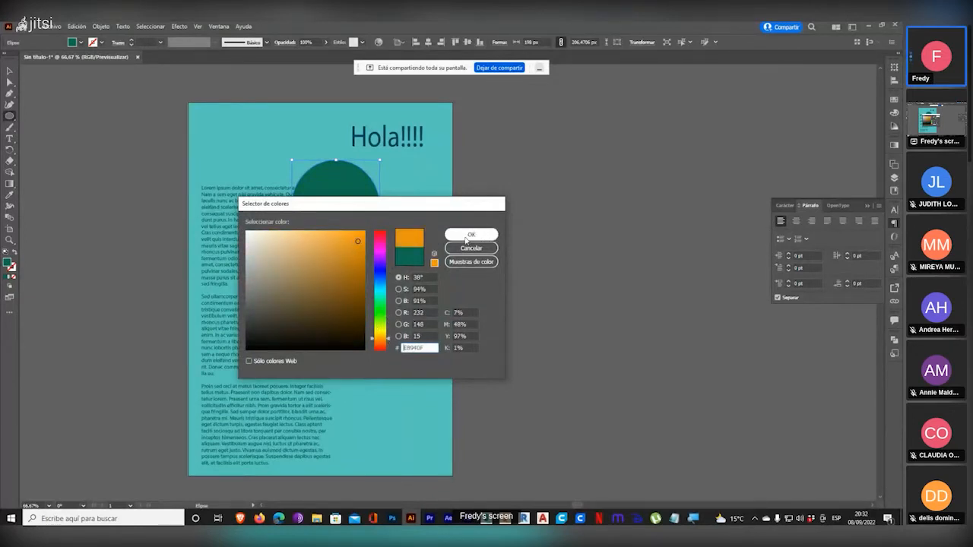
pyautogui.click(470, 236)
# - Move the orange ellipse up over the Hola!!!! text and resize it to a circle about 238 px across
pyautogui.click(9, 70)
pyautogui.moveTo(341, 200); pyautogui.dragTo(351, 161)
pyautogui.moveTo(376, 215); pyautogui.dragTo(396, 226)
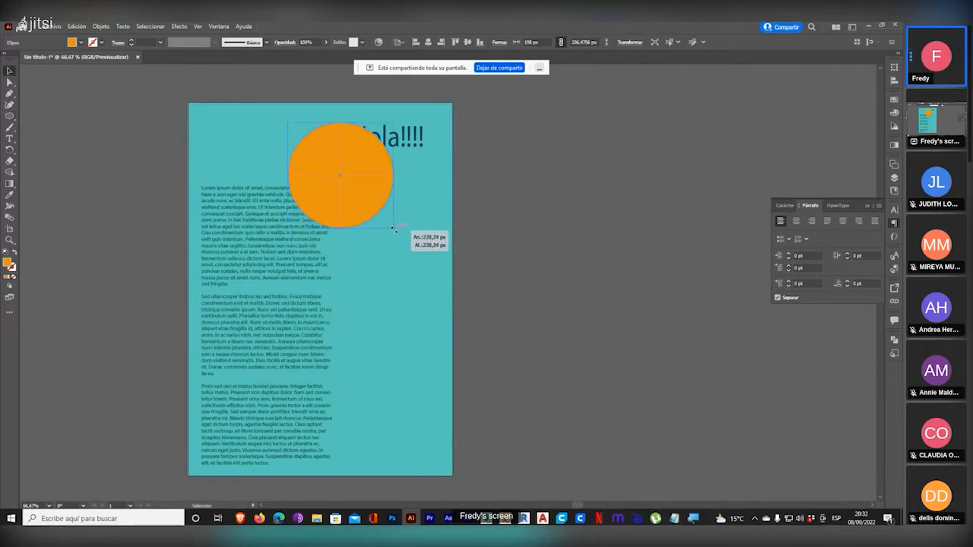
pyautogui.moveTo(362, 200); pyautogui.dragTo(354, 198)
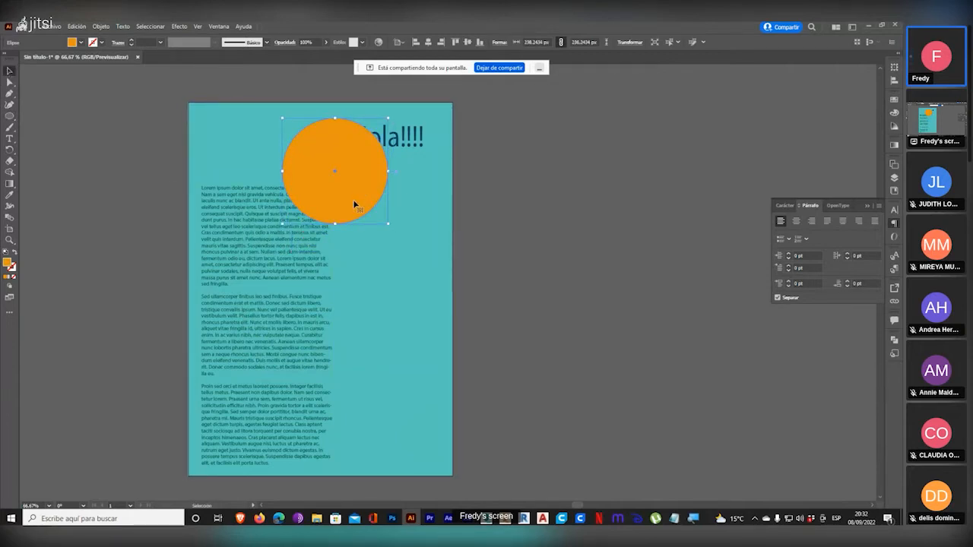
# - Send the orange circle to the very back of the stacking order
pyautogui.rightClick(354, 204)
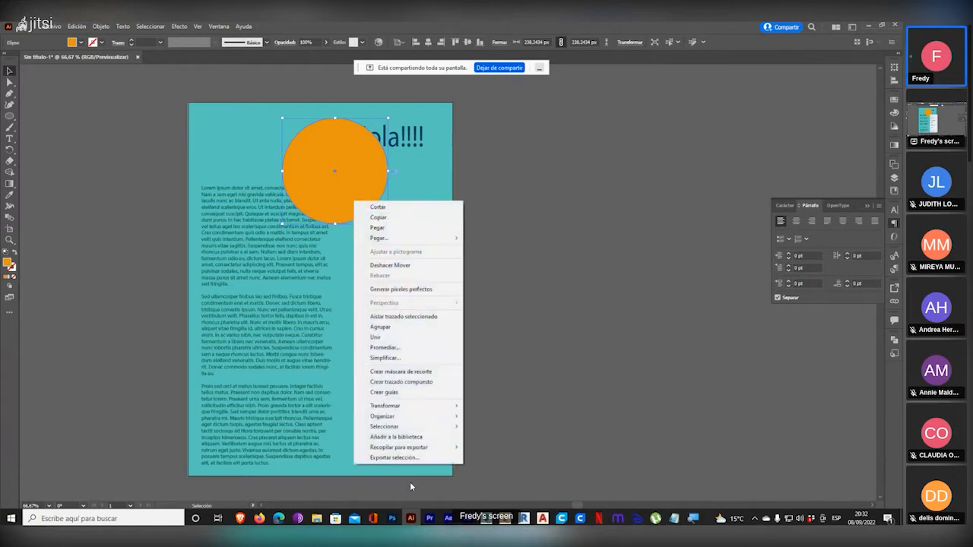
pyautogui.moveTo(427, 422)
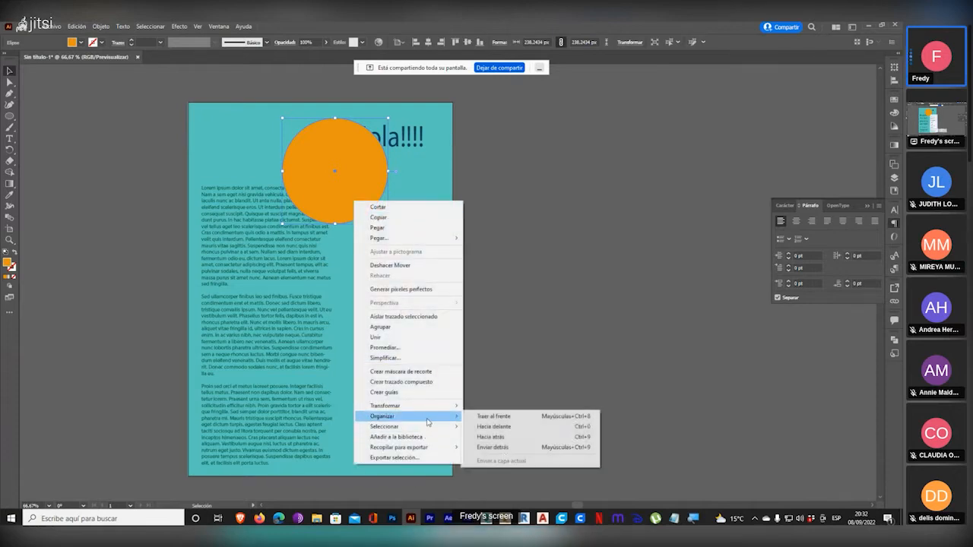
pyautogui.click(489, 449)
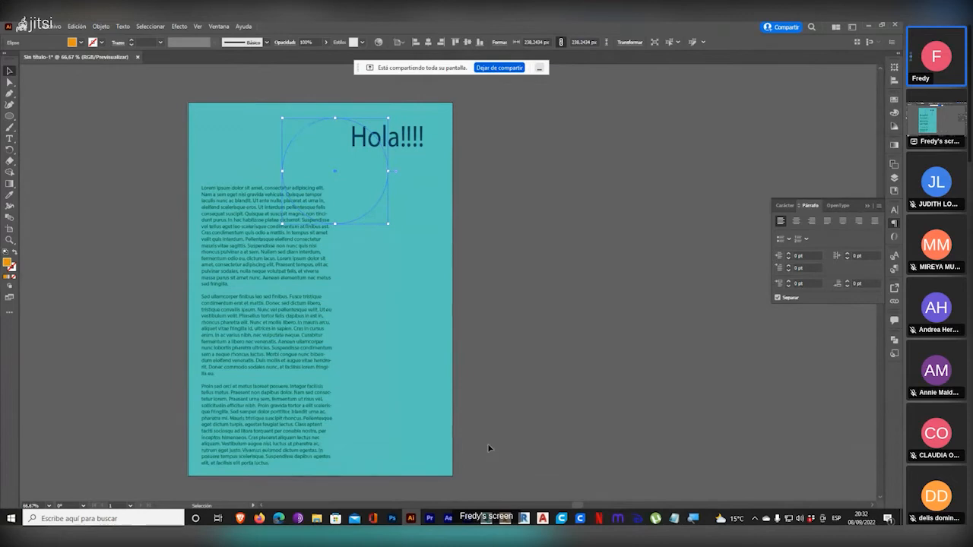
# - Bring the orange circle to the front of the stacking order
pyautogui.rightClick(350, 203)
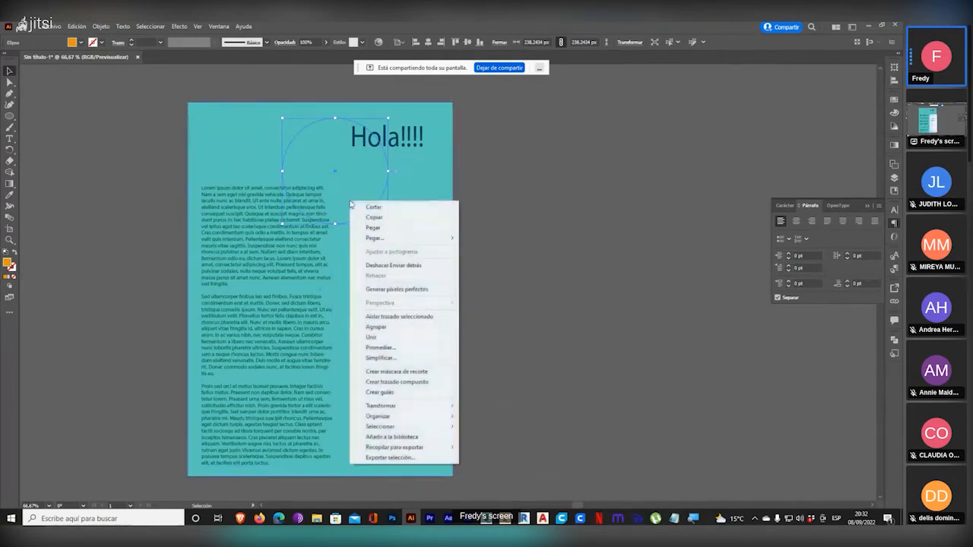
pyautogui.moveTo(421, 416)
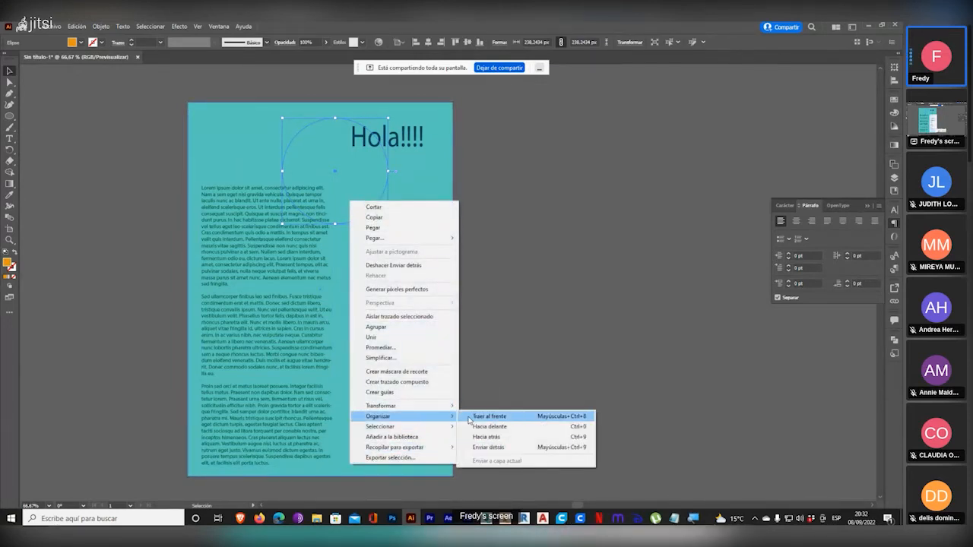
pyautogui.click(493, 417)
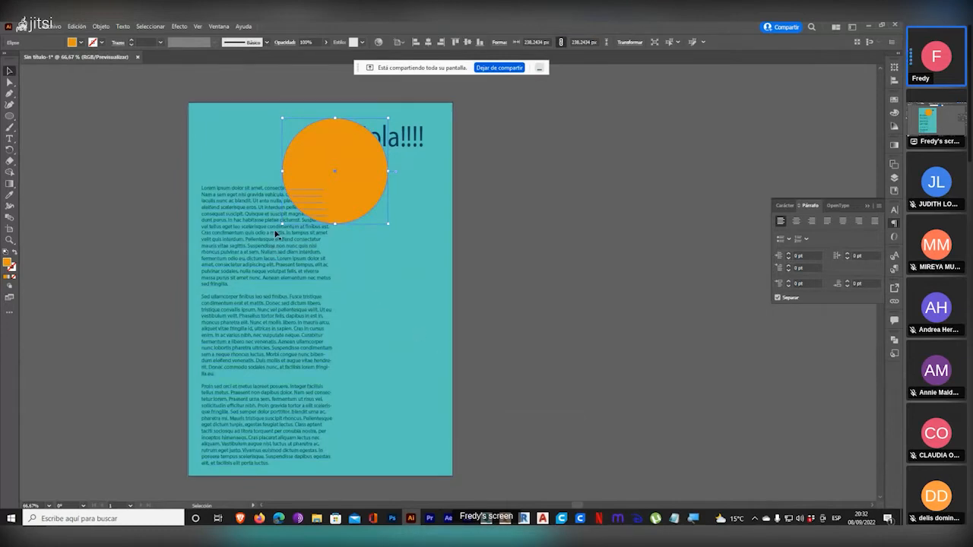
# - Send the orange circle backward one level at a time until it sits behind both the paragraphs and Hola!!!!, and deselect it
pyautogui.scroll(2, 294, 203)
pyautogui.scroll(-1, 332, 169)
pyautogui.scroll(-2, 384, 185)
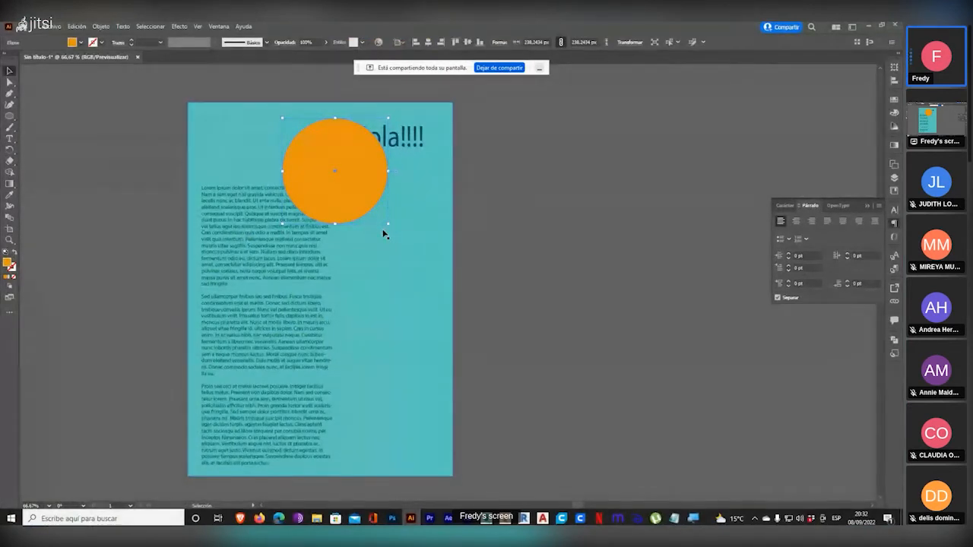
pyautogui.press('super+plus')
pyautogui.press('super+plus')
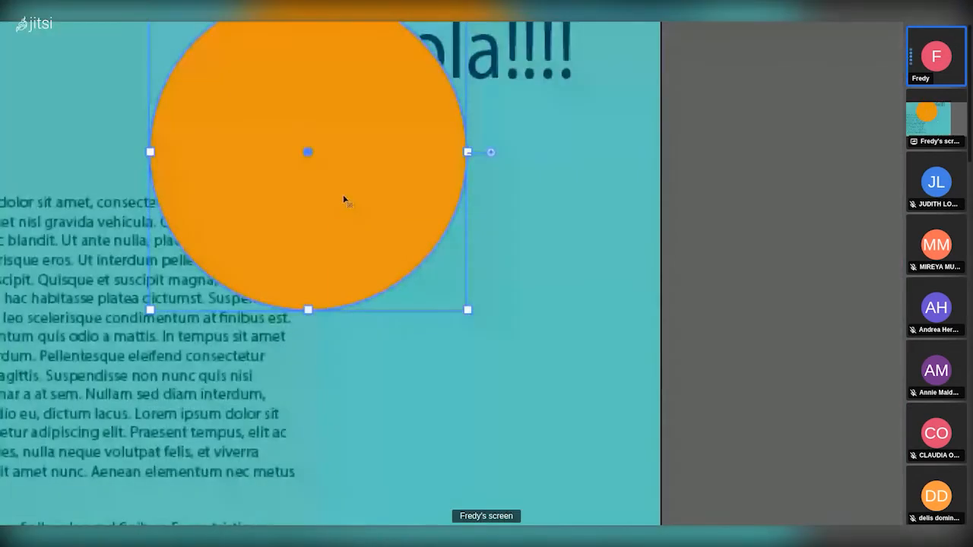
pyautogui.rightClick(346, 193)
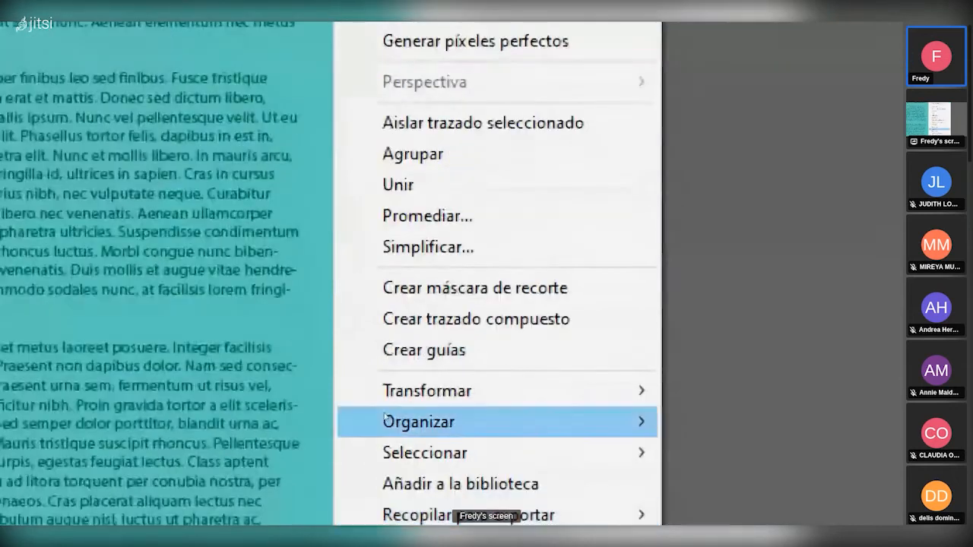
pyautogui.moveTo(426, 420)
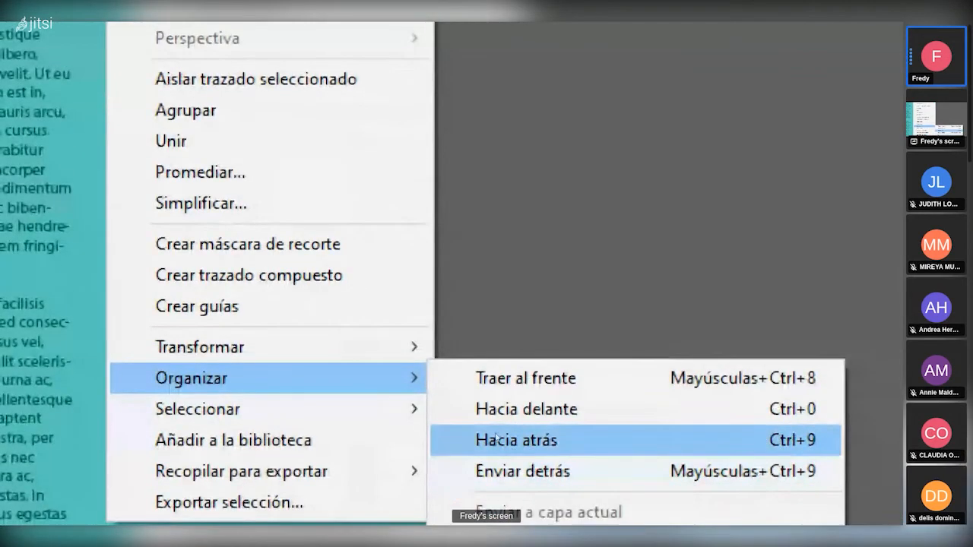
pyautogui.click(569, 436)
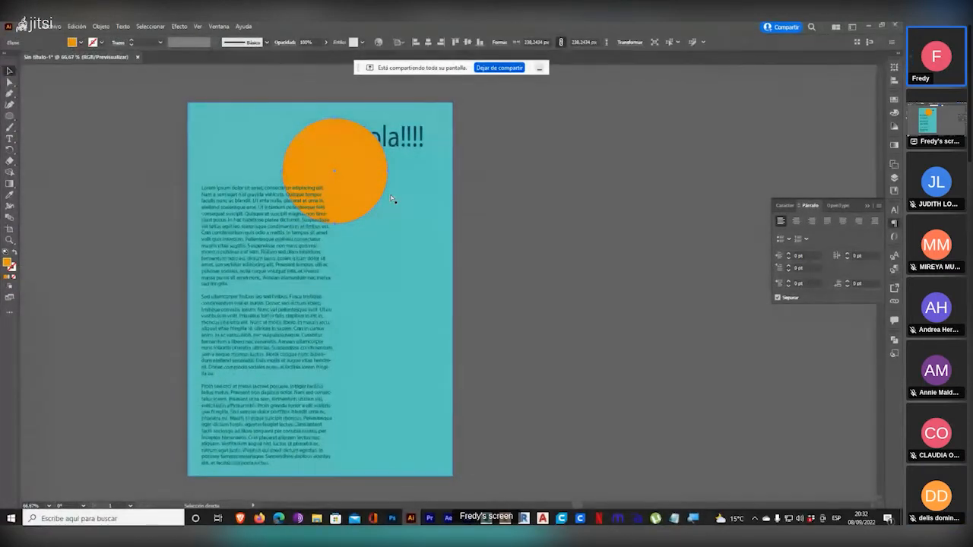
pyautogui.hotkey('ctrl', '[')
pyautogui.click(510, 234)
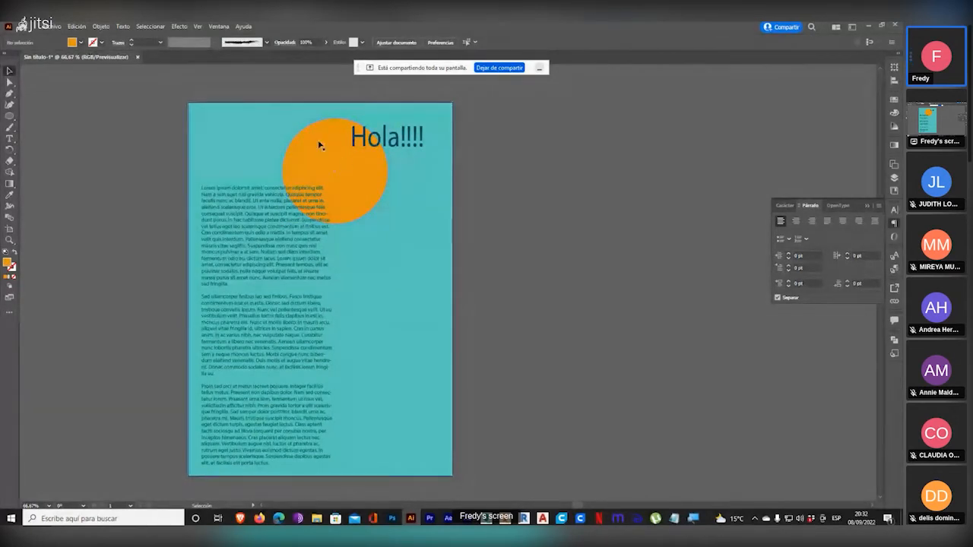
# - Switch to the blank untitled document in Photoshop
pyautogui.press('super+plus')
pyautogui.press('super+plus')
pyautogui.press('super+minus')
pyautogui.press('super+minus')
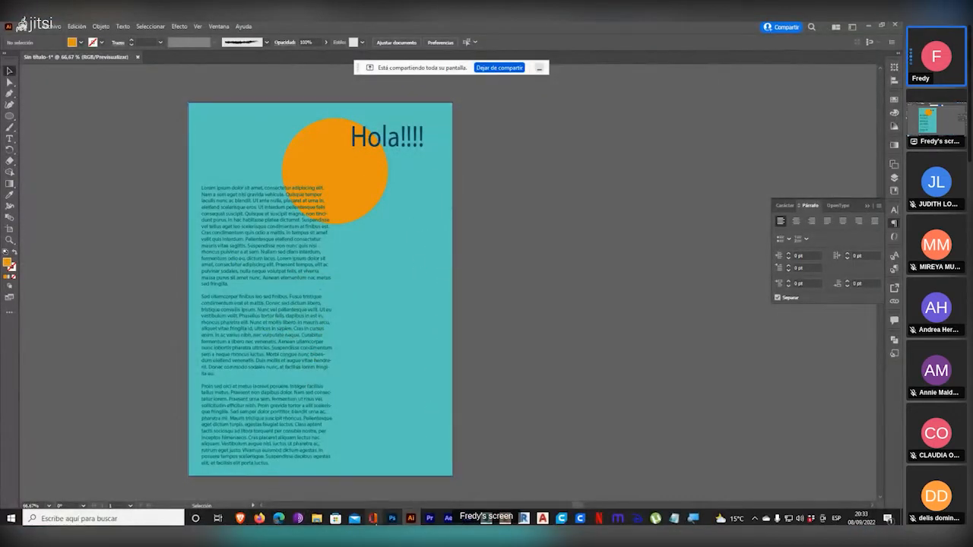
pyautogui.click(397, 518)
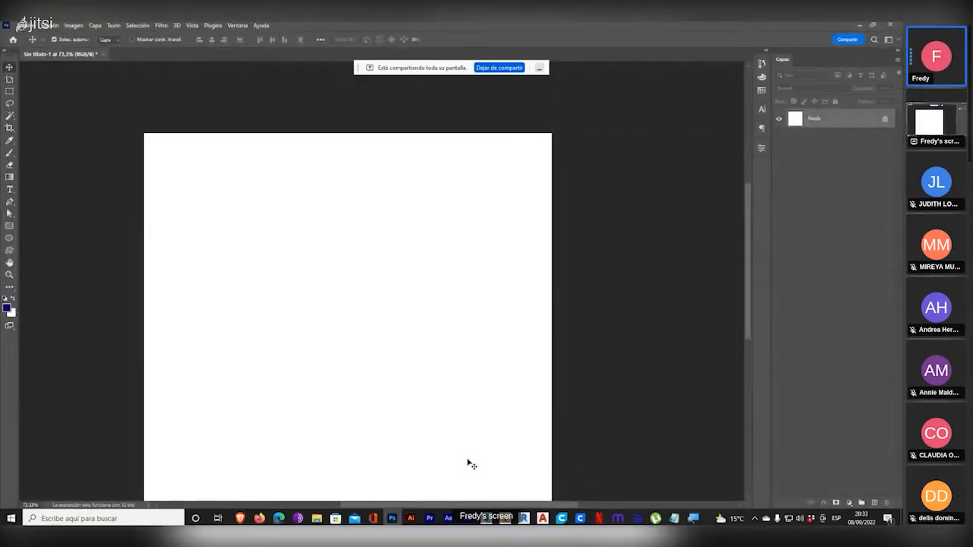
# - Set the foreground colour to a very dark navy blue
pyautogui.scroll(-3, 464, 343)
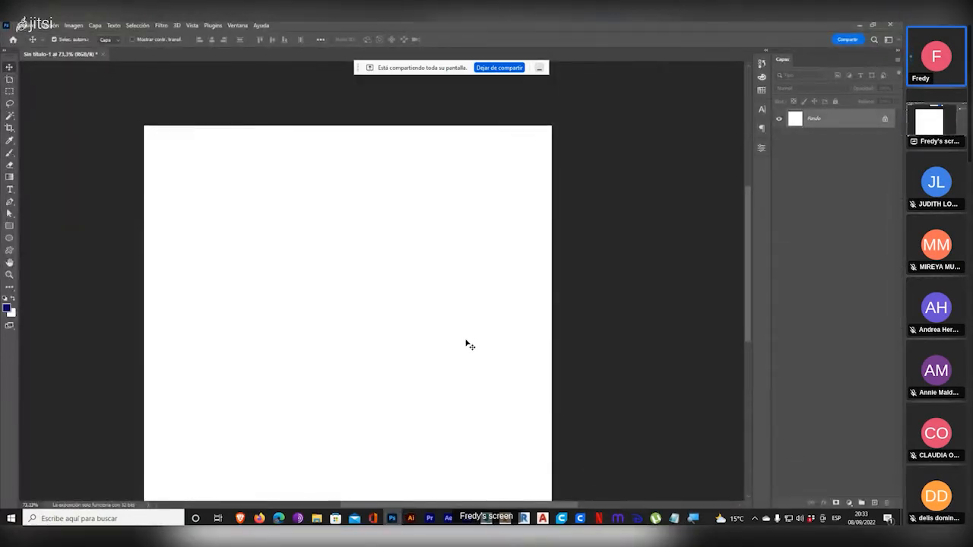
pyautogui.scroll(-2, 464, 347)
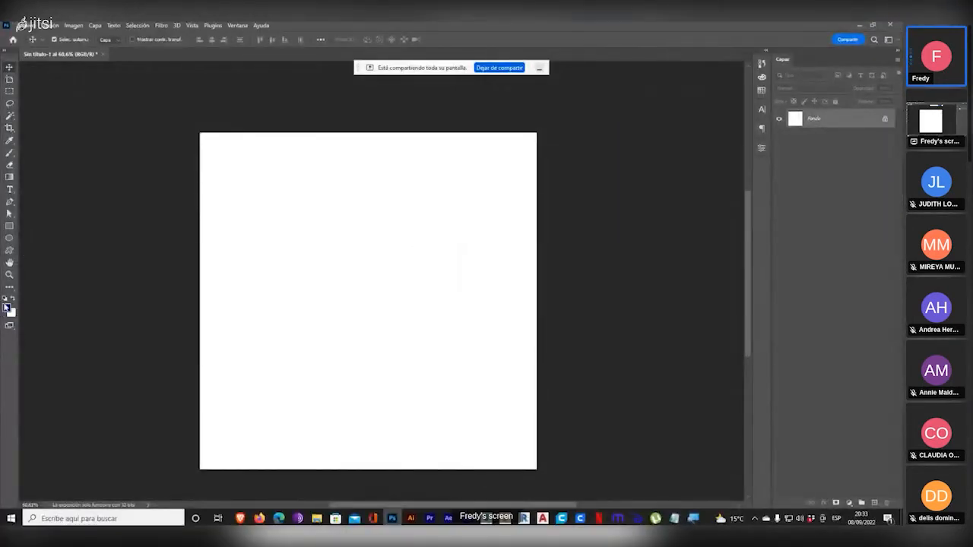
pyautogui.click(6, 308)
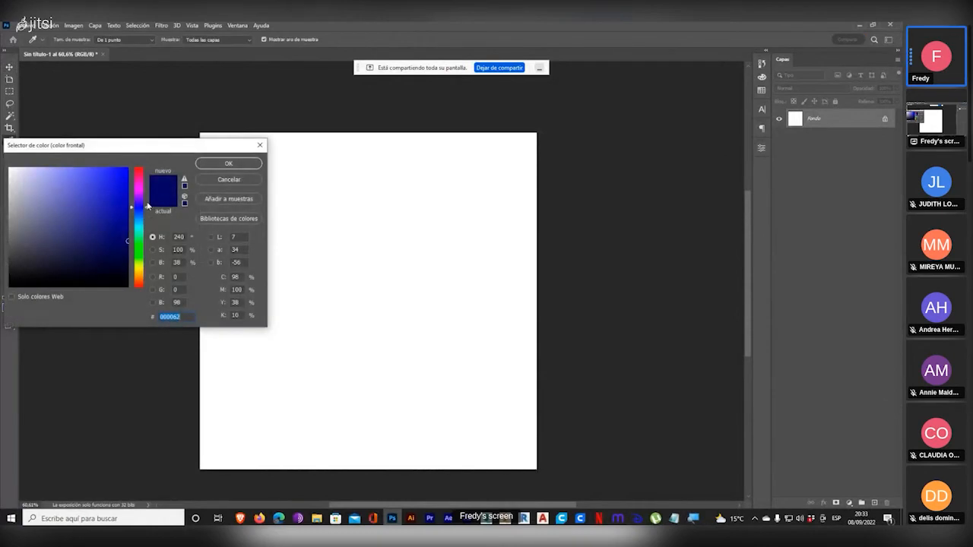
pyautogui.moveTo(130, 247); pyautogui.dragTo(117, 260)
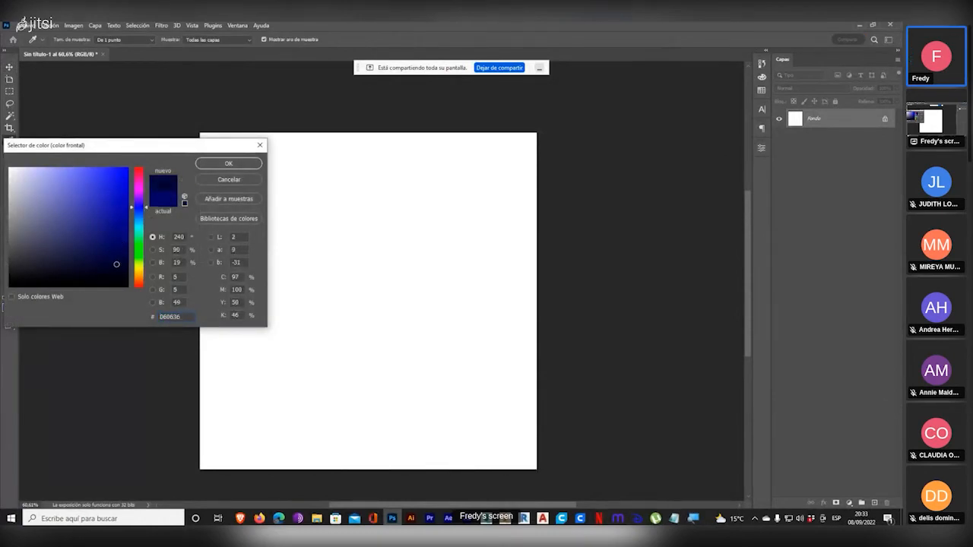
pyautogui.click(228, 163)
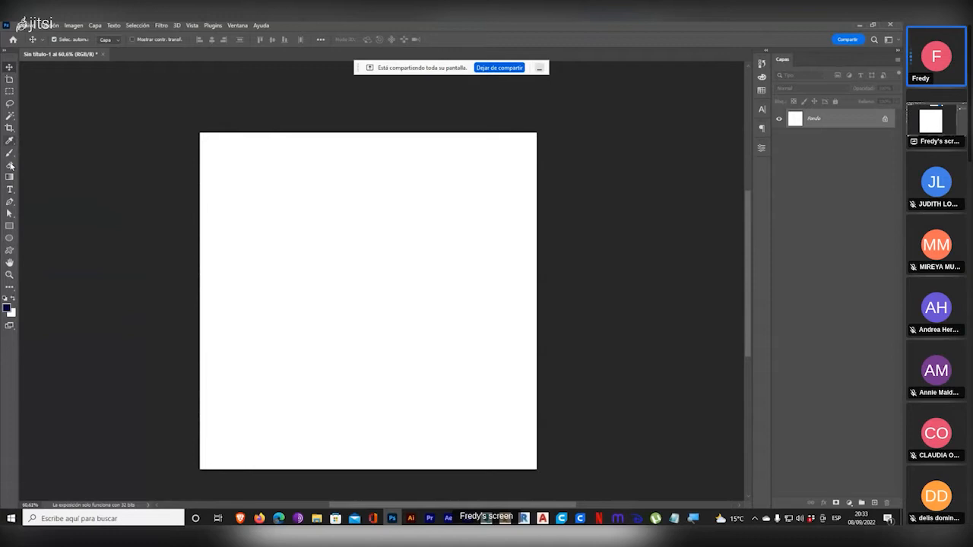
# - Choose the Brush tool and try to enlarge its tip
pyautogui.click(10, 153)
pyautogui.click(61, 40)
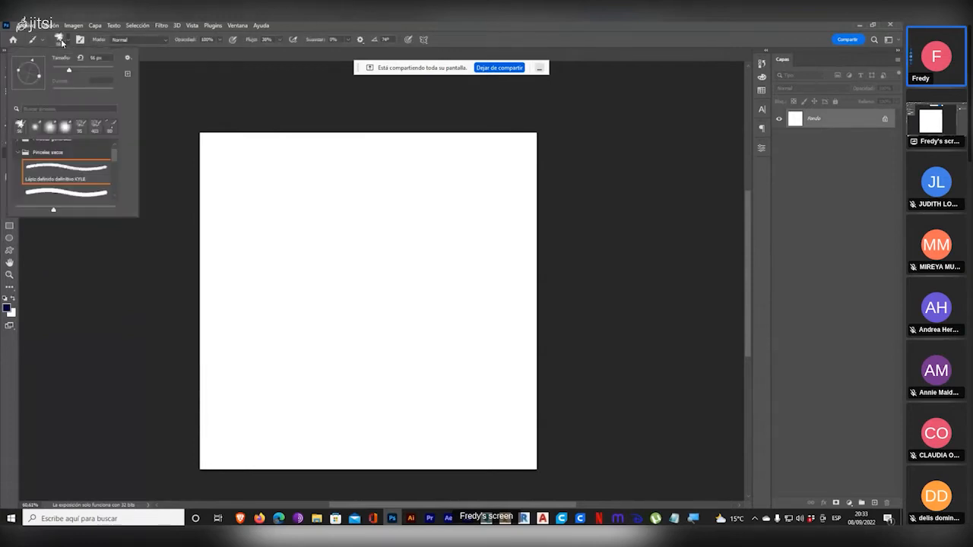
pyautogui.press('e')
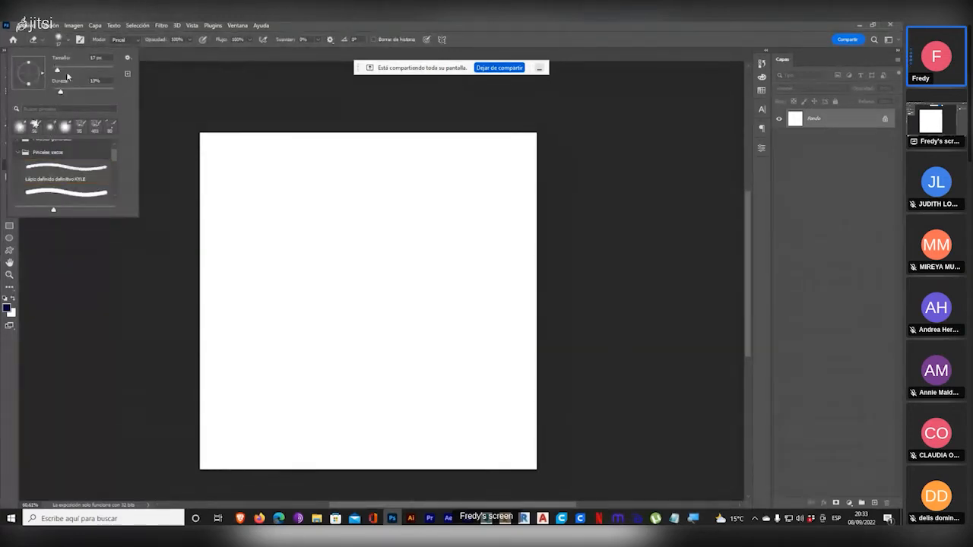
pyautogui.moveTo(59, 71)
pyautogui.mouseDown()
pyautogui.moveTo(92, 70)
pyautogui.moveTo(96, 93)
pyautogui.mouseUp()
pyautogui.click(325, 23)
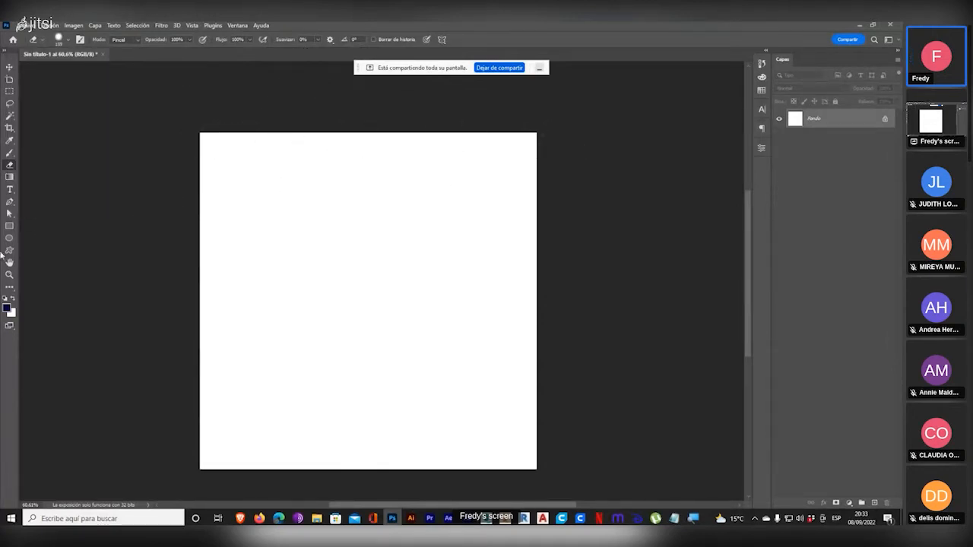
# - Return to the Brush and try a recent round tip preset with a larger size and higher hardness
pyautogui.click(9, 154)
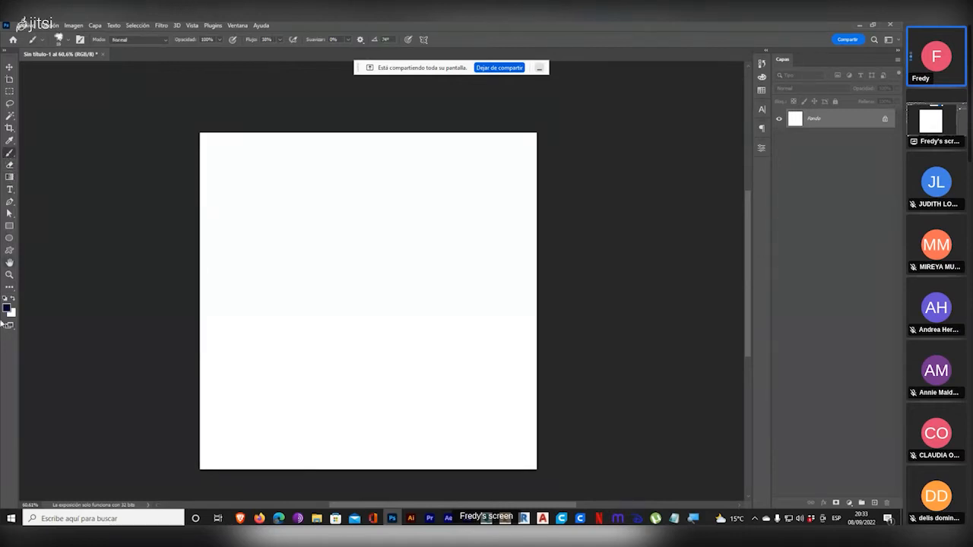
pyautogui.click(66, 41)
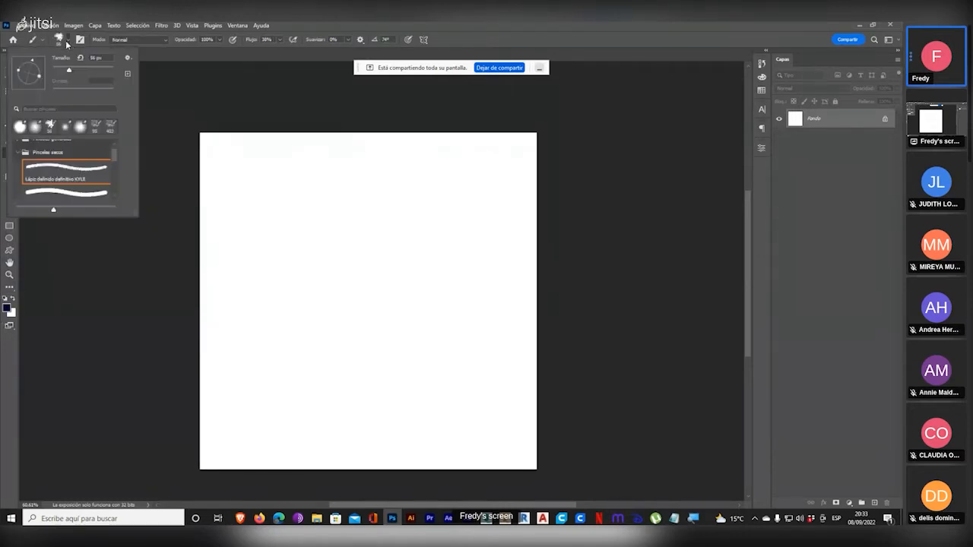
pyautogui.click(20, 126)
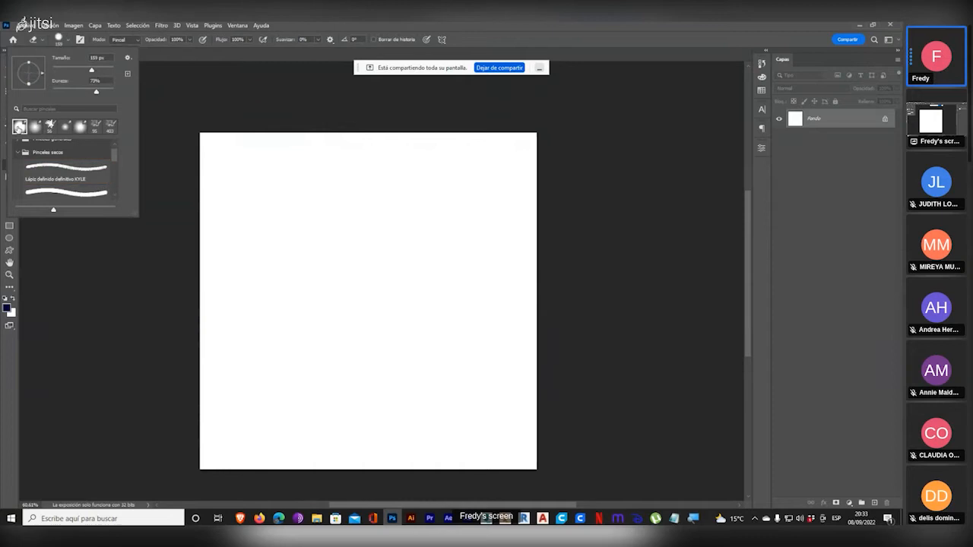
pyautogui.click(95, 71)
pyautogui.moveTo(97, 93); pyautogui.dragTo(105, 92)
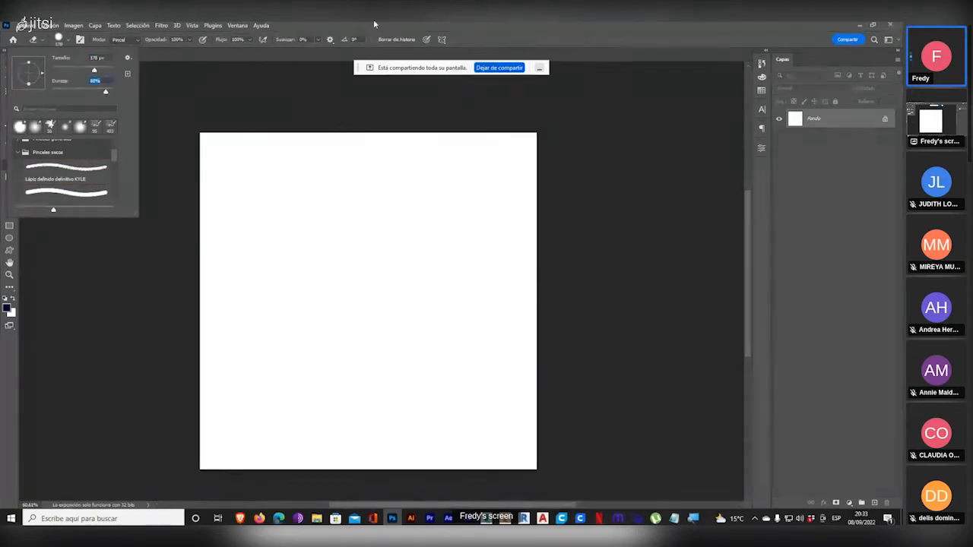
pyautogui.moveTo(374, 21); pyautogui.dragTo(370, 29)
pyautogui.click(540, 31)
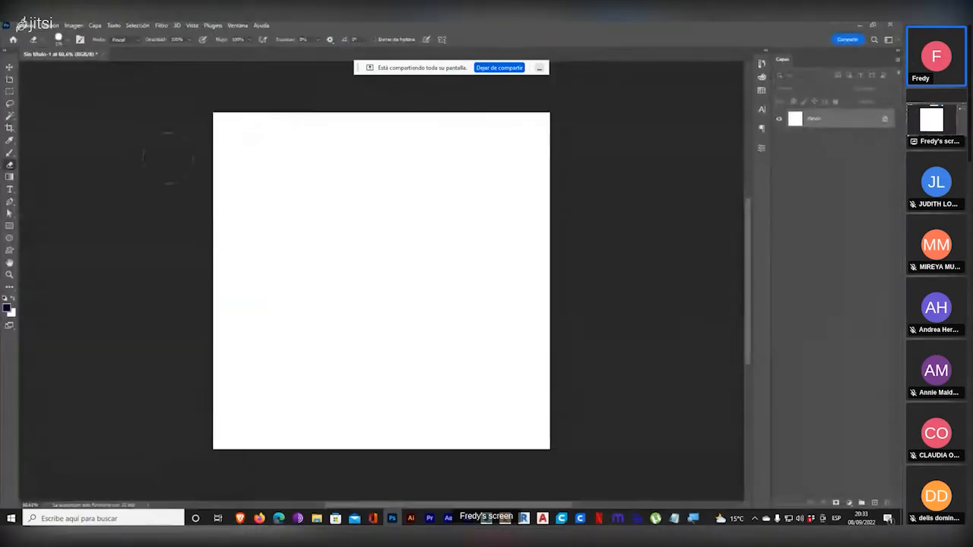
# - Paint a short test stroke on the upper part of the canvas with the Brush and try another recent round tip preset
pyautogui.click(11, 154)
pyautogui.moveTo(293, 159); pyautogui.dragTo(346, 169)
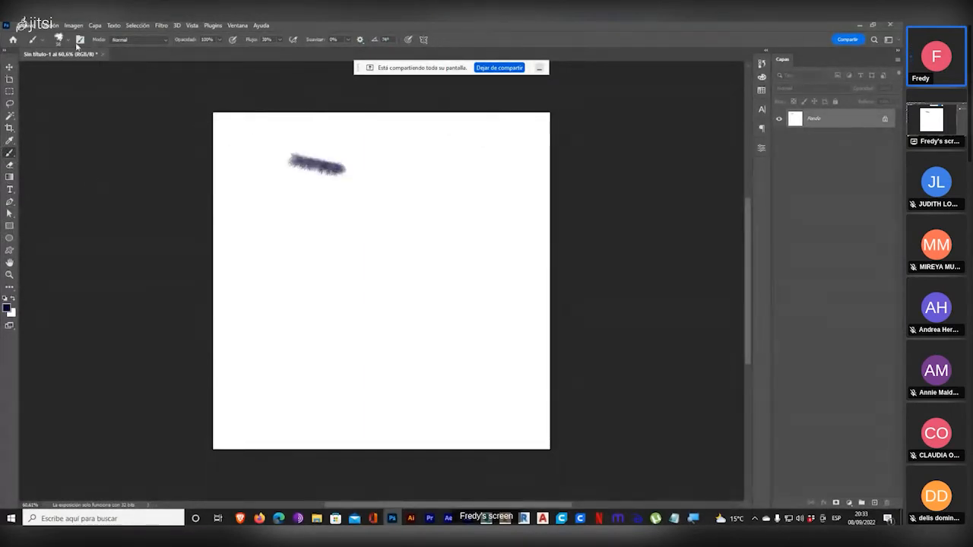
pyautogui.click(65, 41)
pyautogui.press('e')
pyautogui.click(35, 127)
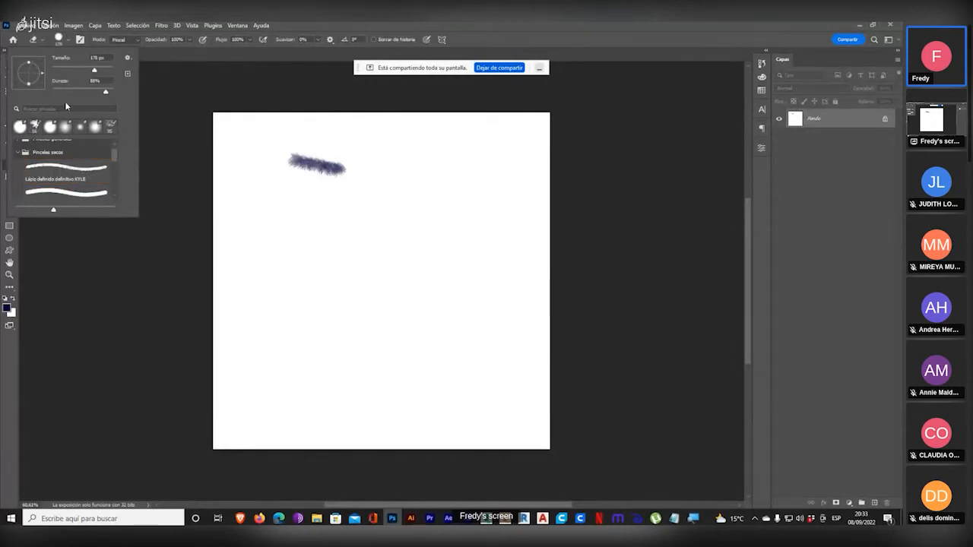
pyautogui.click(2, 158)
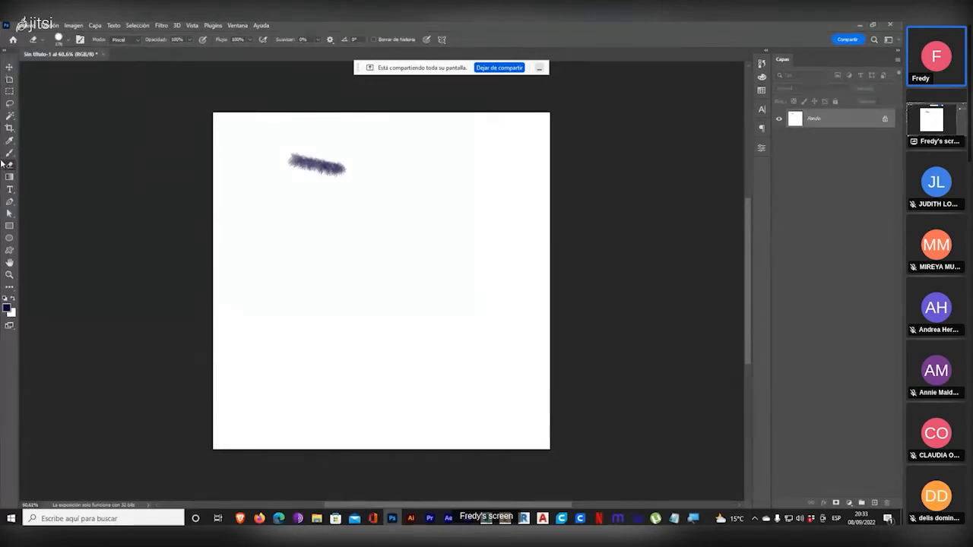
# - Return to the Brush and enlarge the tip of the current KYLE pencil brush
pyautogui.click(10, 153)
pyautogui.click(57, 39)
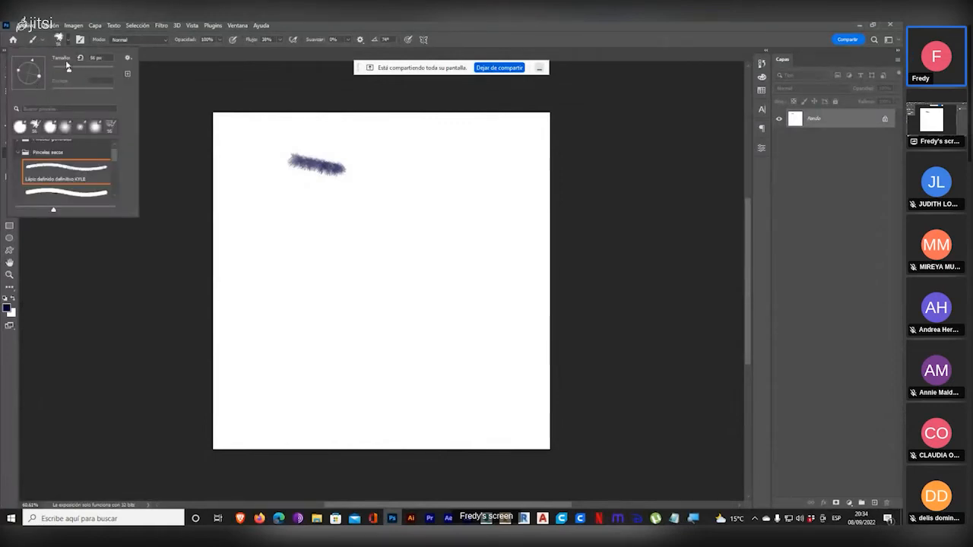
pyautogui.moveTo(68, 72); pyautogui.dragTo(81, 69)
pyautogui.click(60, 43)
pyautogui.click(59, 43)
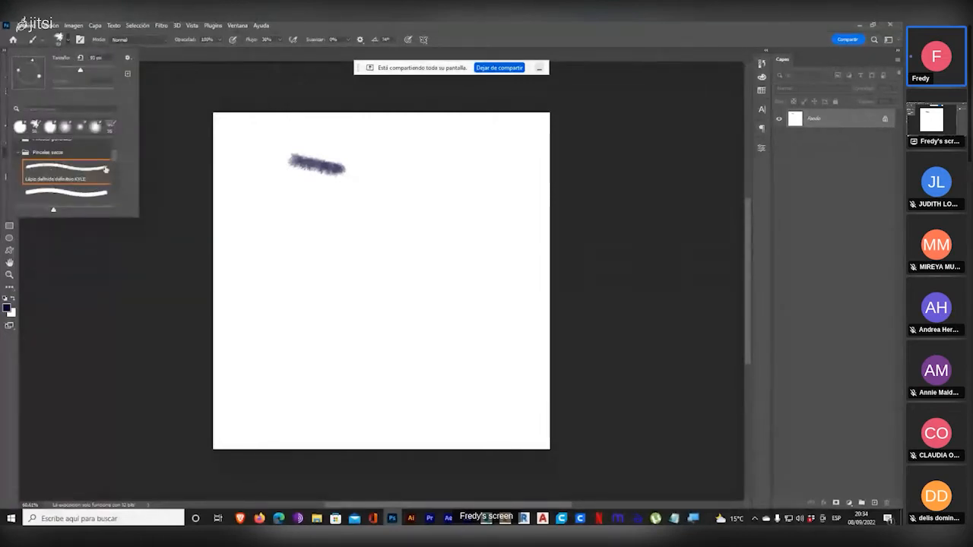
# - Choose the Circular definido brush from the Pinceles generales group
pyautogui.scroll(1, 79, 138)
pyautogui.click(53, 174)
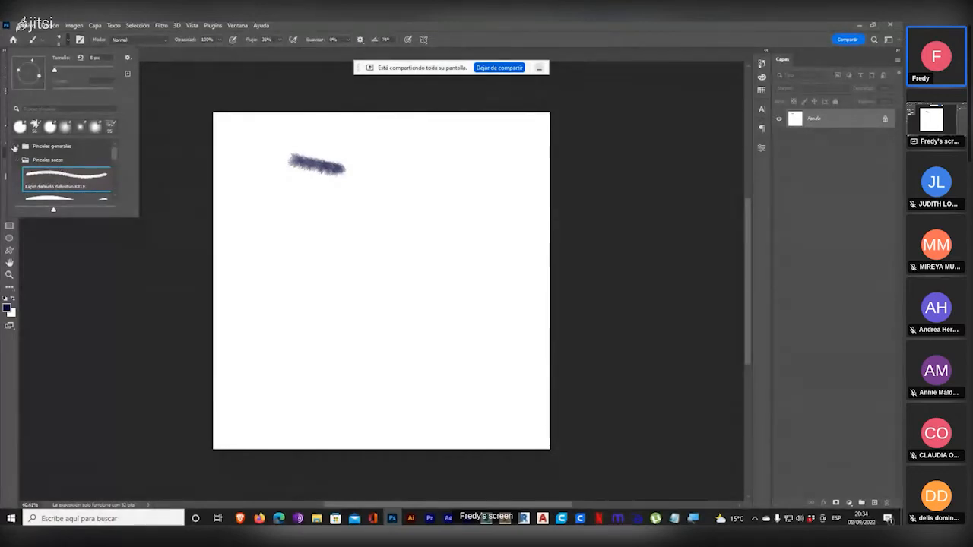
pyautogui.click(14, 148)
pyautogui.click(56, 193)
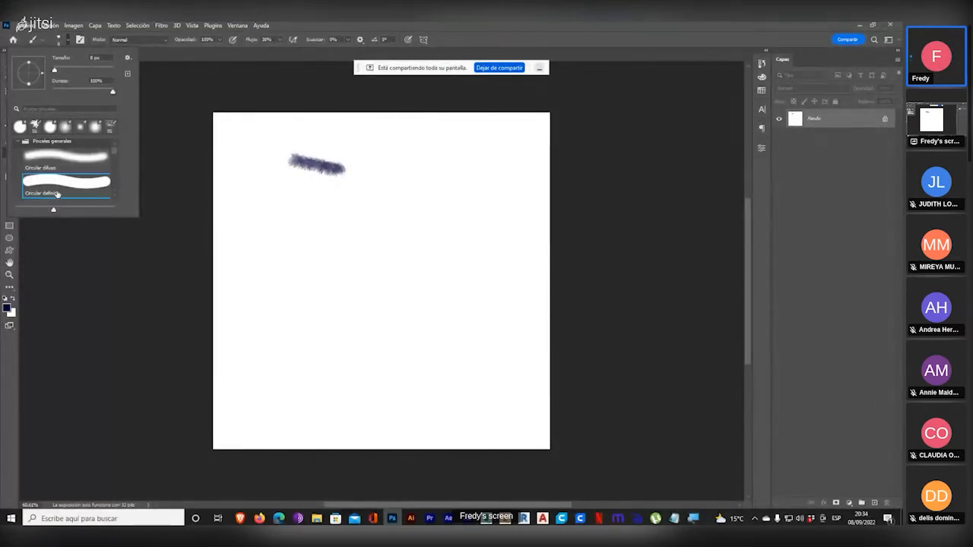
pyautogui.click(304, 24)
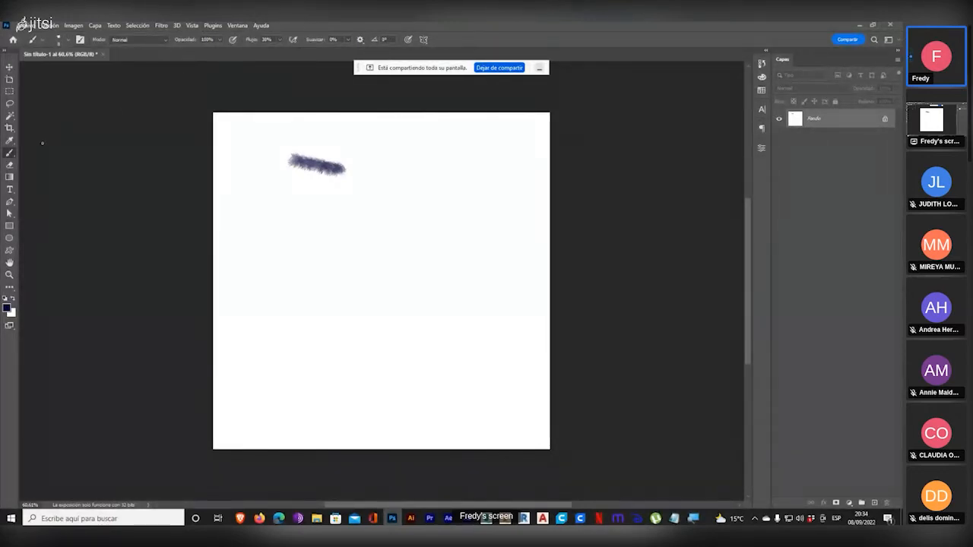
# - Enlarge the round brush well above 100 px and paint the whole canvas dark navy blue on the Fondo layer
pyautogui.click(67, 41)
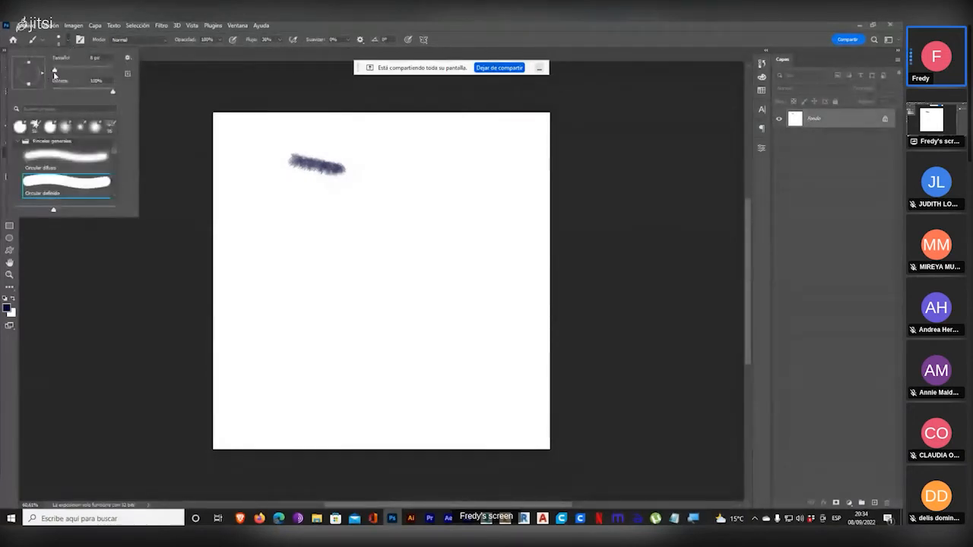
pyautogui.moveTo(64, 71); pyautogui.dragTo(93, 71)
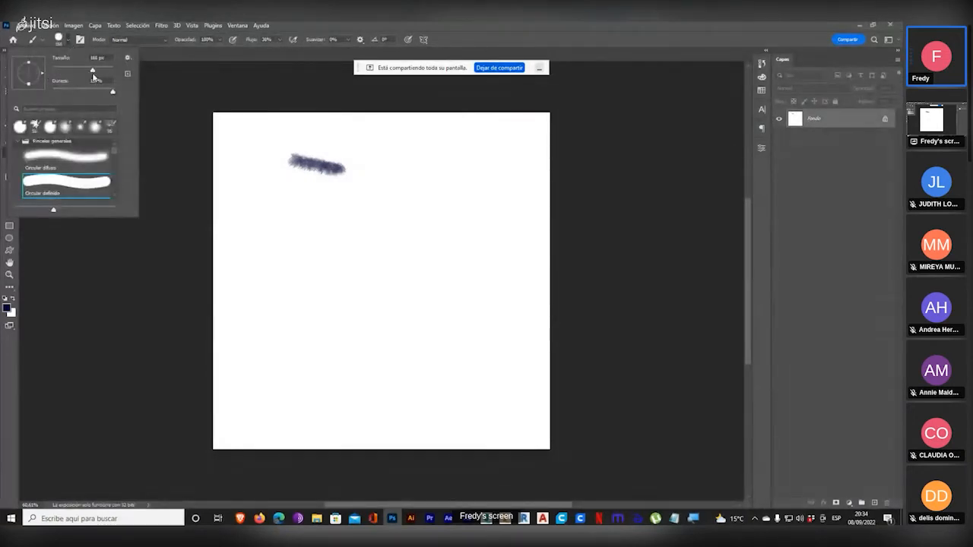
pyautogui.click(298, 35)
pyautogui.moveTo(217, 130)
pyautogui.mouseDown()
pyautogui.moveTo(373, 142)
pyautogui.moveTo(188, 196)
pyautogui.moveTo(554, 246)
pyautogui.moveTo(476, 317)
pyautogui.moveTo(415, 433)
pyautogui.moveTo(400, 407)
pyautogui.moveTo(370, 441)
pyautogui.moveTo(554, 285)
pyautogui.moveTo(569, 434)
pyautogui.mouseUp()
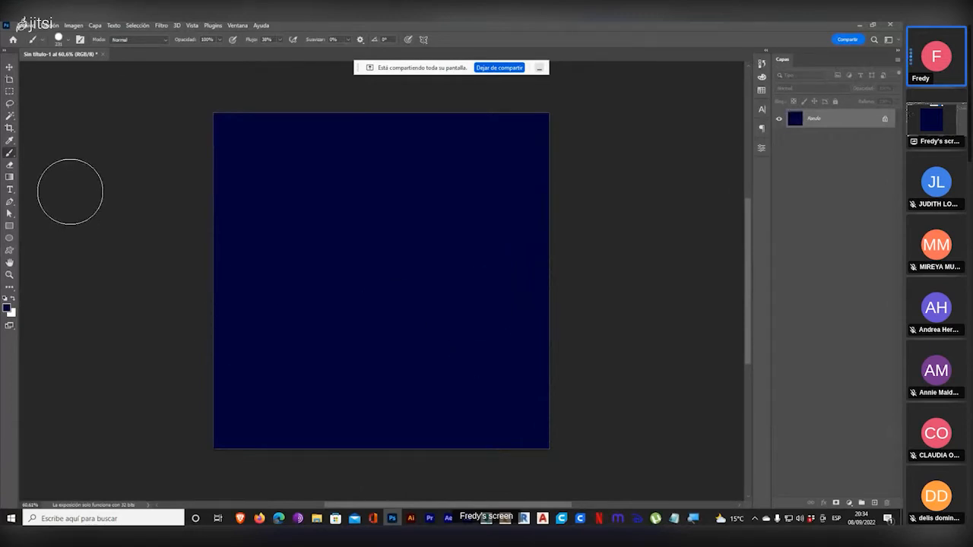
# - Undock the Capas panel and float it over the canvas's upper right corner
pyautogui.press('super+plus')
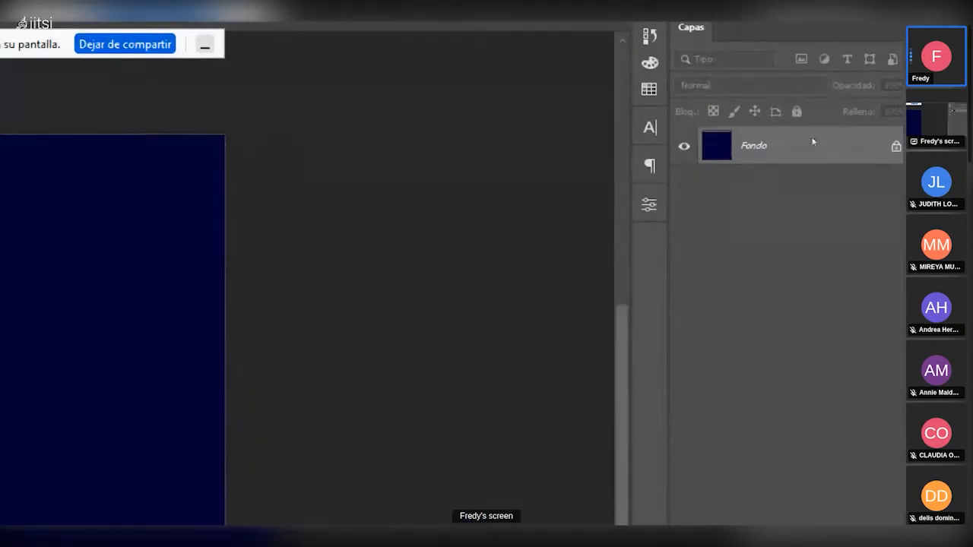
pyautogui.press('super+minus')
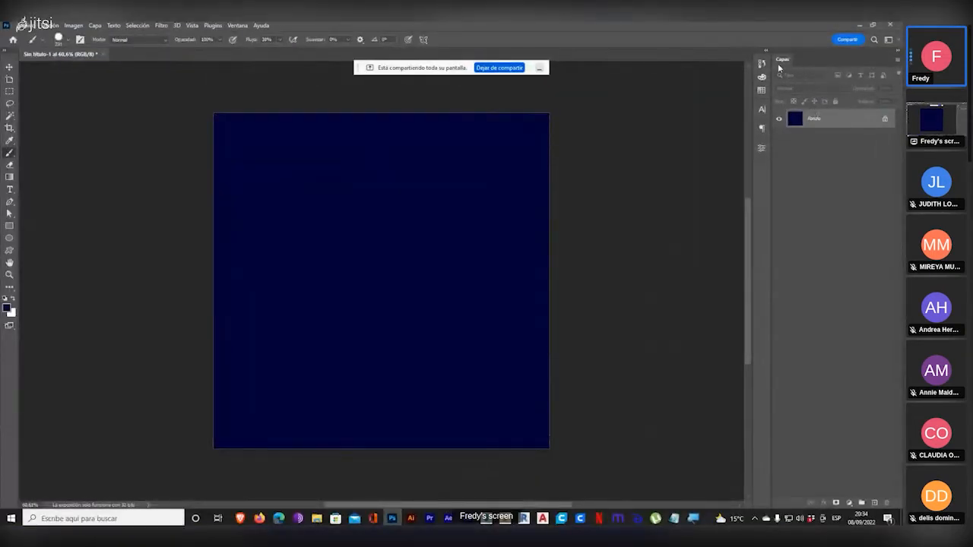
pyautogui.moveTo(783, 61); pyautogui.dragTo(572, 102)
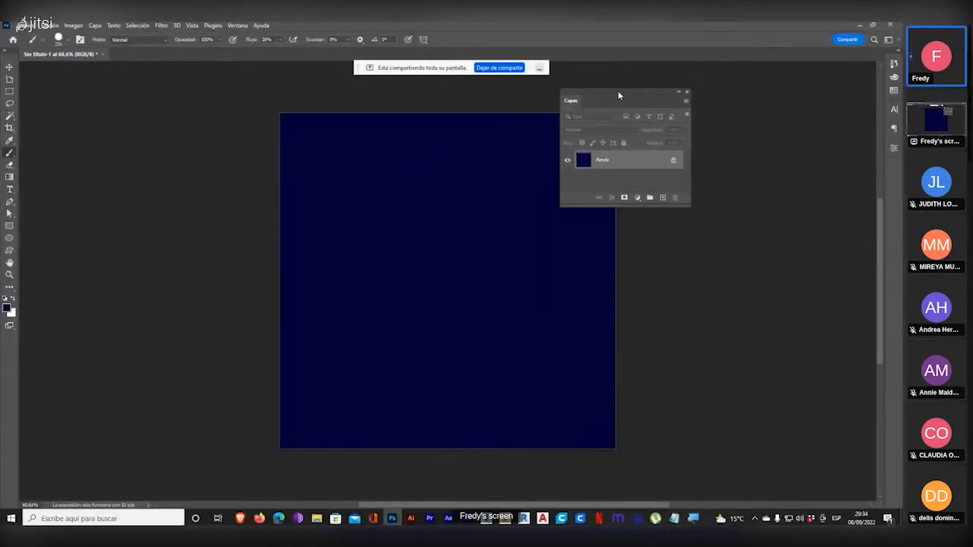
pyautogui.press('super+plus')
pyautogui.press('super+plus')
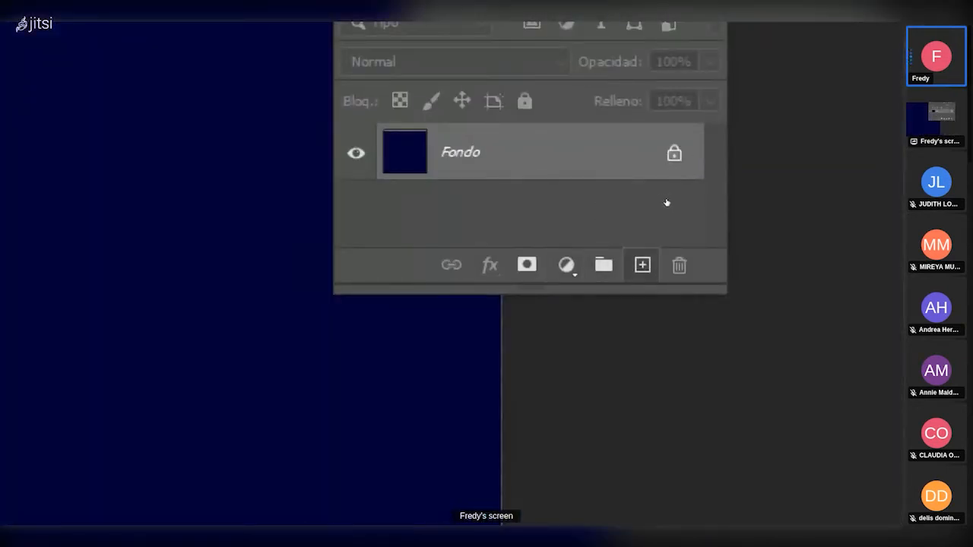
# - Add a new layer above Fondo and name it Objetos
pyautogui.click(643, 265)
pyautogui.doubleClick(609, 162)
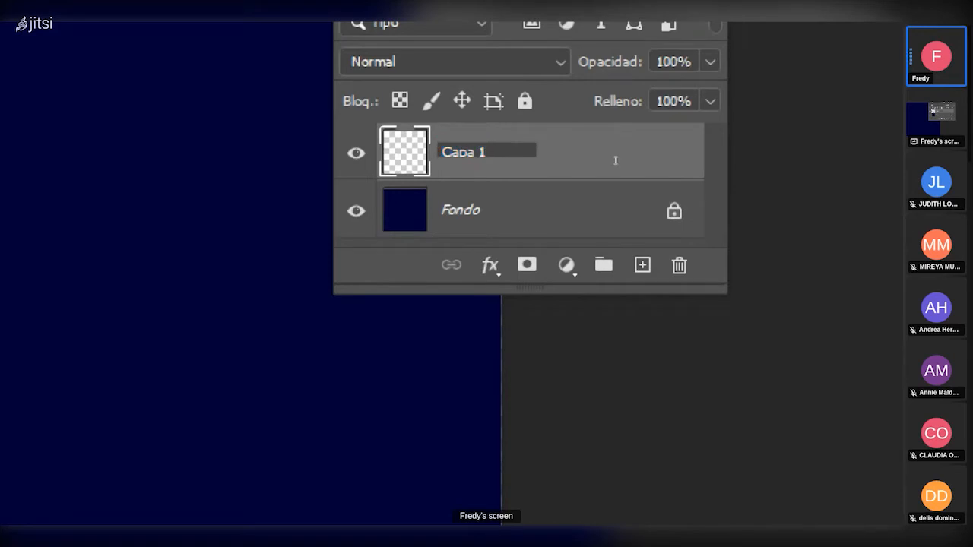
pyautogui.write('Objetos')
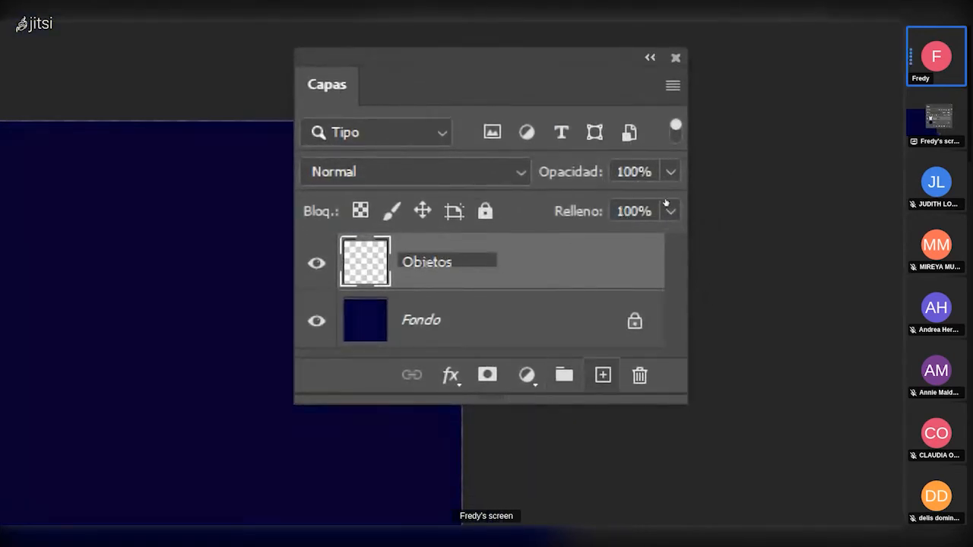
# - Add a new layer above Objetos and name it Titulo
pyautogui.click(603, 387)
pyautogui.doubleClick(601, 164)
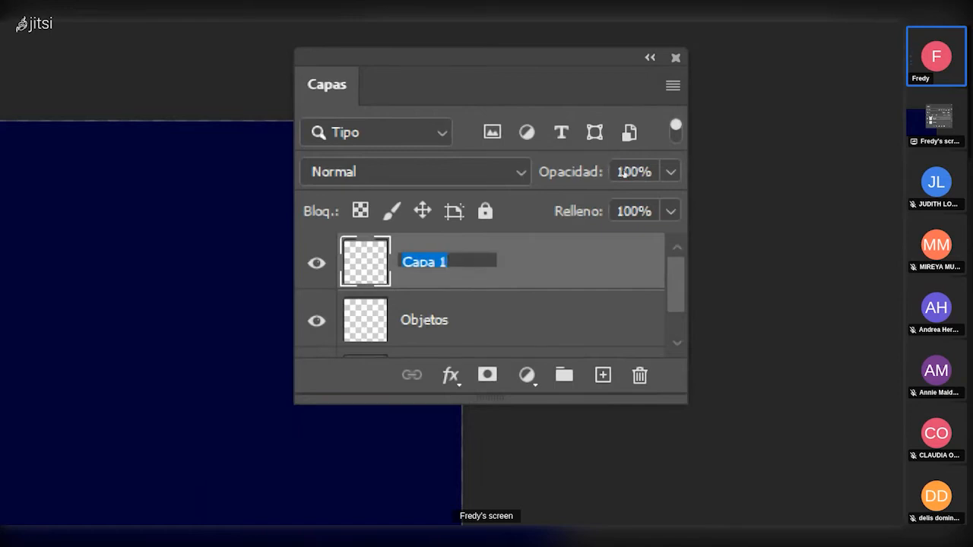
pyautogui.write('Titulo')
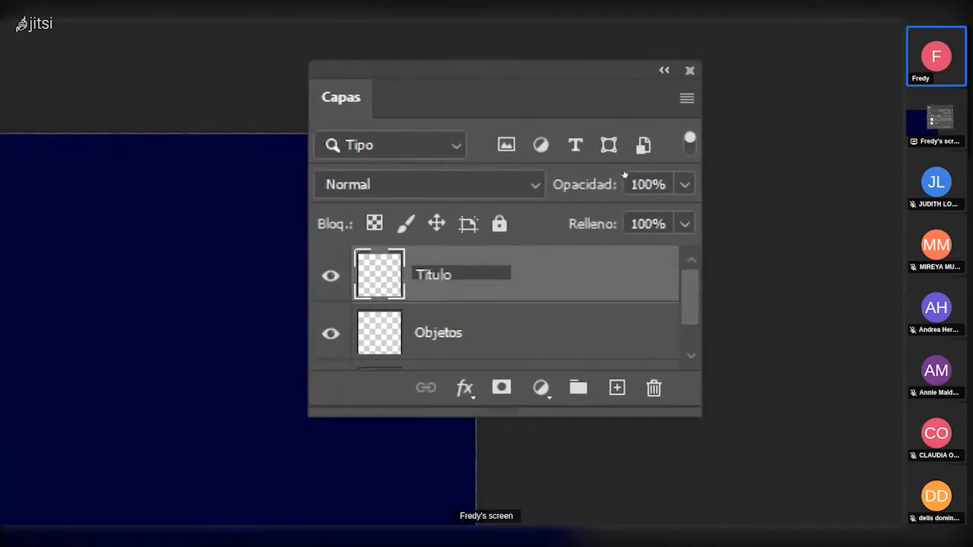
# - Add a new layer above Titulo, name it Texto, and enlarge the floating layer list to show all four layers
pyautogui.click(617, 388)
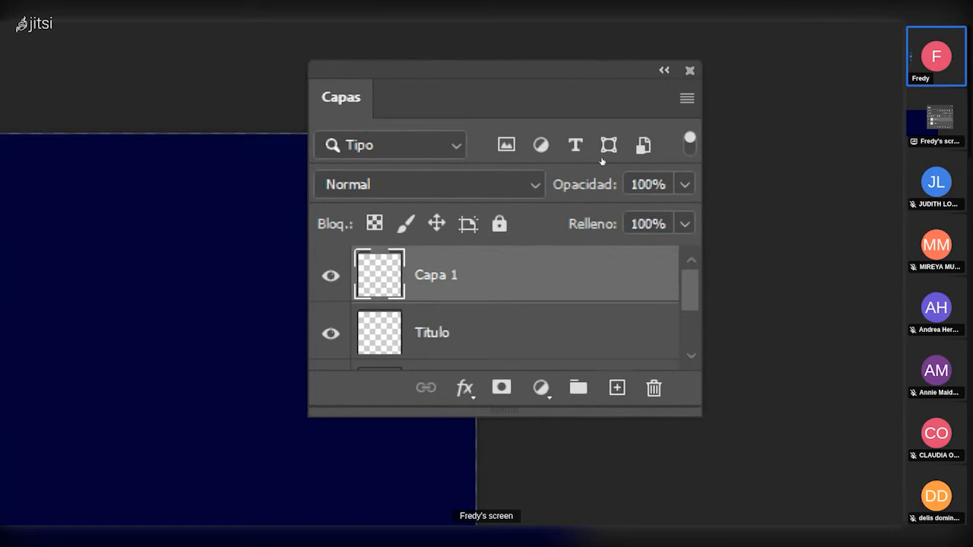
pyautogui.doubleClick(602, 164)
pyautogui.write('Texto')
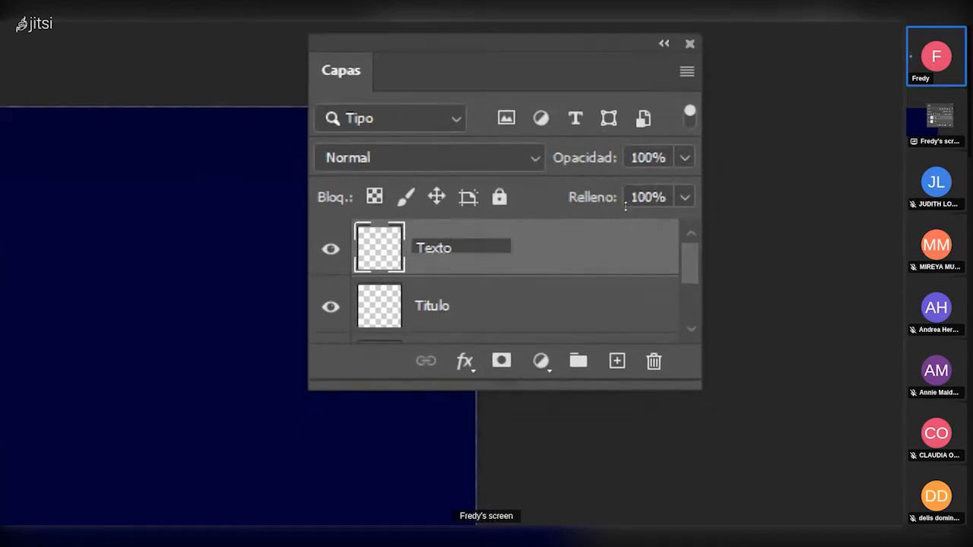
pyautogui.click(628, 235)
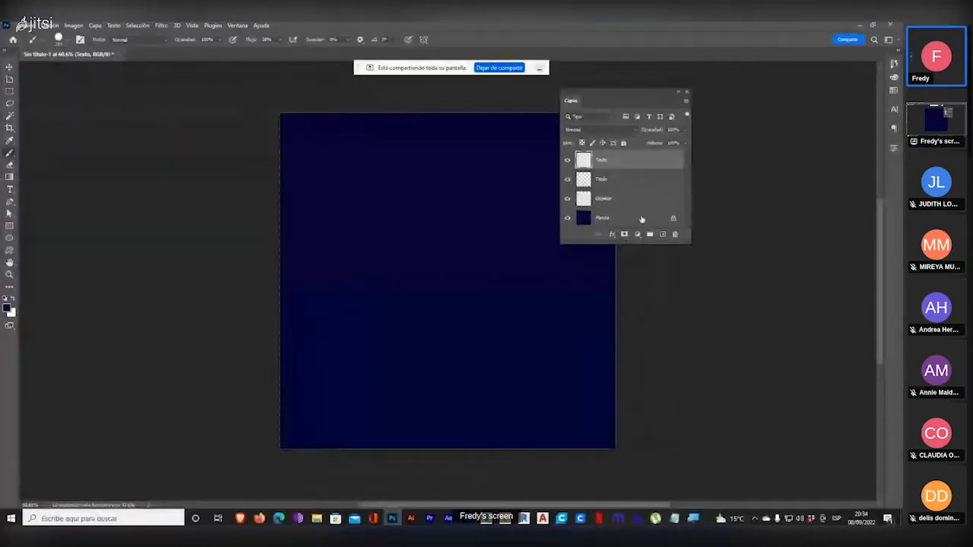
# - Move the floating layer panel beside the canvas and set up a yellow-filled ellipse on the Objetos layer
pyautogui.moveTo(614, 91); pyautogui.dragTo(672, 100)
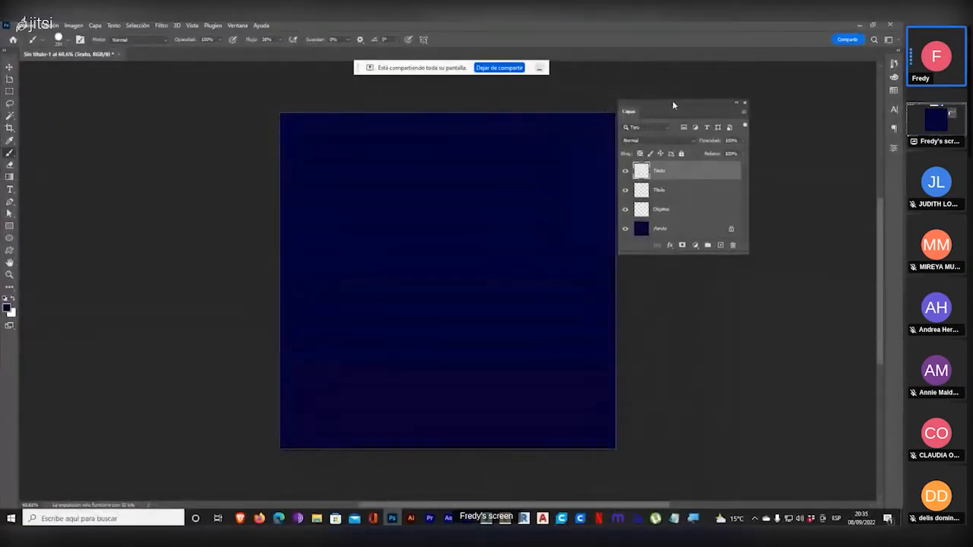
pyautogui.click(680, 216)
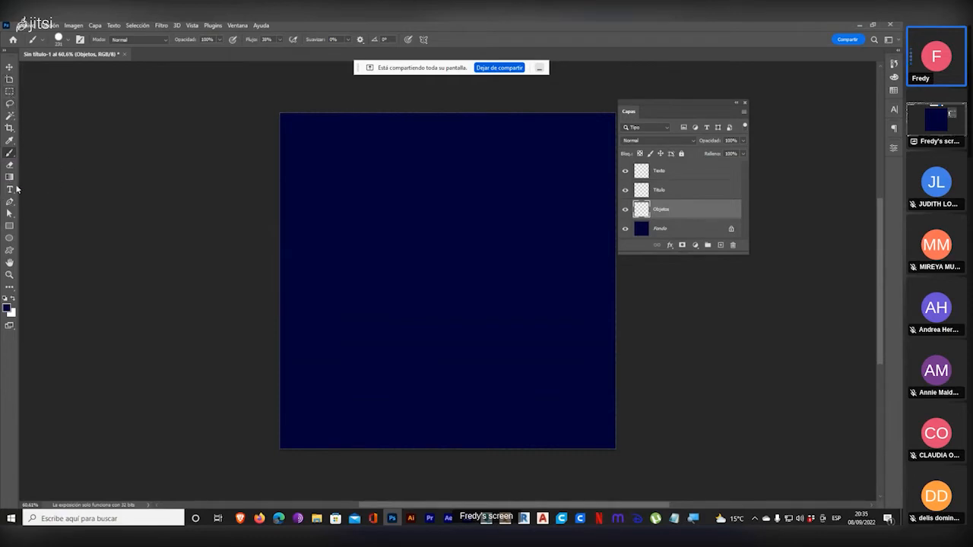
pyautogui.click(9, 238)
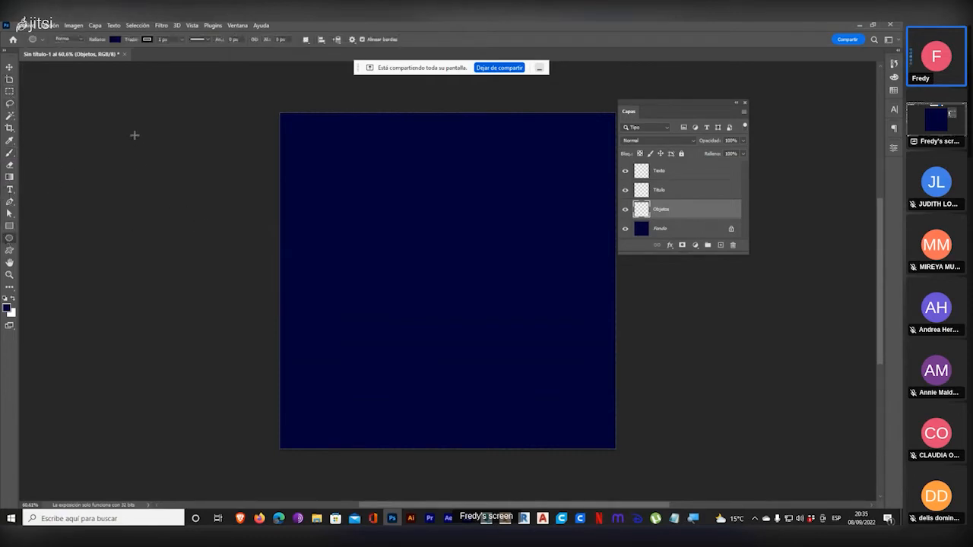
pyautogui.click(115, 39)
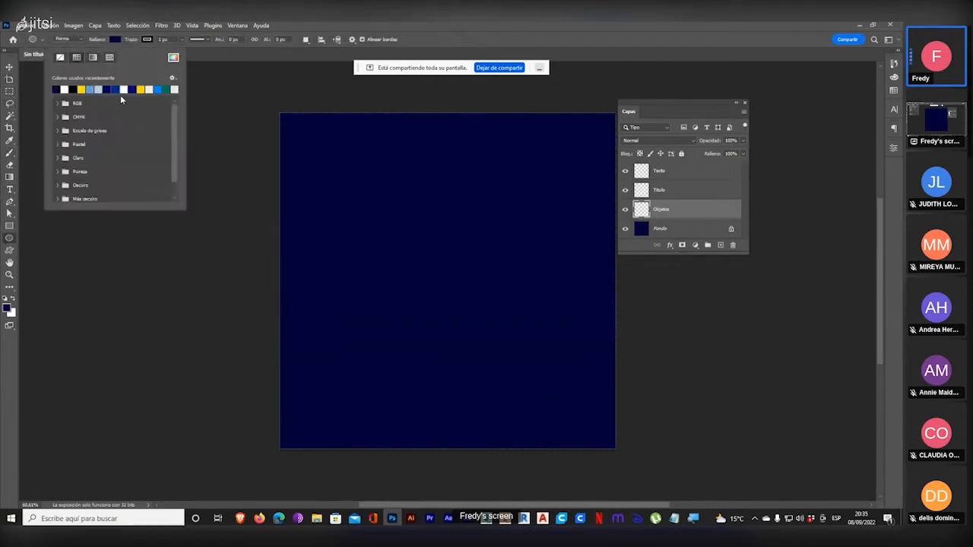
pyautogui.click(140, 89)
# - Set the ellipse's stroke width to 0 px and draw a circle about 426 px across in the canvas's upper half
pyautogui.click(238, 25)
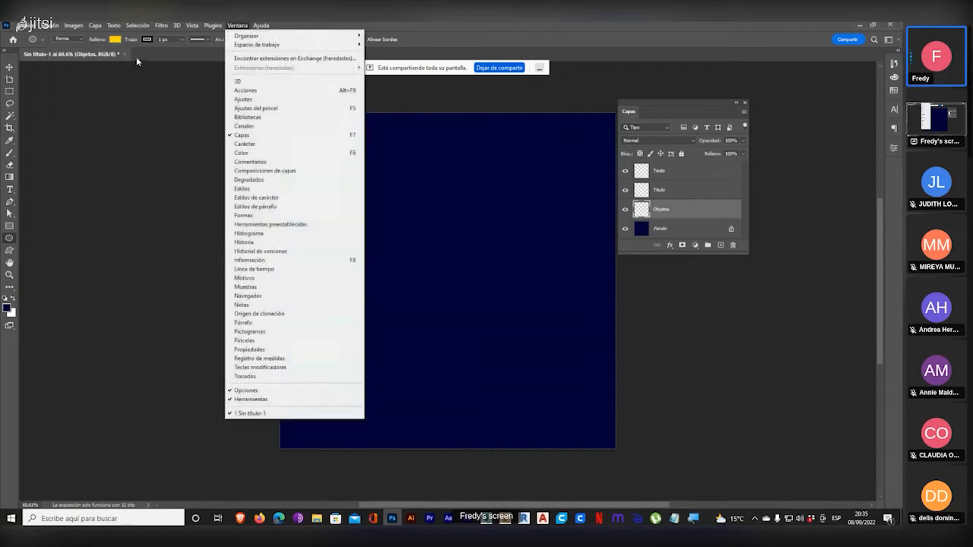
pyautogui.click(147, 40)
pyautogui.click(181, 40)
pyautogui.moveTo(183, 53); pyautogui.dragTo(151, 54)
pyautogui.doubleClick(348, 26)
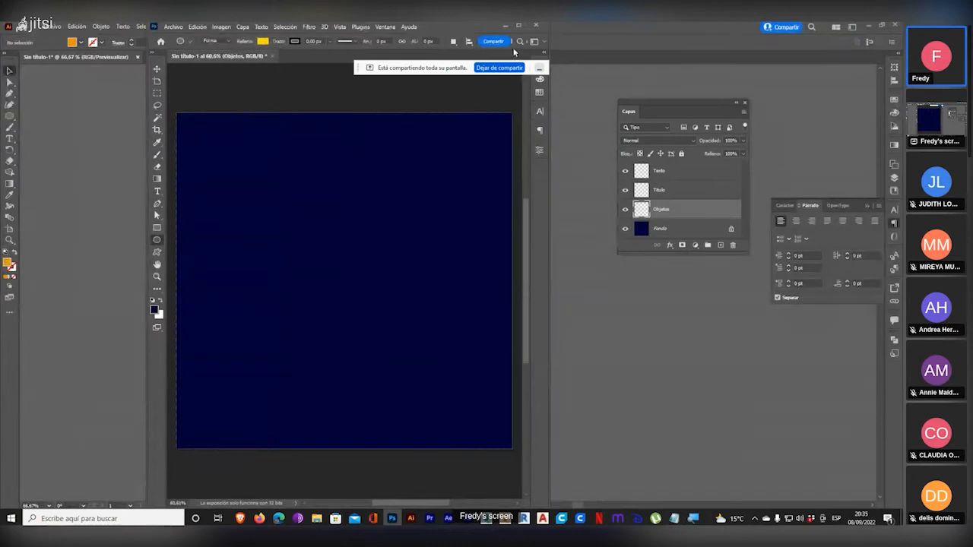
pyautogui.click(519, 28)
pyautogui.moveTo(352, 165); pyautogui.dragTo(475, 286)
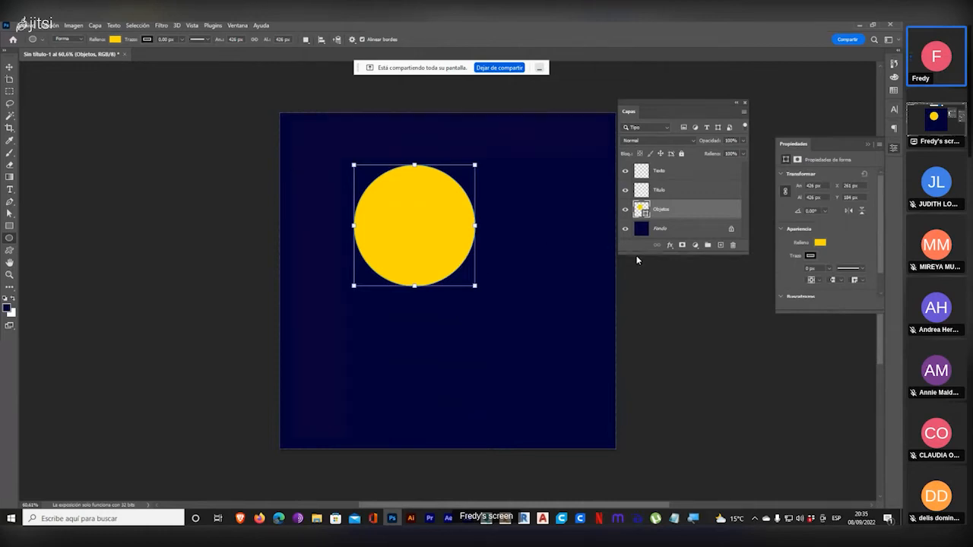
# - Add the horizontal text "Hola!!!!" just above the circle on the Titulo layer and nudge it sideways
pyautogui.click(674, 190)
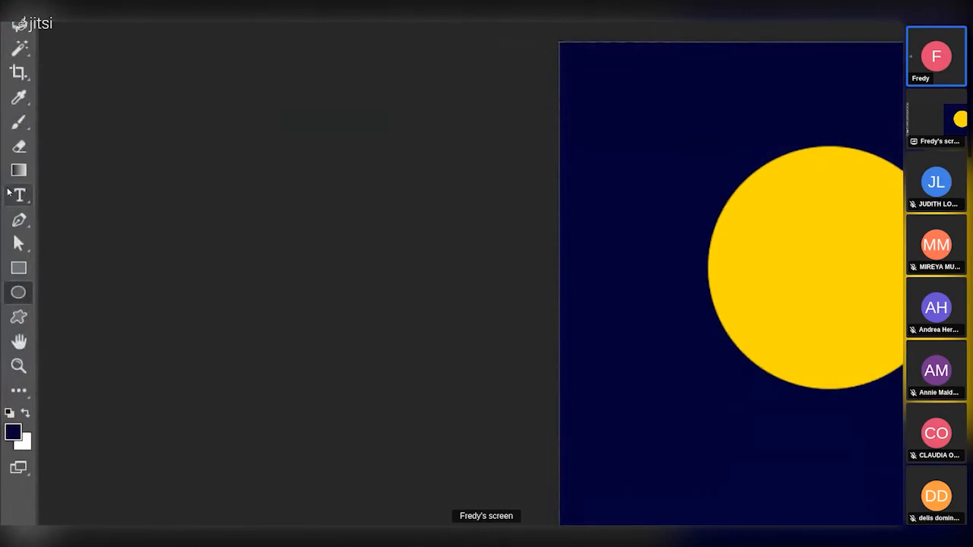
pyautogui.press('t')
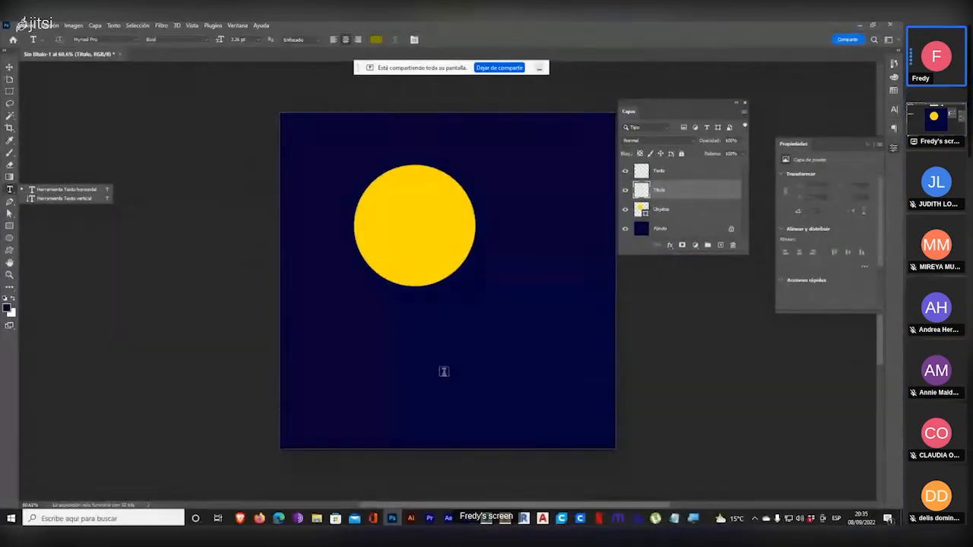
pyautogui.click(362, 24)
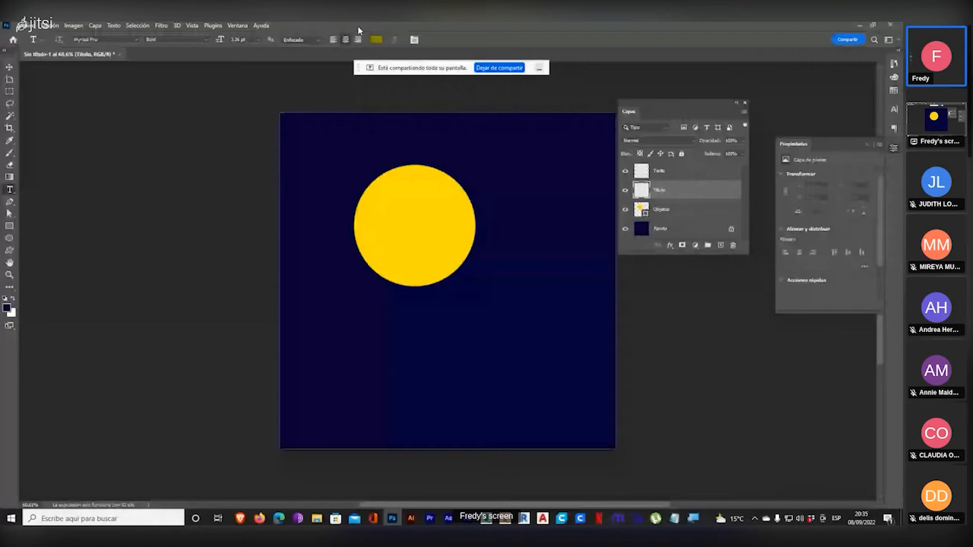
pyautogui.click(432, 149)
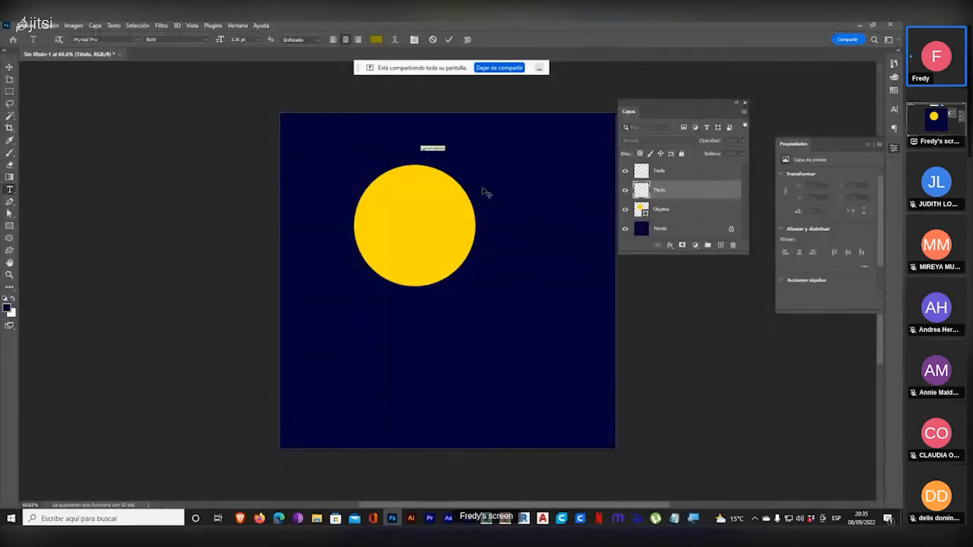
pyautogui.press('BackSpace')
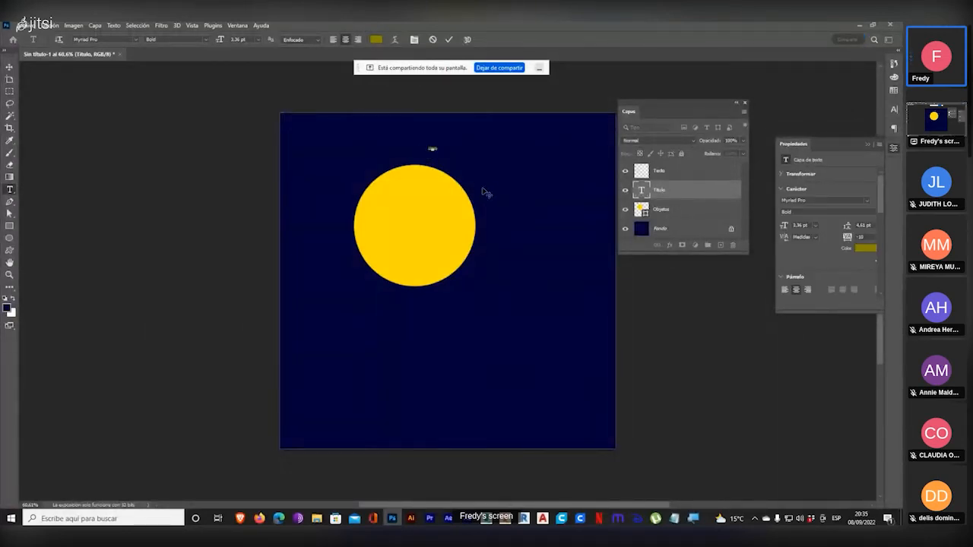
pyautogui.click(10, 67)
pyautogui.moveTo(433, 152); pyautogui.dragTo(447, 152)
# - Try the Hola!!!! text at 72 pt and set its final size to 48 pt
pyautogui.doubleClick(447, 150)
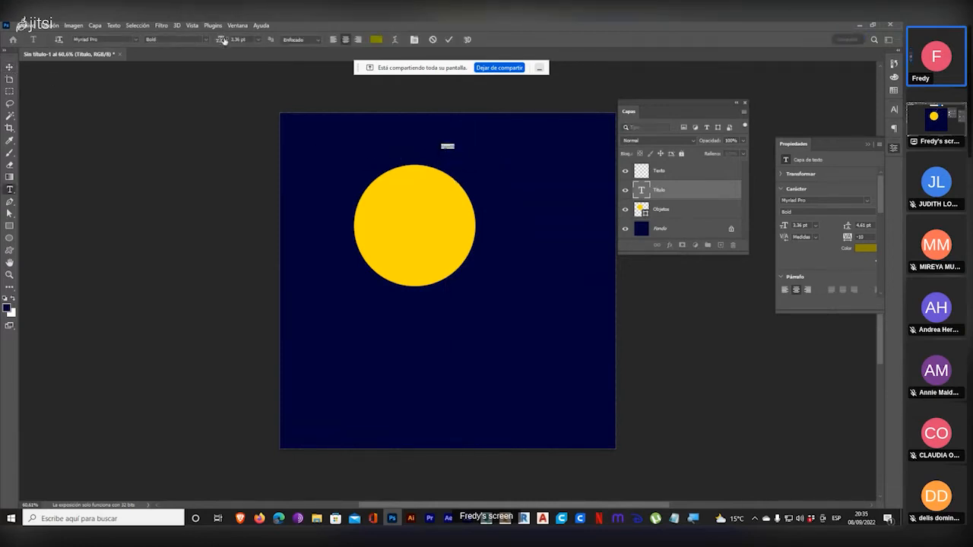
pyautogui.click(257, 40)
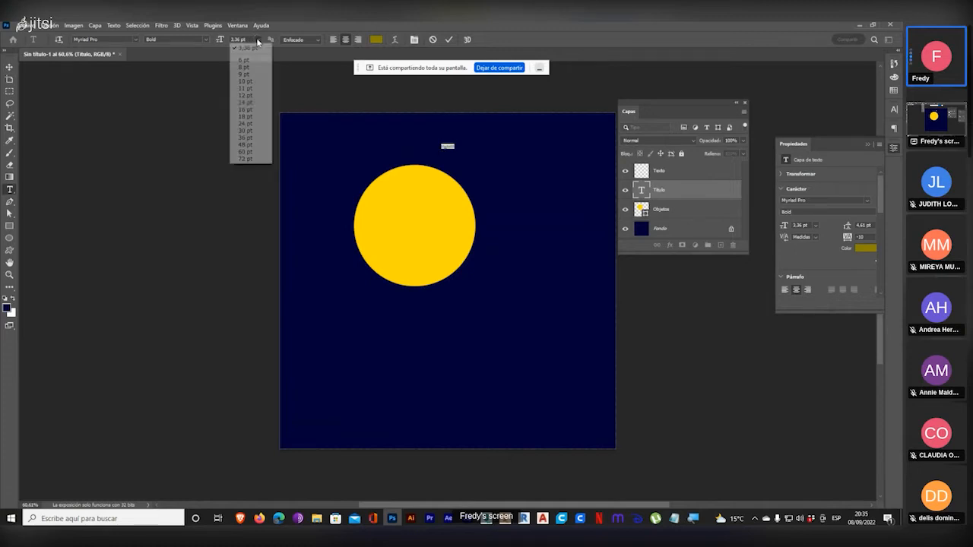
pyautogui.click(247, 160)
pyautogui.click(257, 40)
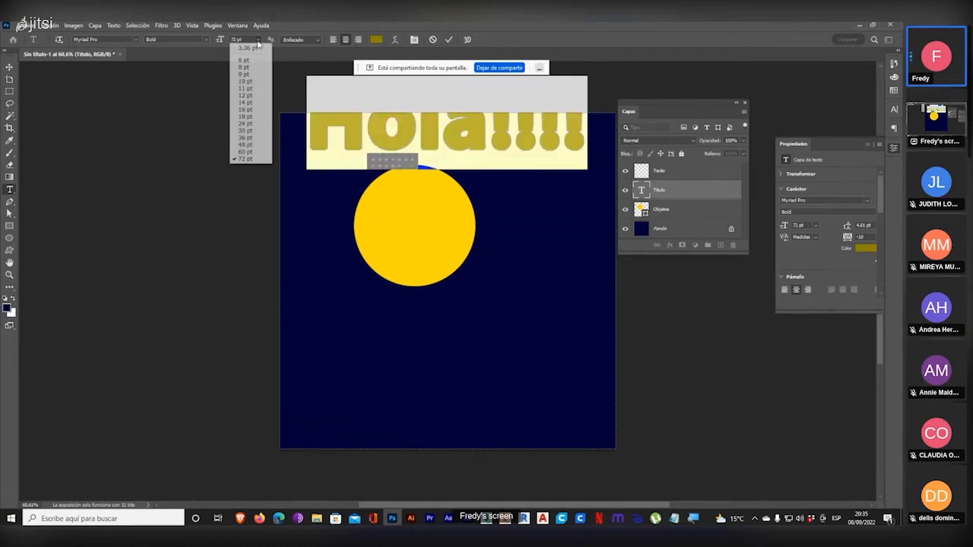
pyautogui.click(245, 144)
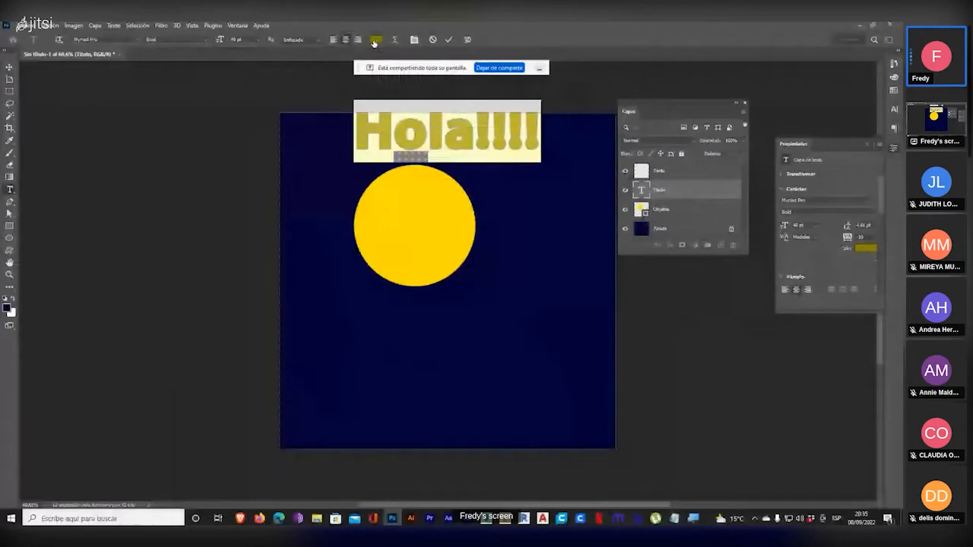
# - Recolour the Hola!!!! text bright green, hex 2cdd0f
pyautogui.click(375, 40)
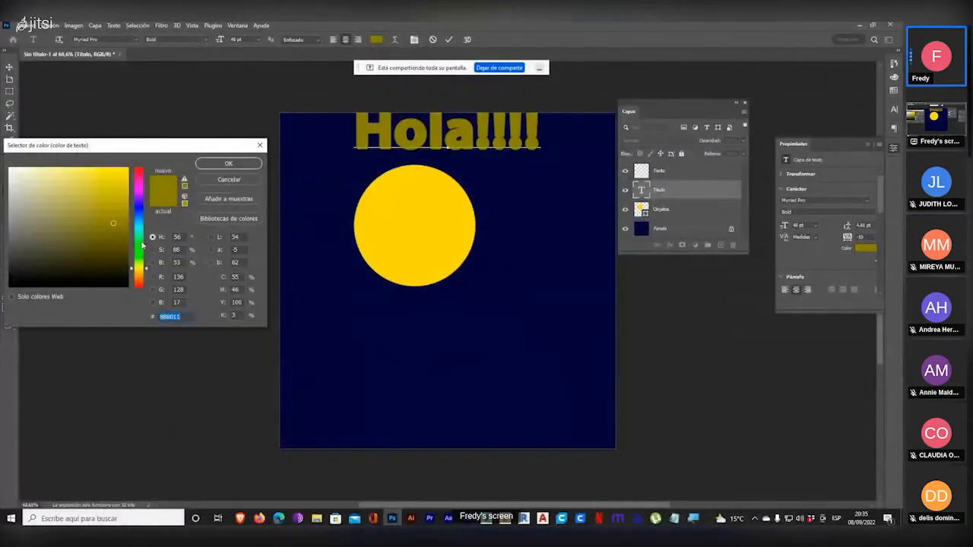
pyautogui.moveTo(143, 224); pyautogui.dragTo(144, 253)
pyautogui.moveTo(111, 197); pyautogui.dragTo(120, 184)
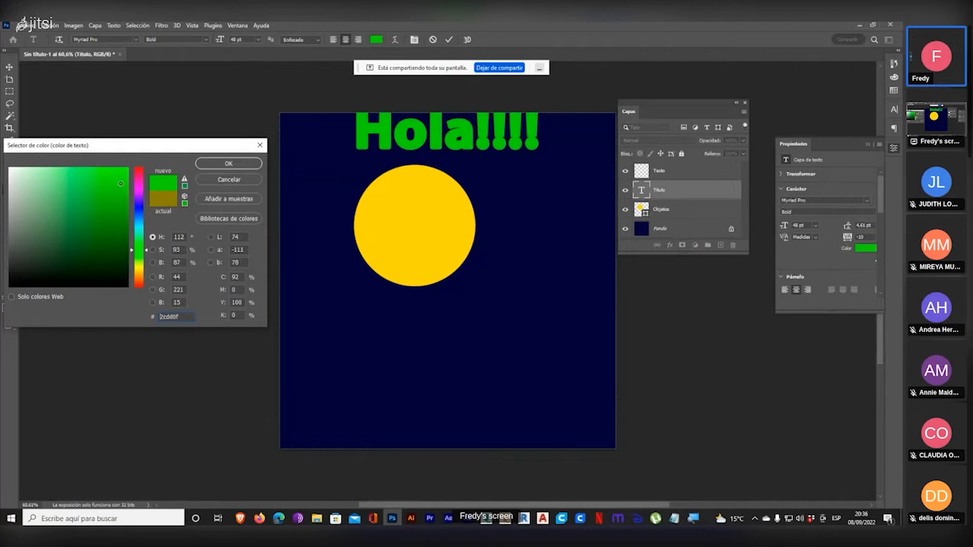
pyautogui.click(229, 164)
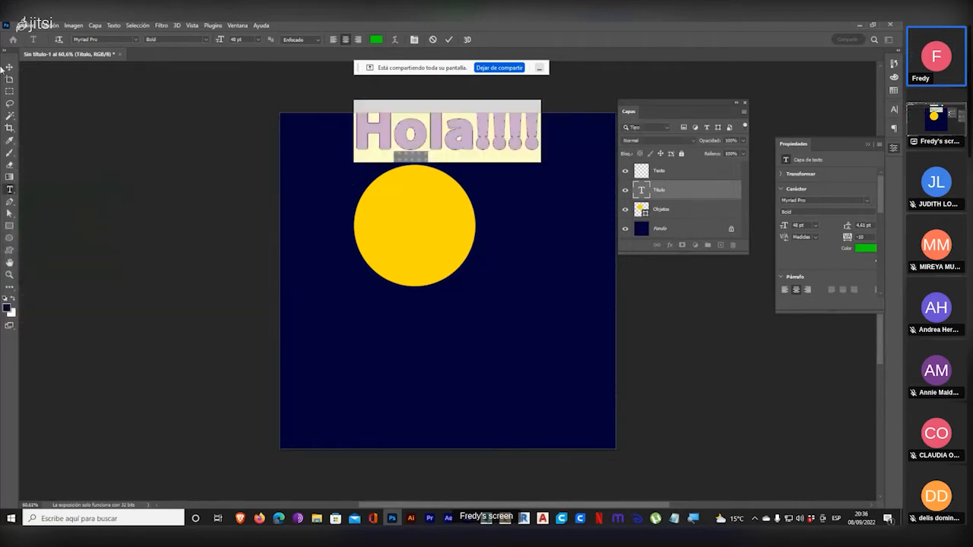
# - Move the Hola!!!! text down so it overlaps the upper right part of the yellow circle
pyautogui.click(9, 67)
pyautogui.moveTo(439, 135); pyautogui.dragTo(472, 192)
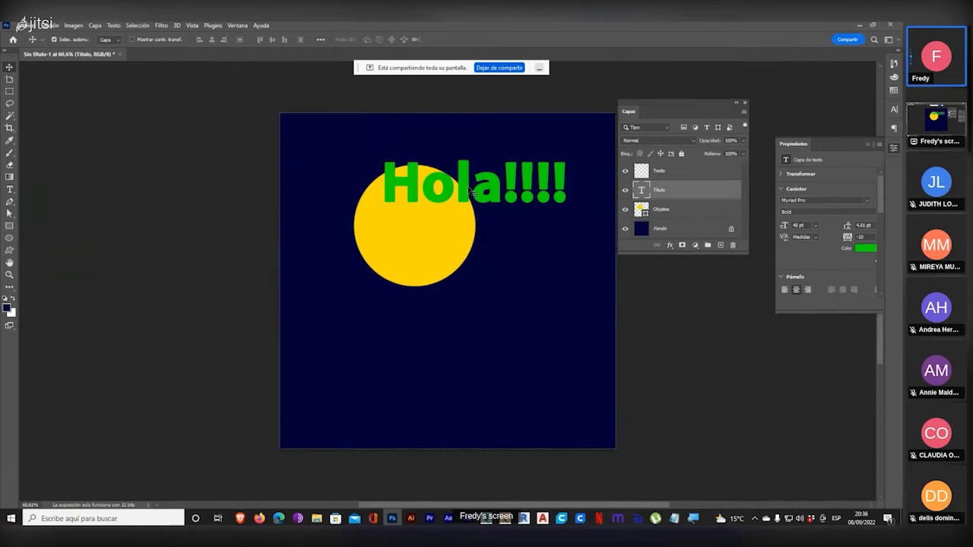
pyautogui.rightClick(472, 190)
pyautogui.click(571, 35)
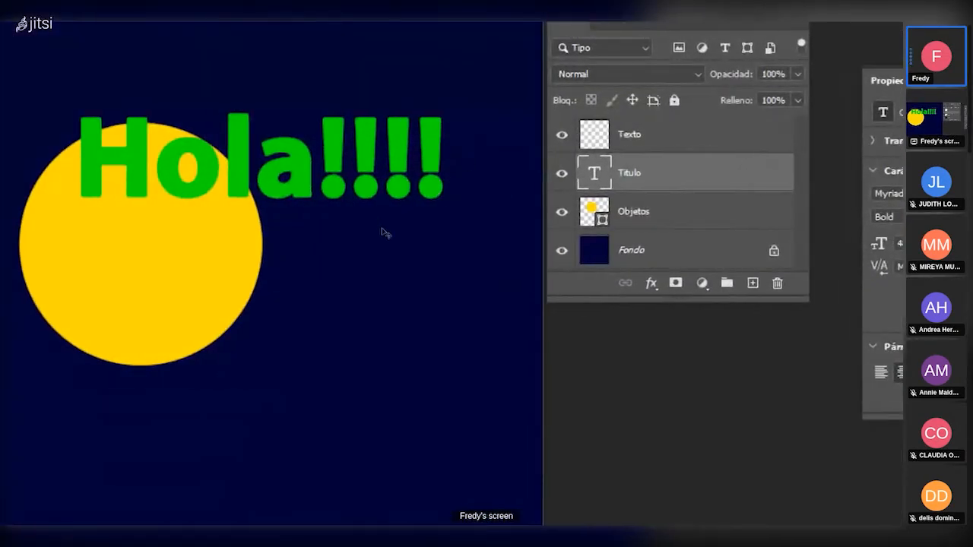
# - Reorder the Titulo layer below Objetos and return it above Objetos to demonstrate the stacking order
pyautogui.moveTo(679, 193); pyautogui.dragTo(675, 221)
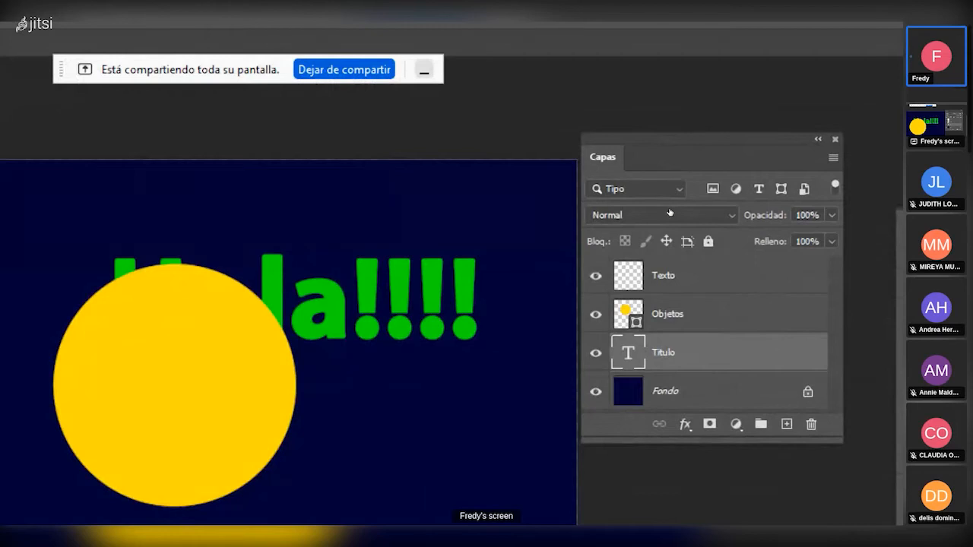
pyautogui.moveTo(670, 213); pyautogui.dragTo(685, 183)
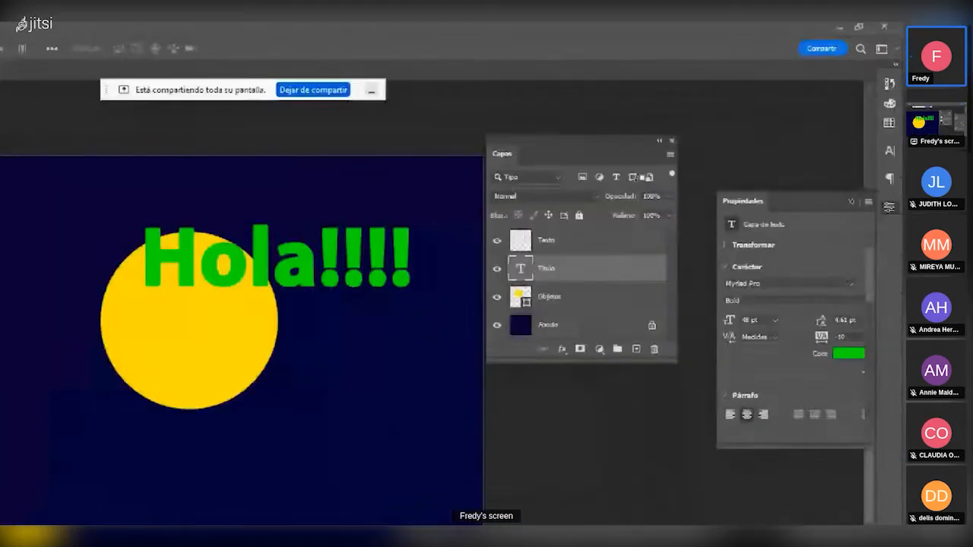
# - Move the Hola!!!! text toward the canvas's upper right corner and the yellow circle toward the upper left
pyautogui.moveTo(483, 190); pyautogui.dragTo(505, 169)
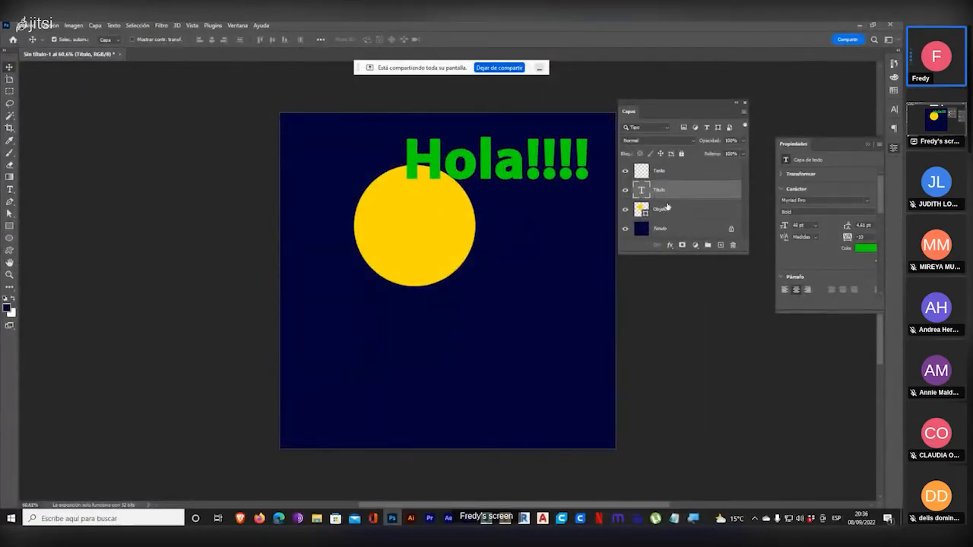
pyautogui.moveTo(400, 243); pyautogui.dragTo(370, 230)
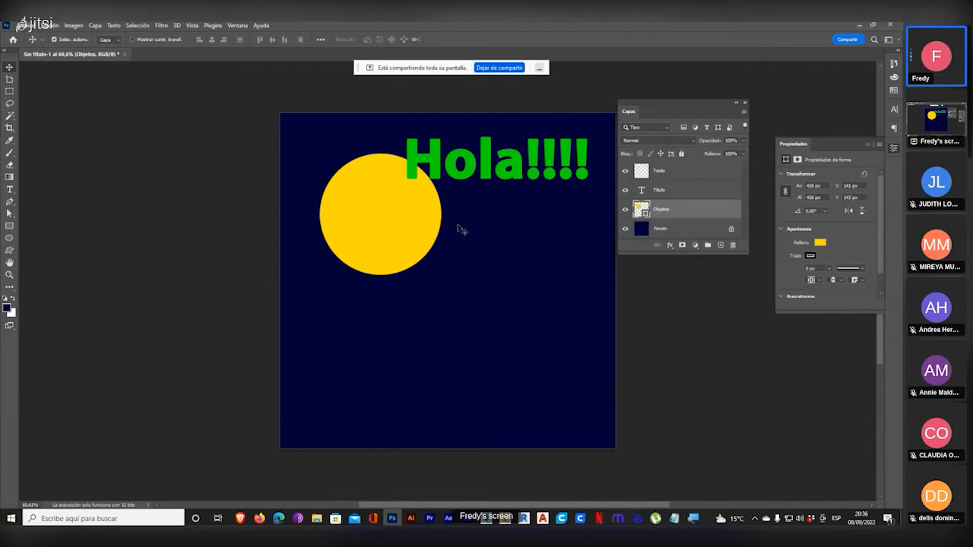
# - Switch to Illustrator and add a layer named Textos above Capa 1
pyautogui.click(411, 518)
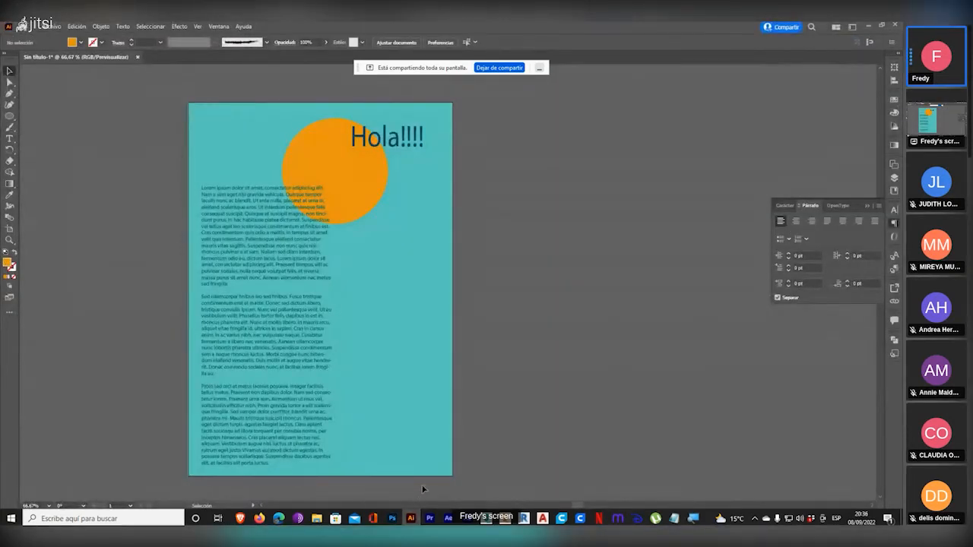
pyautogui.press('super+plus')
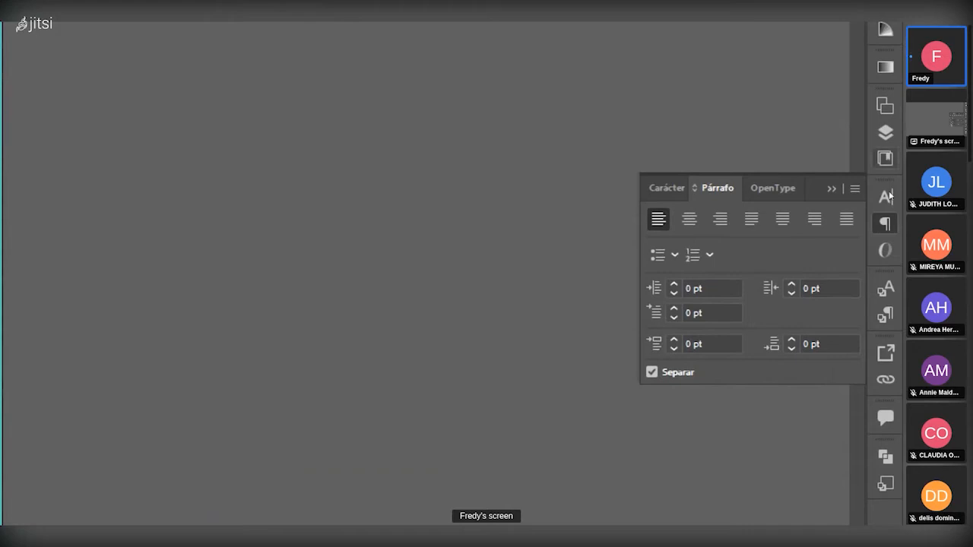
pyautogui.click(885, 133)
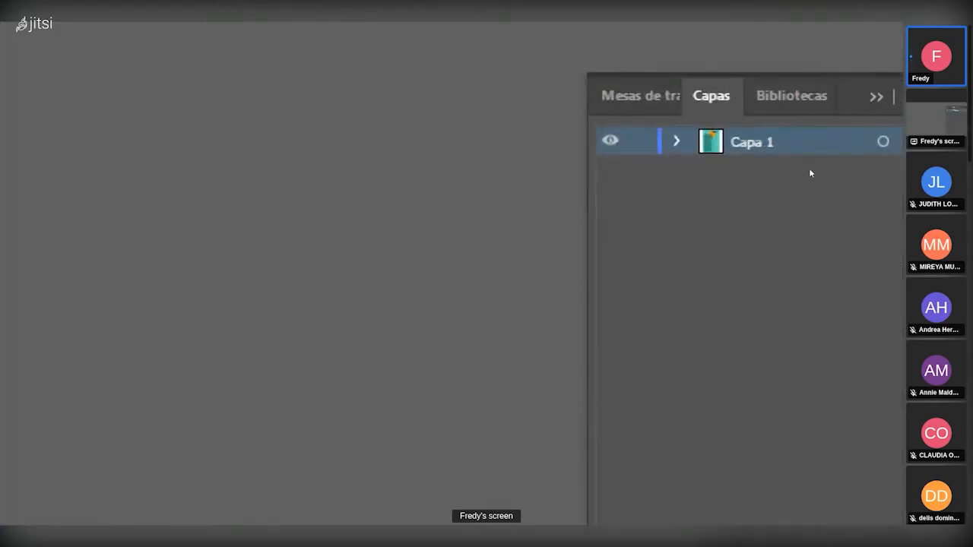
pyautogui.press('super+minus')
pyautogui.press('super+minus')
pyautogui.press('super+plus')
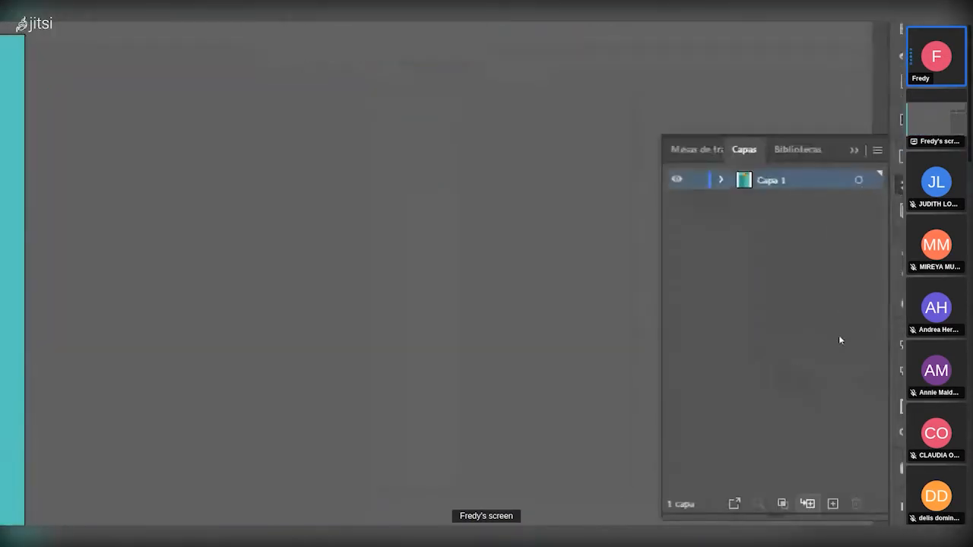
pyautogui.click(833, 467)
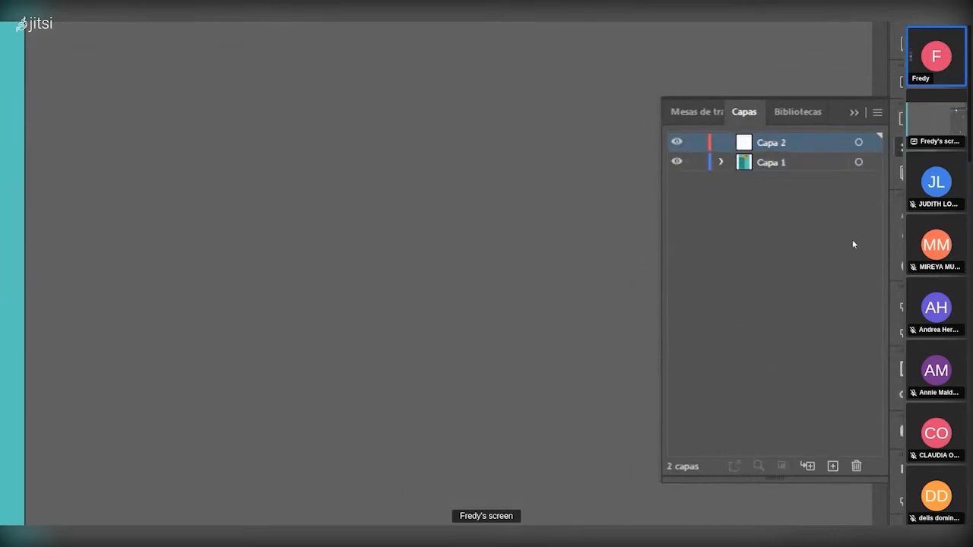
pyautogui.doubleClick(771, 142)
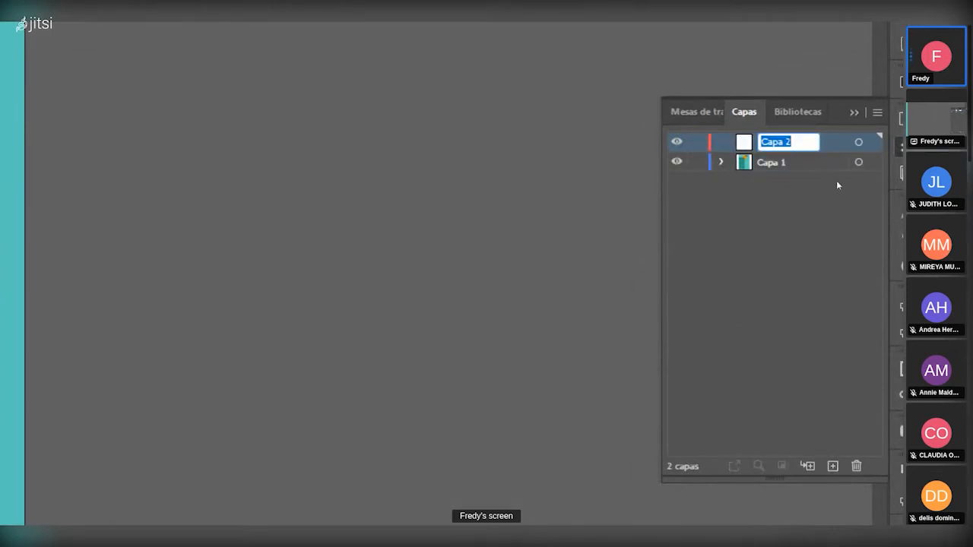
pyautogui.write('Textos')
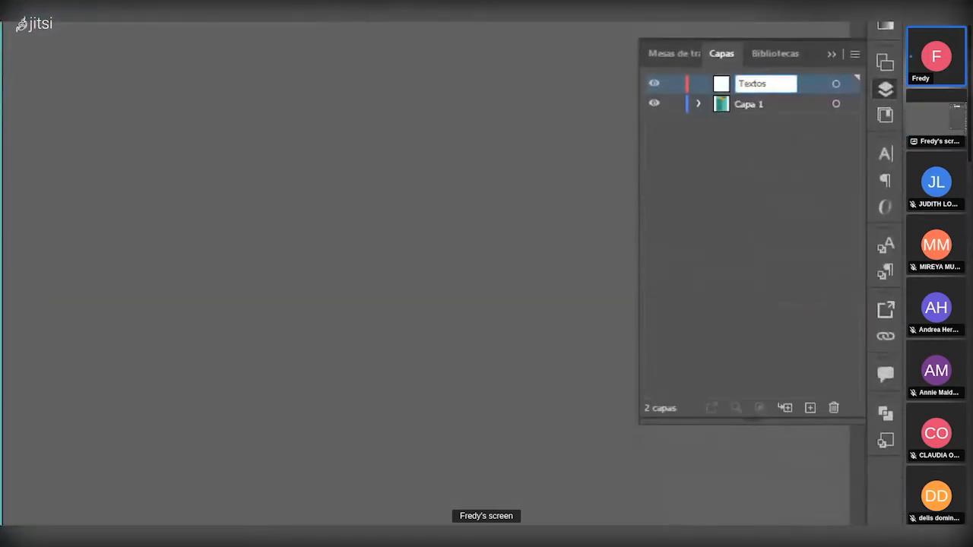
pyautogui.click(821, 238)
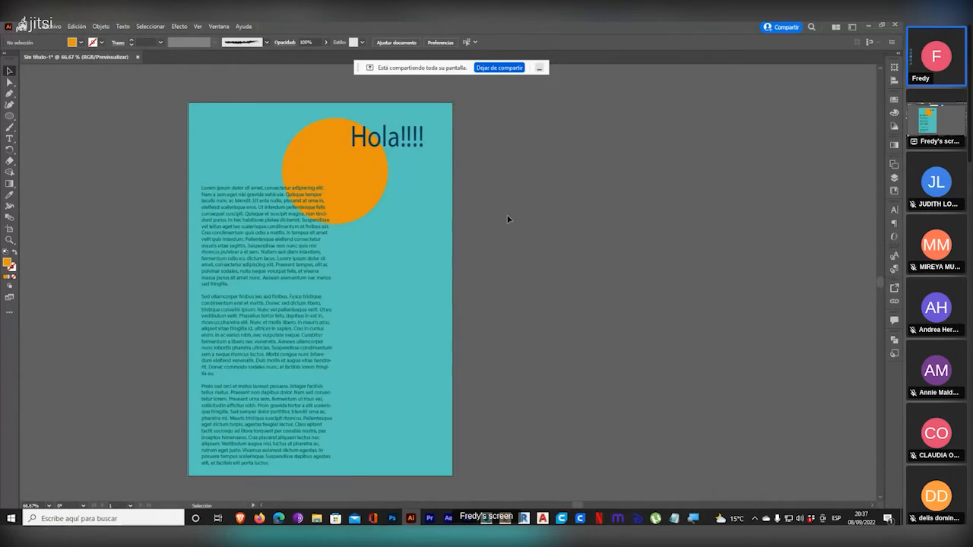
# - Widen the lorem ipsum text frame slightly to the right so its lines reflow, and deselect it
pyautogui.click(291, 276)
pyautogui.moveTo(332, 321); pyautogui.dragTo(340, 322)
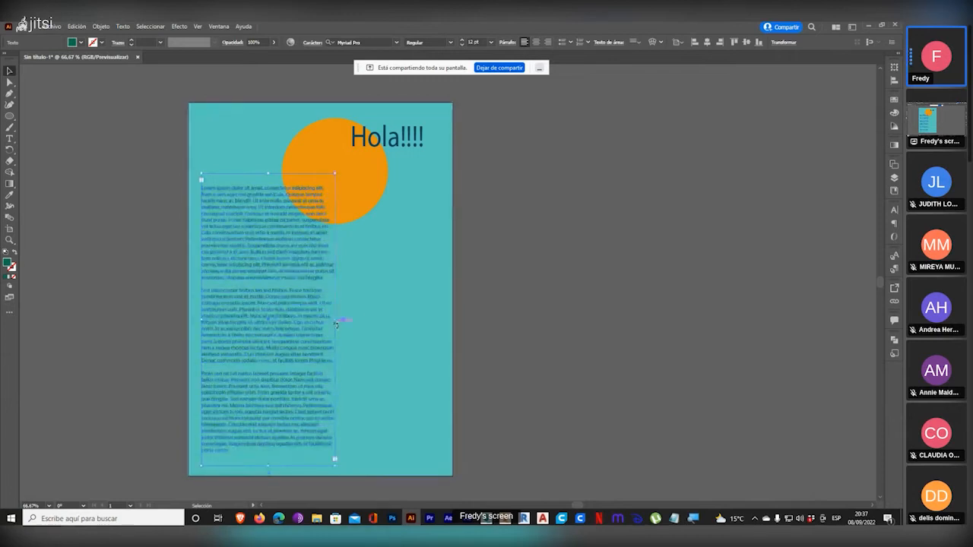
pyautogui.click(510, 347)
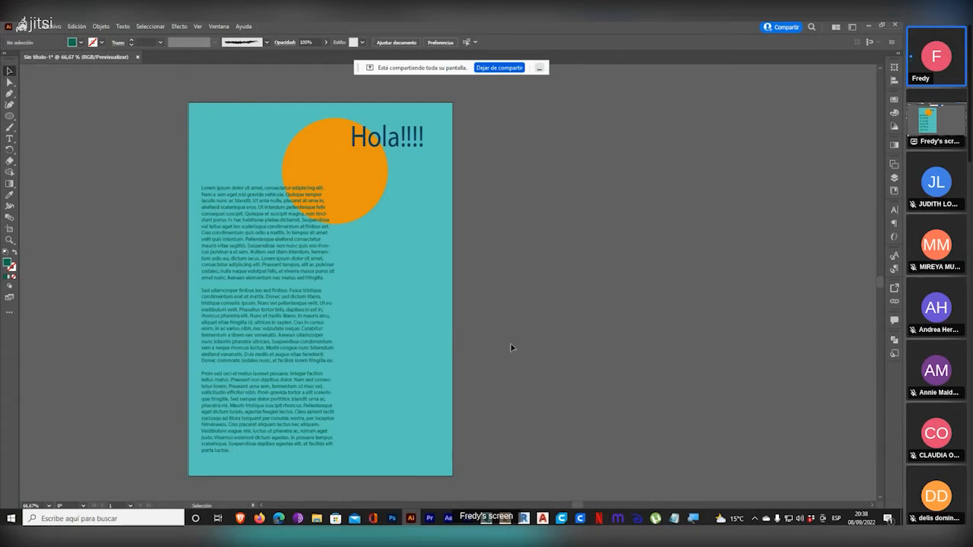
# - Scale the Hola!!!! text up proportionally to about 97.53 pt, keeping its upper left corner in place
pyautogui.click(390, 148)
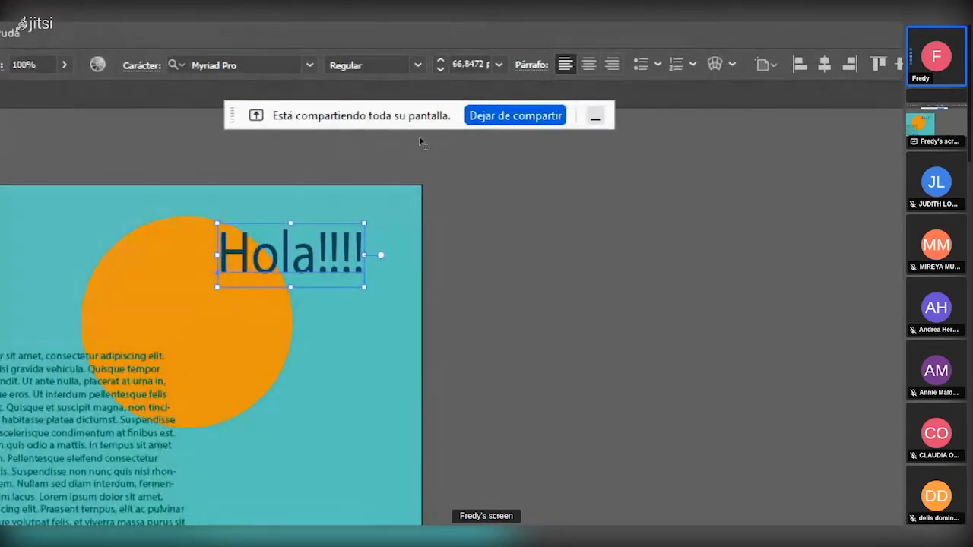
pyautogui.click(490, 45)
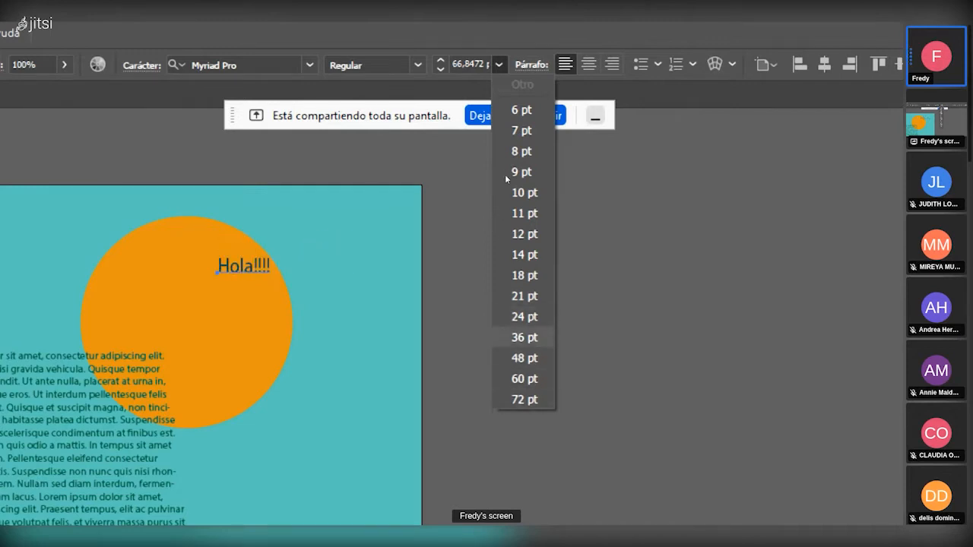
pyautogui.click(496, 29)
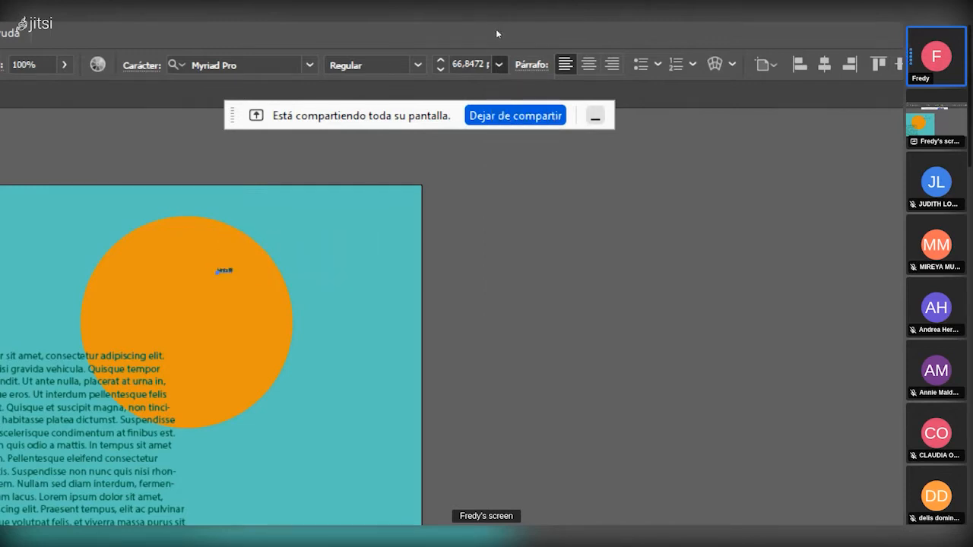
pyautogui.moveTo(364, 287); pyautogui.dragTo(396, 317)
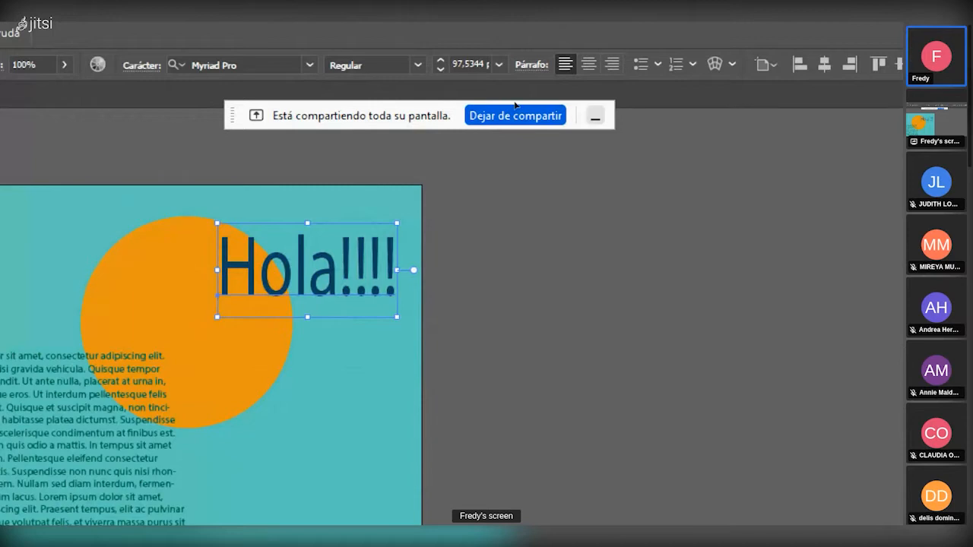
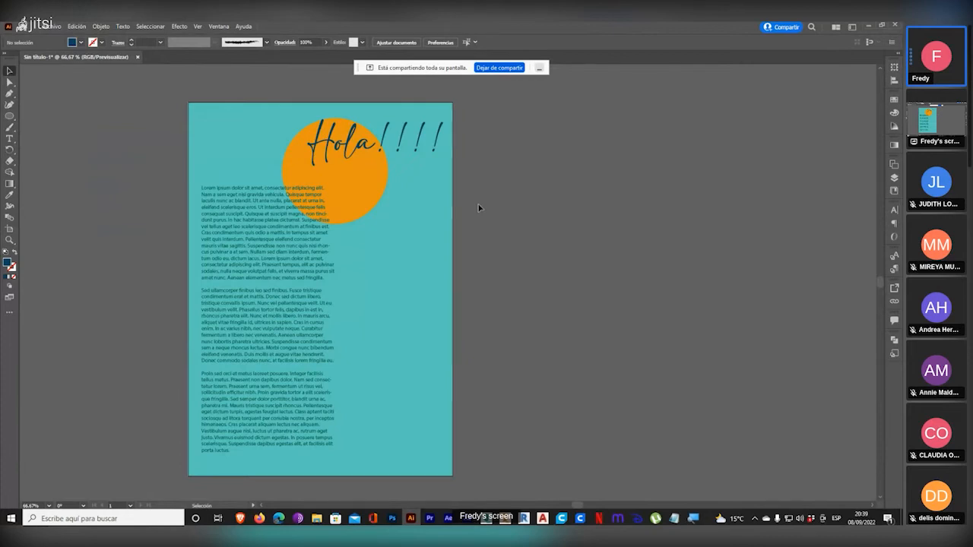
# - Switch to File Explorer and open the Fonts folder inside Windows on Disco local (C:)
pyautogui.moveTo(316, 519)
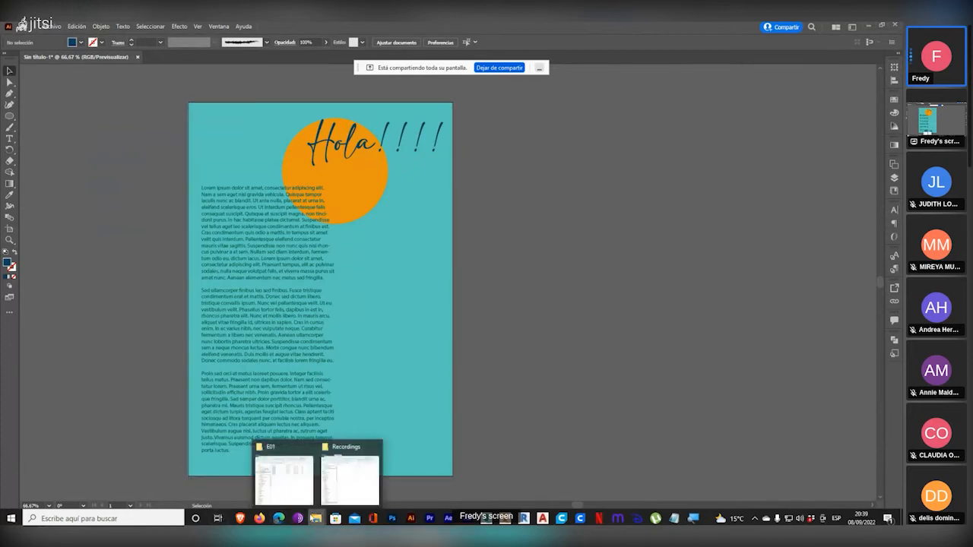
pyautogui.click(302, 497)
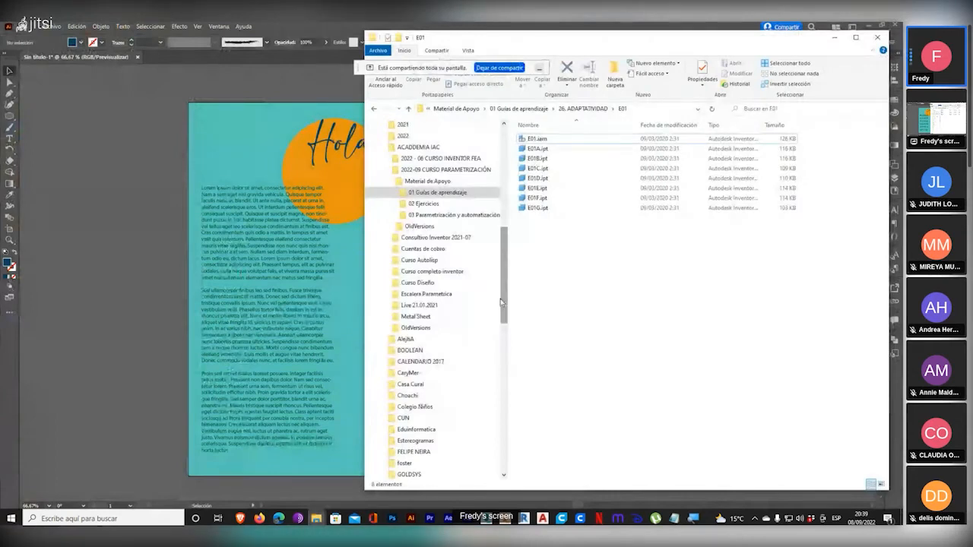
pyautogui.moveTo(503, 253); pyautogui.dragTo(507, 193)
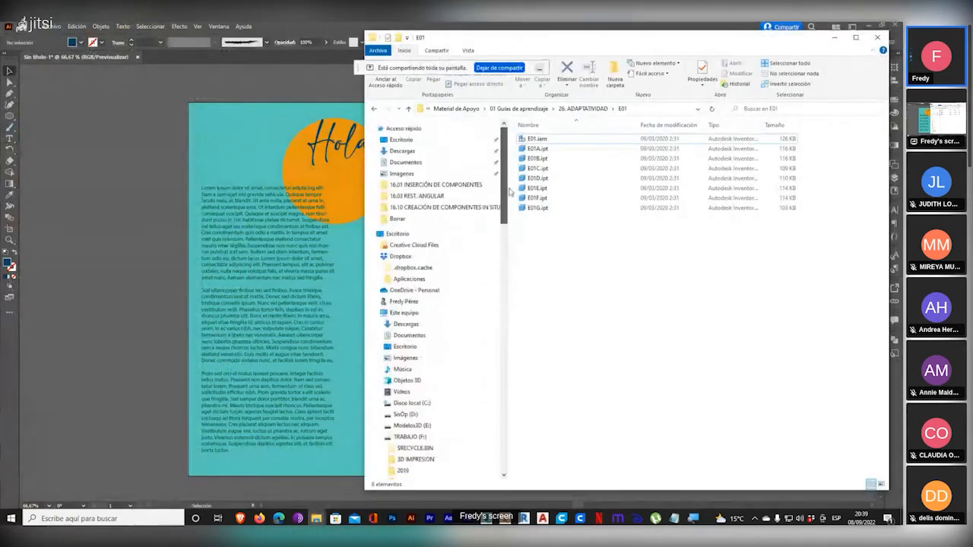
pyautogui.press('super+plus')
pyautogui.click(378, 403)
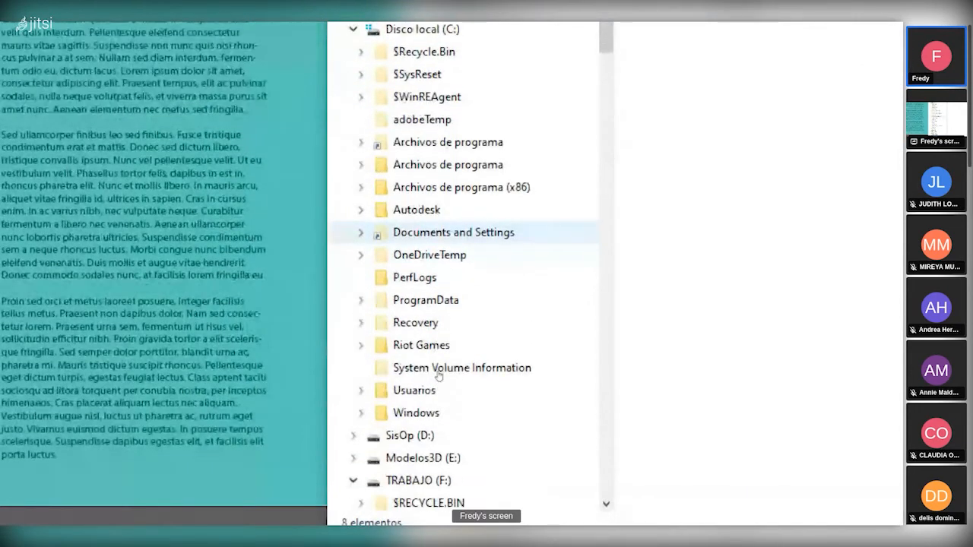
pyautogui.click(361, 413)
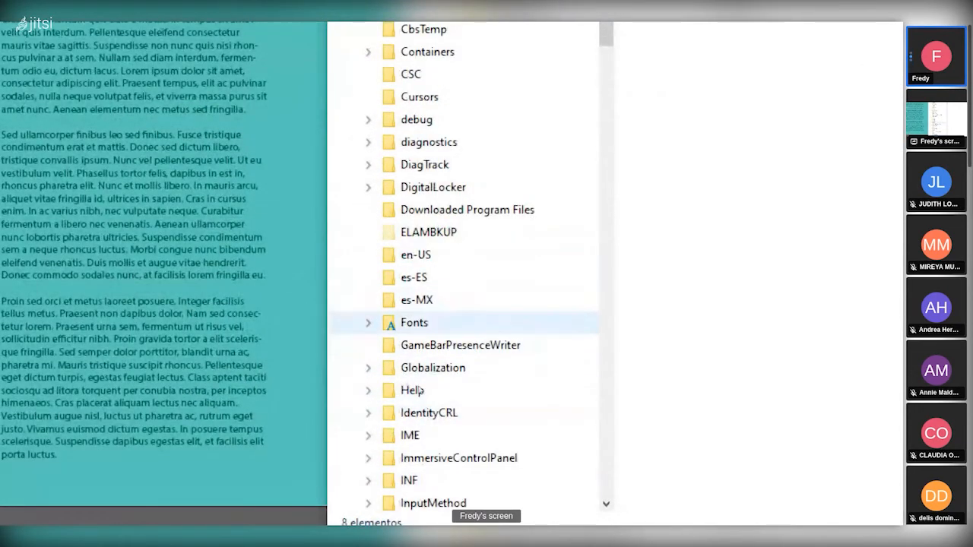
pyautogui.press('super+plus')
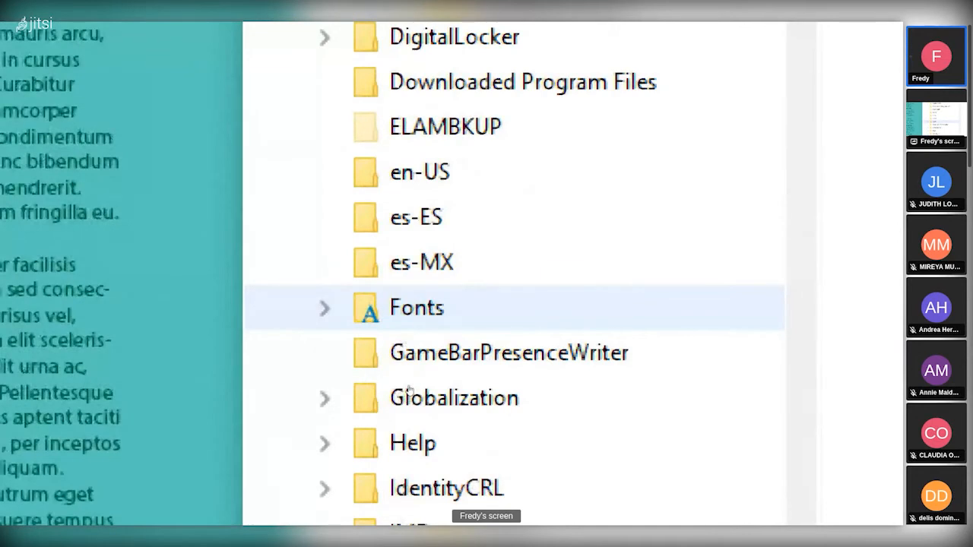
pyautogui.click(411, 308)
pyautogui.press('super+minus')
pyautogui.press('super+minus')
pyautogui.press('super+minus')
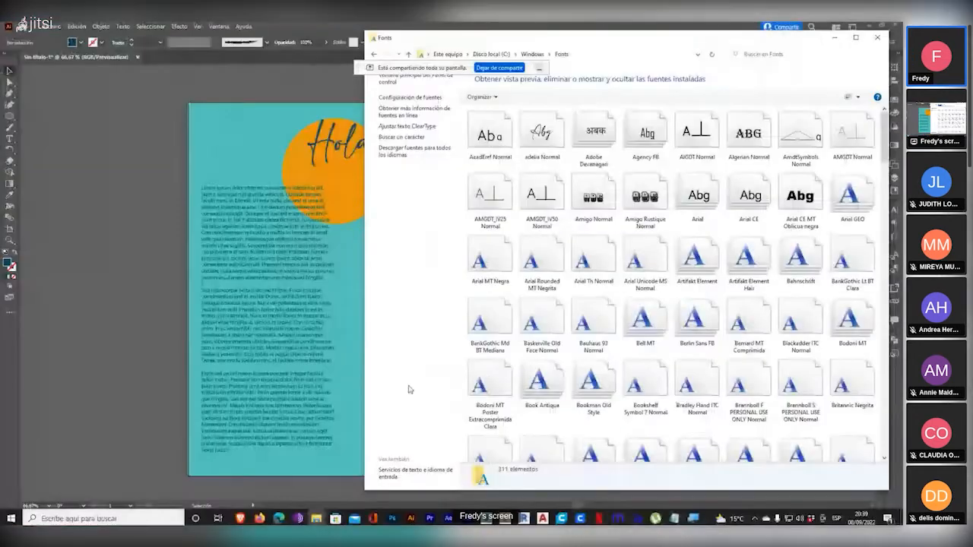
# - Look through the previews of the installed fonts in the Fonts folder
pyautogui.scroll(-10, 715, 224)
pyautogui.moveTo(884, 237); pyautogui.dragTo(870, 137)
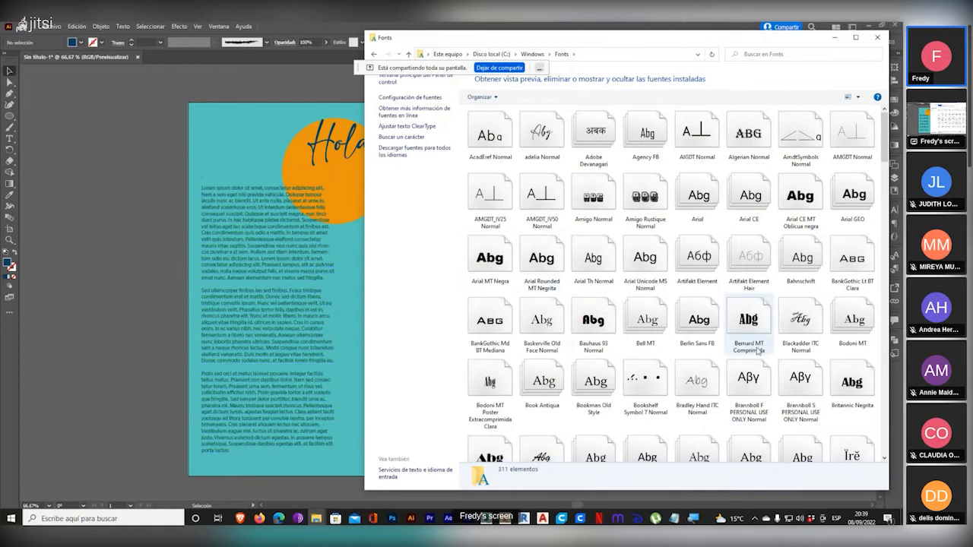
pyautogui.moveTo(884, 141)
pyautogui.mouseDown()
pyautogui.moveTo(888, 248)
pyautogui.moveTo(882, 139)
pyautogui.mouseUp()
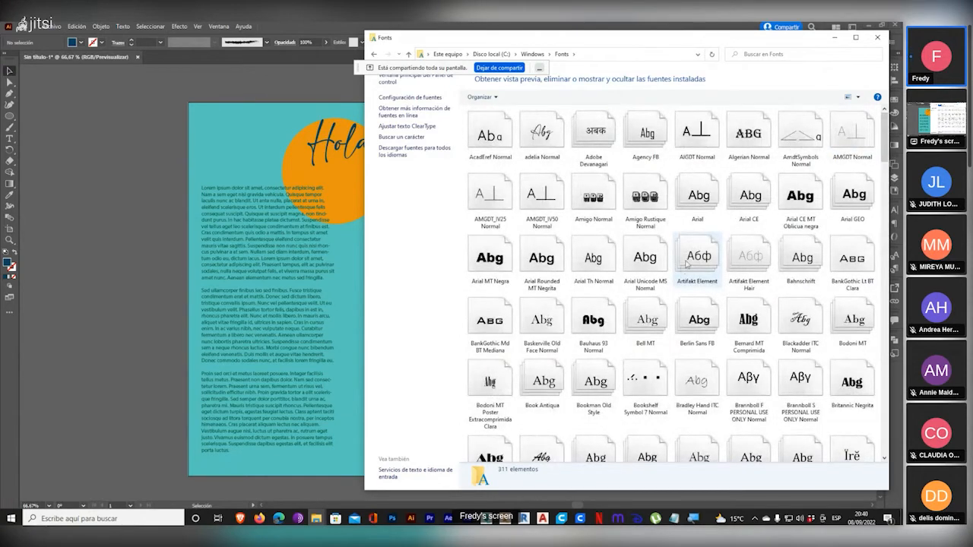
pyautogui.moveTo(885, 141)
pyautogui.mouseDown()
pyautogui.moveTo(886, 176)
pyautogui.moveTo(890, 133)
pyautogui.mouseUp()
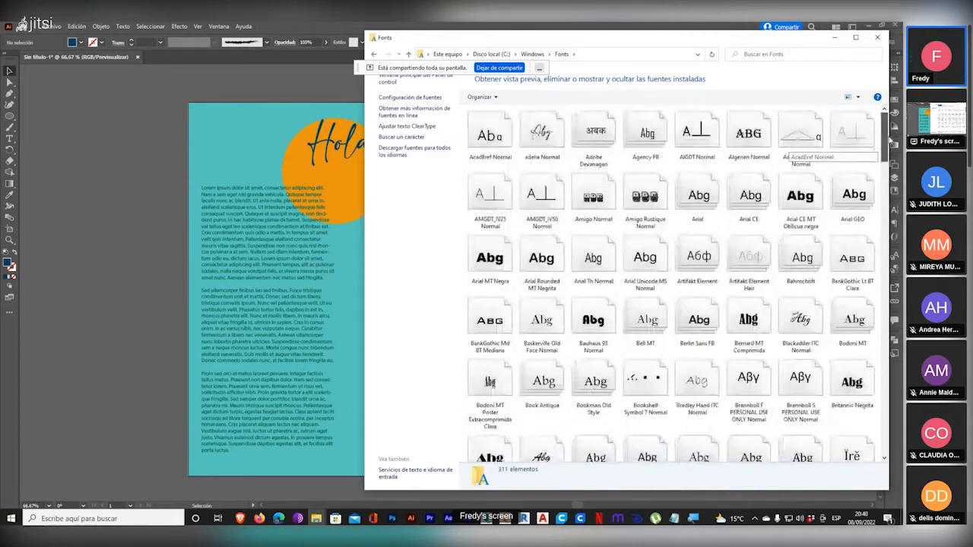
# - Switch to the Firefox window with the Lorem Ipsum page and open a new blank tab
pyautogui.click(433, 25)
pyautogui.moveTo(259, 518)
pyautogui.click(206, 475)
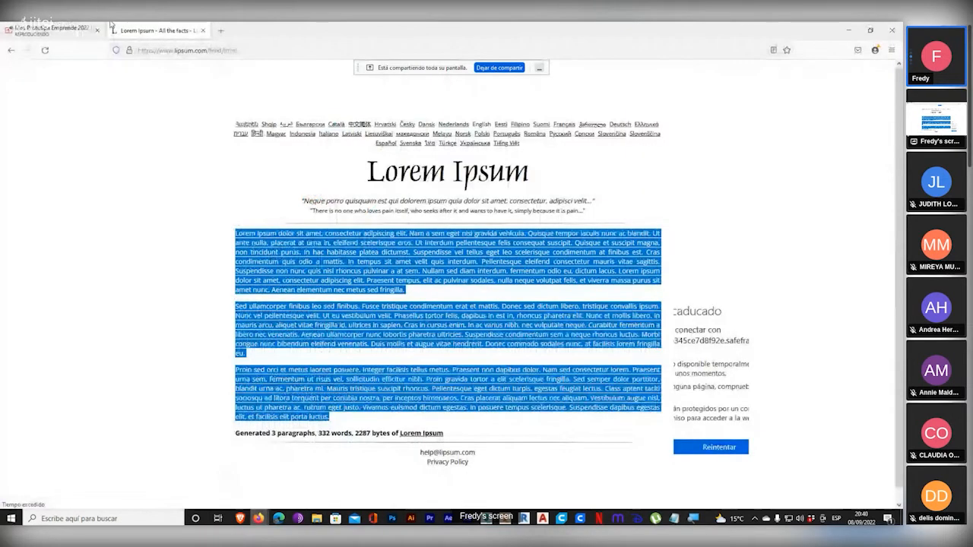
pyautogui.click(76, 29)
pyautogui.click(164, 29)
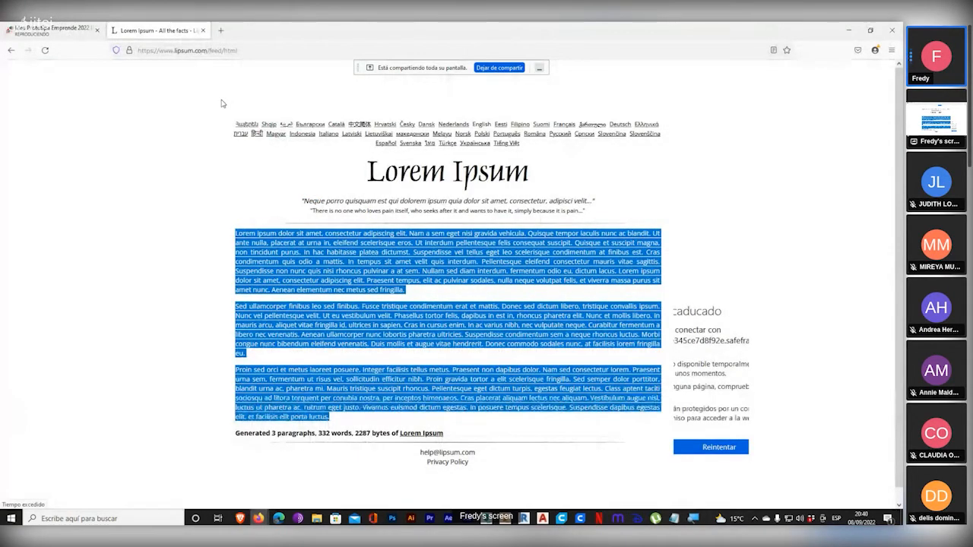
pyautogui.click(221, 31)
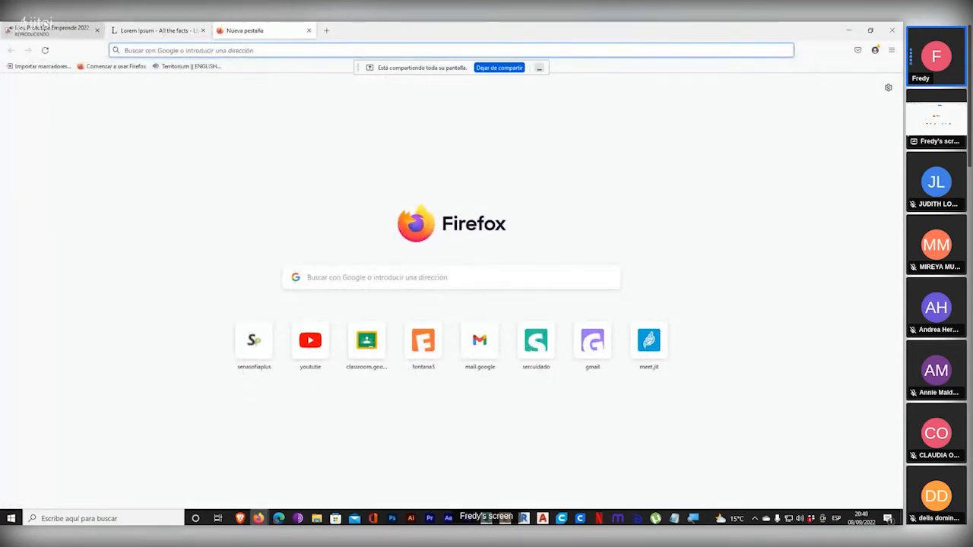
# - Search Google for "fuentes gratis" in the new tab
pyautogui.press('alt')
pyautogui.scroll(2, 58, 30)
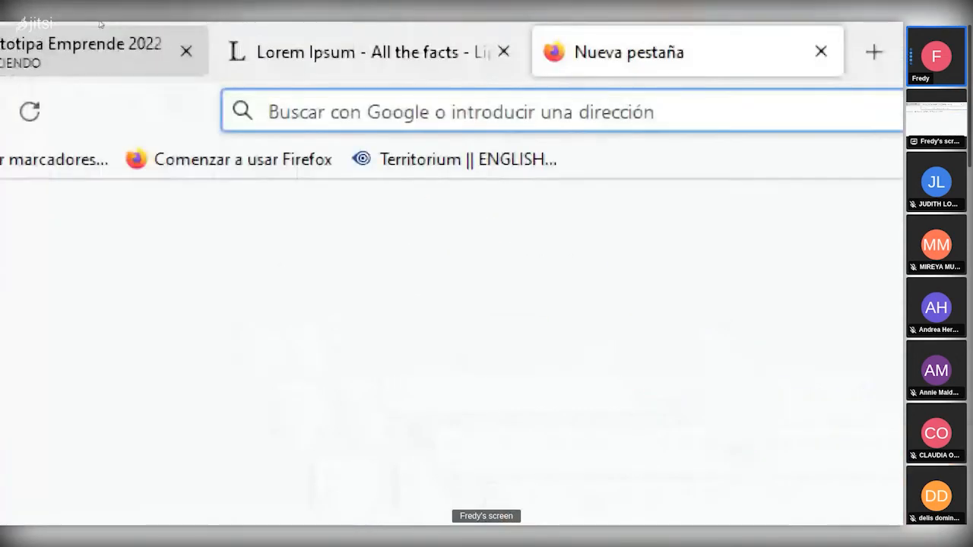
pyautogui.write('fuentes gra')
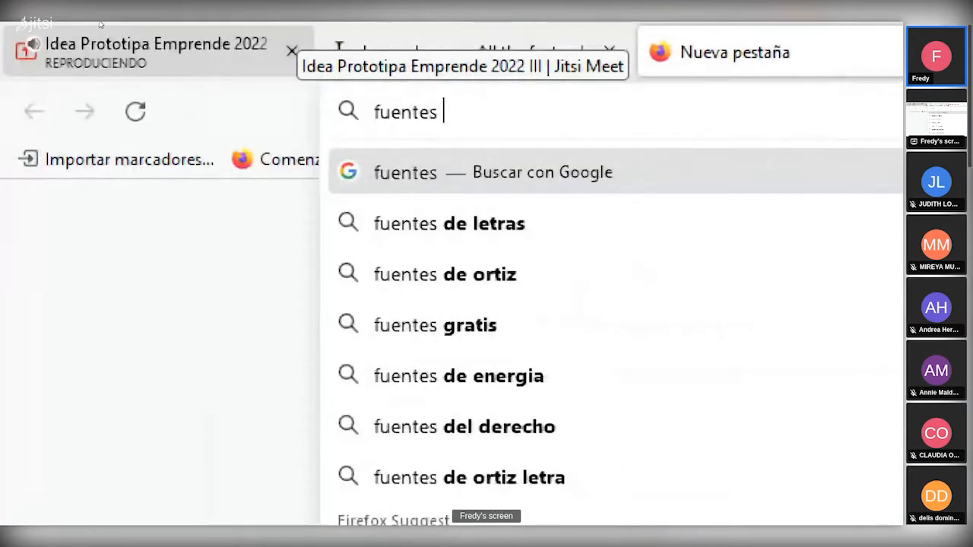
pyautogui.write('to')
pyautogui.press('BackSpace')
pyautogui.write('is')
pyautogui.press('Return')
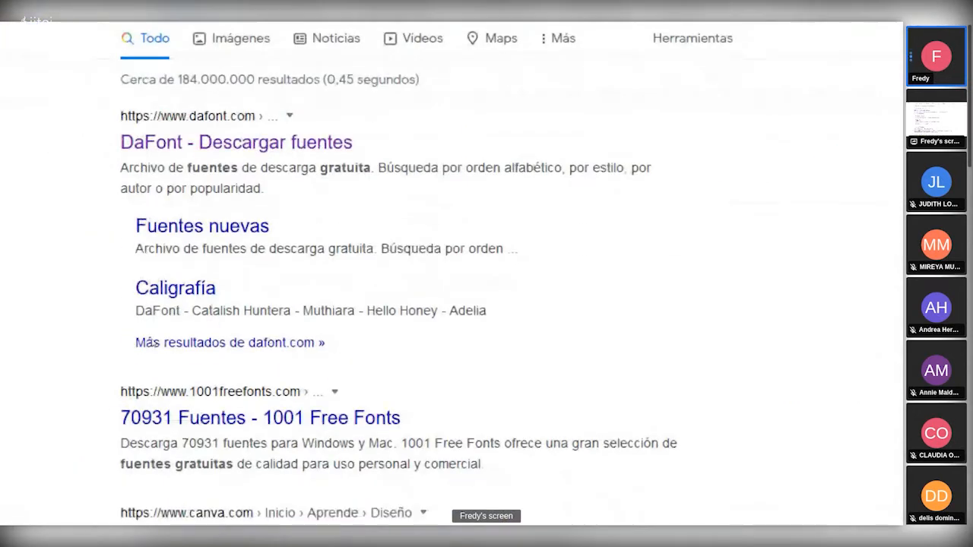
# - Examine the search results for sites offering free fonts and return to the DaFont entry
pyautogui.scroll(-1, 152, 344)
pyautogui.scroll(-1, 159, 293)
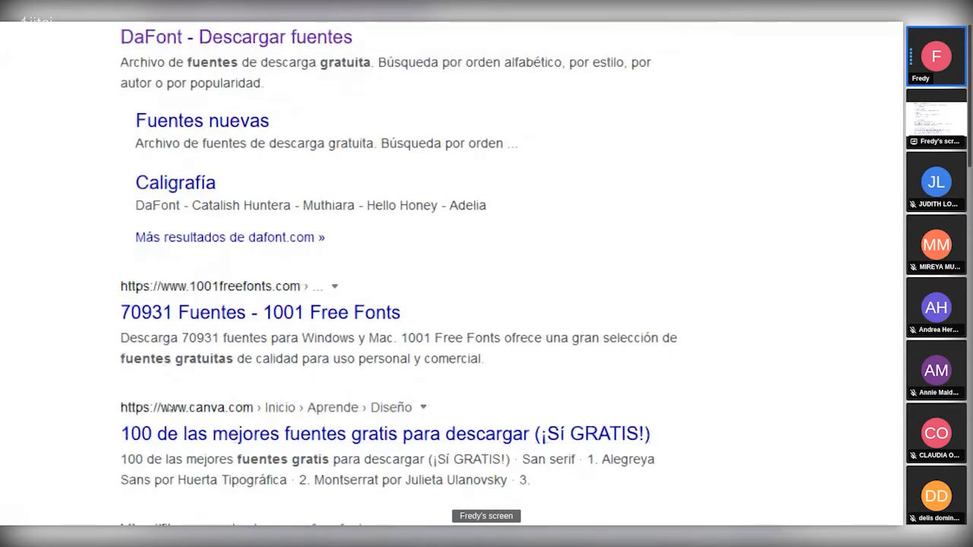
pyautogui.scroll(-1, 165, 407)
pyautogui.scroll(-4, 144, 395)
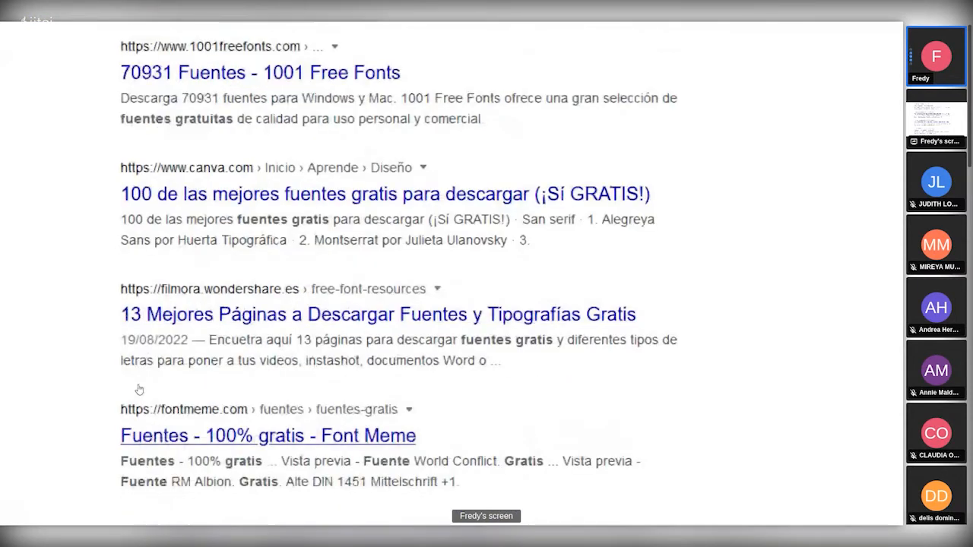
pyautogui.scroll(-4, 140, 387)
pyautogui.scroll(-2, 150, 359)
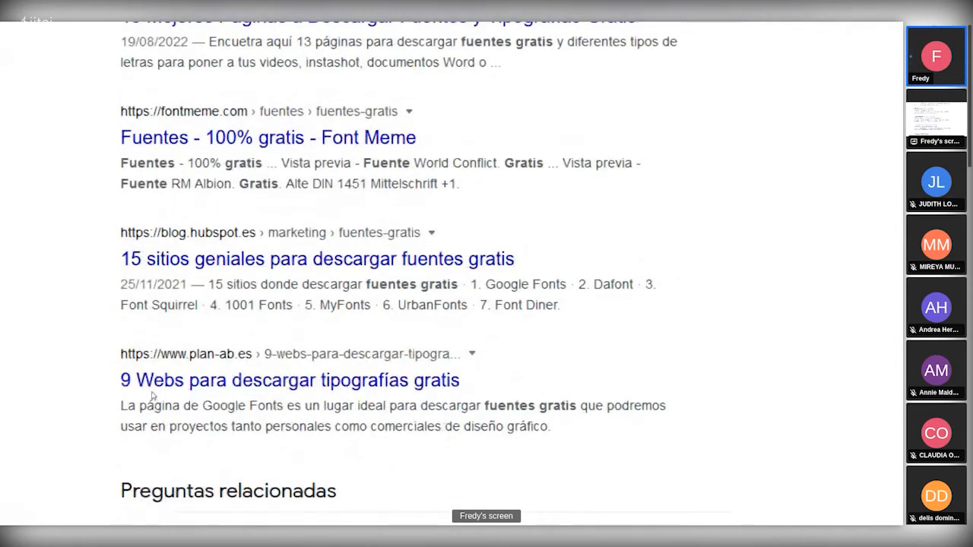
pyautogui.scroll(-5, 152, 384)
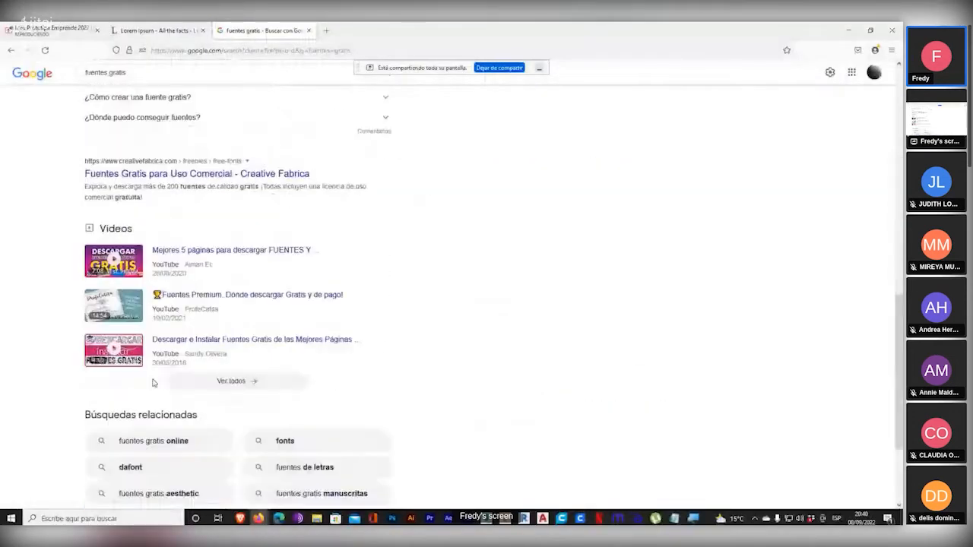
pyautogui.scroll(5, 152, 384)
pyautogui.scroll(2, 154, 384)
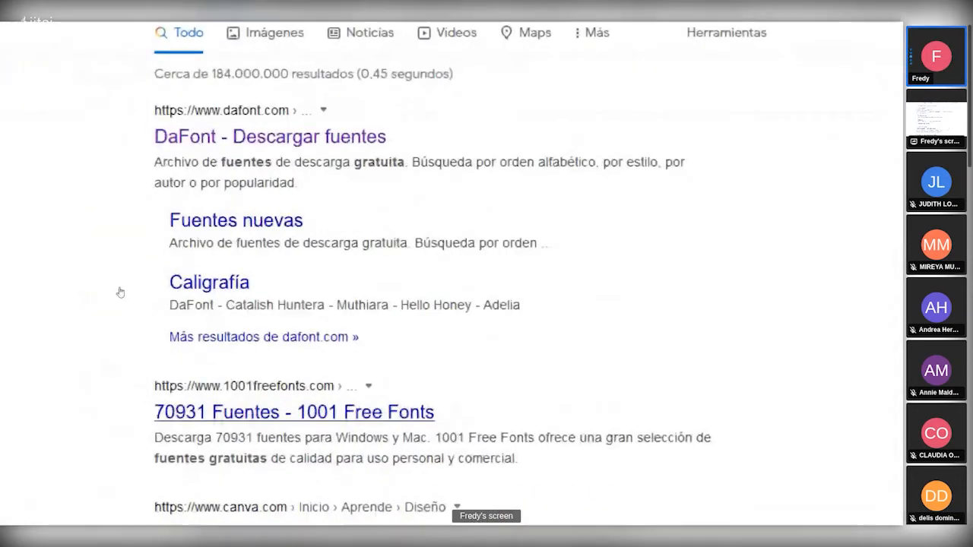
pyautogui.scroll(1, 92, 144)
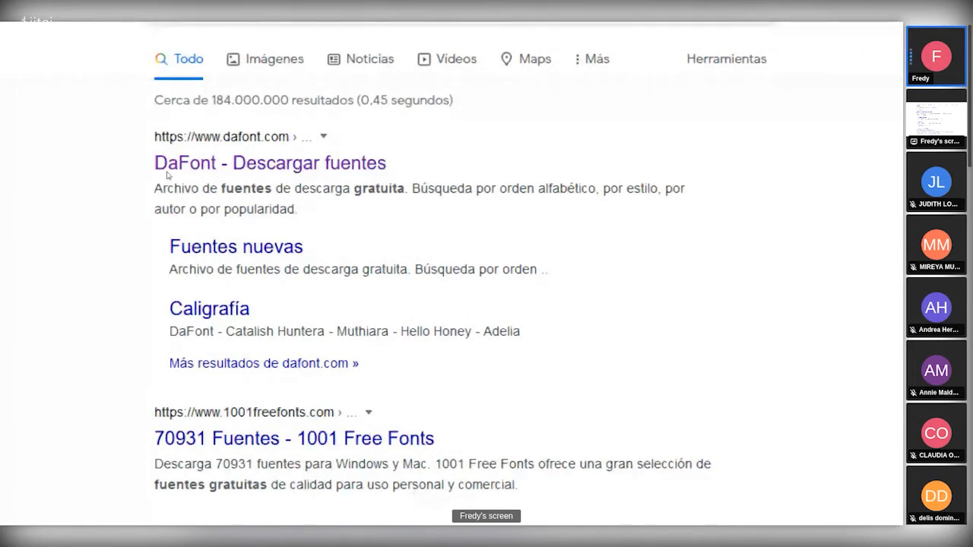
# - Switch to the DaFont site and list the fonts in the Mexicano category of Aspecto extranjero
pyautogui.click(366, 31)
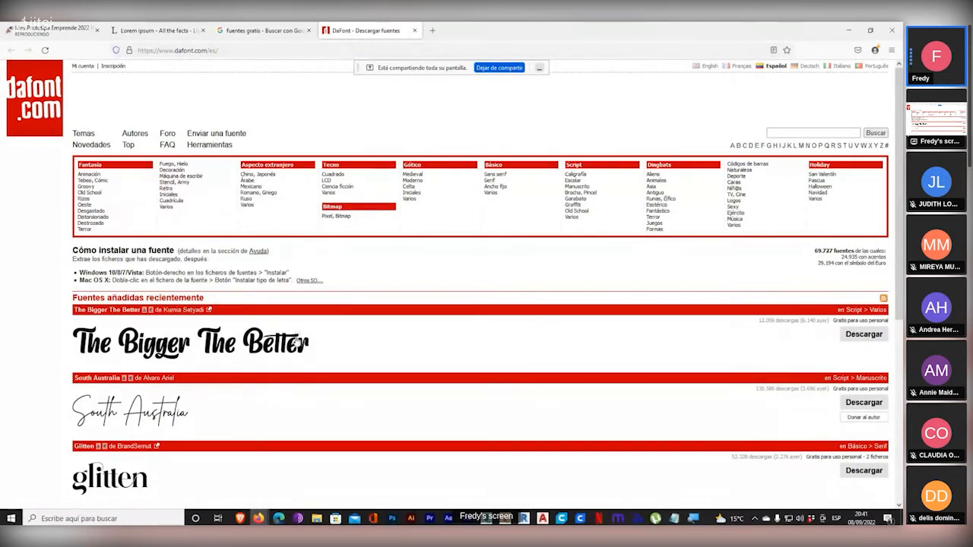
pyautogui.scroll(-3, 297, 343)
pyautogui.scroll(3, 261, 365)
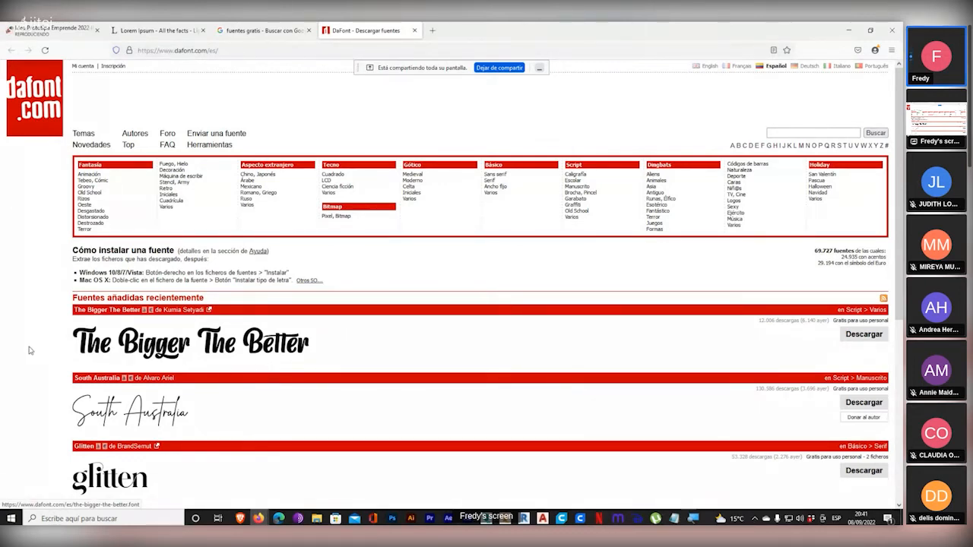
pyautogui.press('super+plus')
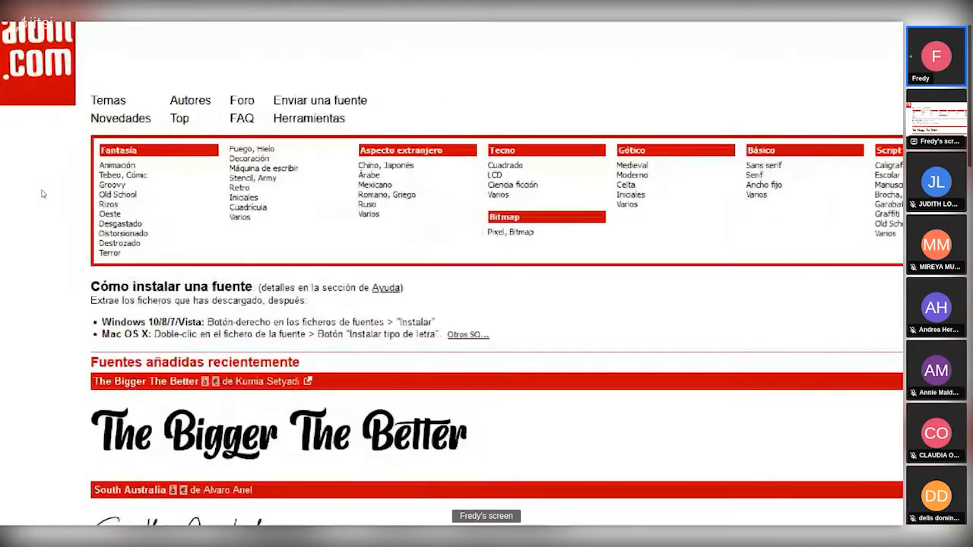
pyautogui.press('super+plus')
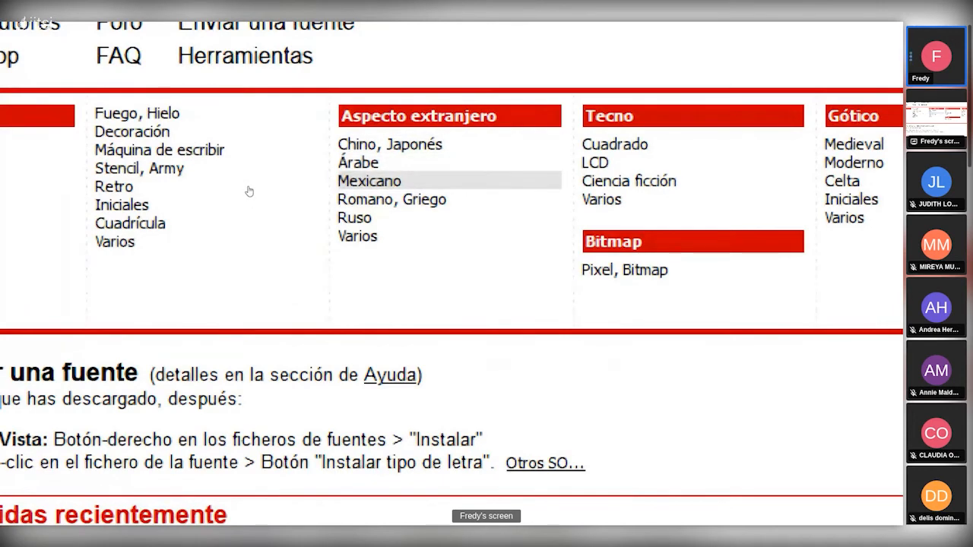
pyautogui.press('super+Escape')
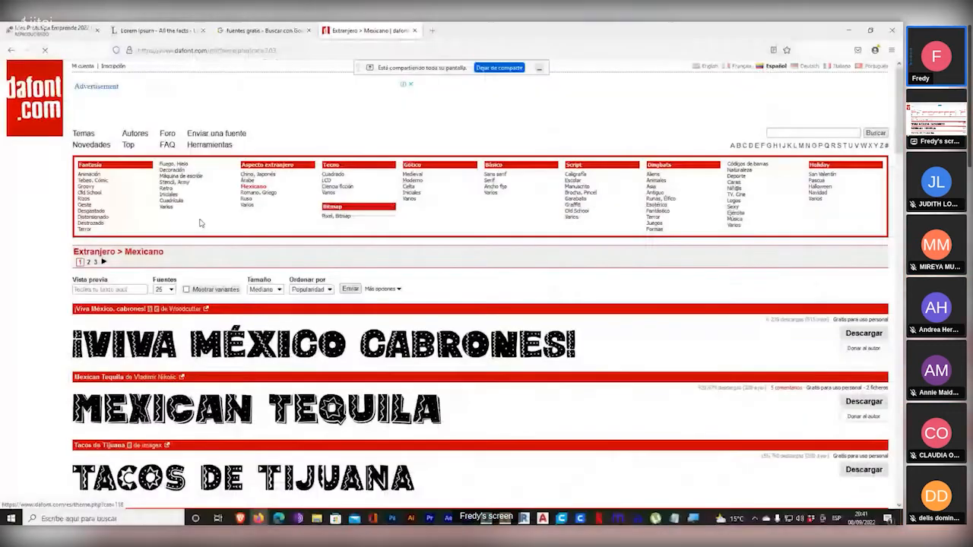
# - Browse the Mexican-style fonts and open the page of the El Rio Lobo font
pyautogui.scroll(-6, 200, 223)
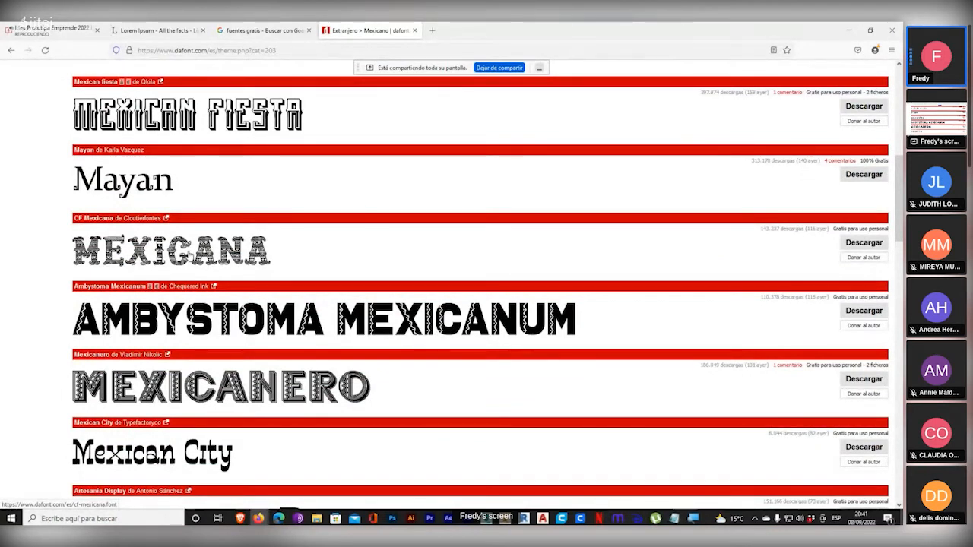
pyautogui.scroll(-2, 219, 177)
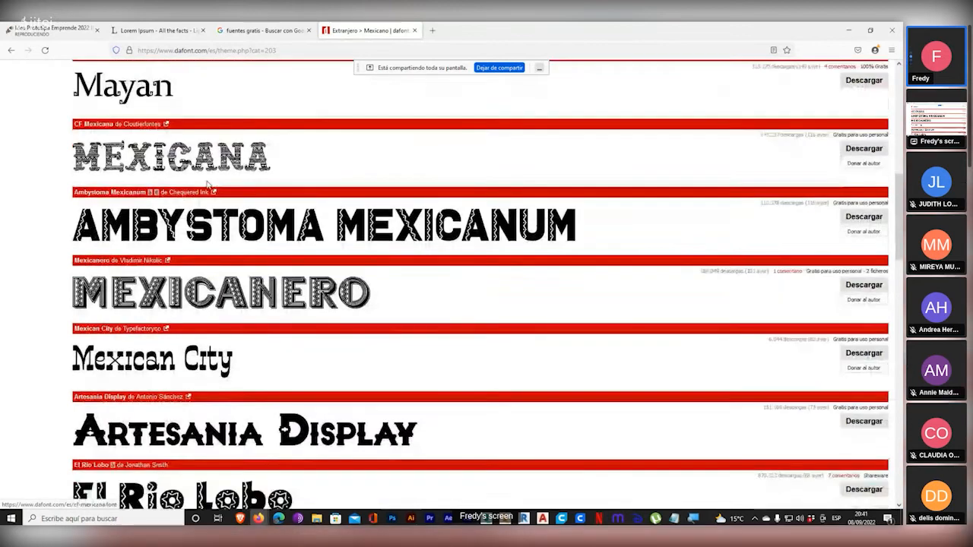
pyautogui.scroll(-4, 209, 187)
pyautogui.scroll(-2, 217, 198)
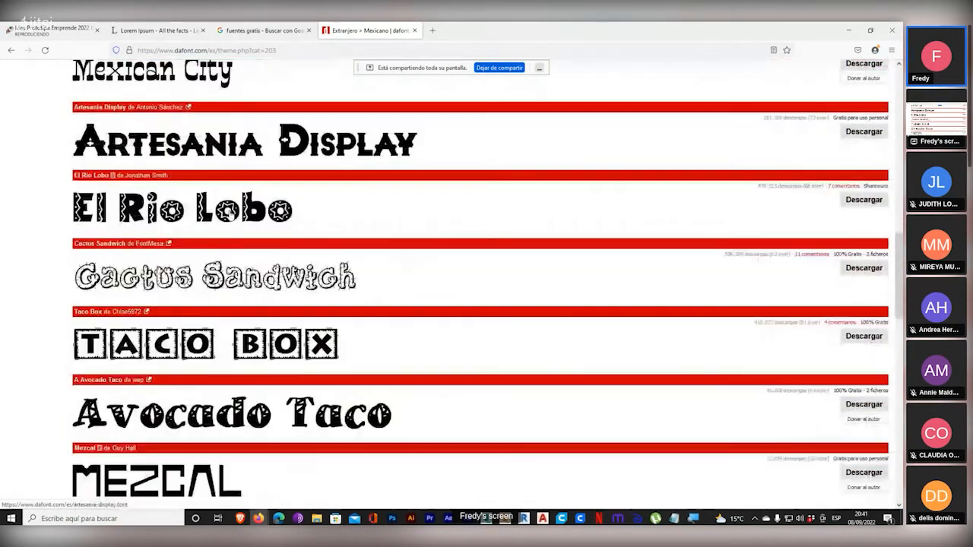
pyautogui.scroll(-2, 217, 199)
pyautogui.scroll(1, 182, 167)
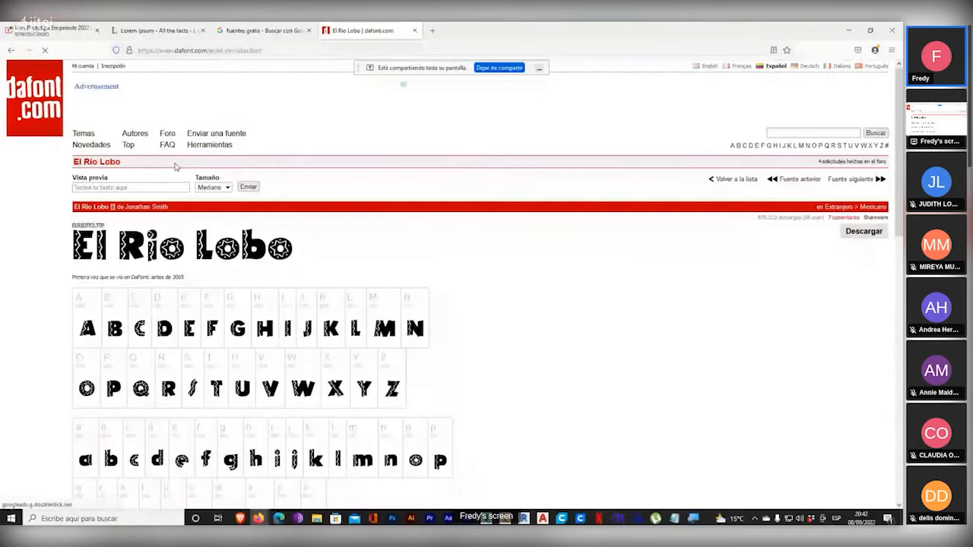
# - Examine El Rio Lobo's character map closely, from the letters and numbers to the symbols and accented capitals
pyautogui.scroll(-6, 190, 306)
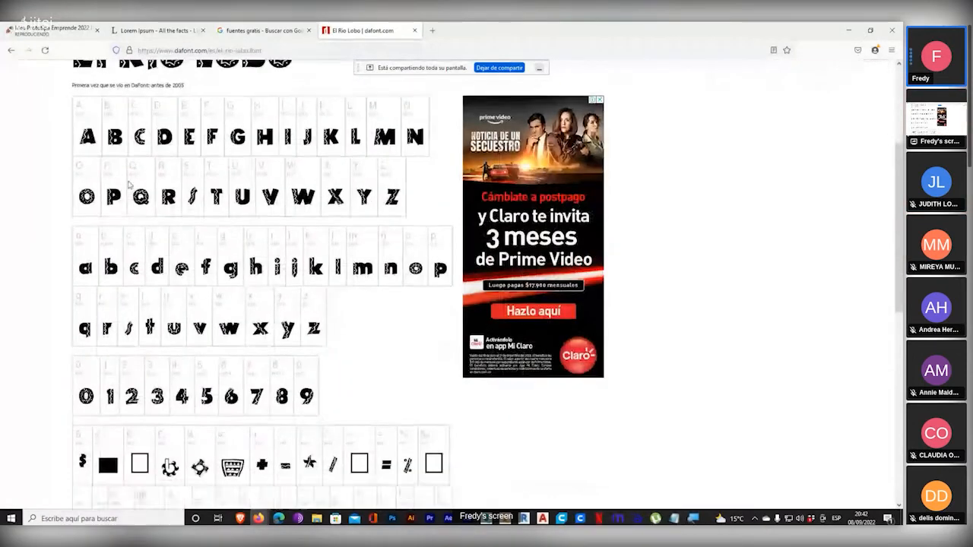
pyautogui.press('super+plus')
pyautogui.press('super+plus')
pyautogui.scroll(-3, 129, 344)
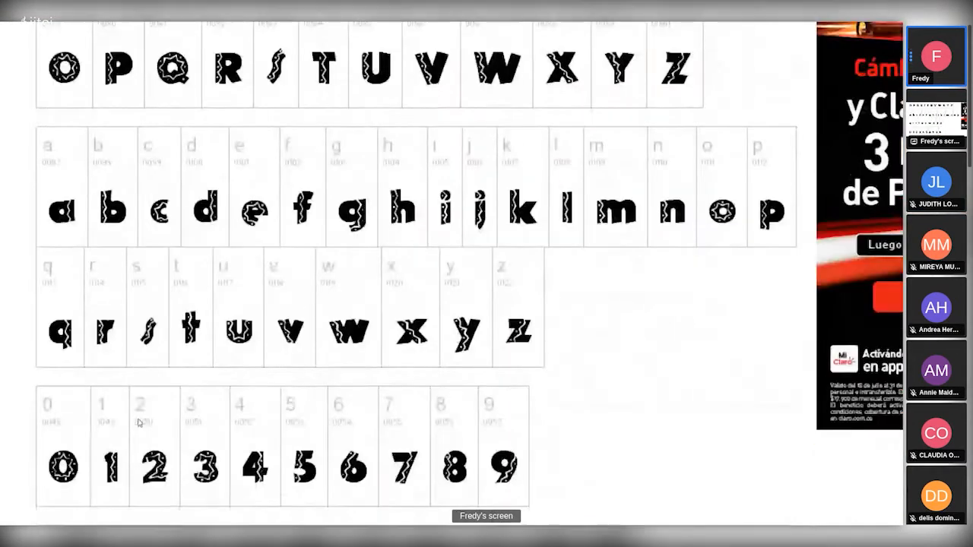
pyautogui.scroll(-2, 133, 358)
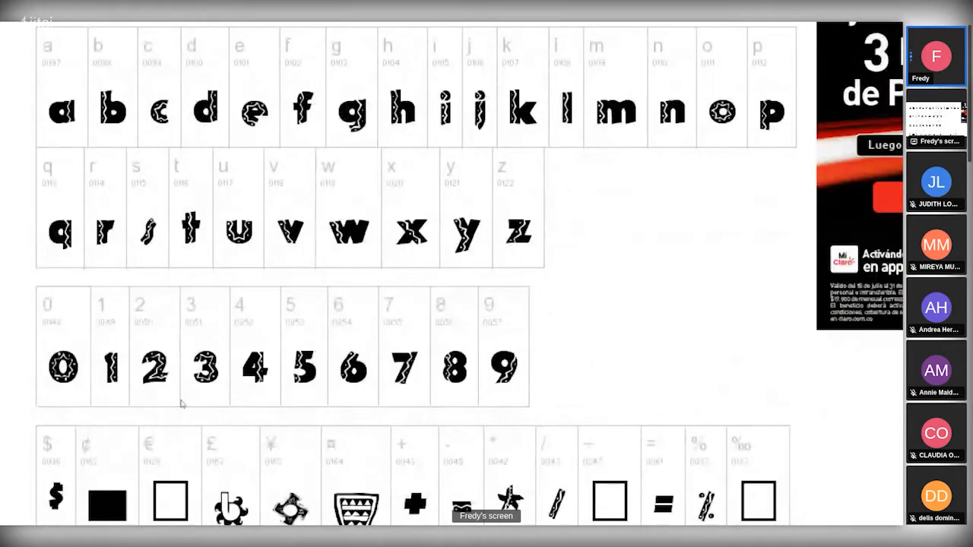
pyautogui.scroll(-5, 241, 462)
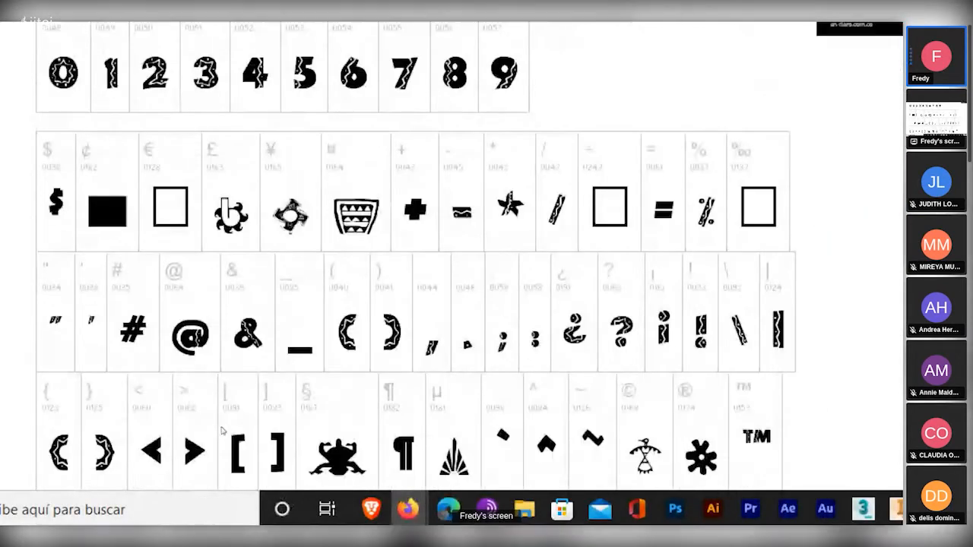
pyautogui.scroll(-4, 176, 400)
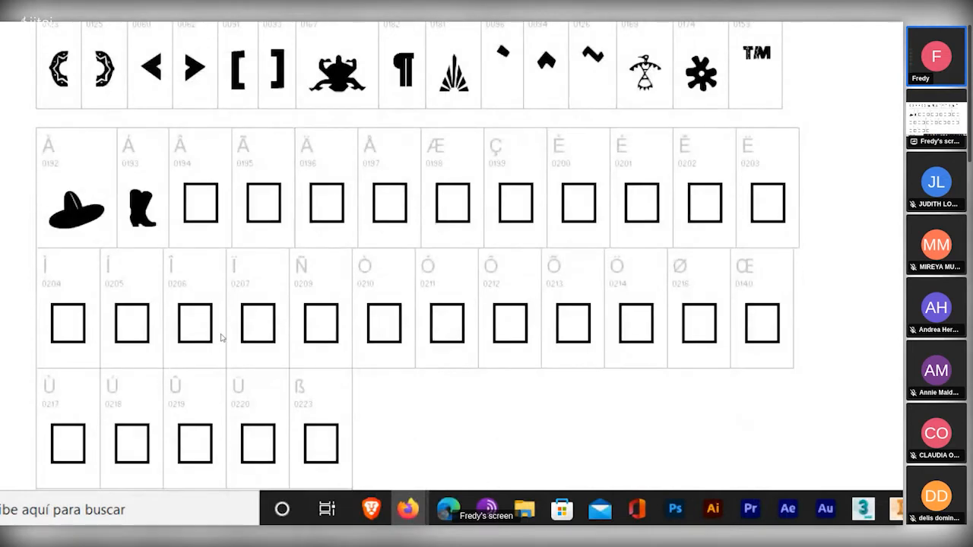
pyautogui.press('super+plus')
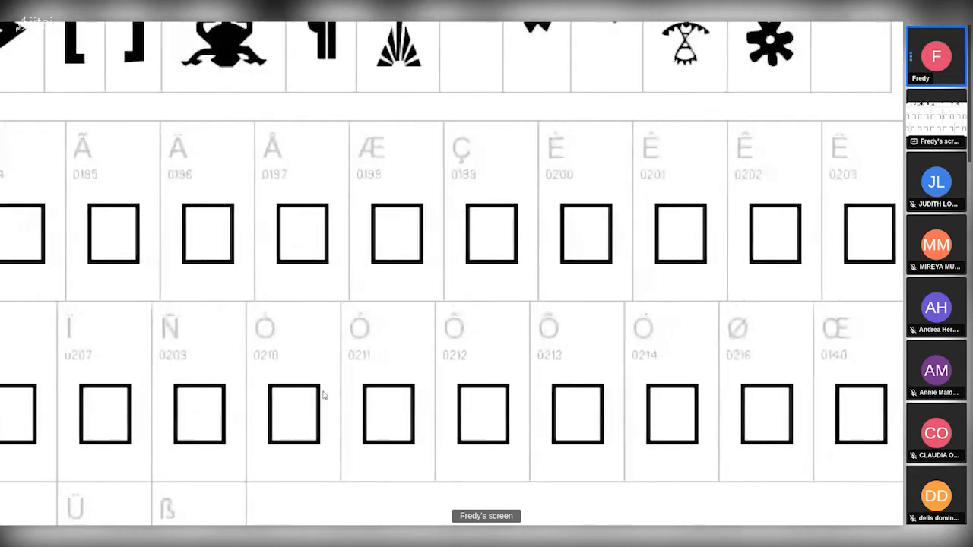
pyautogui.press('super+minus')
pyautogui.scroll(2, 221, 322)
pyautogui.scroll(-5, 220, 327)
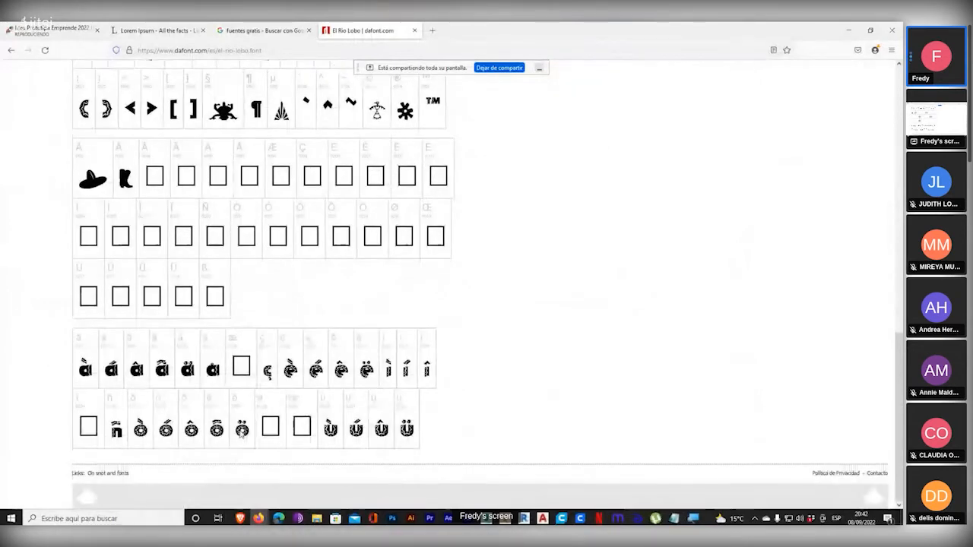
# - Check the accented lowercase letters in El Rio Lobo's character map, including the ñ, and return to the font's heading
pyautogui.press('super+plus')
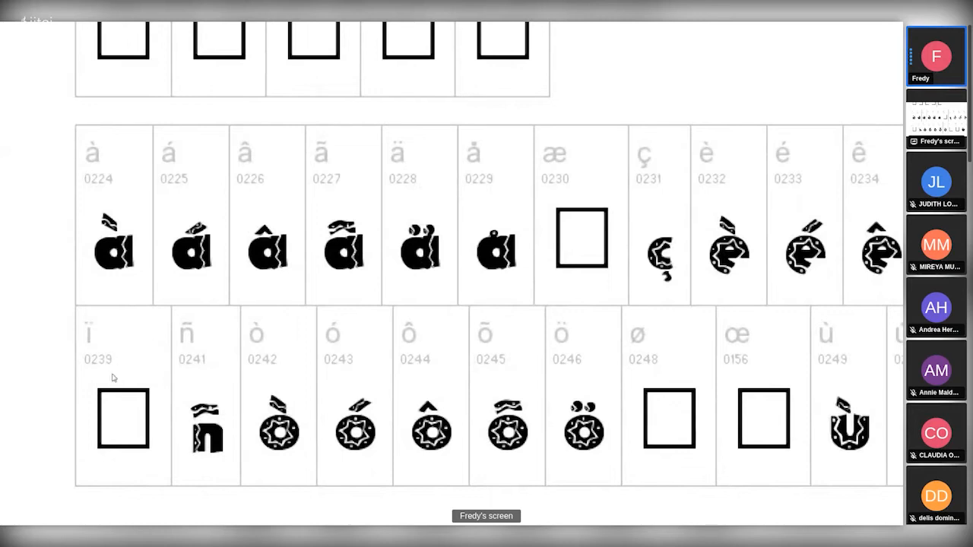
pyautogui.press('super+minus')
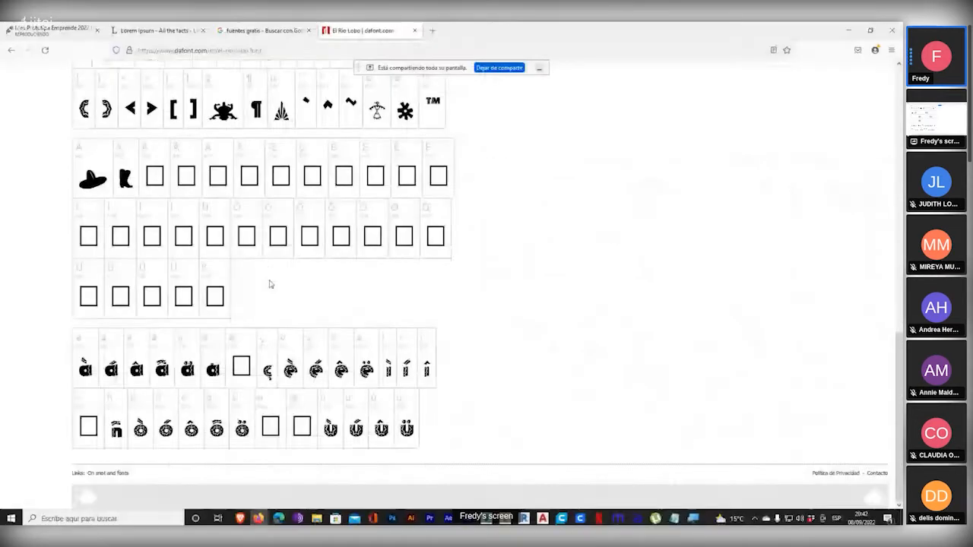
pyautogui.scroll(2, 270, 284)
pyautogui.scroll(3, 270, 285)
pyautogui.press('super+plus')
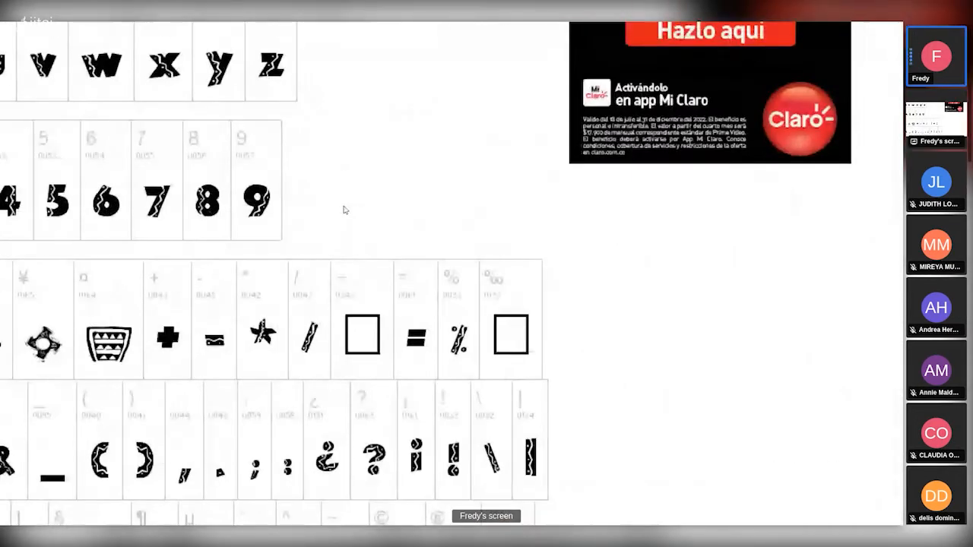
pyautogui.press('super+minus')
pyautogui.scroll(4, 327, 205)
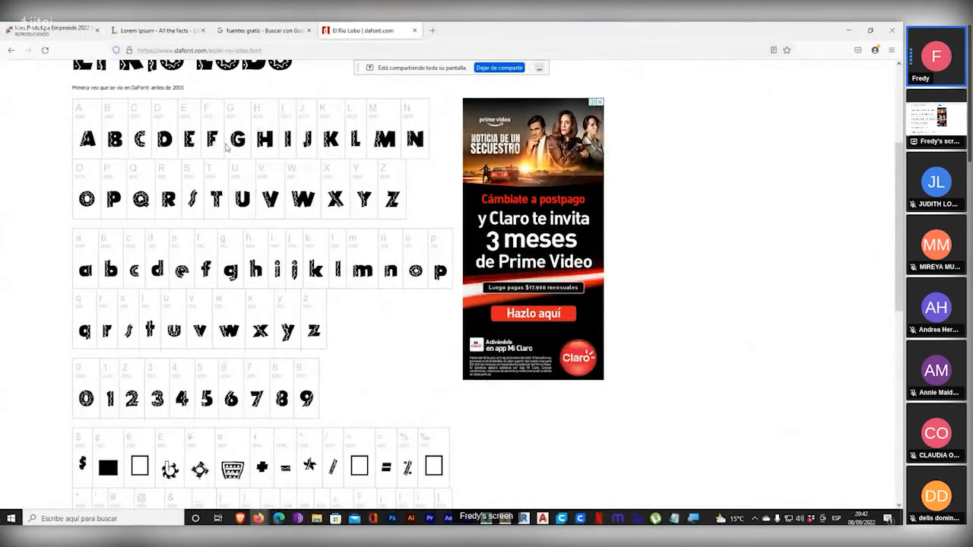
pyautogui.scroll(3, 232, 161)
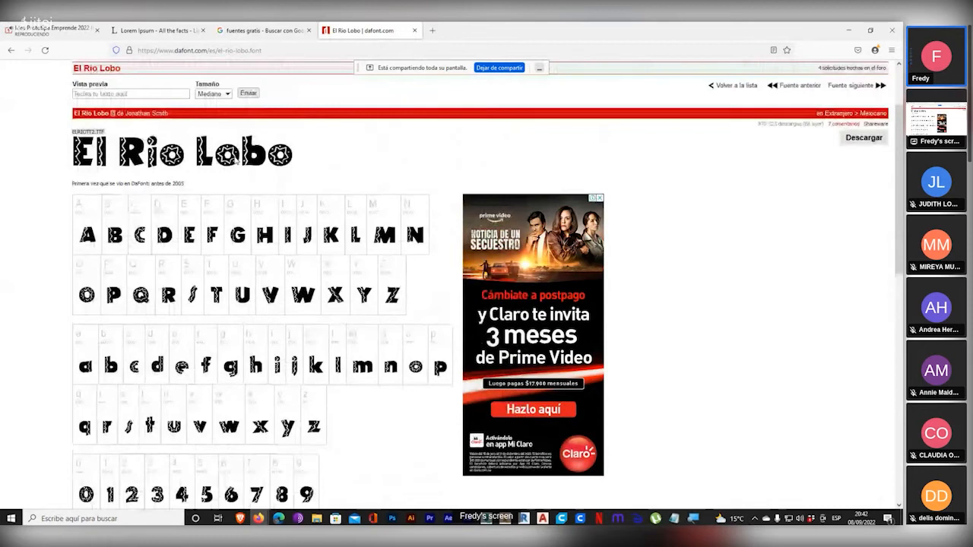
# - Review El Rio Lobo's symbols and accented capitals again to check which characters the font lacks
pyautogui.scroll(-2, 260, 232)
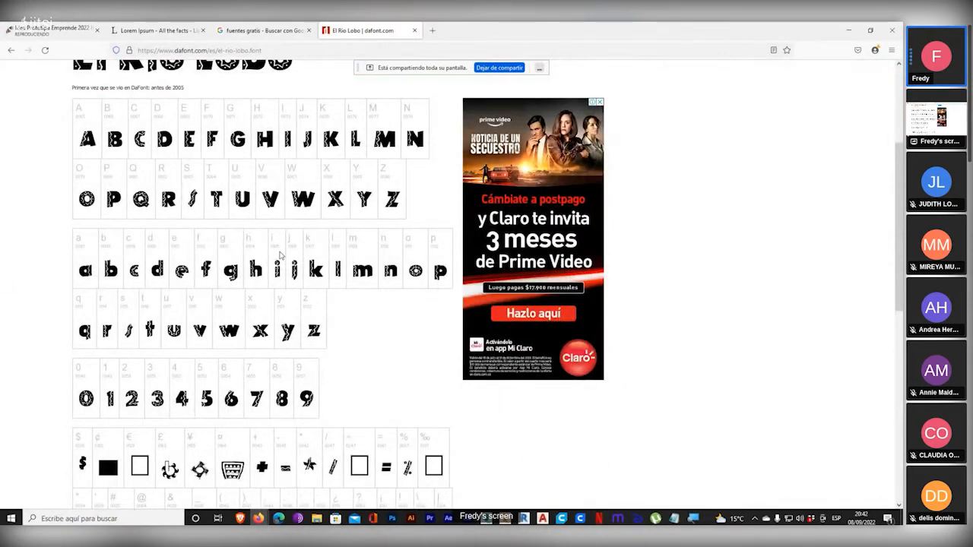
pyautogui.scroll(-3, 337, 218)
pyautogui.scroll(-5, 330, 224)
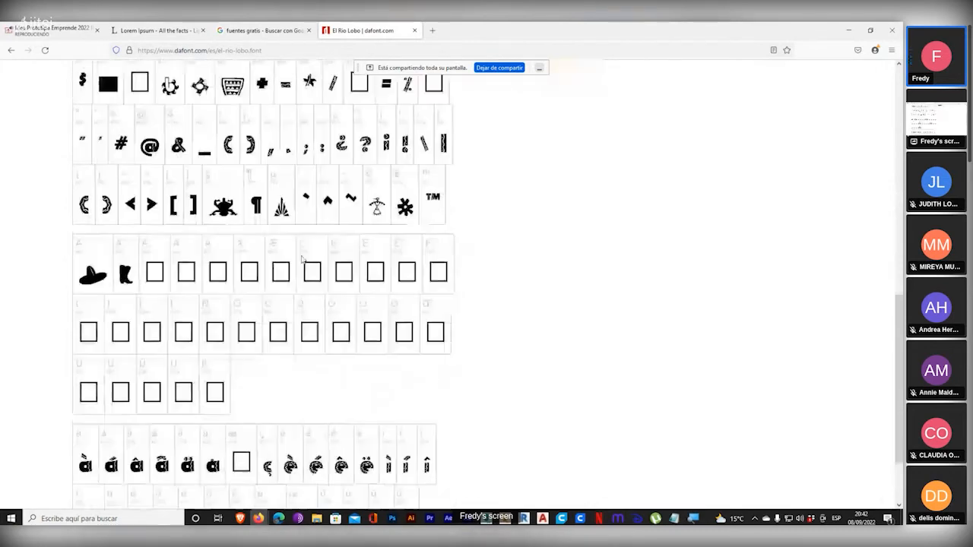
pyautogui.scroll(5, 310, 269)
pyautogui.scroll(-2, 283, 312)
pyautogui.press('super+plus')
pyautogui.press('super+plus')
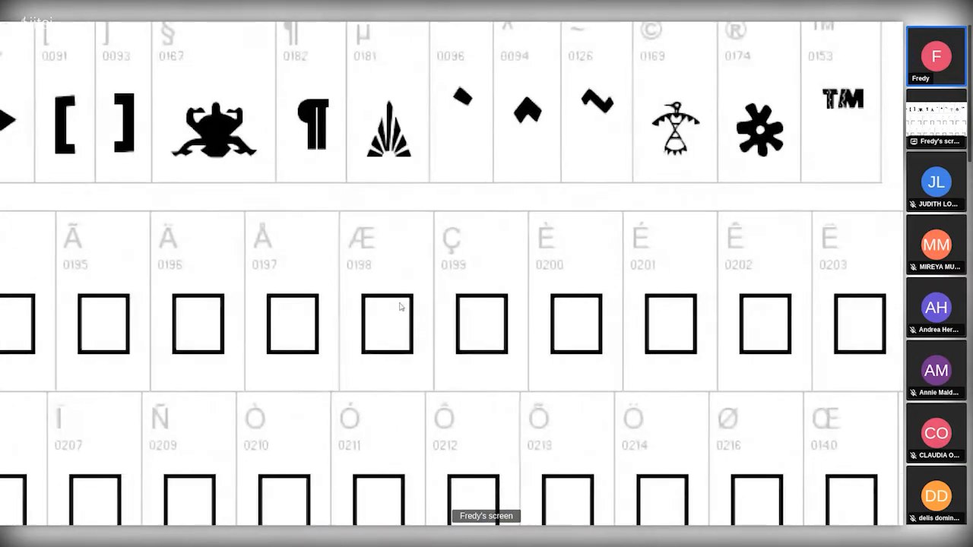
pyautogui.press('super+minus')
pyautogui.press('super+minus')
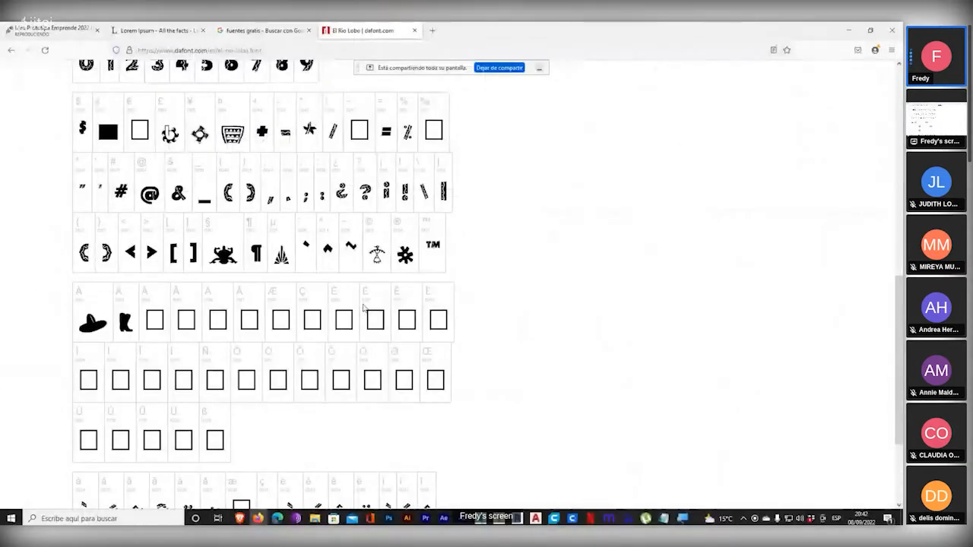
pyautogui.scroll(6, 358, 278)
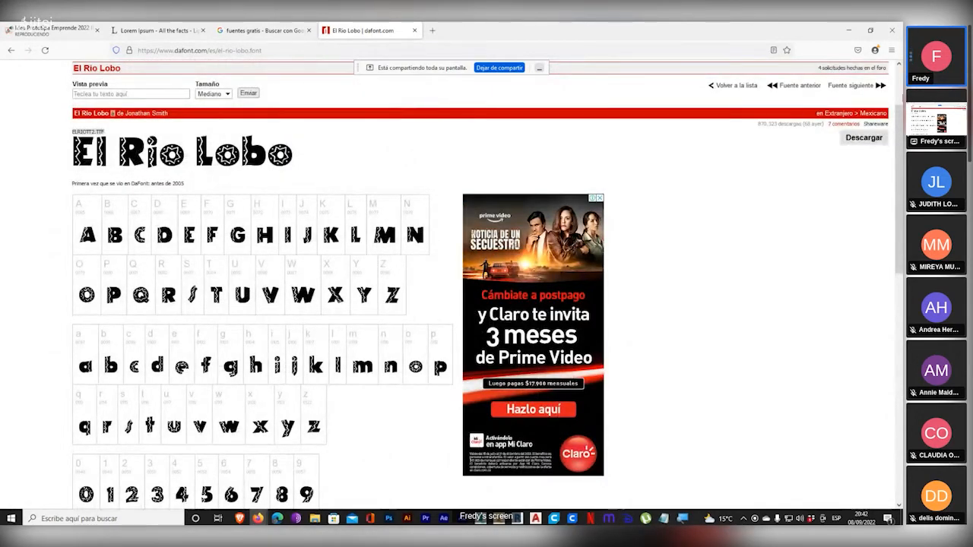
# - Start downloading the El Rio Lobo font and browse to the SENA > 004 COMPLEMENTARIOS folder as the save location
pyautogui.press('super+plus')
pyautogui.press('super+plus')
pyautogui.press('super+plus')
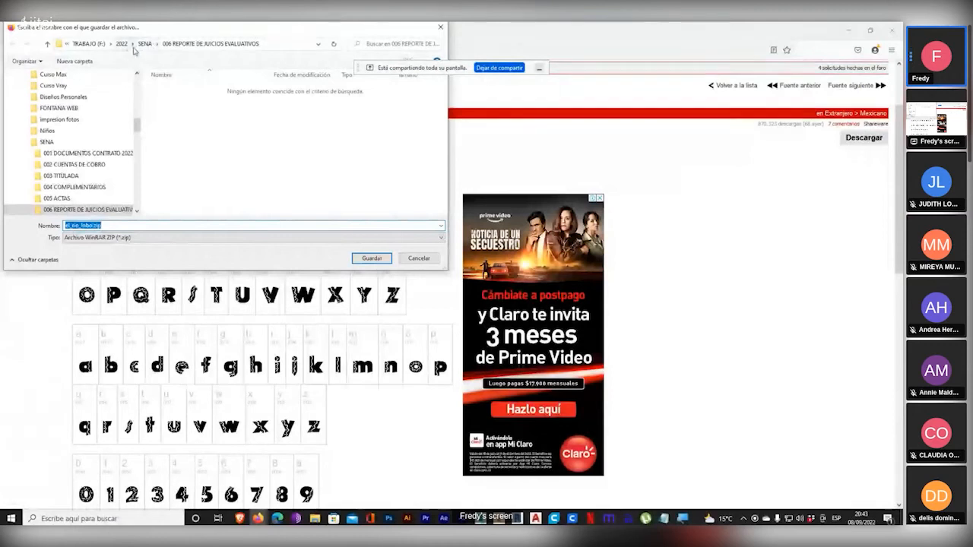
pyautogui.click(143, 46)
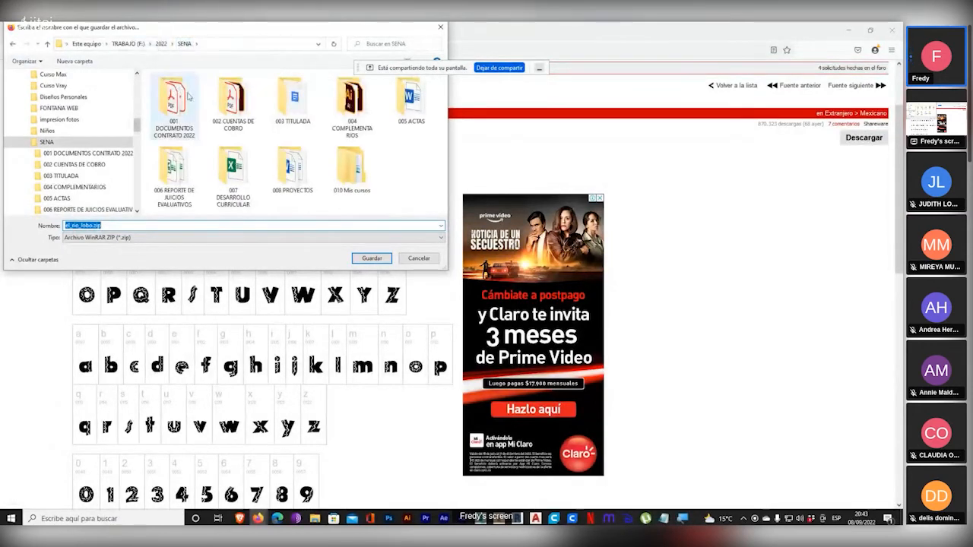
pyautogui.click(162, 44)
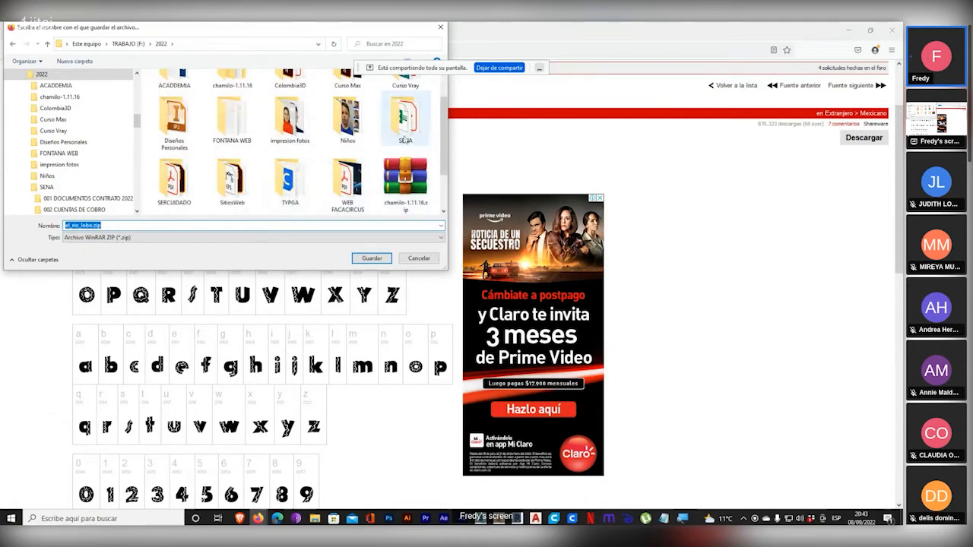
pyautogui.doubleClick(405, 156)
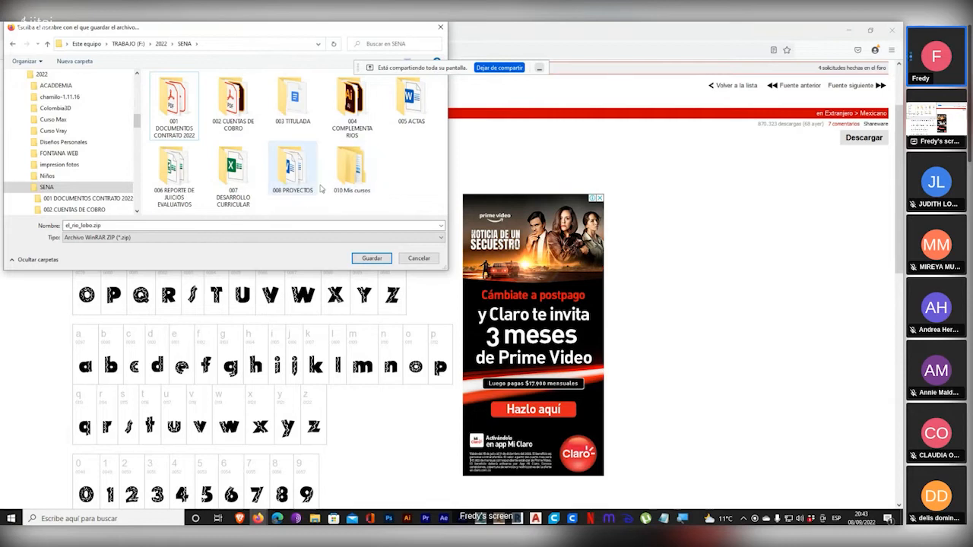
pyautogui.doubleClick(352, 99)
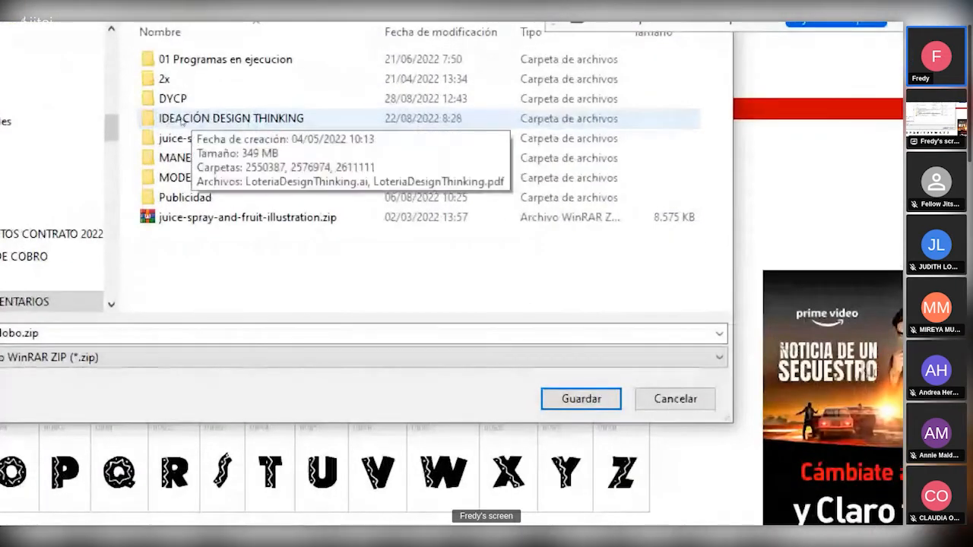
pyautogui.click(173, 120)
pyautogui.doubleClick(183, 120)
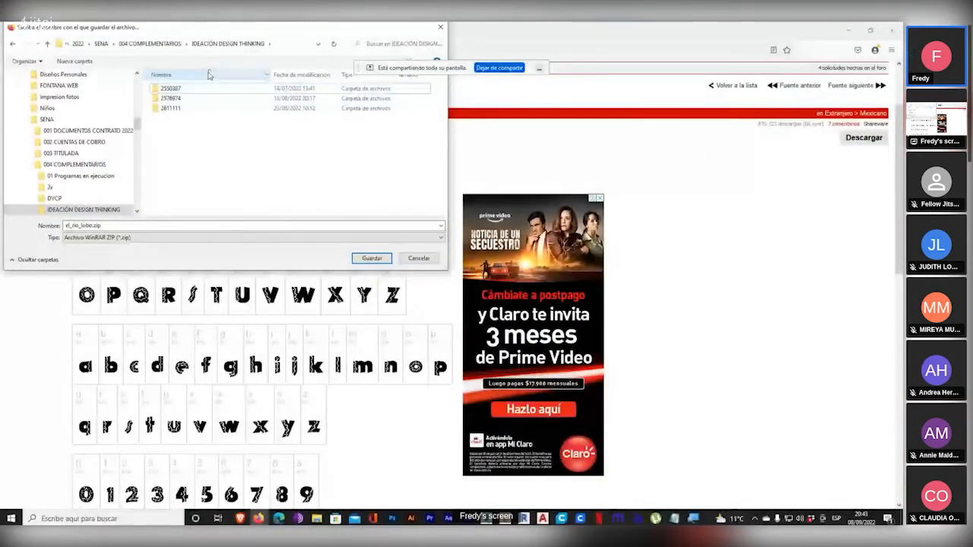
pyautogui.click(150, 43)
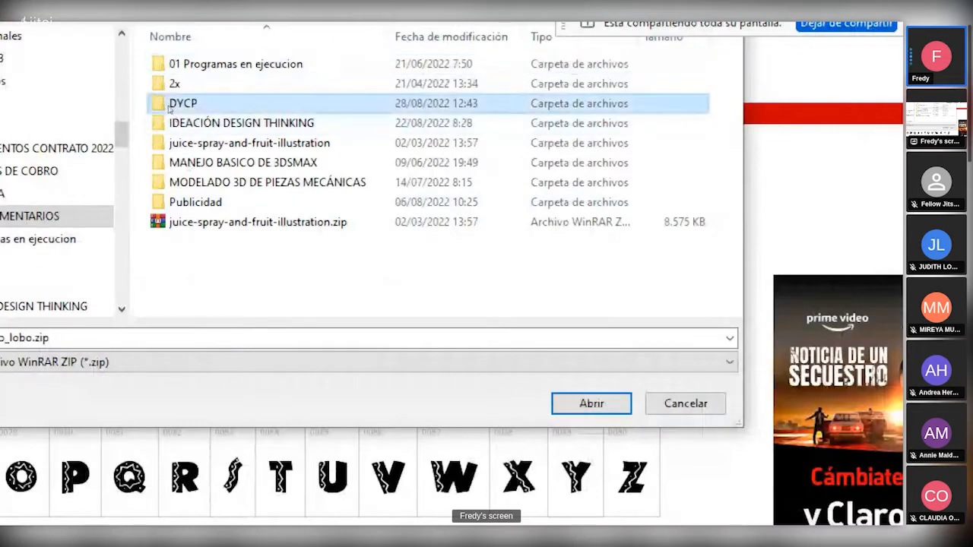
# - Create a folder named Fuentes inside DYCP > 4 Trimestre and open it as the save location
pyautogui.doubleClick(169, 106)
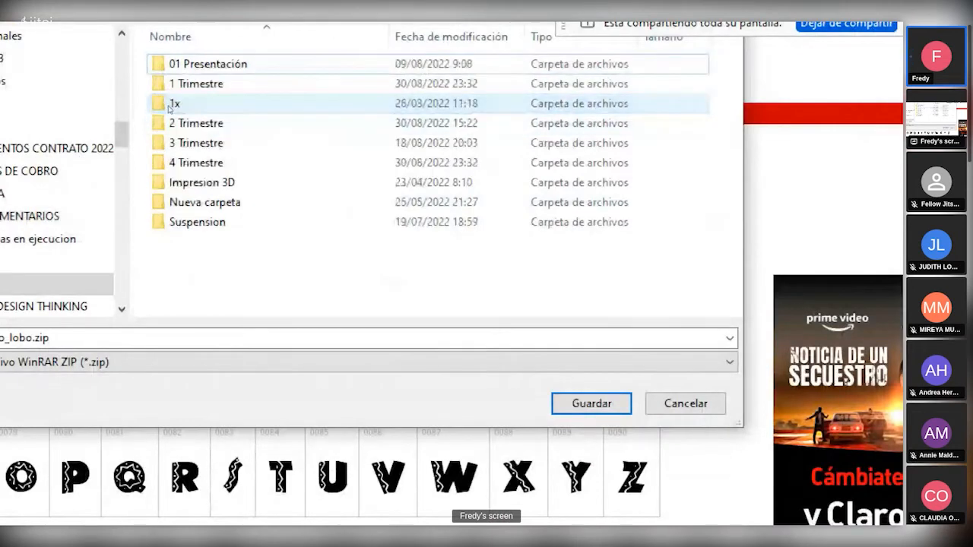
pyautogui.click(173, 160)
pyautogui.press('Return')
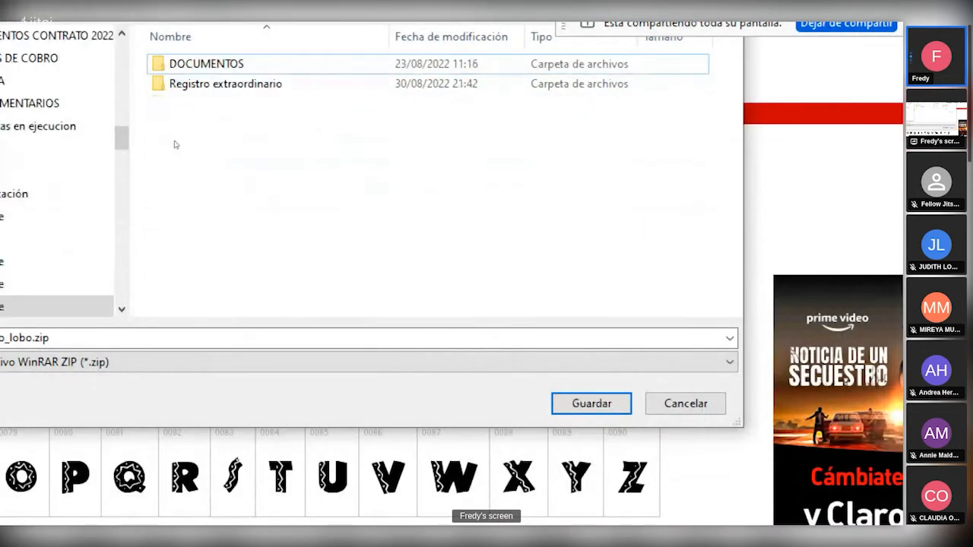
pyautogui.hotkey('ctrl', 'shift', 'n')
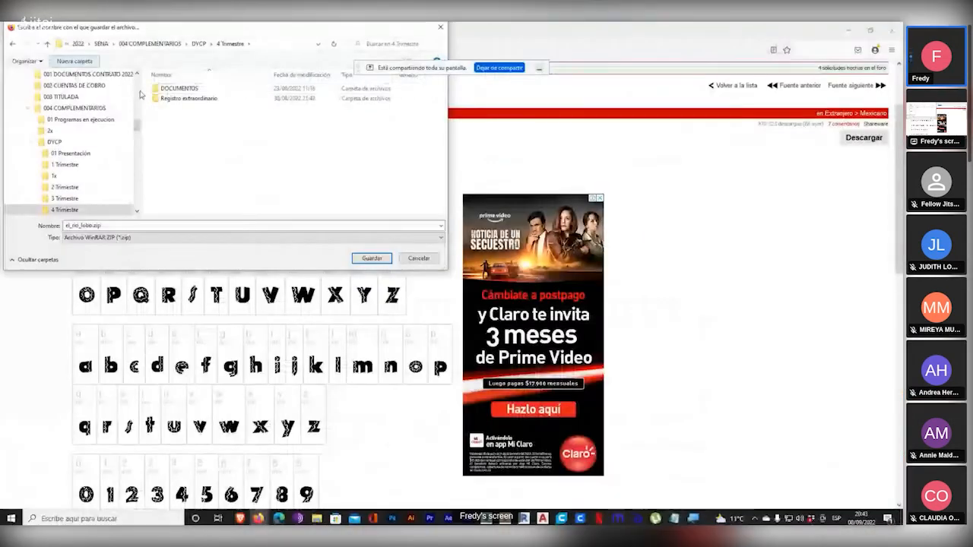
pyautogui.write('Fuentes')
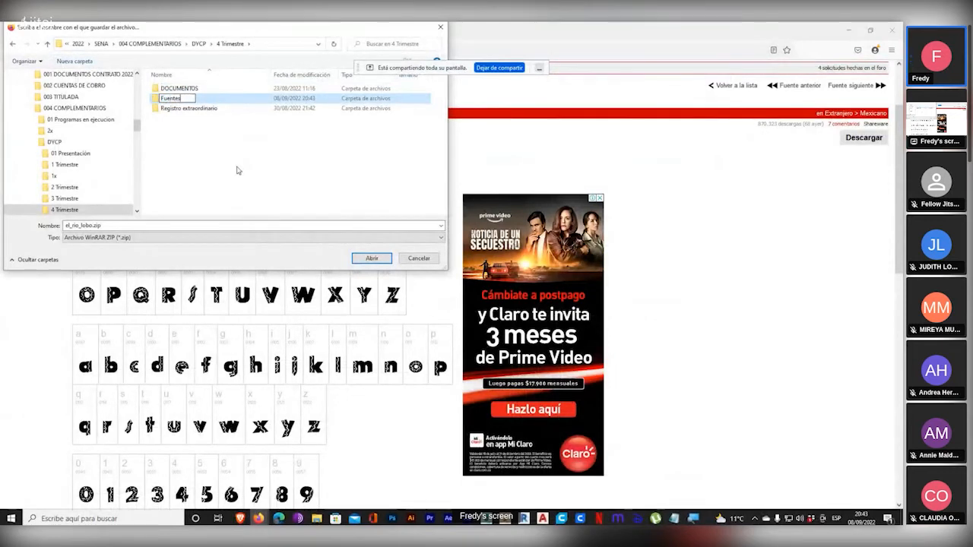
pyautogui.press('Return')
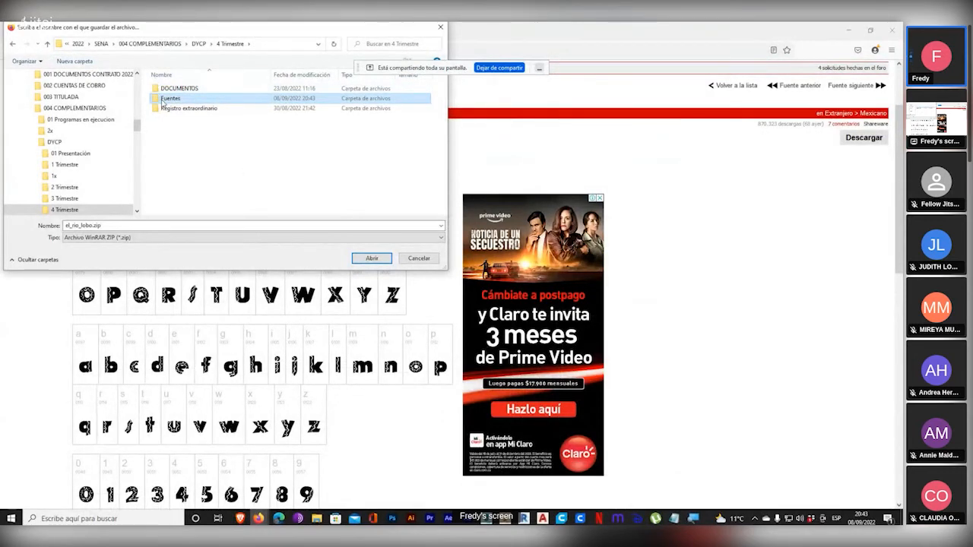
pyautogui.doubleClick(162, 101)
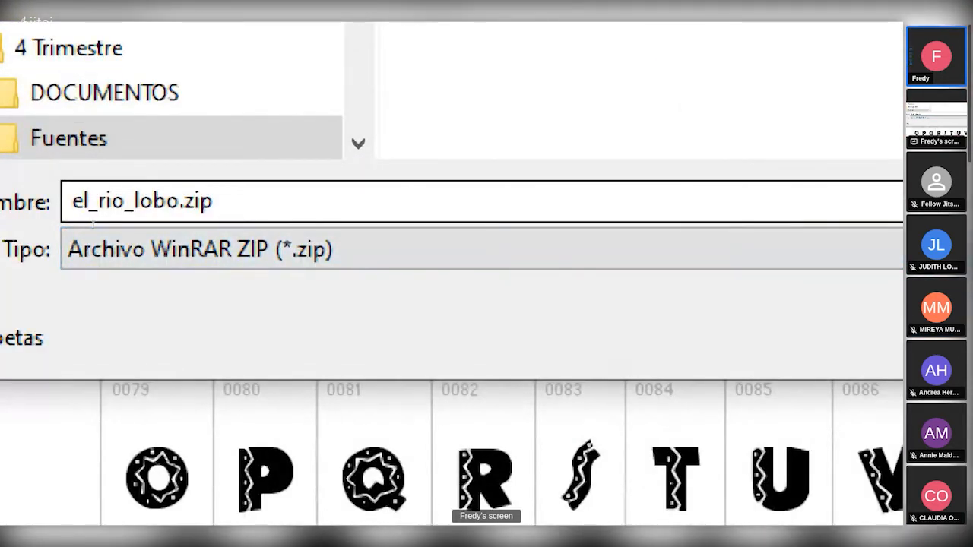
# - Highlight the zip extension in the file name and save the font as el_rio_lobo.zip in Fuentes
pyautogui.click(97, 221)
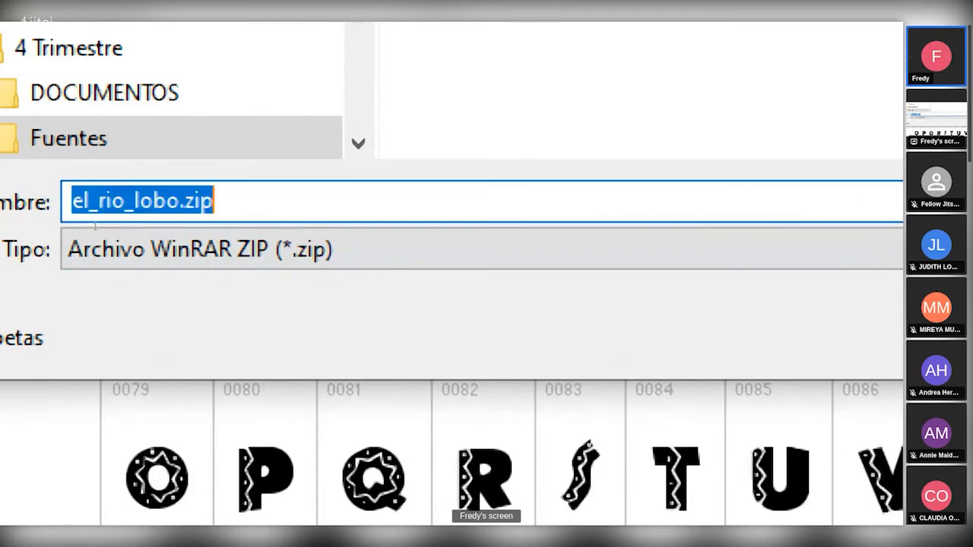
pyautogui.press('End')
pyautogui.doubleClick(99, 226)
pyautogui.moveTo(94, 227); pyautogui.dragTo(101, 226)
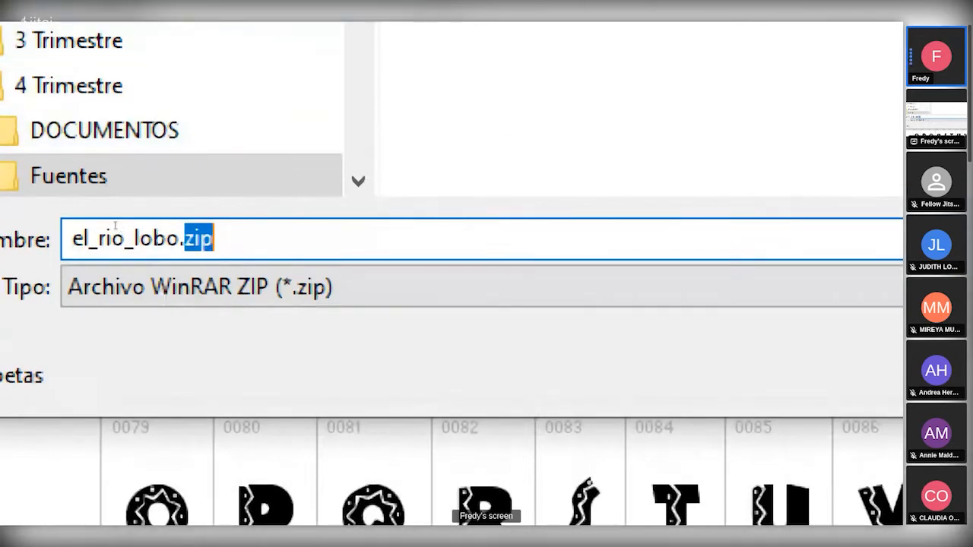
pyautogui.click(99, 227)
pyautogui.press('super+Escape')
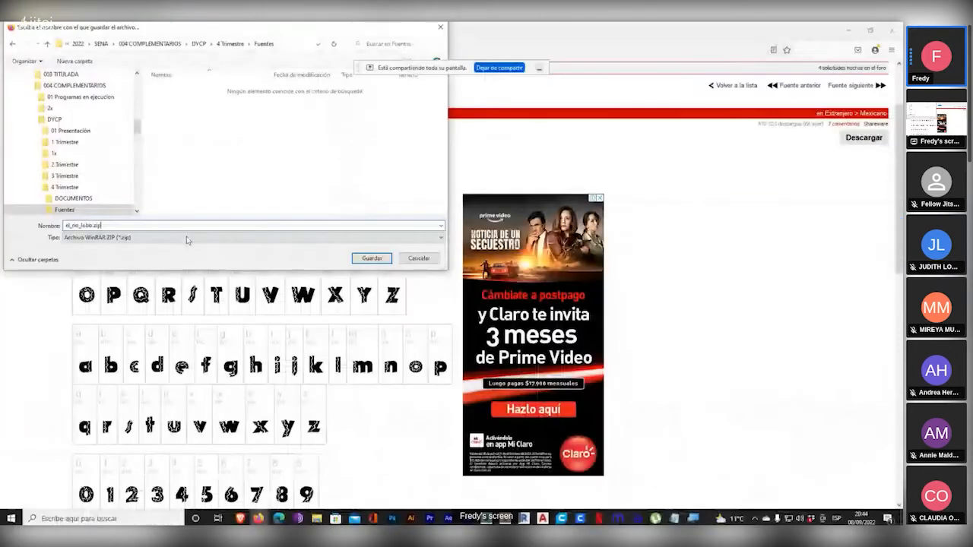
pyautogui.click(372, 258)
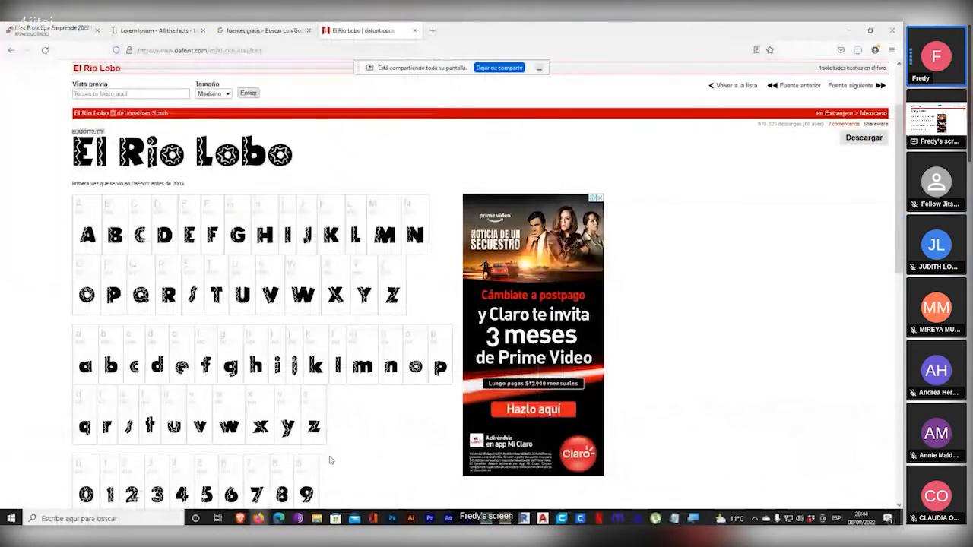
# - Switch to the Recordings window in File Explorer, move it aside and open the TRABAJO (F:) drive
pyautogui.moveTo(319, 518)
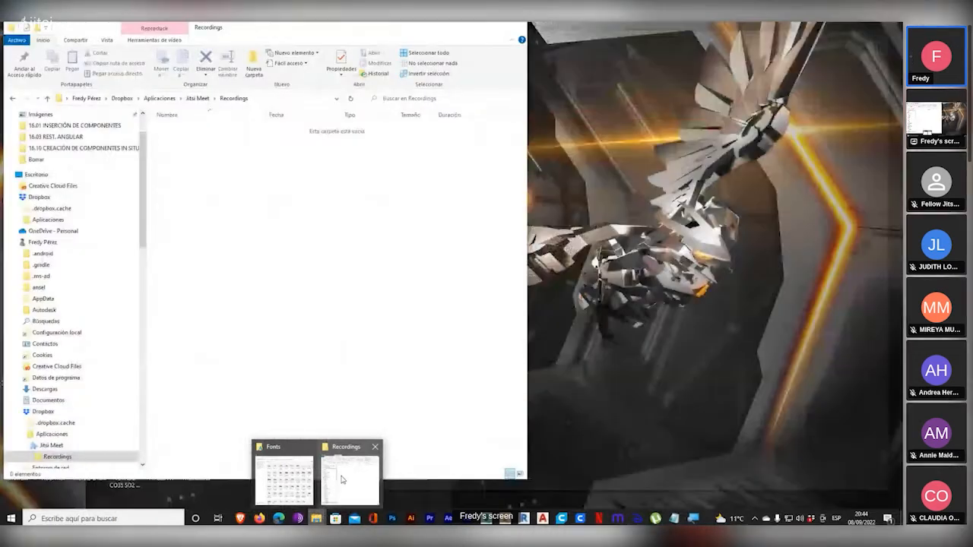
pyautogui.moveTo(307, 481)
pyautogui.click(350, 479)
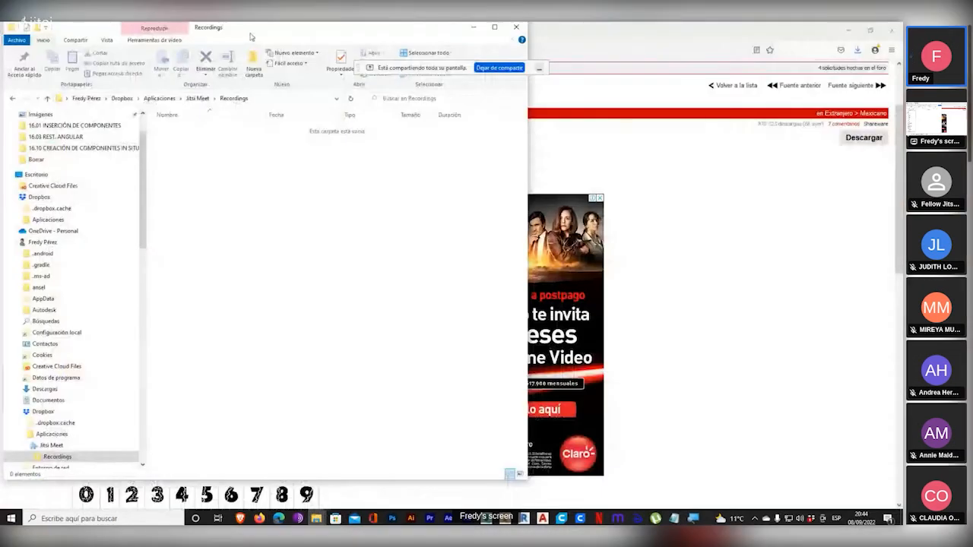
pyautogui.moveTo(267, 27); pyautogui.dragTo(447, 27)
pyautogui.click(193, 411)
pyautogui.scroll(-5, 228, 380)
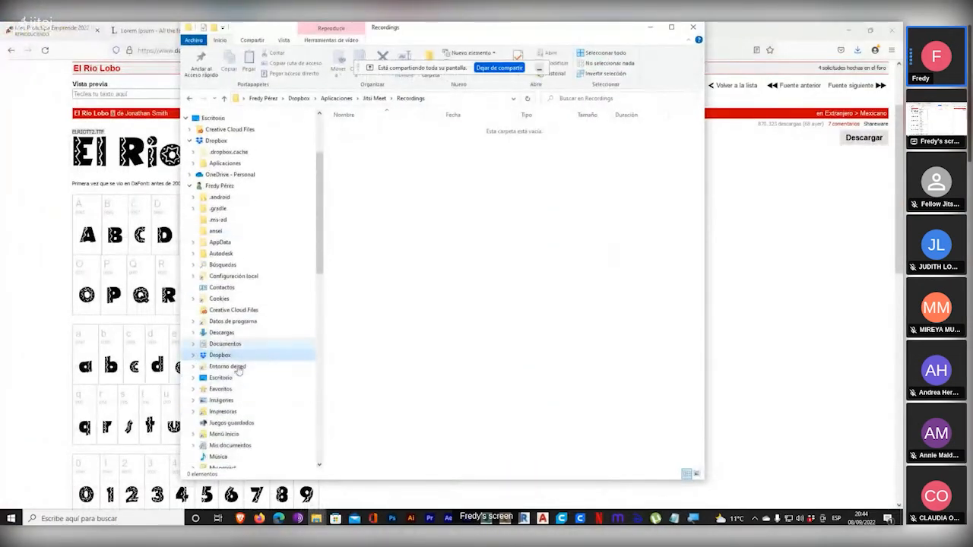
pyautogui.scroll(-5, 228, 411)
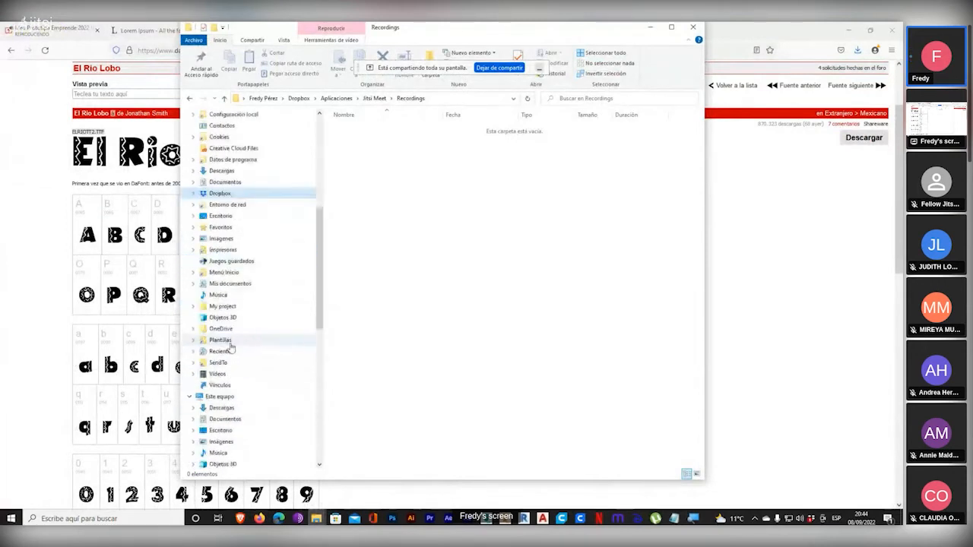
pyautogui.click(225, 340)
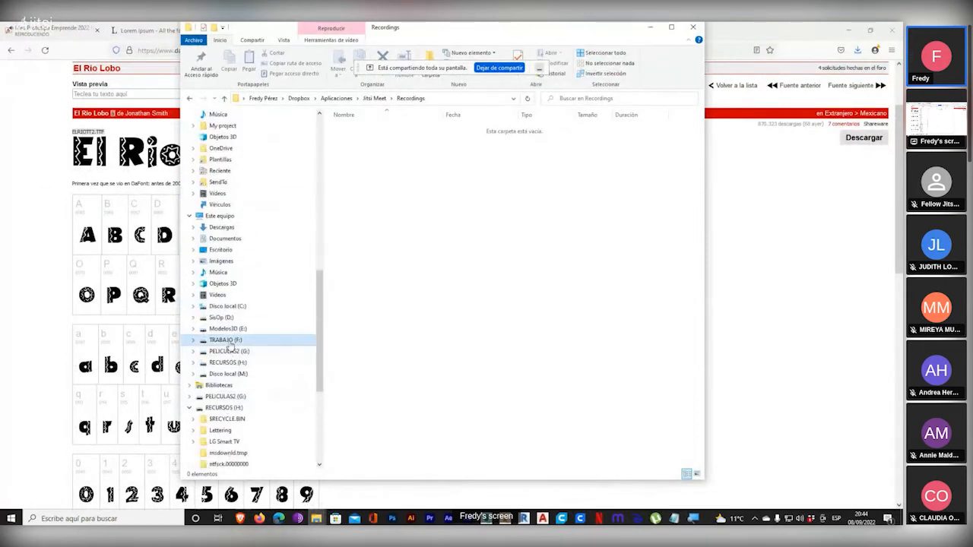
# - Browse to 2022 > SENA > 004 COMPLEMENTARIOS > DYCP > 4 Trimestre > Fuentes and select el_rio_lobo.zip
pyautogui.press('super+plus')
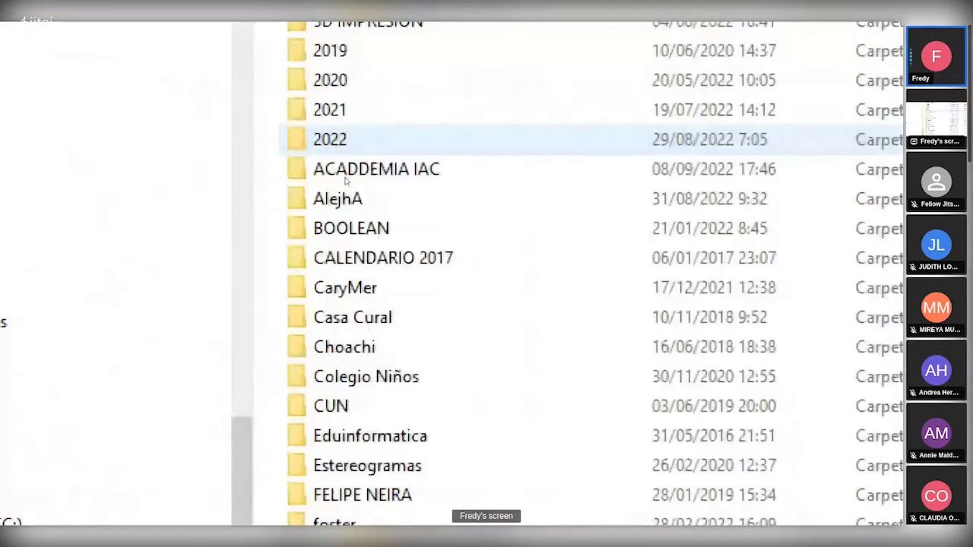
pyautogui.scroll(3, 417, 210)
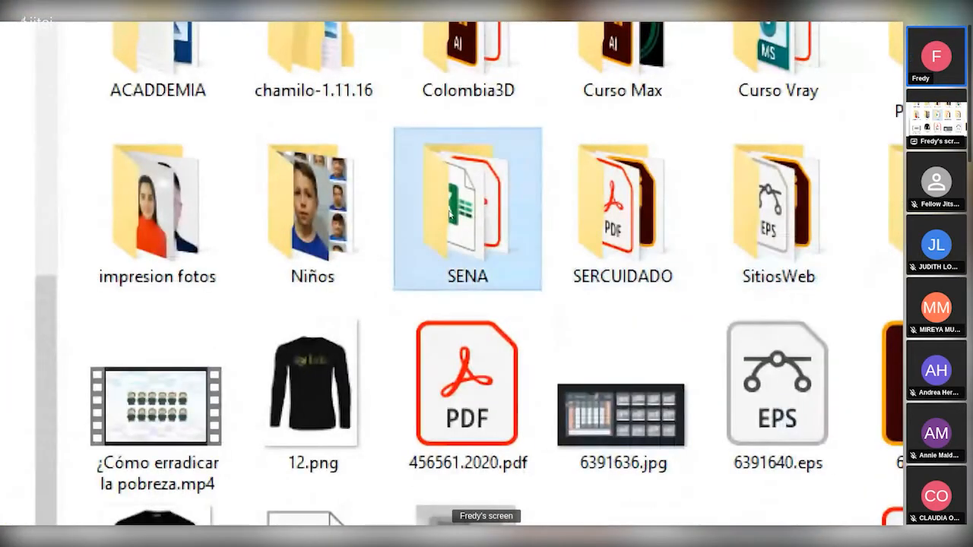
pyautogui.doubleClick(415, 235)
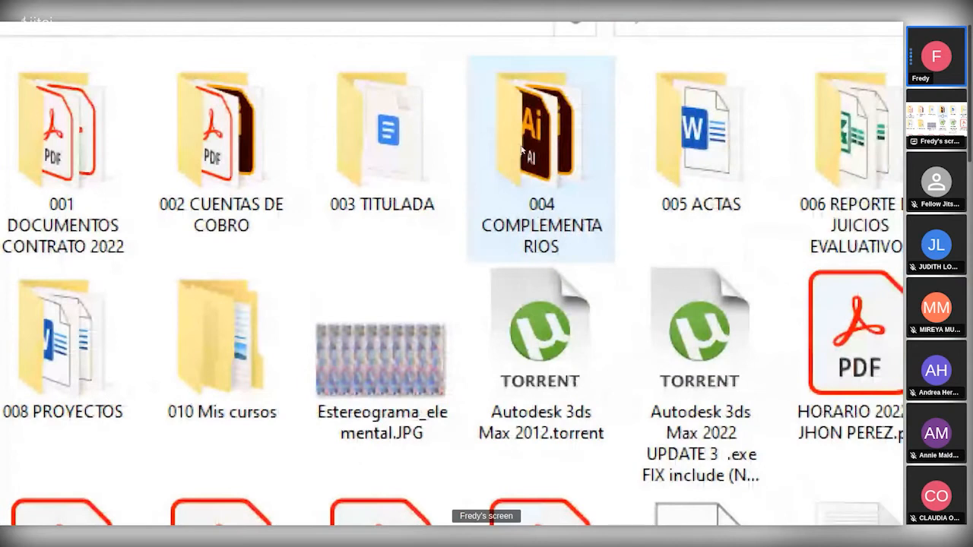
pyautogui.doubleClick(523, 152)
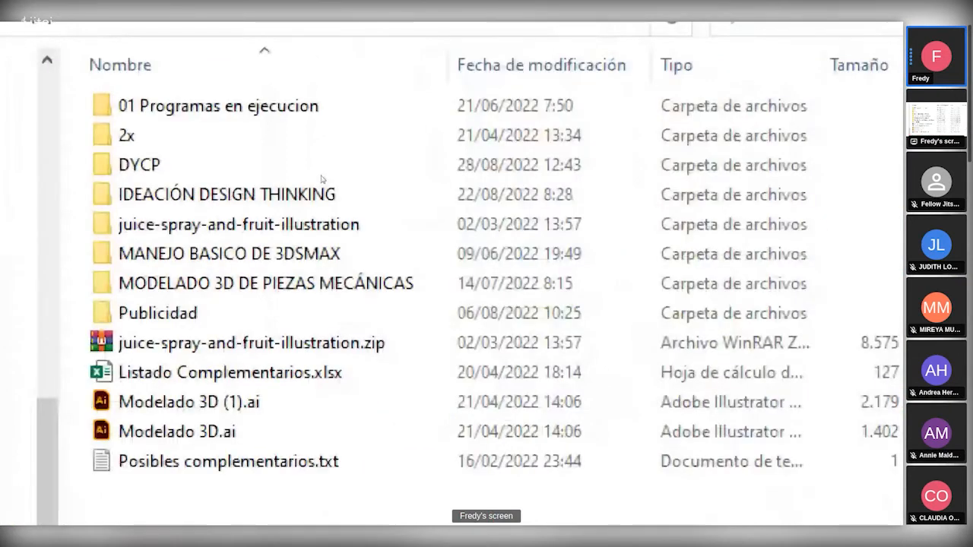
pyautogui.doubleClick(322, 187)
pyautogui.doubleClick(362, 183)
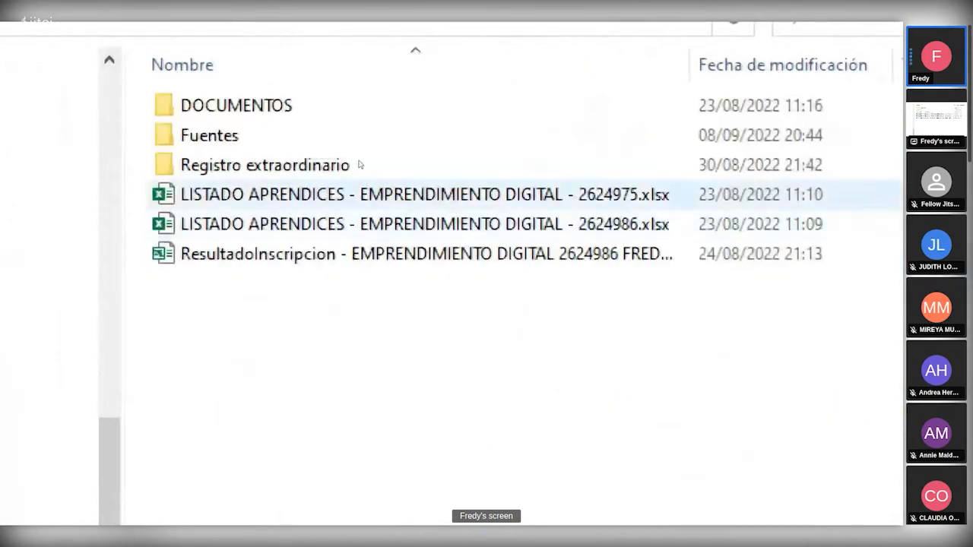
pyautogui.doubleClick(358, 136)
pyautogui.click(349, 116)
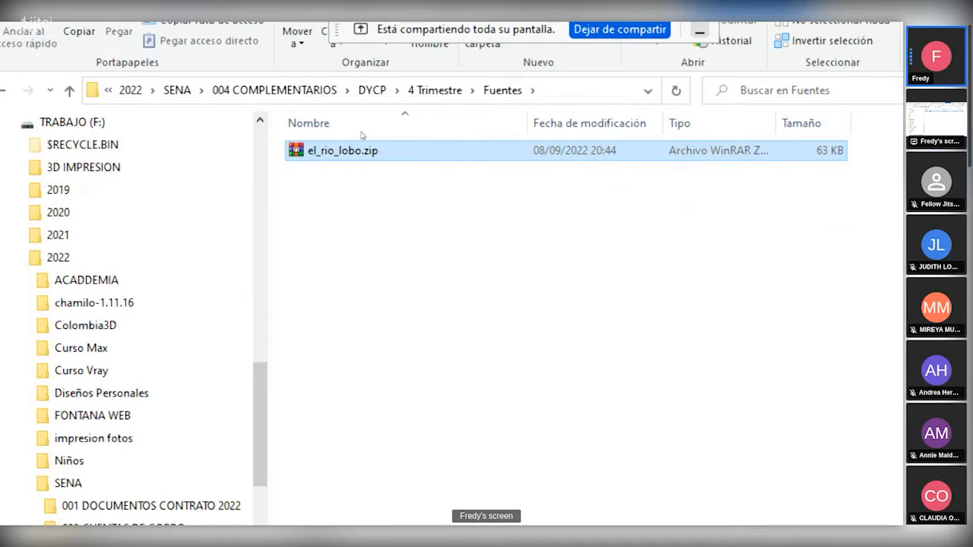
# - Inspect the contents of el_rio_lobo.zip in WinRAR, dismissing the trial notice, and close the archive
pyautogui.rightClick(347, 153)
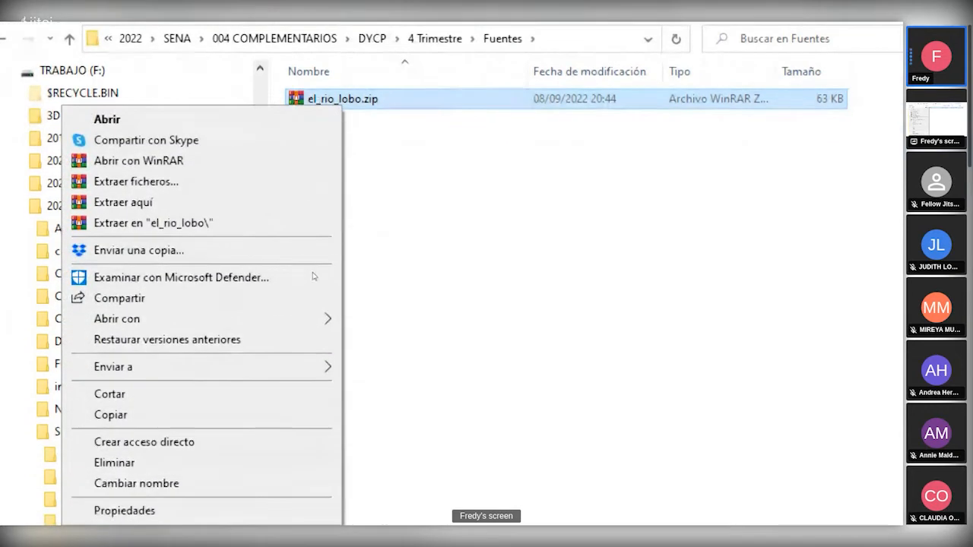
pyautogui.moveTo(319, 318)
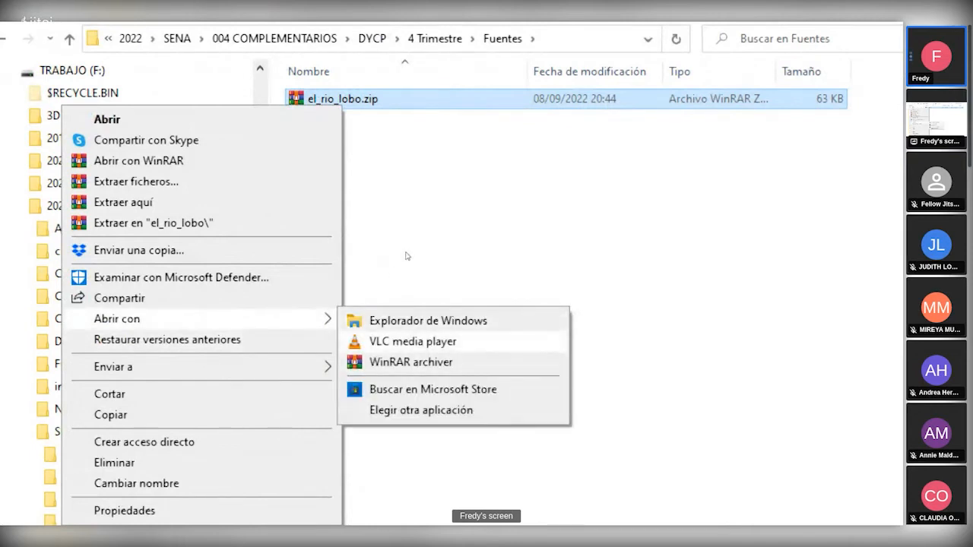
pyautogui.click(410, 362)
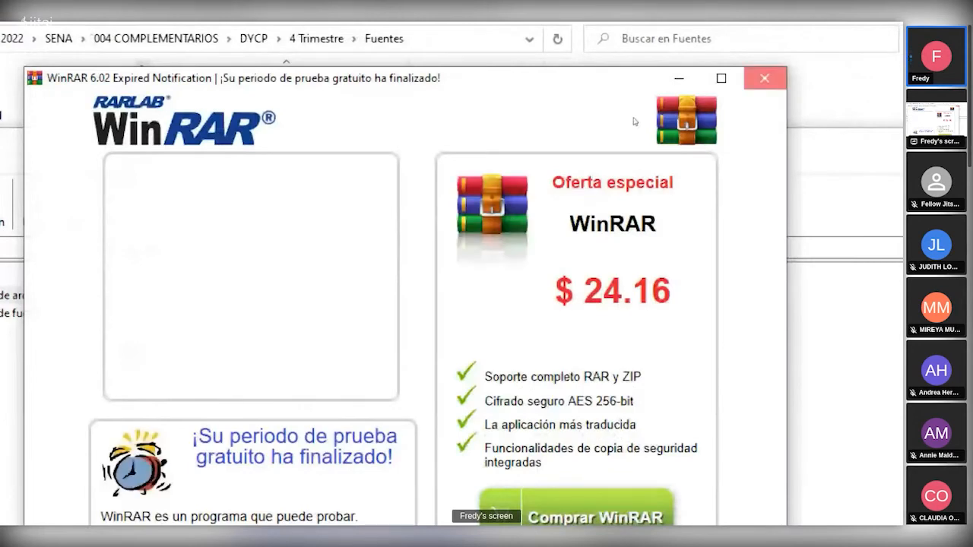
pyautogui.click(764, 79)
pyautogui.click(61, 313)
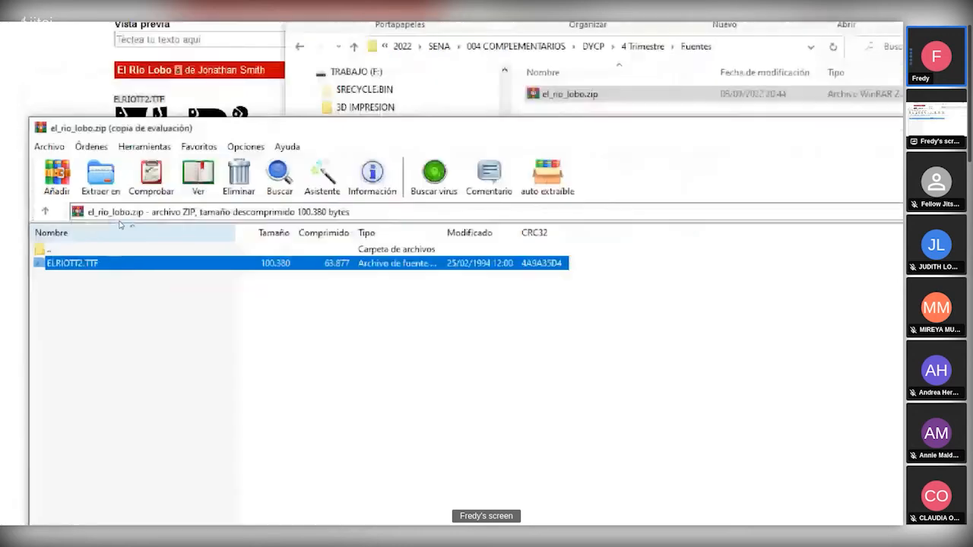
pyautogui.click(777, 149)
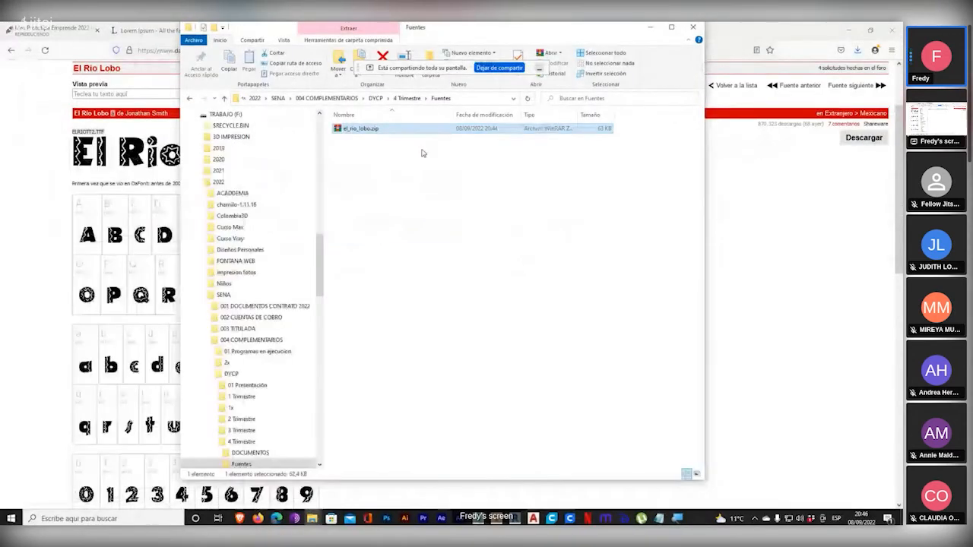
# - Extract el_rio_lobo.zip into its own el_rio_lobo folder inside Fuentes
pyautogui.moveTo(357, 136); pyautogui.dragTo(388, 169)
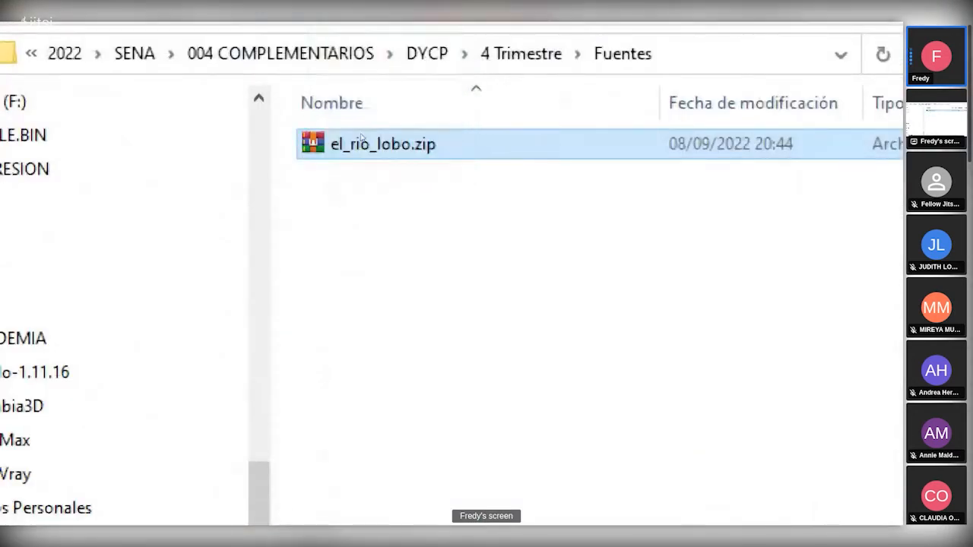
pyautogui.rightClick(358, 137)
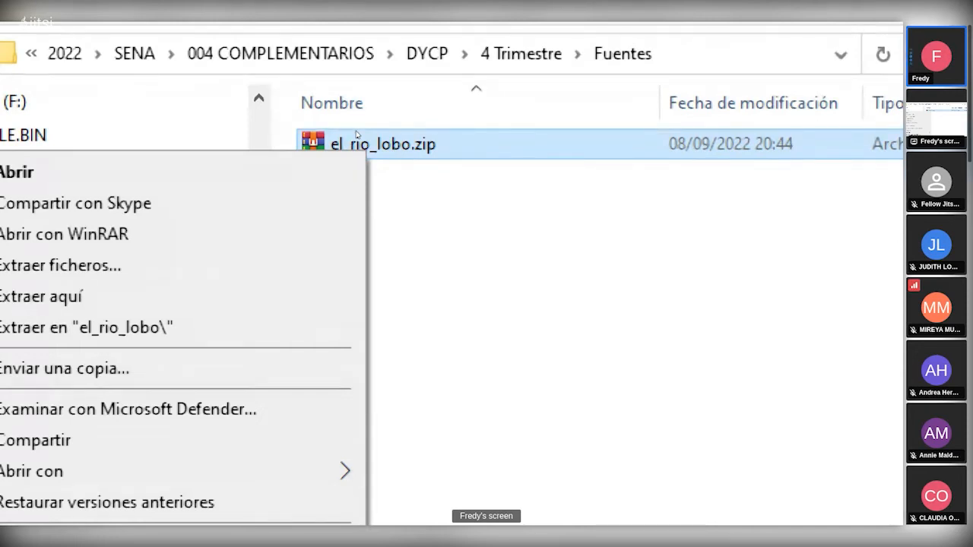
pyautogui.click(394, 153)
pyautogui.rightClick(356, 133)
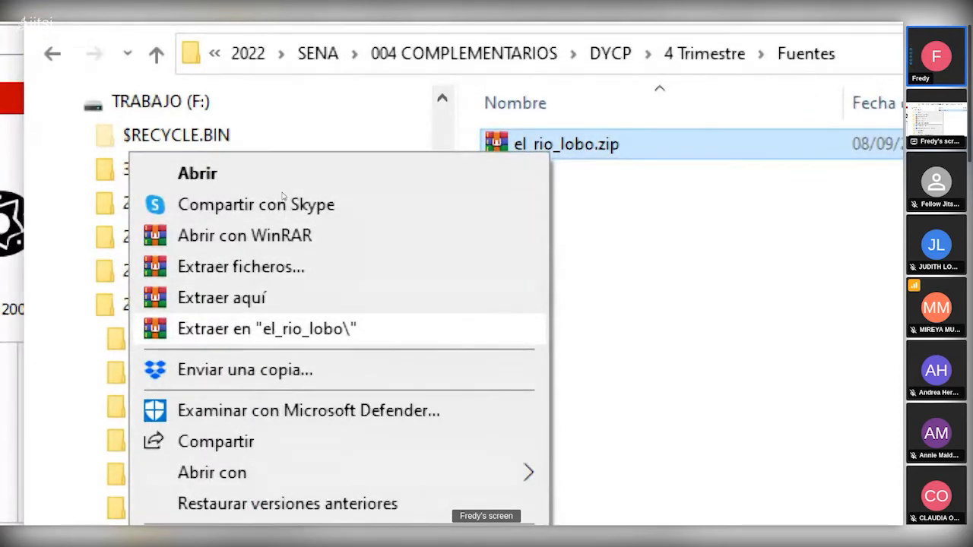
pyautogui.press('Return')
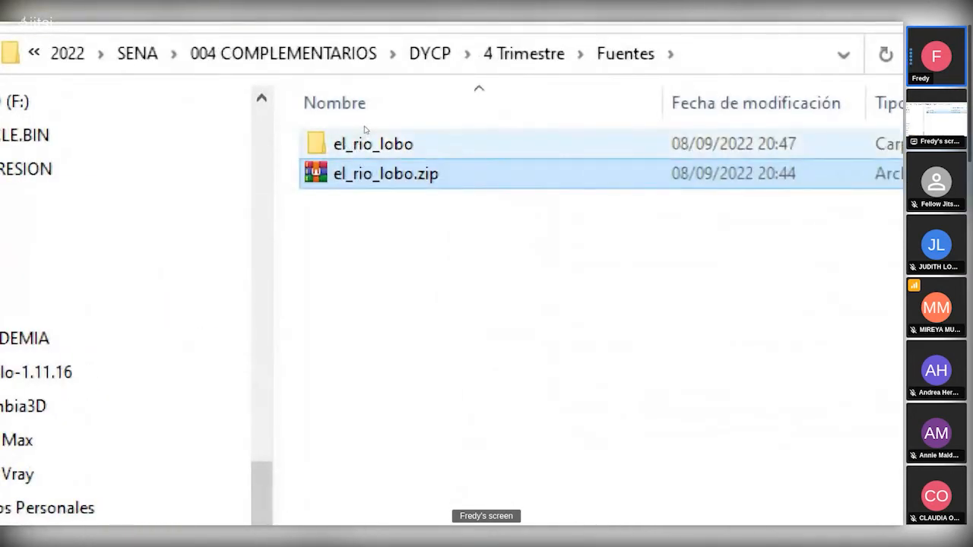
# - Open the extracted el_rio_lobo folder and select the font file ELRIOTT2.TTF
pyautogui.click(353, 132)
pyautogui.doubleClick(354, 135)
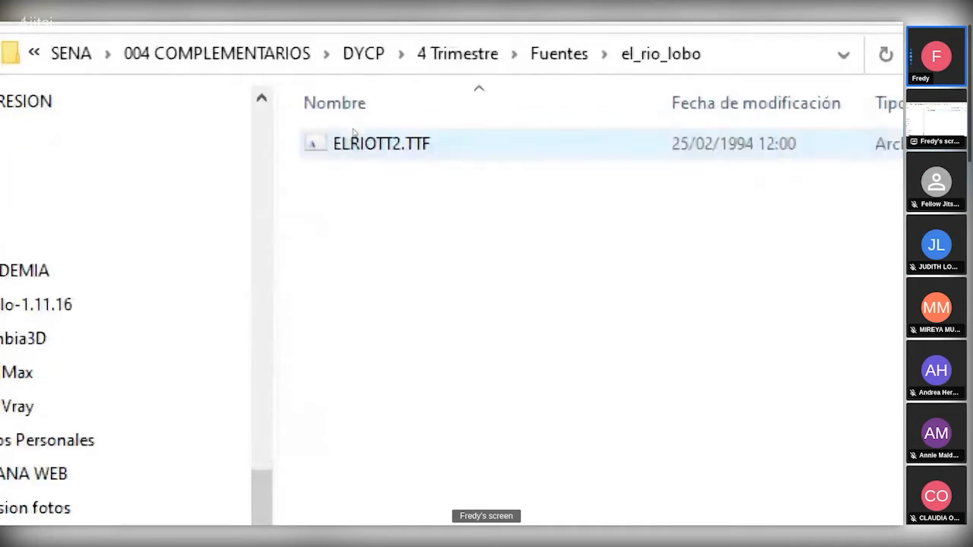
pyautogui.click(350, 149)
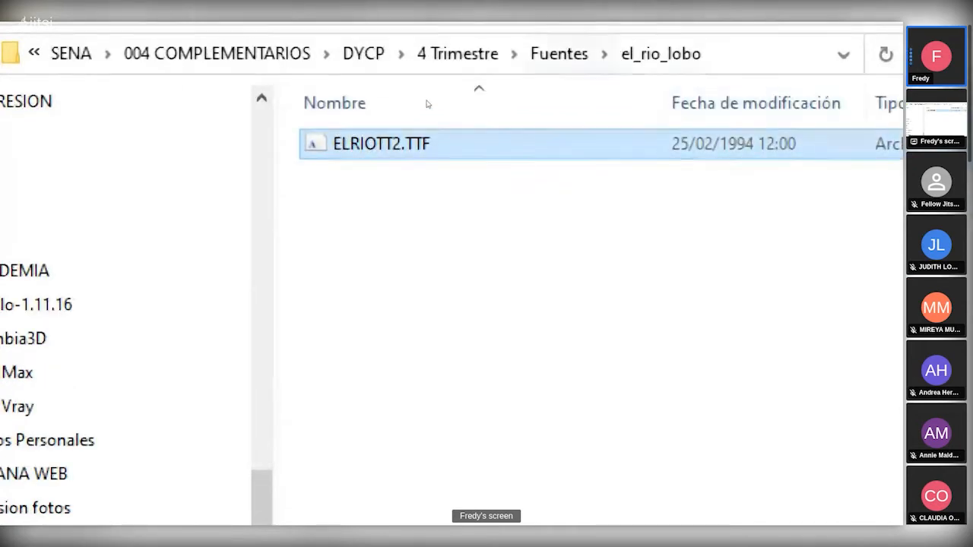
# - Go back up to 4 Trimestre, review the archive in Fuentes and reopen the el_rio_lobo folder
pyautogui.click(559, 53)
pyautogui.hotkey('alt', 'Up')
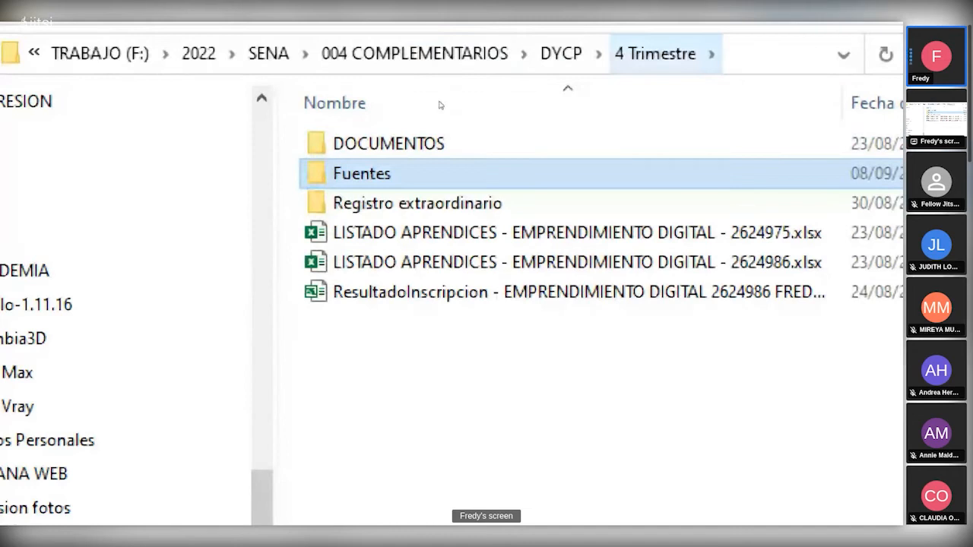
pyautogui.doubleClick(362, 174)
pyautogui.click(338, 170)
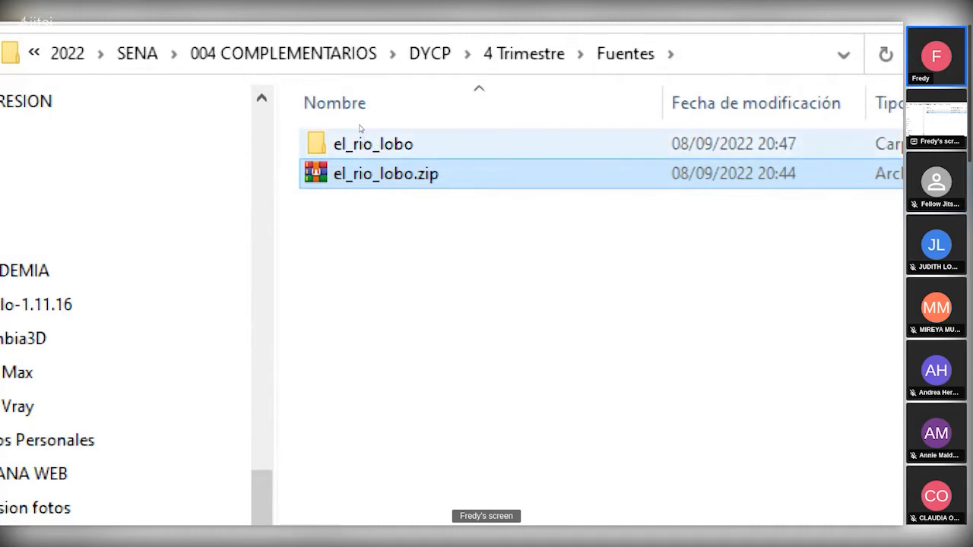
pyautogui.doubleClick(360, 131)
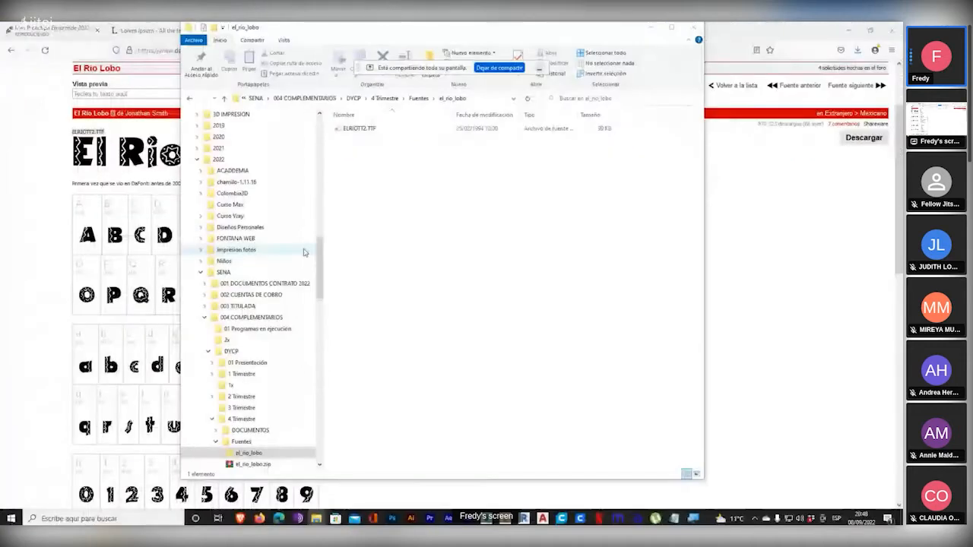
# - Step back through the folder history from el_rio_lobo to the Aplicaciones folder in Dropbox
pyautogui.click(189, 99)
pyautogui.click(189, 99)
pyautogui.hotkey('alt', 'Right')
pyautogui.hotkey('alt', 'Right')
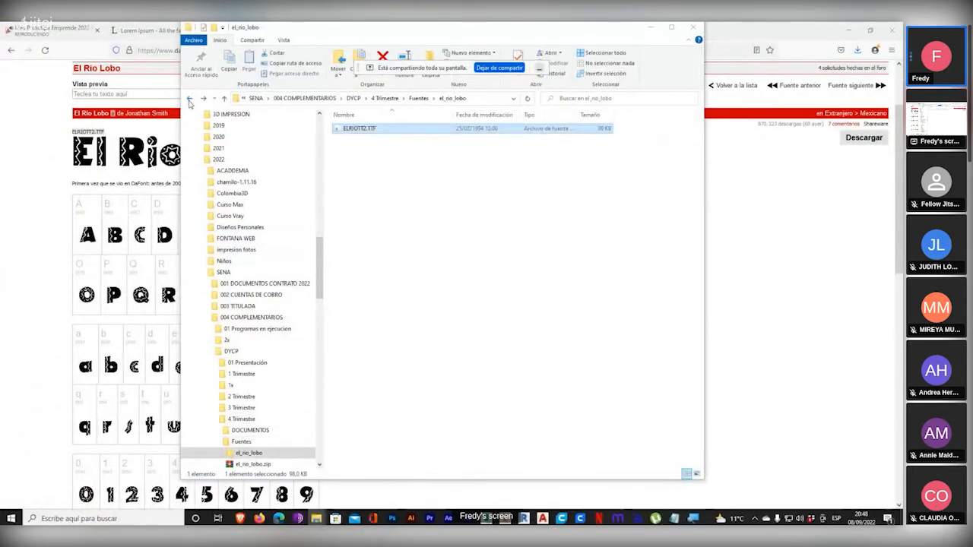
pyautogui.click(190, 99)
pyautogui.click(190, 99)
pyautogui.click(189, 99)
pyautogui.click(190, 99)
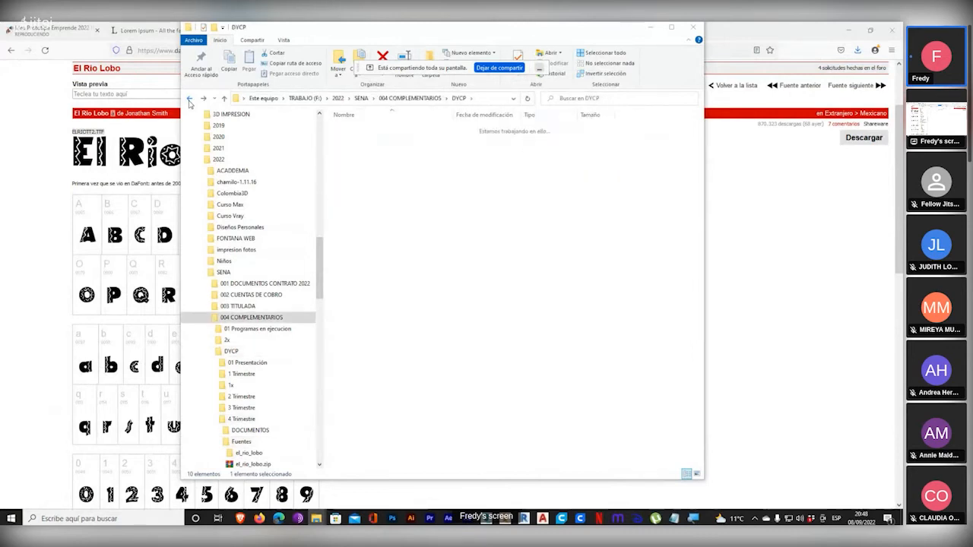
pyautogui.click(190, 99)
pyautogui.click(189, 99)
pyautogui.click(190, 99)
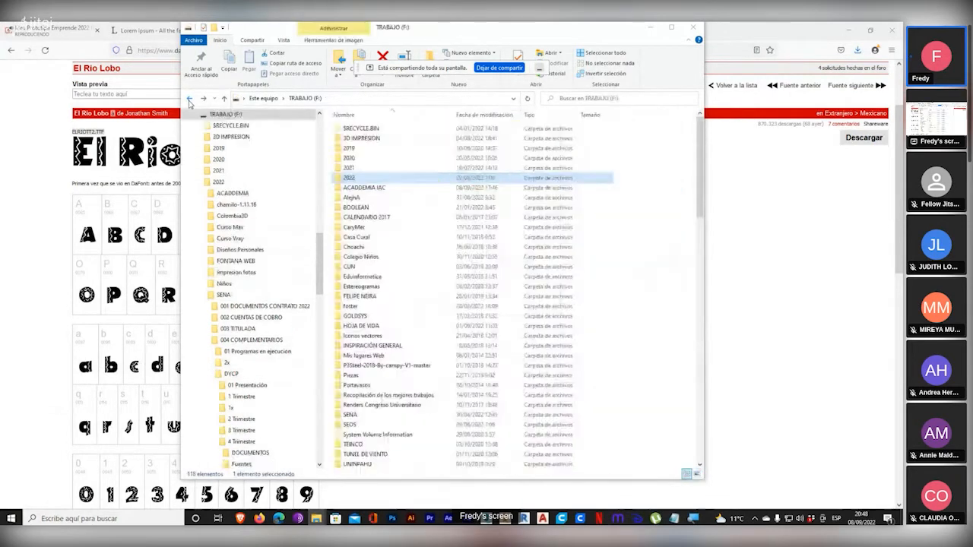
pyautogui.click(190, 99)
pyautogui.click(190, 99)
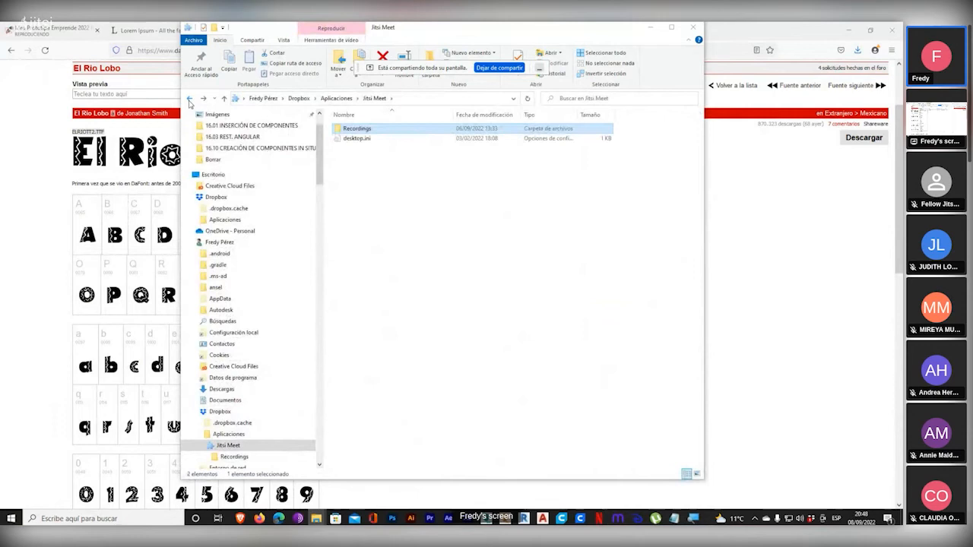
pyautogui.click(189, 99)
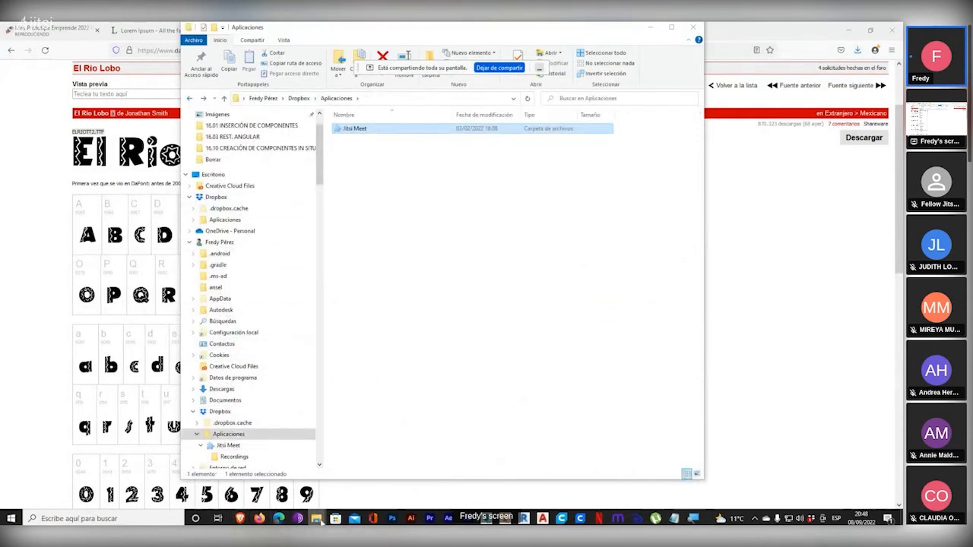
# - Switch to the Fonts window, reach the installed fonts again through the Control Panel's Fuentes entry, and close that window
pyautogui.moveTo(316, 517)
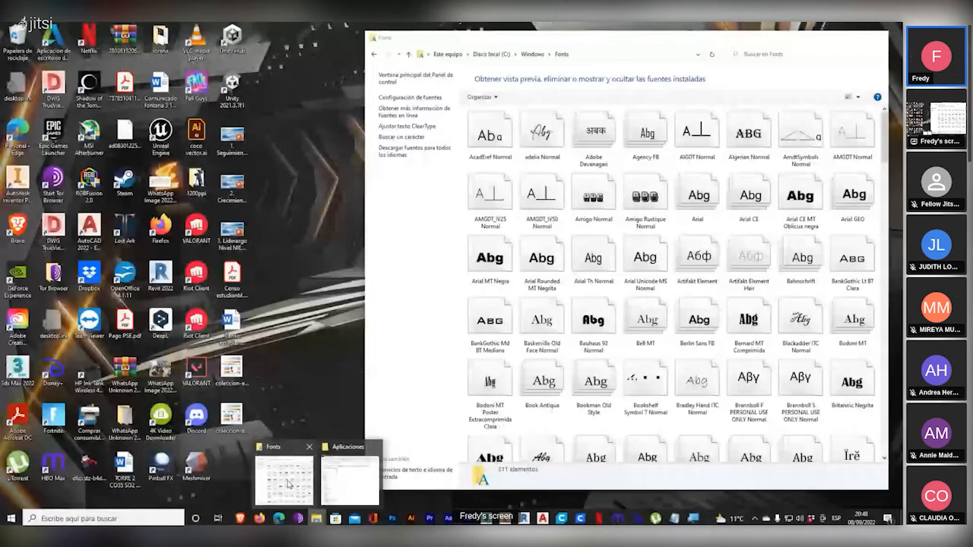
pyautogui.click(288, 484)
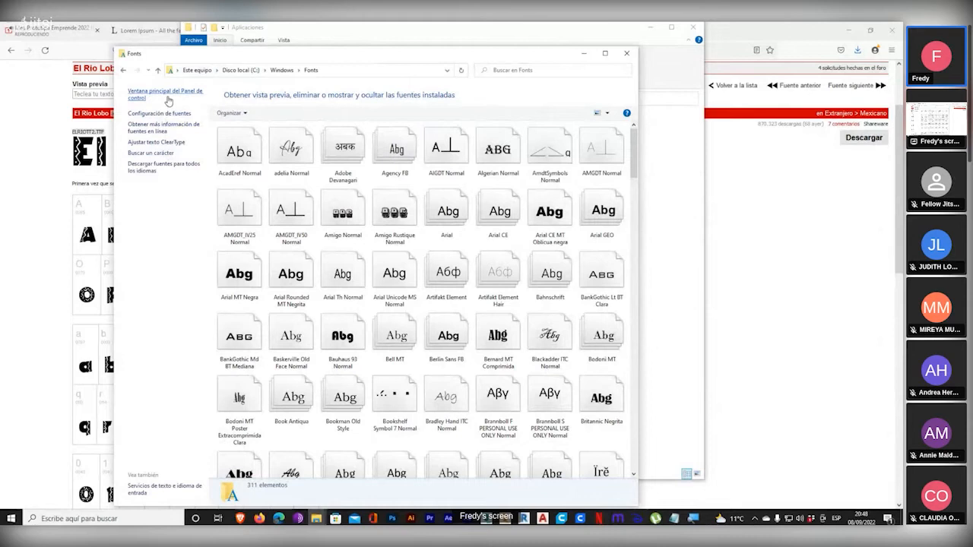
pyautogui.click(168, 93)
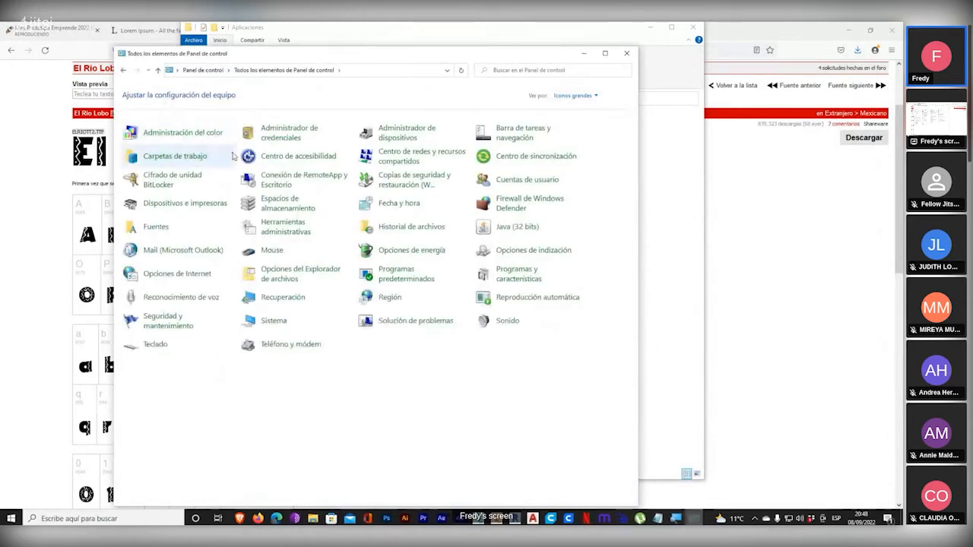
pyautogui.click(156, 226)
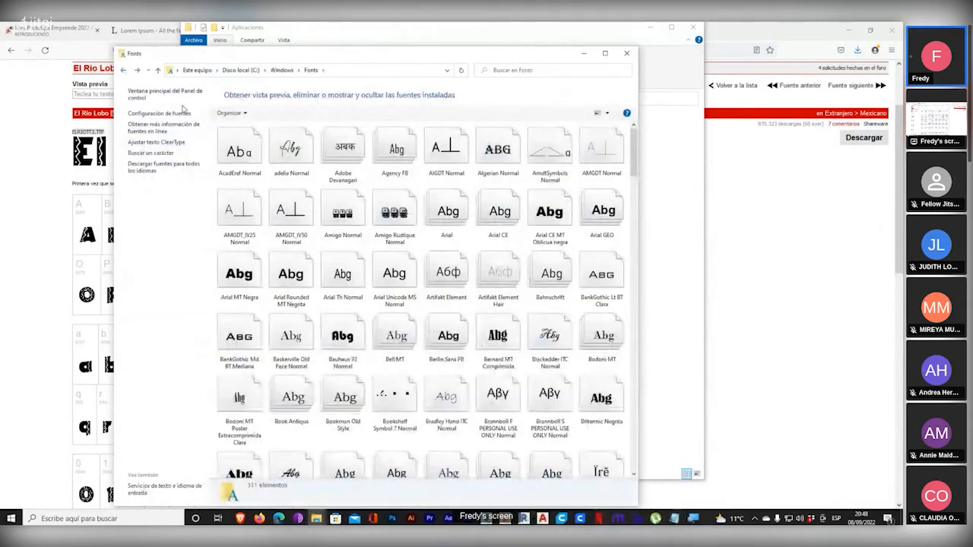
pyautogui.click(627, 53)
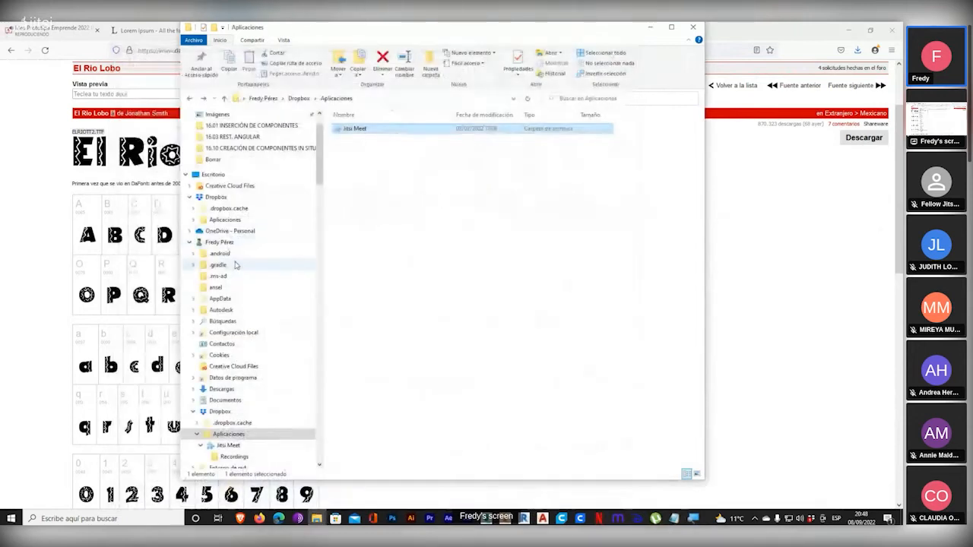
# - Open the Fonts folder inside Windows on Disco local (C:)
pyautogui.scroll(-4, 228, 305)
pyautogui.scroll(-8, 219, 354)
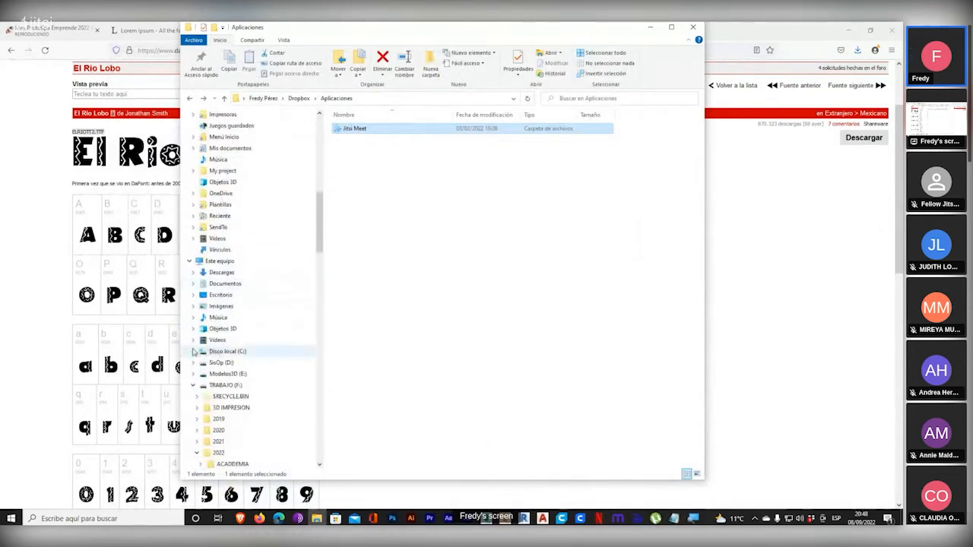
pyautogui.click(194, 352)
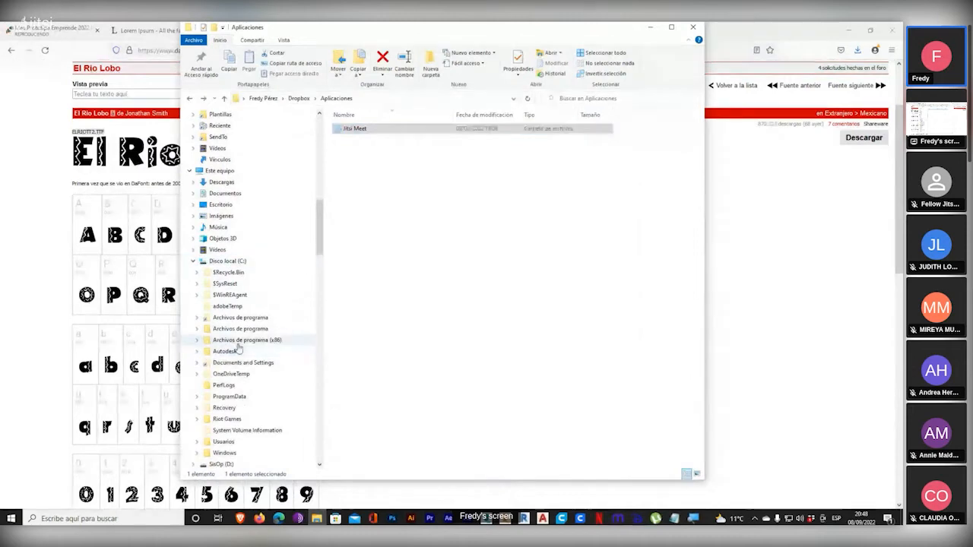
pyautogui.click(195, 454)
pyautogui.click(231, 372)
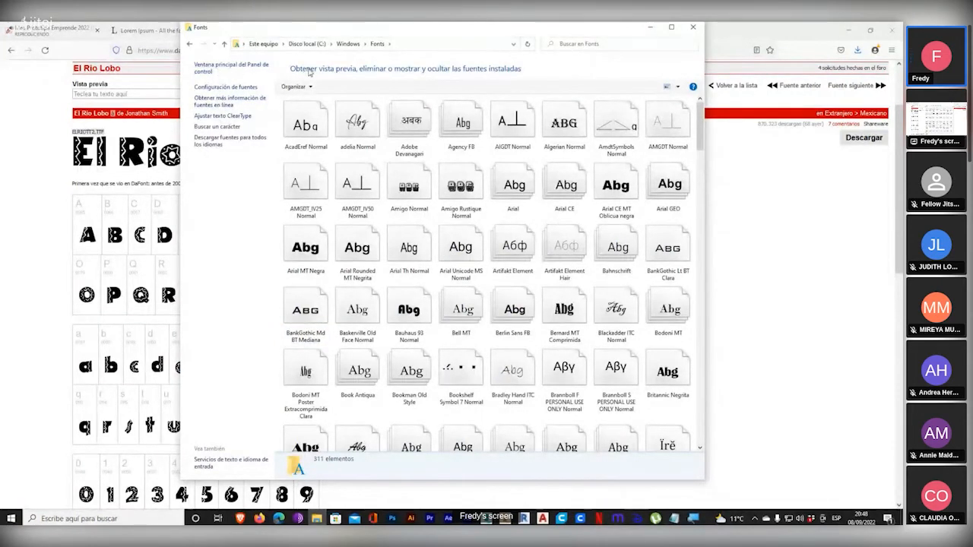
# - Show the menu bar in the Fonts window
pyautogui.click(293, 87)
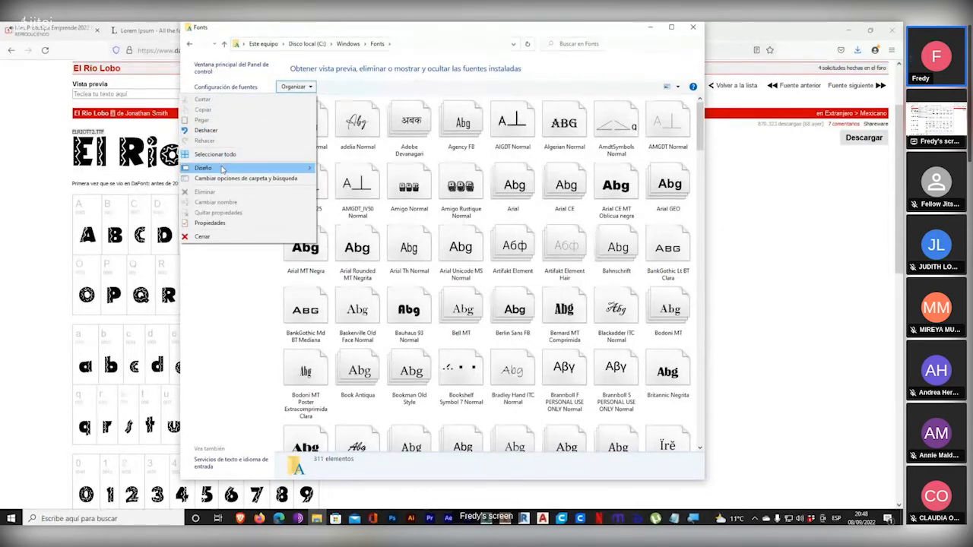
pyautogui.moveTo(223, 168)
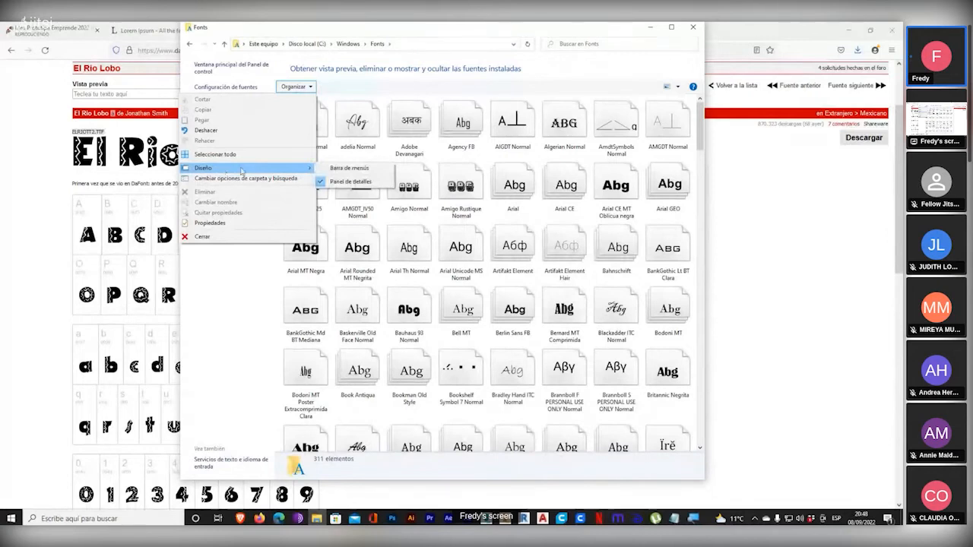
pyautogui.click(337, 169)
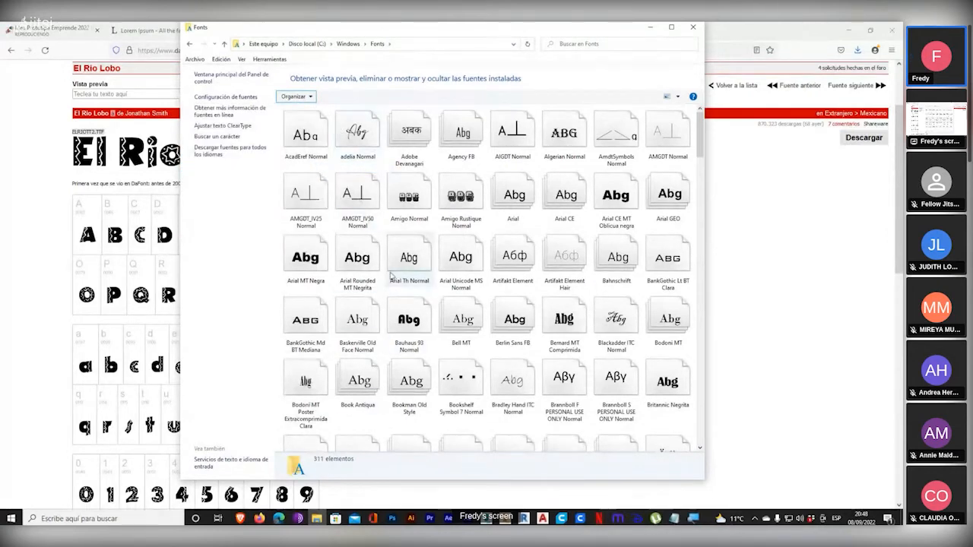
# - Display the installed fonts in the Detalles view and widen the Fonts window to fit the columns
pyautogui.click(514, 259)
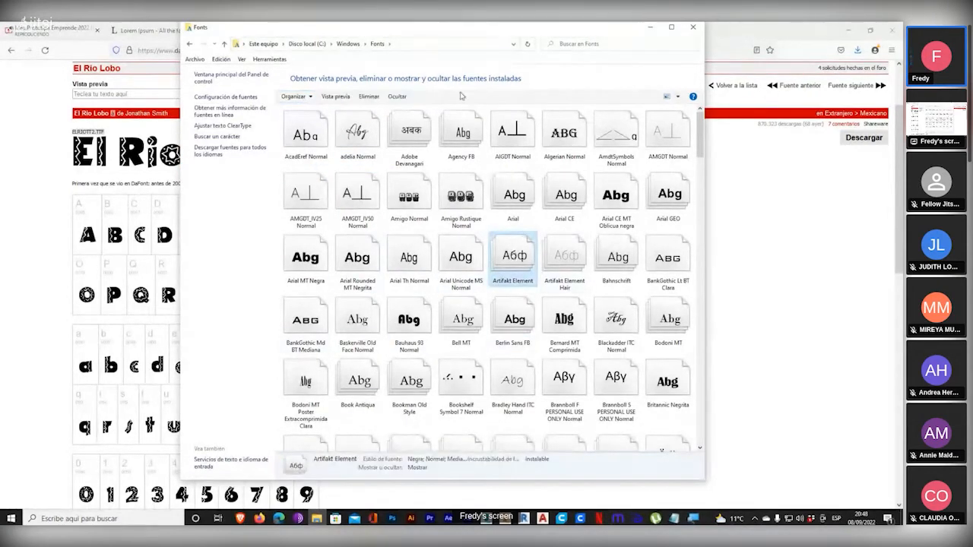
pyautogui.click(678, 97)
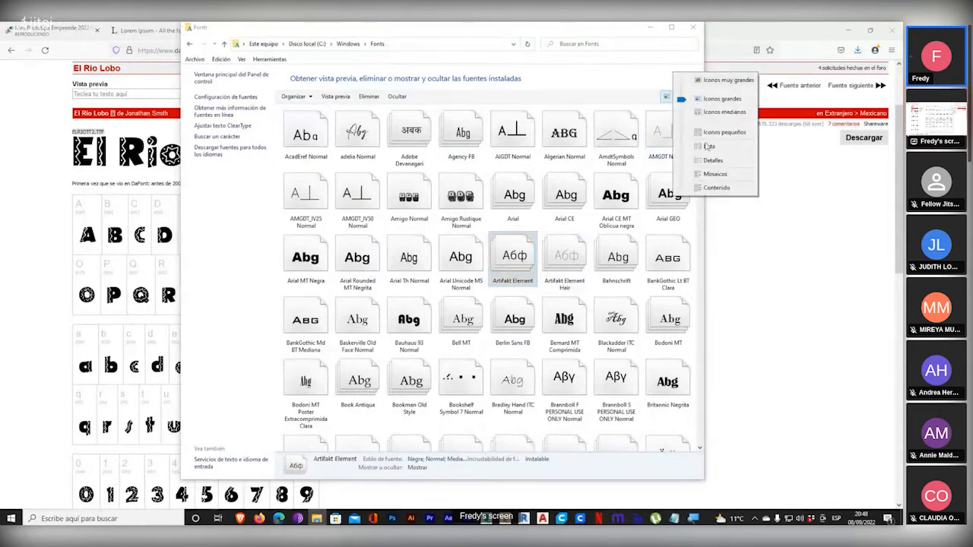
pyautogui.click(709, 163)
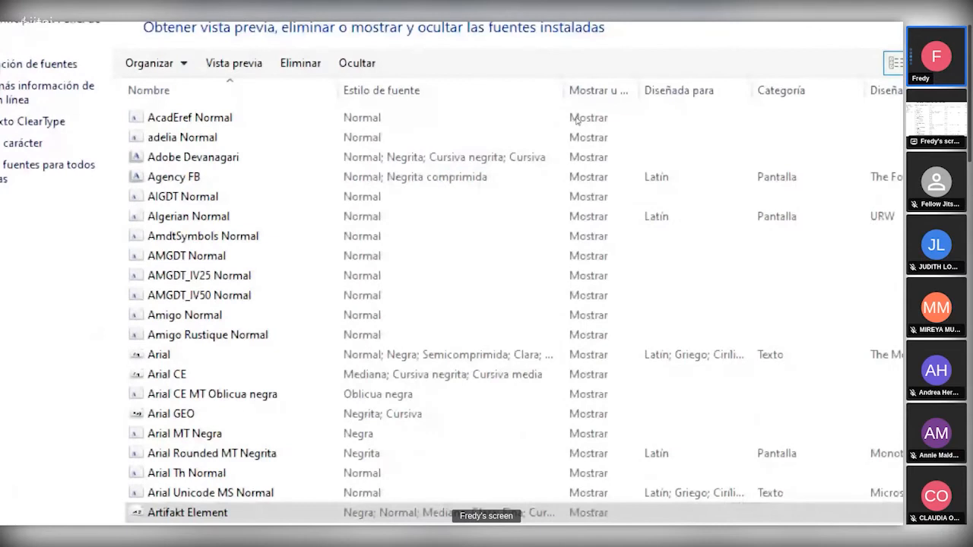
pyautogui.moveTo(706, 173); pyautogui.dragTo(900, 174)
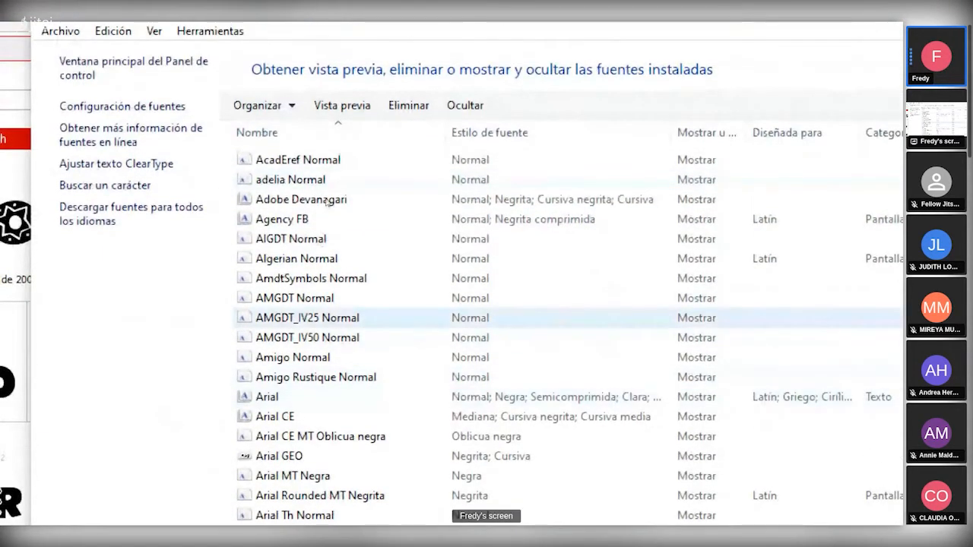
# - Examine the list of installed fonts, comparing their names, styles and categories
pyautogui.scroll(-9, 326, 202)
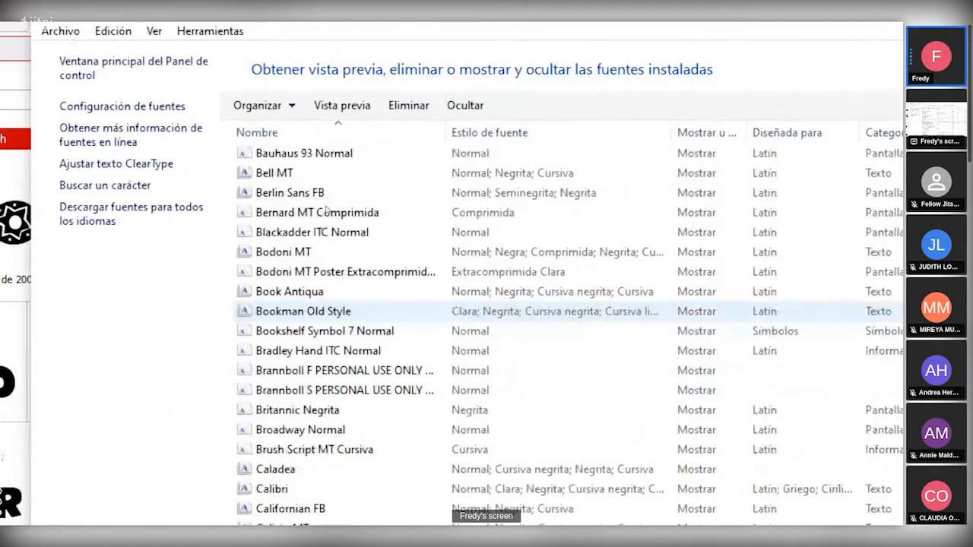
pyautogui.scroll(-10, 327, 209)
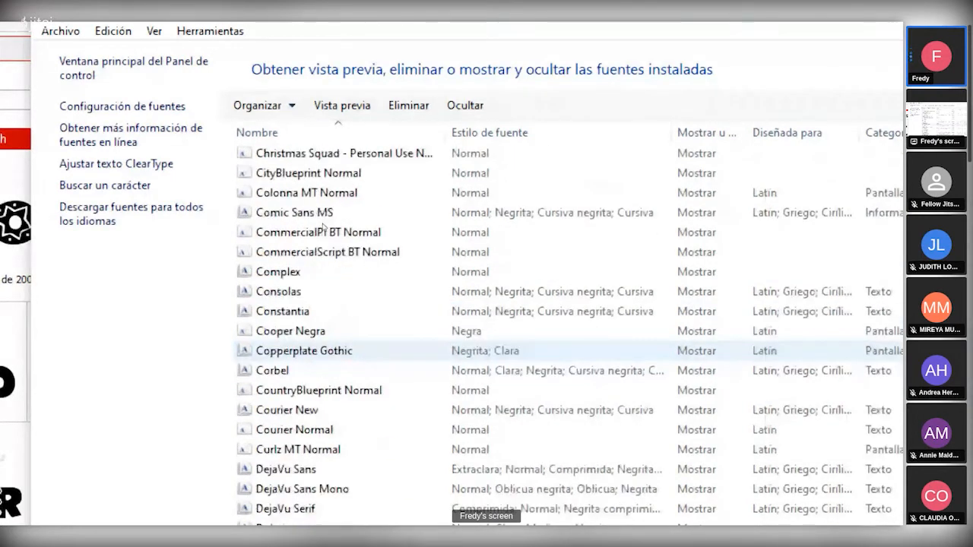
pyautogui.scroll(-8, 323, 227)
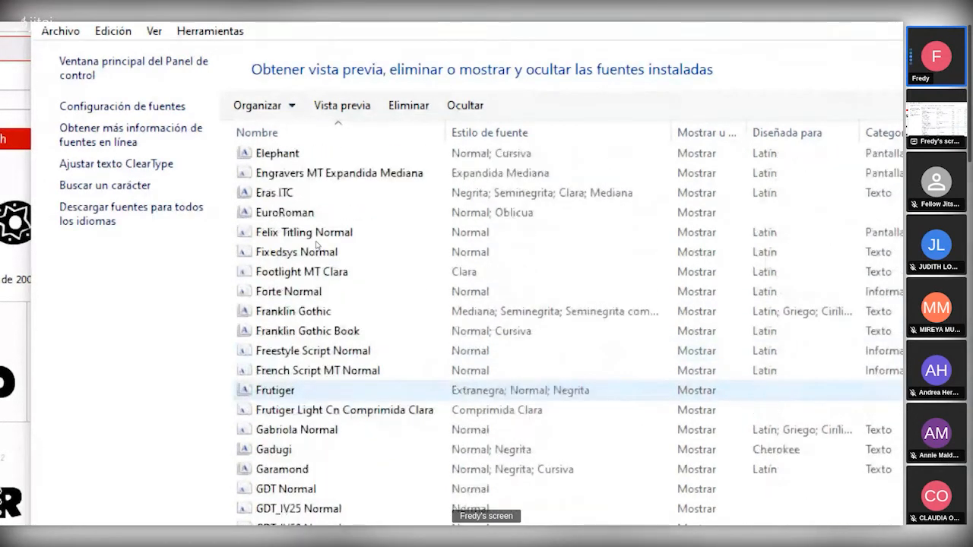
pyautogui.scroll(-6, 320, 248)
pyautogui.scroll(-5, 322, 251)
pyautogui.scroll(-5, 321, 251)
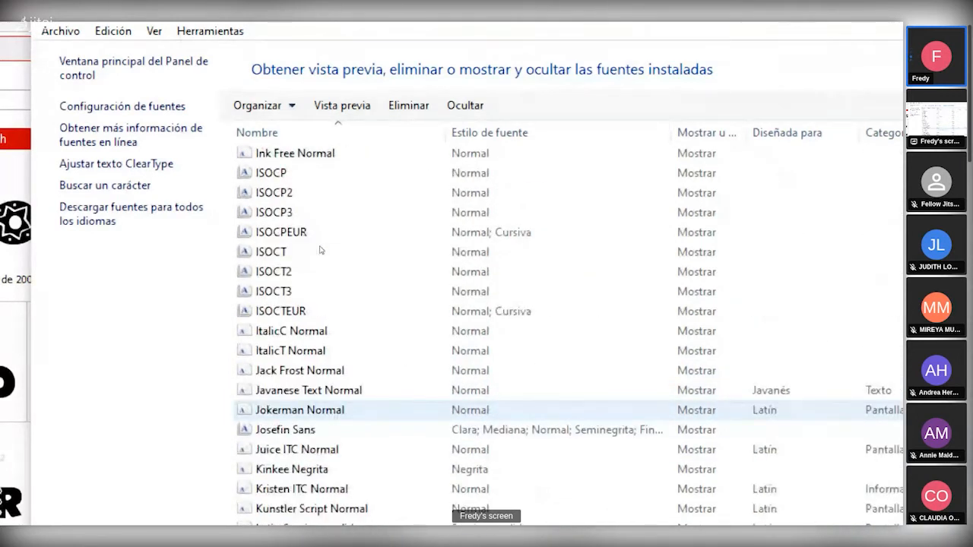
pyautogui.scroll(-3, 753, 293)
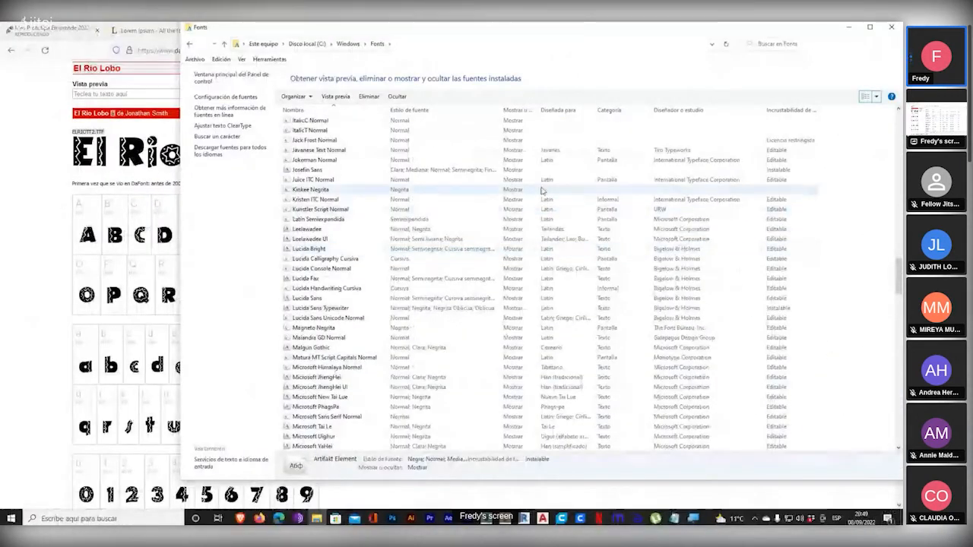
pyautogui.scroll(10, 365, 262)
pyautogui.scroll(15, 365, 262)
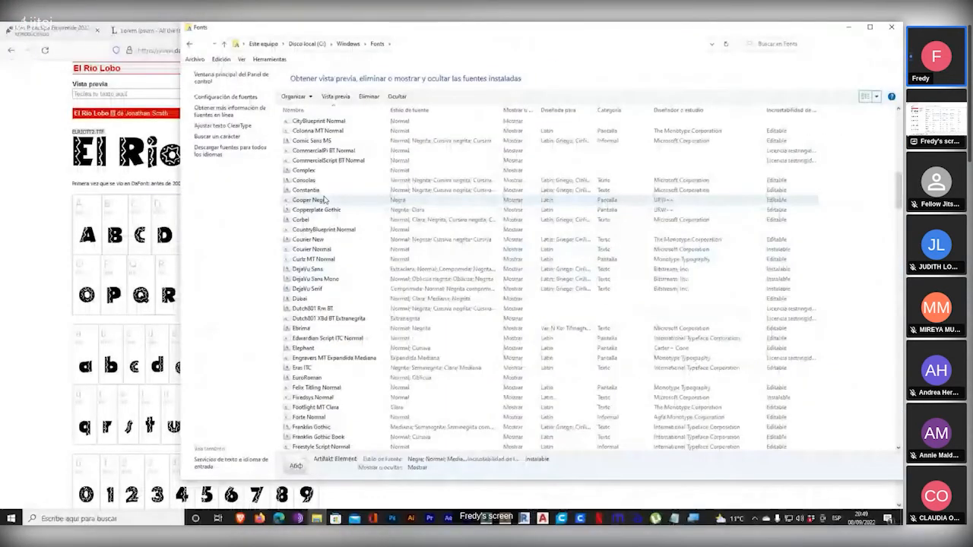
# - Move the Fonts window aside and open a second File Explorer window
pyautogui.moveTo(398, 32); pyautogui.dragTo(524, 50)
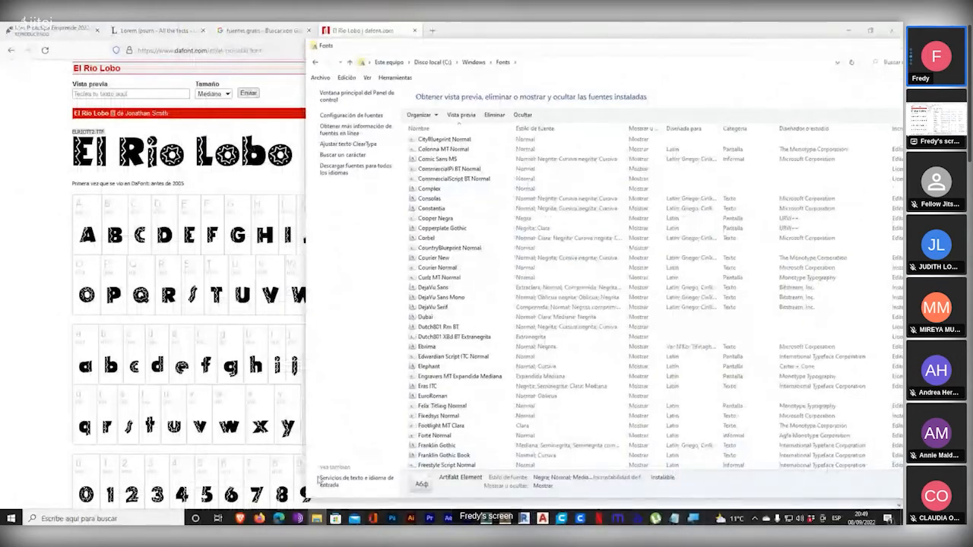
pyautogui.middleClick(315, 520)
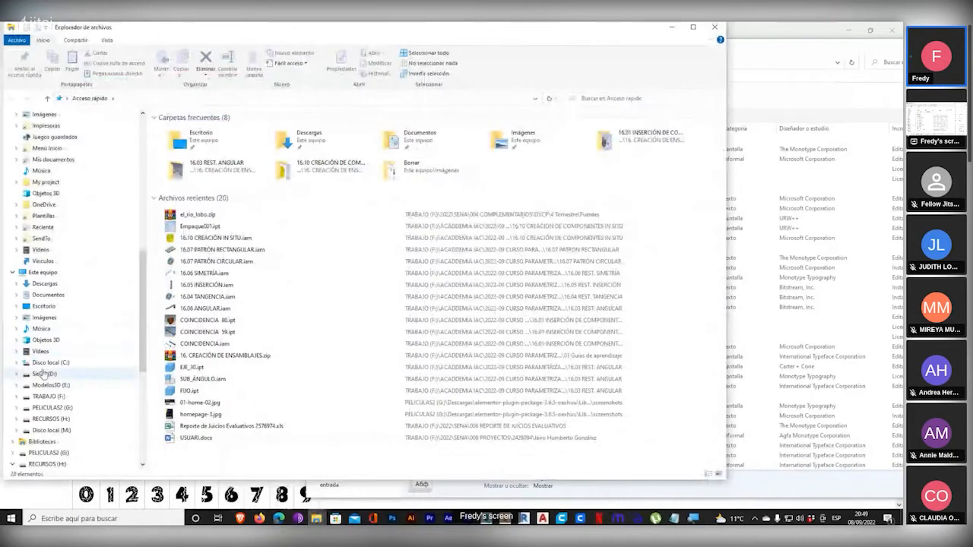
pyautogui.scroll(-1, 53, 365)
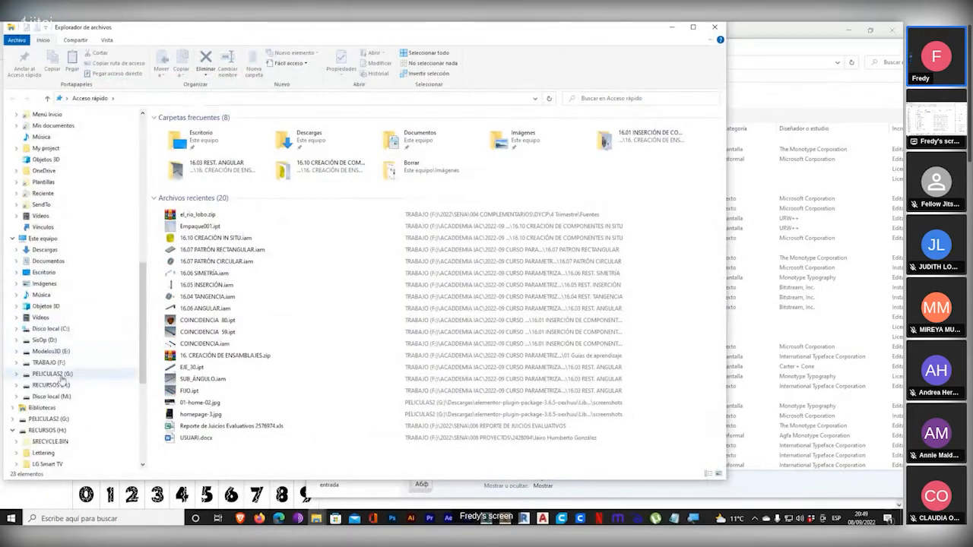
# - Open the file location of the recent el_rio_lobo.zip, enter the el_rio_lobo folder and preview the font file ELRIOTT2.TTF
pyautogui.rightClick(216, 214)
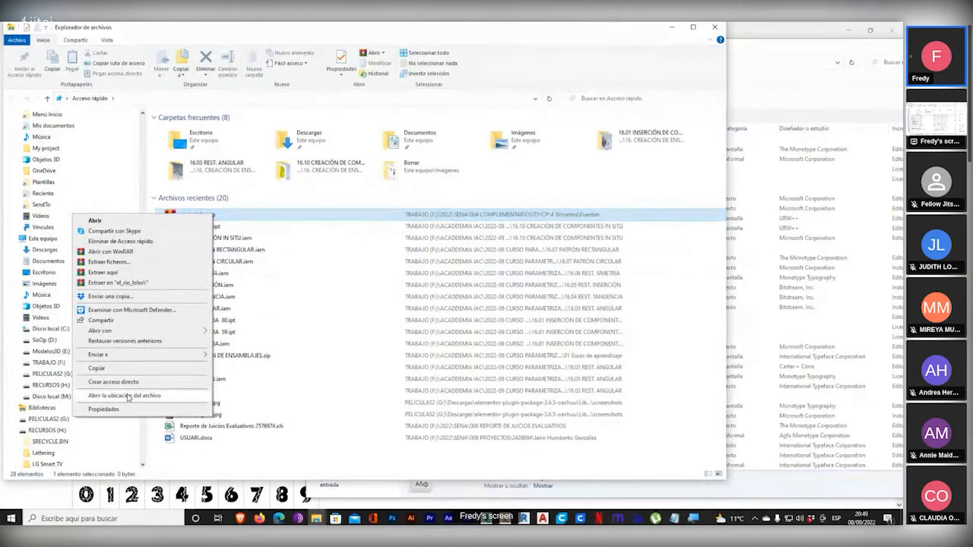
pyautogui.click(125, 396)
pyautogui.doubleClick(180, 129)
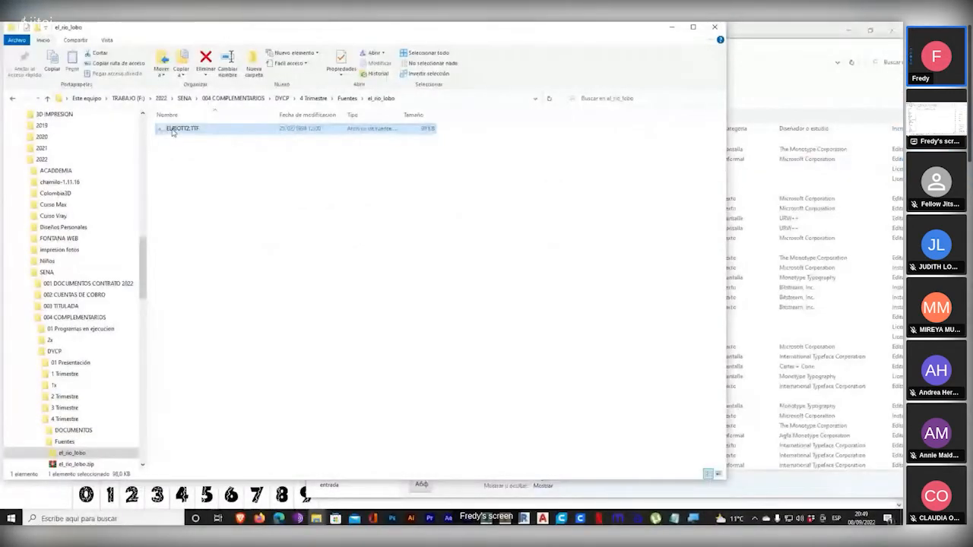
pyautogui.doubleClick(173, 130)
pyautogui.moveTo(336, 72)
pyautogui.mouseDown()
pyautogui.moveTo(414, 104)
pyautogui.moveTo(353, 78)
pyautogui.mouseUp()
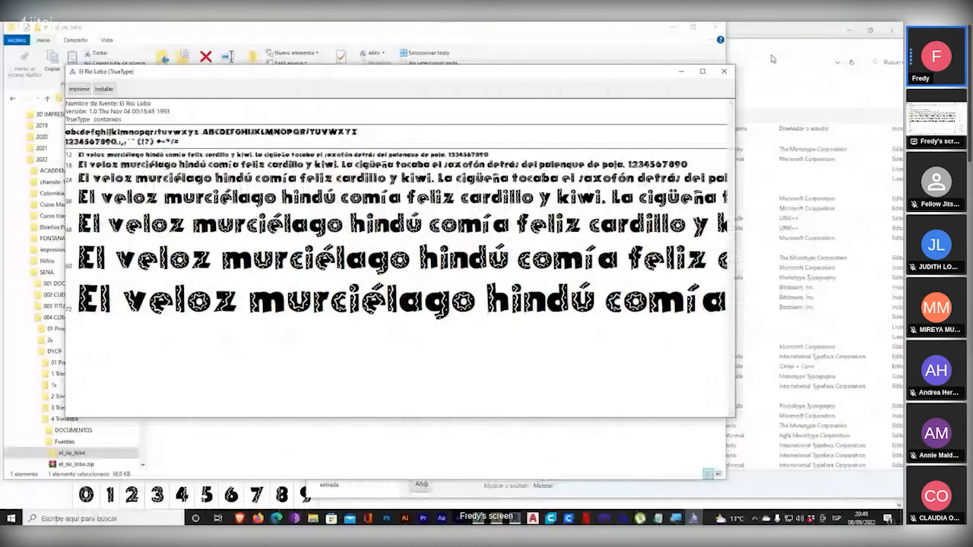
# - Return to the Fonts window, open the Corbel font family and select Corbel Clara
pyautogui.click(773, 58)
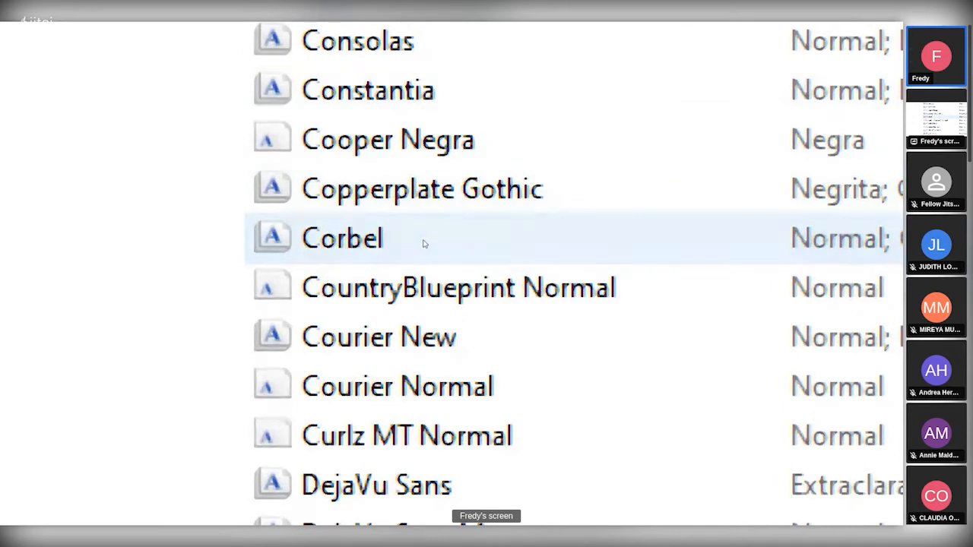
pyautogui.doubleClick(424, 243)
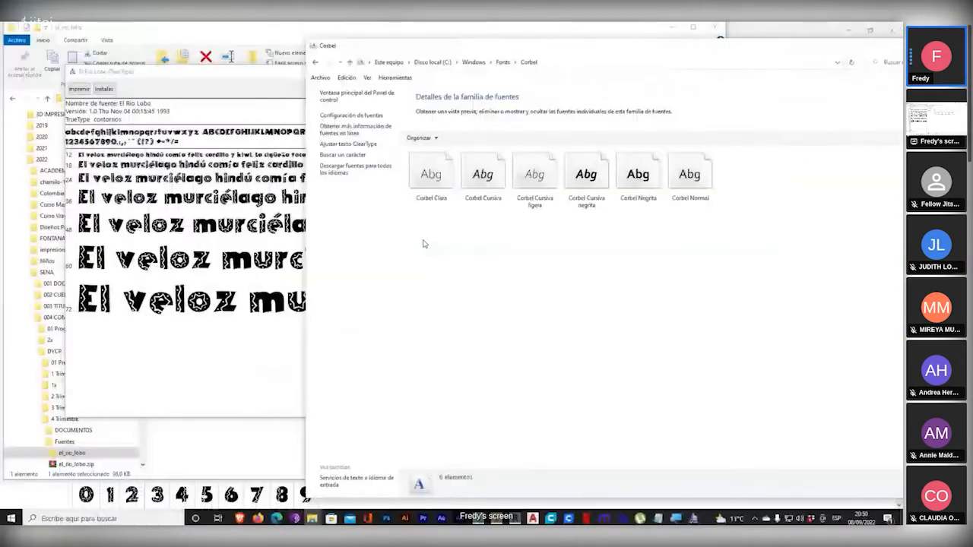
pyautogui.click(431, 174)
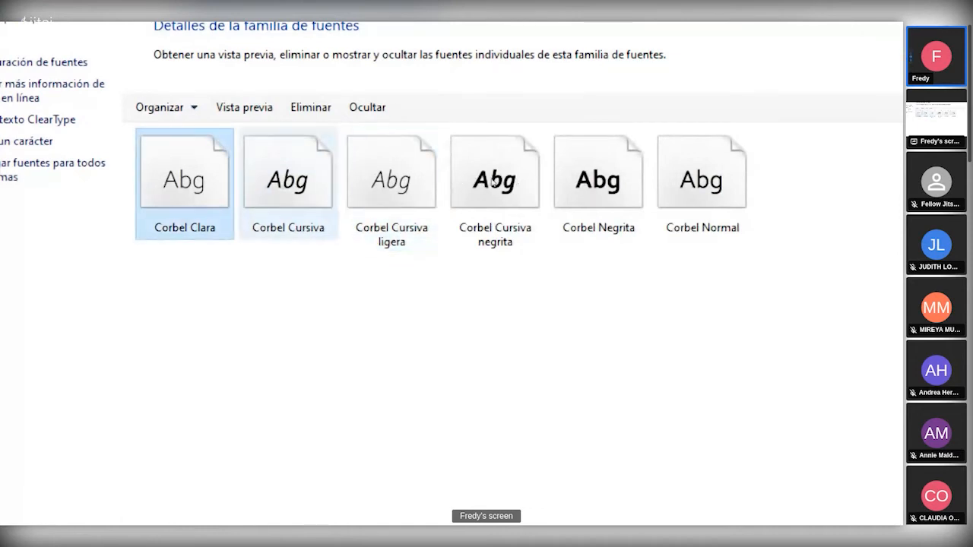
# - Go through the Corbel font styles and select Corbel Negrita
pyautogui.press('Right')
pyautogui.press('Right')
pyautogui.press('Right')
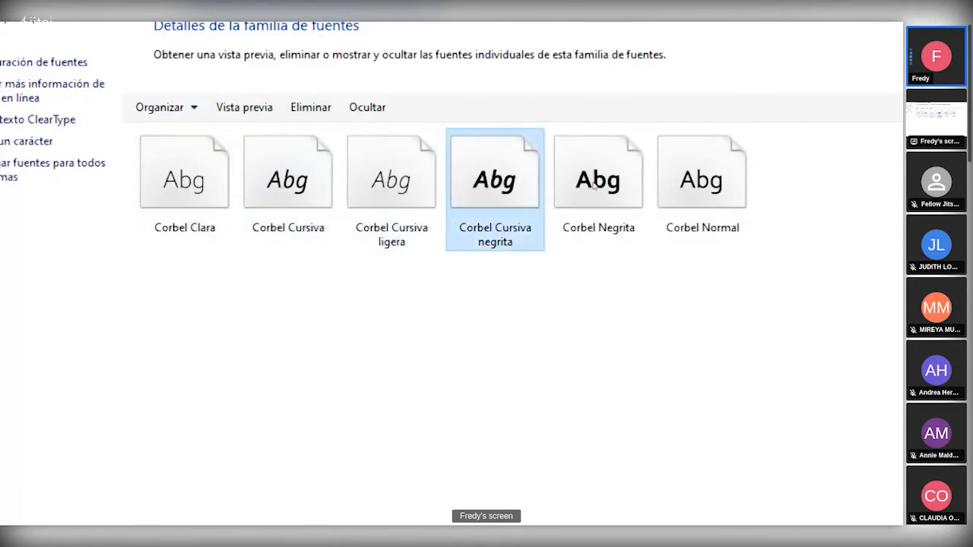
pyautogui.click(593, 187)
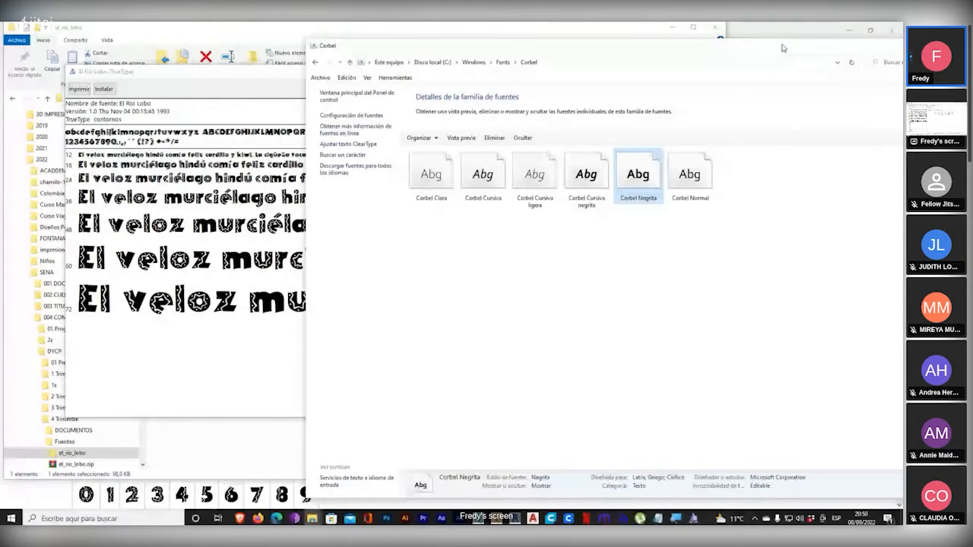
# - Close the Corbel font family window and the El Rio Lobo font preview
pyautogui.moveTo(784, 48); pyautogui.dragTo(639, 53)
pyautogui.moveTo(165, 213); pyautogui.dragTo(279, 200)
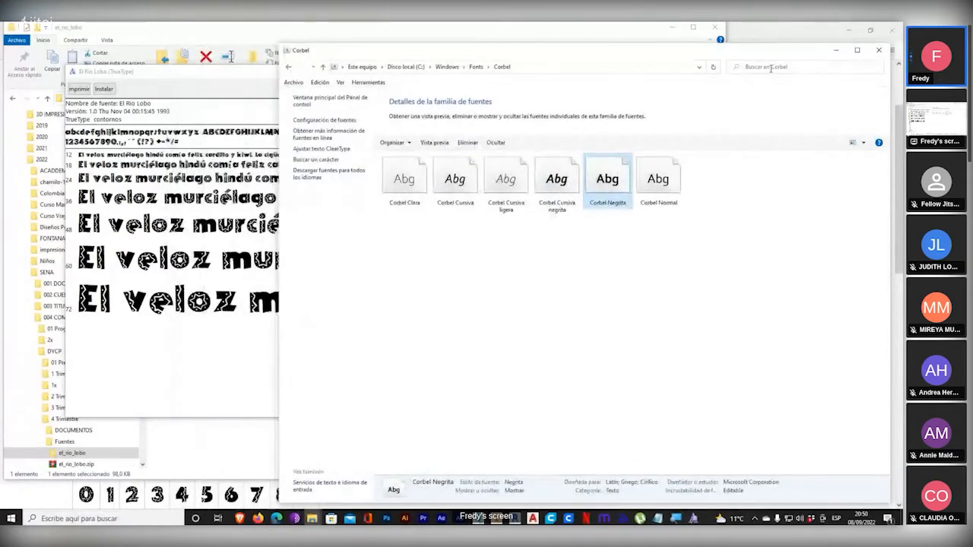
pyautogui.click(877, 51)
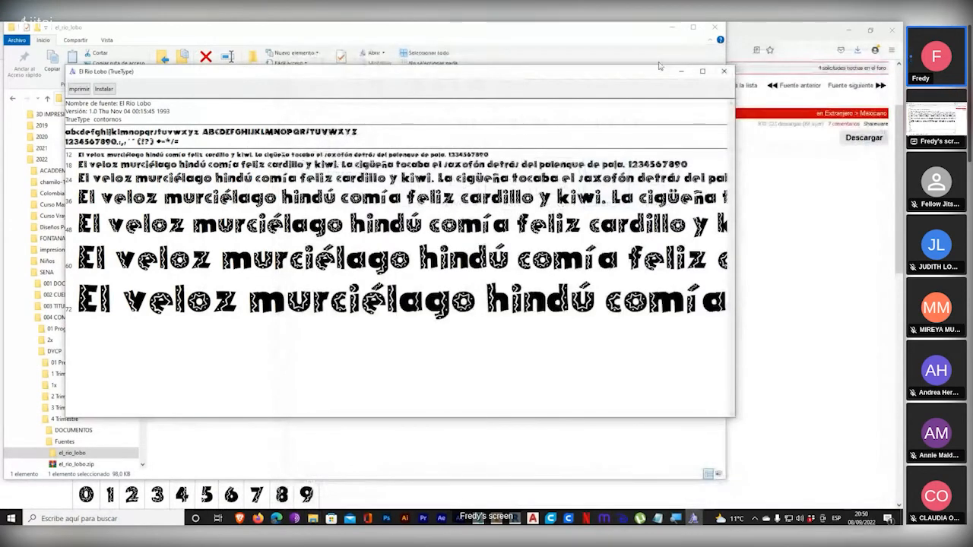
pyautogui.hotkey('ctrl', '1')
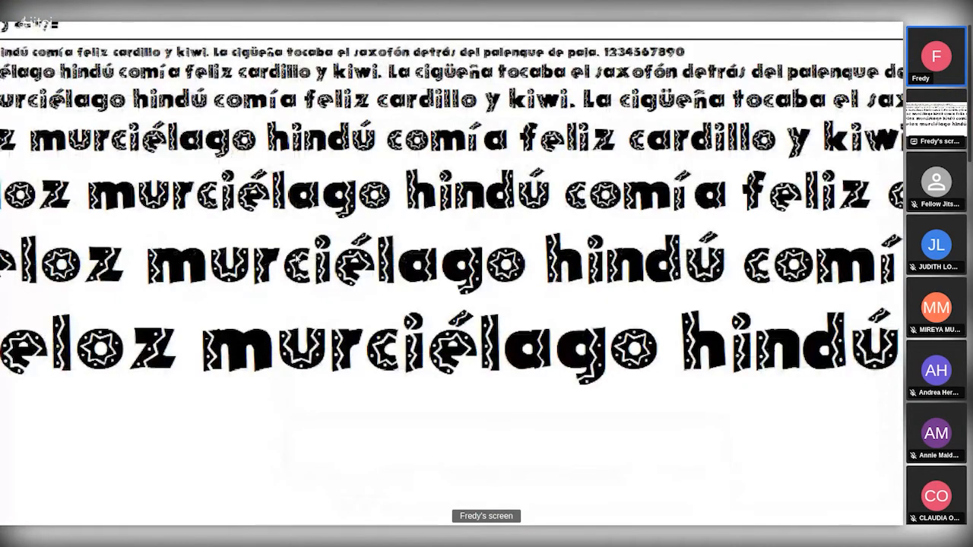
pyautogui.press('Escape')
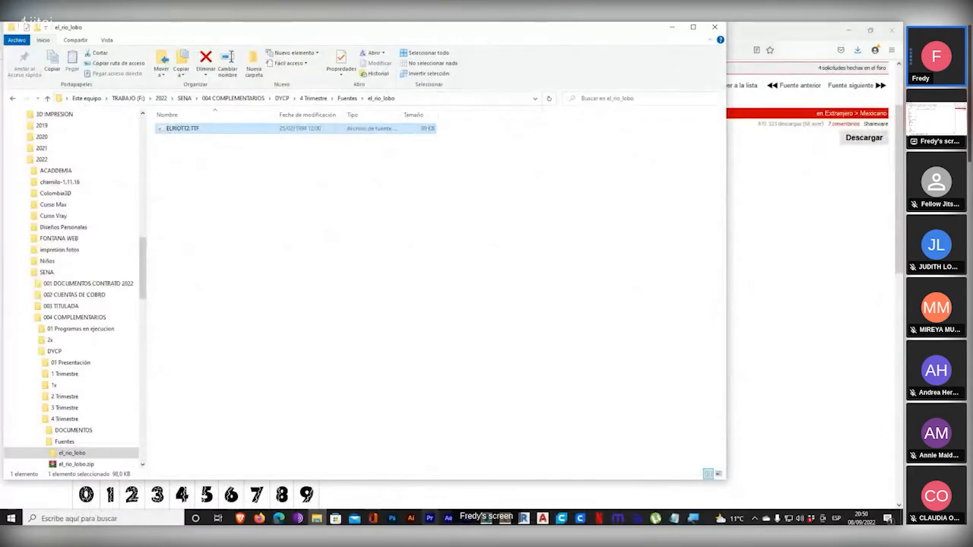
# - Switch to Illustrator, select the "Hola!!!!" text and look through its font list around the letter E for El Rio Lobo
pyautogui.click(410, 518)
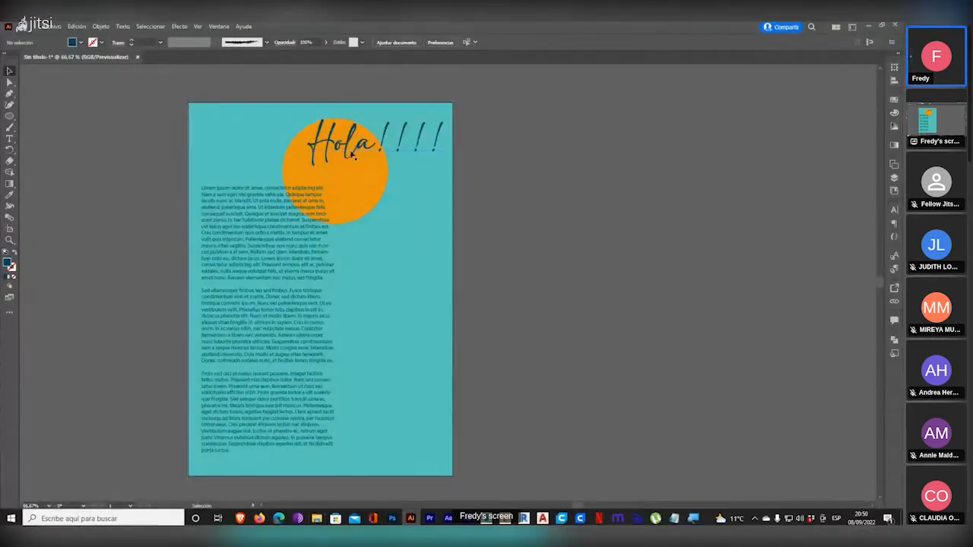
pyautogui.click(353, 155)
pyautogui.hotkey('ctrl', '1')
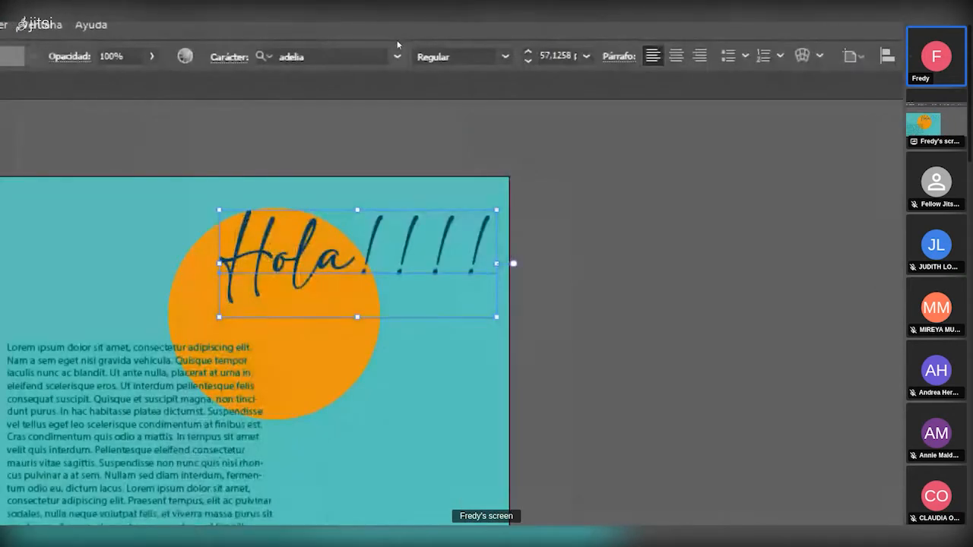
pyautogui.click(454, 62)
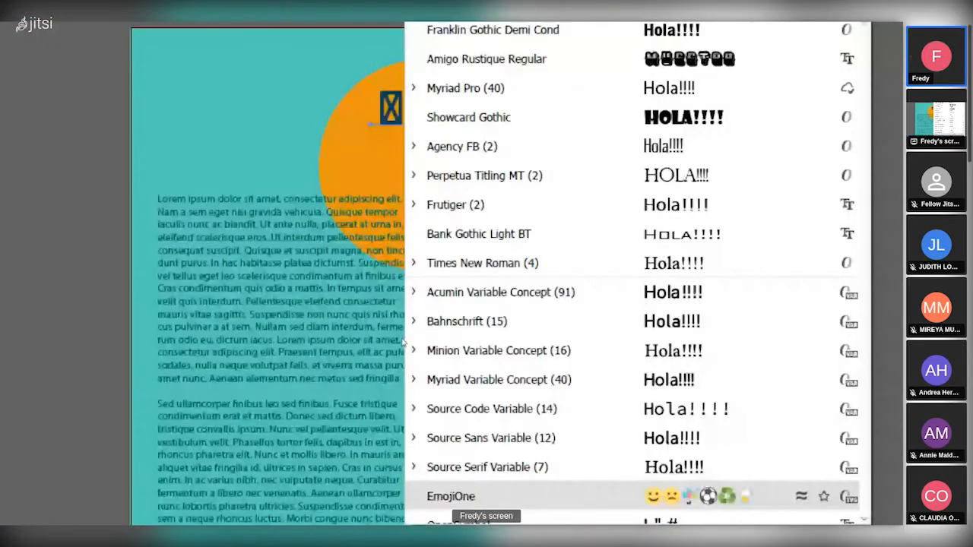
pyautogui.scroll(-5, 417, 321)
pyautogui.scroll(-15, 378, 272)
pyautogui.scroll(-10, 364, 278)
pyautogui.scroll(6, 335, 314)
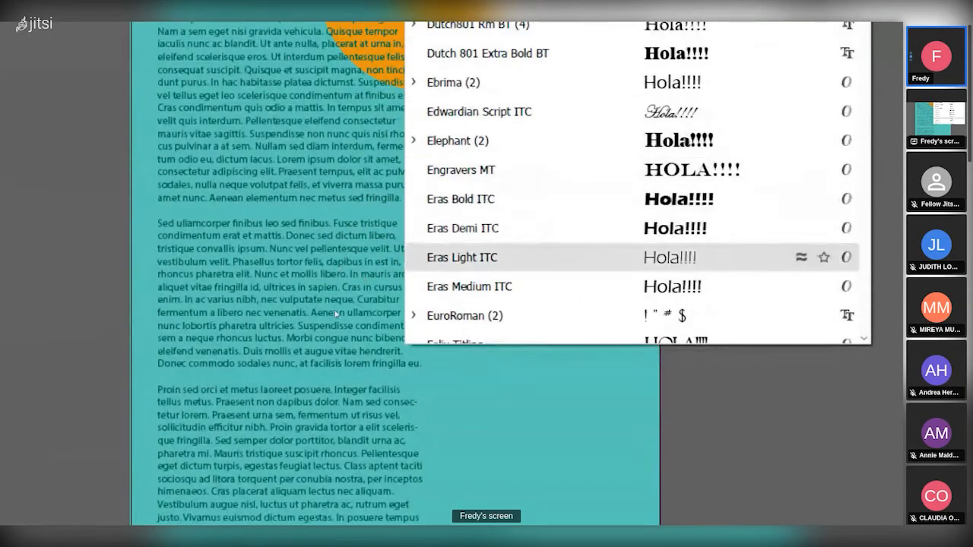
pyautogui.press('super+minus')
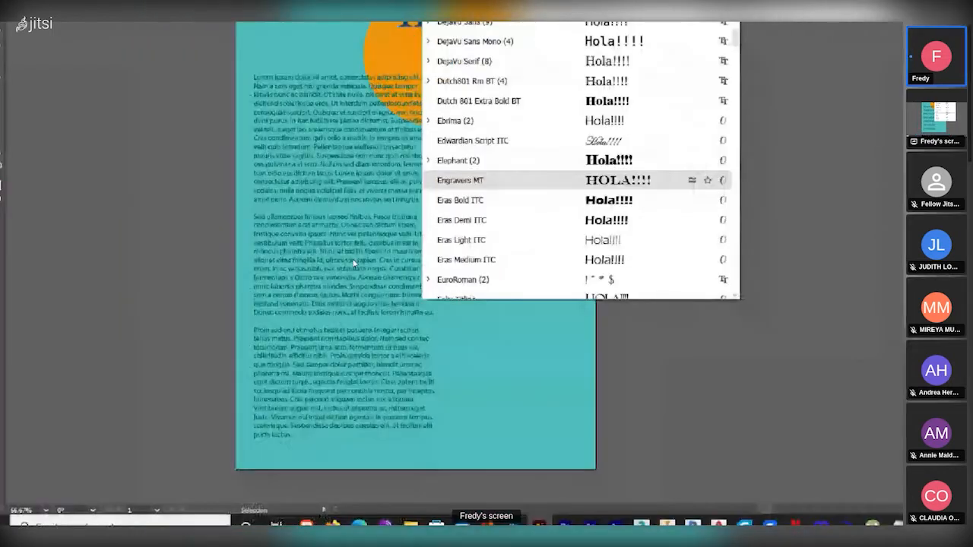
# - Return to the el_rio_lobo folder and copy the font file ELRIOTT2.TTF
pyautogui.hotkey('alt', 'Tab')
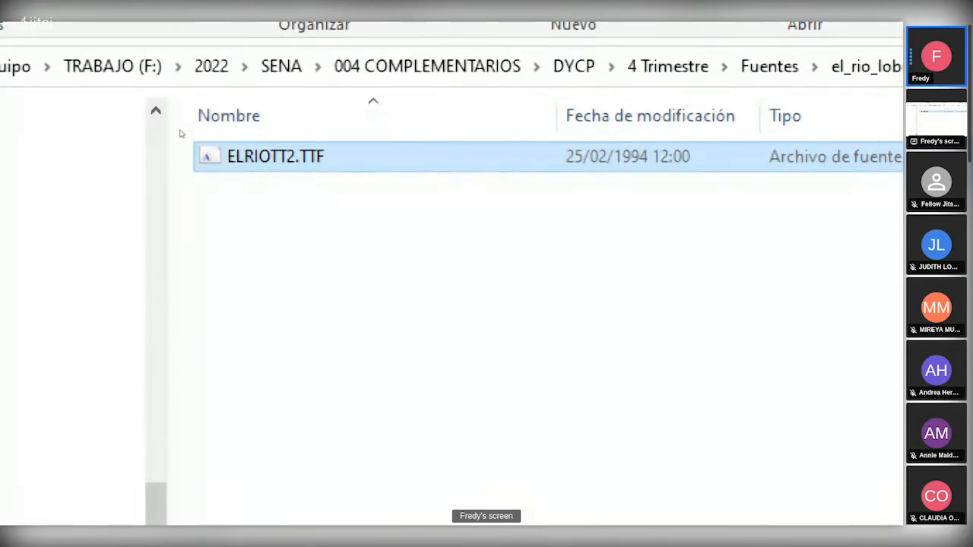
pyautogui.rightClick(267, 160)
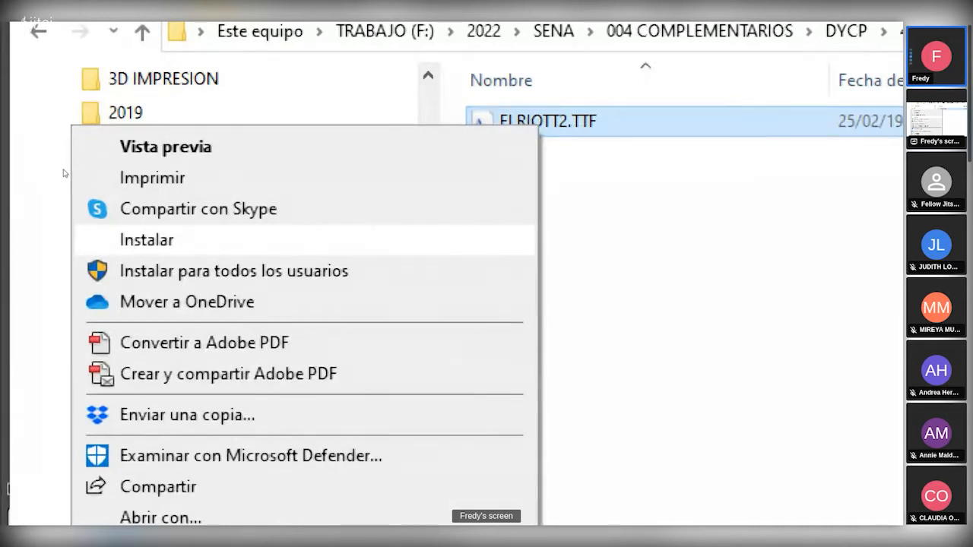
pyautogui.click(217, 158)
pyautogui.rightClick(531, 122)
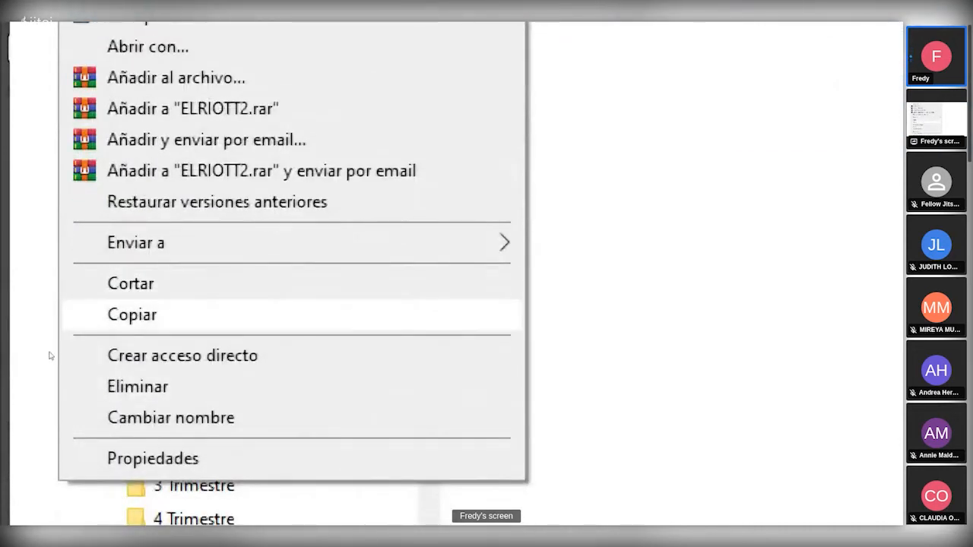
pyautogui.click(50, 356)
pyautogui.press('super+Escape')
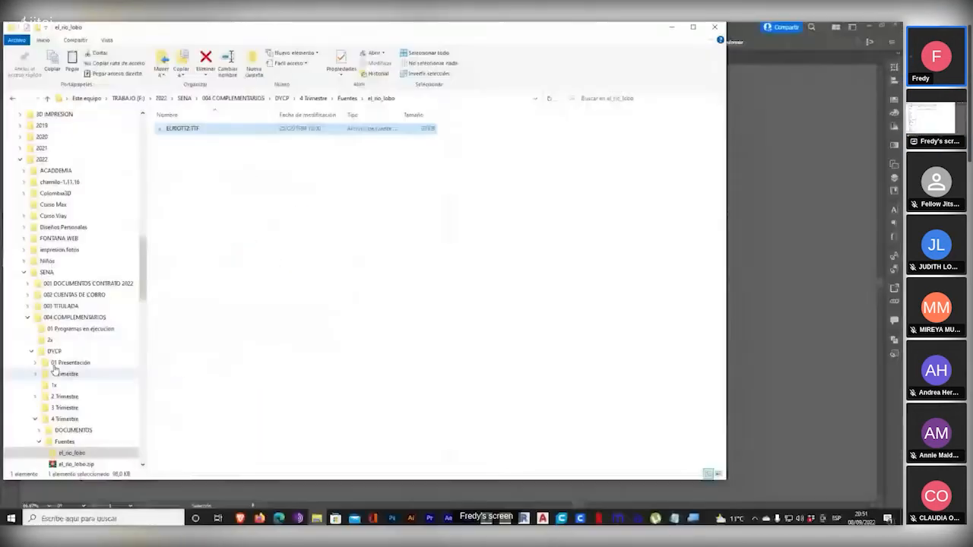
# - Bring up the other File Explorer window and open the Fonts folder inside Windows on Disco local (C:)
pyautogui.click(317, 519)
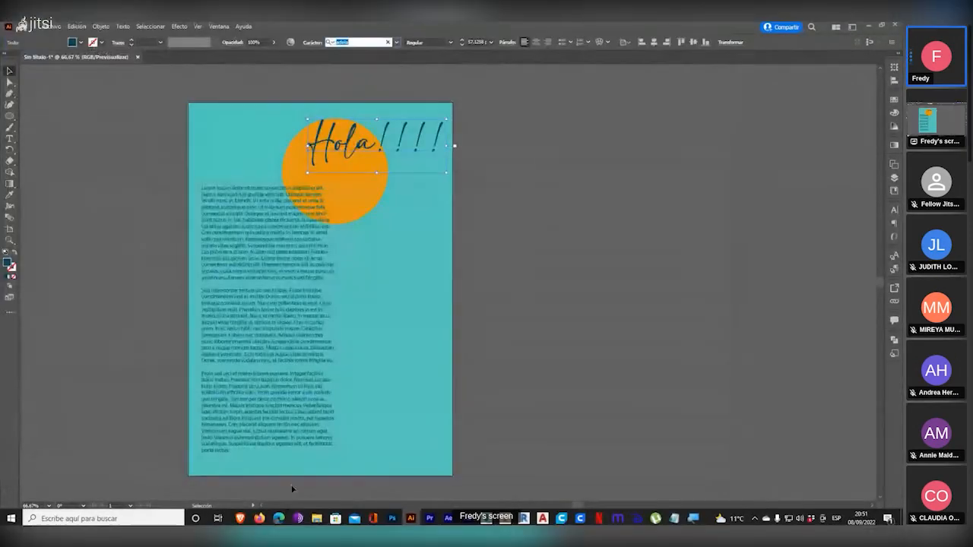
pyautogui.click(317, 520)
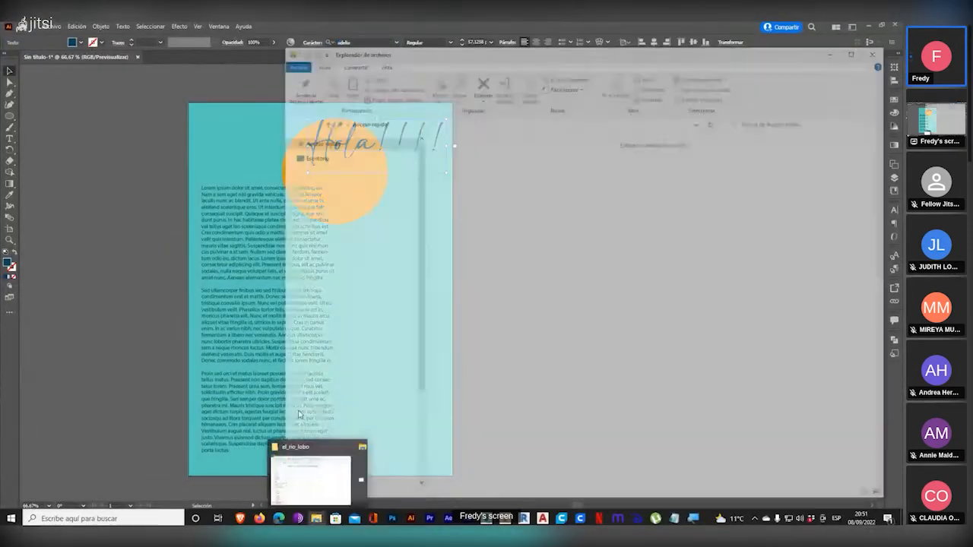
pyautogui.scroll(-2, 349, 323)
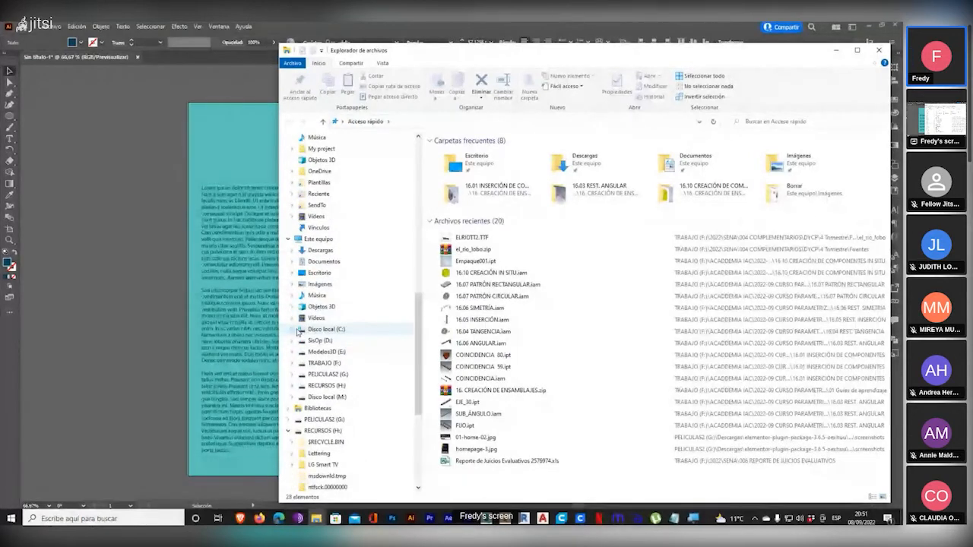
pyautogui.click(295, 330)
pyautogui.click(335, 435)
pyautogui.click(296, 441)
pyautogui.scroll(-3, 327, 425)
pyautogui.scroll(-1, 344, 403)
pyautogui.click(325, 261)
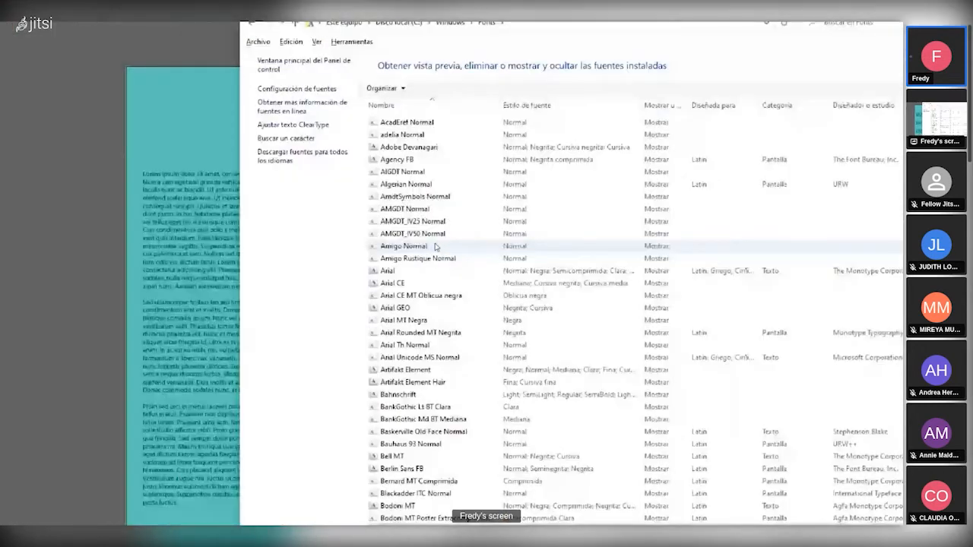
# - Paste the copied font file into the Fonts folder to install it
pyautogui.press('super+plus')
pyautogui.press('super+plus')
pyautogui.rightClick(377, 243)
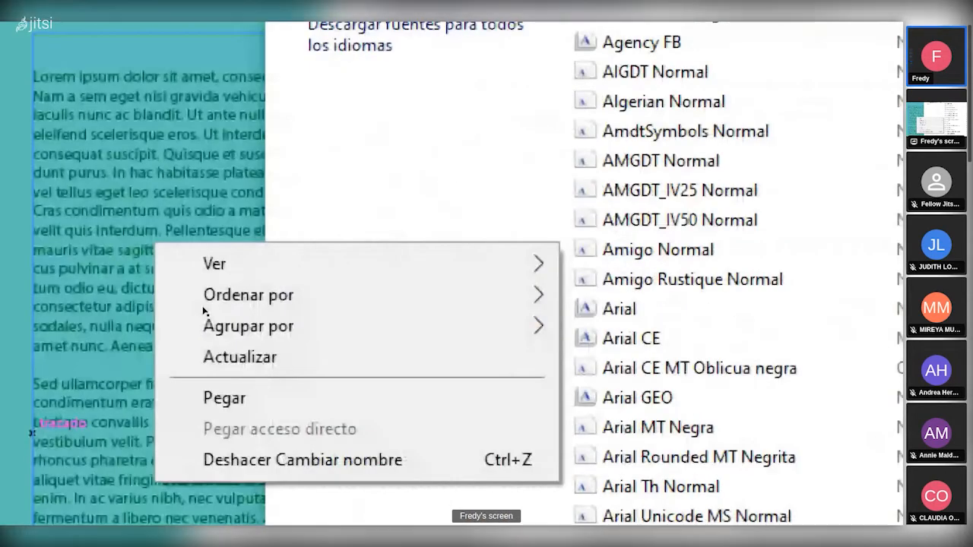
pyautogui.click(255, 381)
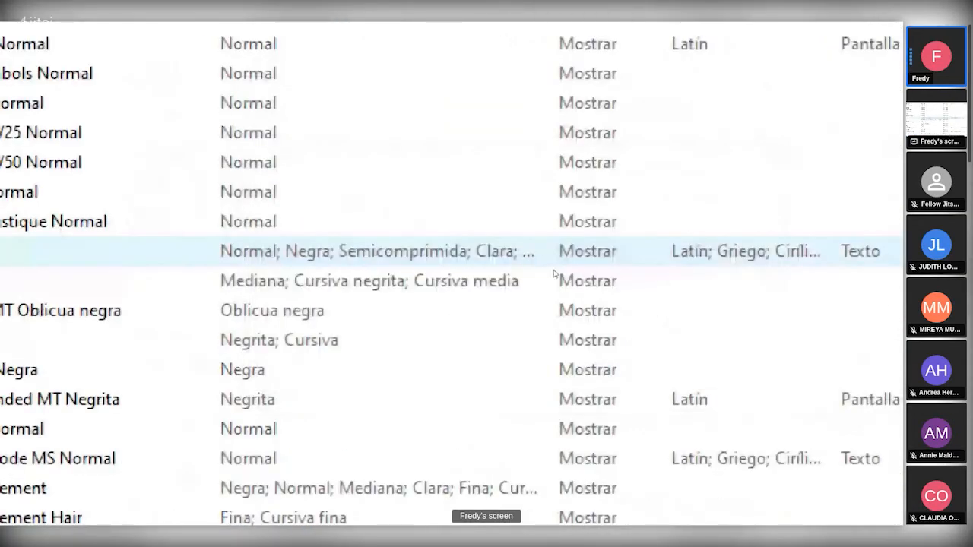
pyautogui.press('super+minus')
pyautogui.press('super+minus')
pyautogui.scroll(-3, 512, 303)
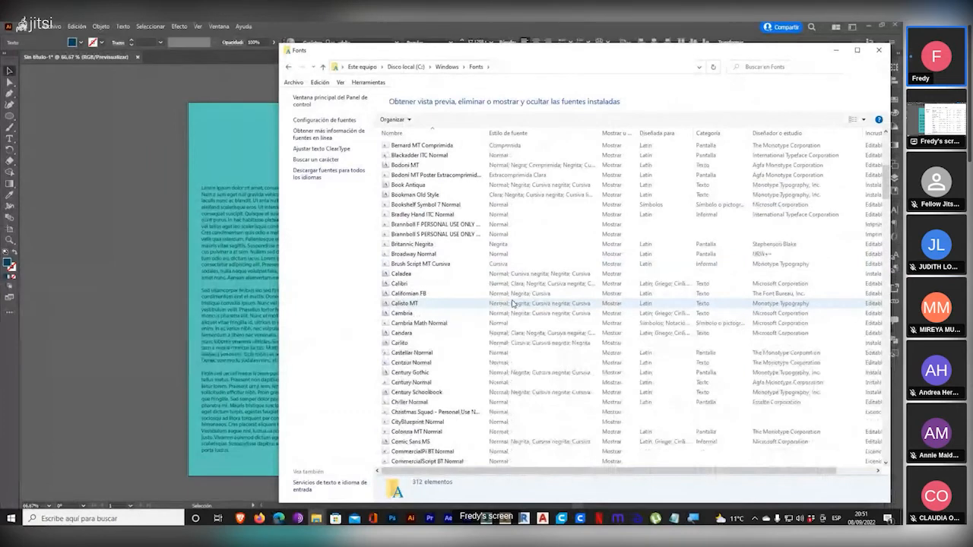
# - Go back to Illustrator and set the font of the "Hola!!!!" text to El Rio Lobo
pyautogui.click(381, 25)
pyautogui.click(541, 191)
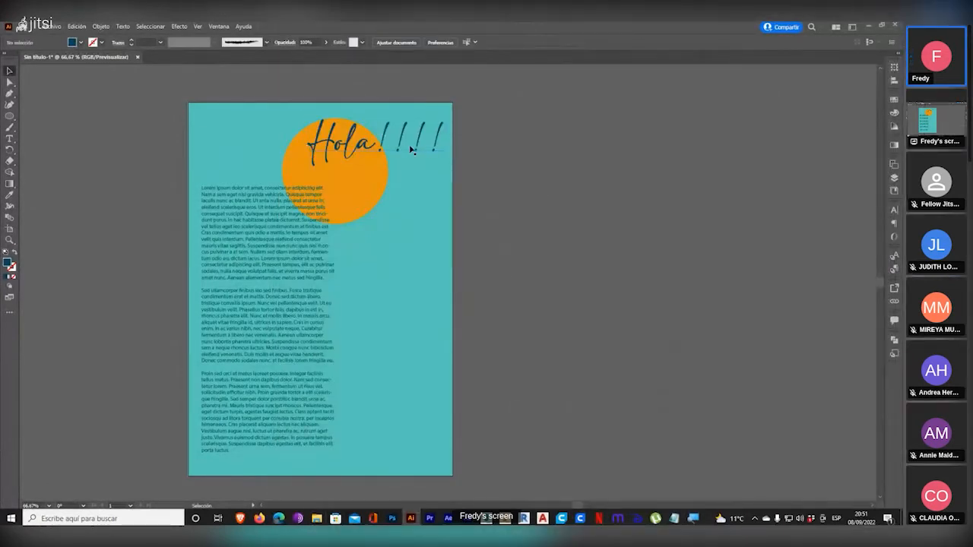
pyautogui.click(397, 172)
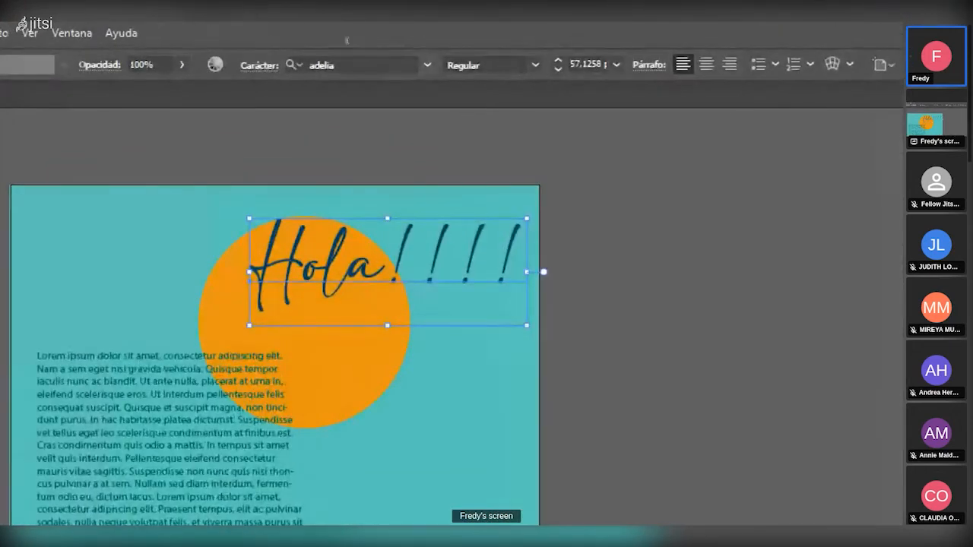
pyautogui.click(398, 47)
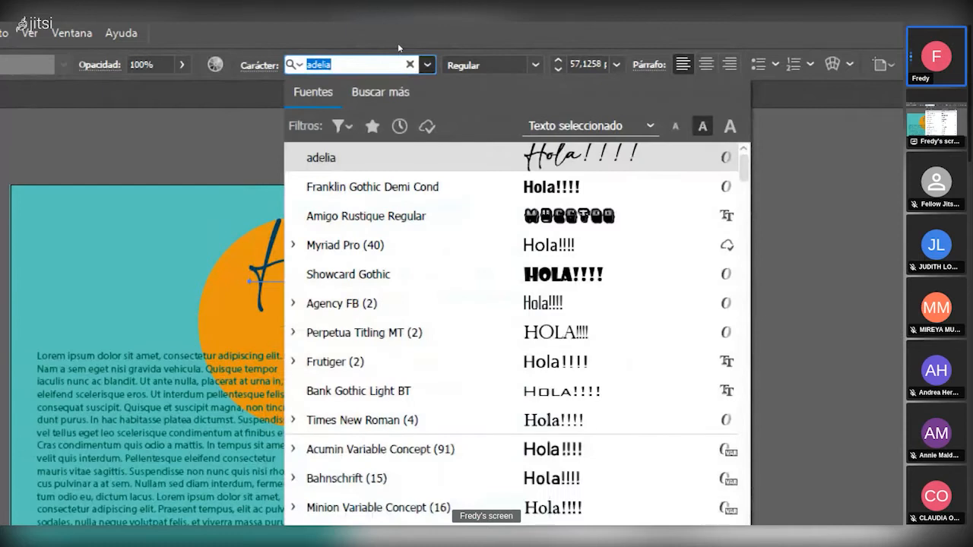
pyautogui.scroll(-3, 391, 253)
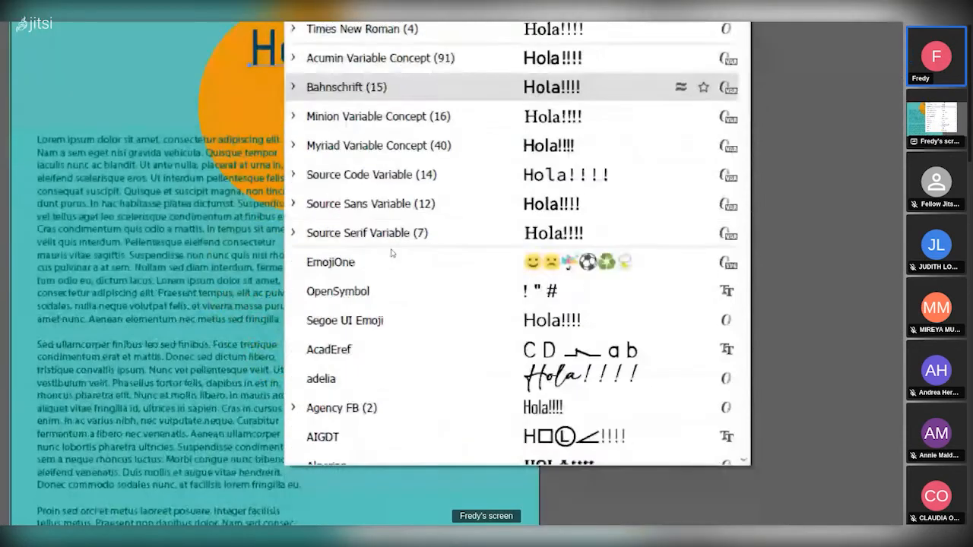
pyautogui.scroll(-14, 391, 254)
pyautogui.scroll(-15, 387, 251)
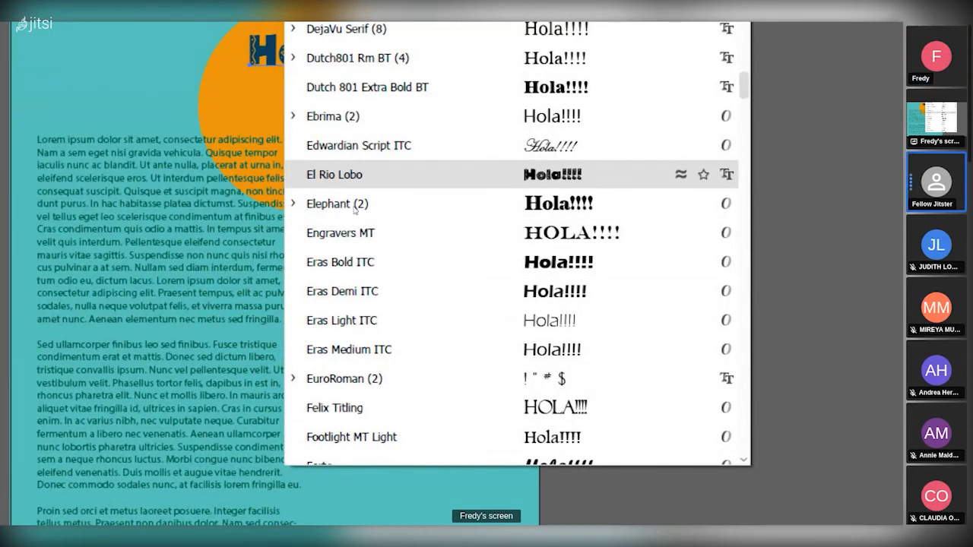
pyautogui.click(355, 176)
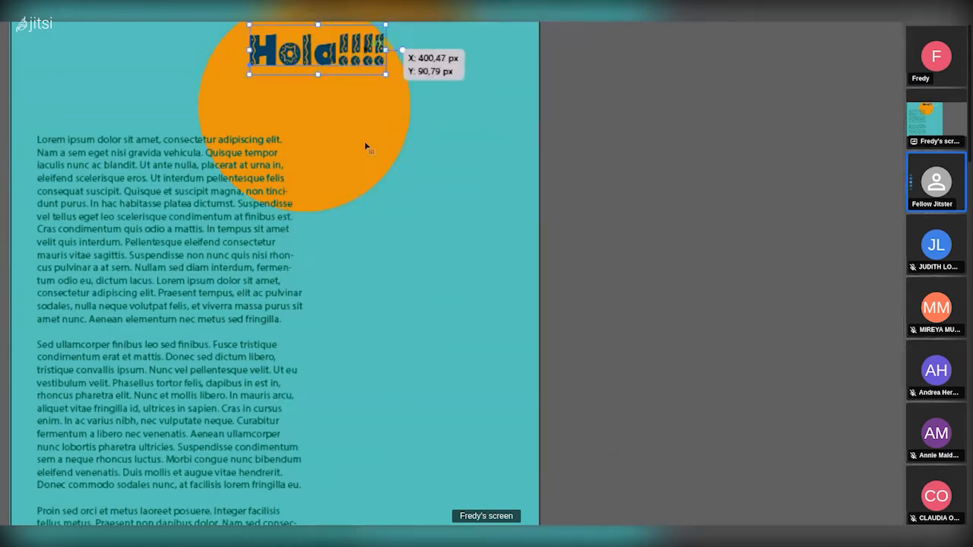
# - Move the "Hola!!!!" text down into the middle of the orange circle
pyautogui.scroll(2, 365, 147)
pyautogui.press('super+minus')
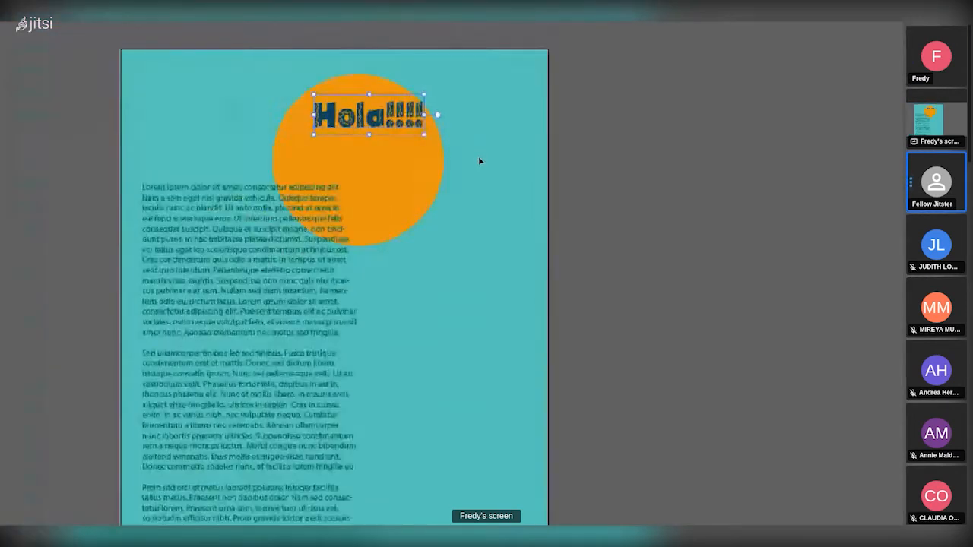
pyautogui.scroll(3, 316, 123)
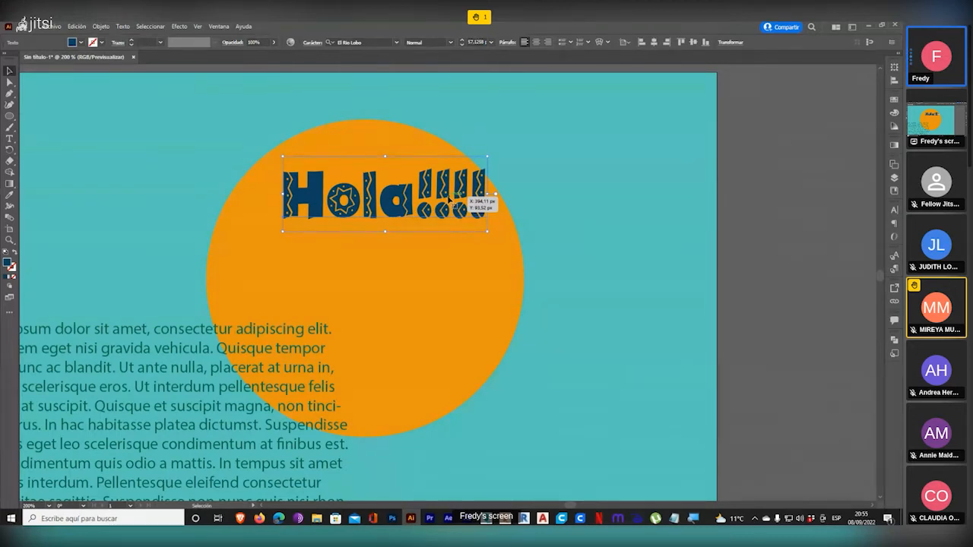
pyautogui.moveTo(399, 218); pyautogui.dragTo(388, 304)
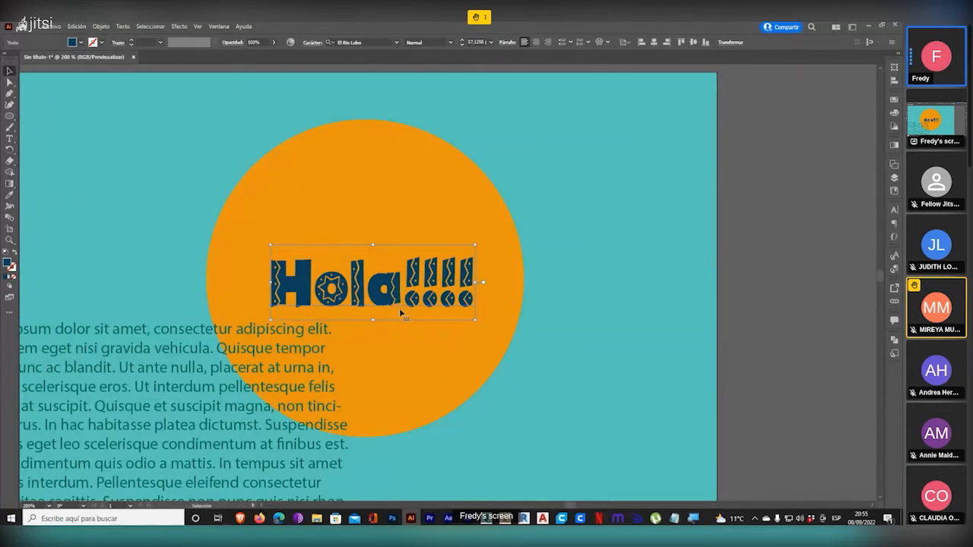
pyautogui.scroll(-2, 400, 312)
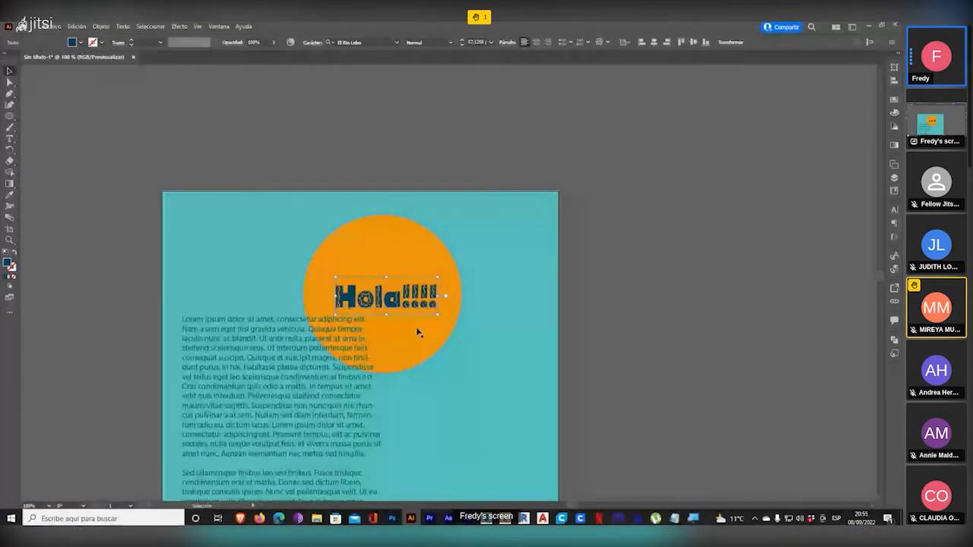
# - Scale the orange circle and "Hola!!!!" text together to about 181 px wide and move them to the artboard's upper-right corner
pyautogui.keyDown('shift'); pyautogui.click(418, 331); pyautogui.keyUp('shift')
pyautogui.moveTo(304, 373); pyautogui.dragTo(355, 337)
pyautogui.moveTo(426, 312); pyautogui.dragTo(493, 301)
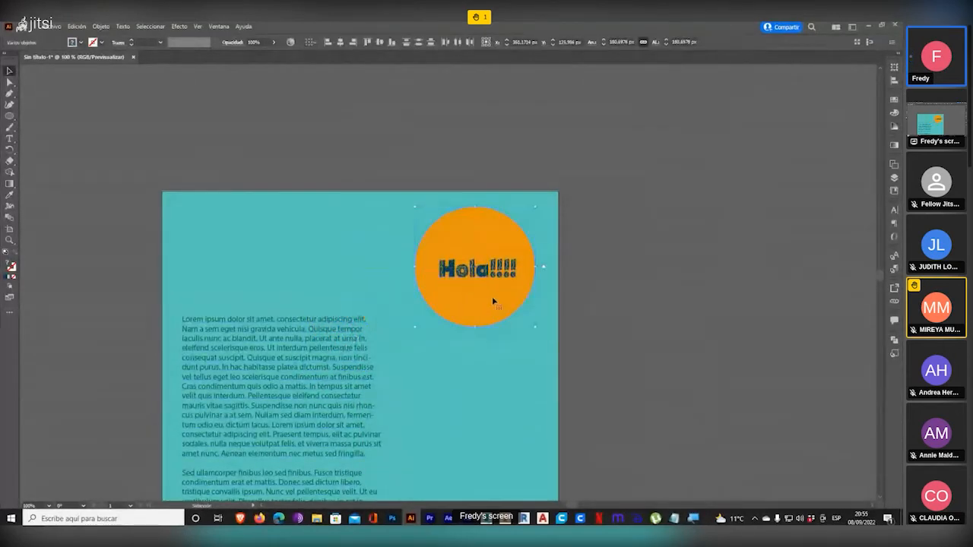
# - Add the text "TAQUERÍA" in El Rio Lobo below "Hola!!!!" inside the orange circle
pyautogui.scroll(4, 476, 252)
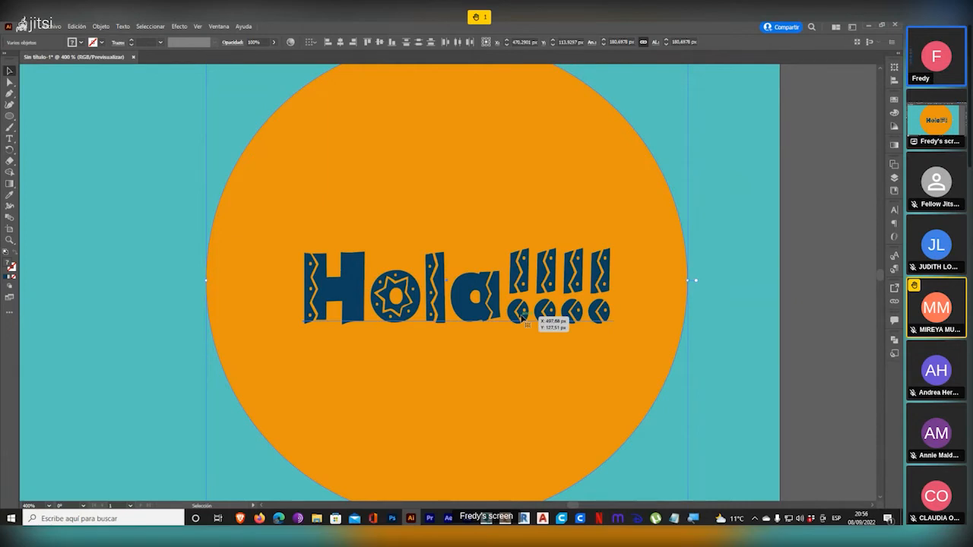
pyautogui.doubleClick(525, 320)
pyautogui.press('Escape')
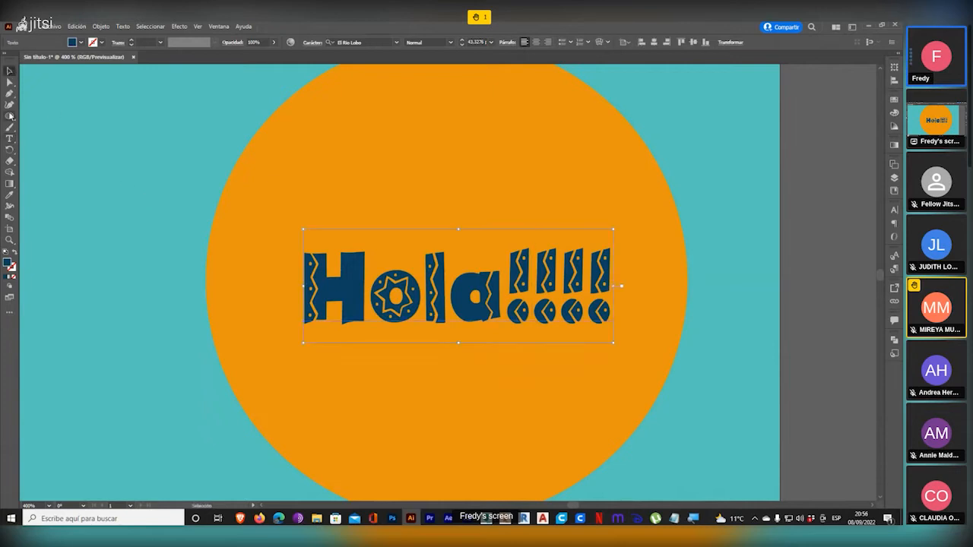
pyautogui.click(335, 389)
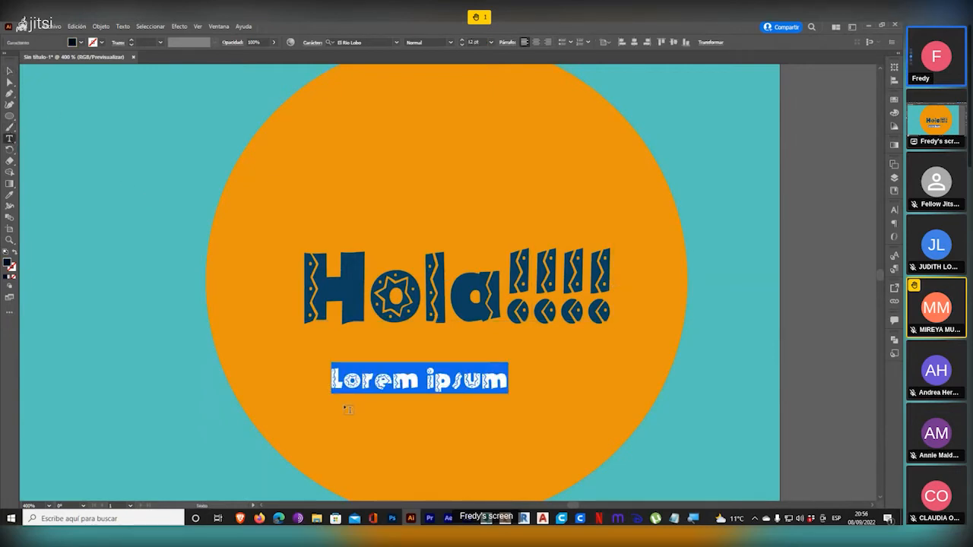
pyautogui.write('TAQUE')
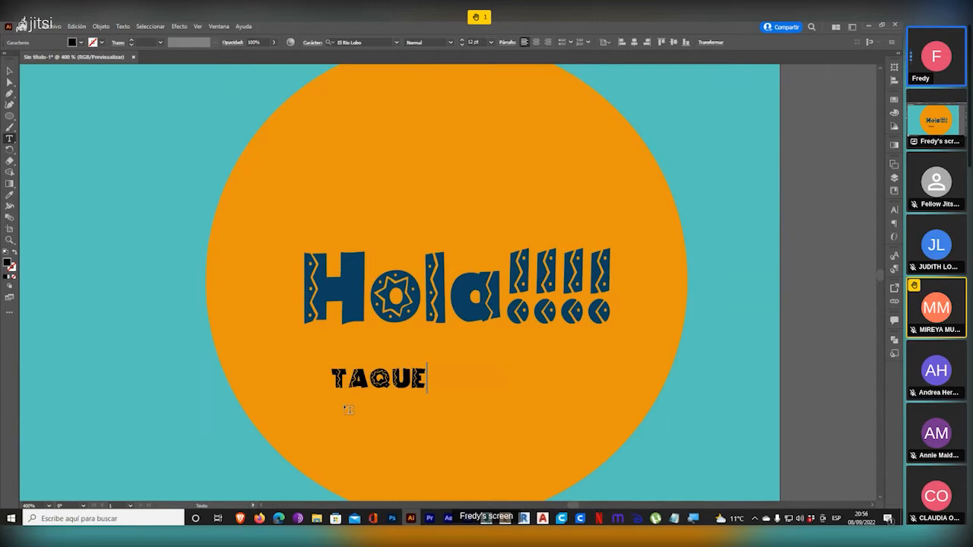
pyautogui.write('RÍA')
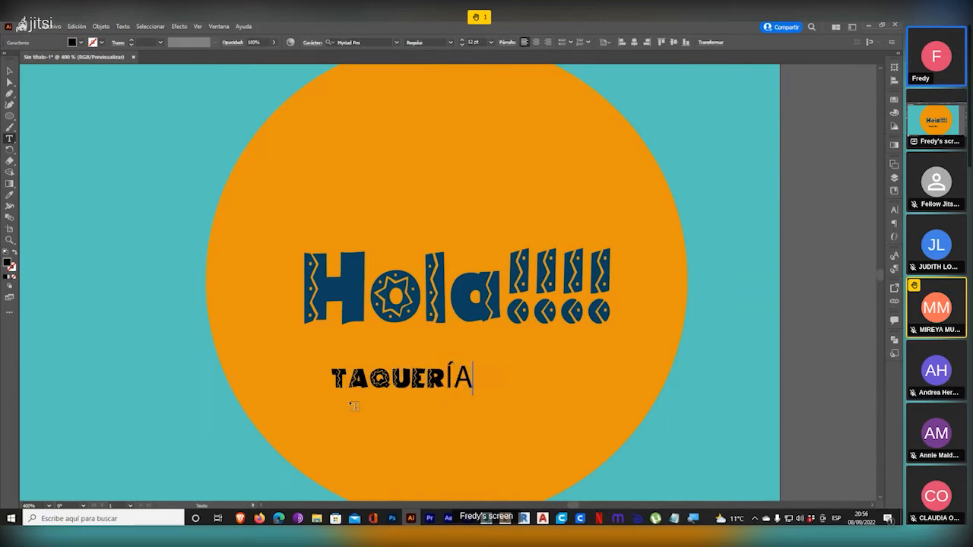
# - Inspect the accented letter up close and retype the word without the accent as "TAQUERIA"
pyautogui.press('super+plus')
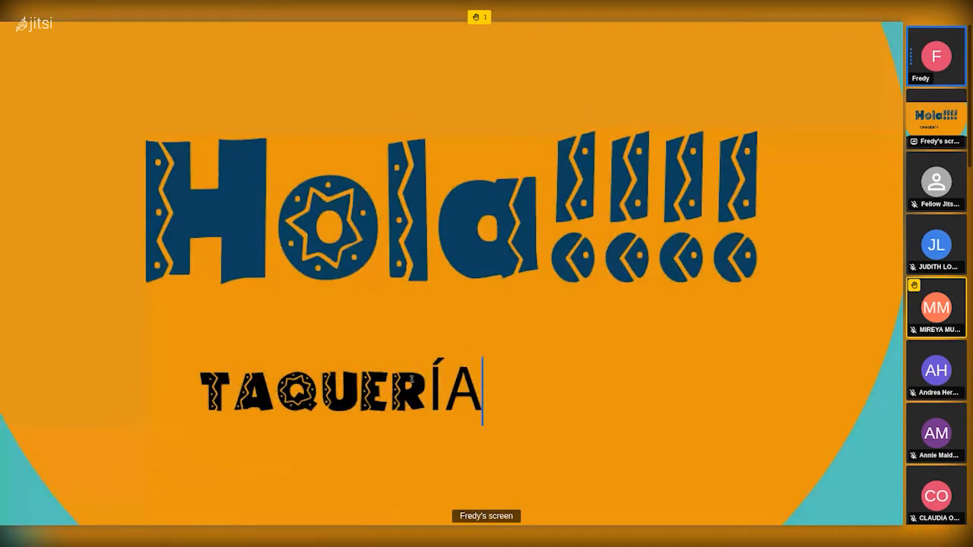
pyautogui.press('super+plus')
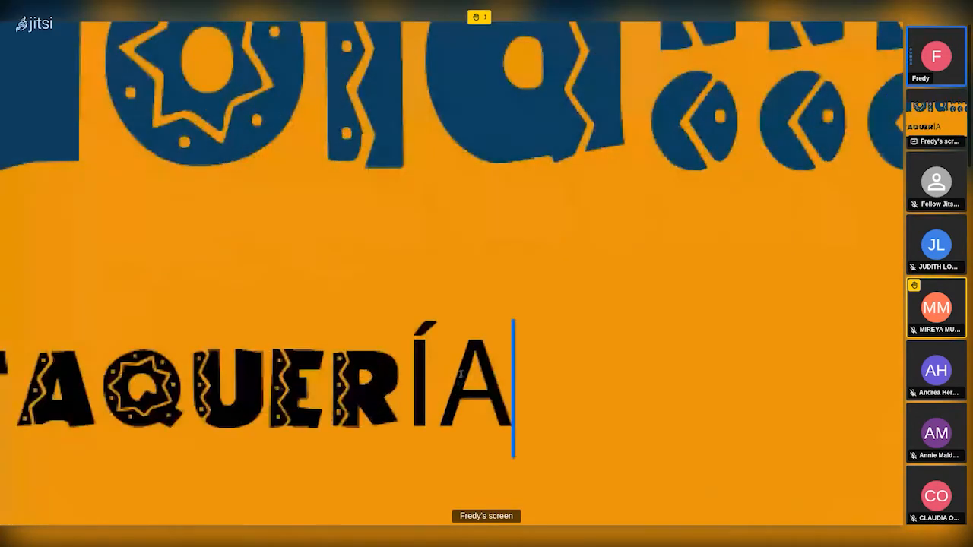
pyautogui.press('Escape')
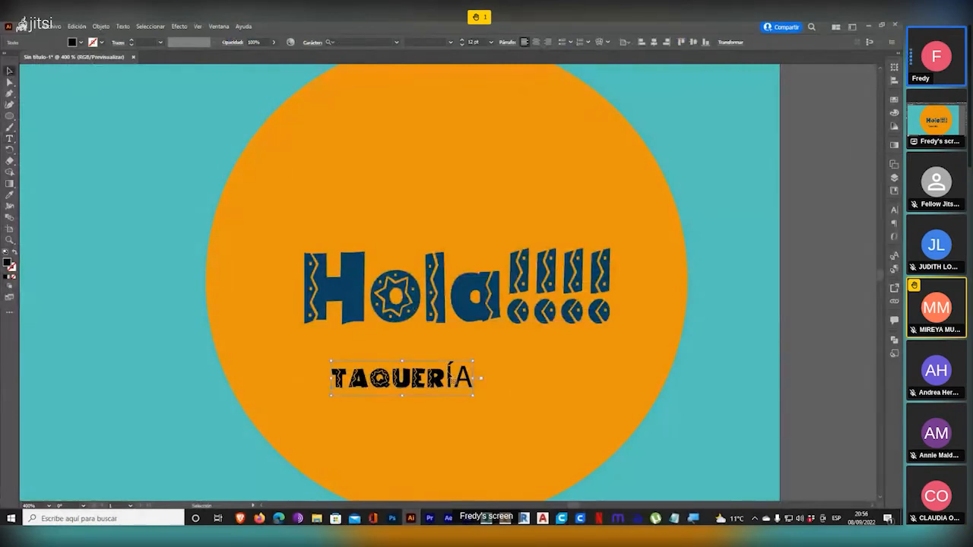
pyautogui.doubleClick(447, 376)
pyautogui.moveTo(446, 378); pyautogui.dragTo(476, 378)
pyautogui.write('IA')
pyautogui.press('BackSpace')
pyautogui.press('BackSpace')
pyautogui.press('BackSpace')
pyautogui.write('RIA')
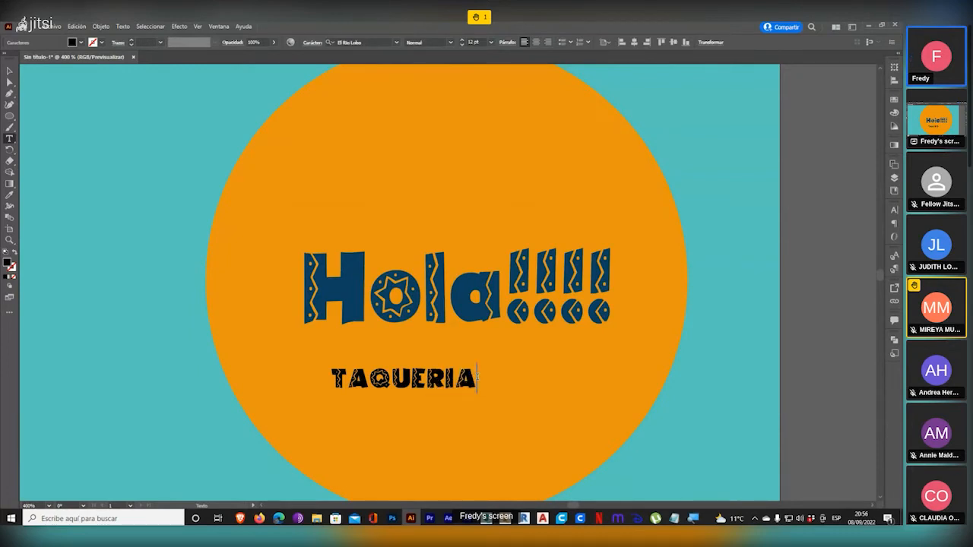
# - Enlarge the "TAQUERIA" text to about 15.5 pt and change its fill colour from black to bright red
pyautogui.click(9, 71)
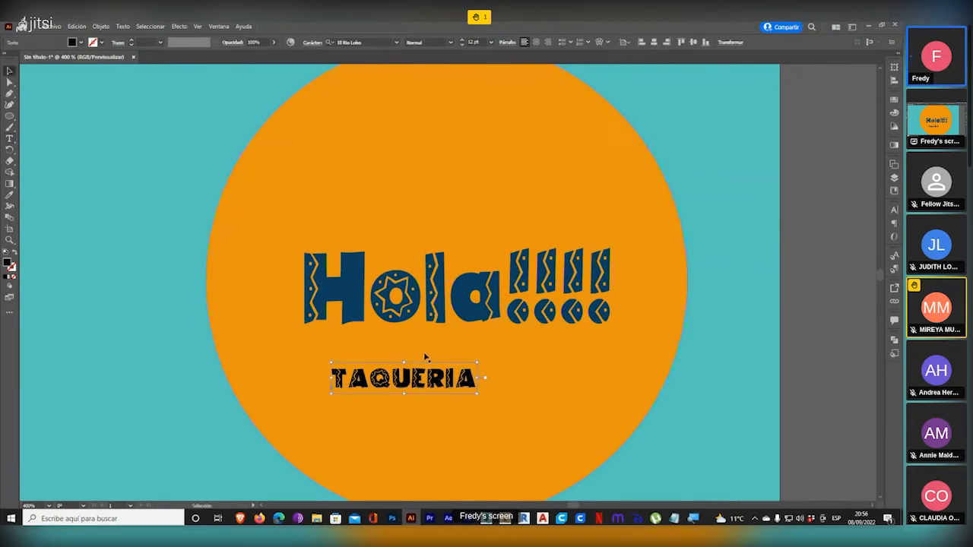
pyautogui.moveTo(477, 393)
pyautogui.mouseDown()
pyautogui.moveTo(520, 420)
pyautogui.moveTo(491, 393)
pyautogui.mouseUp()
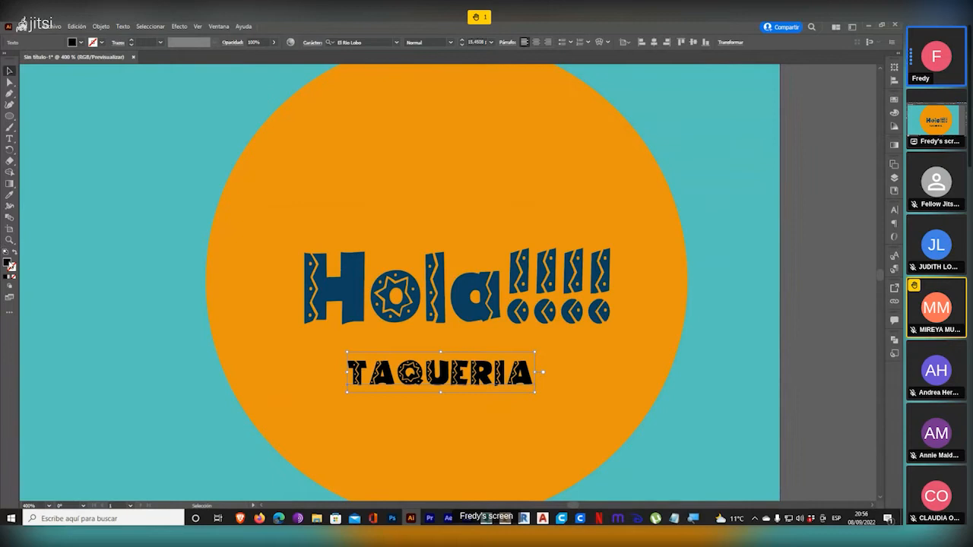
pyautogui.doubleClick(7, 262)
pyautogui.click(337, 265)
pyautogui.click(379, 232)
pyautogui.click(344, 244)
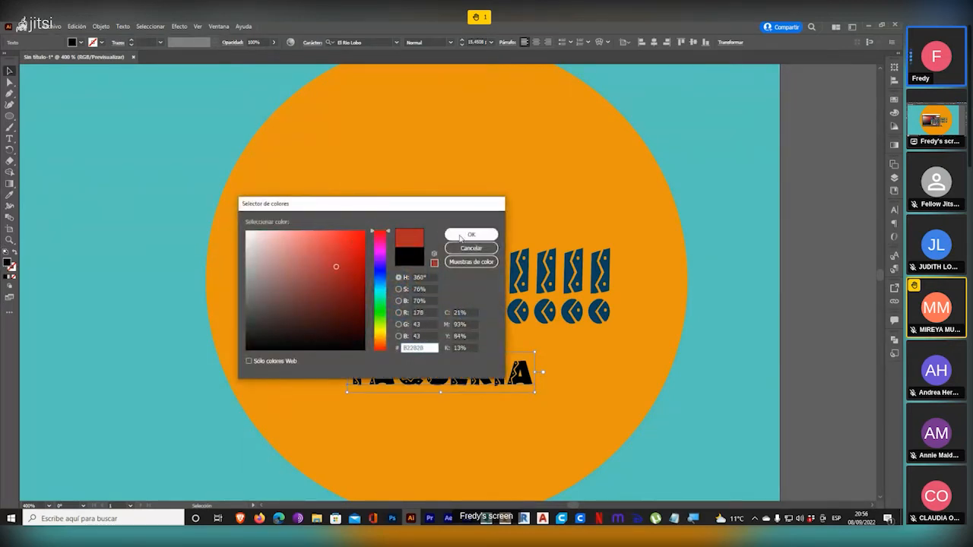
pyautogui.click(472, 234)
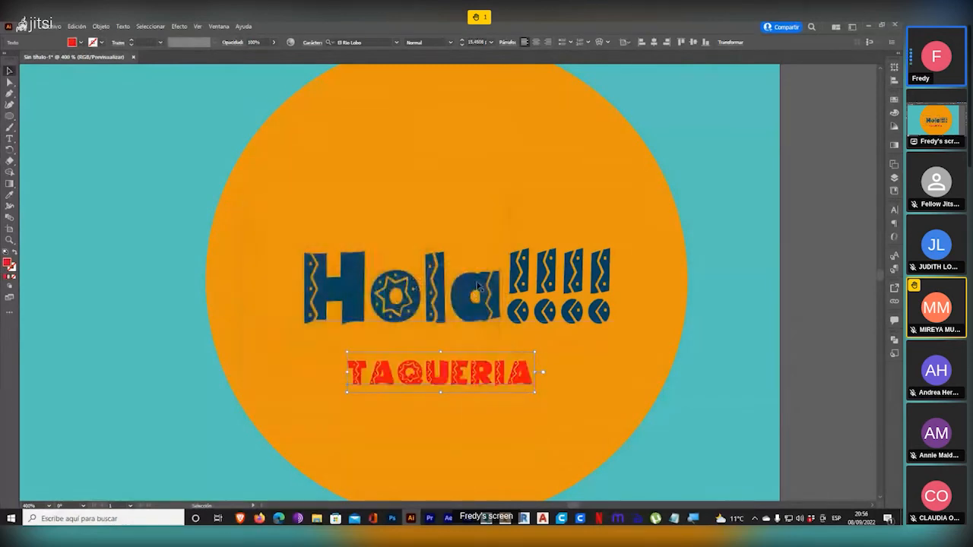
pyautogui.click(63, 118)
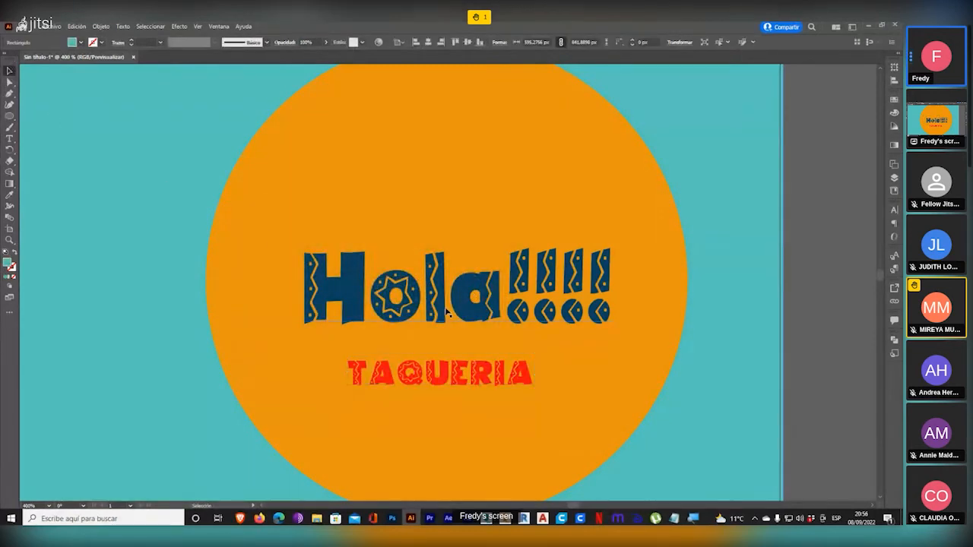
# - Move "Hola!!!!" up in the circle, then place "TAQUERIA" closely beneath its right end and enlarge it slightly
pyautogui.moveTo(449, 313); pyautogui.dragTo(426, 263)
pyautogui.moveTo(455, 373); pyautogui.dragTo(549, 329)
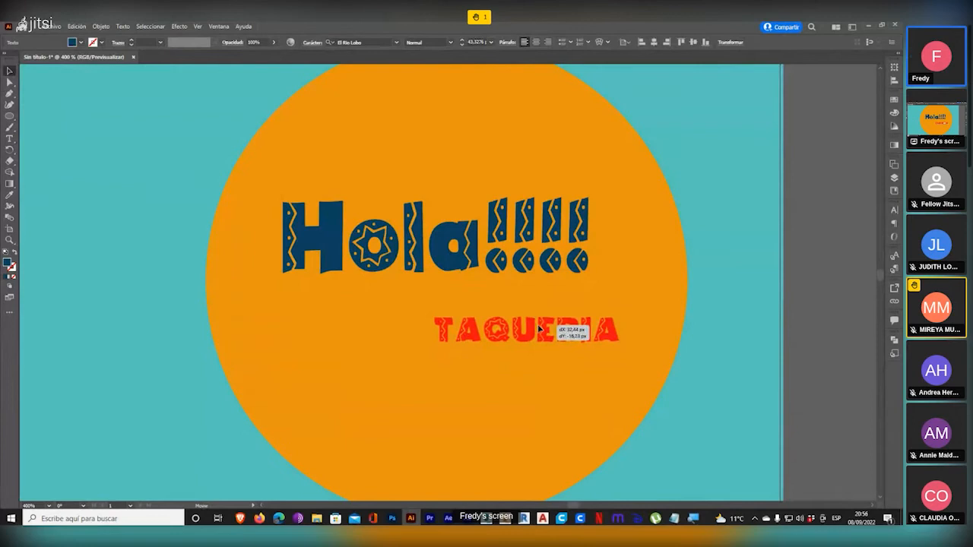
pyautogui.moveTo(434, 350); pyautogui.dragTo(397, 372)
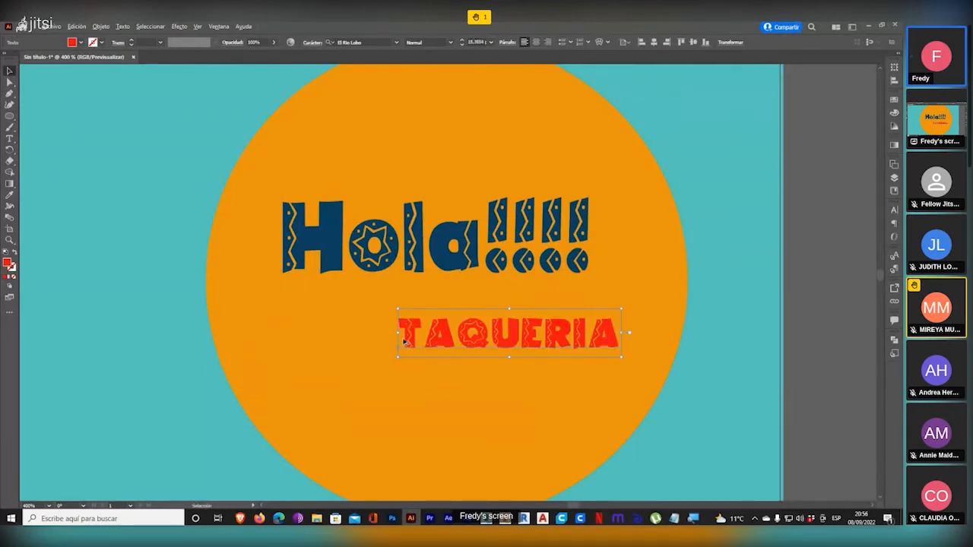
pyautogui.scroll(-2, 404, 339)
pyautogui.click(702, 322)
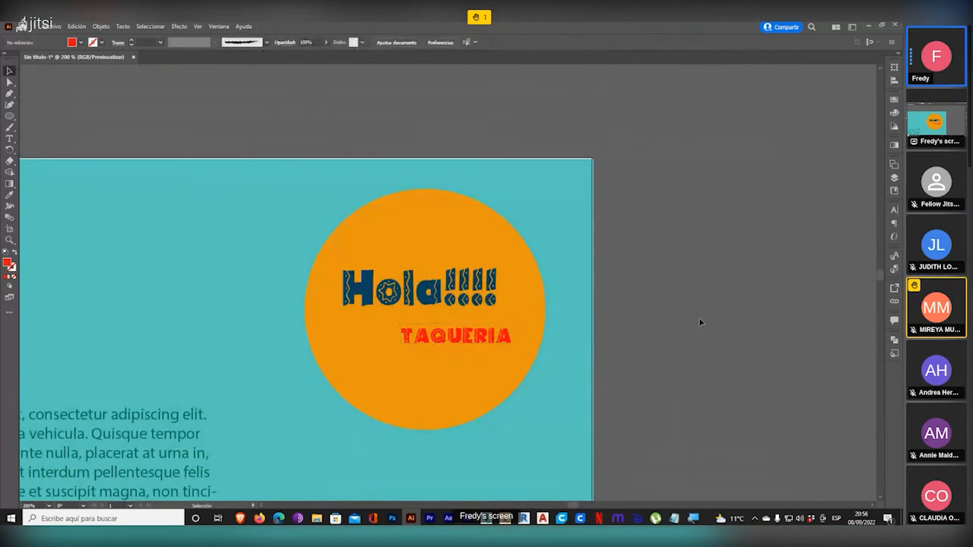
# - Set the font of both the "Hola!!!!" and "TAQUERIA" texts to Arial
pyautogui.click(452, 293)
pyautogui.keyDown('shift'); pyautogui.click(476, 340); pyautogui.keyUp('shift')
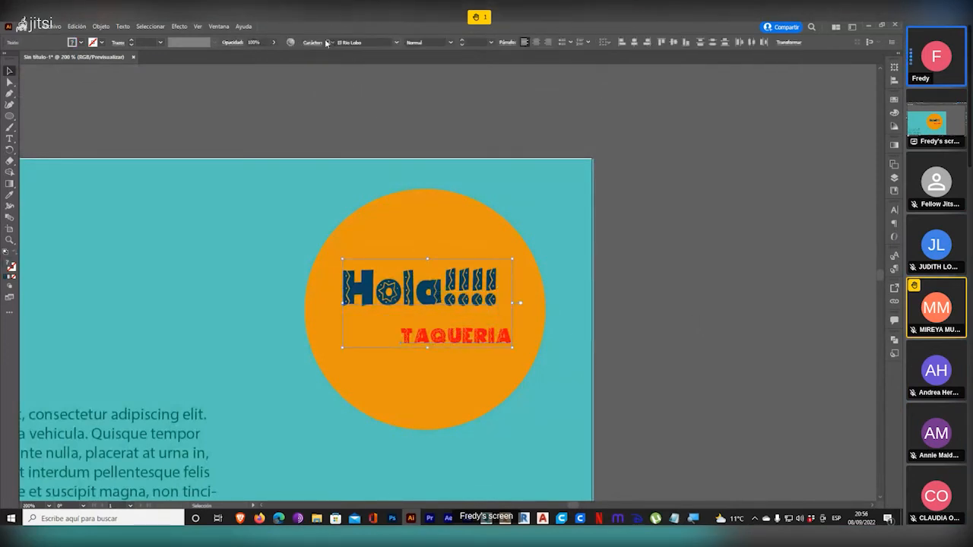
pyautogui.click(396, 43)
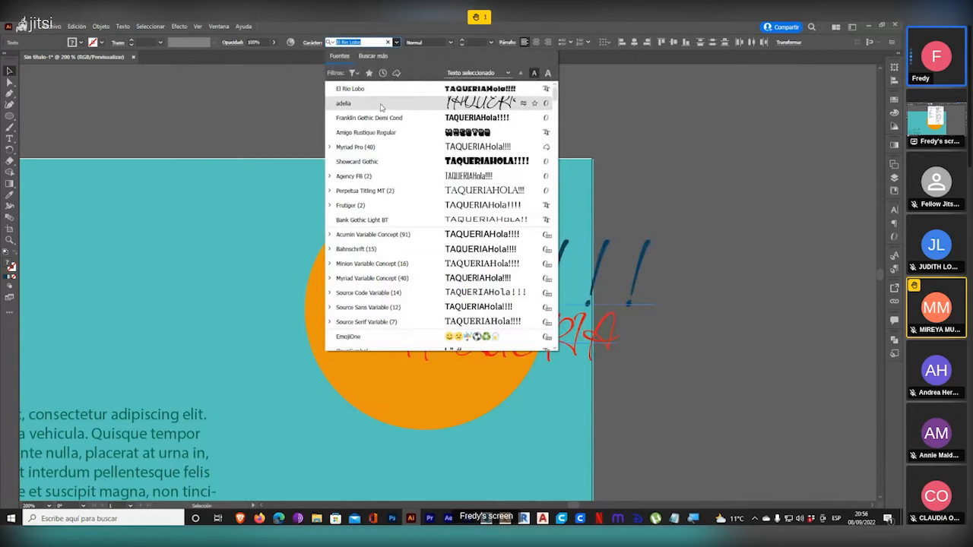
pyautogui.scroll(-8, 386, 213)
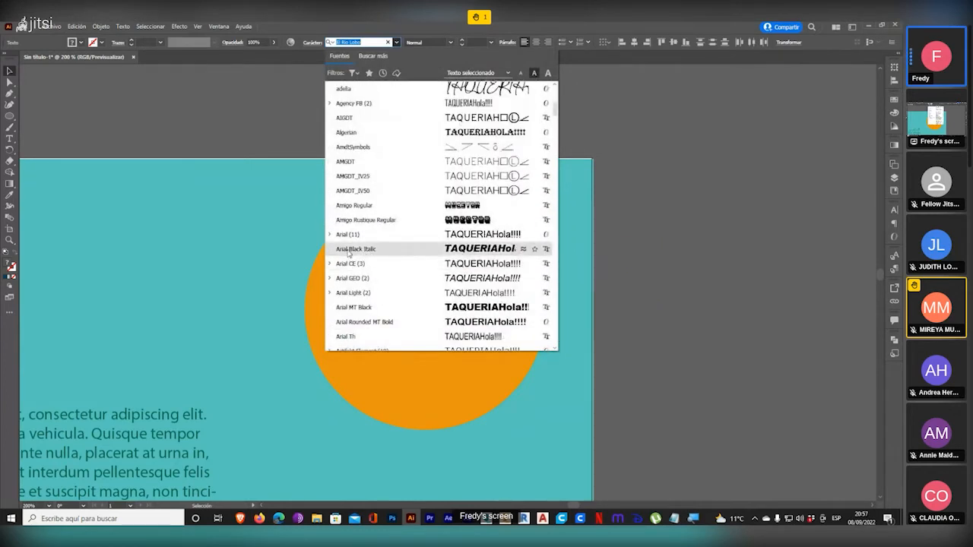
pyautogui.click(343, 237)
pyautogui.click(682, 302)
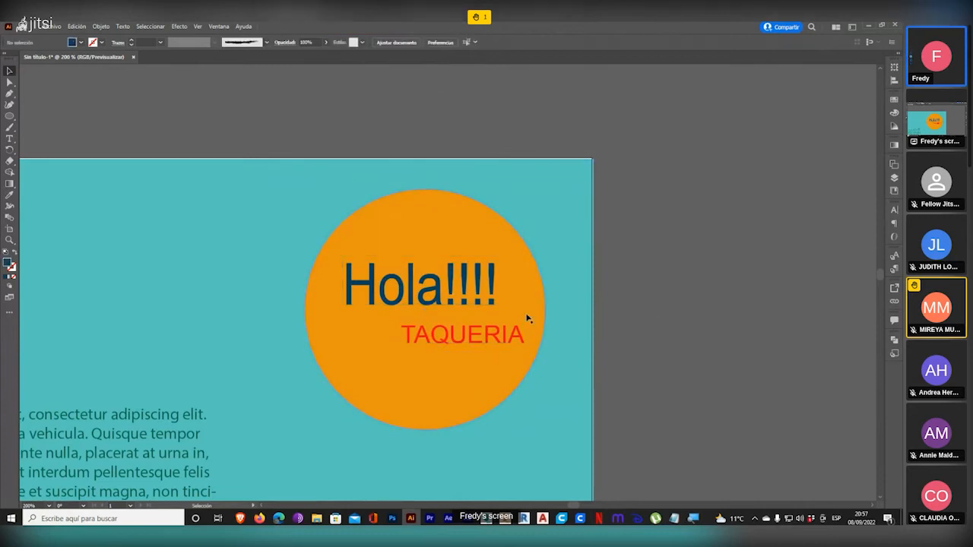
# - Move the orange circle with both texts off the artboard to its right and place a duplicate beside it
pyautogui.scroll(2, 532, 319)
pyautogui.scroll(-1, 515, 306)
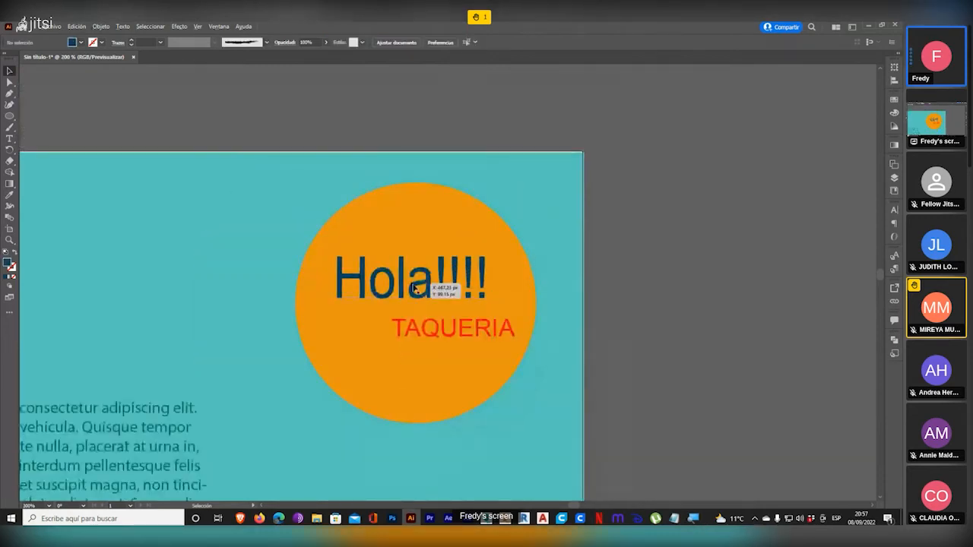
pyautogui.click(441, 283)
pyautogui.keyDown('shift'); pyautogui.click(420, 327); pyautogui.keyUp('shift')
pyautogui.keyDown('shift'); pyautogui.click(384, 363); pyautogui.keyUp('shift')
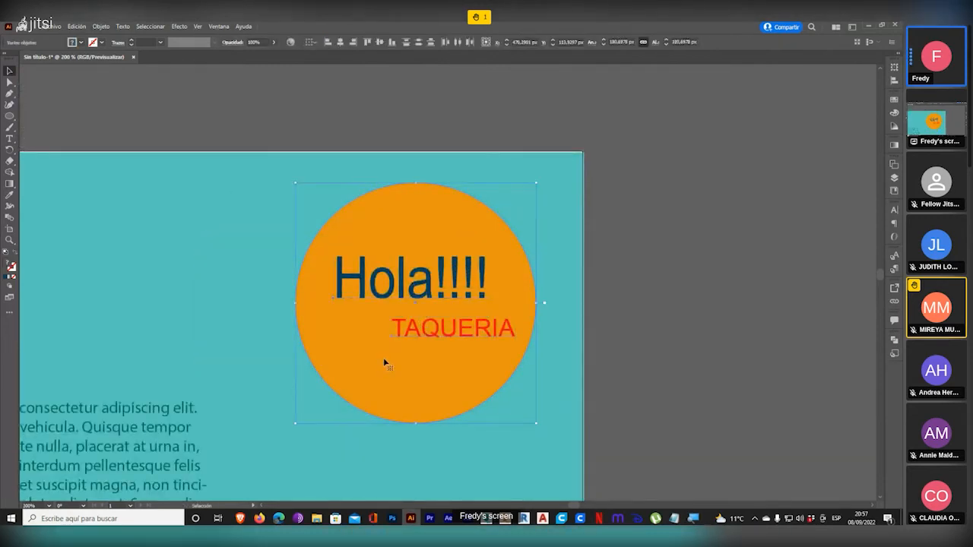
pyautogui.moveTo(377, 347); pyautogui.dragTo(699, 295)
pyautogui.scroll(-2, 467, 234)
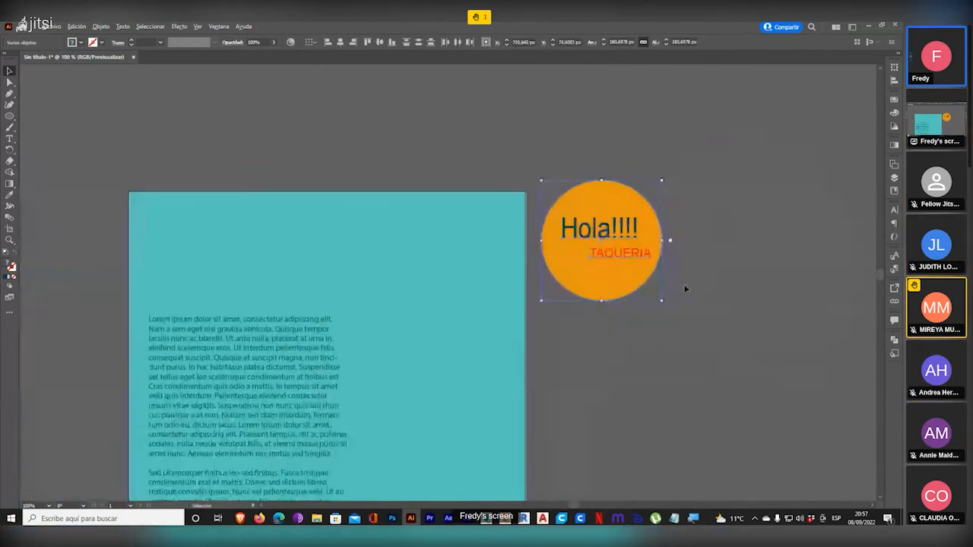
pyautogui.scroll(2, 749, 259)
pyautogui.moveTo(498, 266); pyautogui.dragTo(784, 281)
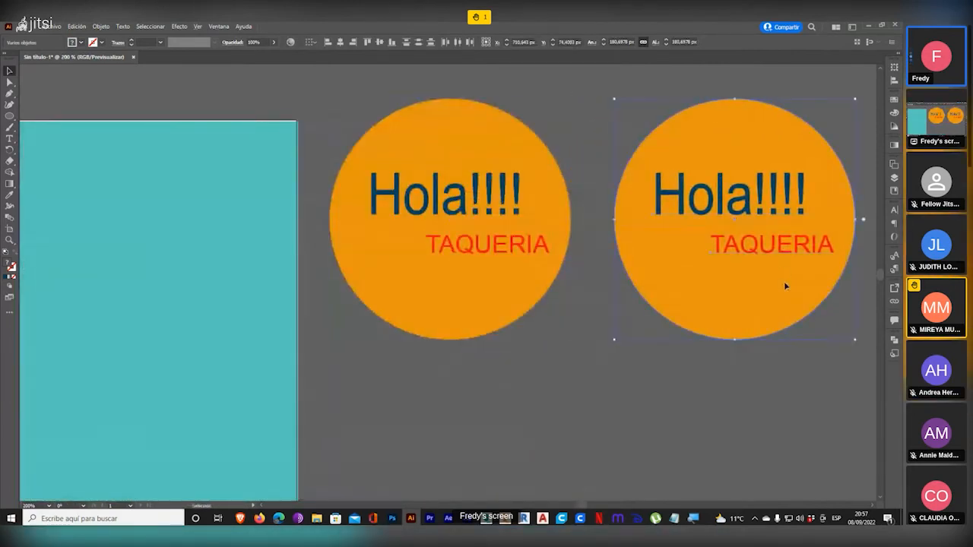
pyautogui.click(760, 365)
# - Set the "Hola!!!!" and "TAQUERIA" texts in the duplicate circle to El Rio Lobo for comparison
pyautogui.click(744, 199)
pyautogui.keyDown('shift'); pyautogui.click(736, 252); pyautogui.keyUp('shift')
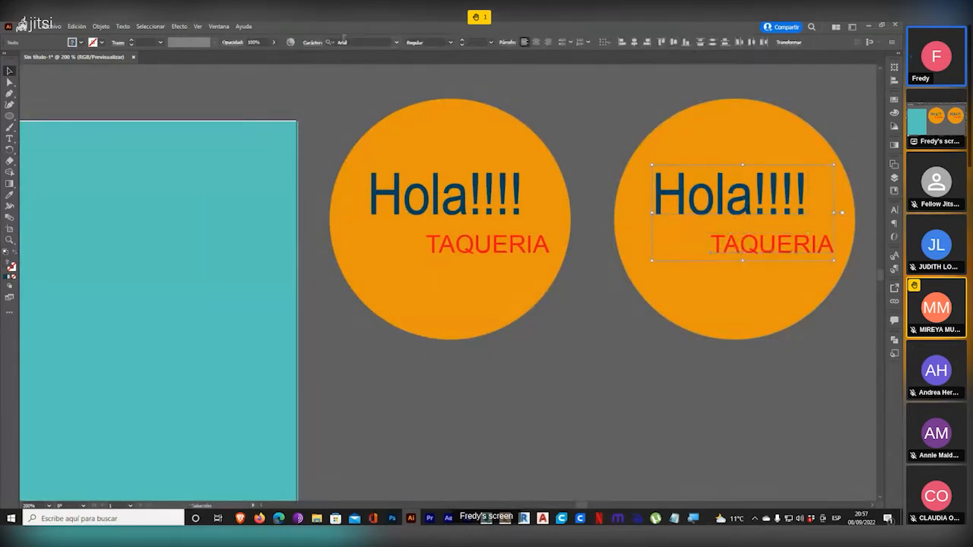
pyautogui.click(396, 42)
pyautogui.click(373, 102)
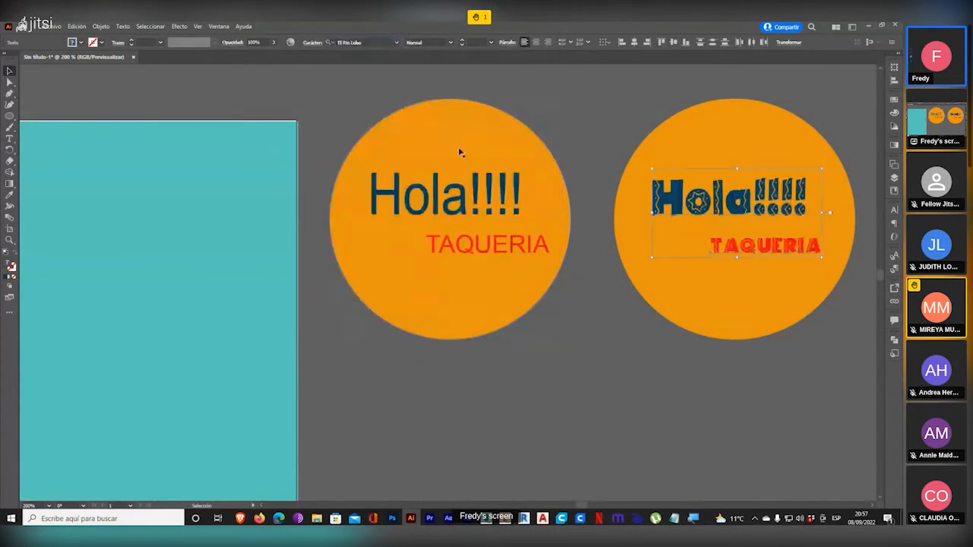
pyautogui.click(631, 337)
pyautogui.scroll(1, 830, 130)
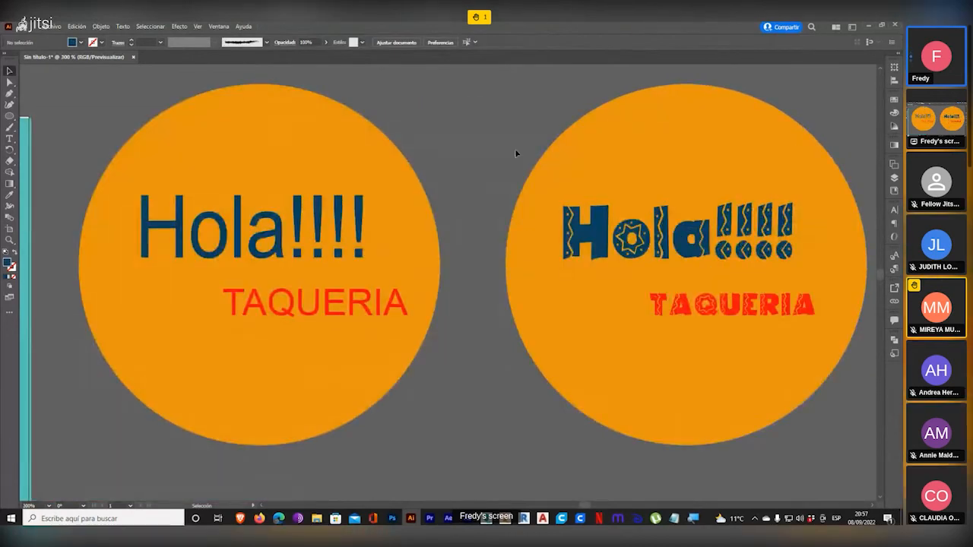
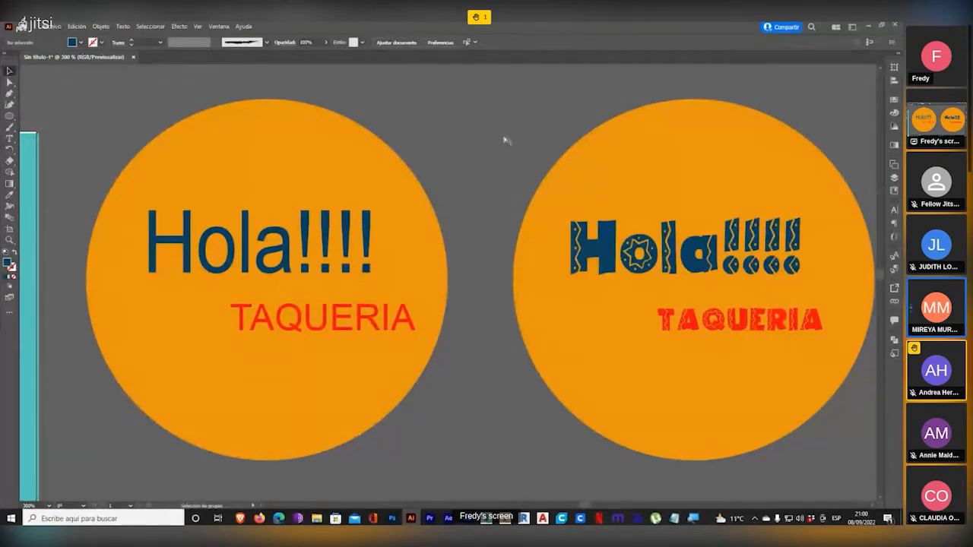
# - Shift the turquoise background rectangle slightly and align it back to the centre of the artboard
pyautogui.scroll(-5, 502, 149)
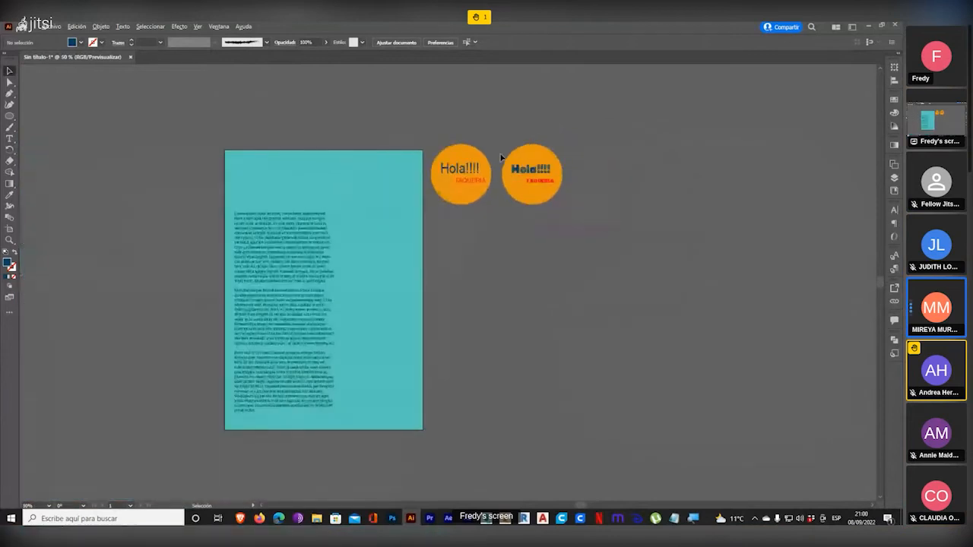
pyautogui.scroll(1, 403, 137)
pyautogui.moveTo(393, 140); pyautogui.dragTo(456, 83)
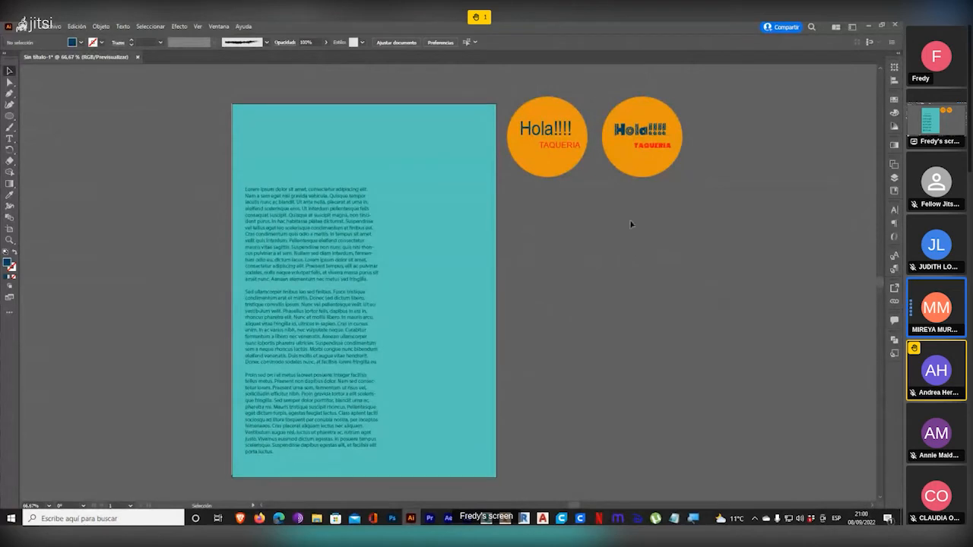
pyautogui.moveTo(454, 264); pyautogui.dragTo(445, 262)
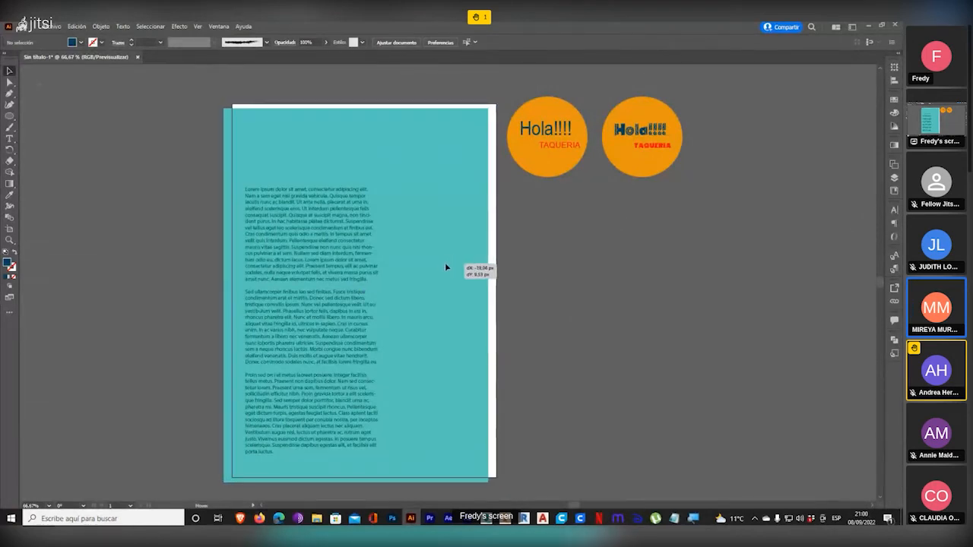
pyautogui.click(428, 44)
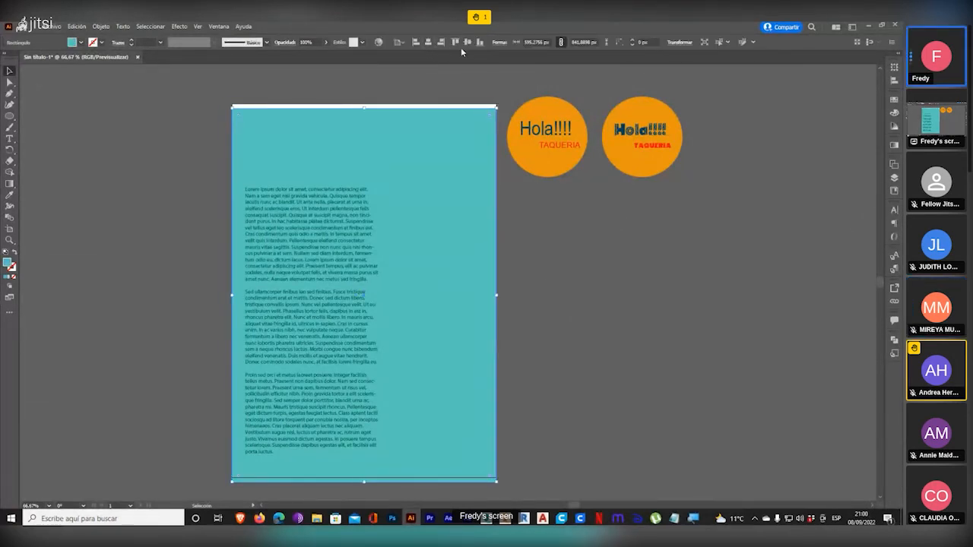
pyautogui.click(548, 248)
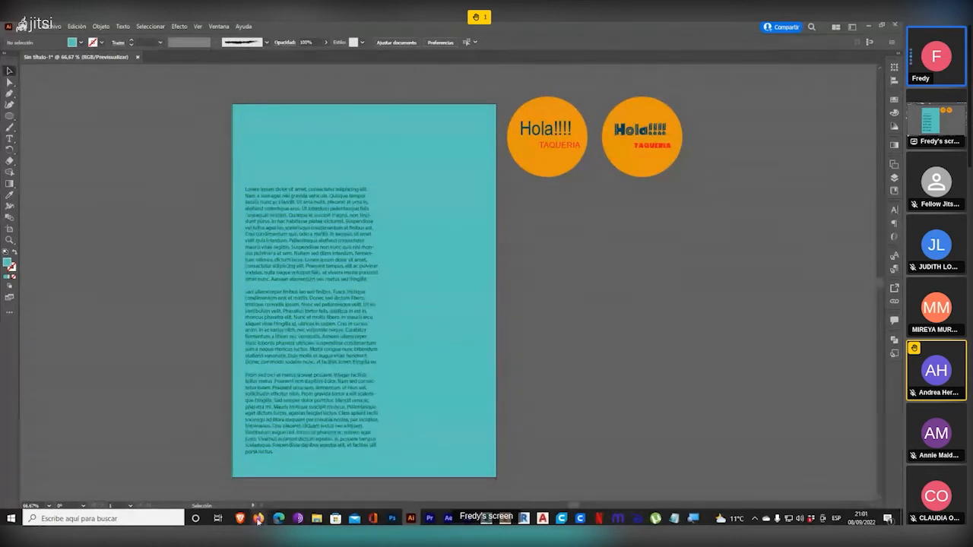
# - Switch to the browser and return from the El Rio Lobo page to dafont's Mexican font category
pyautogui.moveTo(259, 521)
pyautogui.click(232, 483)
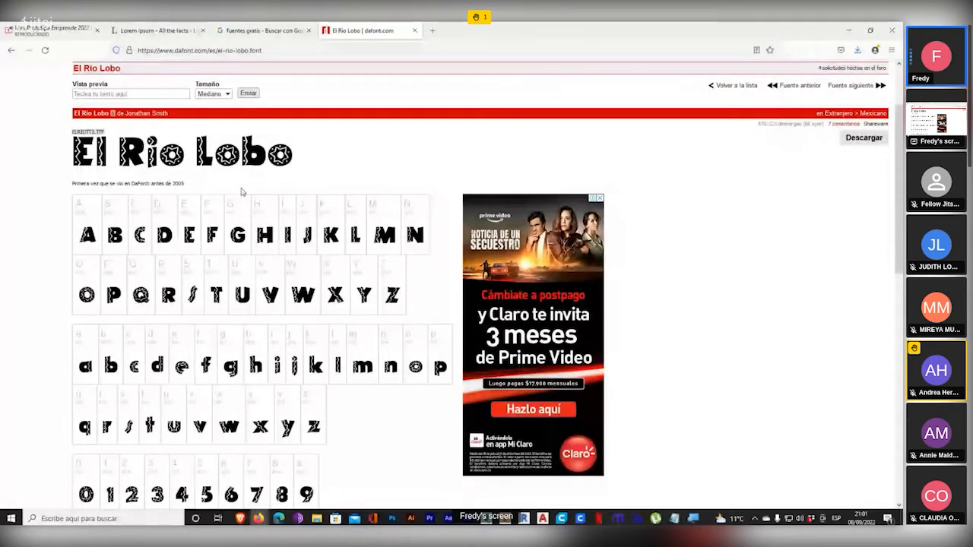
pyautogui.scroll(2, 242, 192)
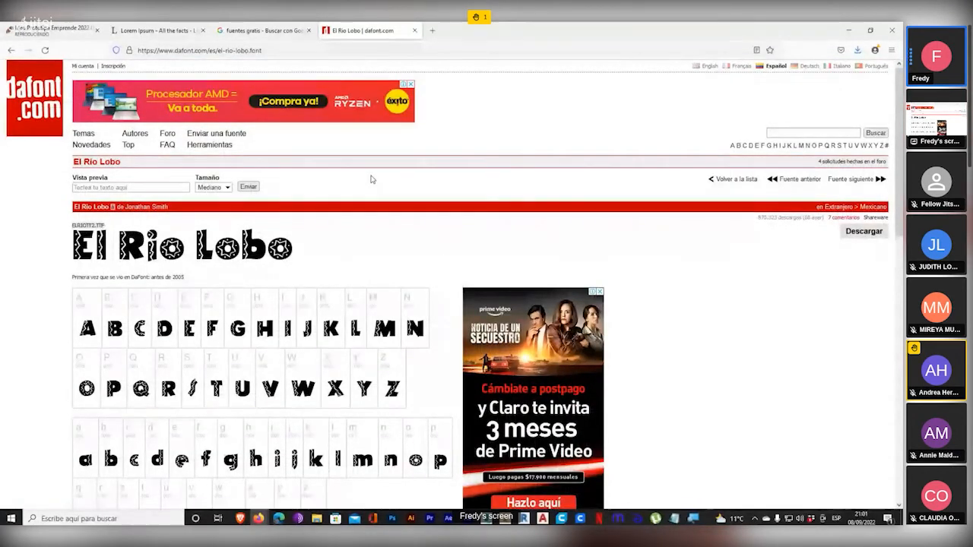
pyautogui.click(10, 50)
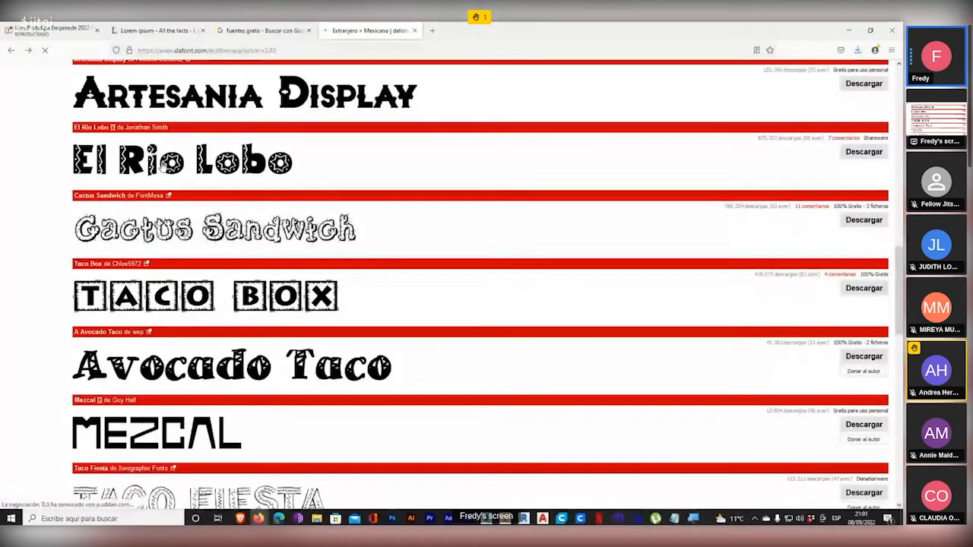
pyautogui.scroll(20, 162, 168)
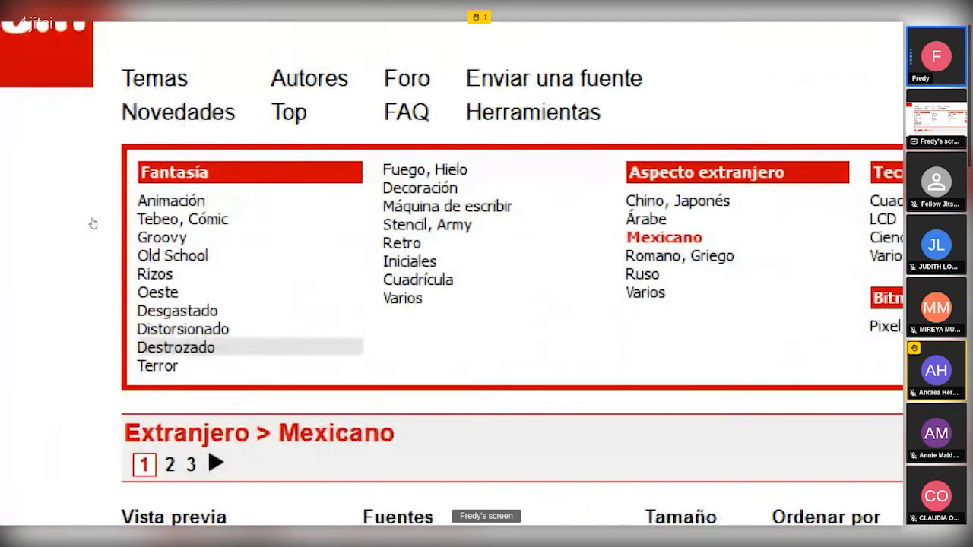
# - Browse the fonts in dafont's Old School category under Fantasía
pyautogui.click(172, 255)
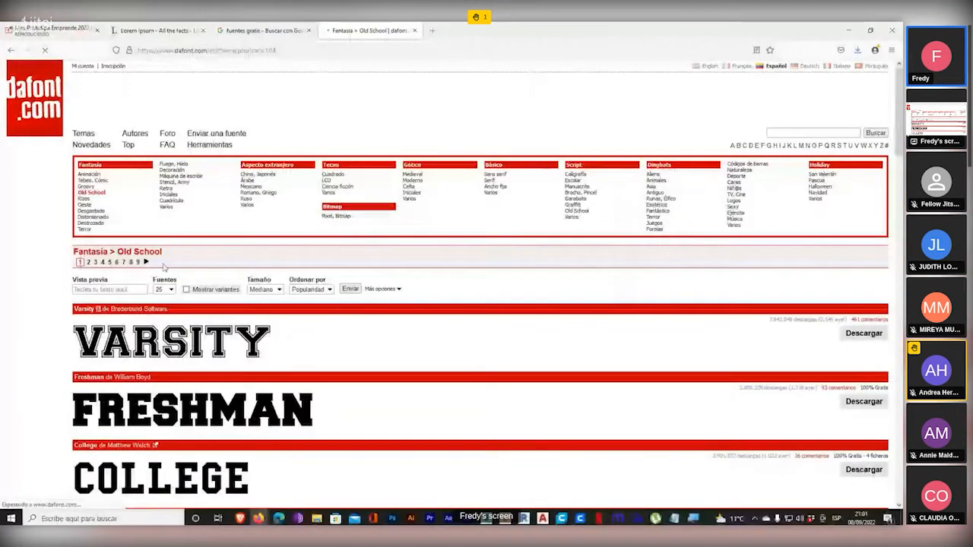
pyautogui.scroll(-5, 175, 221)
pyautogui.scroll(-4, 162, 295)
pyautogui.scroll(4, 162, 295)
pyautogui.click(162, 298)
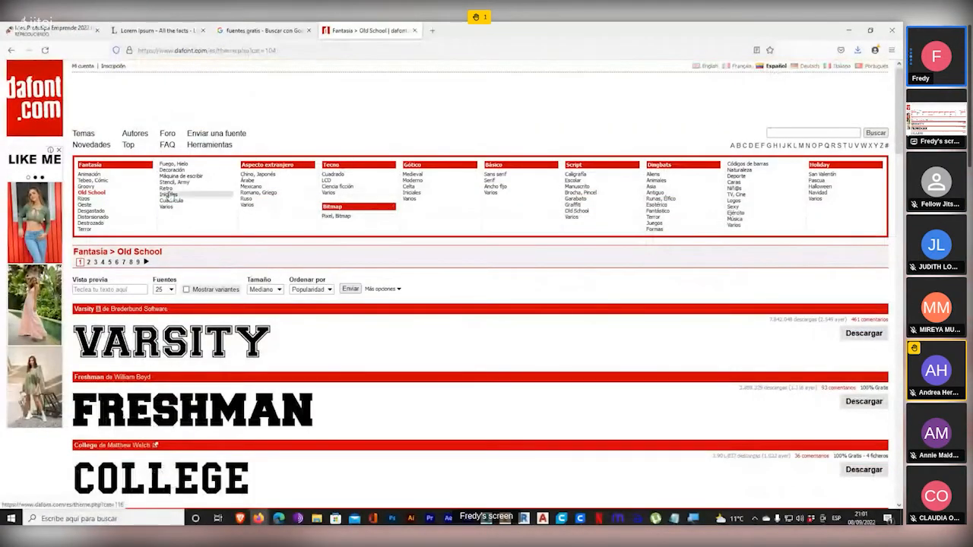
# - Browse the fonts in dafont's Retro category under Fantasía
pyautogui.click(166, 190)
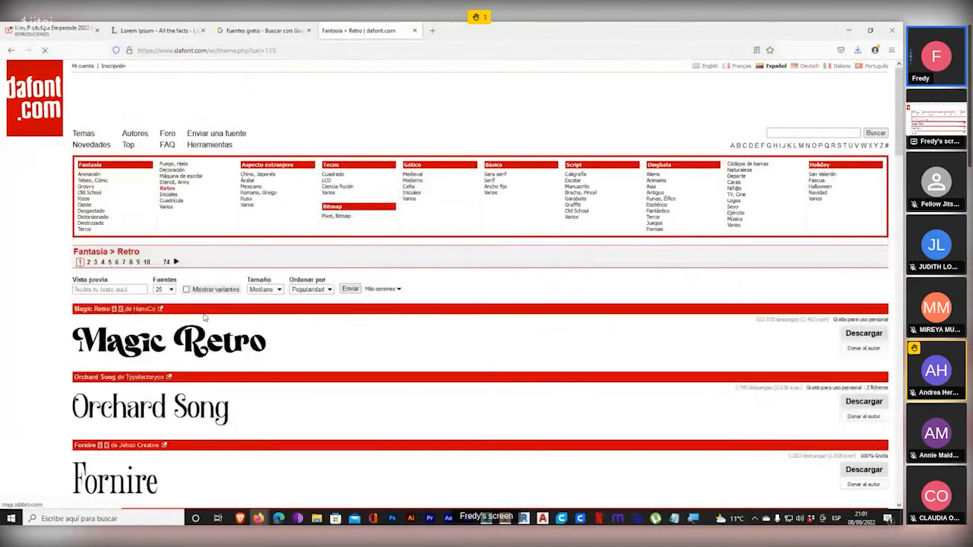
pyautogui.scroll(-4, 204, 329)
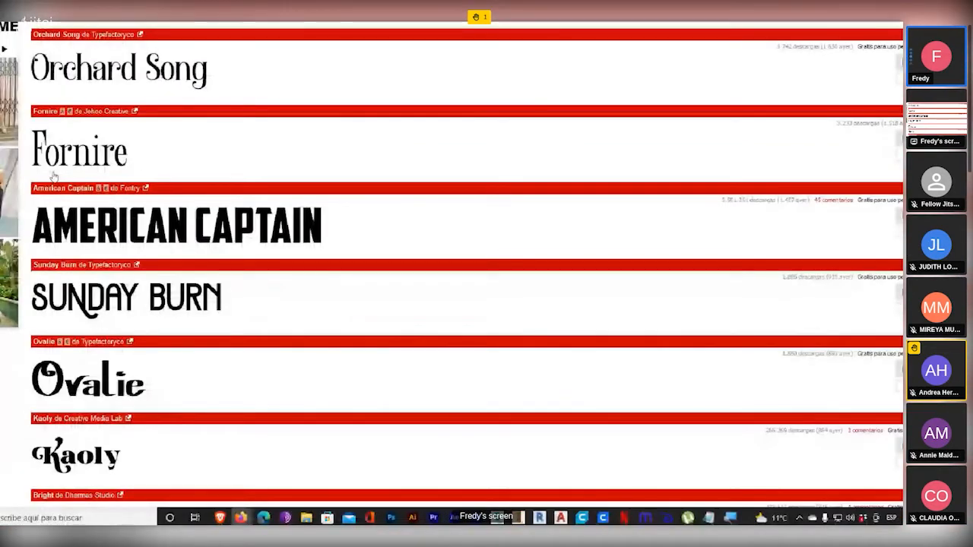
pyautogui.scroll(-3, 120, 284)
pyautogui.scroll(4, 190, 234)
pyautogui.scroll(3, 191, 235)
pyautogui.scroll(1, 191, 234)
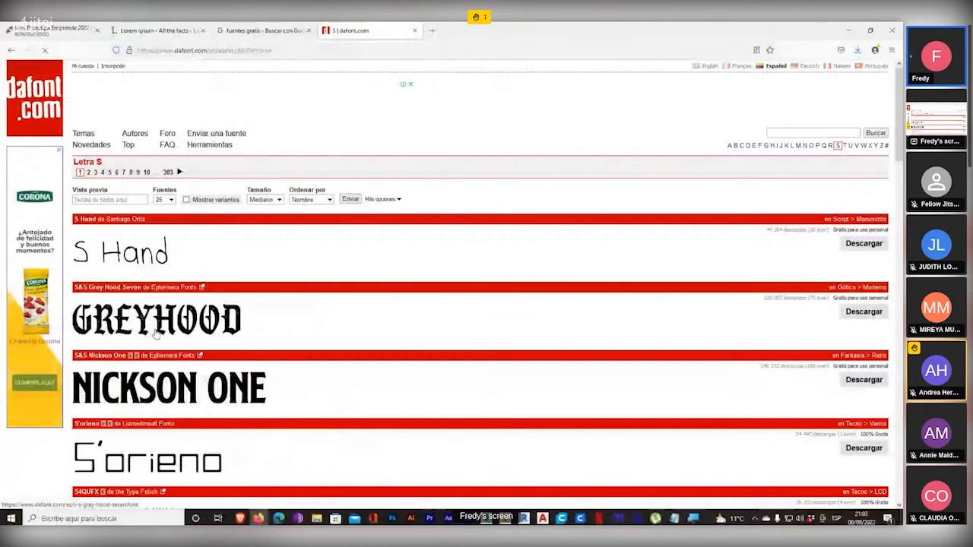
# - Look through the Woodcutter font collection on dafont and close its page
pyautogui.click(220, 342)
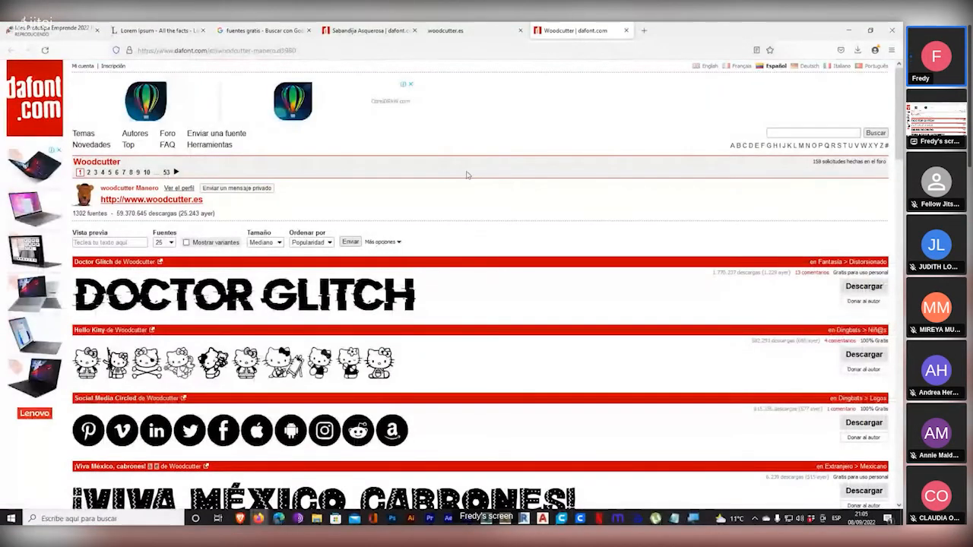
pyautogui.scroll(-5, 393, 290)
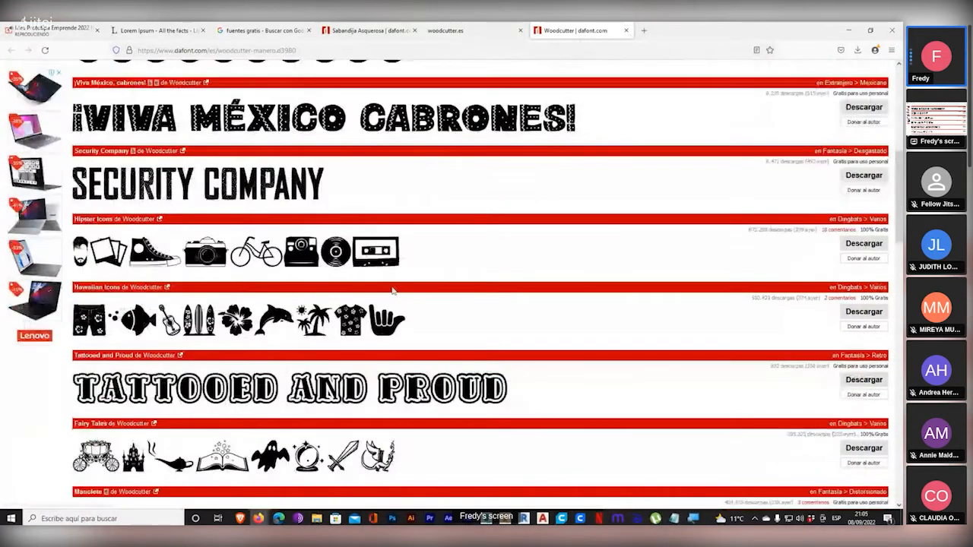
pyautogui.scroll(5, 394, 290)
pyautogui.click(625, 31)
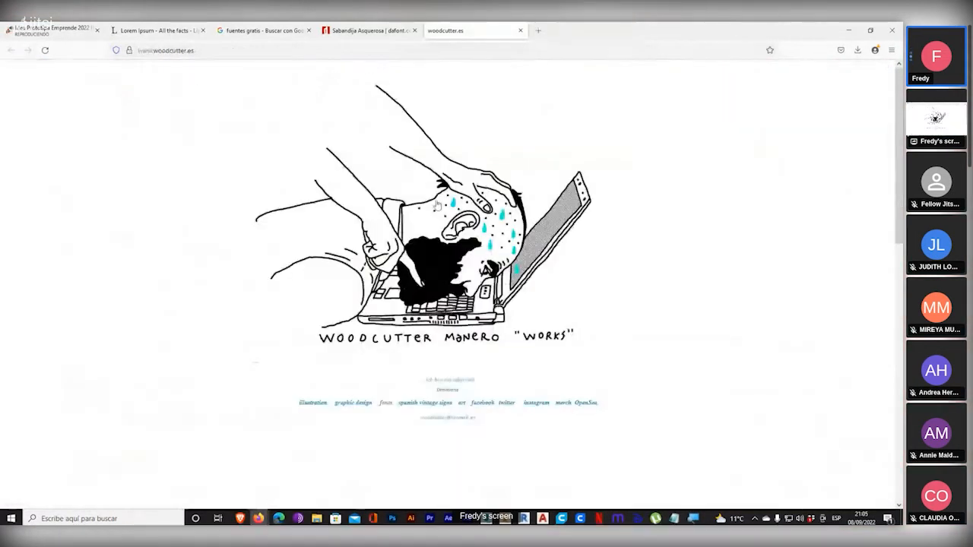
# - Examine the portfolio and contact links on woodcutter.es, and return to the Sabandija Asquerosa font page
pyautogui.press('super+plus')
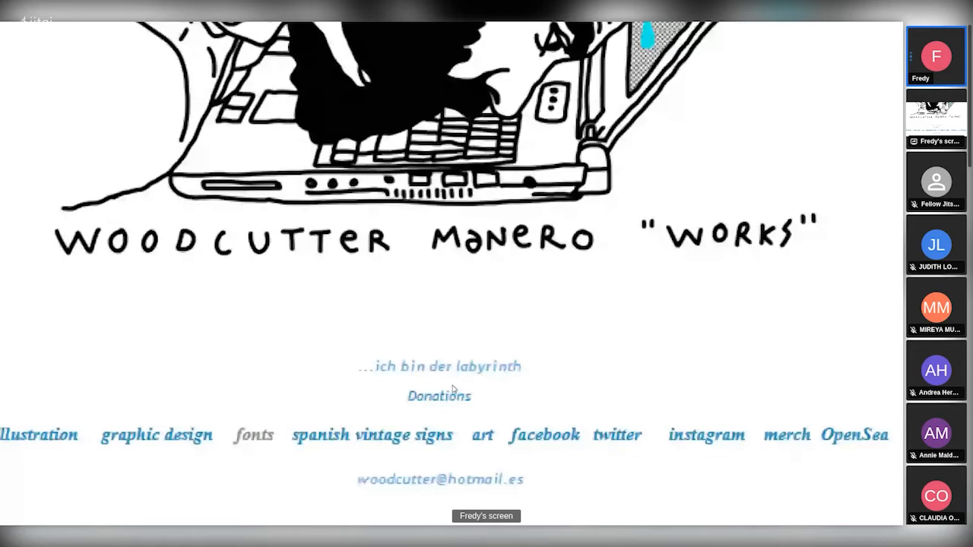
pyautogui.press('super+minus')
pyautogui.click(371, 29)
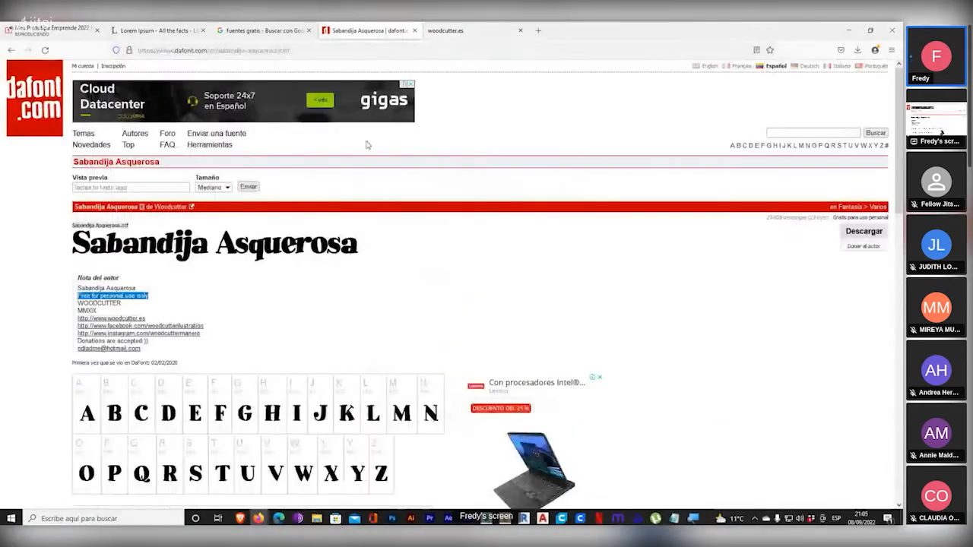
pyautogui.press('super+plus')
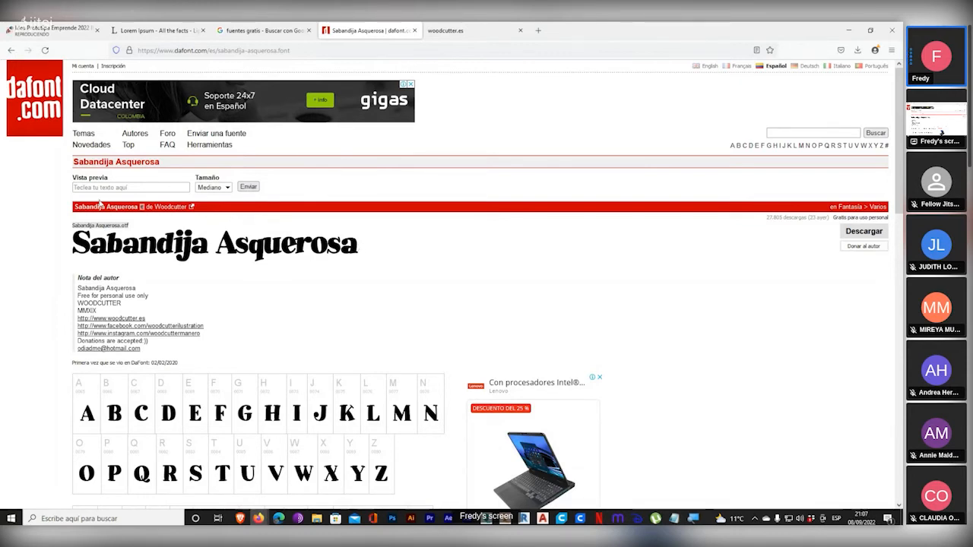
pyautogui.press('super+plus')
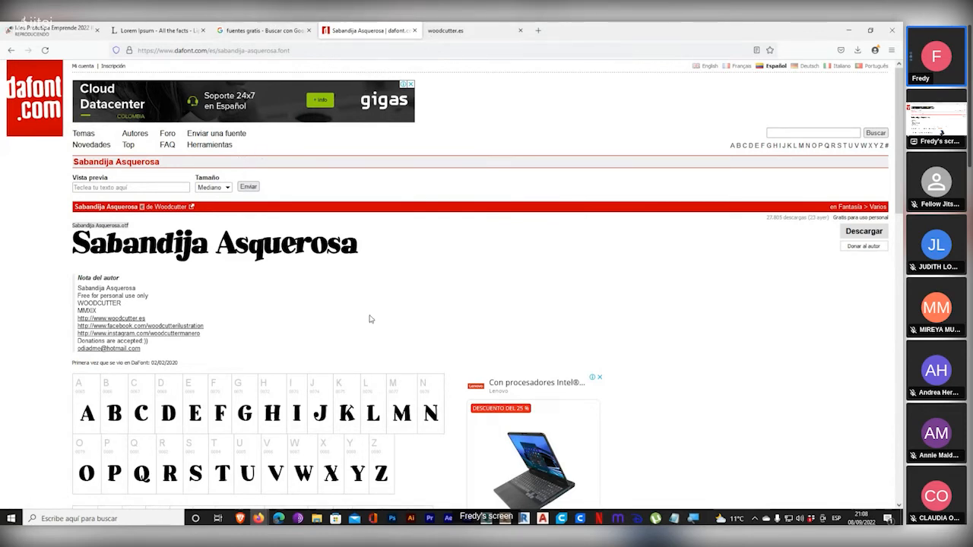
# - Switch between Photoshop and Illustrator to compare the two open design documents
pyautogui.click(392, 519)
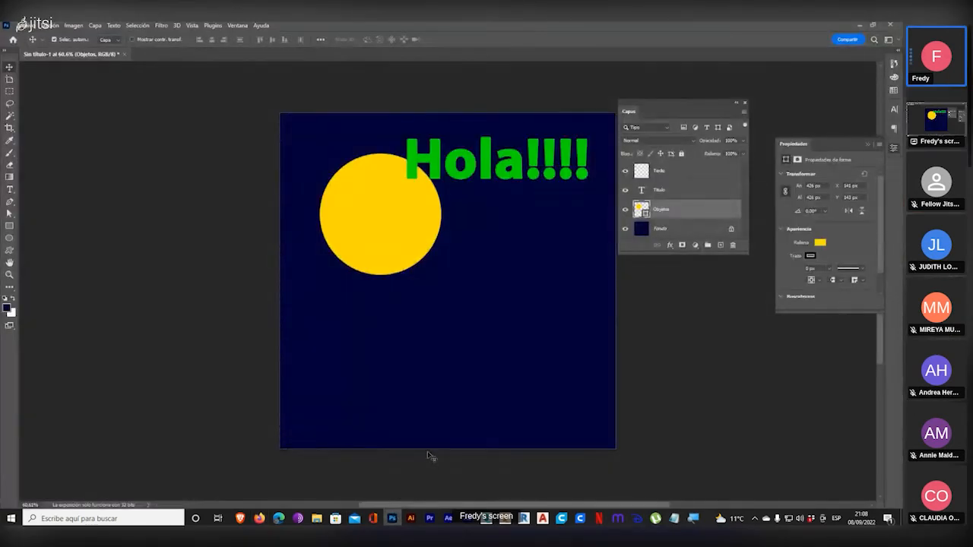
pyautogui.click(412, 518)
pyautogui.click(413, 517)
pyautogui.click(413, 518)
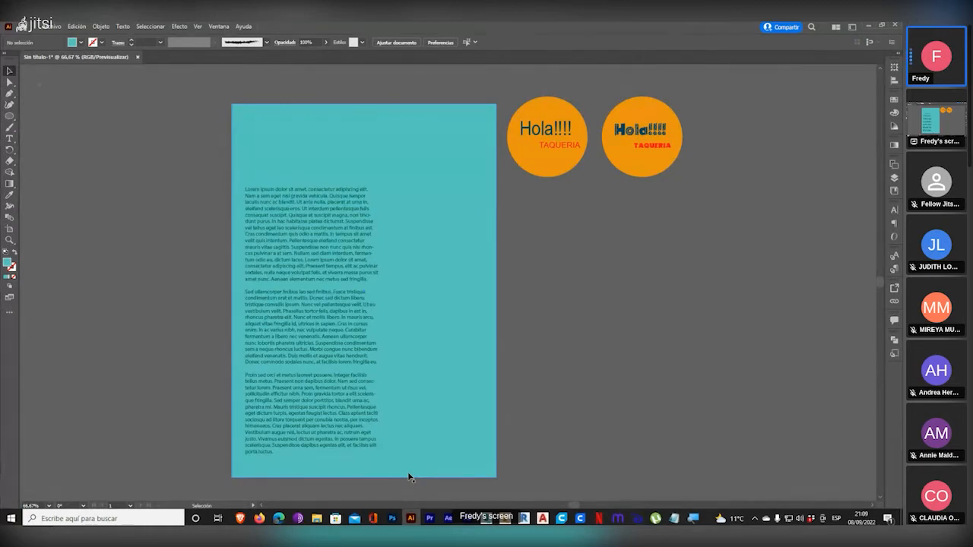
pyautogui.click(392, 518)
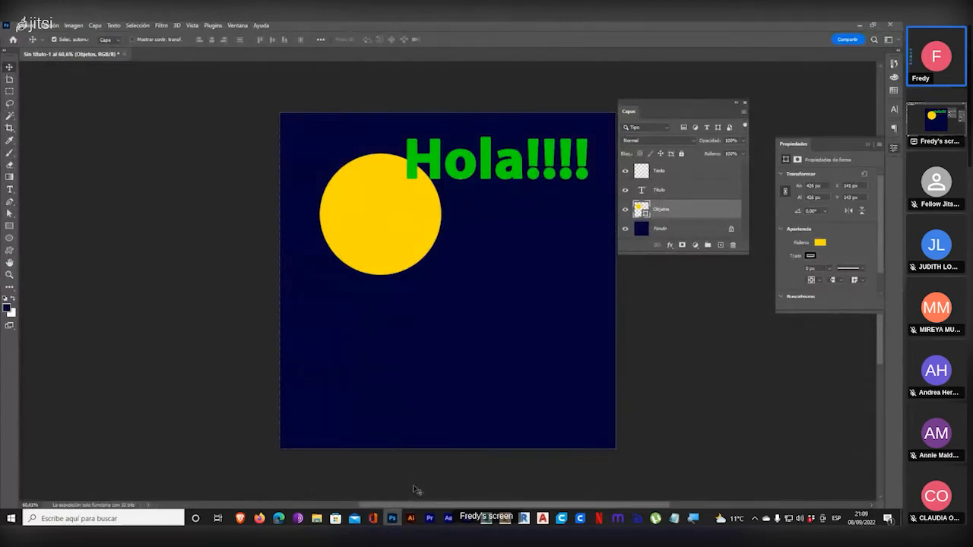
# - Switch back to the browser and open the chat of the Jitsi meeting
pyautogui.moveTo(259, 520)
pyautogui.click(169, 478)
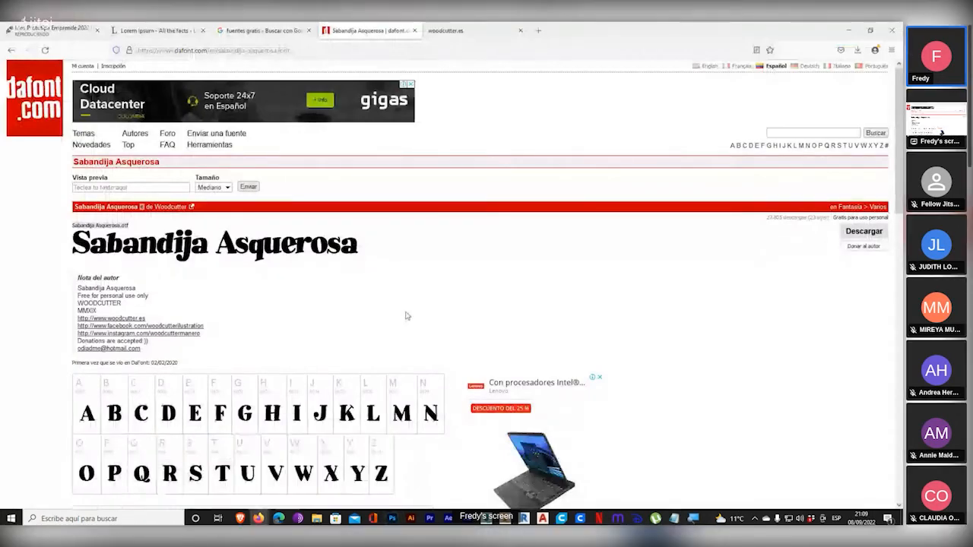
pyautogui.click(471, 29)
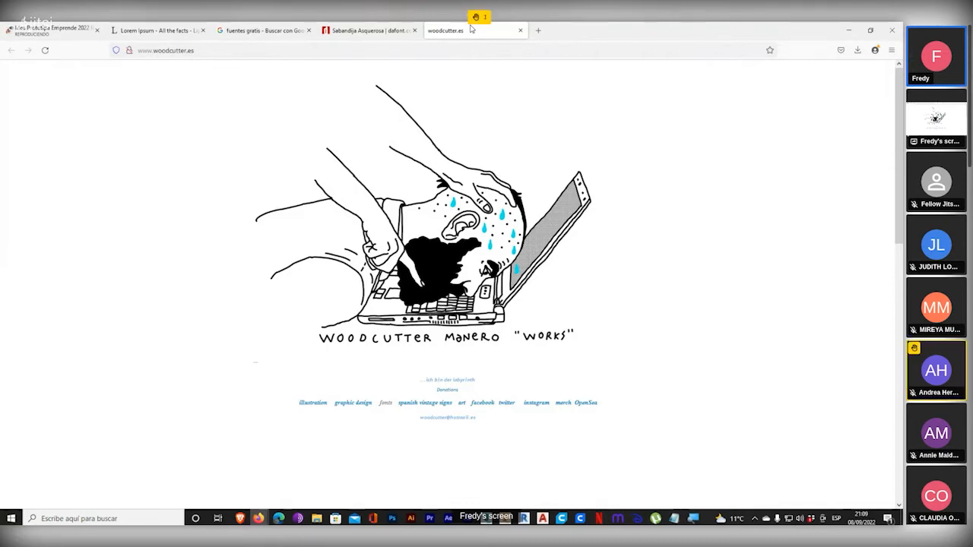
pyautogui.click(89, 26)
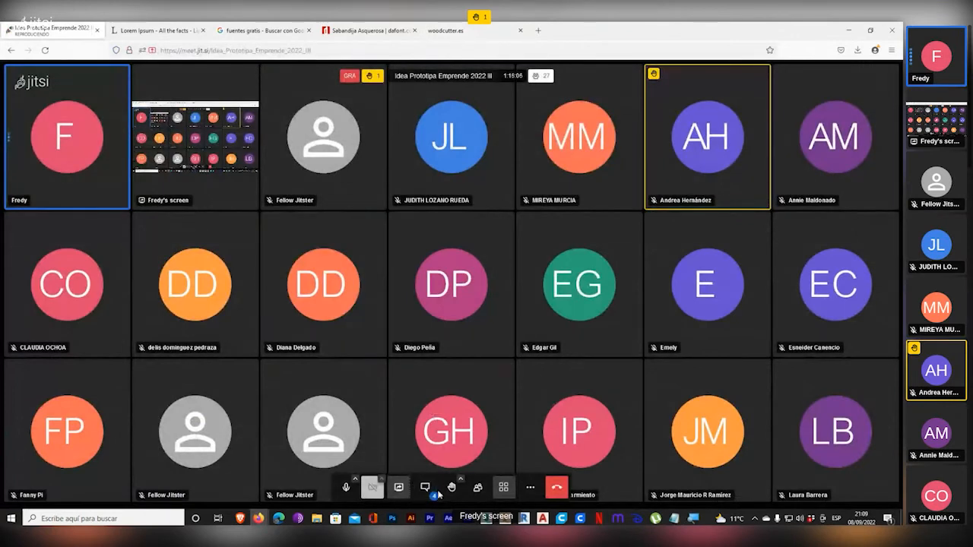
pyautogui.click(427, 489)
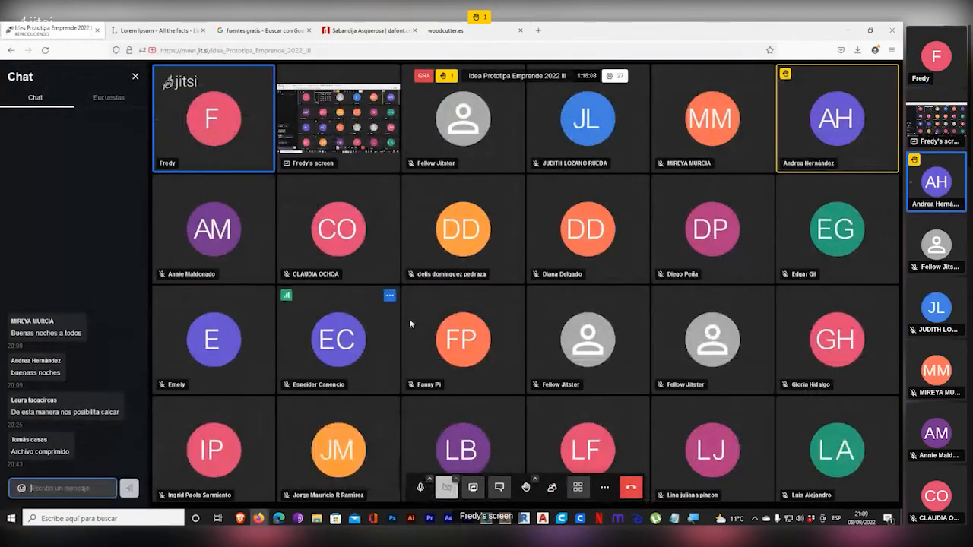
pyautogui.click(448, 31)
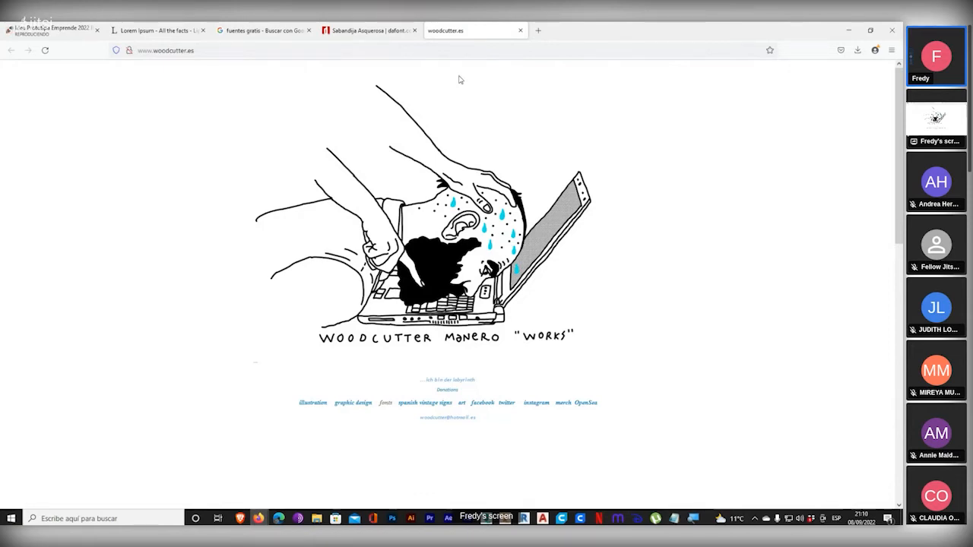
pyautogui.hotkey('ctrl', 'Tab')
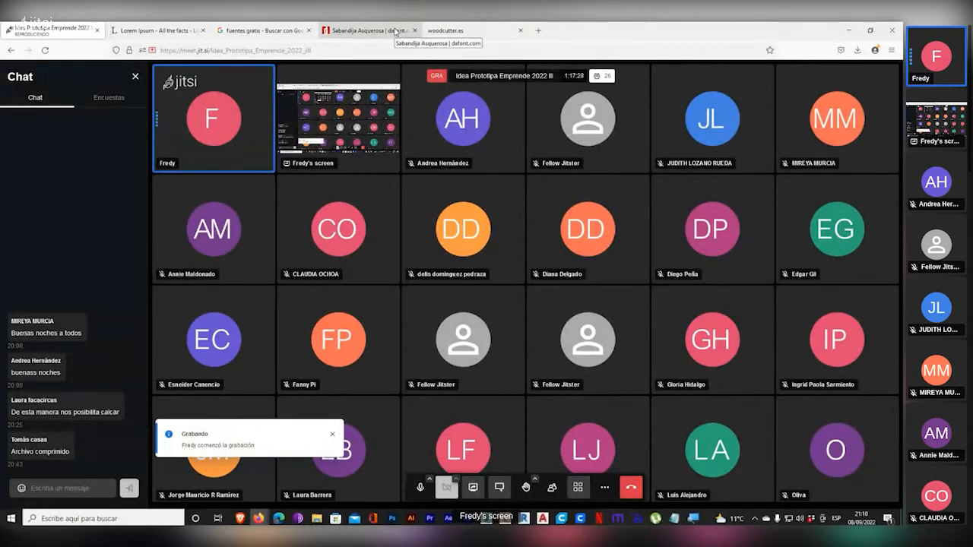
pyautogui.click(394, 31)
# - Search the web for INKSCAPE from the woodcutter.es page and open the official Inkscape site
pyautogui.click(486, 31)
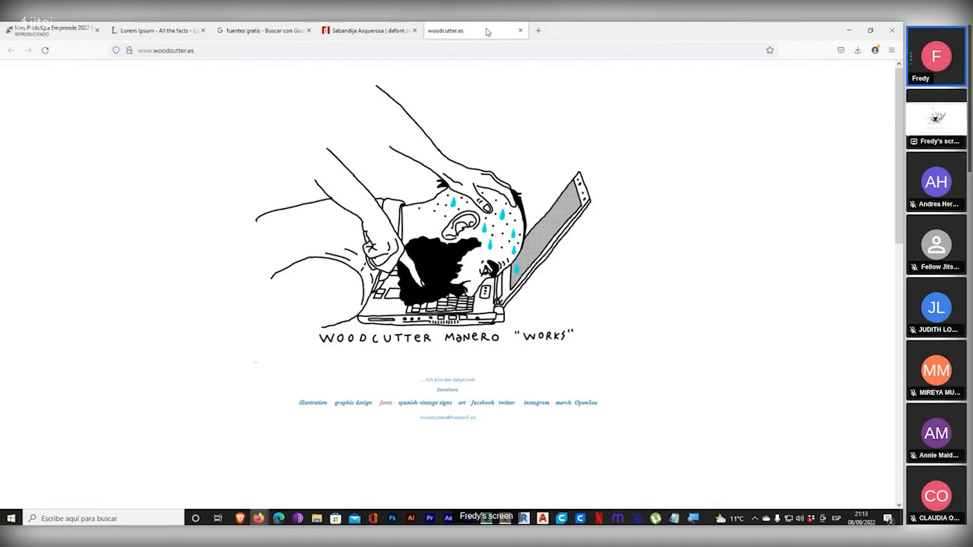
pyautogui.click(267, 49)
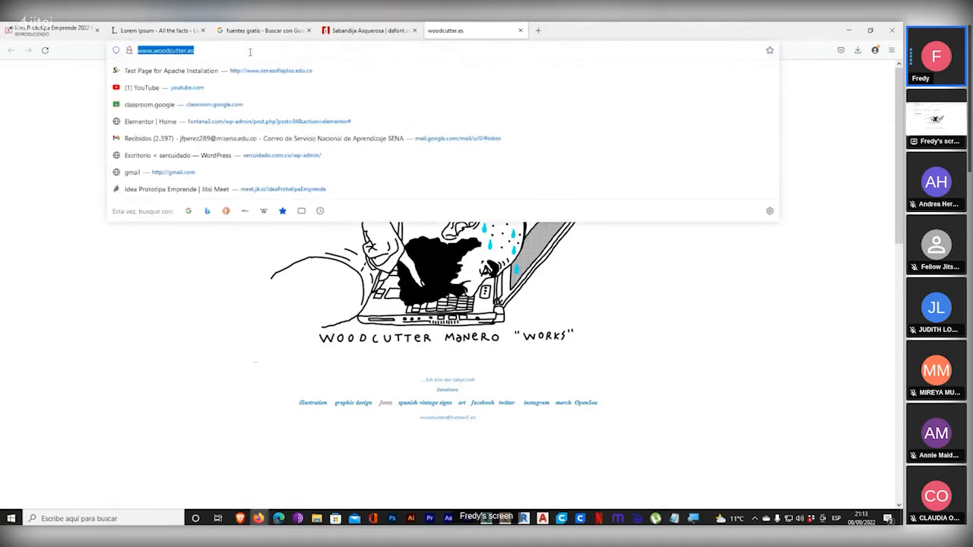
pyautogui.write('iNKSCAPE')
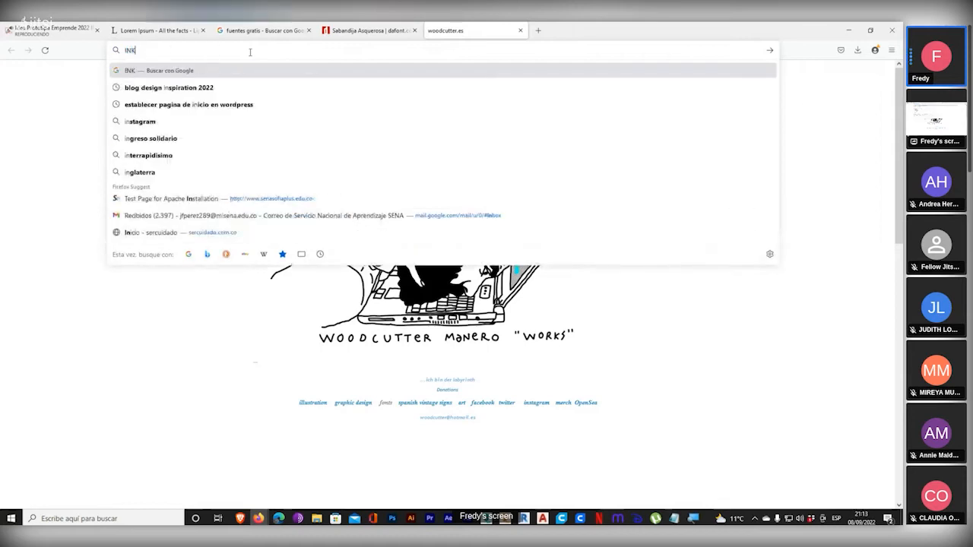
pyautogui.press('Return')
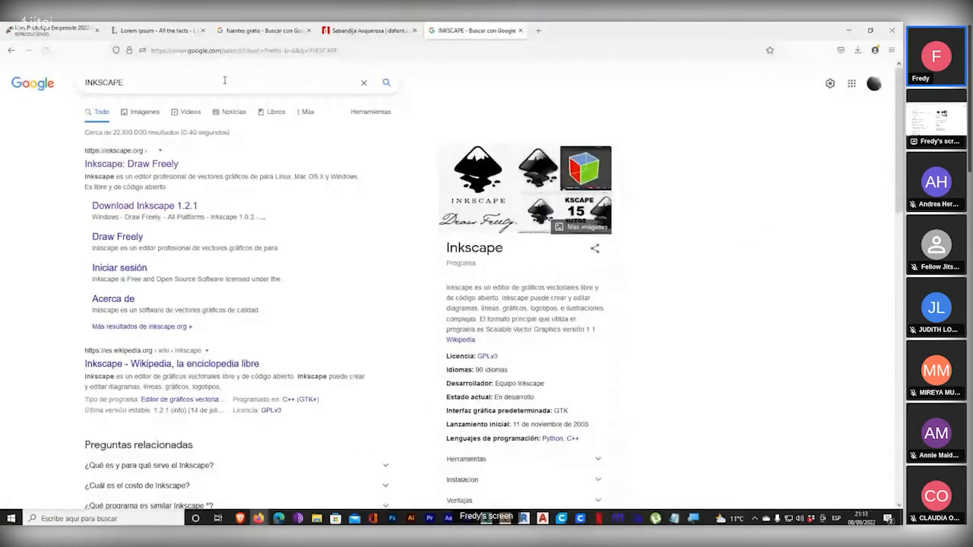
pyautogui.click(131, 164)
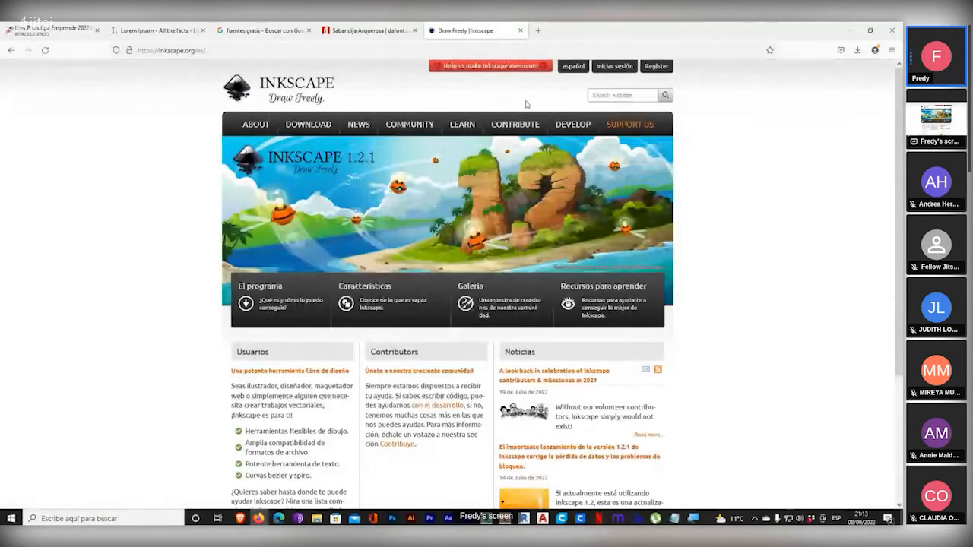
# - Examine the Inkscape site, open the download page for version 1.2.1, and switch back to Illustrator
pyautogui.press('super+plus')
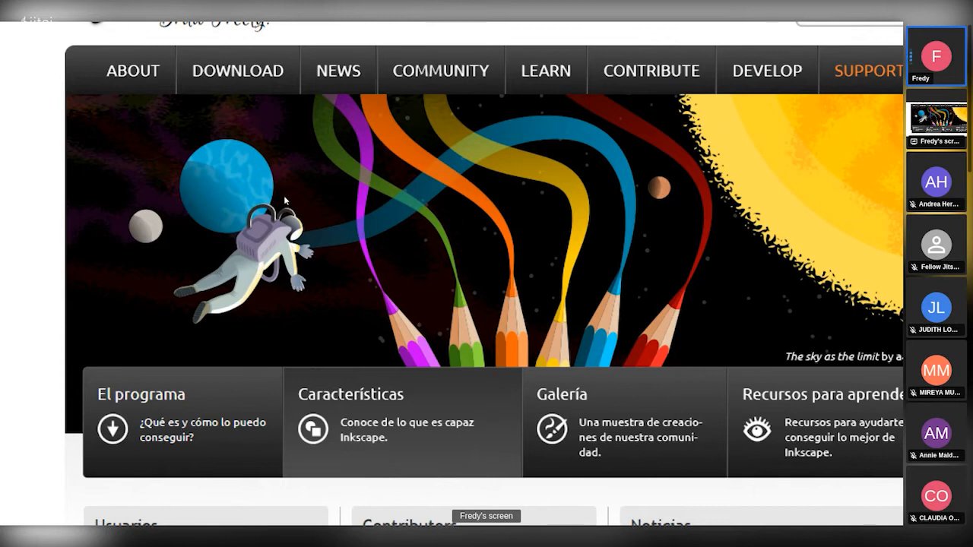
pyautogui.press('super+minus')
pyautogui.press('super+minus')
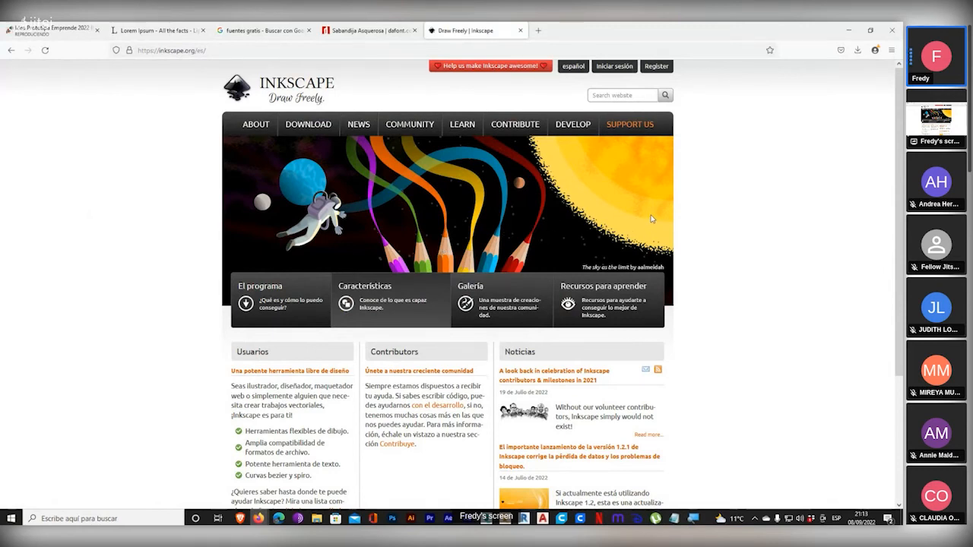
pyautogui.hotkey('ctrl', '1')
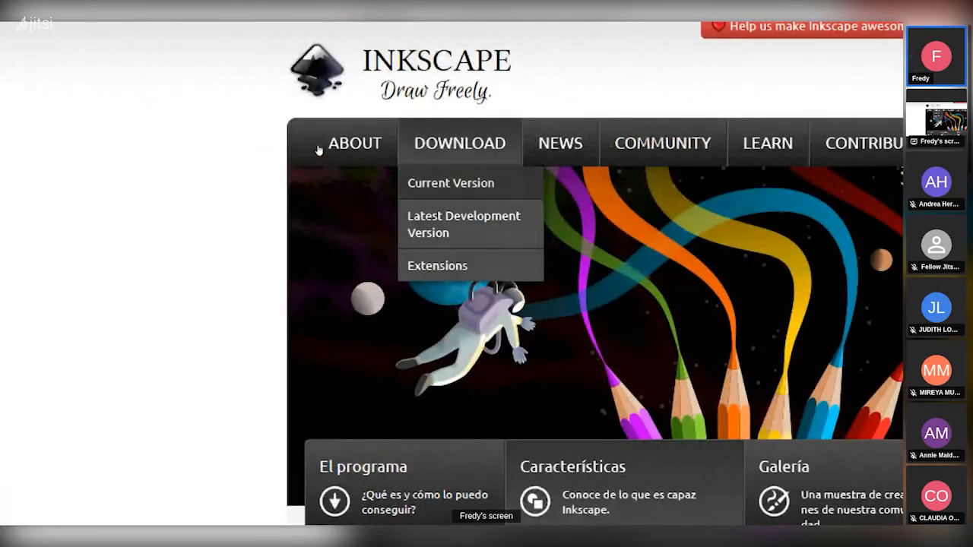
pyautogui.click(319, 151)
pyautogui.press('super+minus')
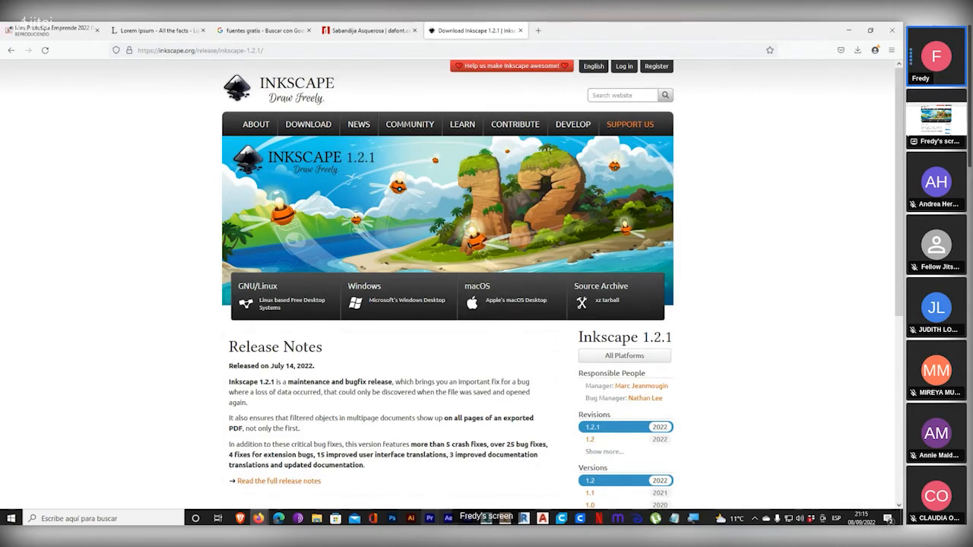
pyautogui.click(411, 519)
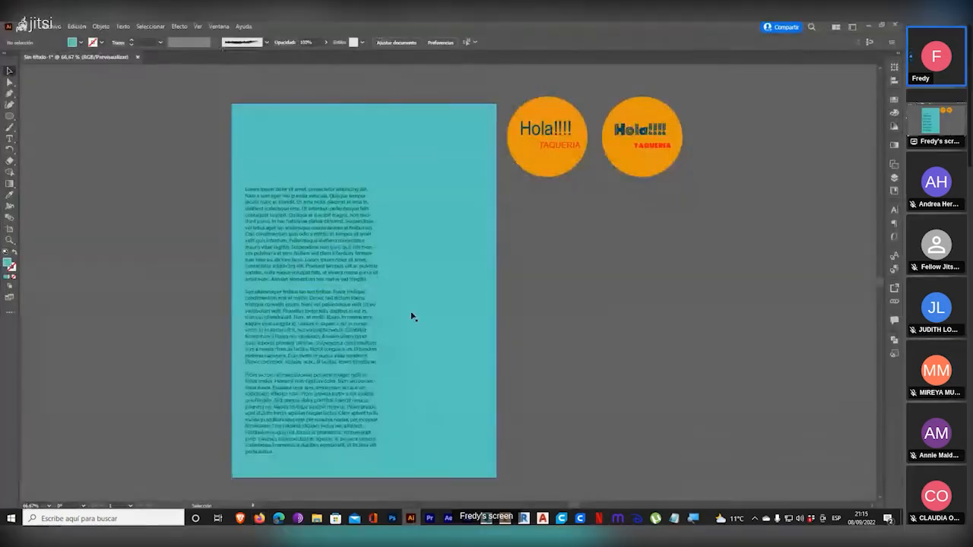
# - Select the orange circle with the plain "Hola!!!!" text and switch back to the Inkscape page in the browser
pyautogui.click(545, 179)
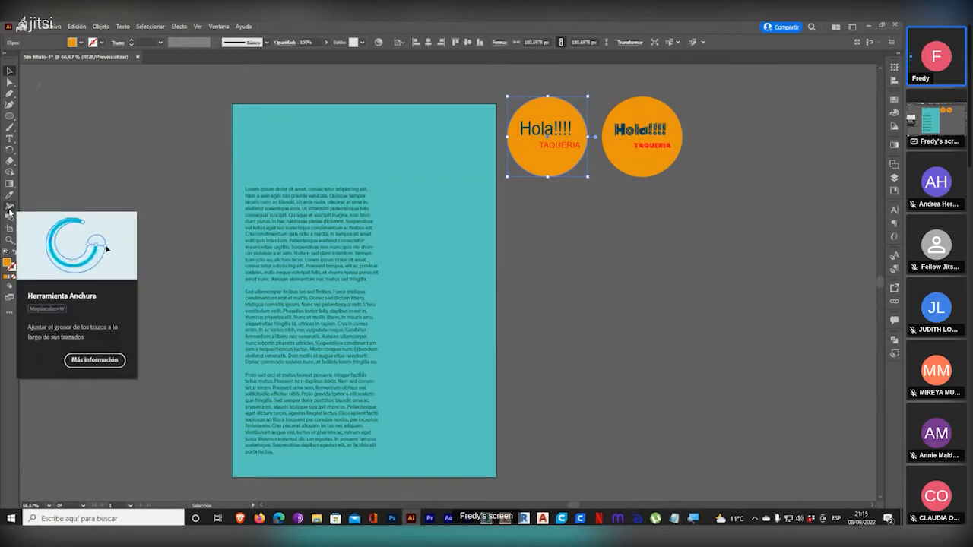
pyautogui.hotkey('alt', 'Tab')
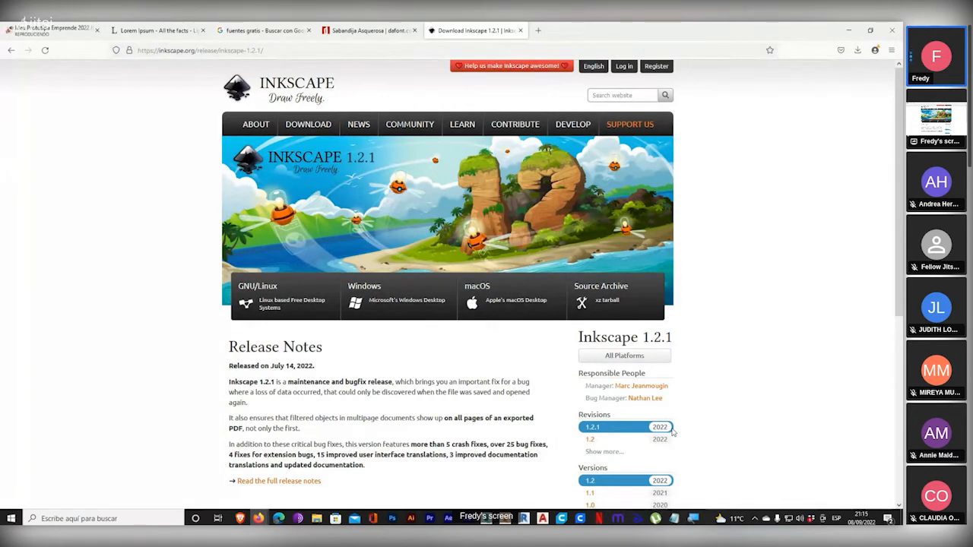
# - Examine the Inkscape 1.2.1 page's site sections, the Support Us options and the platforms offered for download
pyautogui.moveTo(343, 123)
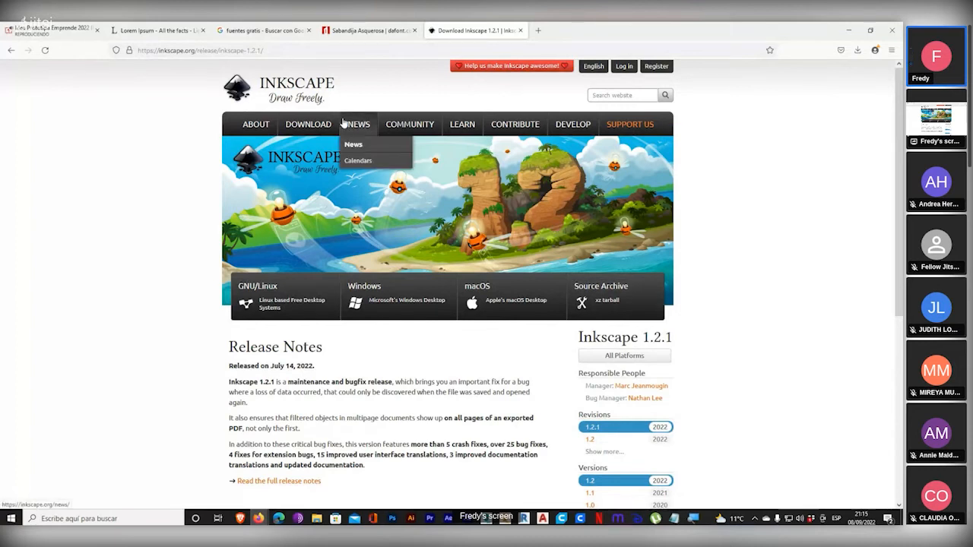
pyautogui.press('super+plus')
pyautogui.press('super+plus')
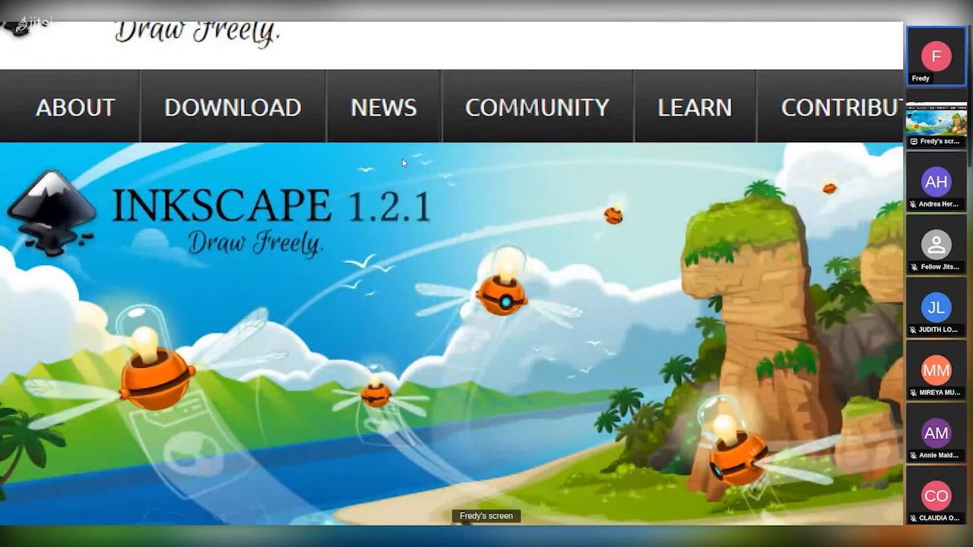
pyautogui.press('super+minus')
pyautogui.press('super+minus')
pyautogui.press('super+minus')
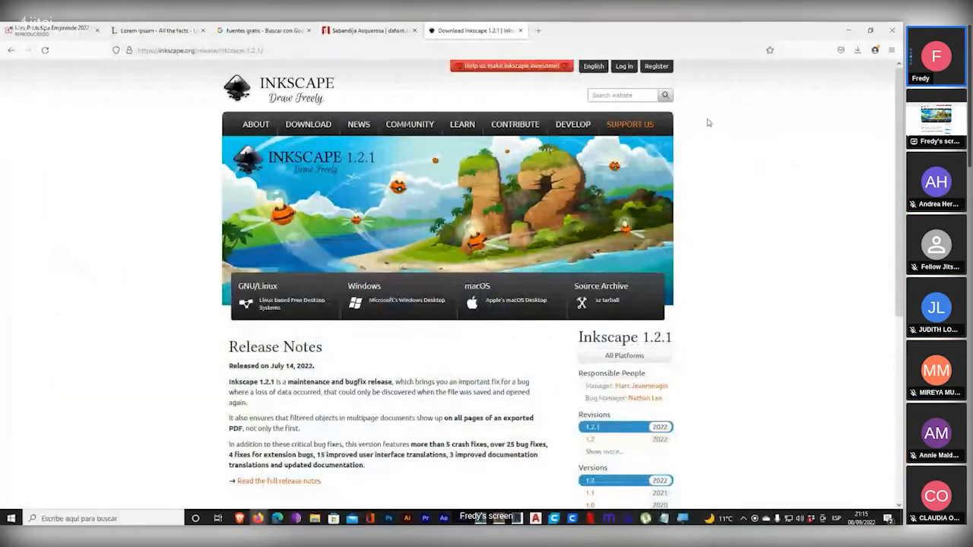
pyautogui.press('super+plus')
pyautogui.press('super+plus')
pyautogui.moveTo(645, 134)
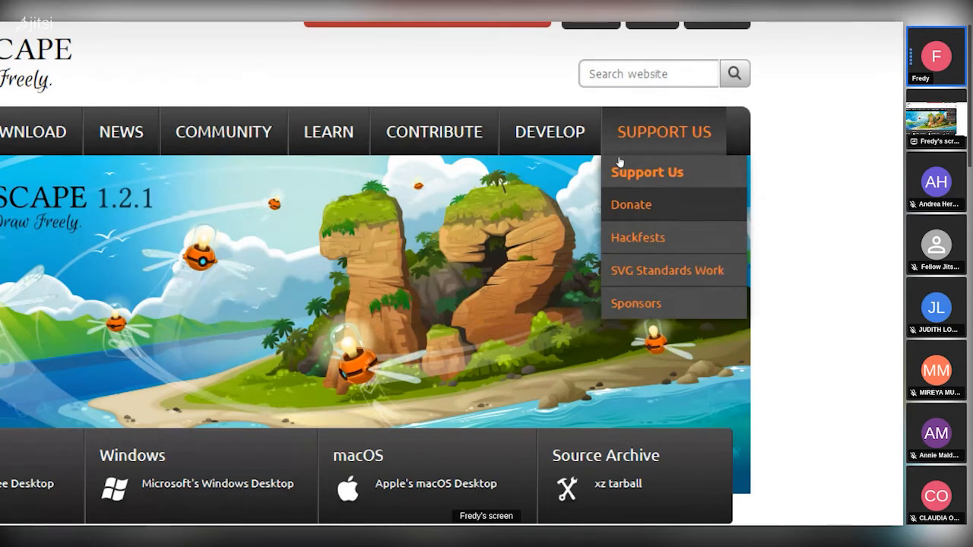
pyautogui.scroll(-3, 580, 363)
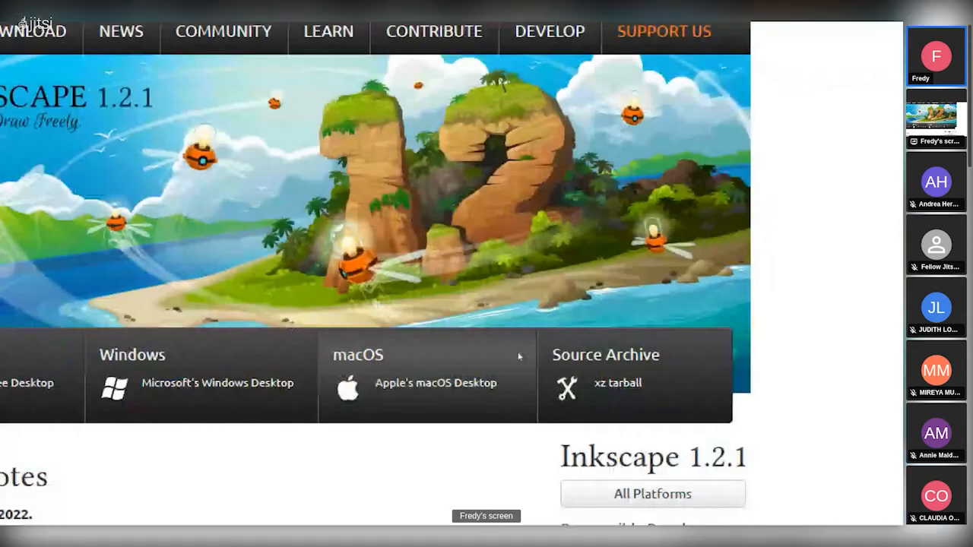
pyautogui.press('super+minus')
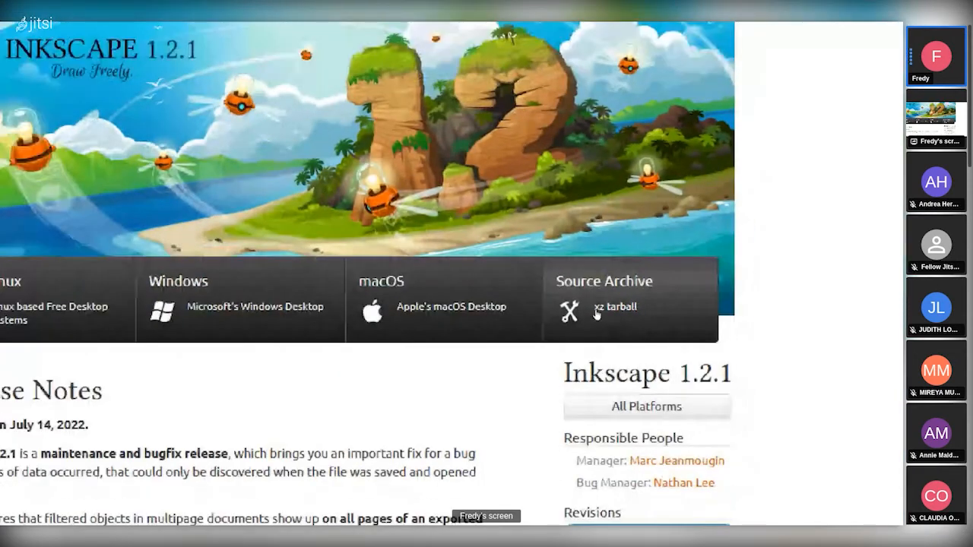
pyautogui.scroll(-4, 679, 368)
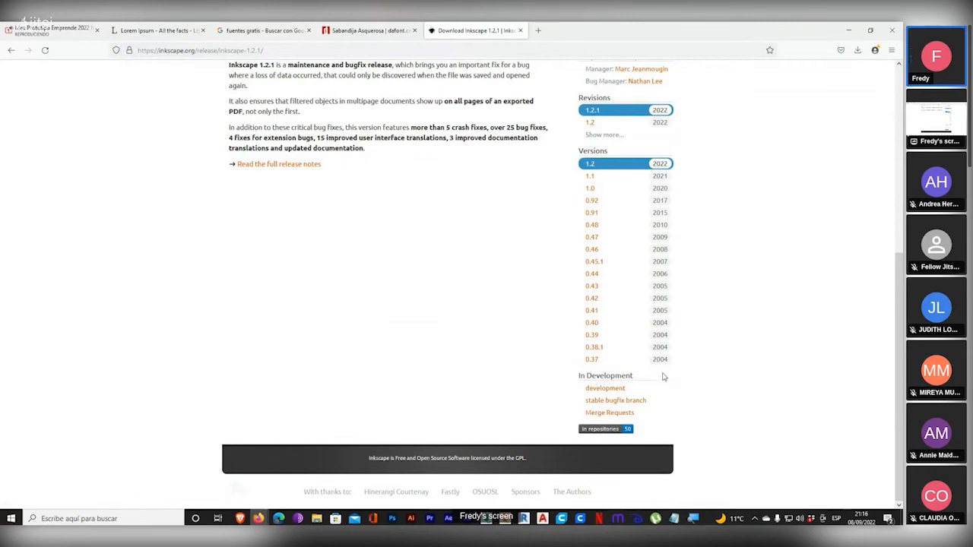
# - Examine the list of Inkscape versions with their release years and the release notes for 1.2.1
pyautogui.press('super+plus')
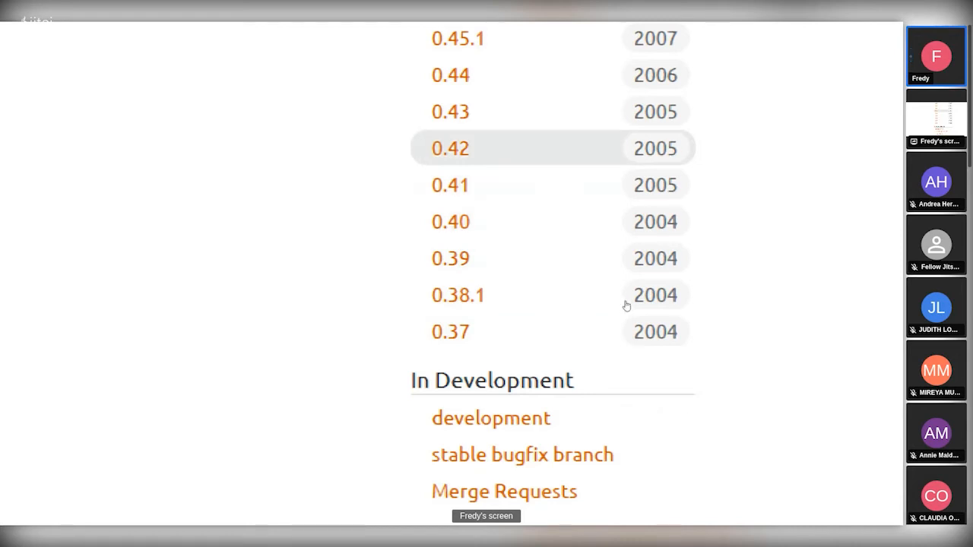
pyautogui.scroll(1, 619, 270)
pyautogui.scroll(5, 619, 270)
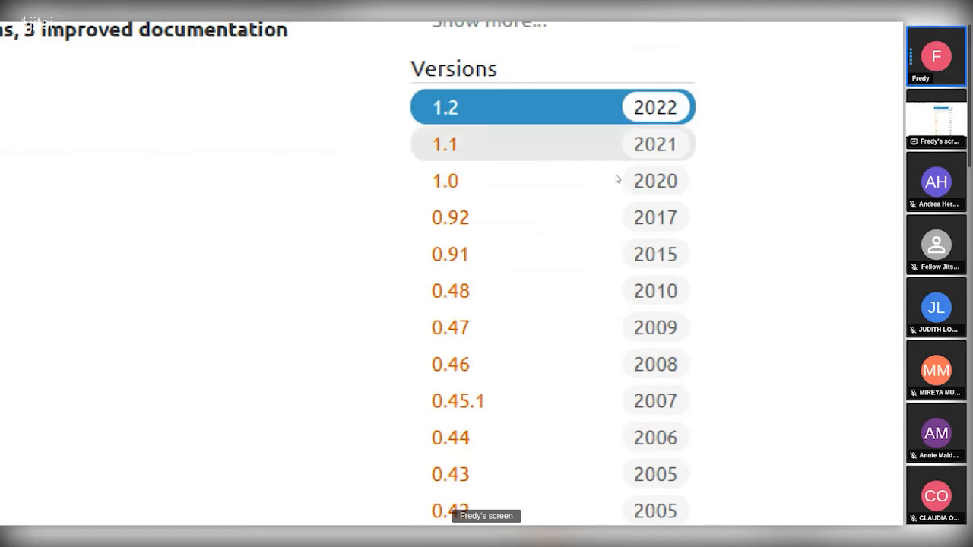
pyautogui.scroll(3, 617, 178)
pyautogui.scroll(2, 612, 112)
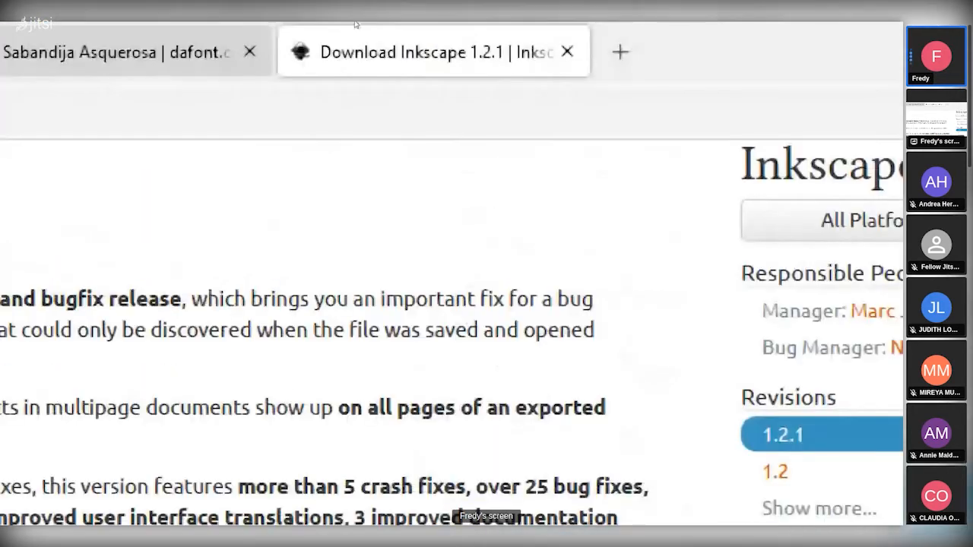
pyautogui.scroll(-1, 312, 134)
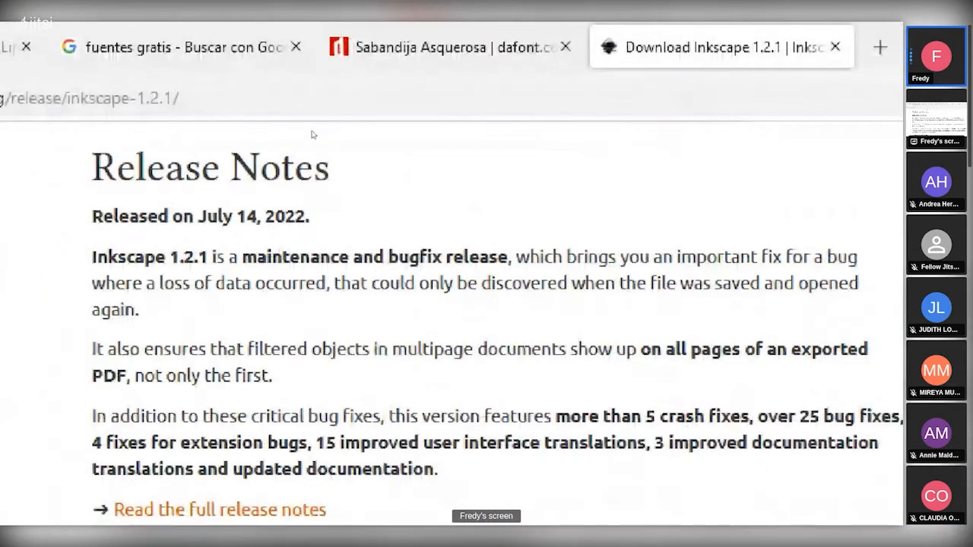
pyautogui.press('Escape')
pyautogui.scroll(3, 464, 246)
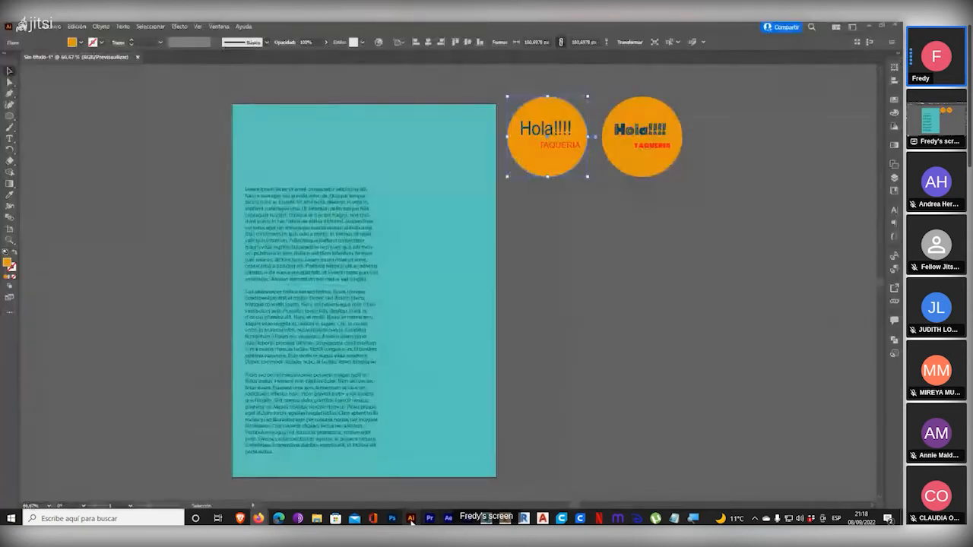
# - Switch to Illustrator to view the design and return to the browser to review Inkscape's platform download options
pyautogui.click(411, 518)
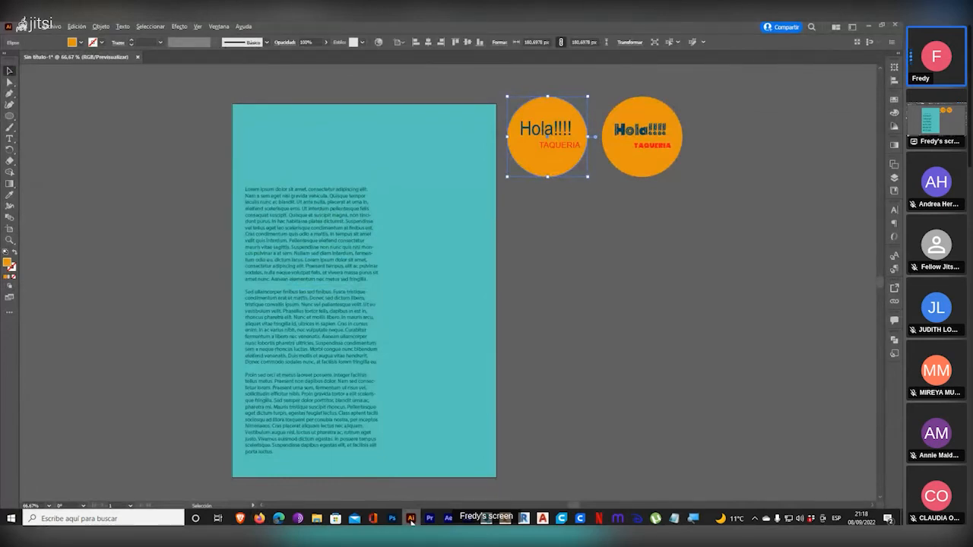
pyautogui.click(411, 520)
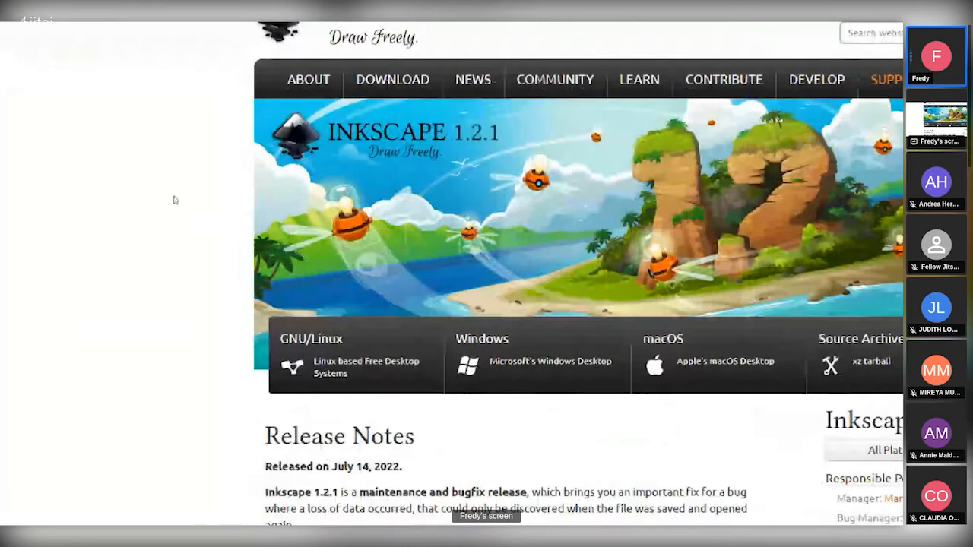
pyautogui.scroll(3, 174, 200)
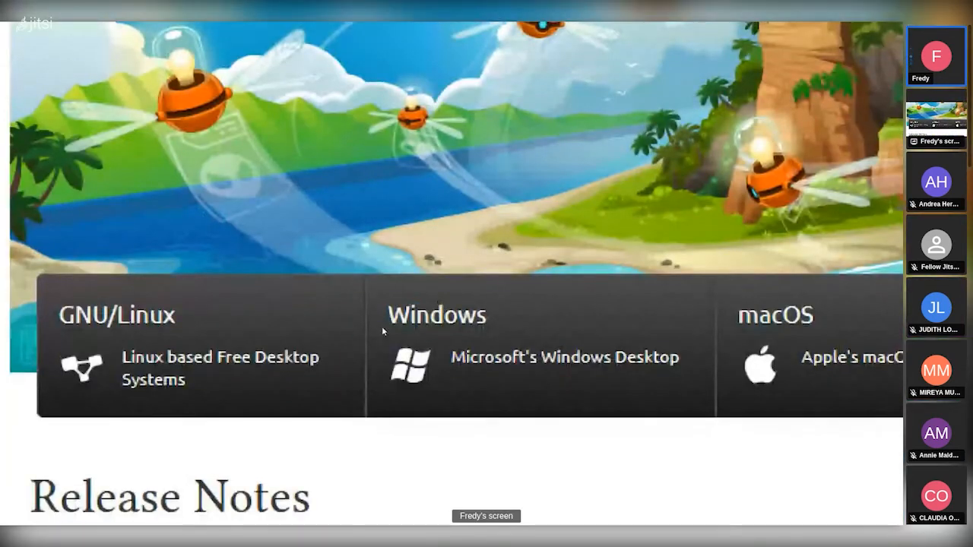
pyautogui.press('Escape')
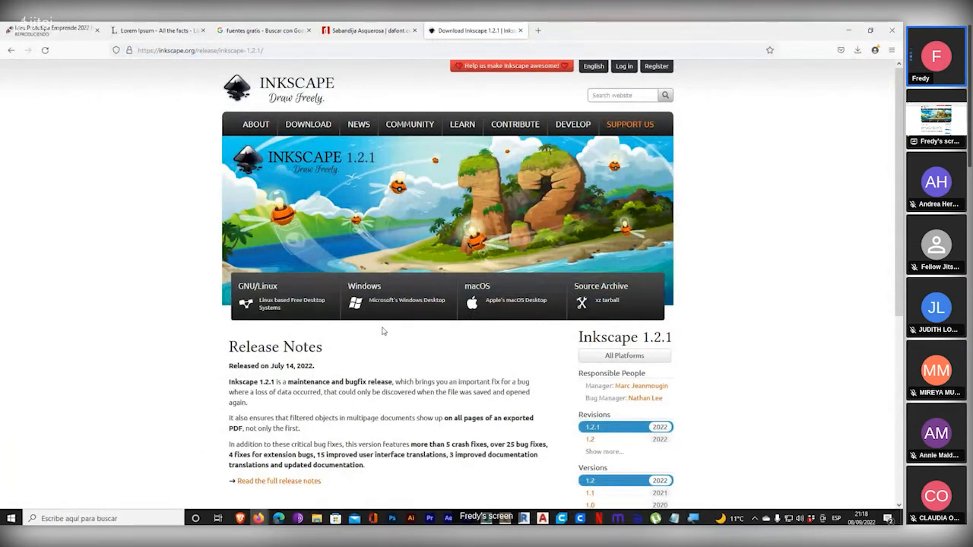
# - Search the web for GIMP in a new browser tab and open the Downloads page of the official GIMP site
pyautogui.click(539, 31)
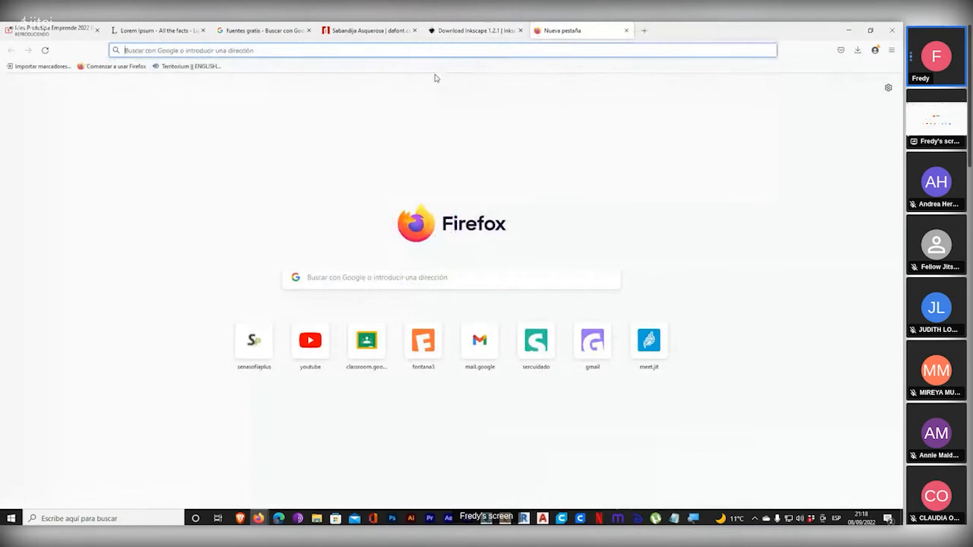
pyautogui.write('GIMP')
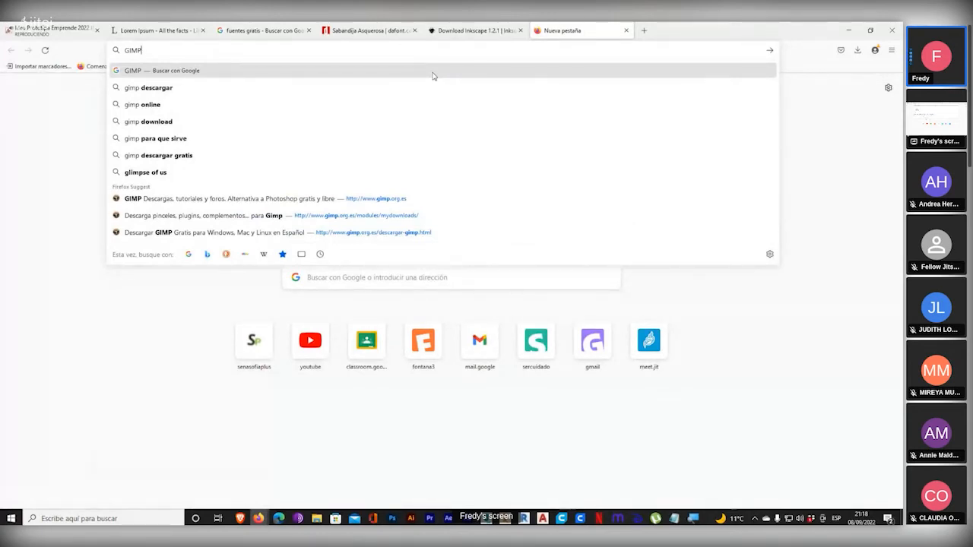
pyautogui.press('Return')
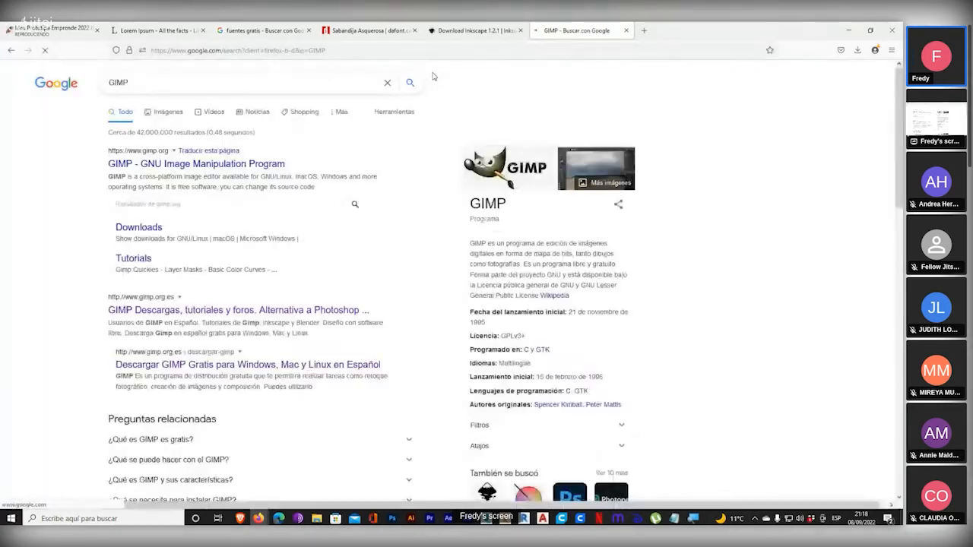
pyautogui.click(196, 164)
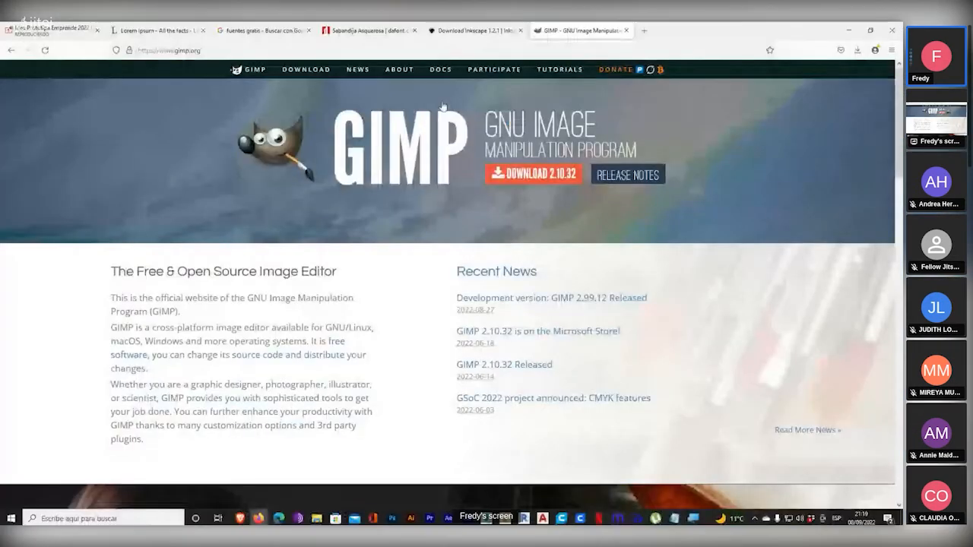
pyautogui.click(325, 73)
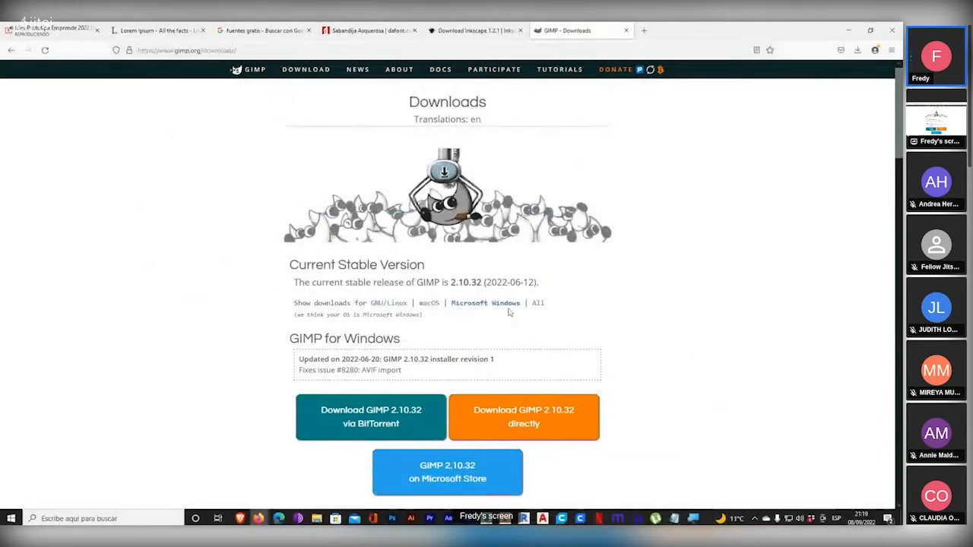
# - Examine the GIMP Downloads page, including the Windows installer information, the help language packages and the 2.10.32 download options
pyautogui.scroll(-5, 498, 282)
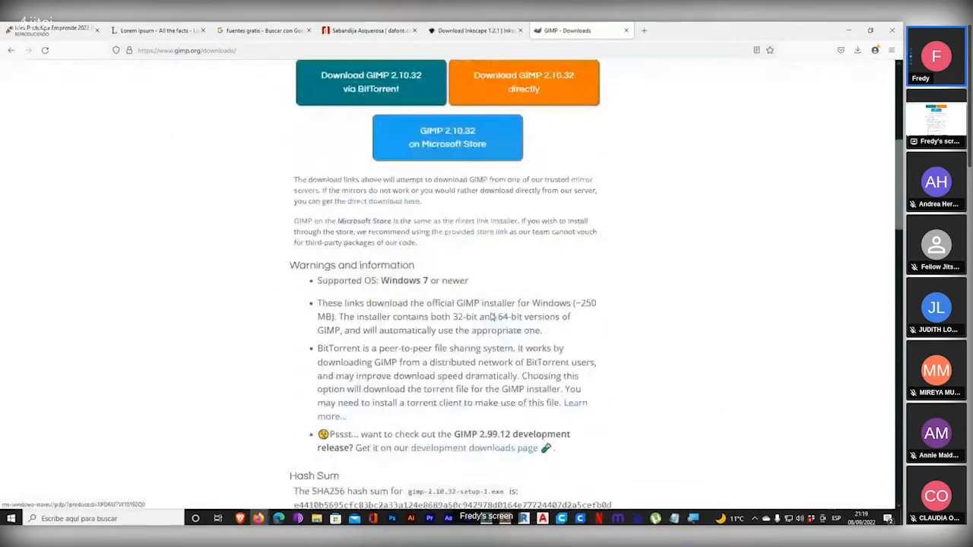
pyautogui.scroll(-5, 491, 319)
pyautogui.scroll(-6, 490, 319)
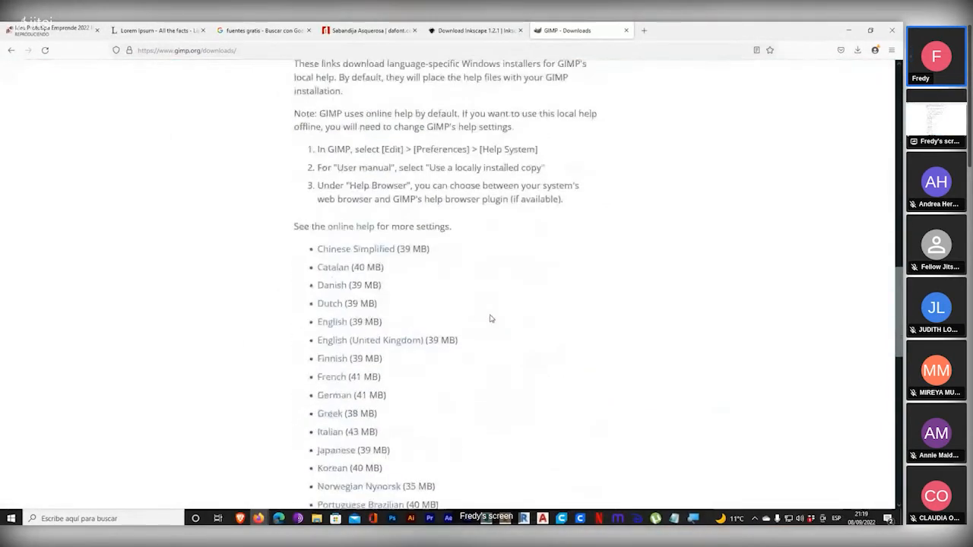
pyautogui.press('super+plus')
pyautogui.press('super+plus')
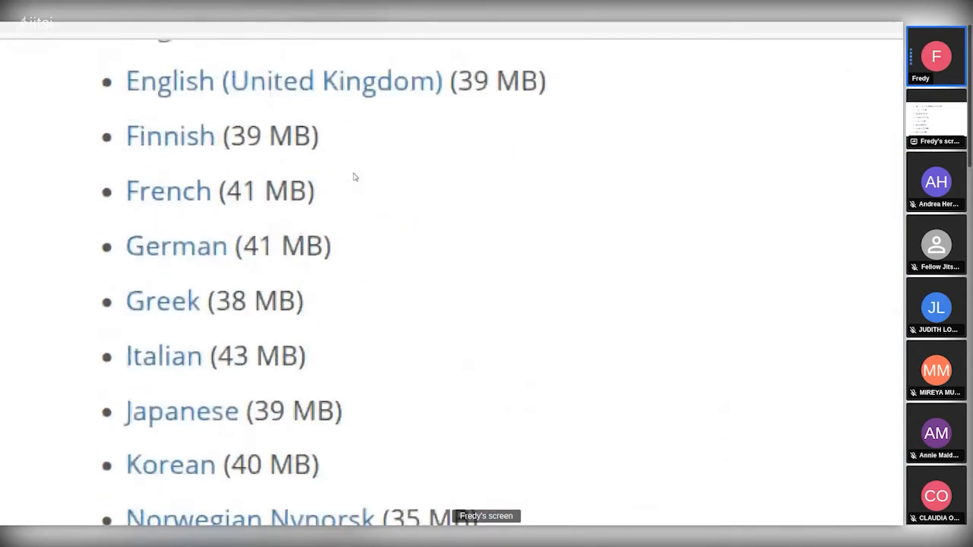
pyautogui.press('super+minus')
pyautogui.press('super+minus')
pyautogui.scroll(7, 456, 211)
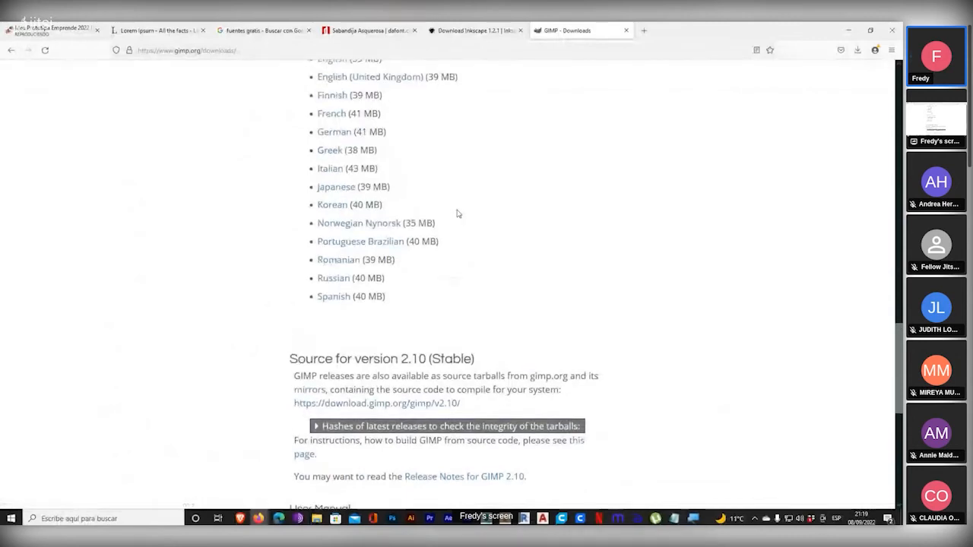
pyautogui.scroll(15, 458, 214)
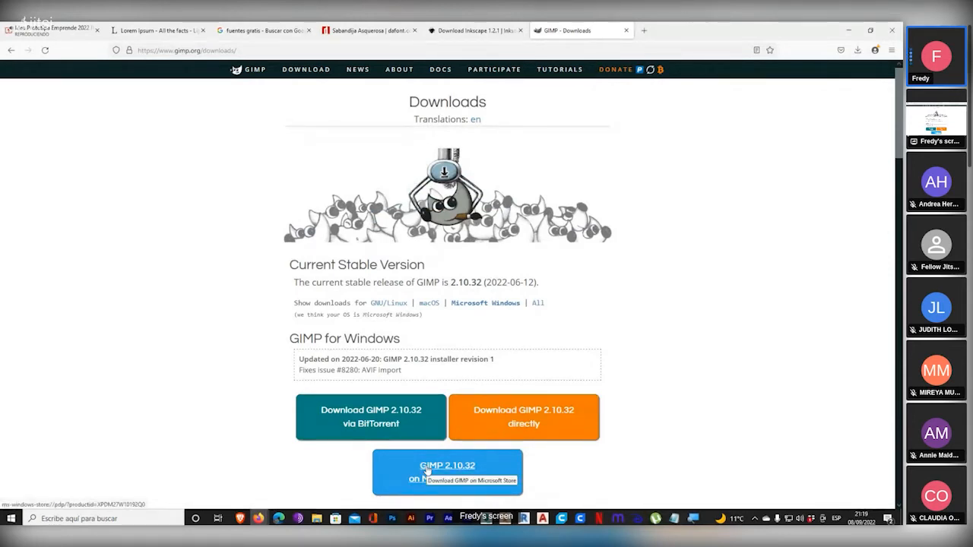
# - Switch to Photoshop and Illustrator to view the open designs, and return to the GIMP Downloads page in the browser
pyautogui.moveTo(394, 520)
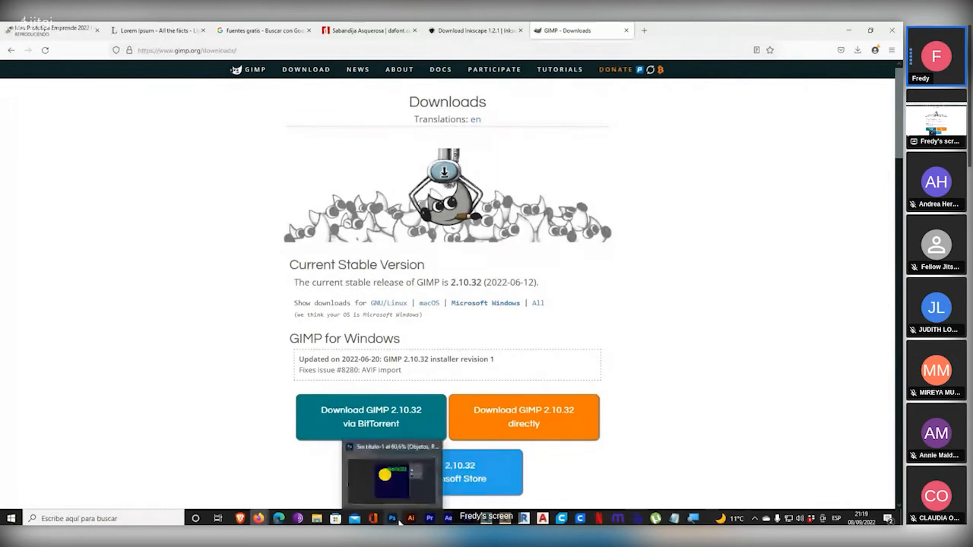
pyautogui.click(392, 472)
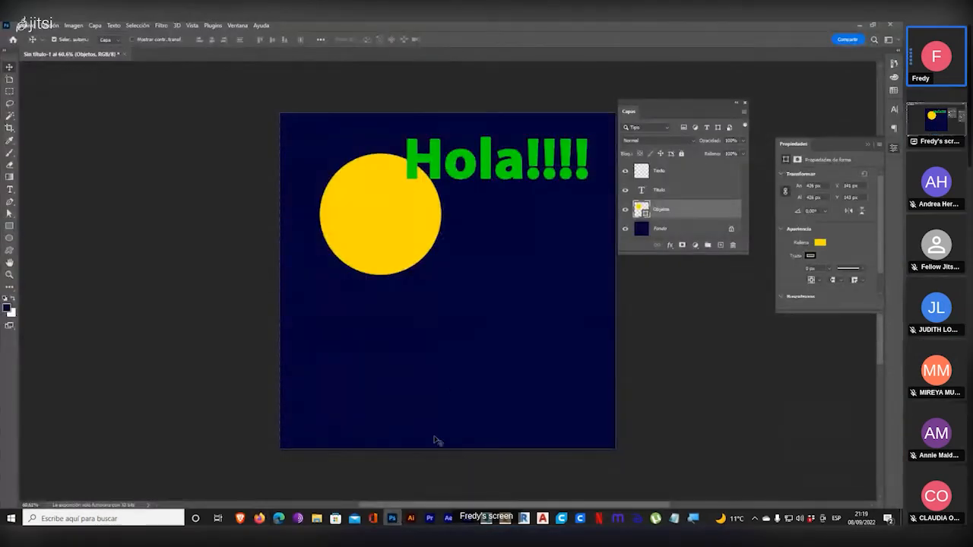
pyautogui.click(409, 519)
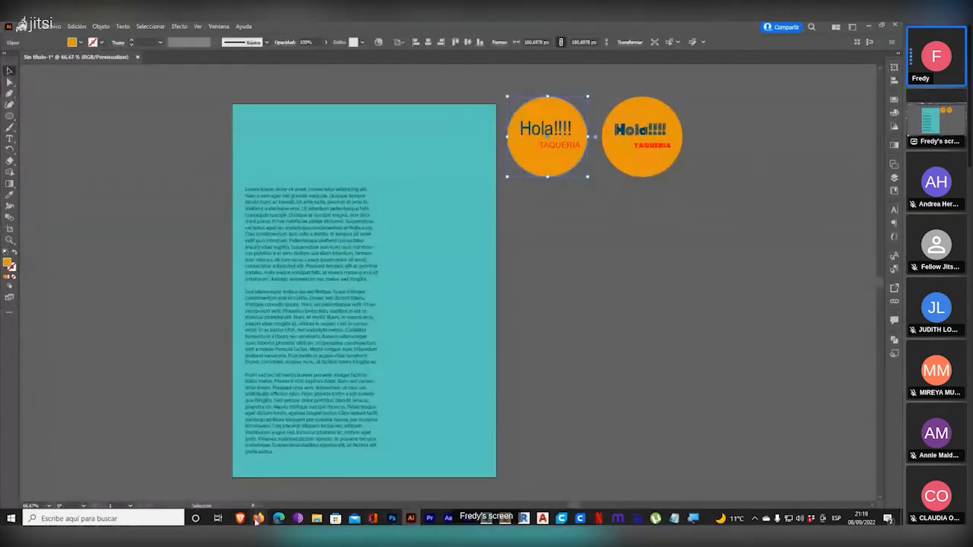
pyautogui.moveTo(258, 520)
pyautogui.click(178, 475)
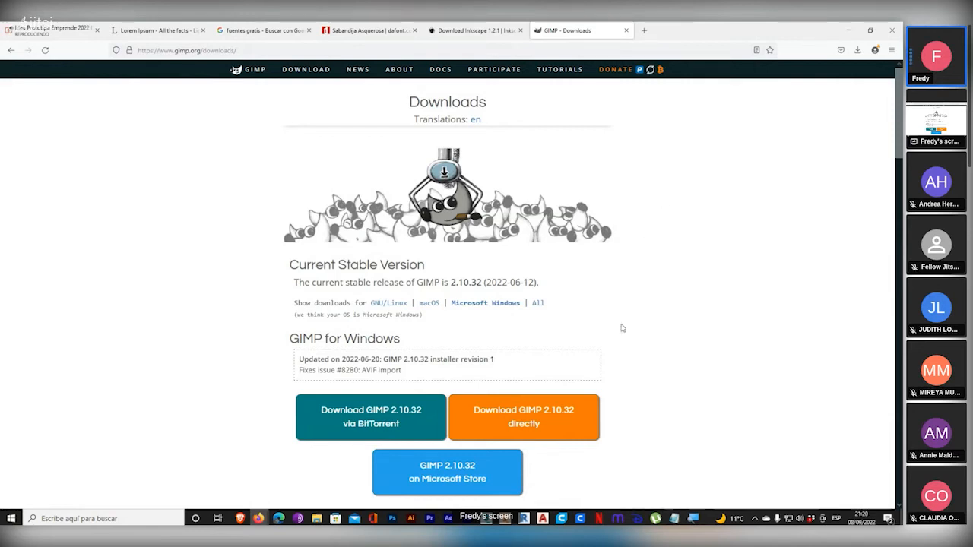
# - Switch to Illustrator and back to the browser, and bring up the Inkscape 1.2.1 download page
pyautogui.click(410, 520)
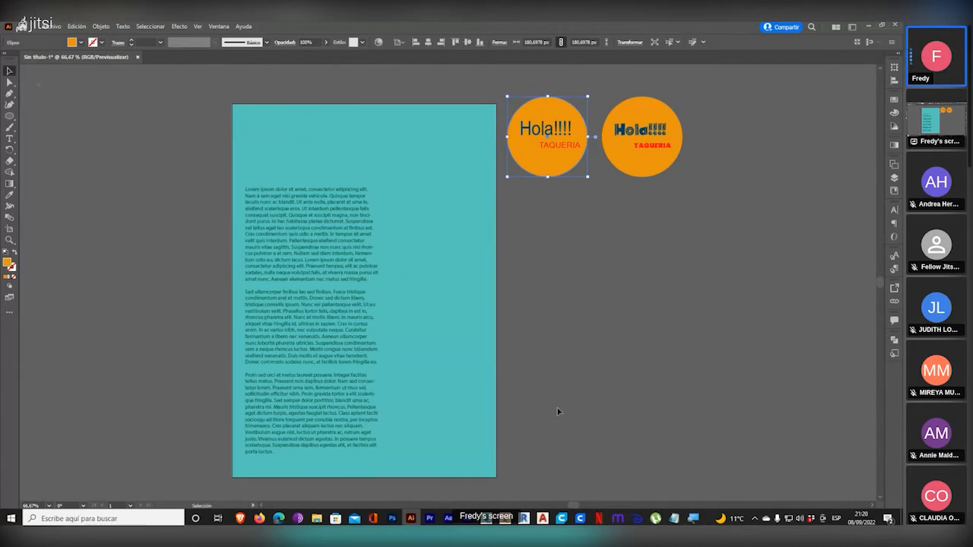
pyautogui.hotkey('alt', 'Tab')
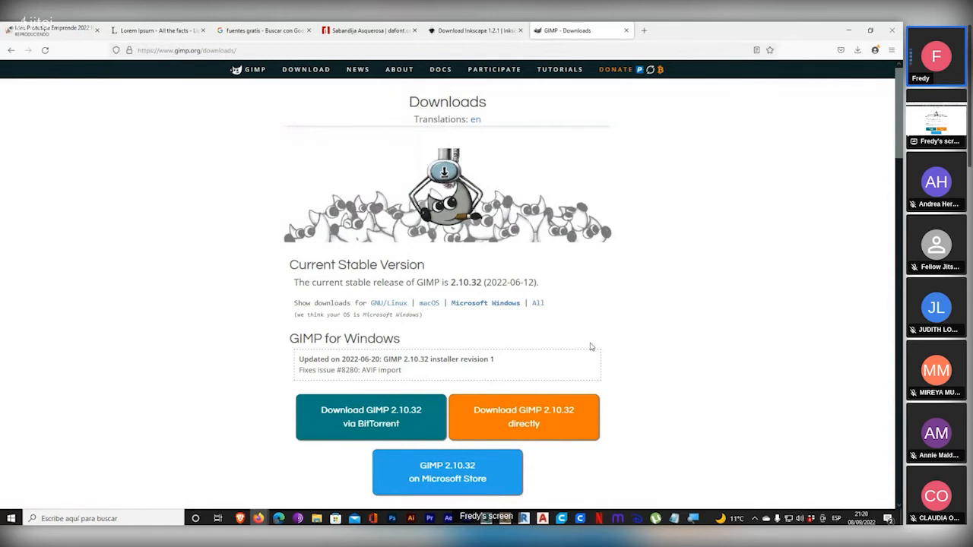
pyautogui.click(490, 31)
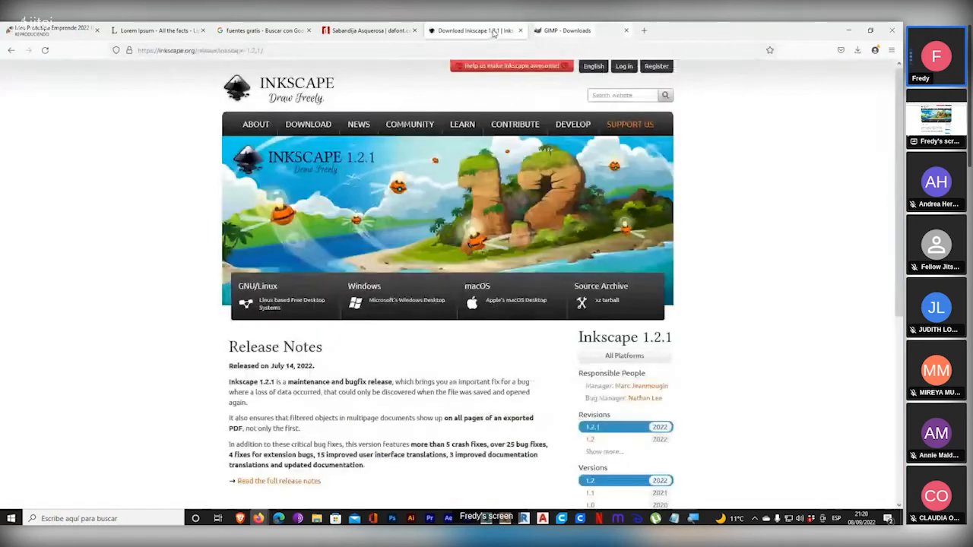
# - Search the web for "editor vectorial online" in a new browser tab and look through the results
pyautogui.click(567, 30)
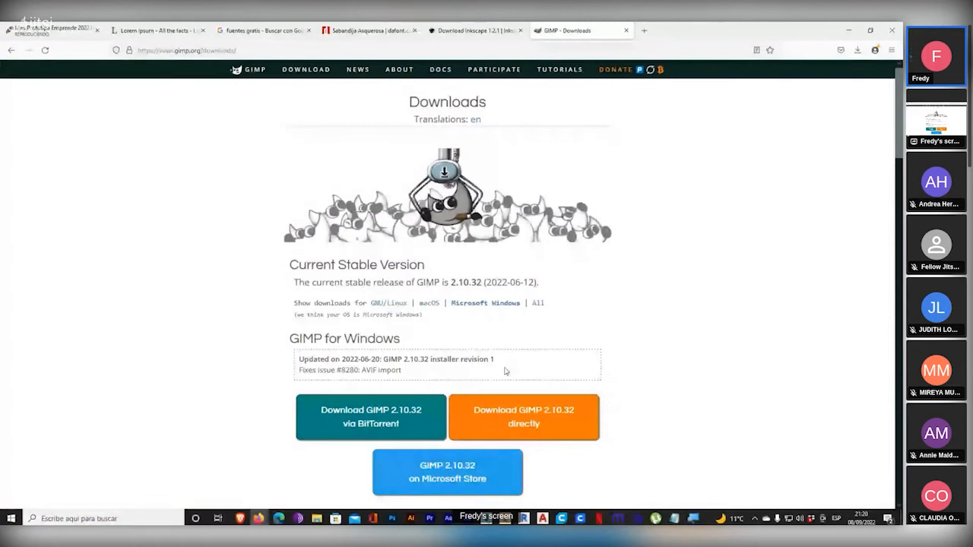
pyautogui.click(644, 31)
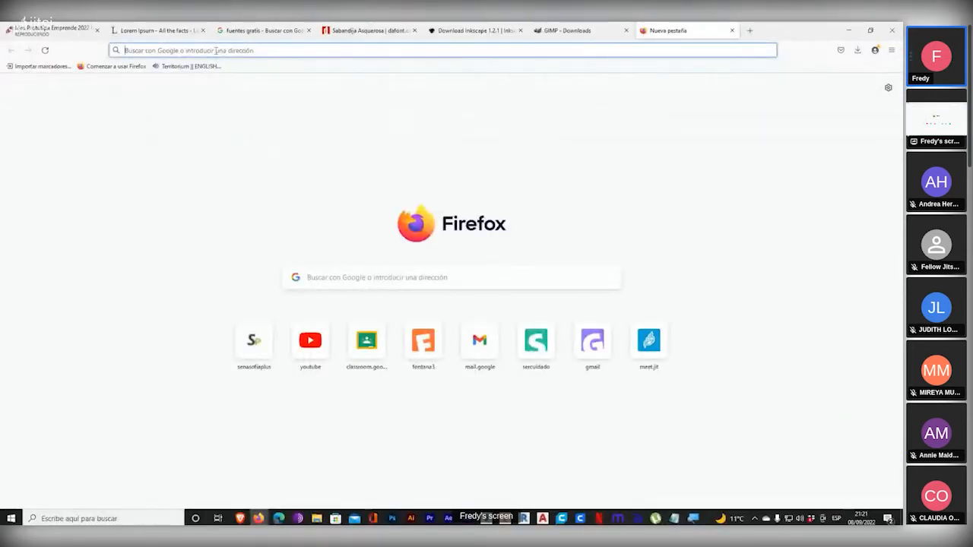
pyautogui.click(216, 50)
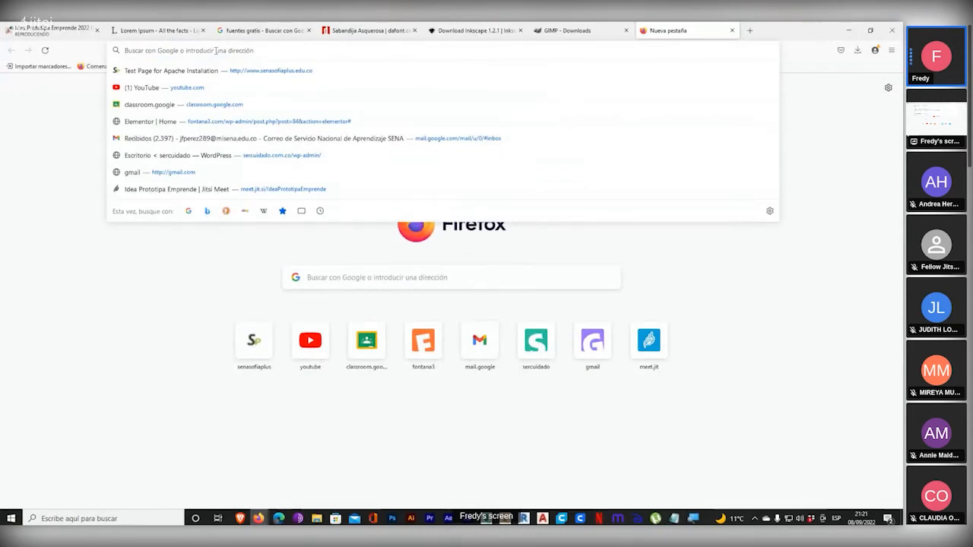
pyautogui.write('EDITOR VECTORIAL EN L')
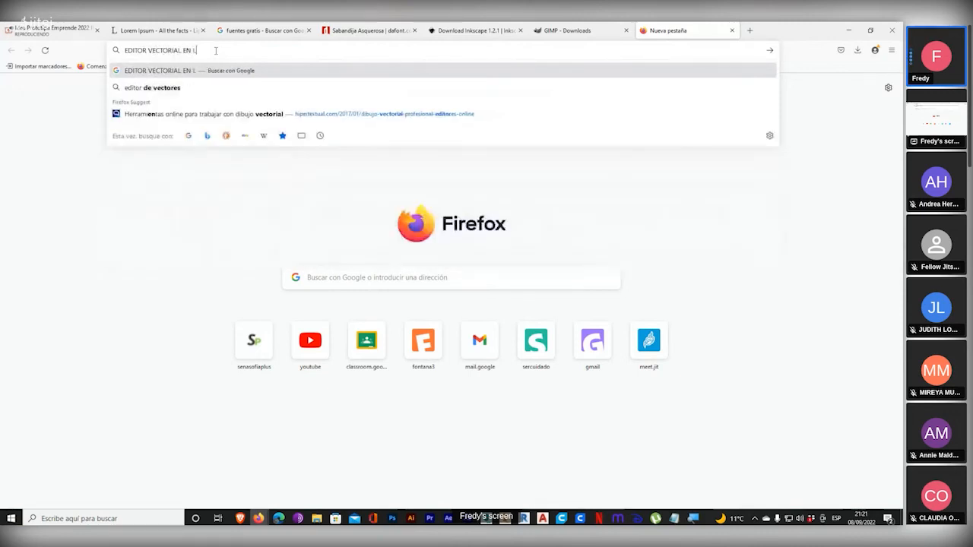
pyautogui.press('BackSpace')
pyautogui.press('BackSpace')
pyautogui.press('BackSpace')
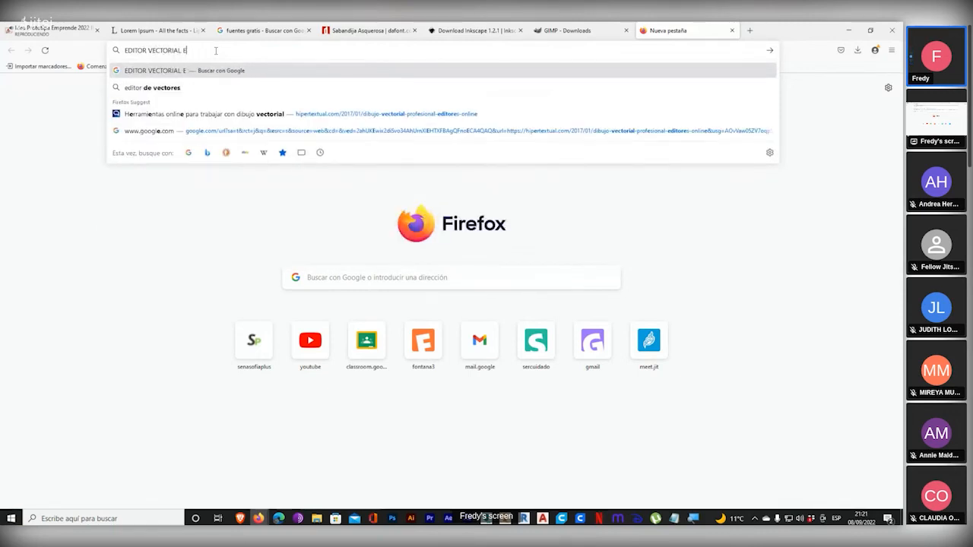
pyautogui.press('BackSpace')
pyautogui.write('ONLI')
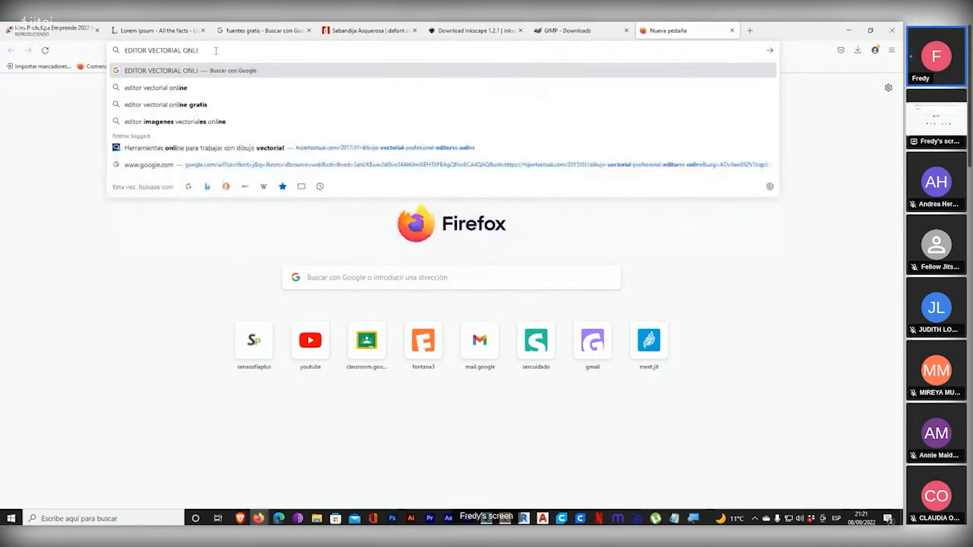
pyautogui.press('Down')
pyautogui.press('Return')
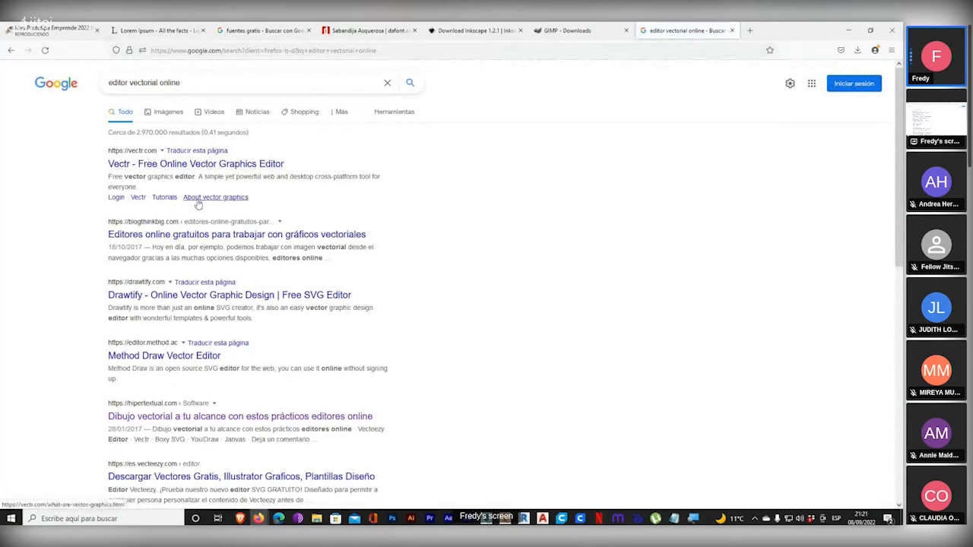
pyautogui.scroll(-2, 197, 200)
pyautogui.scroll(-4, 198, 199)
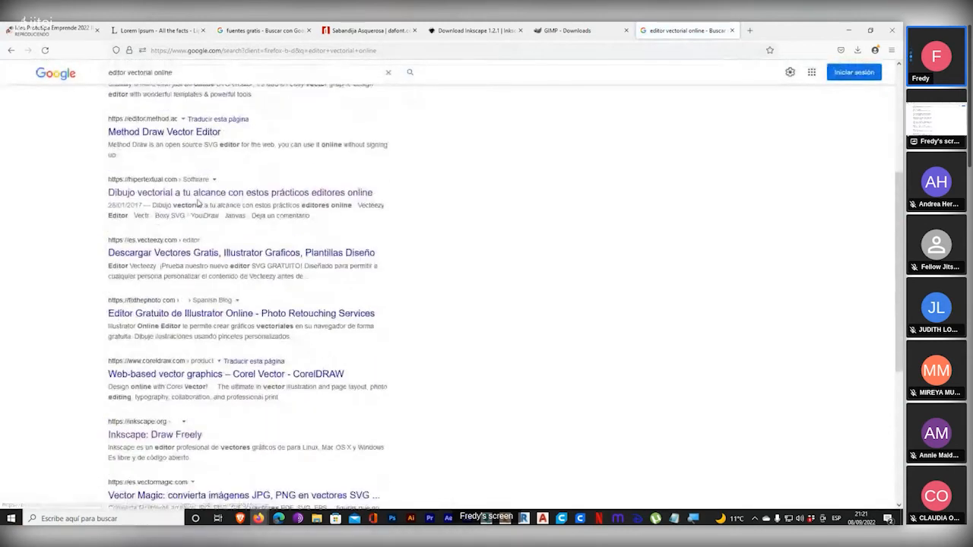
pyautogui.scroll(-2, 198, 199)
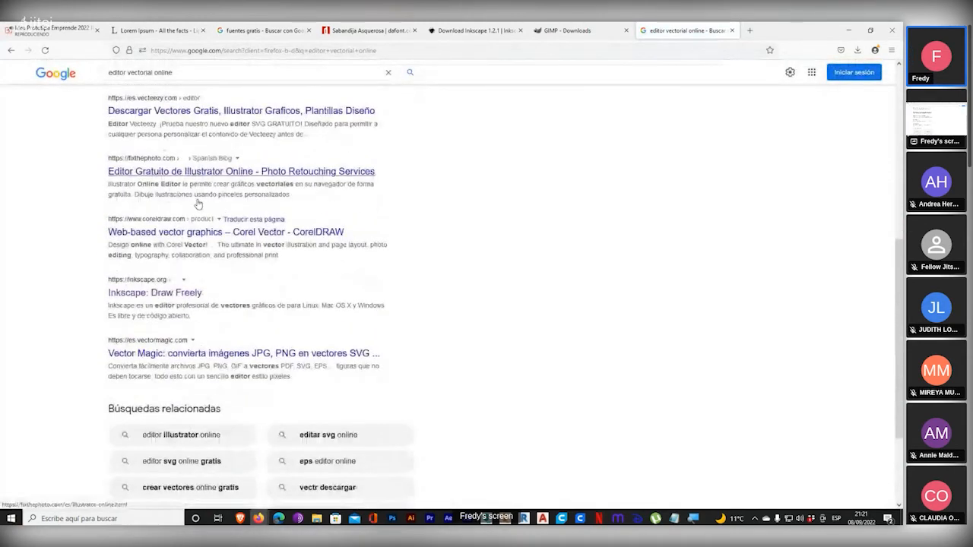
pyautogui.scroll(-2, 197, 204)
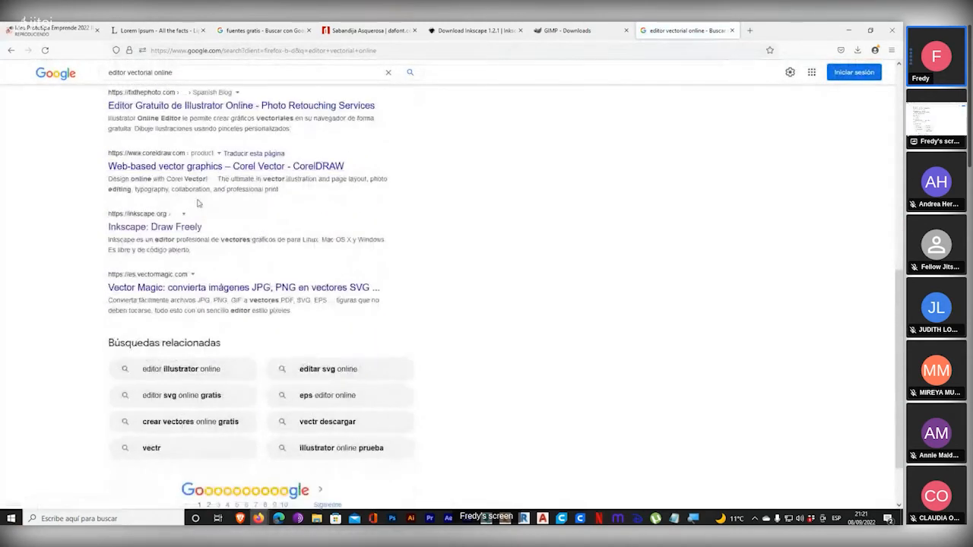
# - Go to the Janvas online SVG editor site and launch the Janvas app
pyautogui.click(486, 50)
pyautogui.write('JANVA')
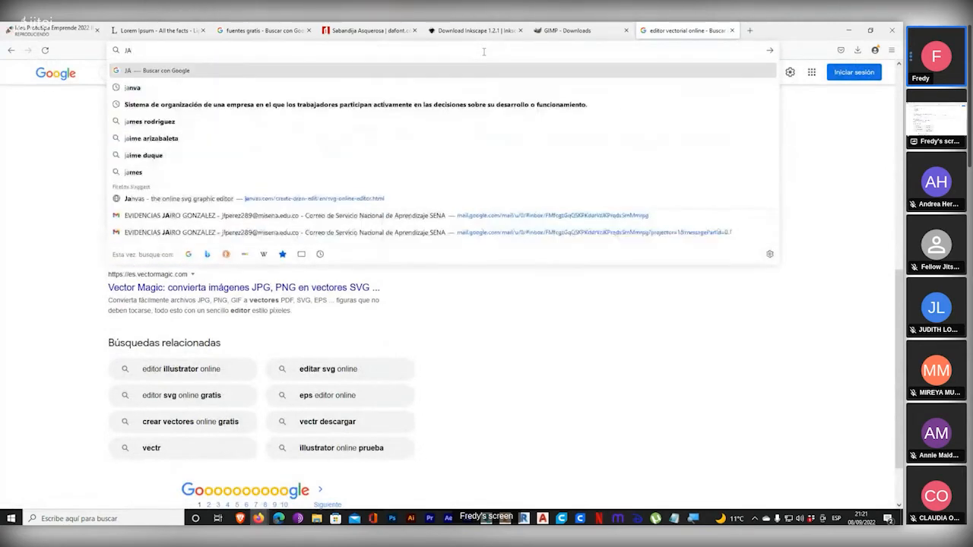
pyautogui.press('Return')
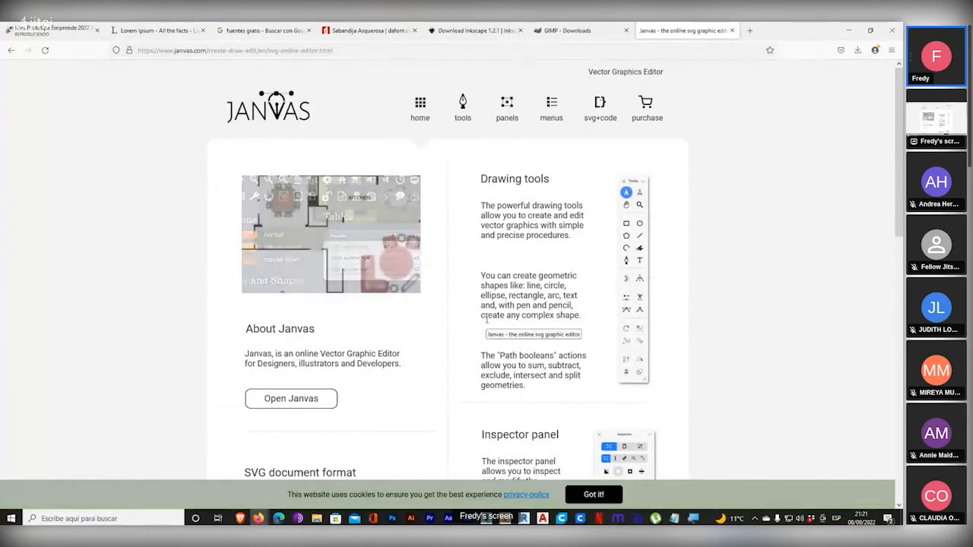
pyautogui.click(291, 402)
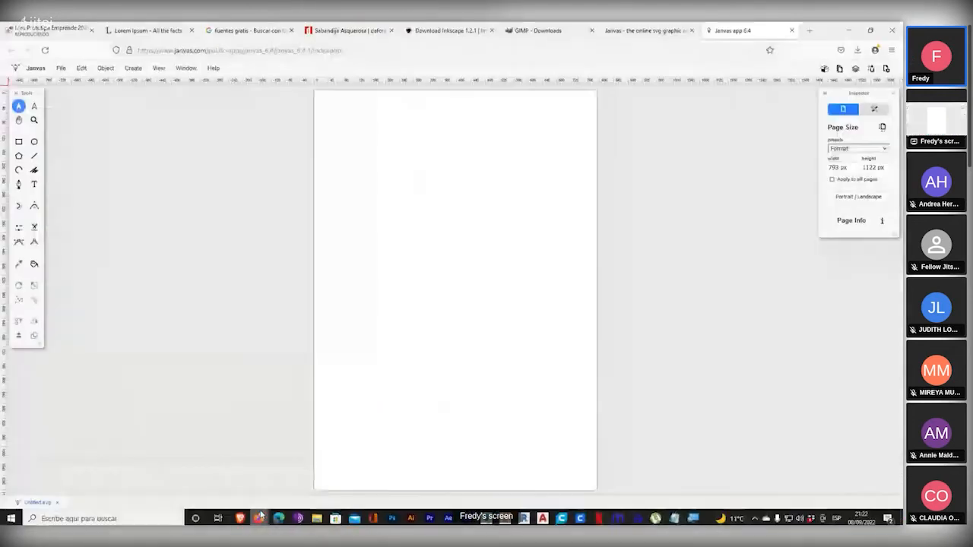
# - Draw a square about 259 px wide in the upper part of the page and fill it with red
pyautogui.click(18, 141)
pyautogui.moveTo(367, 151); pyautogui.dragTo(457, 239)
pyautogui.click(19, 106)
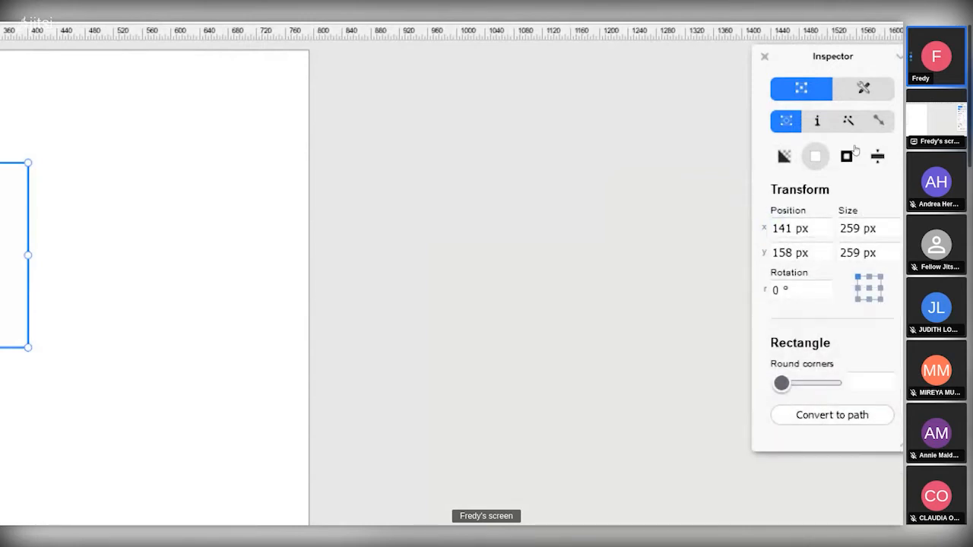
pyautogui.click(815, 156)
pyautogui.click(880, 309)
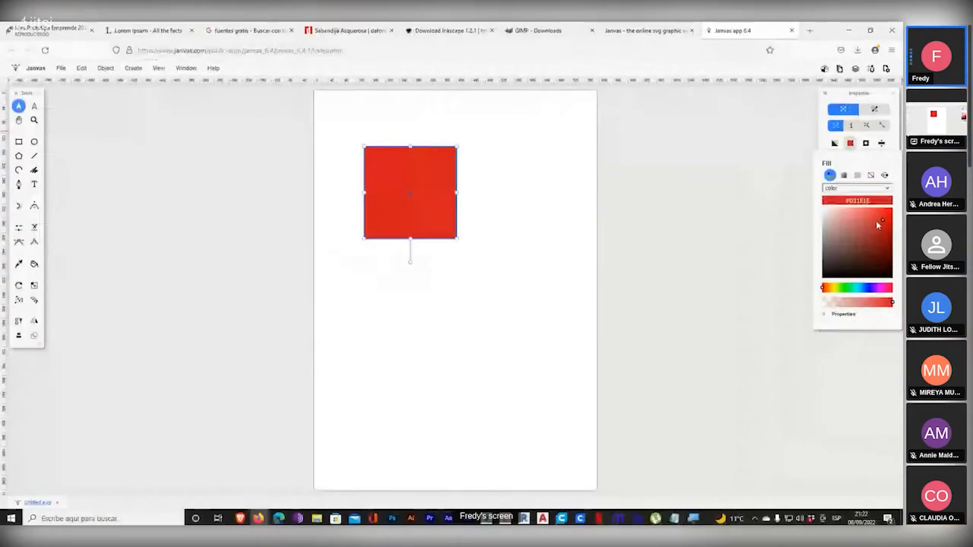
# - Set the red square's stroke colour to blue #2447D1 and deselect the square
pyautogui.click(865, 143)
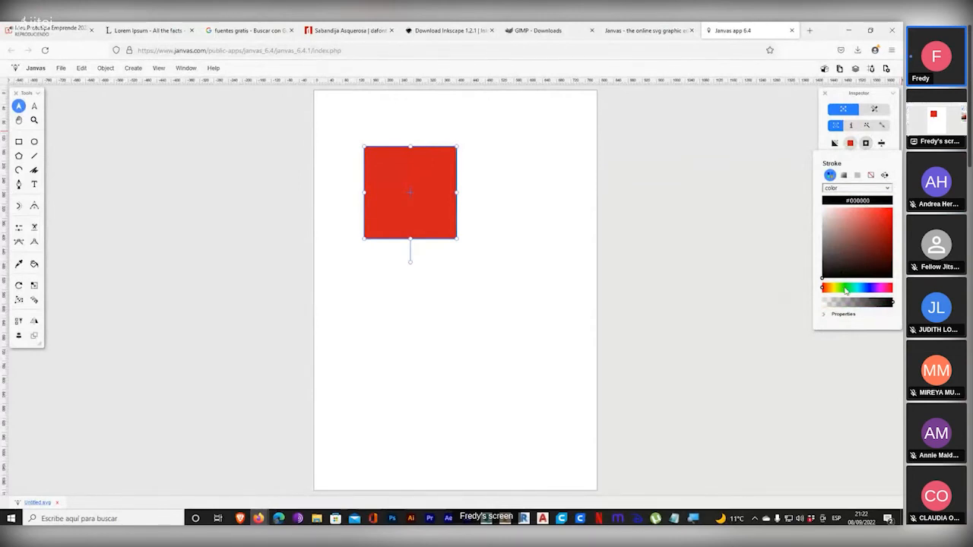
pyautogui.click(867, 289)
pyautogui.click(880, 221)
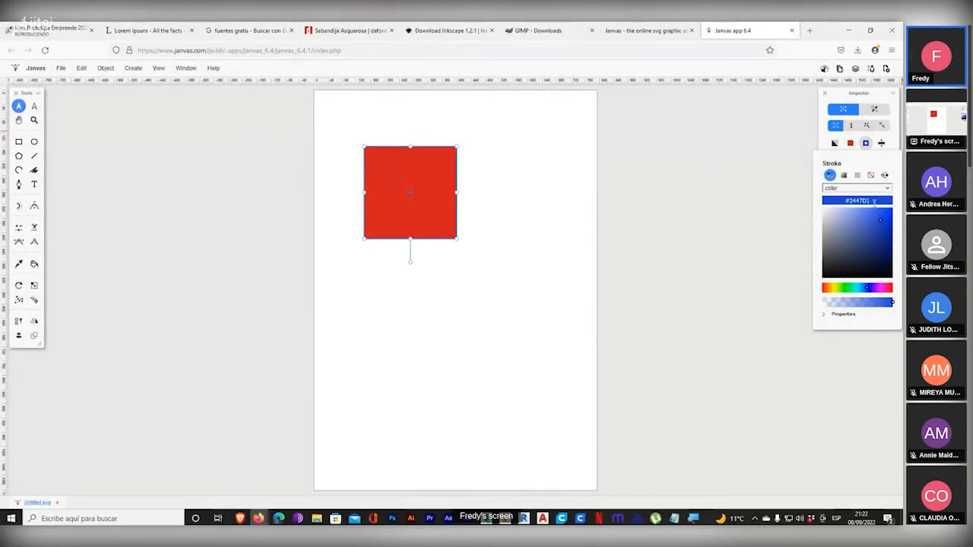
pyautogui.click(870, 144)
pyautogui.click(867, 146)
pyautogui.click(768, 165)
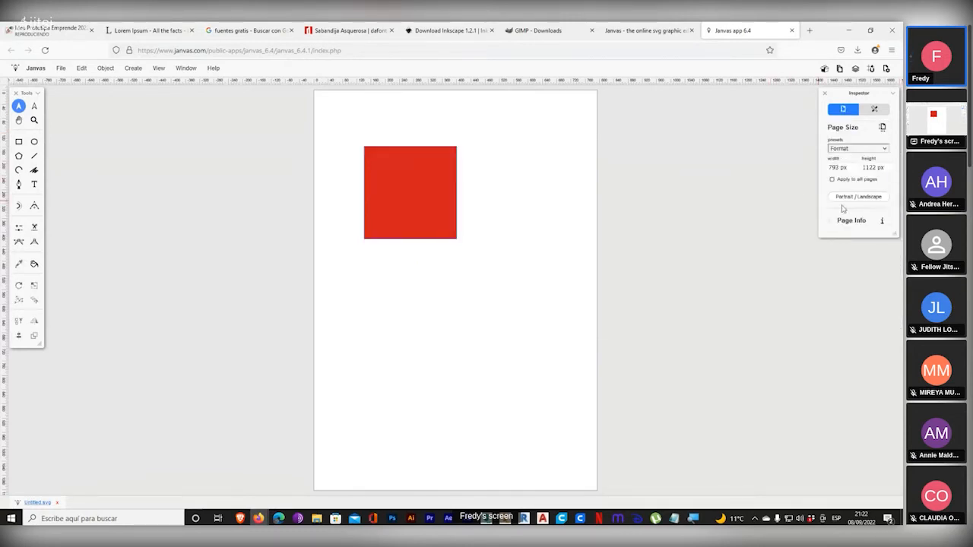
# - Set the red square's stroke thickness to 18 px
pyautogui.click(450, 167)
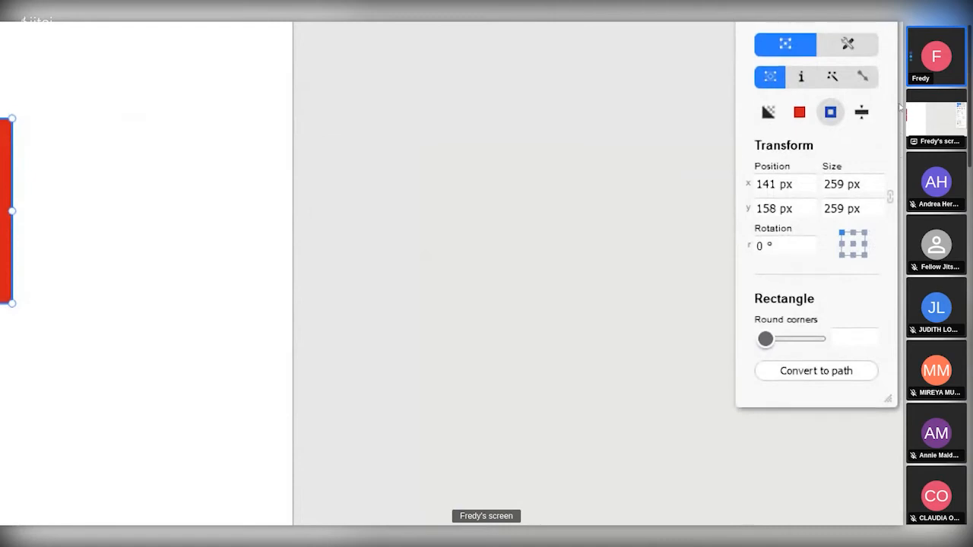
pyautogui.click(861, 111)
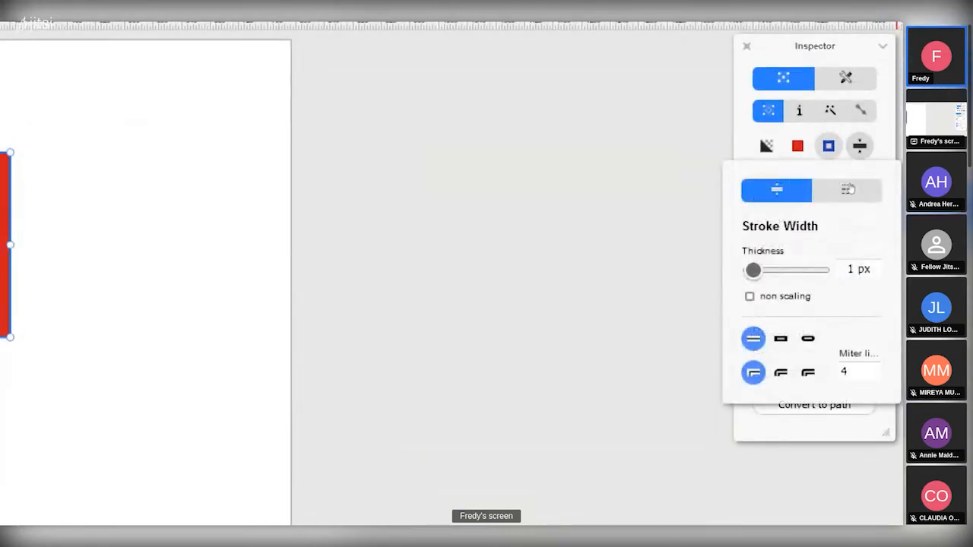
pyautogui.moveTo(752, 270); pyautogui.dragTo(774, 270)
pyautogui.moveTo(839, 207); pyautogui.dragTo(834, 209)
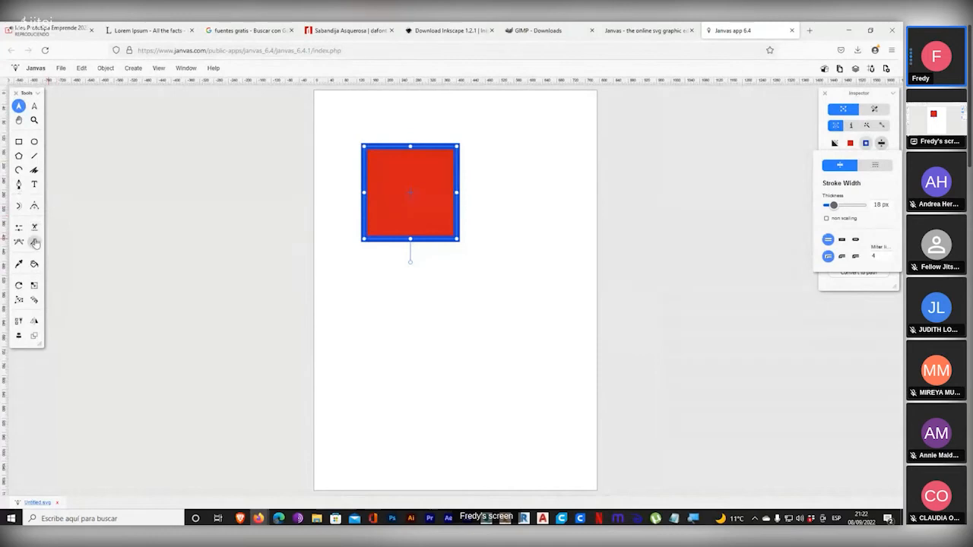
# - Resize the square into an upright rectangle about 221 px wide and 345 px high using the direct selection tool
pyautogui.click(33, 106)
pyautogui.click(498, 183)
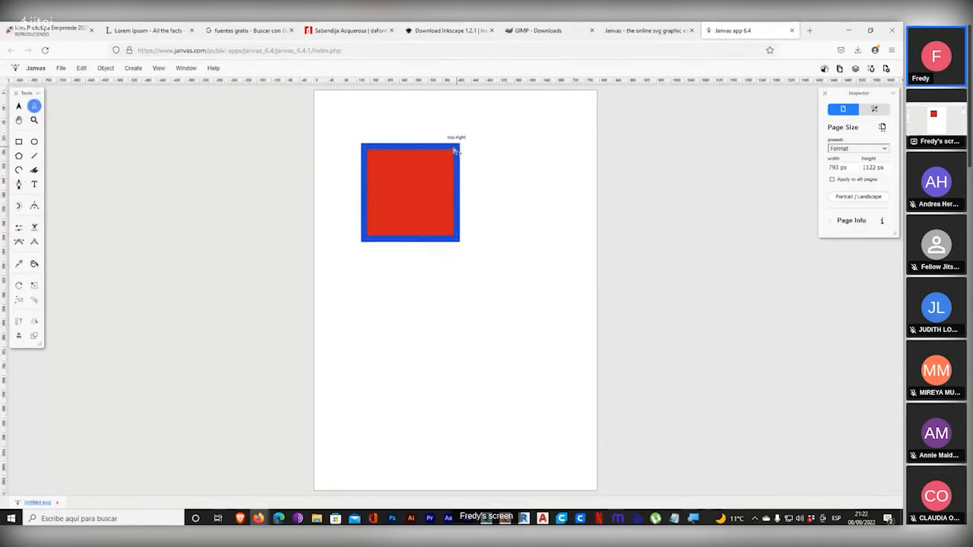
pyautogui.click(455, 148)
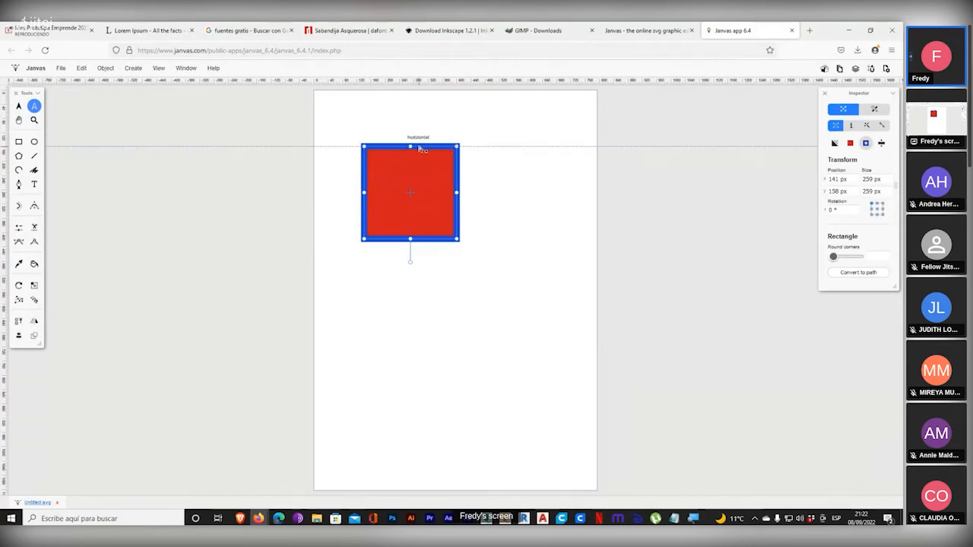
pyautogui.moveTo(408, 145); pyautogui.dragTo(410, 114)
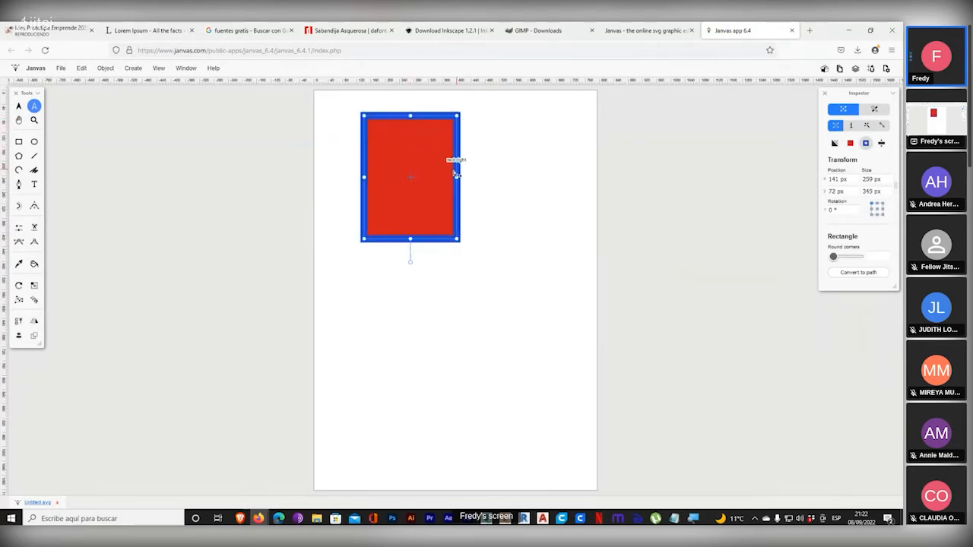
pyautogui.moveTo(458, 178)
pyautogui.mouseDown()
pyautogui.moveTo(506, 177)
pyautogui.moveTo(443, 178)
pyautogui.mouseUp()
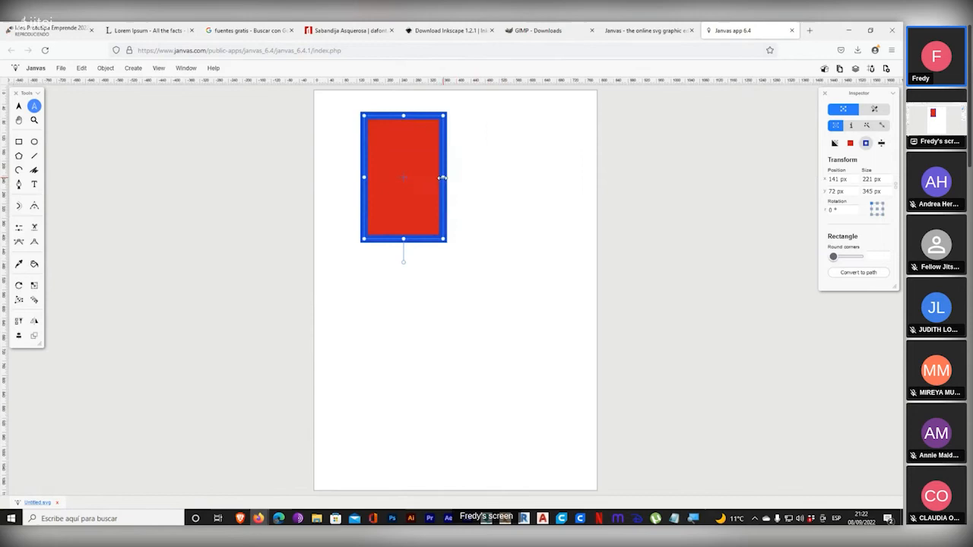
# - Draw a closed six-point path with the Pen tool below the rectangle, about 385 px wide and 263 px high
pyautogui.click(19, 184)
pyautogui.click(388, 331)
pyautogui.click(462, 292)
pyautogui.click(490, 352)
pyautogui.click(419, 388)
pyautogui.click(357, 371)
pyautogui.click(352, 310)
pyautogui.click(389, 332)
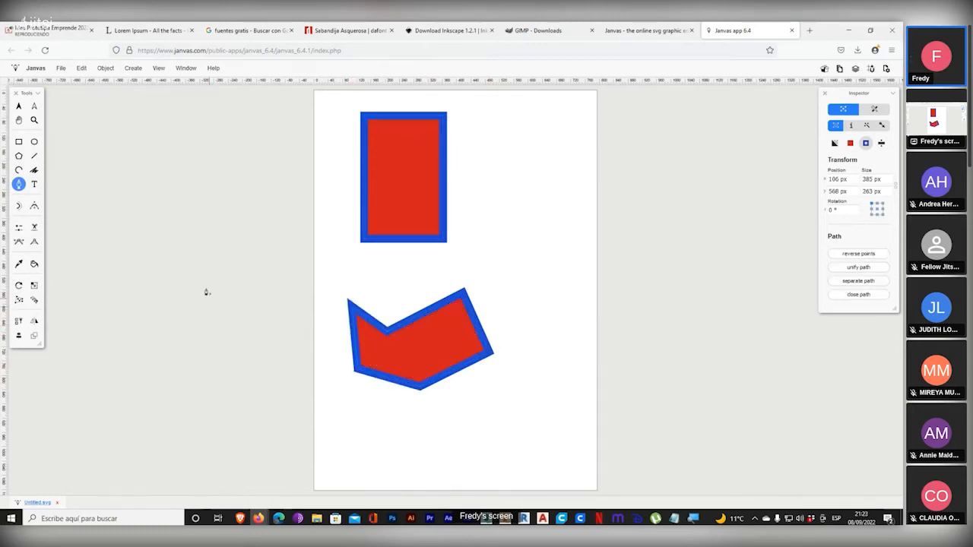
# - Reshape the six-point path by moving its upper notch point up, its right point inward and its two lower points down
pyautogui.click(34, 106)
pyautogui.click(388, 333)
pyautogui.moveTo(388, 332); pyautogui.dragTo(401, 270)
pyautogui.moveTo(488, 355); pyautogui.dragTo(391, 327)
pyautogui.moveTo(419, 388); pyautogui.dragTo(490, 424)
pyautogui.moveTo(356, 370); pyautogui.dragTo(371, 411)
pyautogui.click(500, 353)
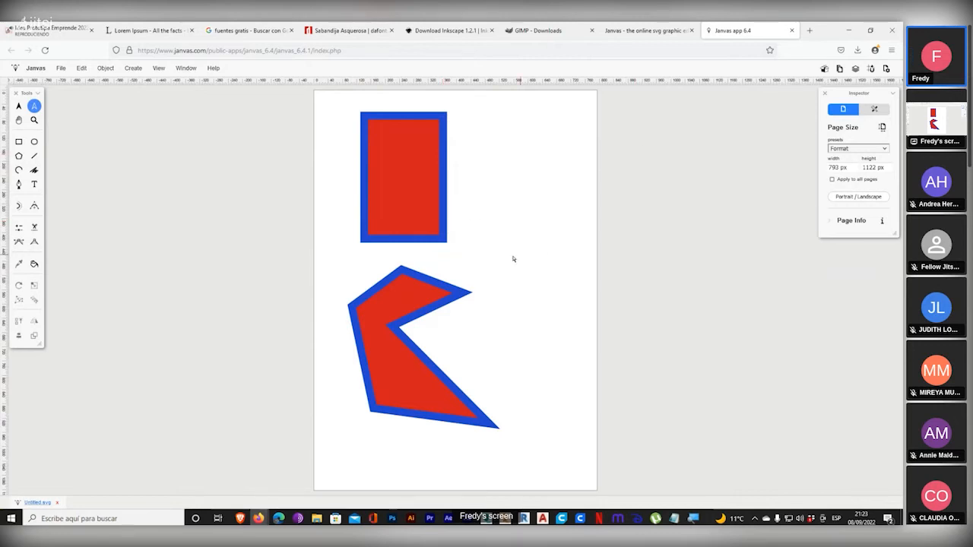
# - Move the path's upper-right point outward and its inner notch point down and right, and switch to Illustrator
pyautogui.click(463, 293)
pyautogui.moveTo(462, 293); pyautogui.dragTo(498, 292)
pyautogui.moveTo(392, 323); pyautogui.dragTo(408, 342)
pyautogui.click(474, 335)
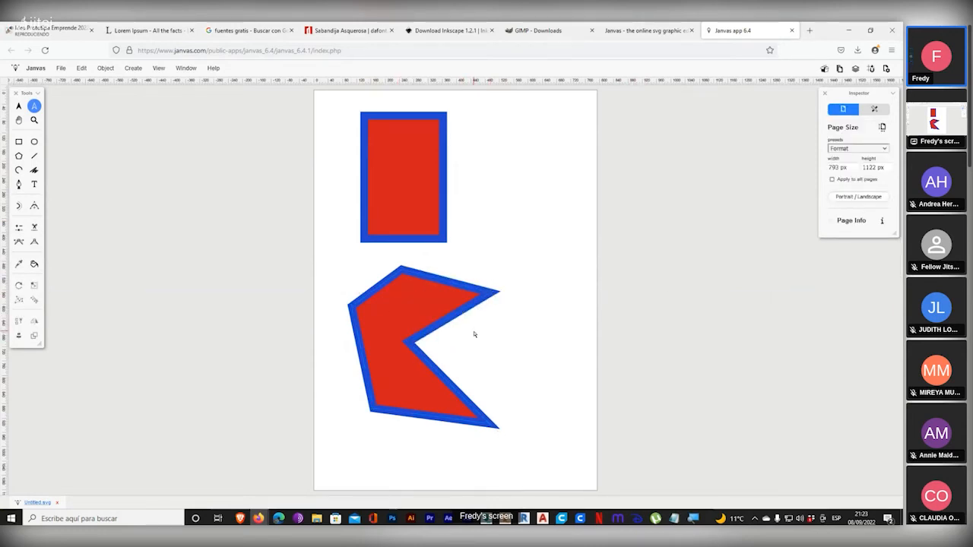
pyautogui.click(411, 519)
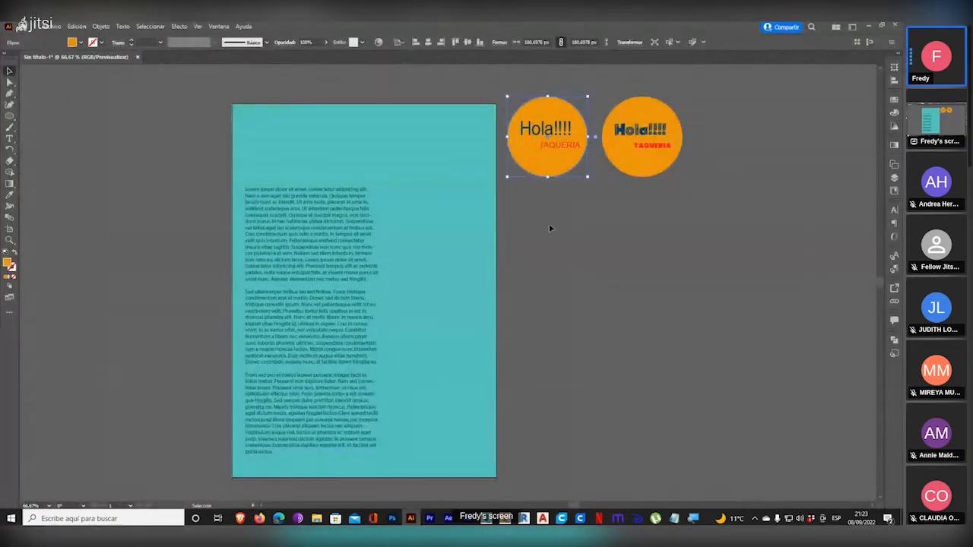
# - Examine the file formats offered when exporting the Illustrator document, keeping JPEG, and cancel the export
pyautogui.click(53, 28)
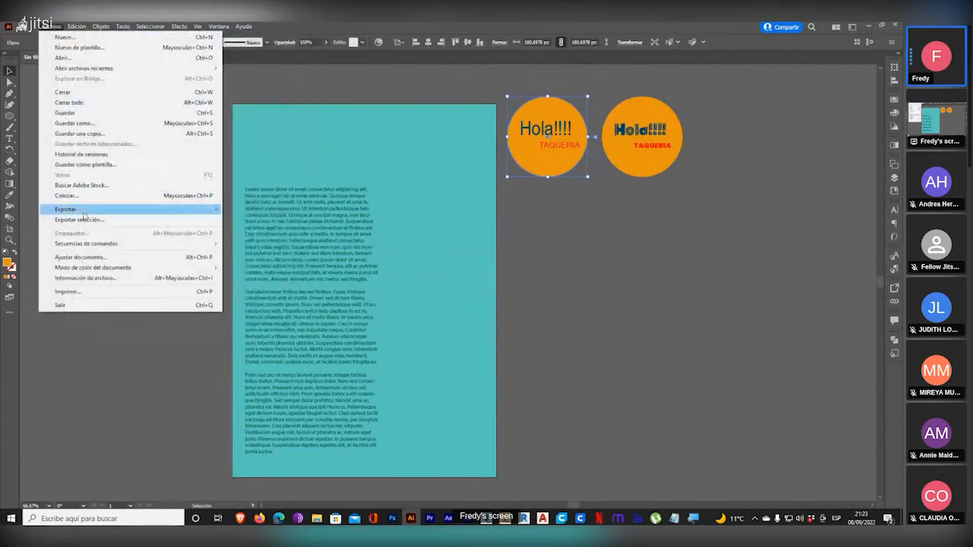
pyautogui.moveTo(86, 214)
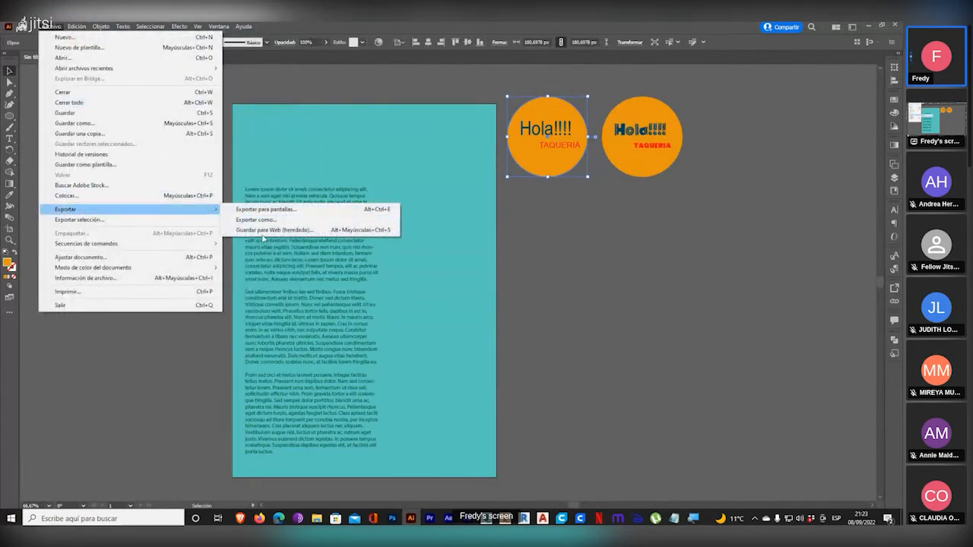
pyautogui.click(267, 221)
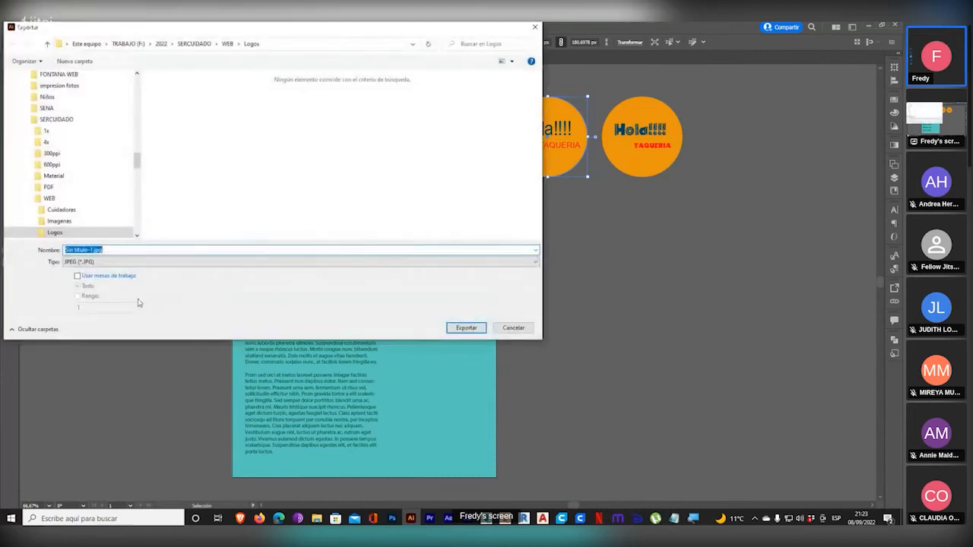
pyautogui.click(137, 262)
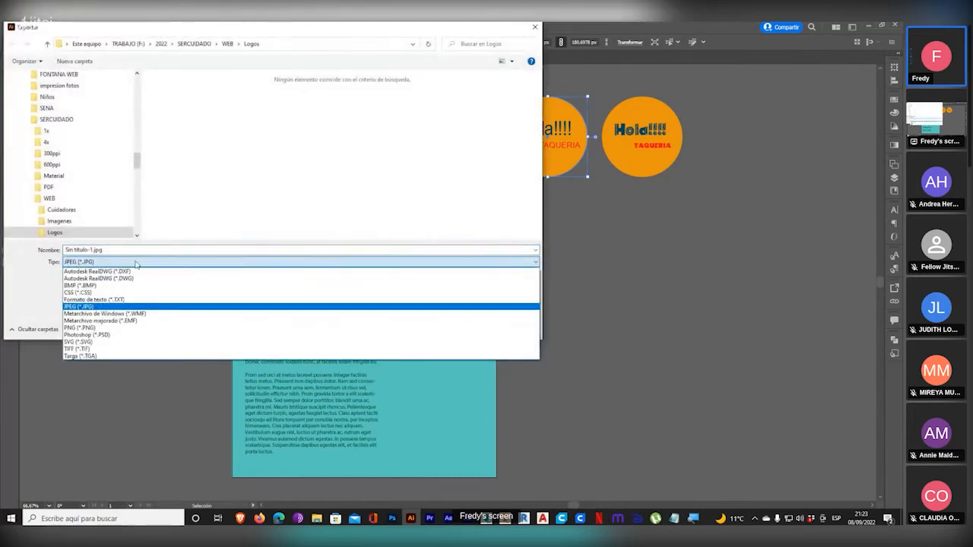
pyautogui.press('super+plus')
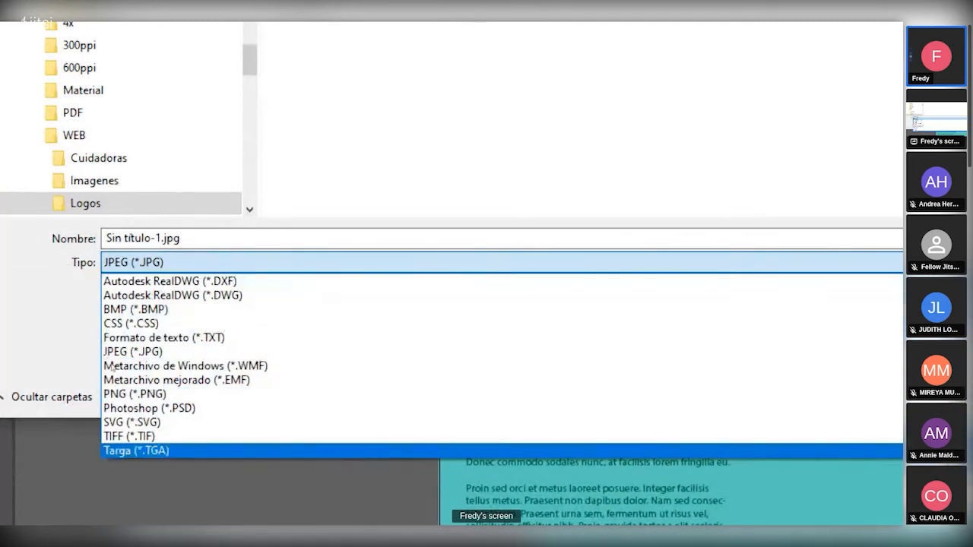
pyautogui.press('super+minus')
pyautogui.click(470, 198)
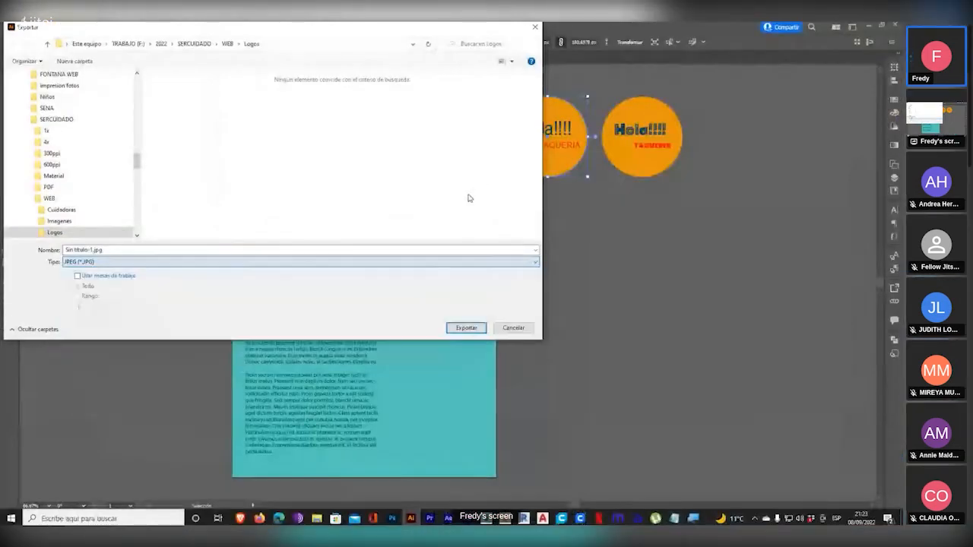
pyautogui.click(506, 330)
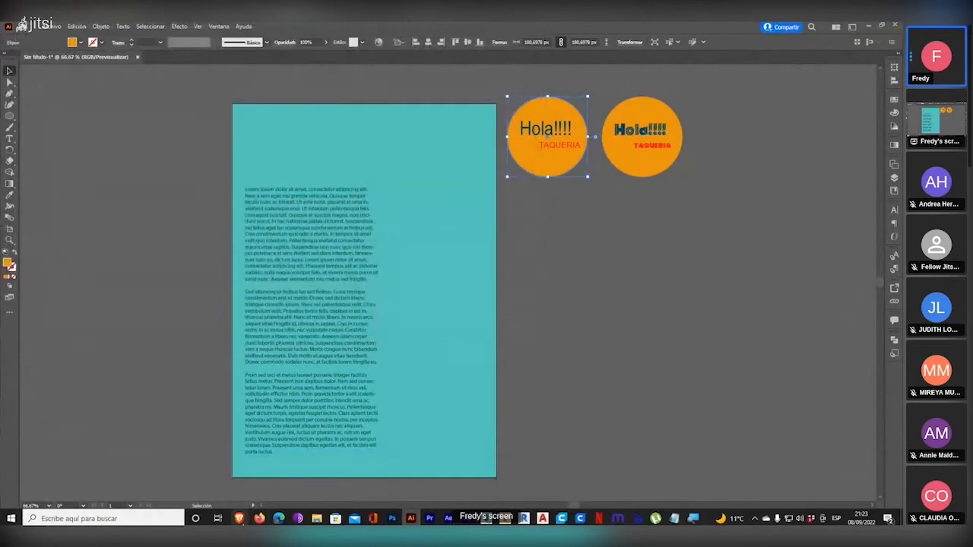
# - Switch to the Janvas app in Firefox, try to save the drawing as a download, and dismiss the login form
pyautogui.moveTo(259, 518)
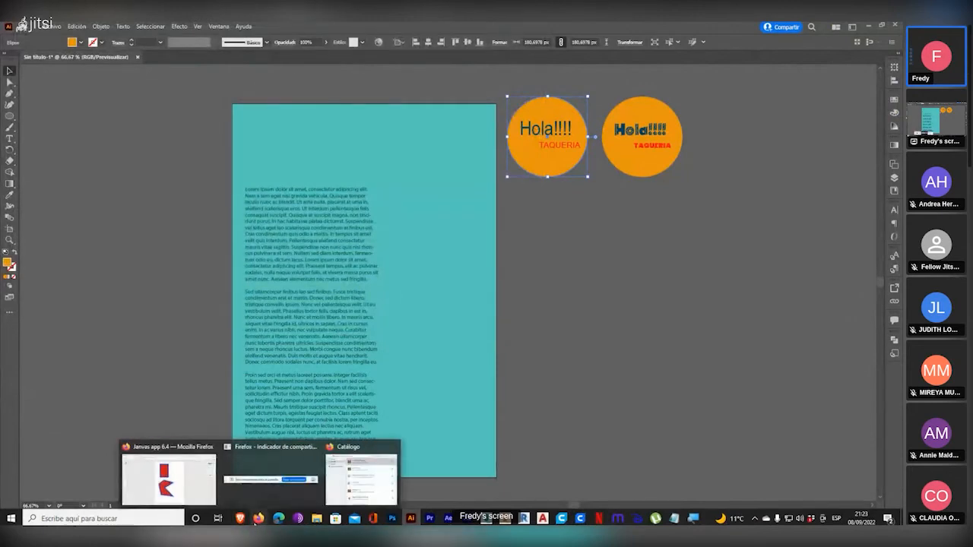
pyautogui.click(195, 491)
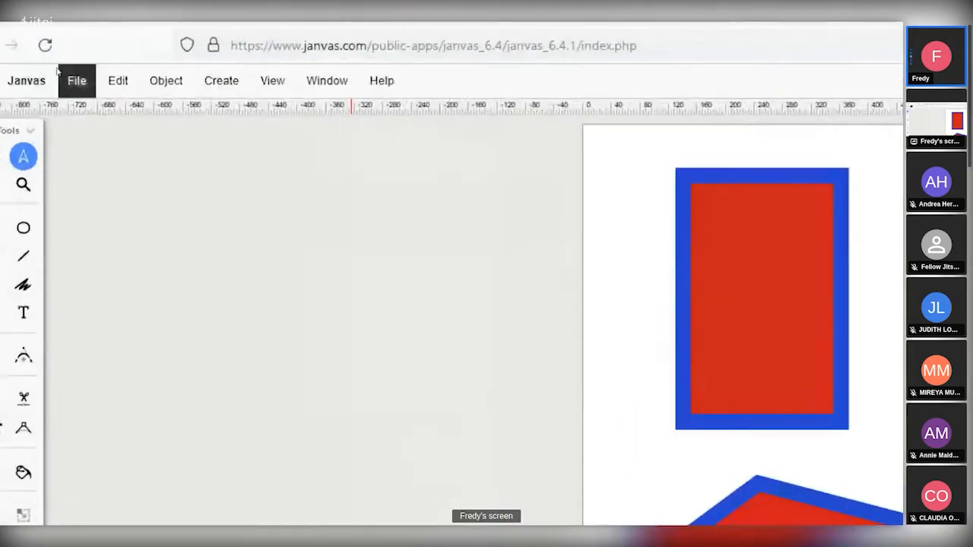
pyautogui.click(58, 70)
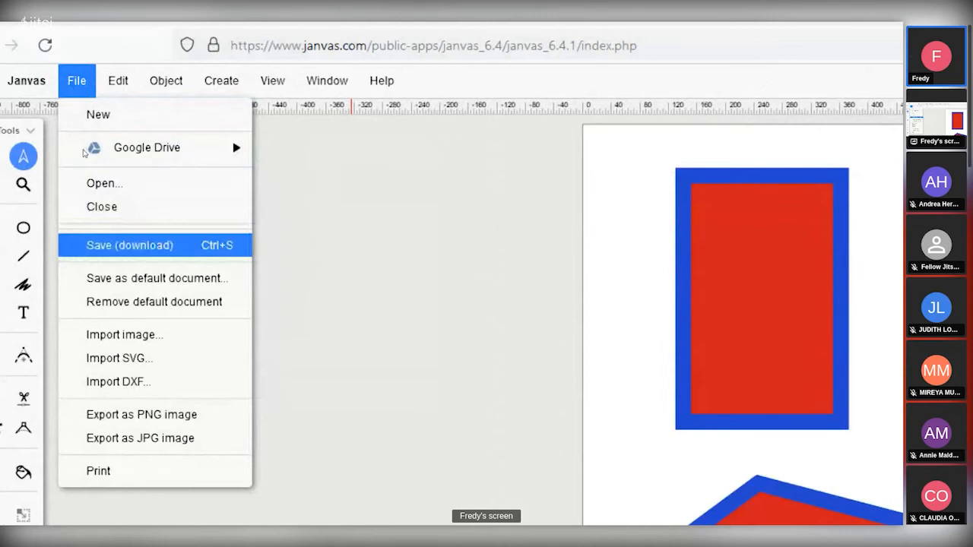
pyautogui.click(124, 245)
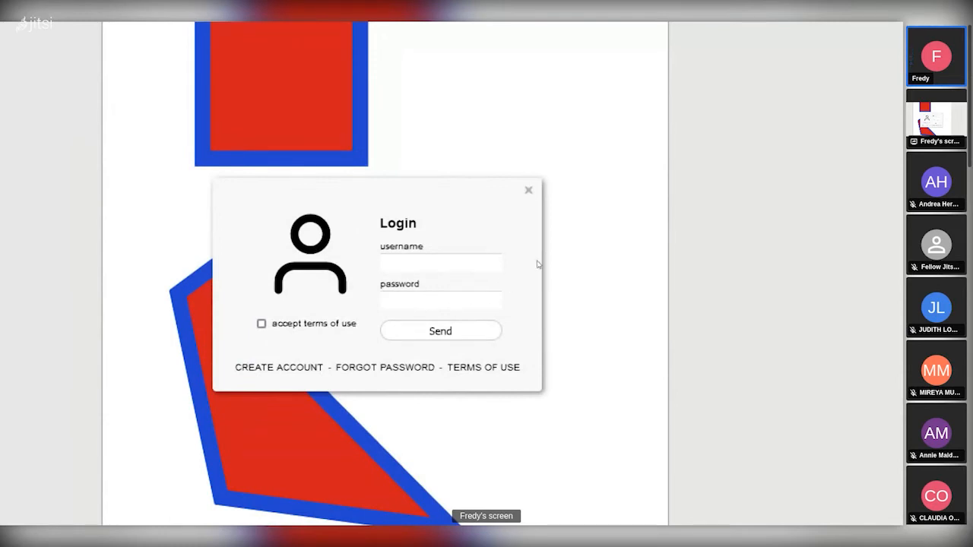
pyautogui.click(528, 190)
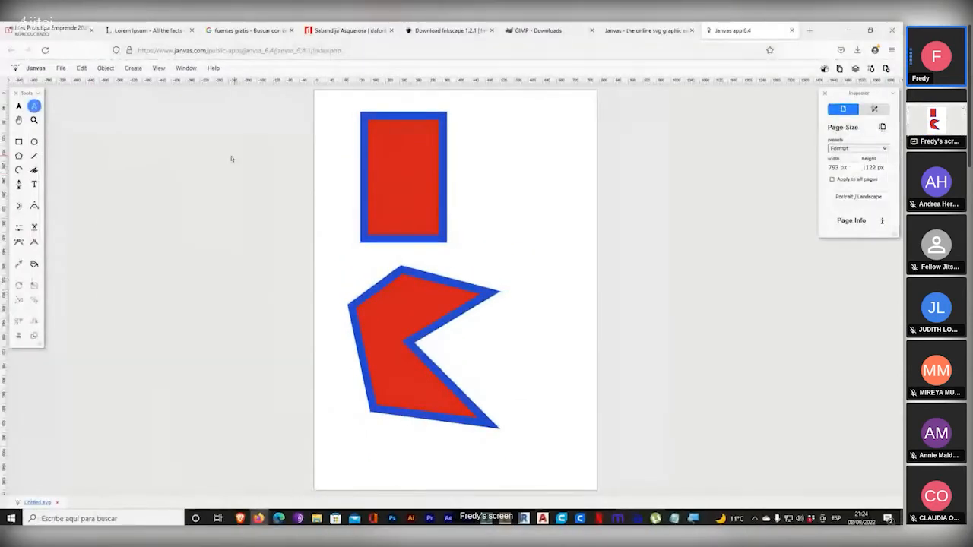
# - Save the current Janvas drawing as the default document and confirm the choice
pyautogui.click(61, 70)
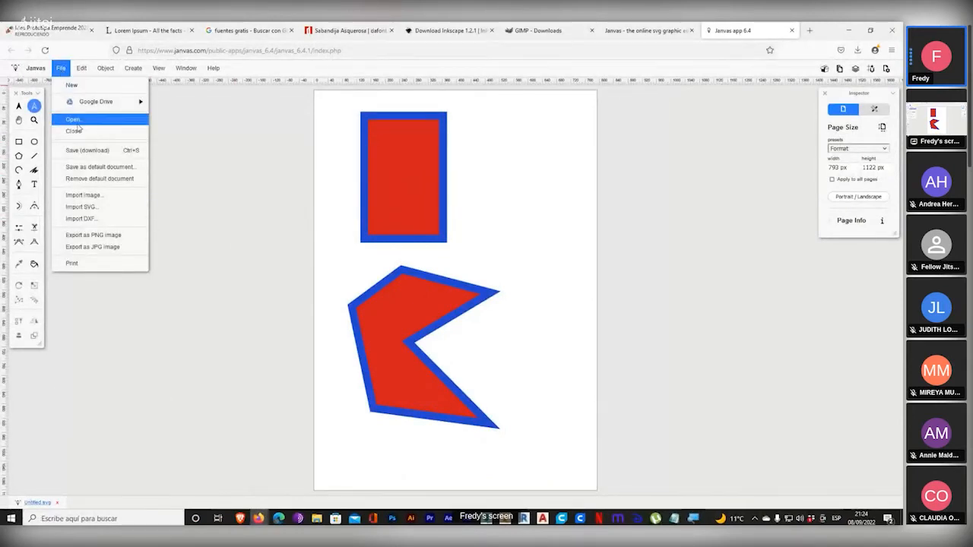
pyautogui.click(100, 167)
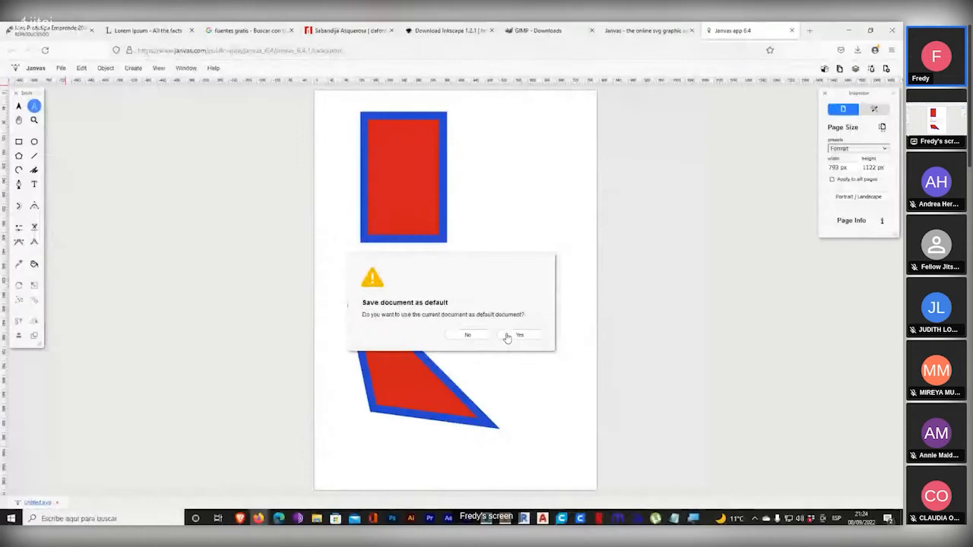
pyautogui.click(525, 337)
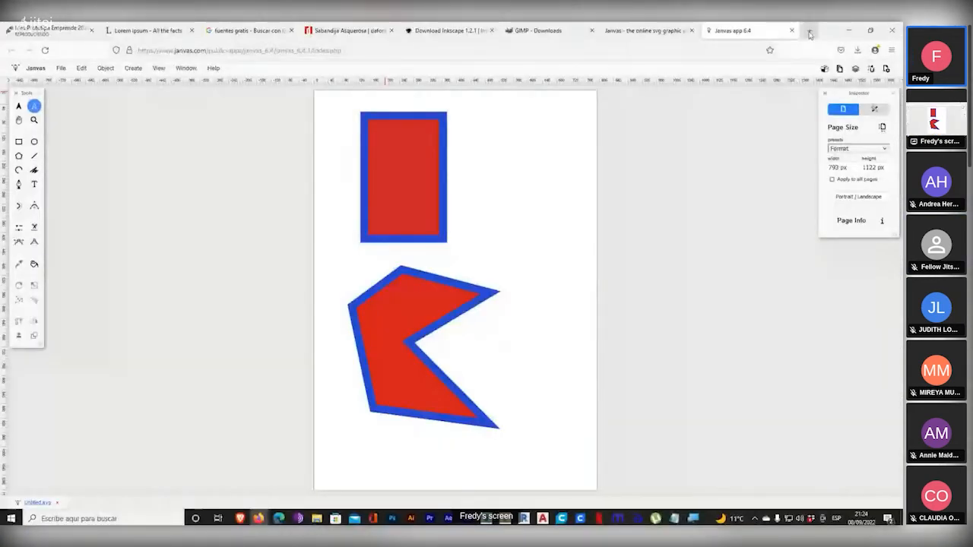
# - Open a new browser tab and enter "svg" in the address bar without running the search
pyautogui.click(703, 44)
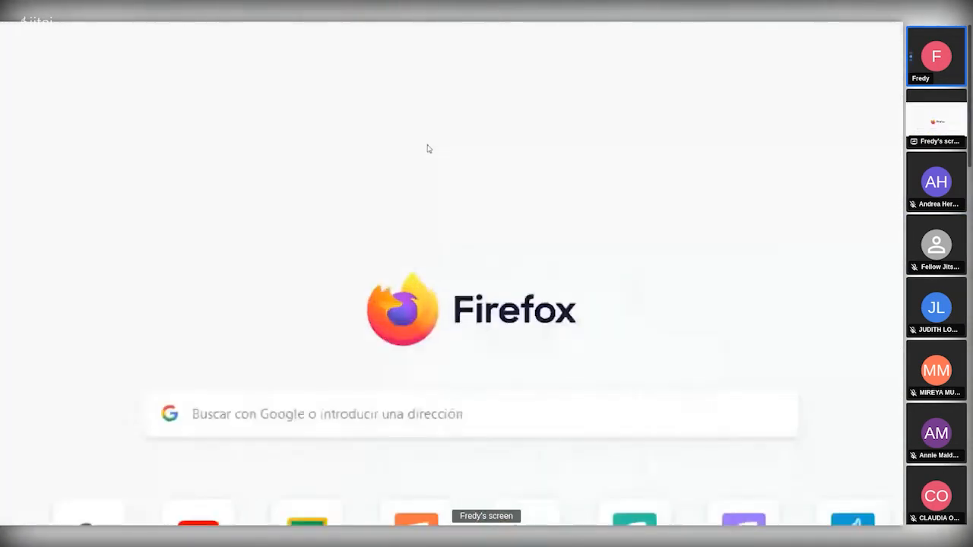
pyautogui.write('sv')
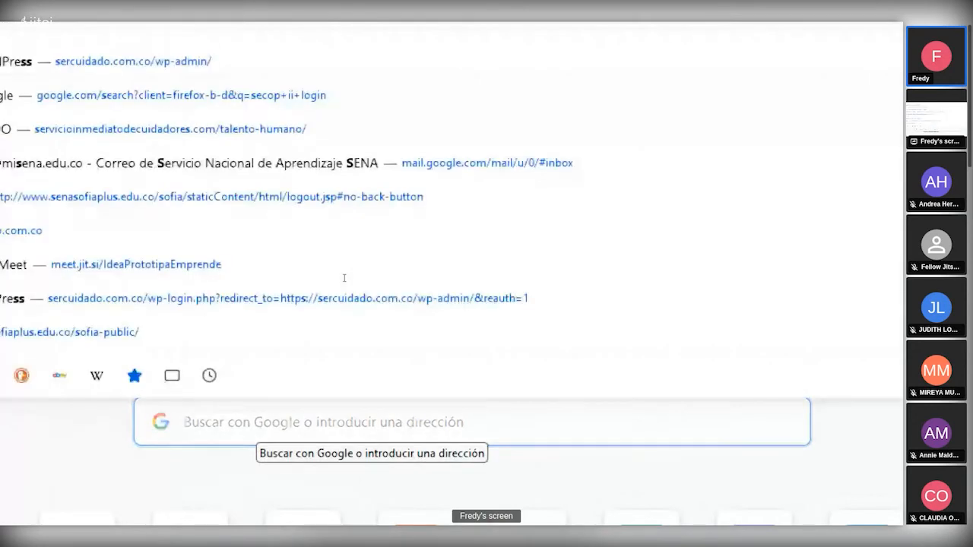
pyautogui.write('g')
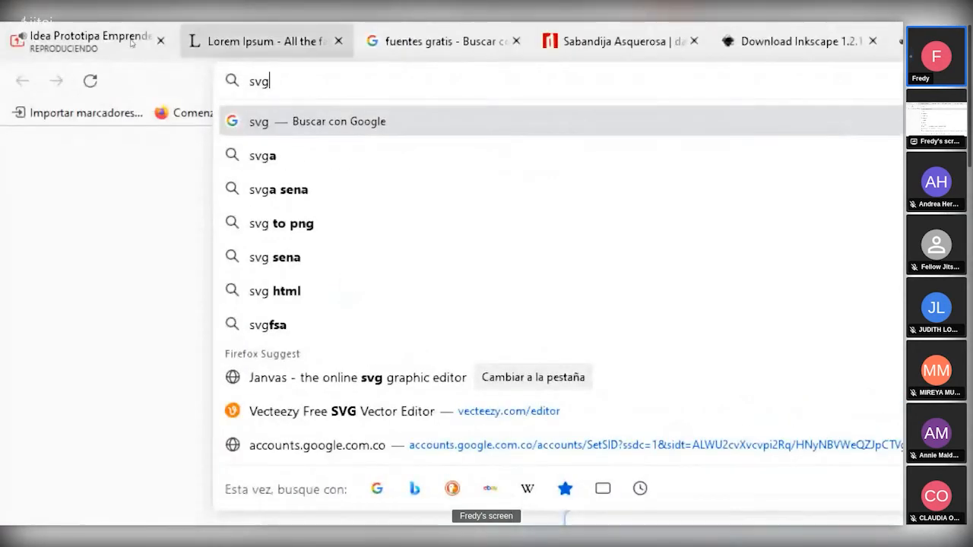
# - Highlight the letters of "svg" in the address bar to point out the format name, and dismiss the suggestions
pyautogui.hotkey('ctrl', 'a')
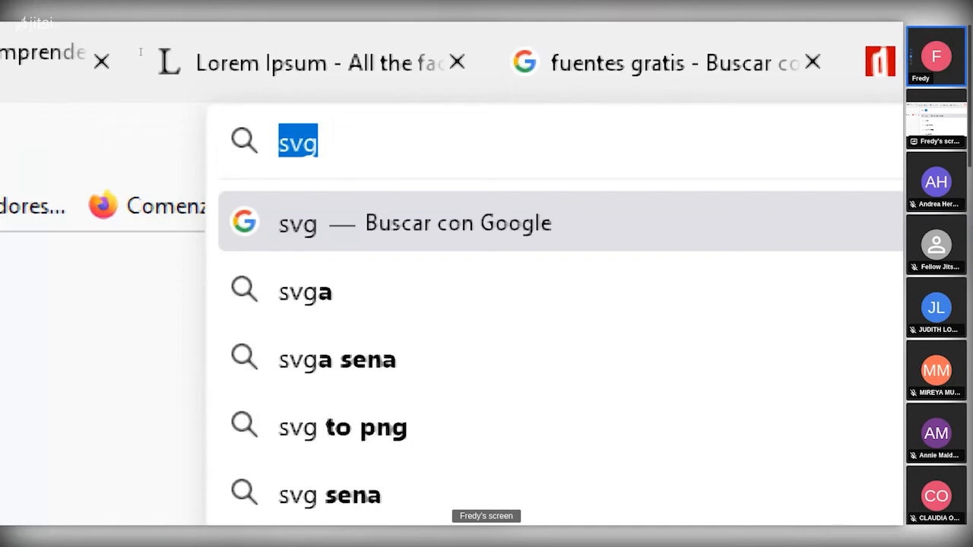
pyautogui.press('End')
pyautogui.hotkey('shift', 'Left')
pyautogui.hotkey('shift', 'Left')
pyautogui.press('Home')
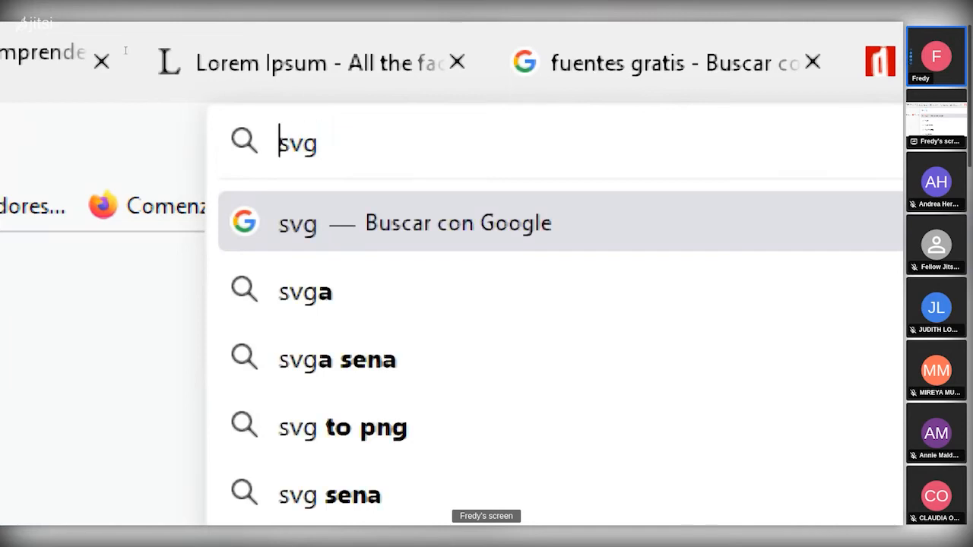
pyautogui.hotkey('shift', 'Right')
pyautogui.hotkey('shift', 'Right')
pyautogui.hotkey('shift', 'Right')
pyautogui.press('End')
pyautogui.hotkey('shift', 'Home')
pyautogui.press('End')
pyautogui.click(78, 108)
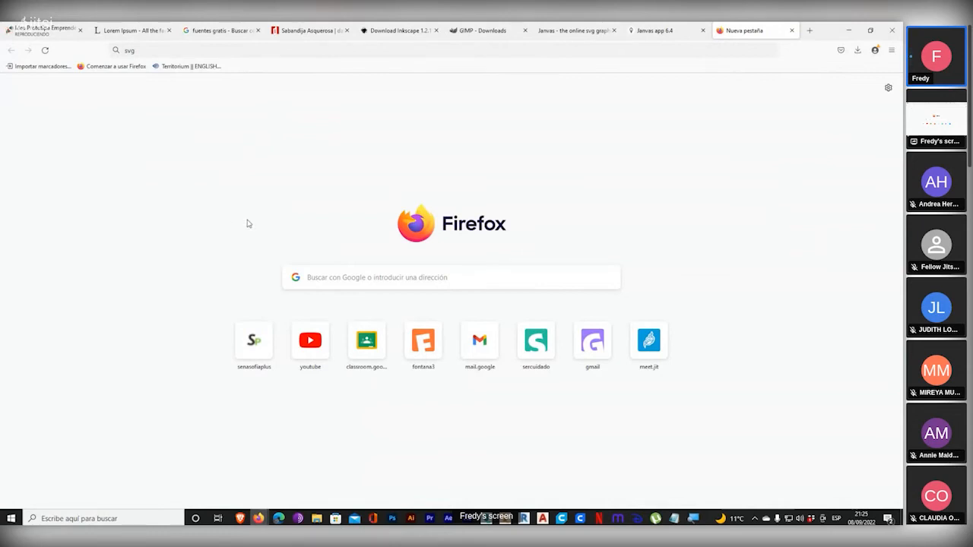
# - Switch to Illustrator, examine the file formats it can open, including SVG, and close the open dialog
pyautogui.click(412, 518)
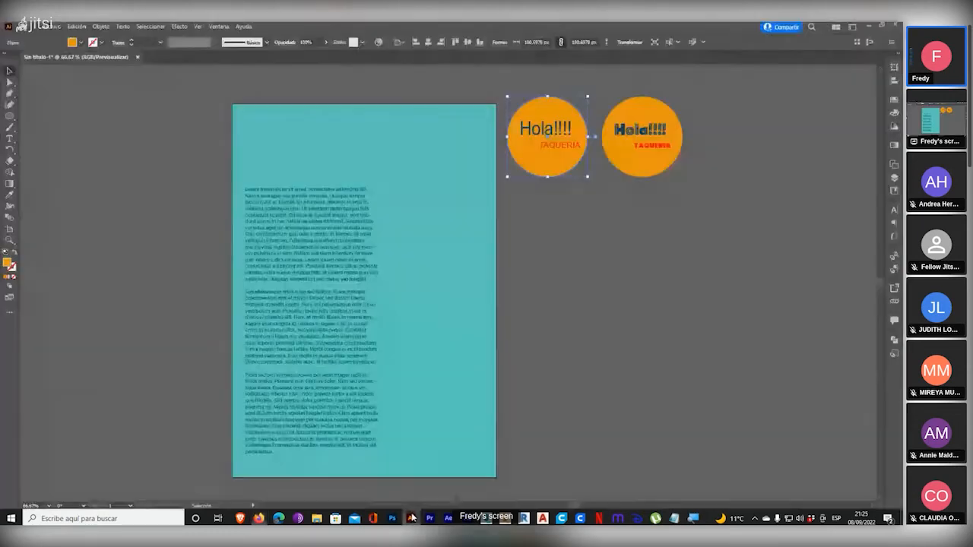
pyautogui.click(47, 25)
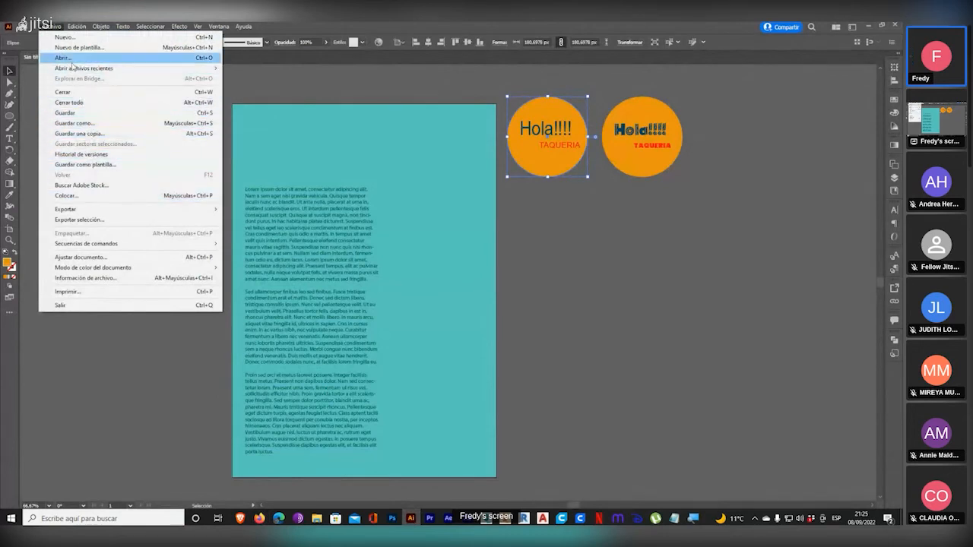
pyautogui.click(64, 58)
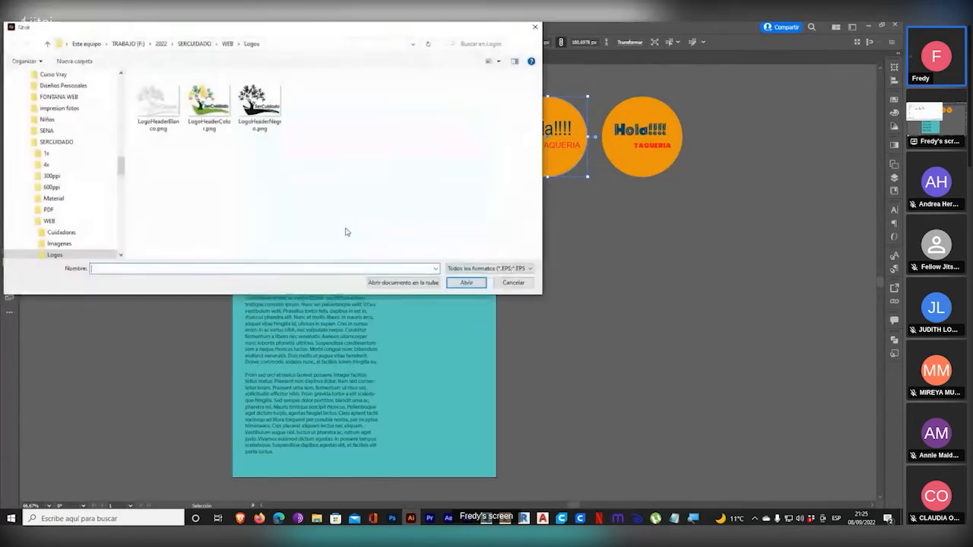
pyautogui.click(514, 269)
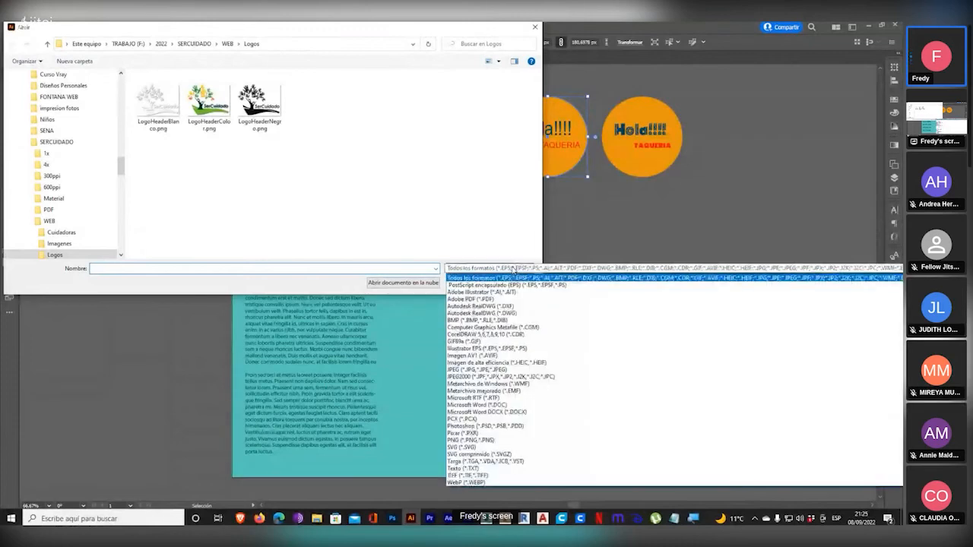
pyautogui.press('super+plus')
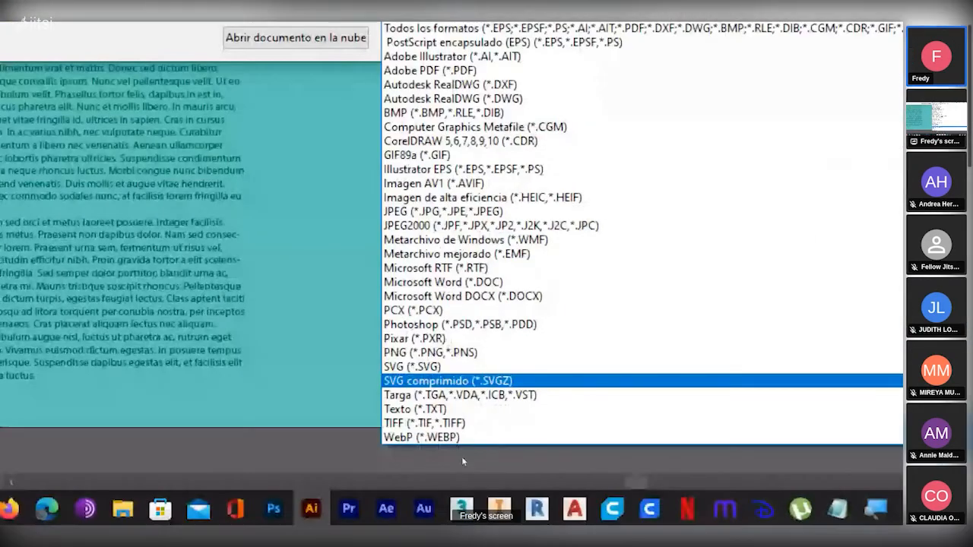
pyautogui.press('super+plus')
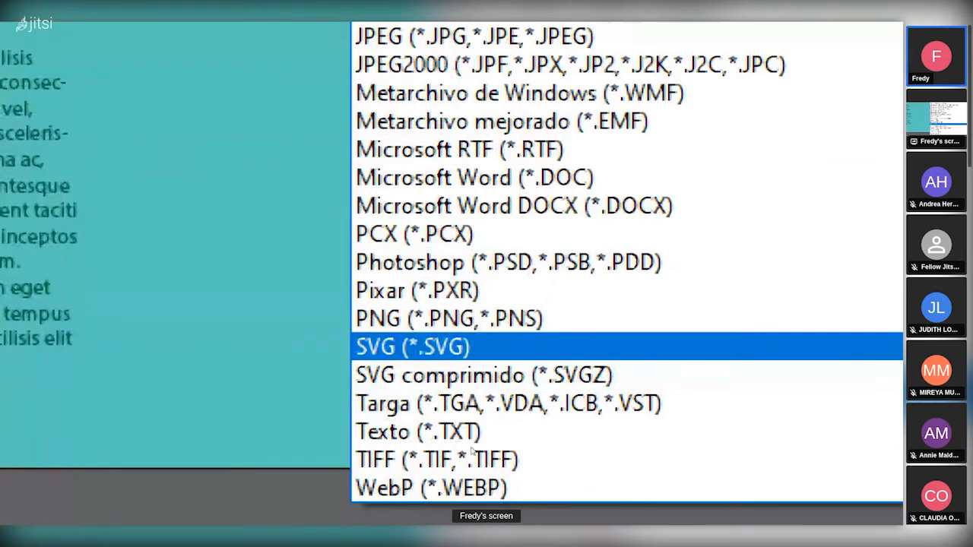
pyautogui.press('super+minus')
pyautogui.press('super+minus')
pyautogui.click(418, 211)
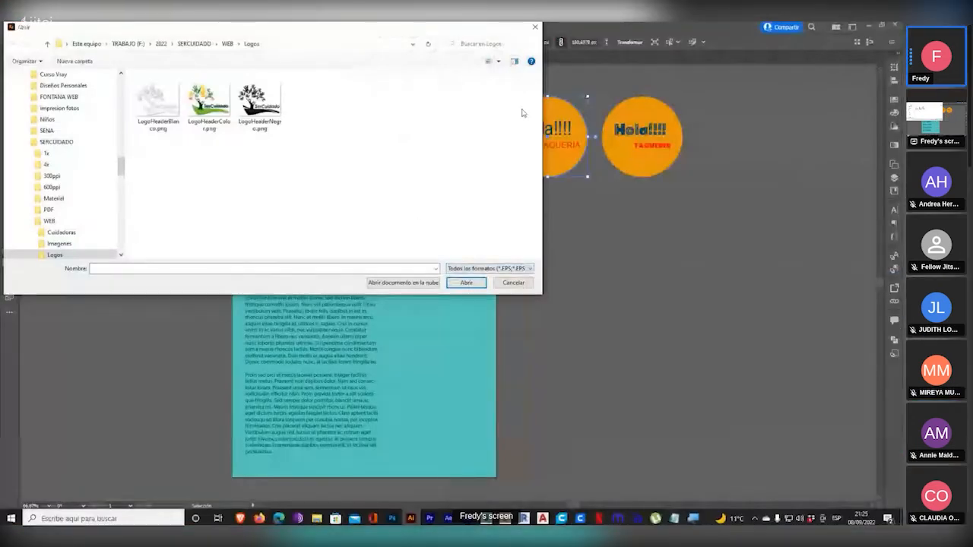
pyautogui.click(535, 26)
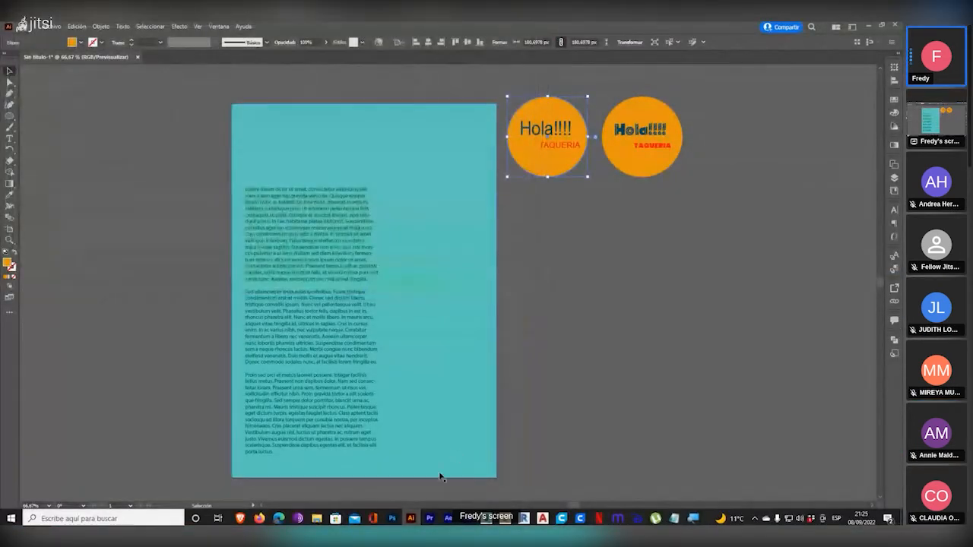
# - Switch to Photoshop and examine the file formats it can open, including SVG, keeping all formats selected
pyautogui.click(393, 520)
pyautogui.click(47, 25)
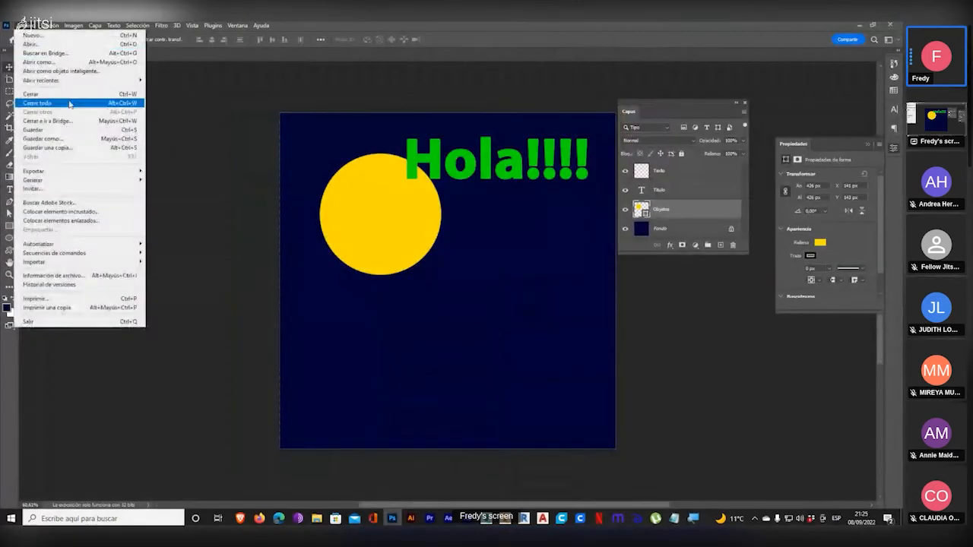
pyautogui.click(31, 44)
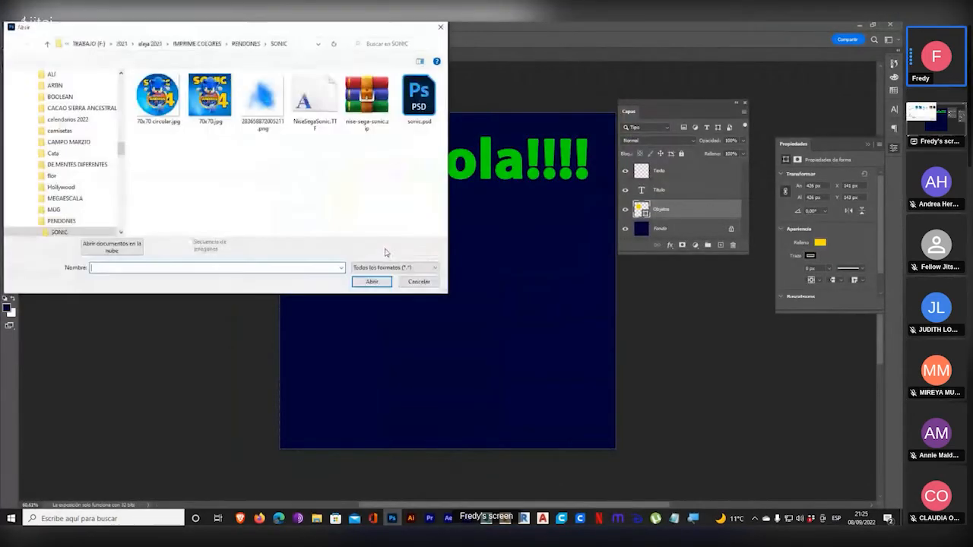
pyautogui.click(403, 268)
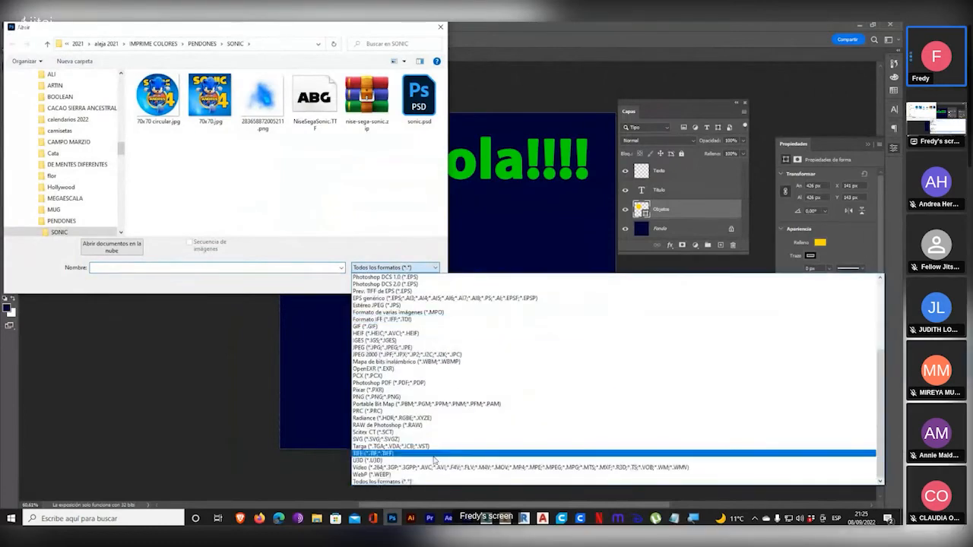
pyautogui.press('super+plus')
pyautogui.press('super+plus')
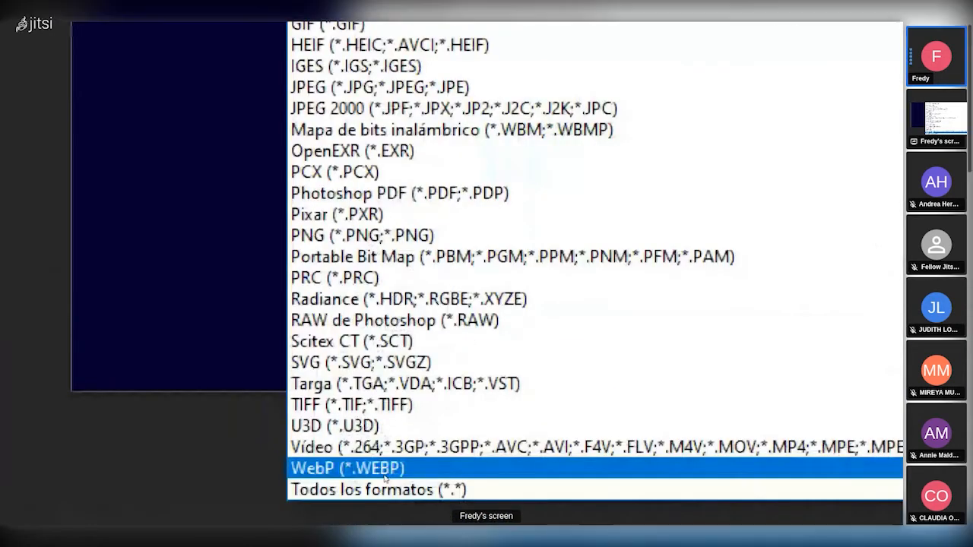
pyautogui.press('super+minus')
pyautogui.press('super+minus')
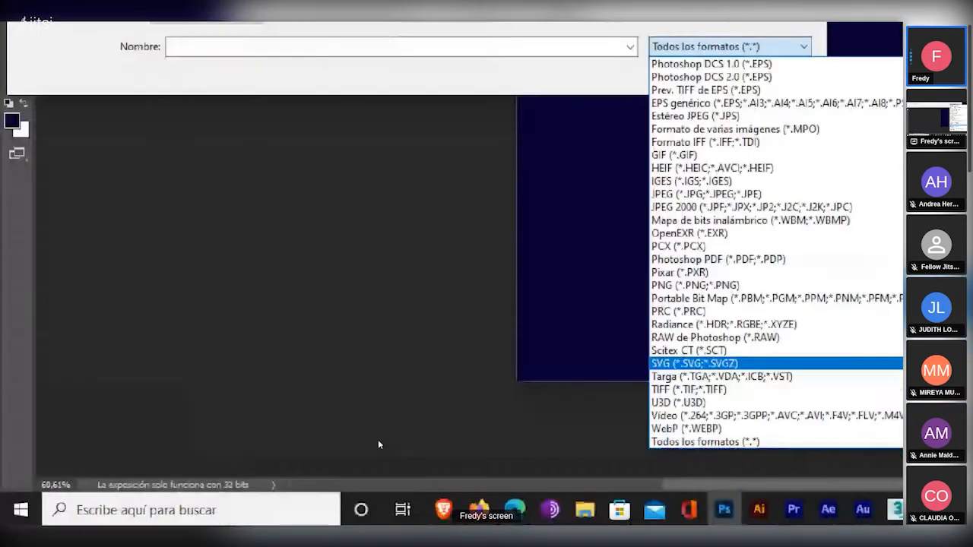
pyautogui.click(335, 202)
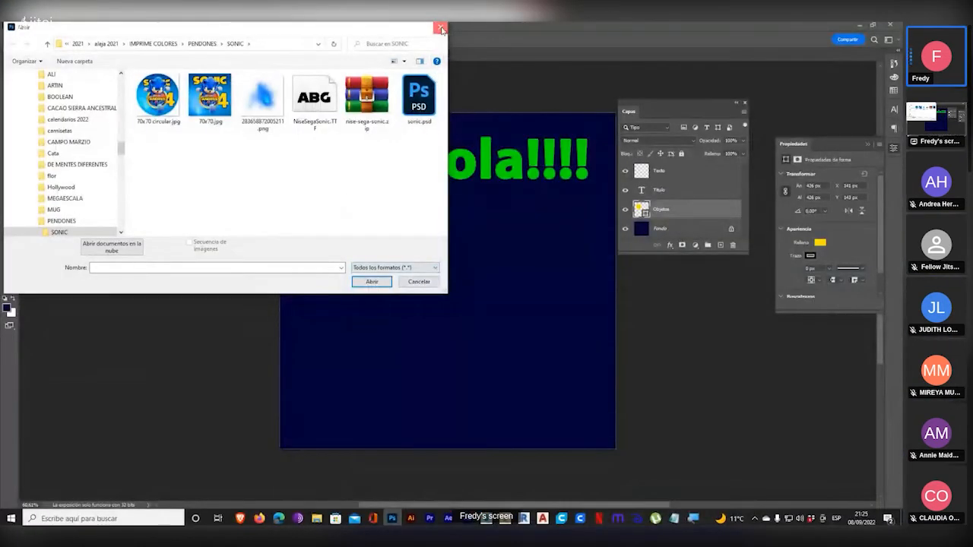
# - Close Photoshop's open dialog, return to the Firefox window, and replace the "svg" tab with a new blank tab
pyautogui.click(441, 29)
pyautogui.click(411, 518)
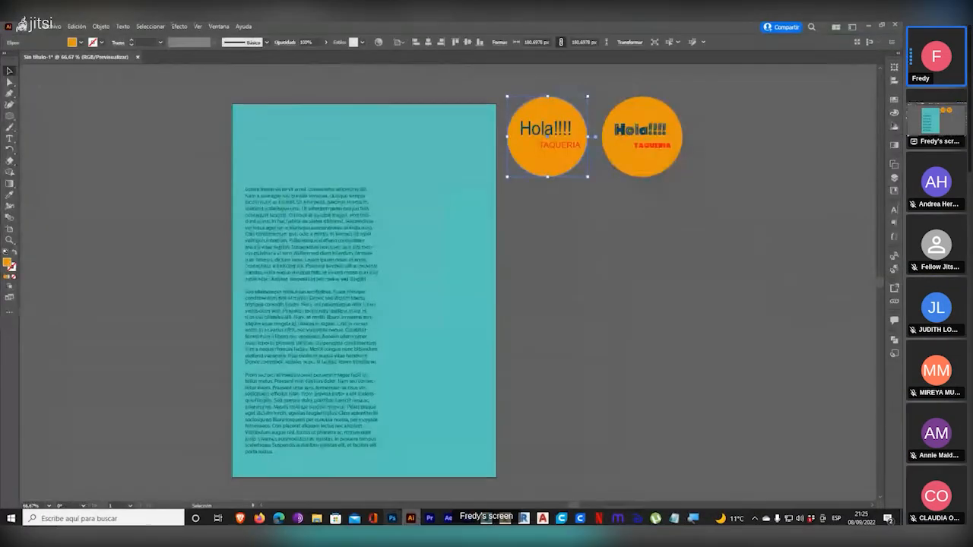
pyautogui.moveTo(258, 518)
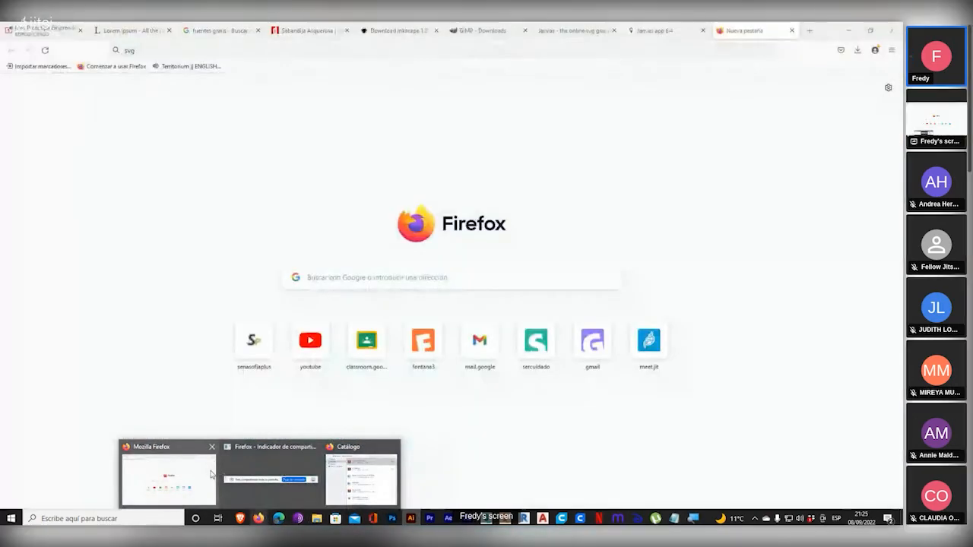
pyautogui.click(212, 475)
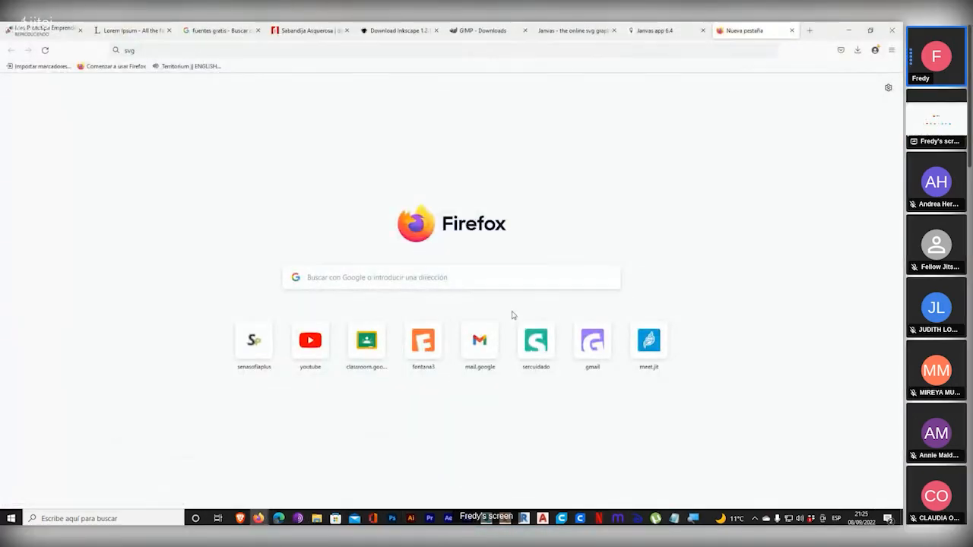
pyautogui.click(791, 30)
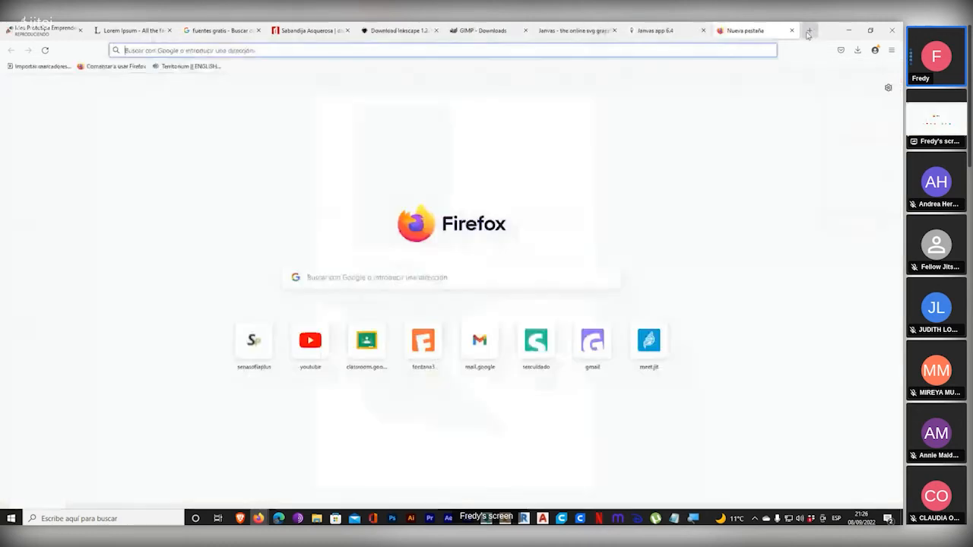
pyautogui.click(809, 31)
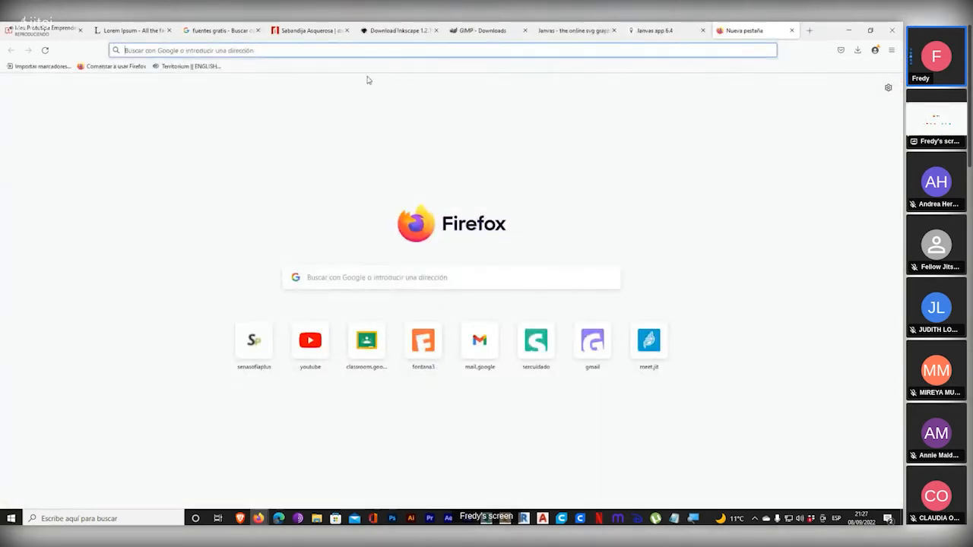
pyautogui.write('EDITOR ')
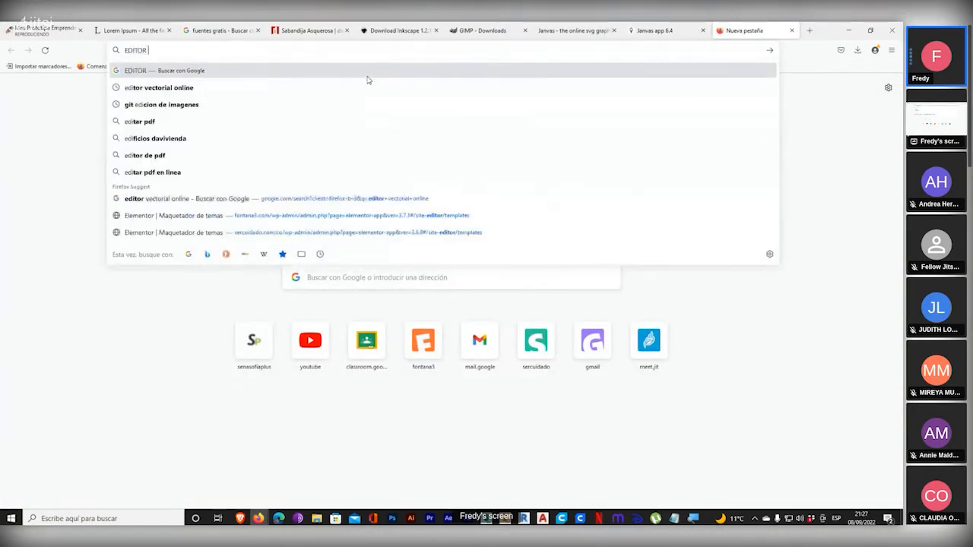
pyautogui.write('DE IMAGENES')
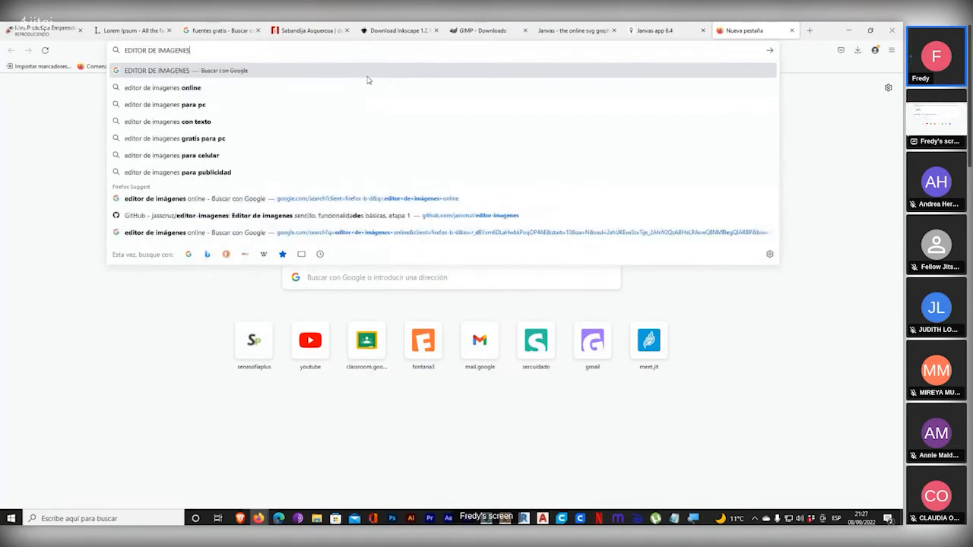
pyautogui.press('BackSpace')
pyautogui.press('BackSpace')
pyautogui.press('BackSpace')
pyautogui.press('BackSpace')
pyautogui.press('BackSpace')
pyautogui.press('BackSpace')
pyautogui.press('BackSpace')
pyautogui.press('BackSpace')
pyautogui.press('BackSpace')
pyautogui.press('BackSpace')
pyautogui.press('BackSpace')
pyautogui.press('BackSpace')
pyautogui.press('BackSpace')
pyautogui.press('BackSpace')
pyautogui.press('BackSpace')
pyautogui.press('BackSpace')
pyautogui.press('BackSpace')
pyautogui.write('IMA')
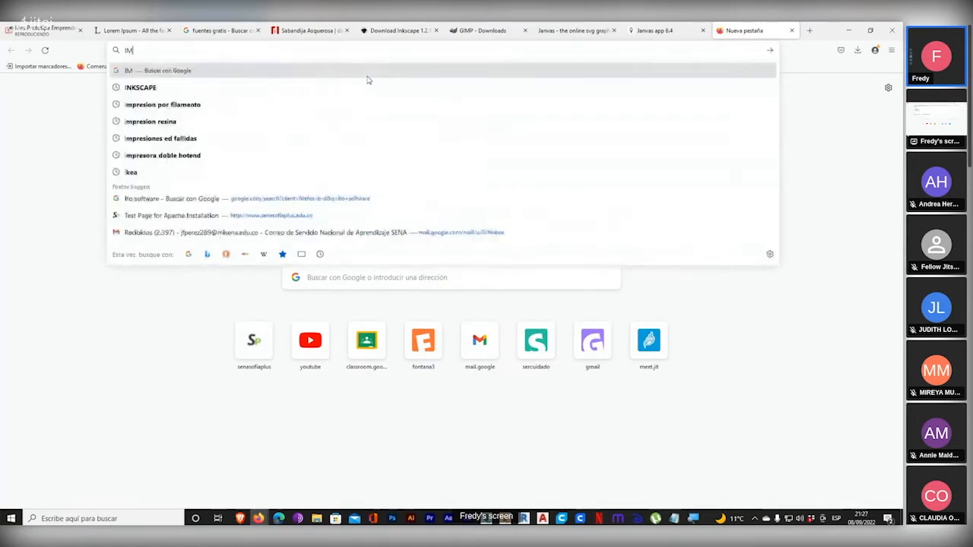
pyautogui.press('BackSpace')
pyautogui.press('BackSpace')
pyautogui.press('BackSpace')
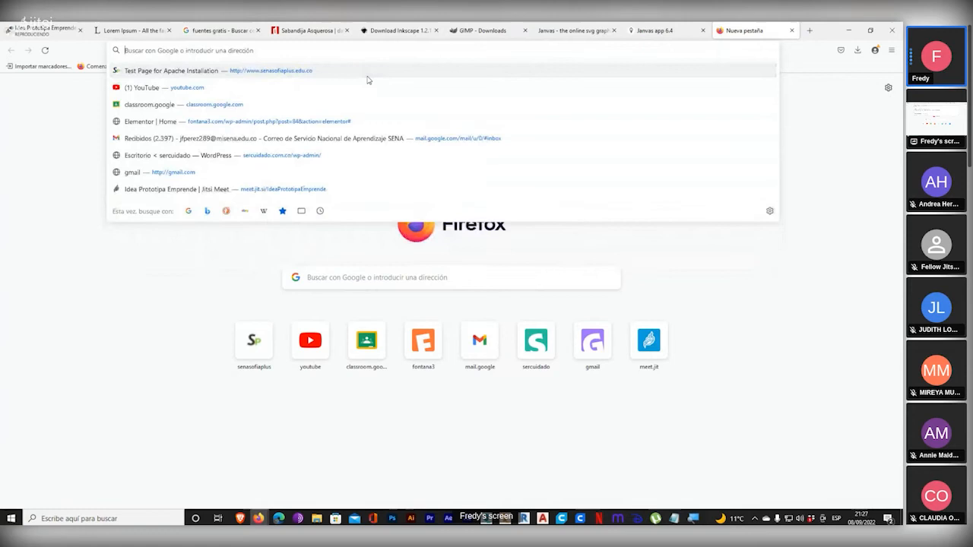
# - Search the web for "ONLINE IMAGE EDITOR"
pyautogui.write('oNLINE IMA')
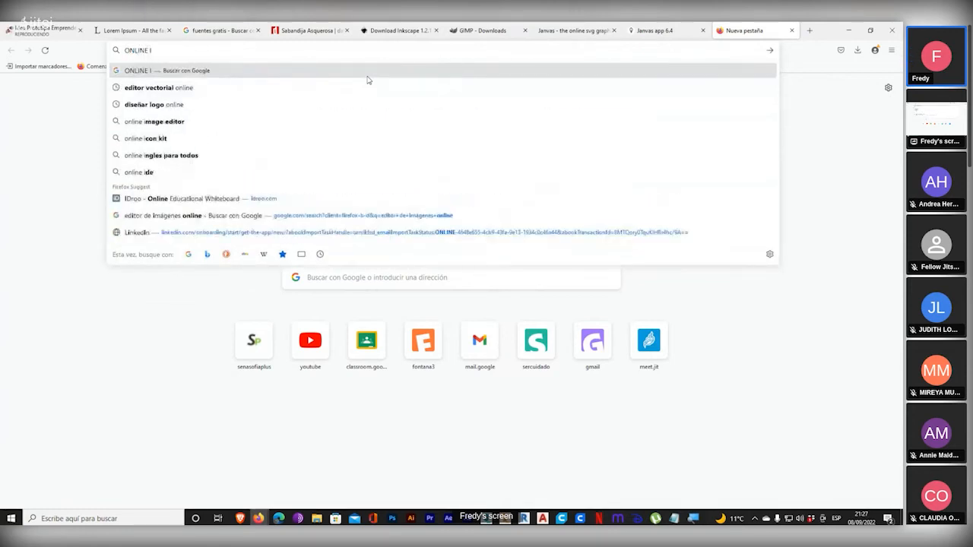
pyautogui.write('GE EDITOR')
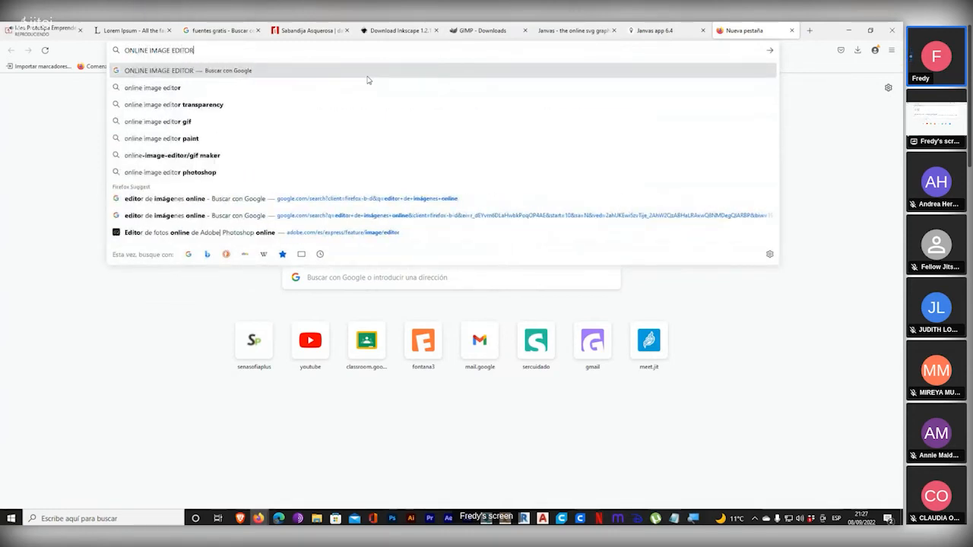
pyautogui.press('Return')
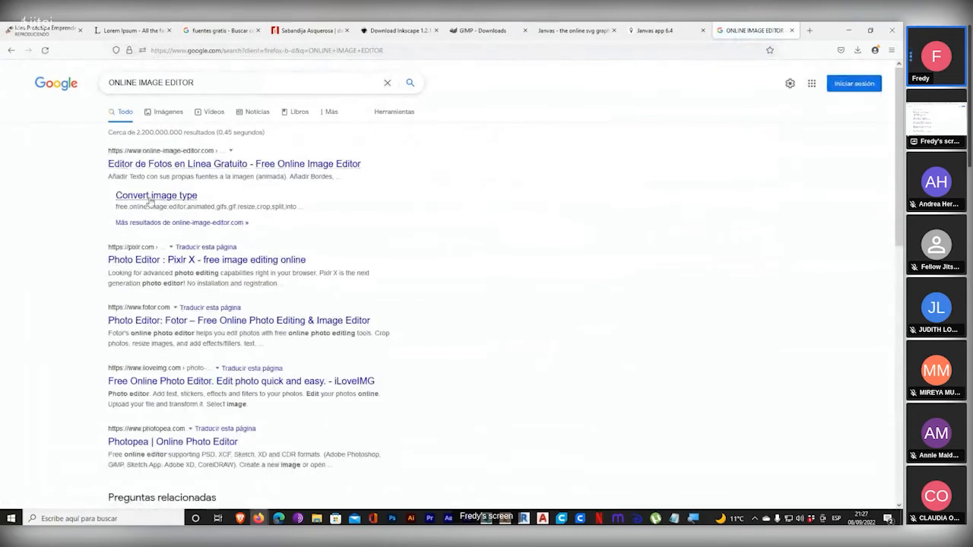
# - Open the Free Online Image Editor, Pixlr X, Fotor and iLoveIMG search results in separate background tabs
pyautogui.hotkey('ctrl', '1')
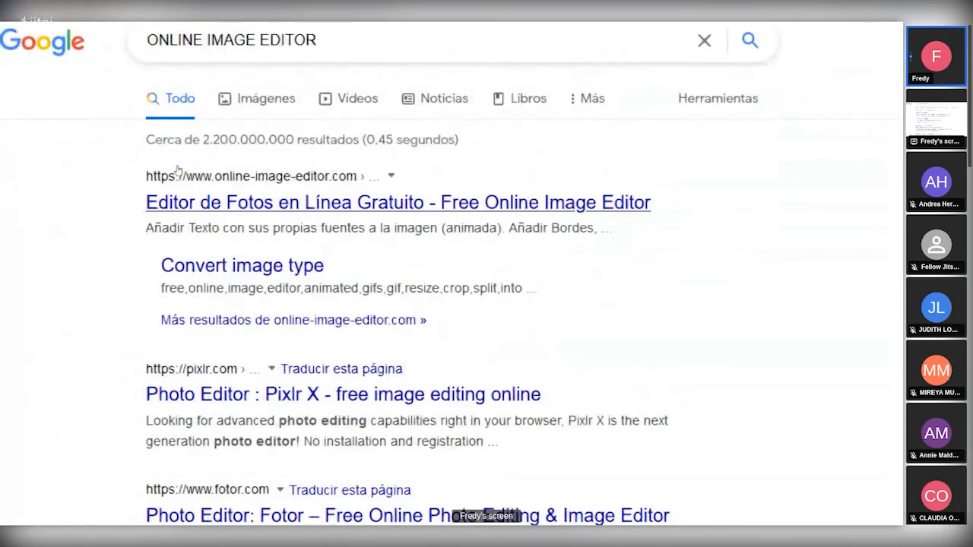
pyautogui.middleClick(177, 169)
pyautogui.middleClick(175, 394)
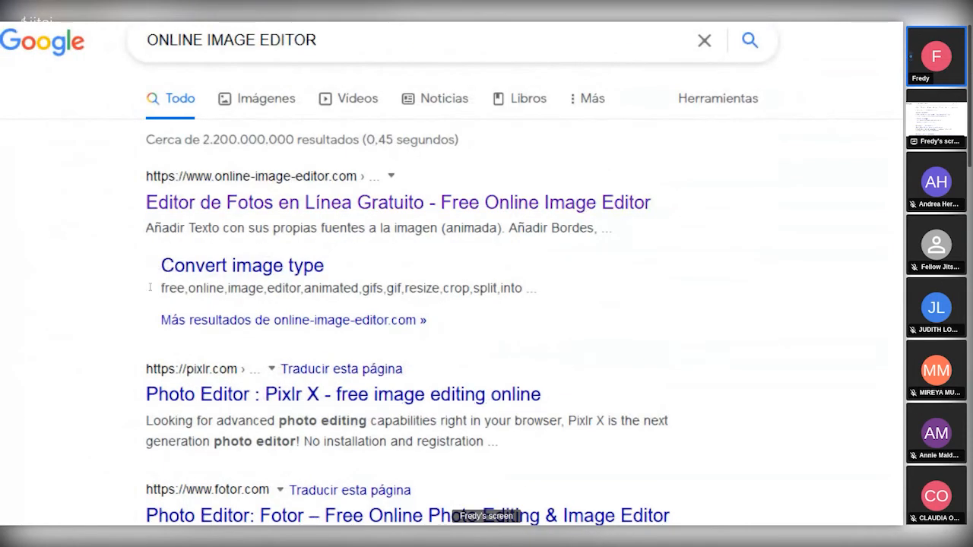
pyautogui.middleClick(176, 397)
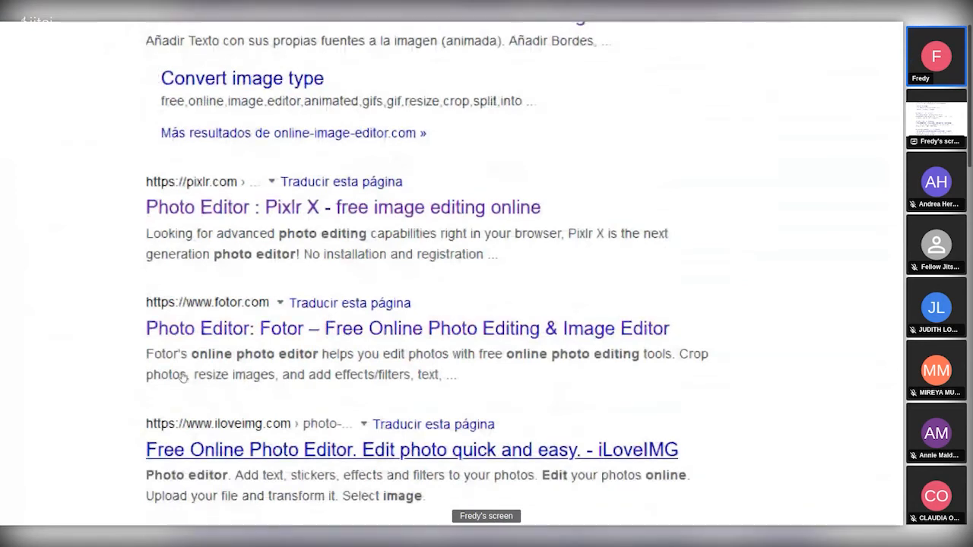
pyautogui.middleClick(181, 384)
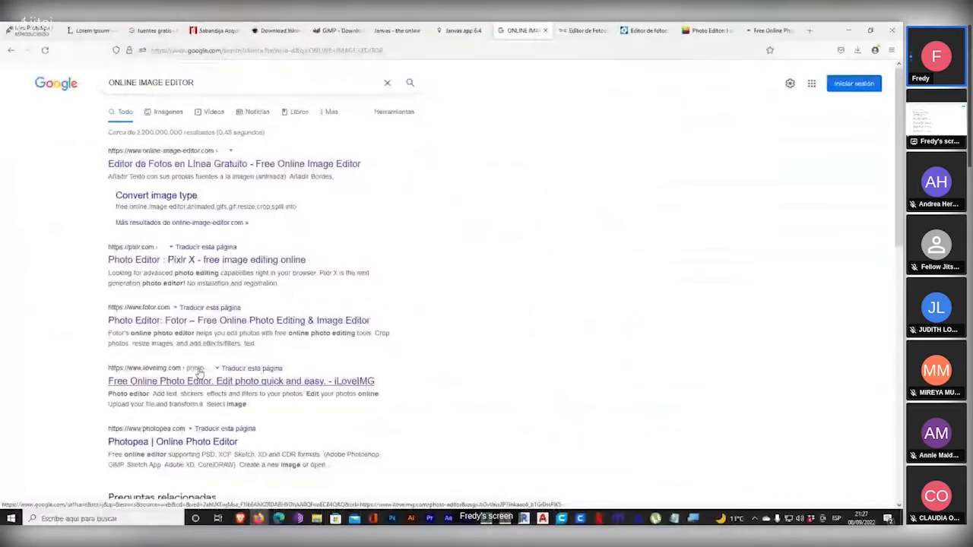
# - Upload the second wine bottle photo from the D: drive's FOTOS REDMI NOTE 8 PRO folder to the Free Online Image Editor
pyautogui.click(566, 30)
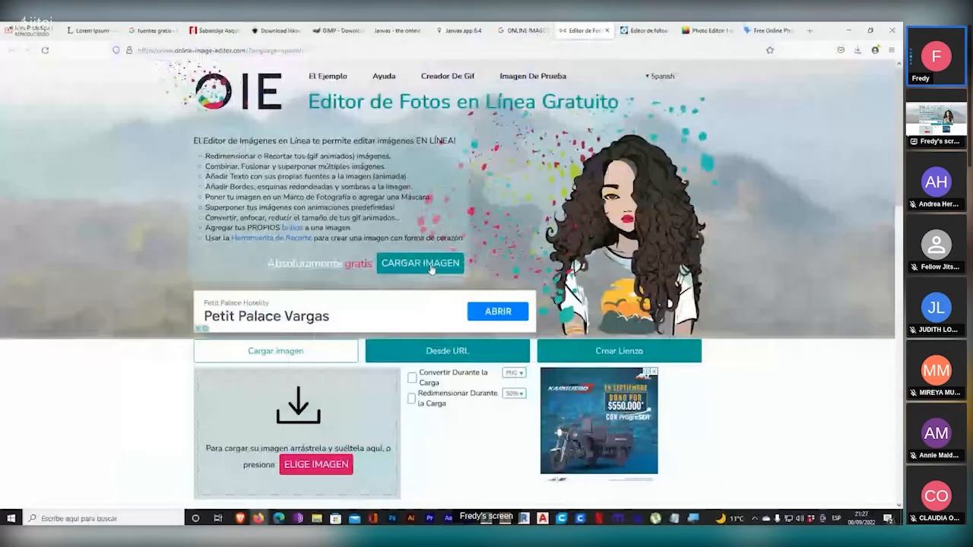
pyautogui.click(431, 266)
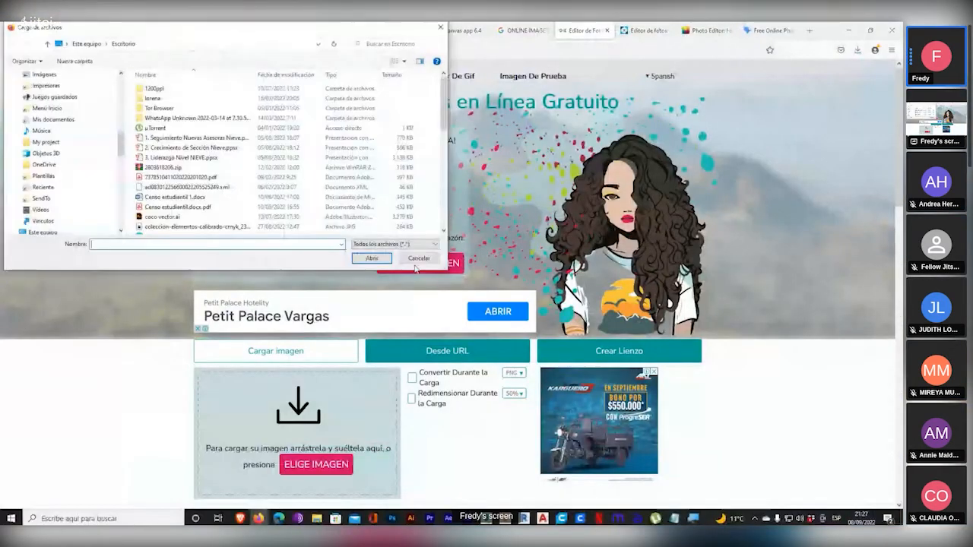
pyautogui.moveTo(121, 151); pyautogui.dragTo(121, 187)
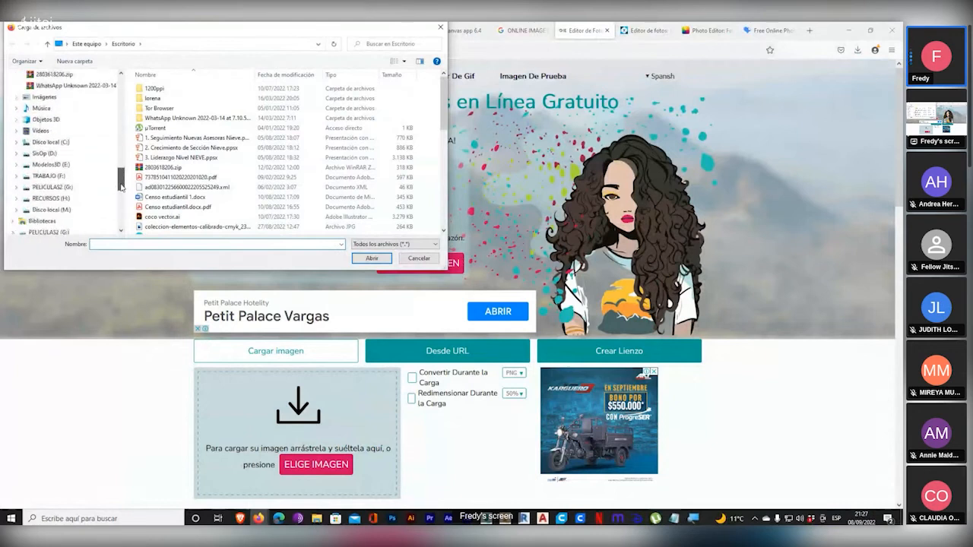
pyautogui.click(16, 155)
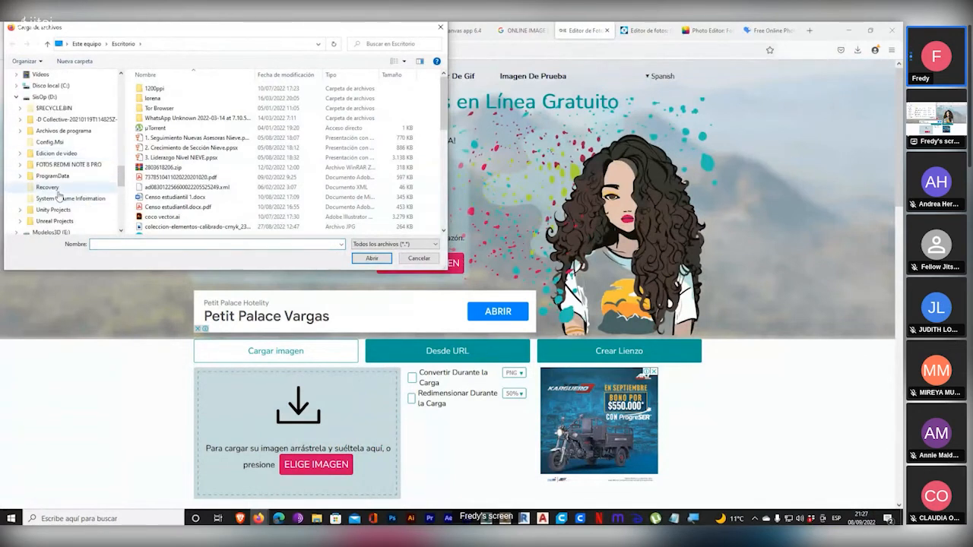
pyautogui.click(61, 165)
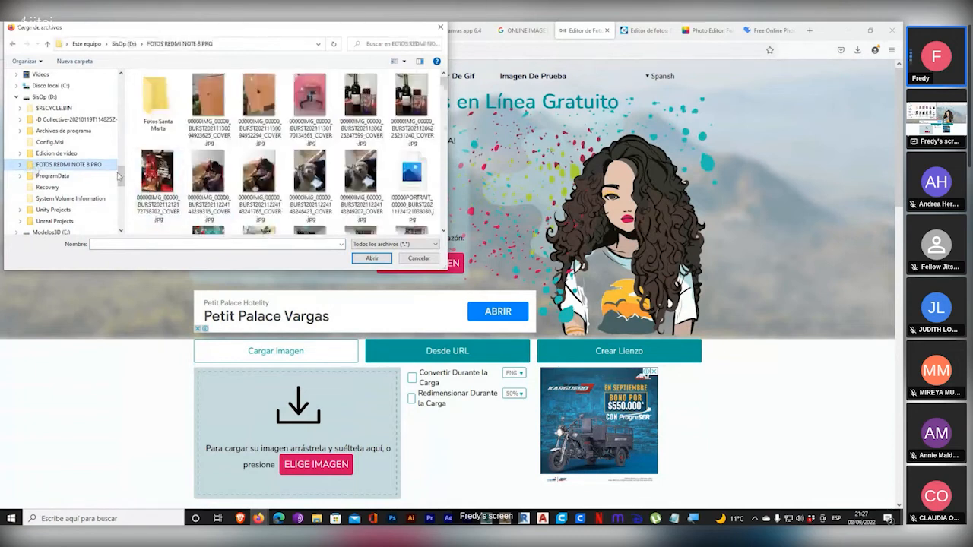
pyautogui.click(411, 99)
pyautogui.click(372, 259)
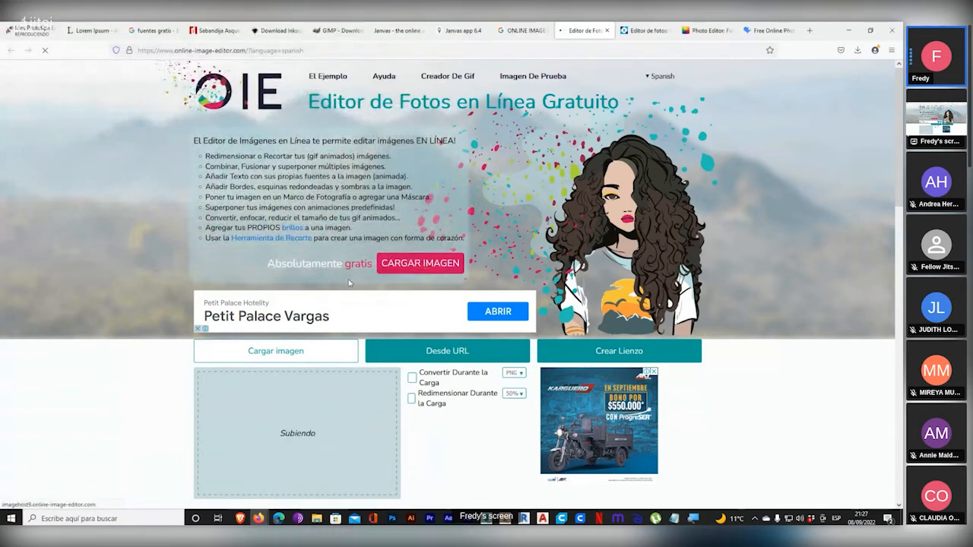
pyautogui.scroll(-2, 346, 277)
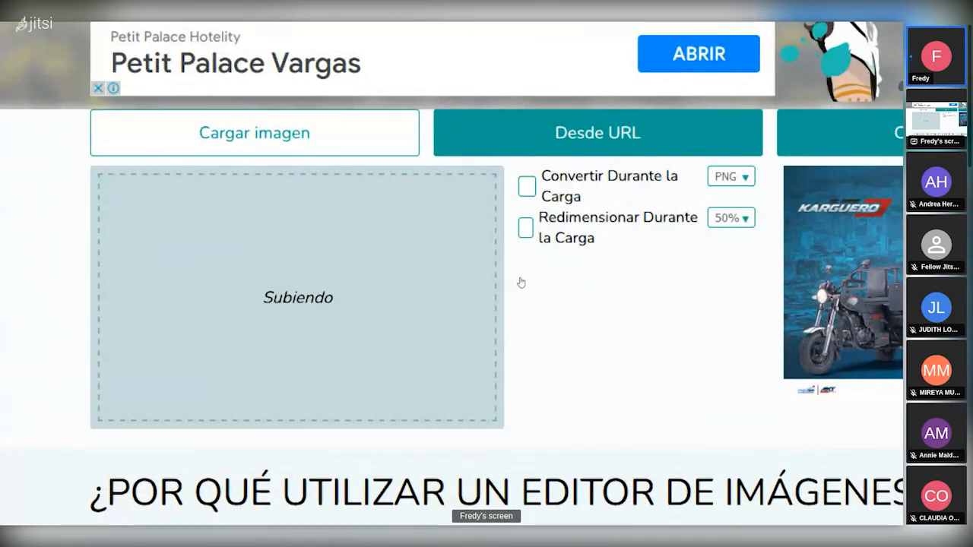
pyautogui.click(731, 177)
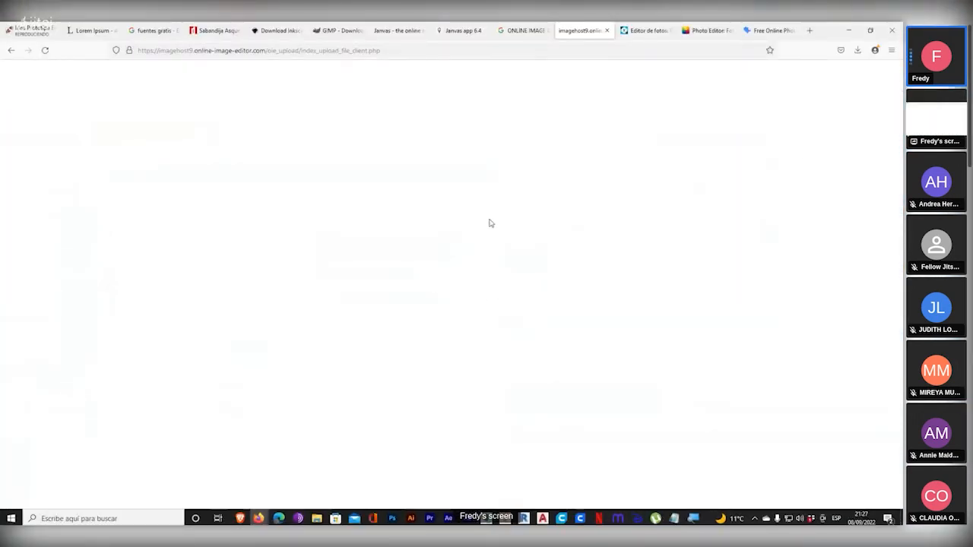
# - Go to the Pixlr page and dismiss its "Lo nuevo" announcement
pyautogui.click(643, 31)
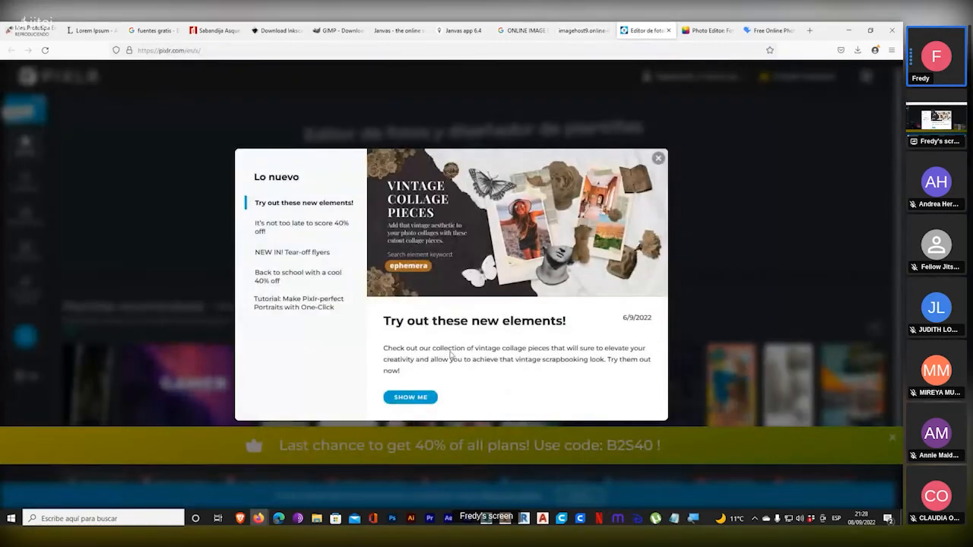
pyautogui.press('super+plus')
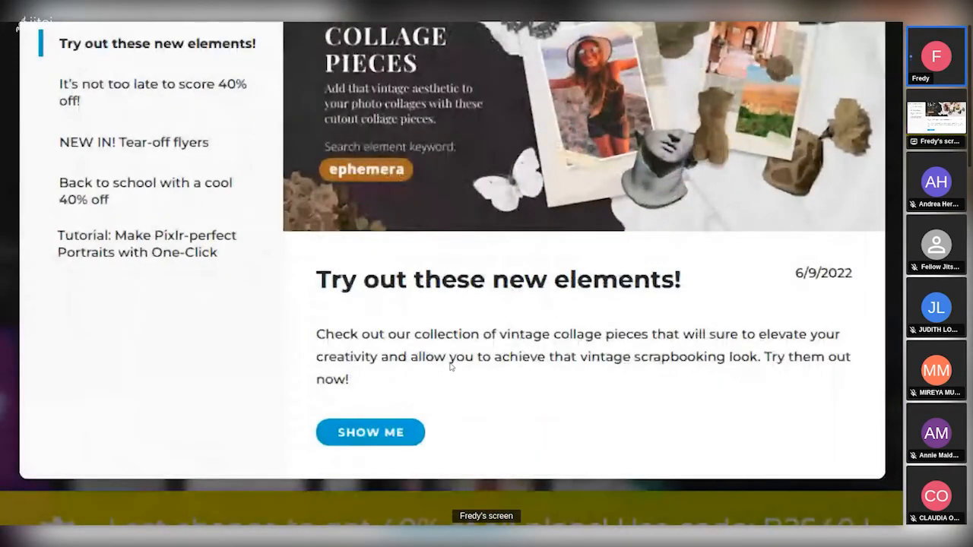
pyautogui.press('super+minus')
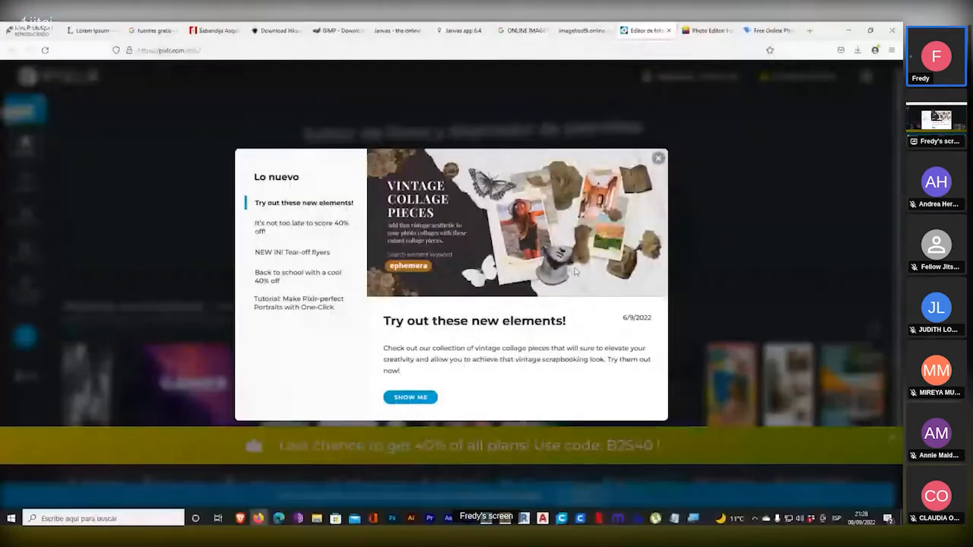
pyautogui.click(659, 160)
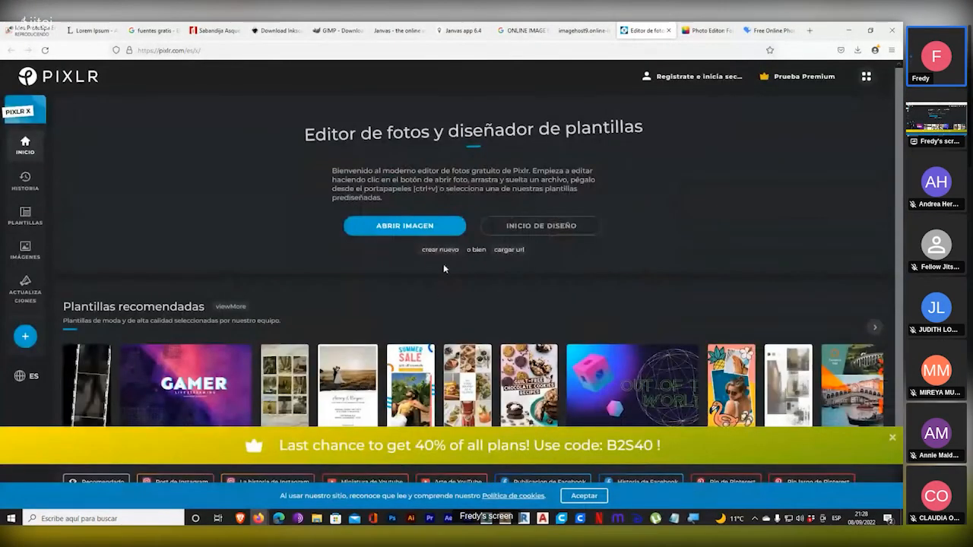
# - Open the same wine bottle photo from FOTOS REDMI NOTE 8 PRO in Pixlr, pre-sized to Full HD at 1920 x 1440 px
pyautogui.click(393, 228)
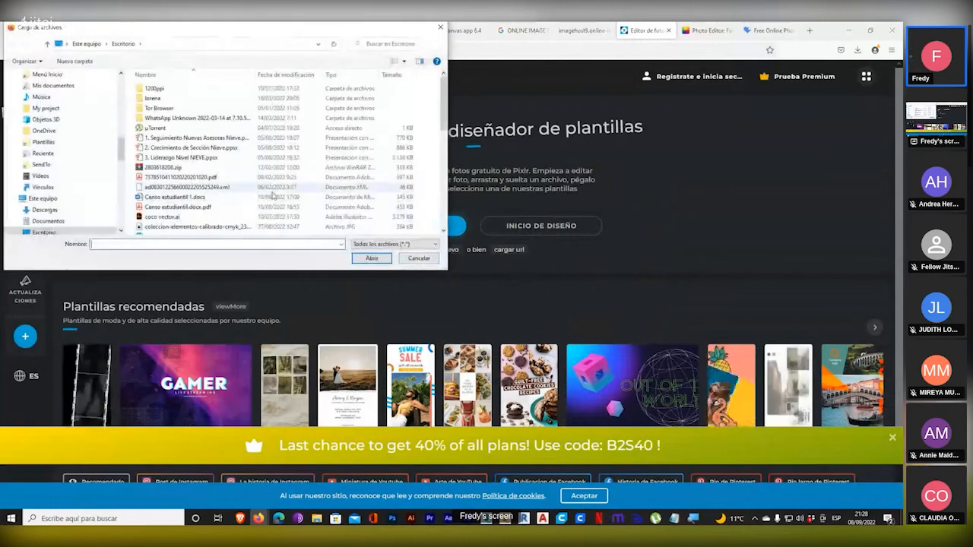
pyautogui.scroll(-6, 57, 182)
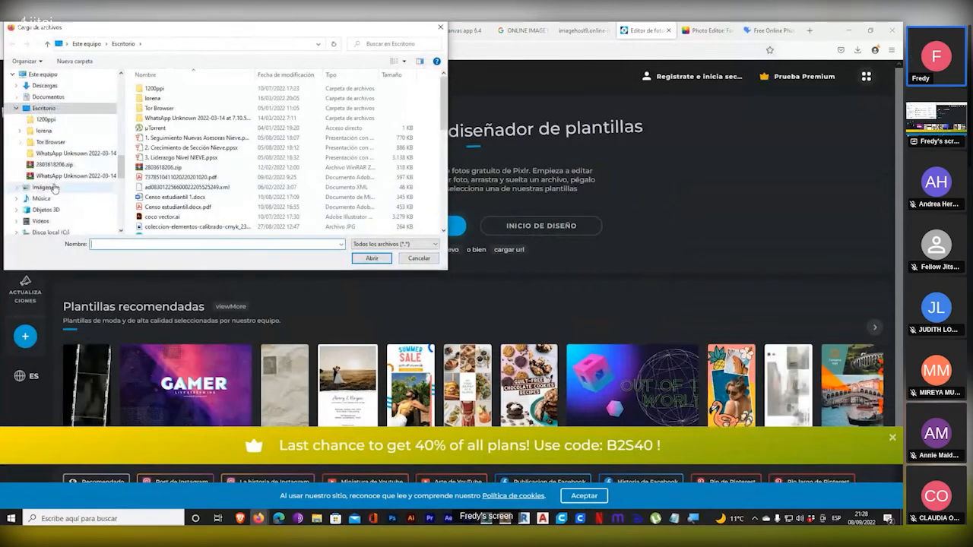
pyautogui.click(46, 198)
pyautogui.click(158, 139)
pyautogui.doubleClick(158, 139)
pyautogui.click(411, 95)
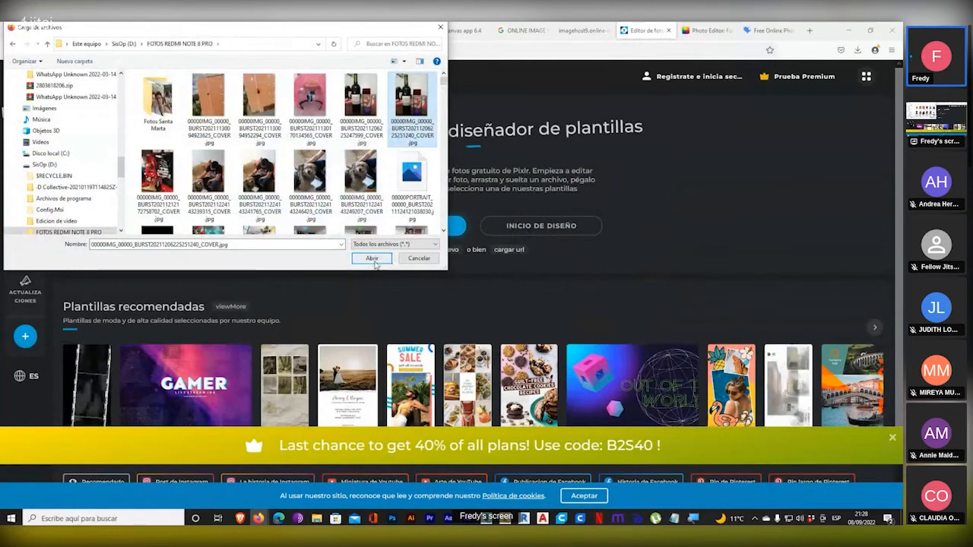
pyautogui.click(372, 259)
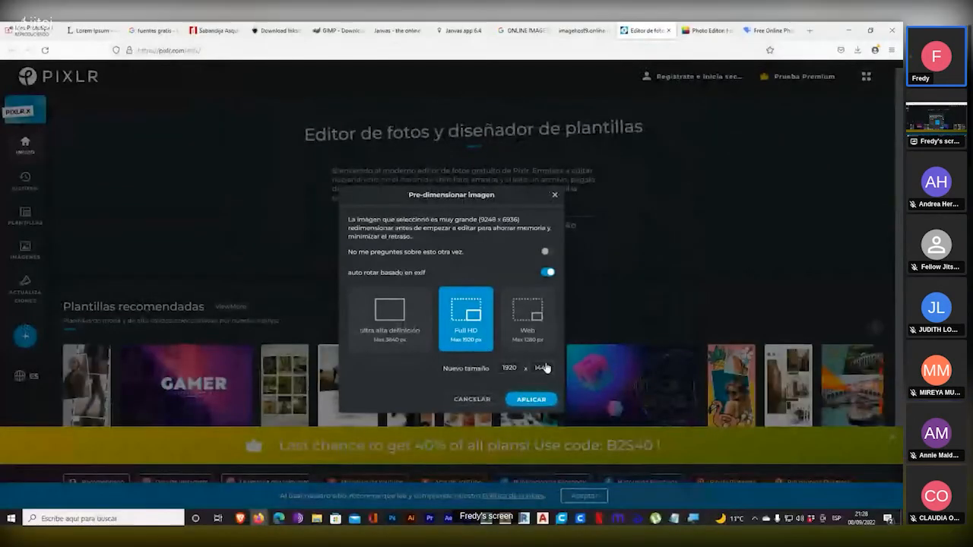
pyautogui.click(593, 429)
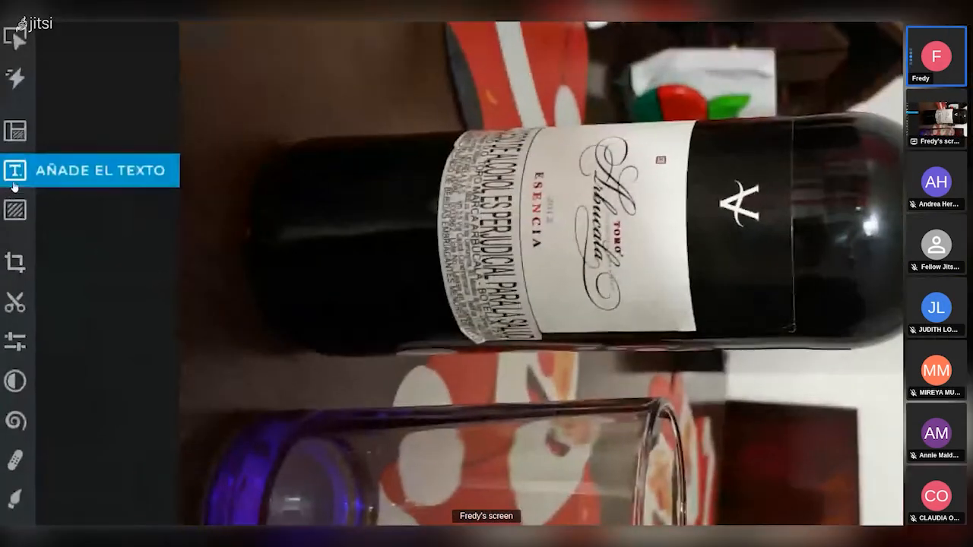
# - Add the "Perfectly Imperfect" text template to the wine bottle photo
pyautogui.click(12, 176)
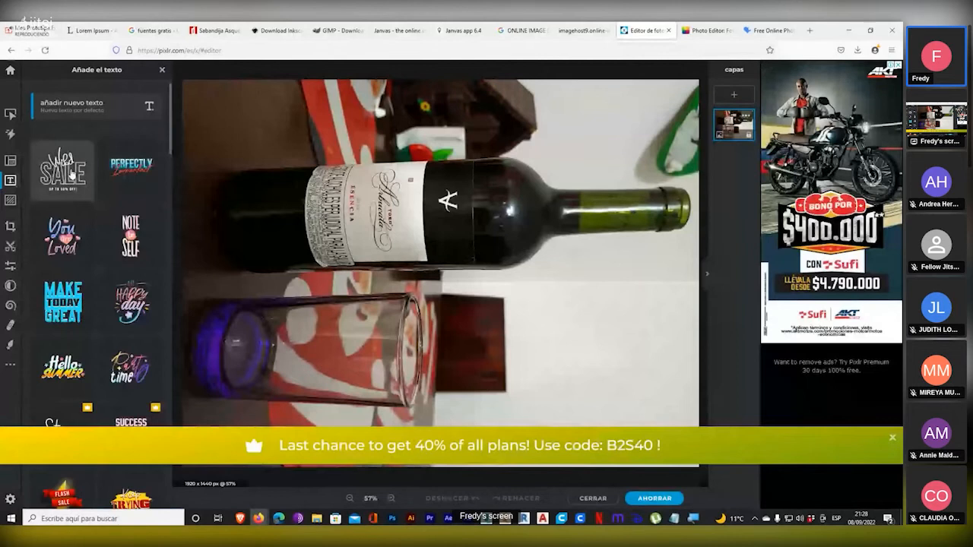
pyautogui.click(127, 181)
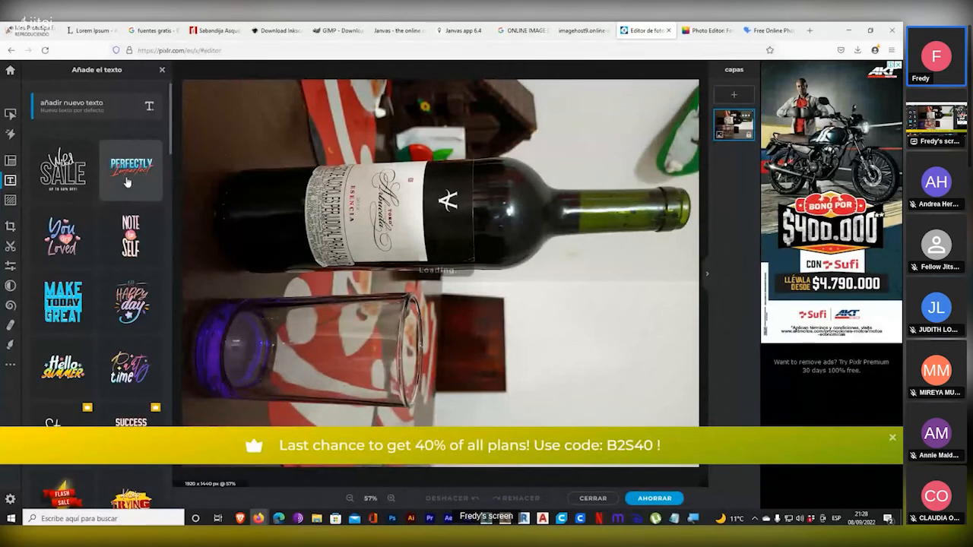
# - Move the Perfectly Imperfect text onto the white area beneath the bottle neck and deselect it
pyautogui.moveTo(441, 264); pyautogui.dragTo(633, 333)
pyautogui.click(580, 234)
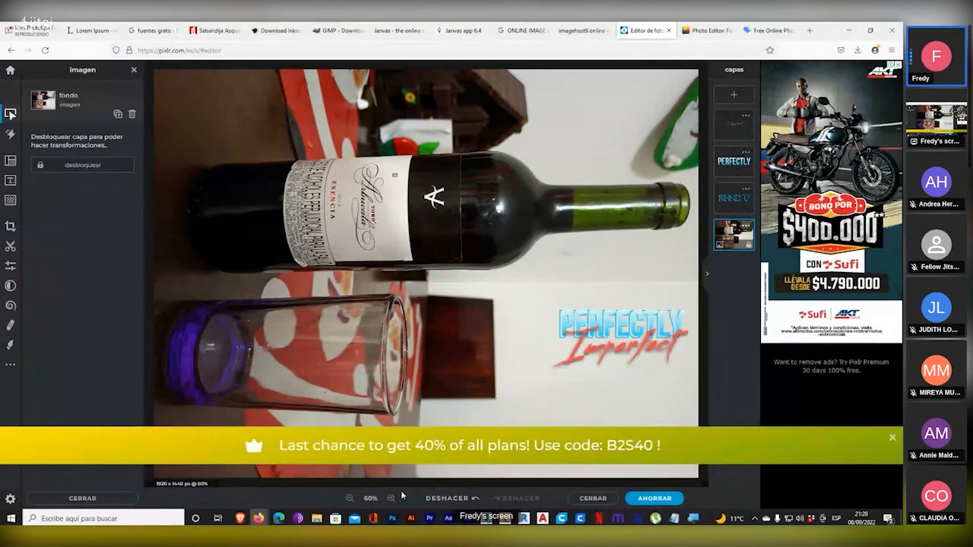
# - Replace the word "Imperfect" in the text template with "TORO"
pyautogui.moveTo(11, 346)
pyautogui.click(599, 329)
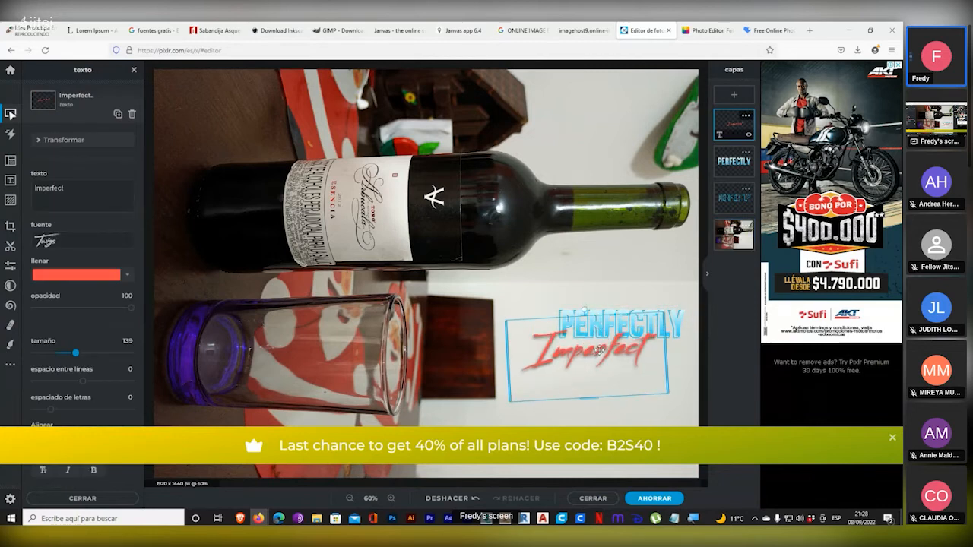
pyautogui.doubleClick(599, 350)
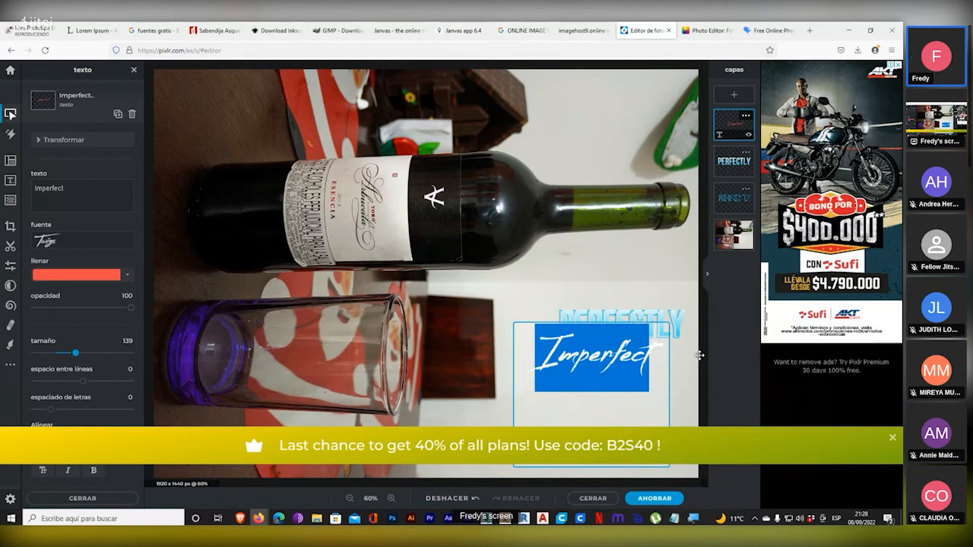
pyautogui.write('vino')
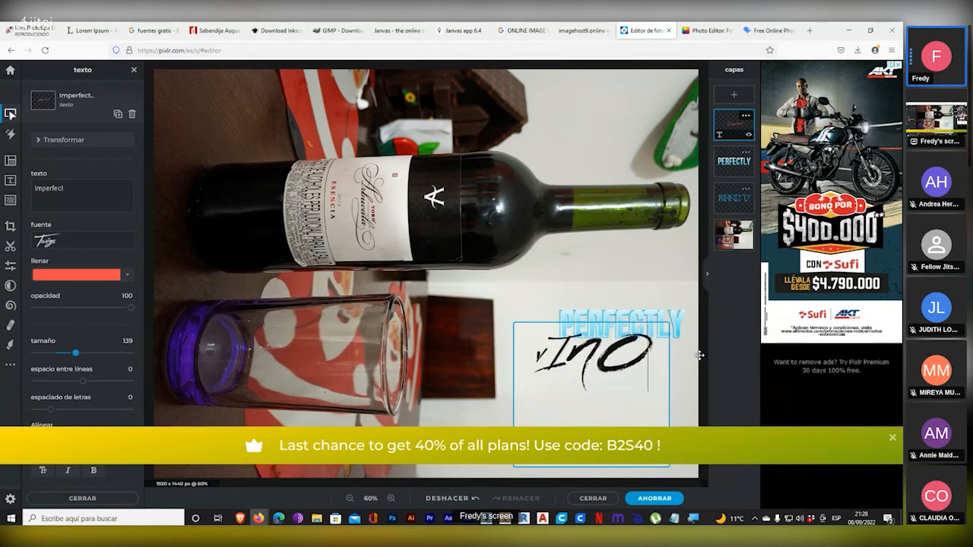
pyautogui.press('BackSpace')
pyautogui.press('BackSpace')
pyautogui.press('BackSpace')
pyautogui.press('BackSpace')
pyautogui.write('vi')
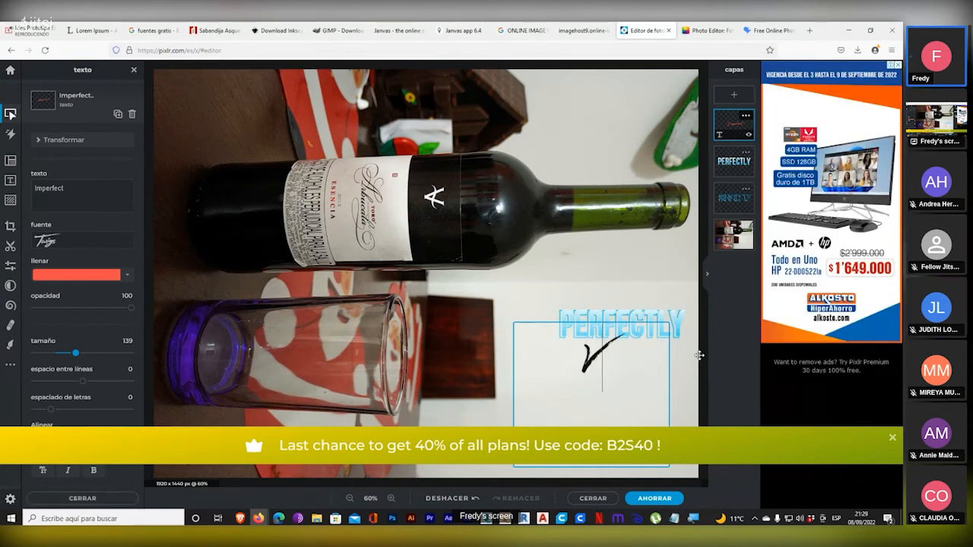
pyautogui.press('BackSpace')
pyautogui.press('BackSpace')
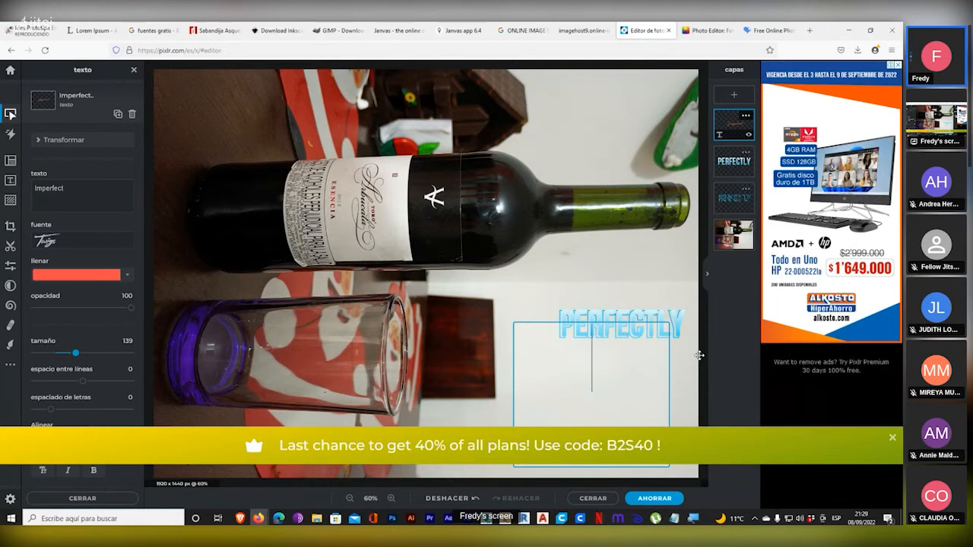
pyautogui.write('TORO')
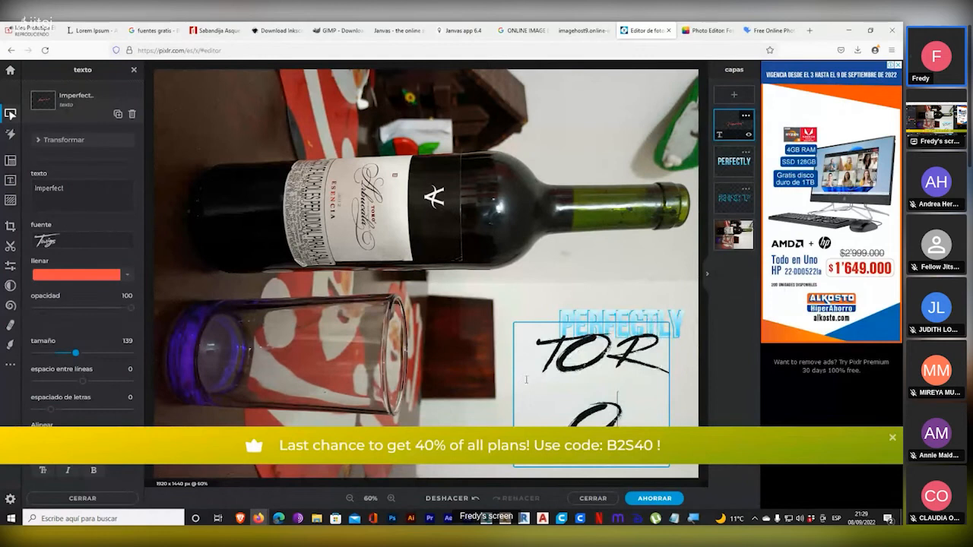
pyautogui.click(493, 391)
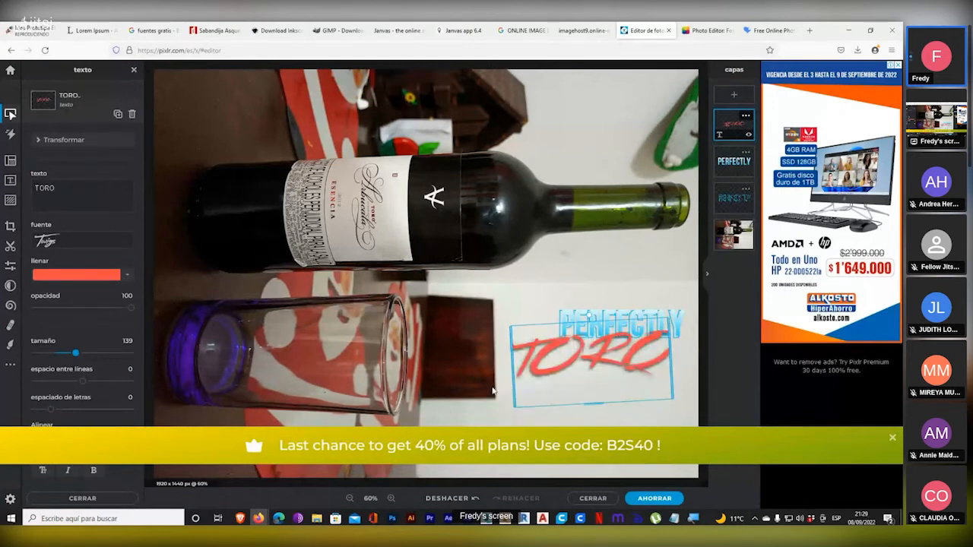
# - Replace the filled "perfectly" text with "VINO TINTO"
pyautogui.doubleClick(632, 317)
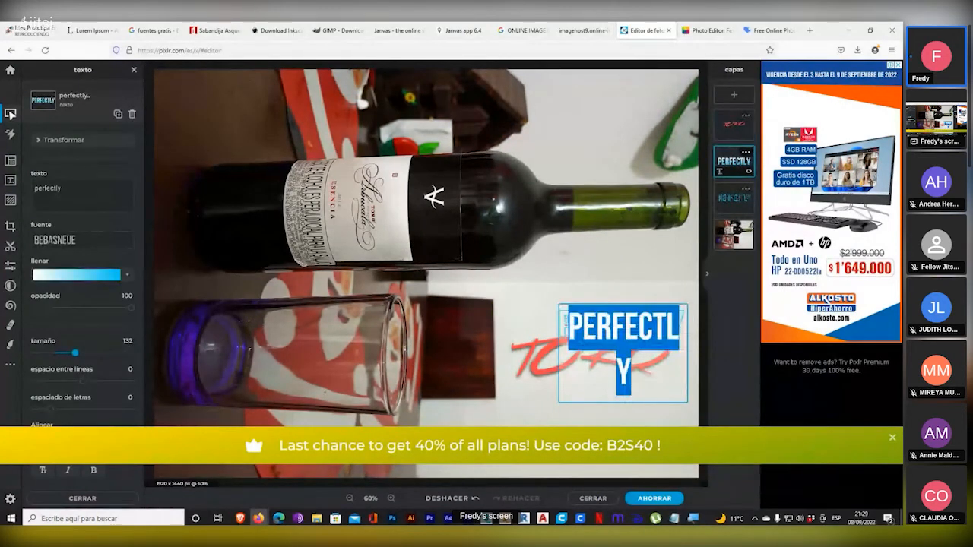
pyautogui.write('b')
pyautogui.press('BackSpace')
pyautogui.write('vino tin')
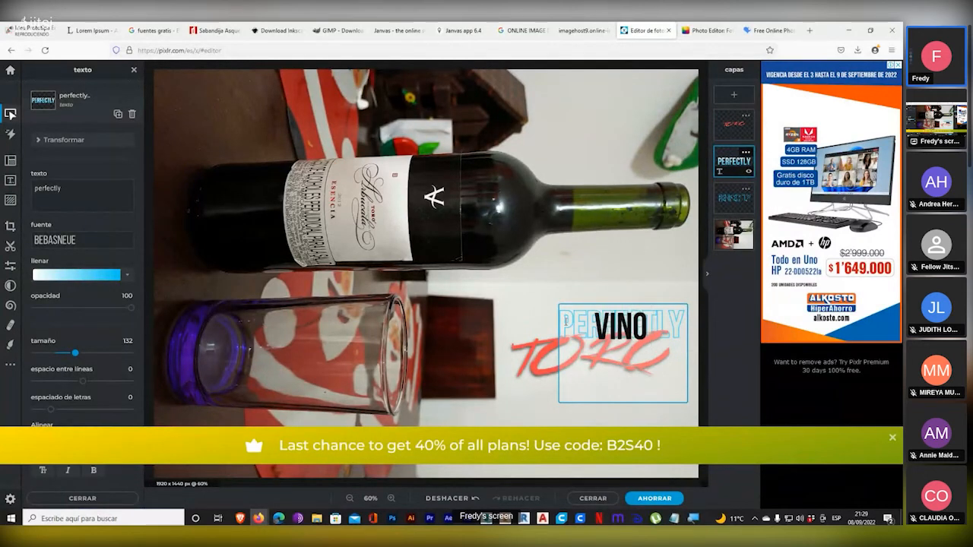
pyautogui.write('to')
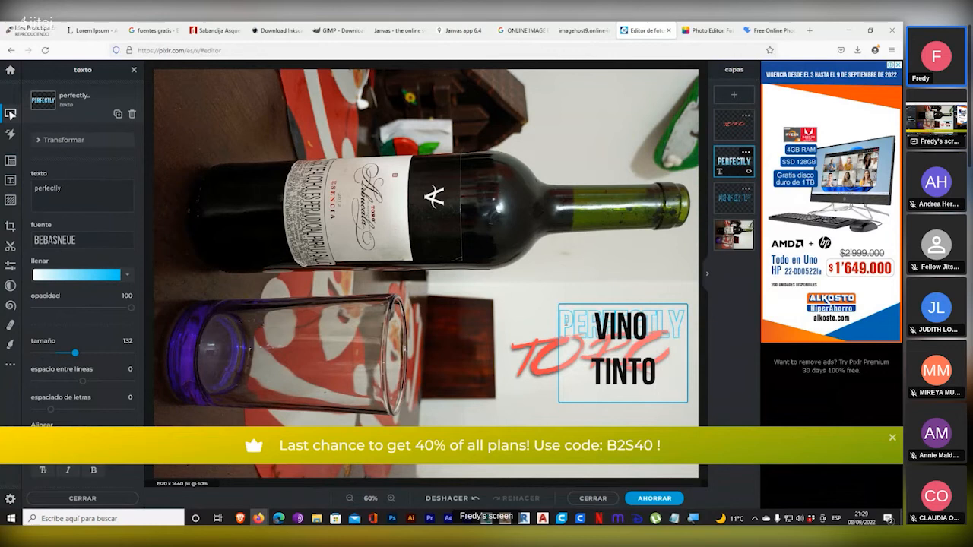
pyautogui.click(554, 353)
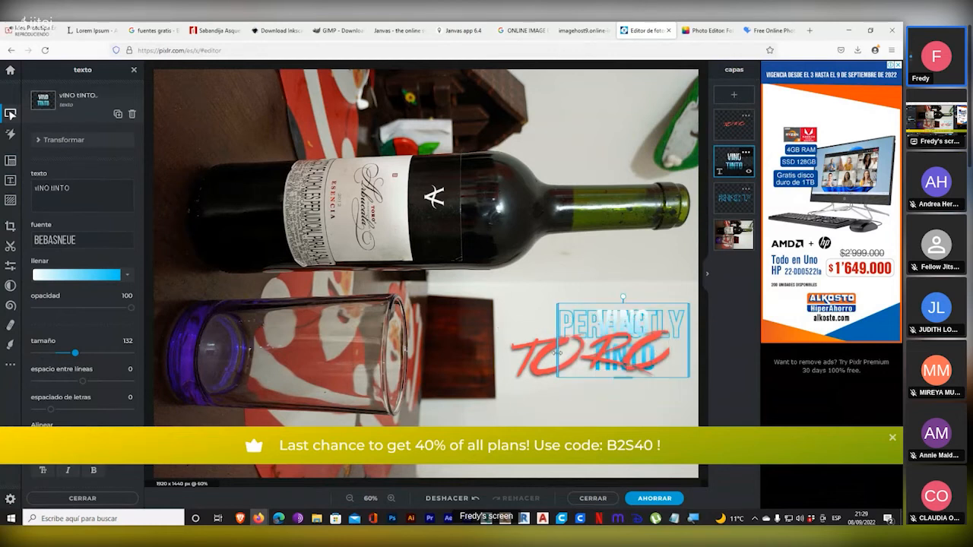
# - Spread out the text layers, placing TORO lowest, VINO TINTO above it and the outlined PERFECTLY slightly lower and further left
pyautogui.click(613, 295)
pyautogui.moveTo(614, 325); pyautogui.dragTo(598, 355)
pyautogui.click(576, 321)
pyautogui.moveTo(576, 320); pyautogui.dragTo(560, 324)
pyautogui.moveTo(635, 327)
pyautogui.mouseDown()
pyautogui.moveTo(618, 356)
pyautogui.moveTo(624, 334)
pyautogui.mouseUp()
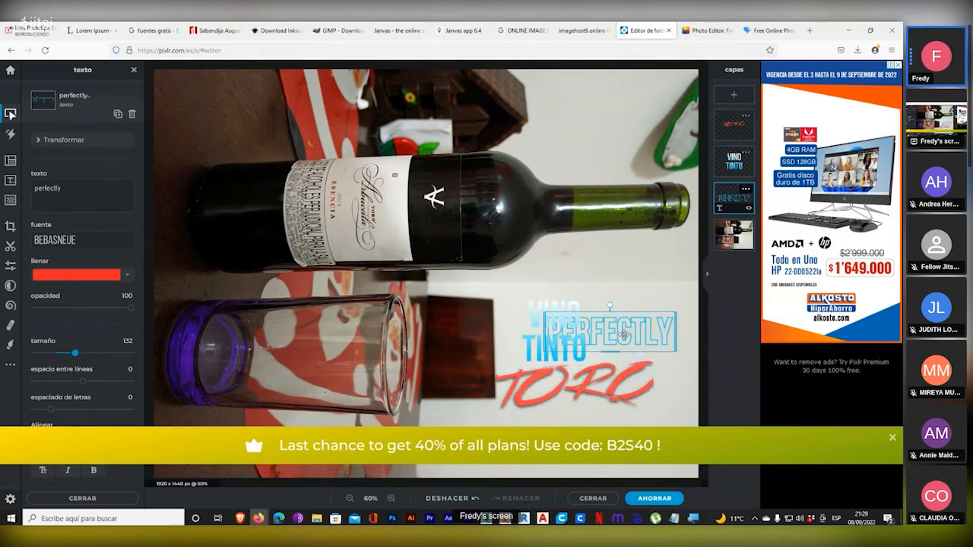
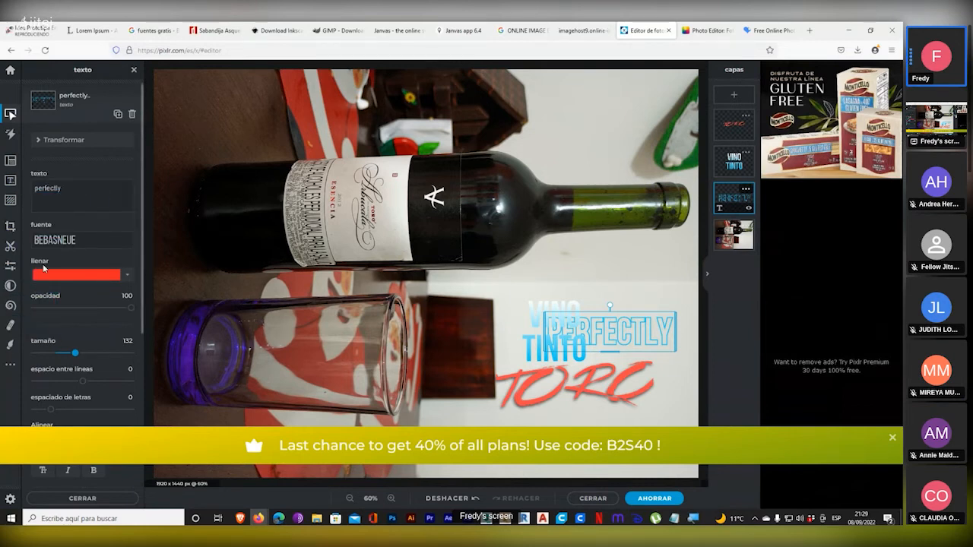
# - Adjust the background photo's light, setting brillo to -83, exposición to 67, contraste to 7 and reflejos to 44
pyautogui.click(11, 266)
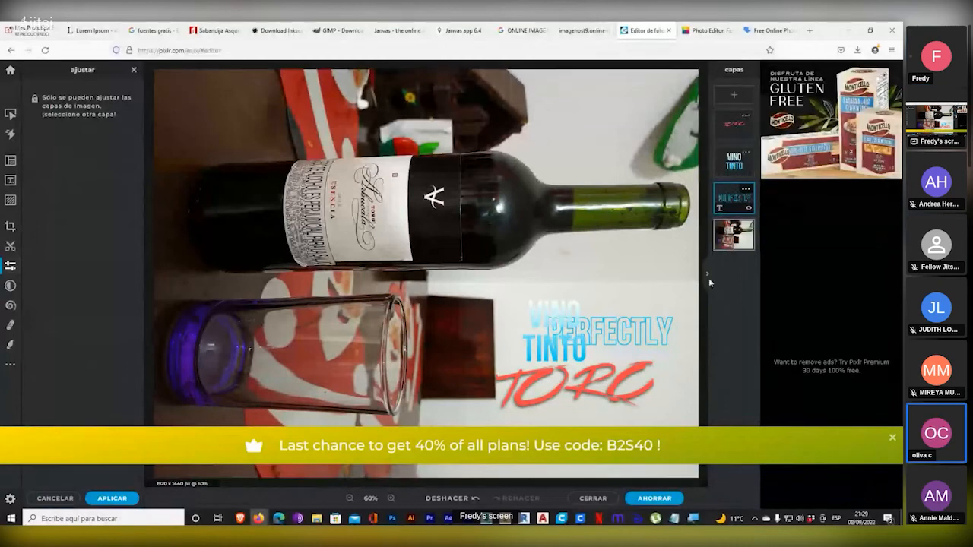
pyautogui.click(734, 234)
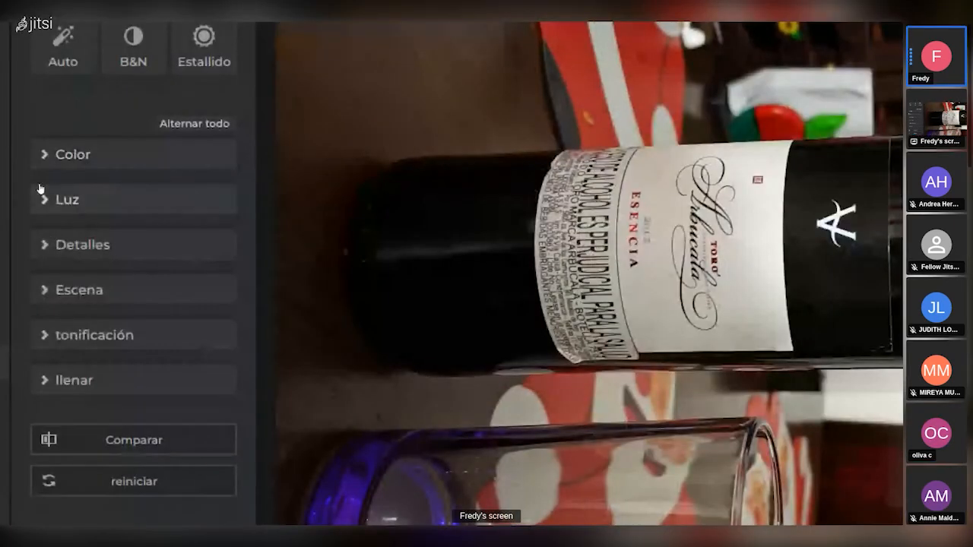
pyautogui.click(36, 181)
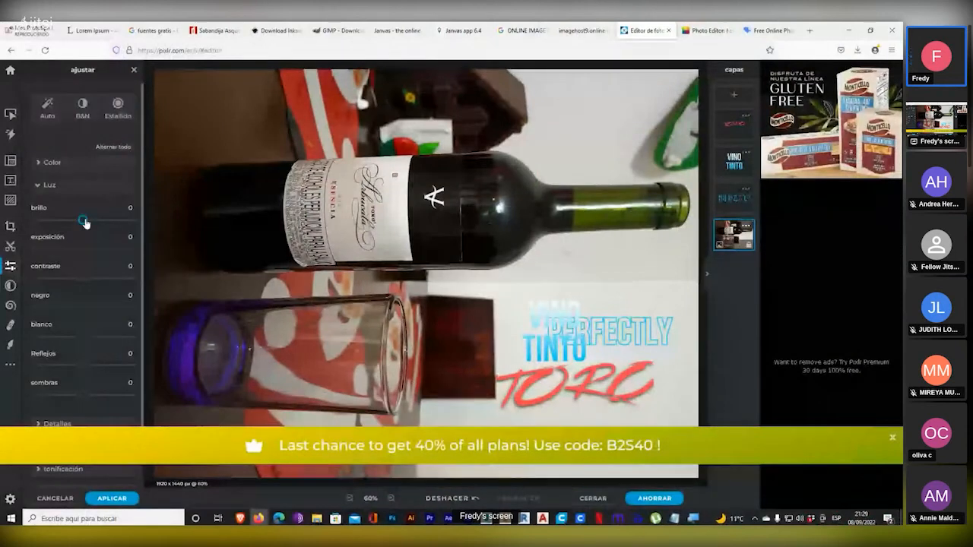
pyautogui.moveTo(86, 222); pyautogui.dragTo(43, 221)
pyautogui.moveTo(82, 251); pyautogui.dragTo(115, 251)
pyautogui.moveTo(84, 283)
pyautogui.mouseDown()
pyautogui.moveTo(115, 277)
pyautogui.moveTo(59, 277)
pyautogui.moveTo(88, 280)
pyautogui.mouseUp()
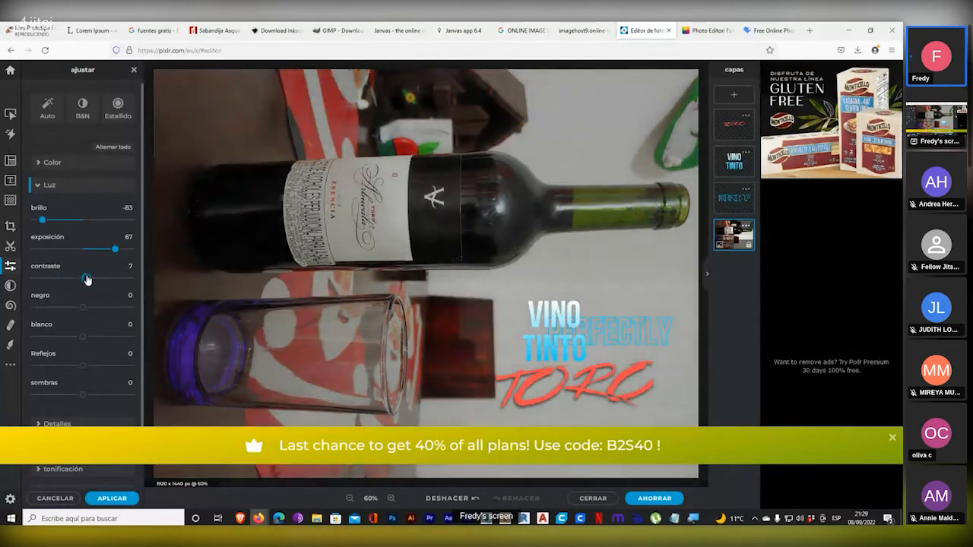
pyautogui.moveTo(82, 312); pyautogui.dragTo(105, 295)
pyautogui.scroll(-1, 82, 343)
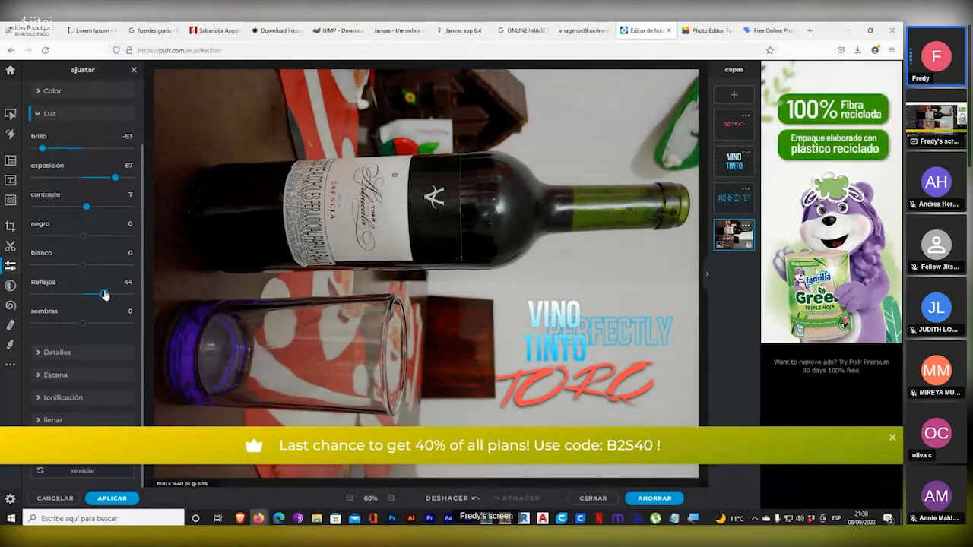
pyautogui.scroll(2, 415, 283)
pyautogui.scroll(-3, 435, 250)
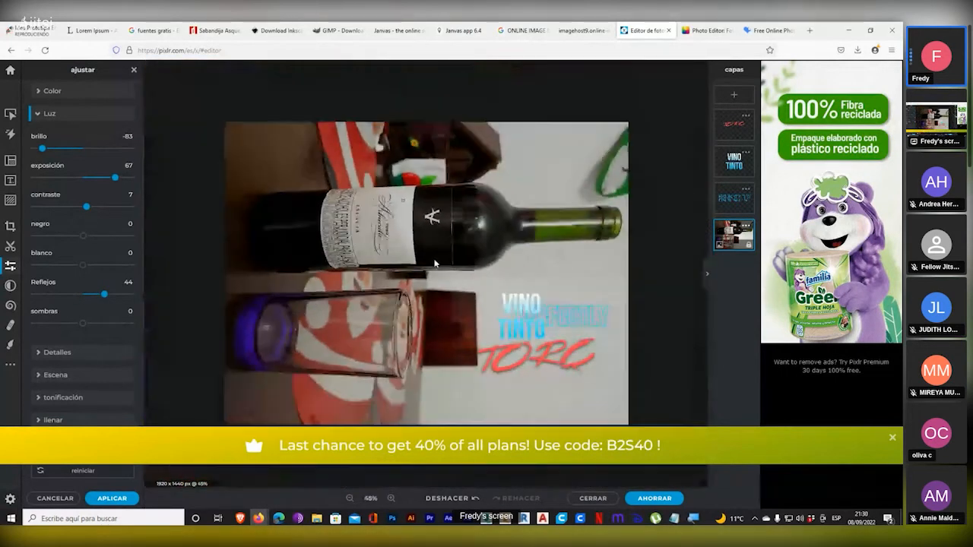
pyautogui.scroll(1, 435, 263)
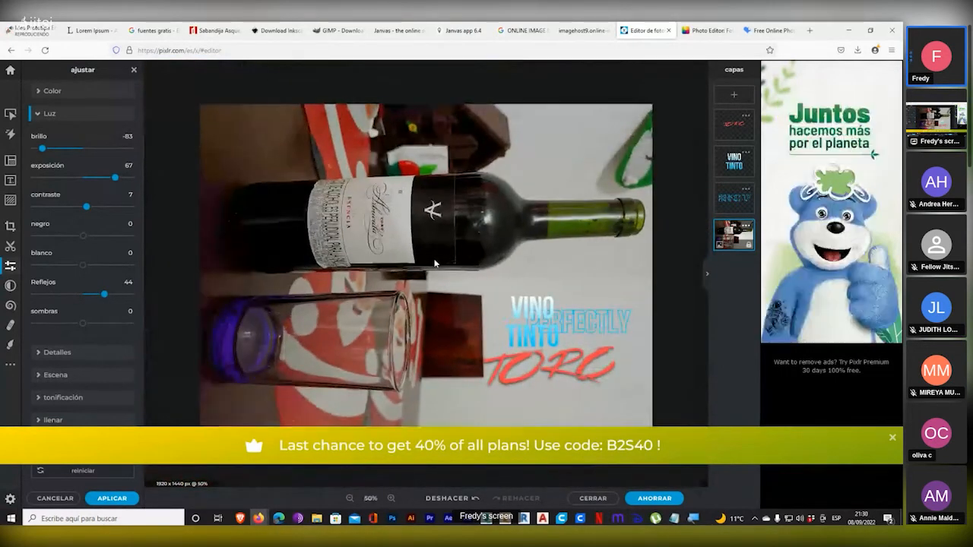
# - Look over the Fotor home page and open the Canva website in a new browser tab
pyautogui.click(707, 30)
pyautogui.scroll(-2, 504, 233)
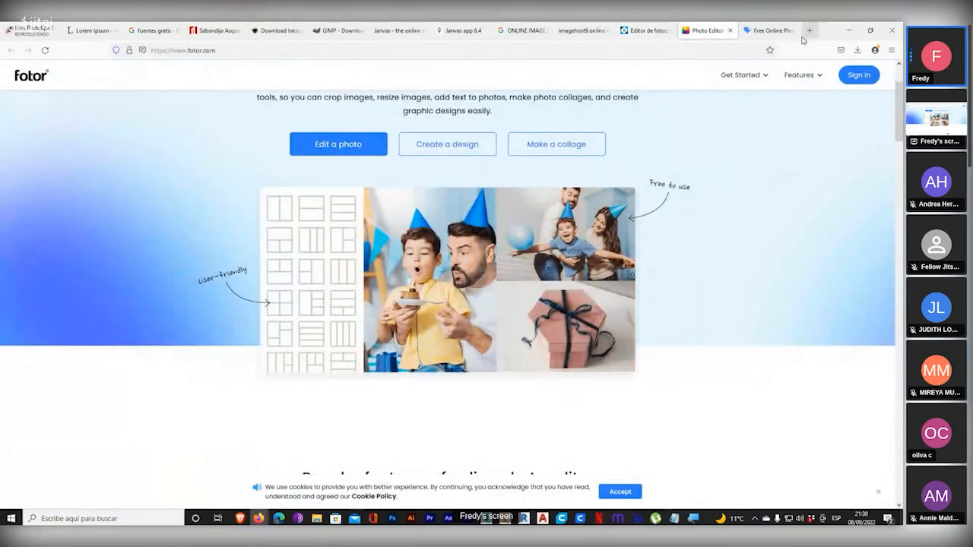
pyautogui.click(809, 31)
pyautogui.write('canva')
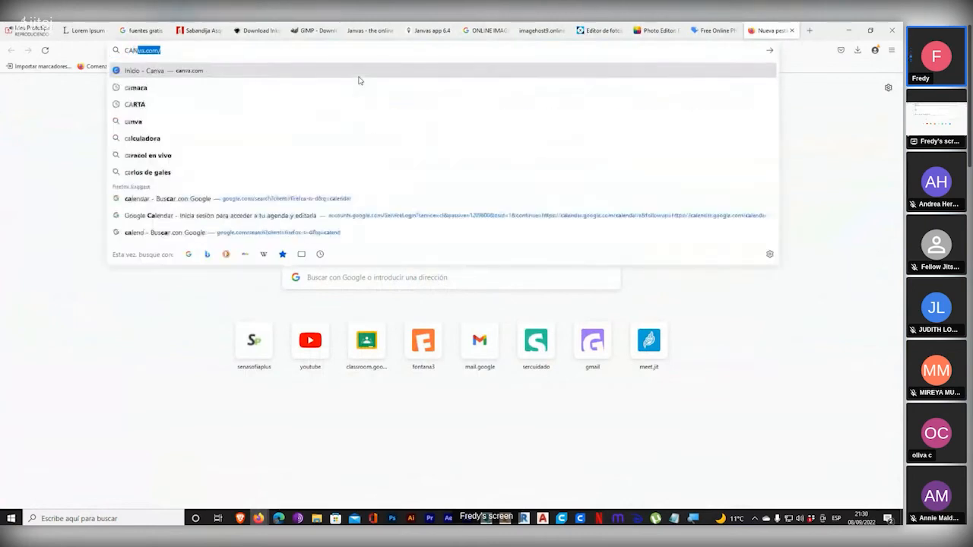
pyautogui.press('Return')
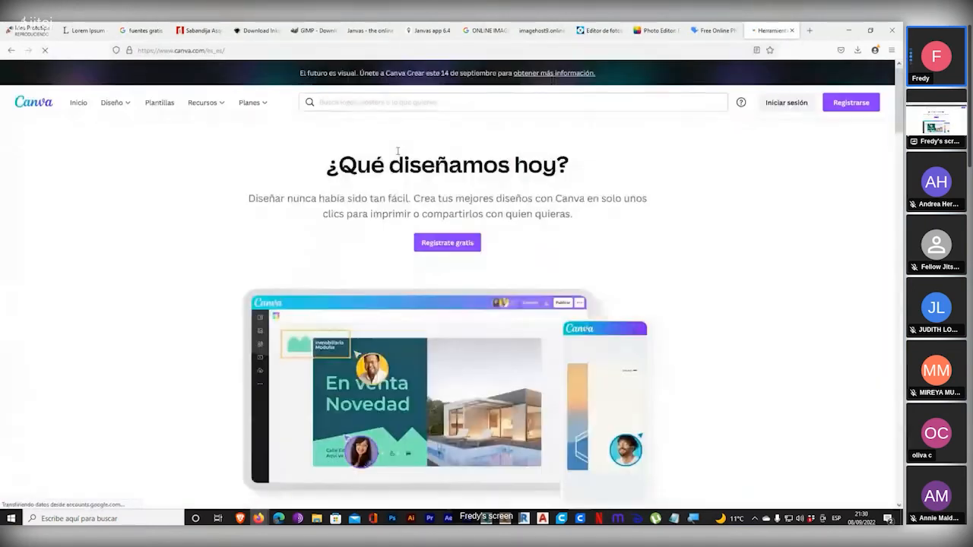
pyautogui.scroll(-1, 428, 200)
pyautogui.scroll(1, 428, 201)
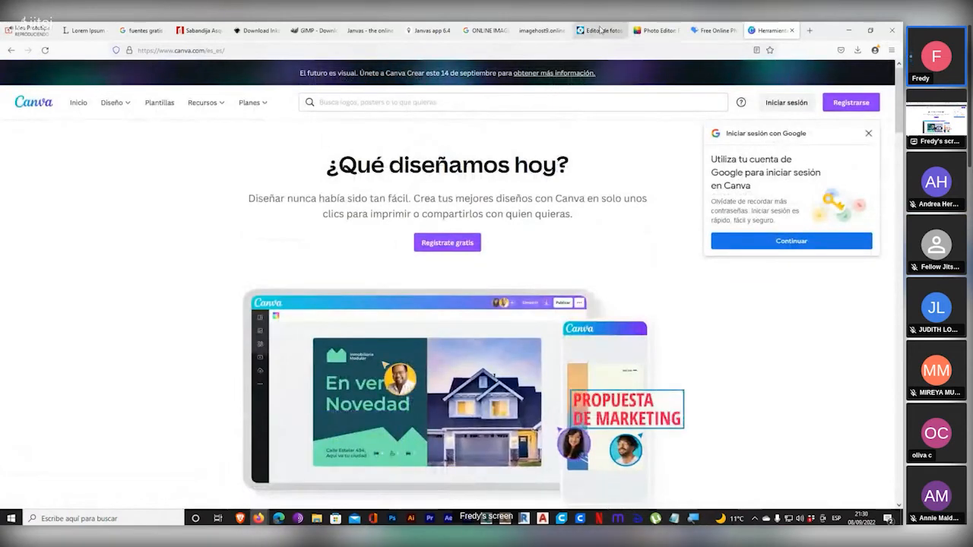
# - Review the open iLoveIMG, Canva, Fotor and Pixlr editor pages and return to the Pixlr photo
pyautogui.click(712, 30)
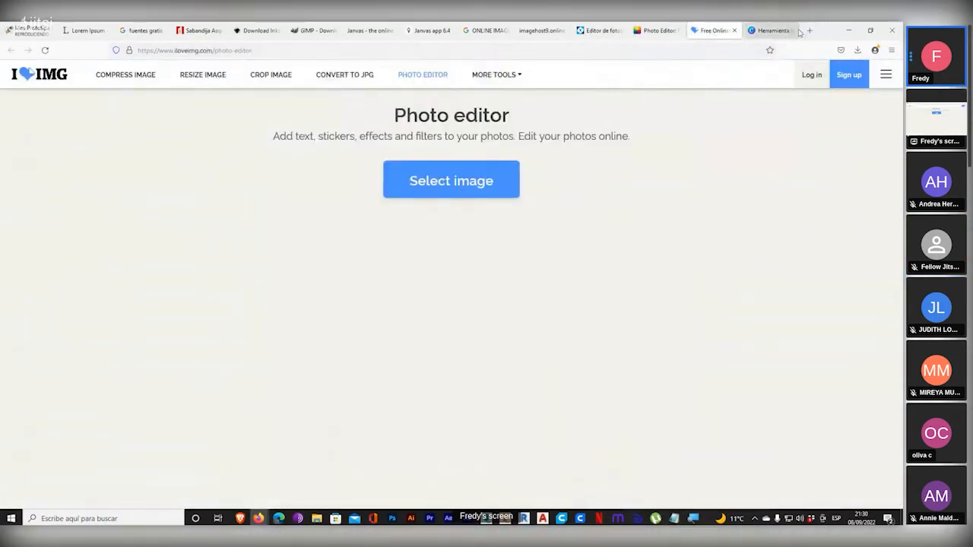
pyautogui.click(772, 30)
pyautogui.click(715, 30)
pyautogui.click(601, 30)
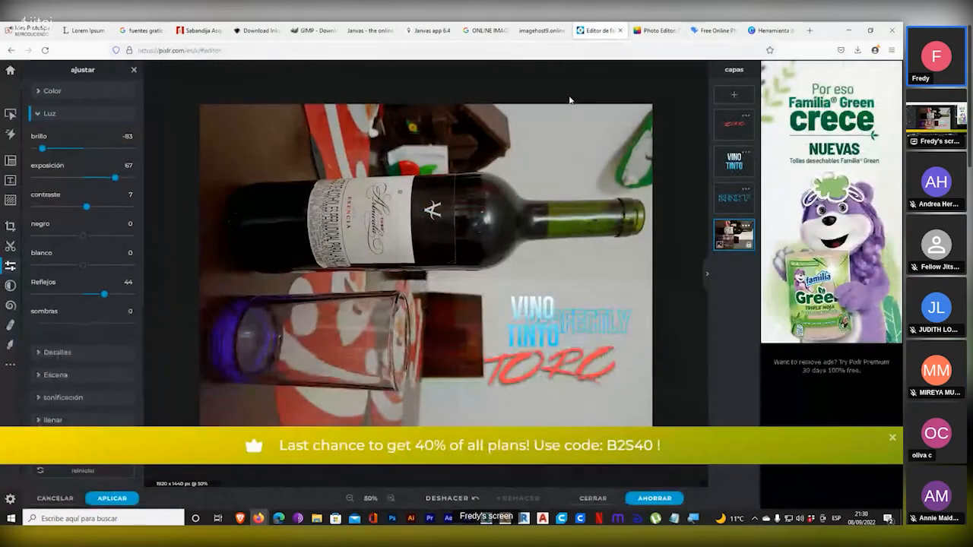
pyautogui.click(659, 30)
pyautogui.click(697, 32)
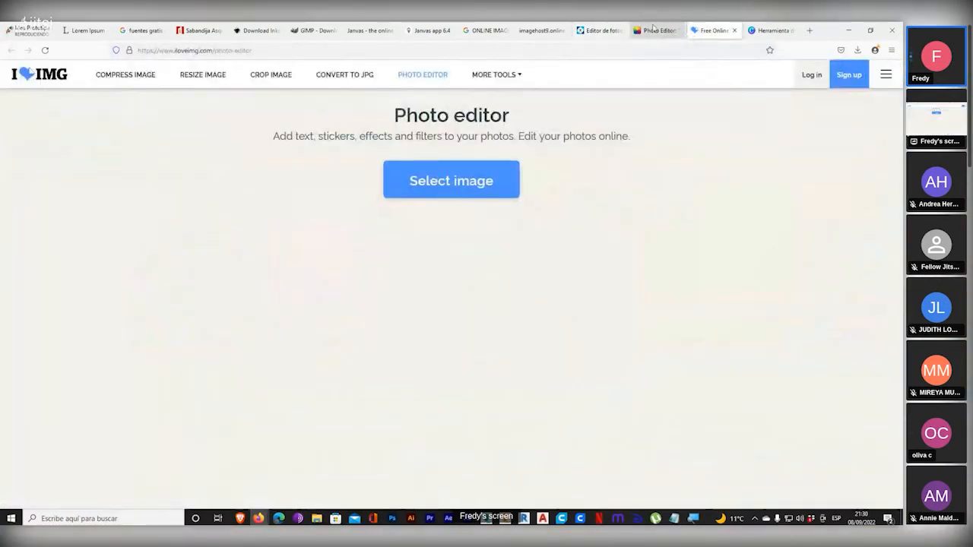
pyautogui.click(659, 30)
pyautogui.click(601, 30)
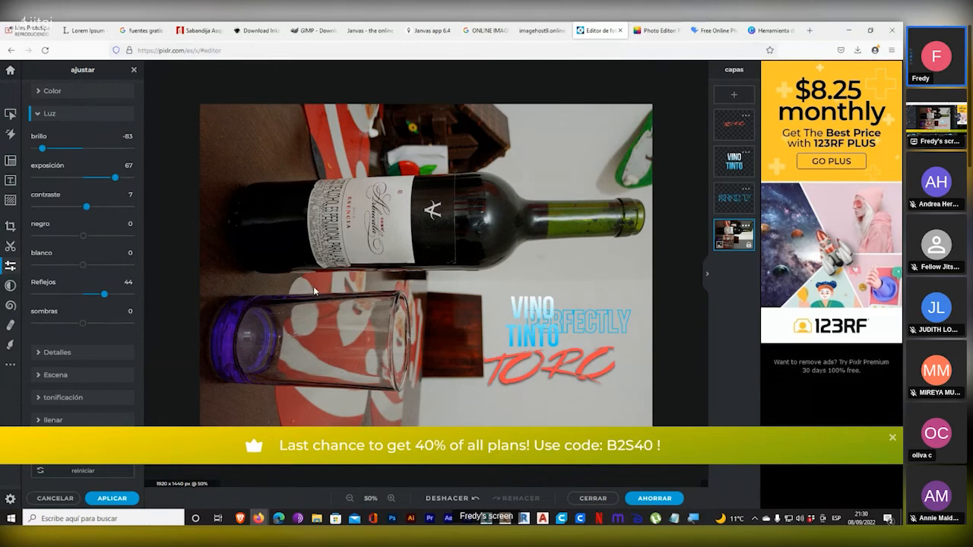
# - Close the blank online-image-editor upload page and return to the Pixlr editor
pyautogui.click(533, 30)
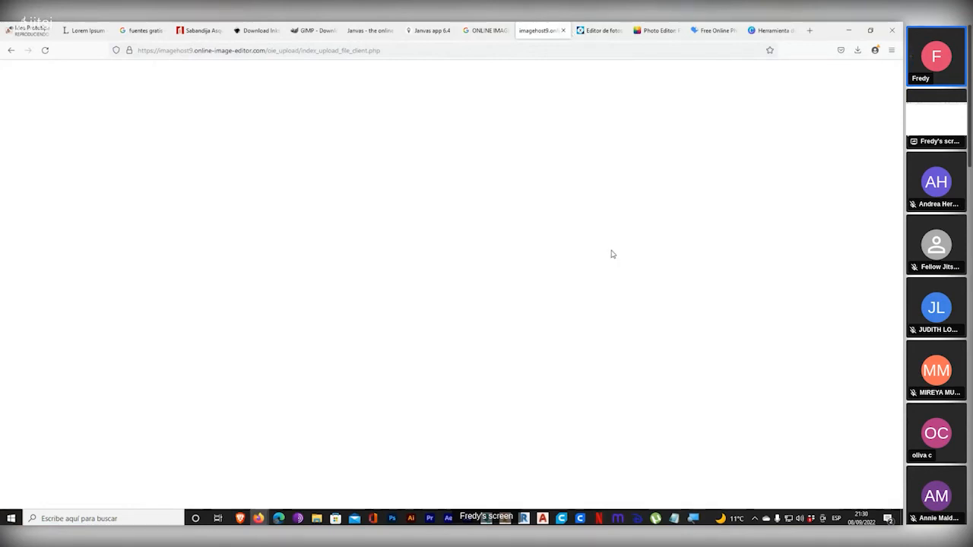
pyautogui.click(563, 31)
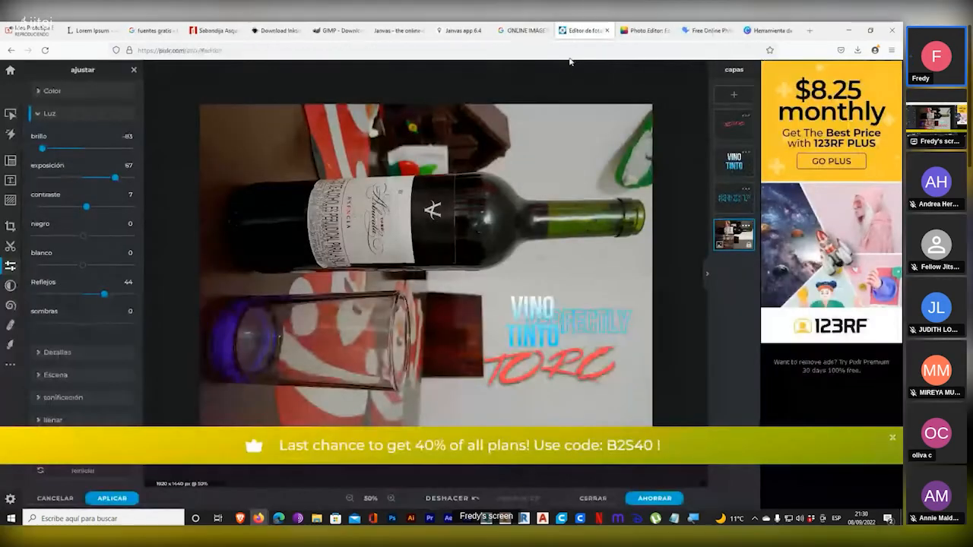
pyautogui.click(647, 30)
pyautogui.hotkey('ctrl', 'pageup')
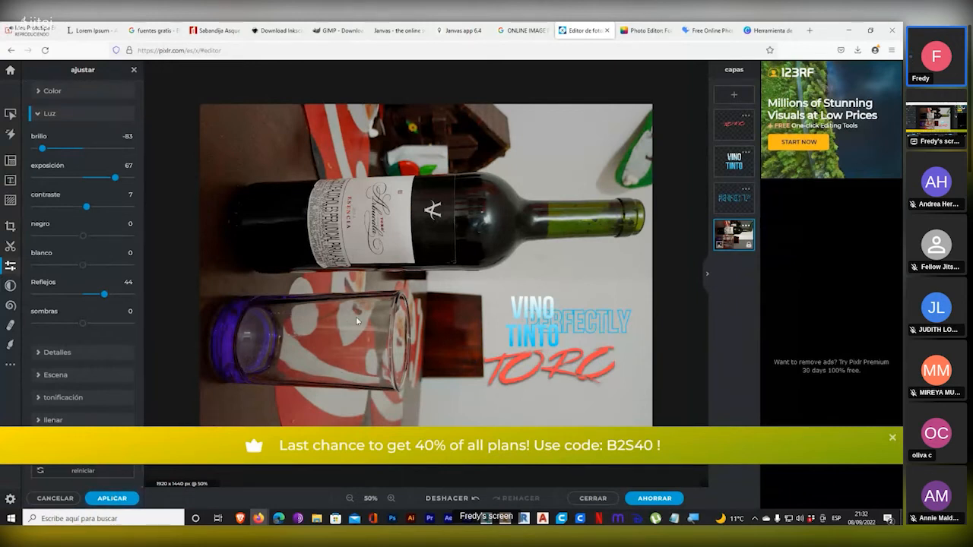
# - Look through the Google results for ONLINE IMAGE EDITOR for further online photo editors
pyautogui.click(525, 31)
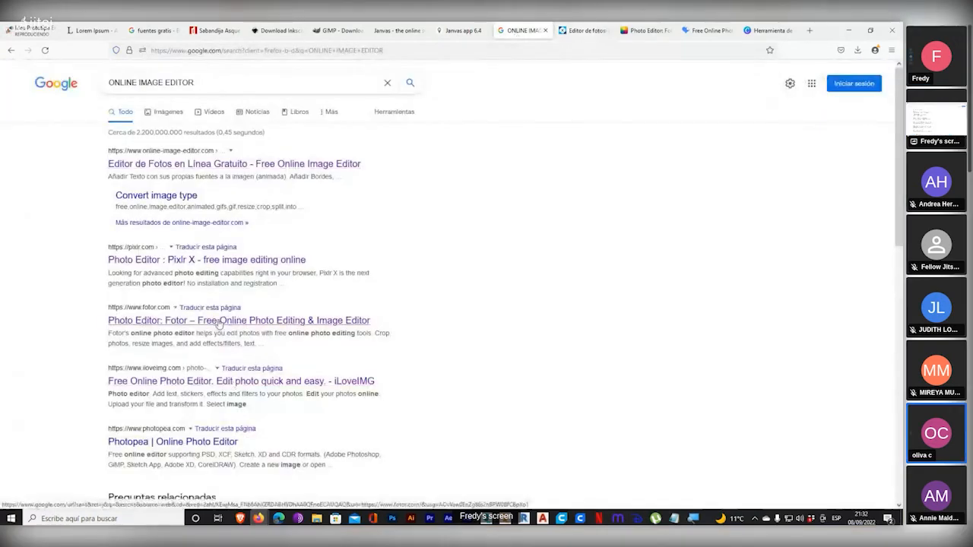
pyautogui.scroll(-5, 219, 325)
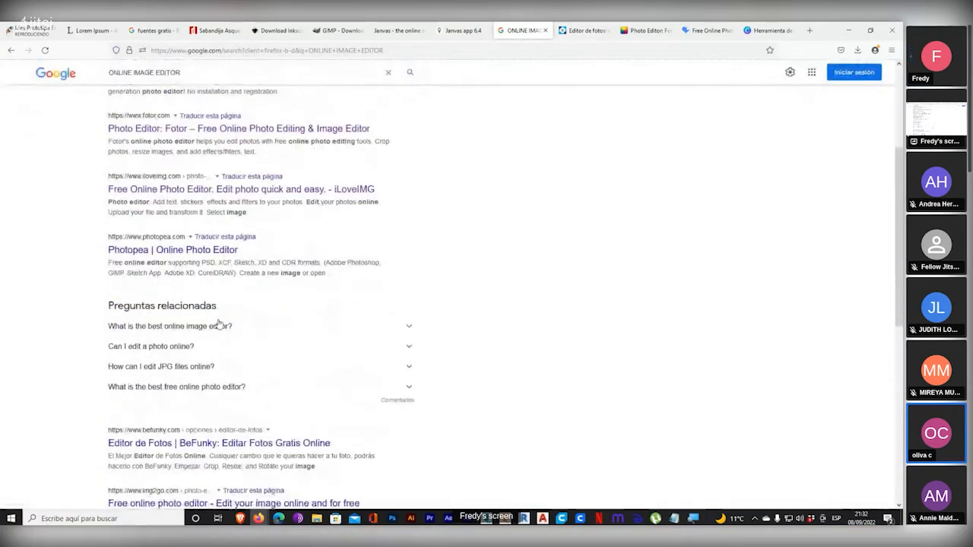
pyautogui.scroll(-6, 219, 324)
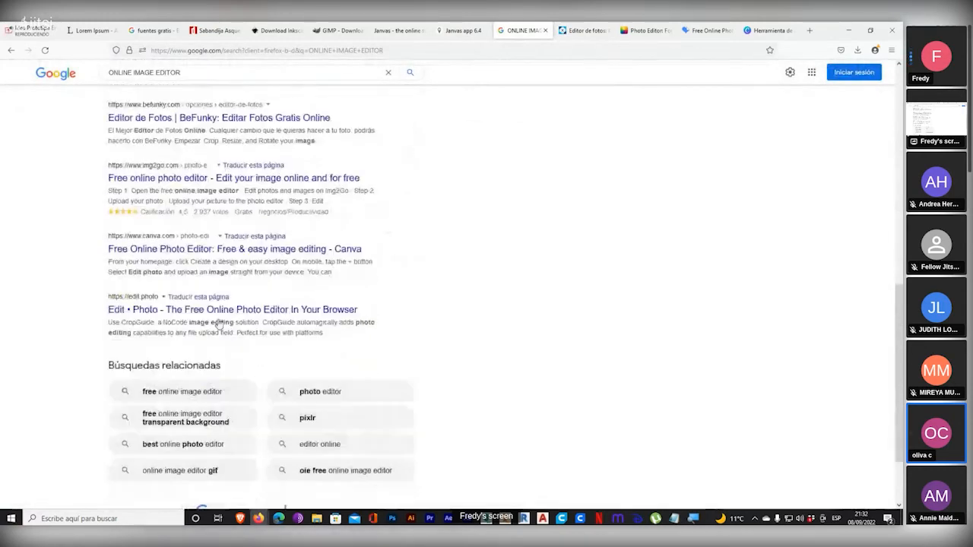
# - Look over the remaining ONLINE IMAGE EDITOR search results and the Janvas drawing, ending on the Canva home page
pyautogui.scroll(-2, 218, 319)
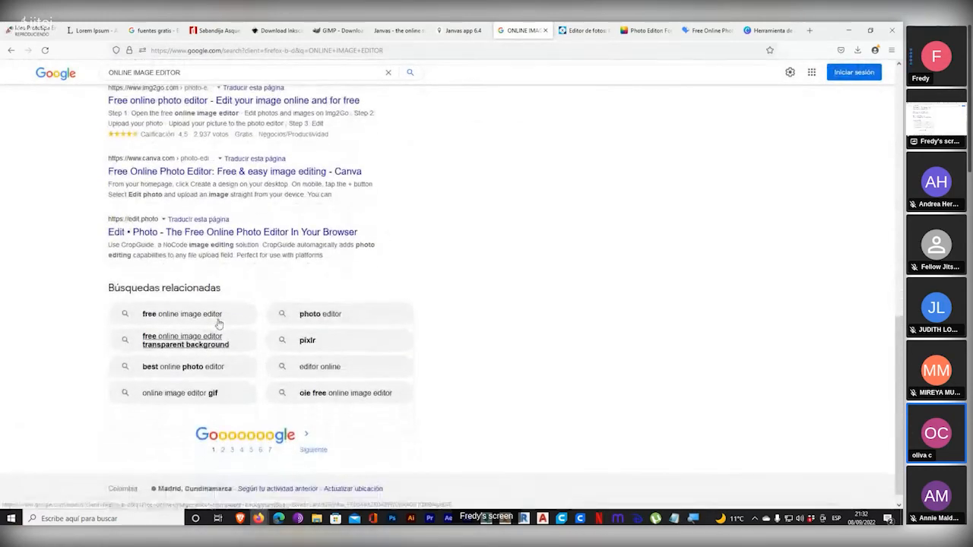
pyautogui.scroll(2, 218, 322)
pyautogui.scroll(11, 218, 322)
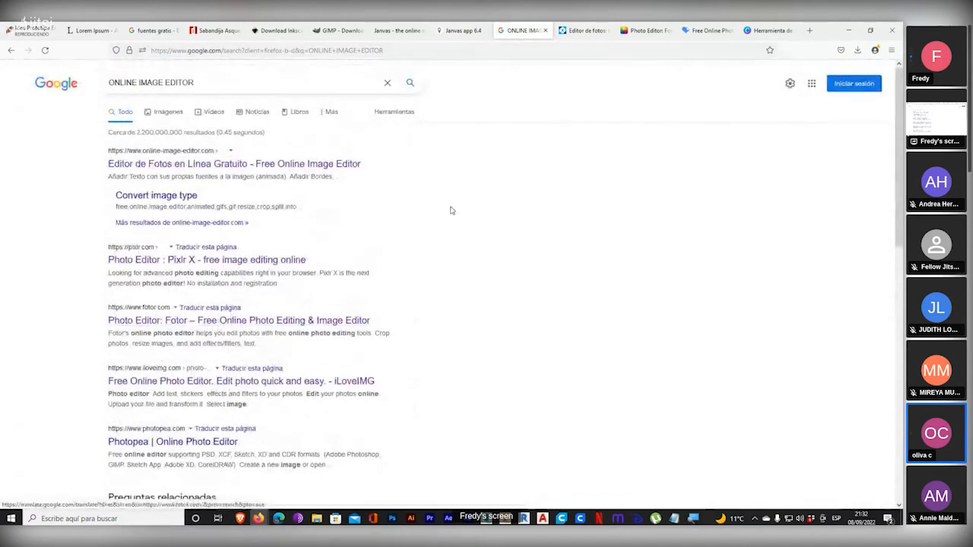
pyautogui.click(462, 30)
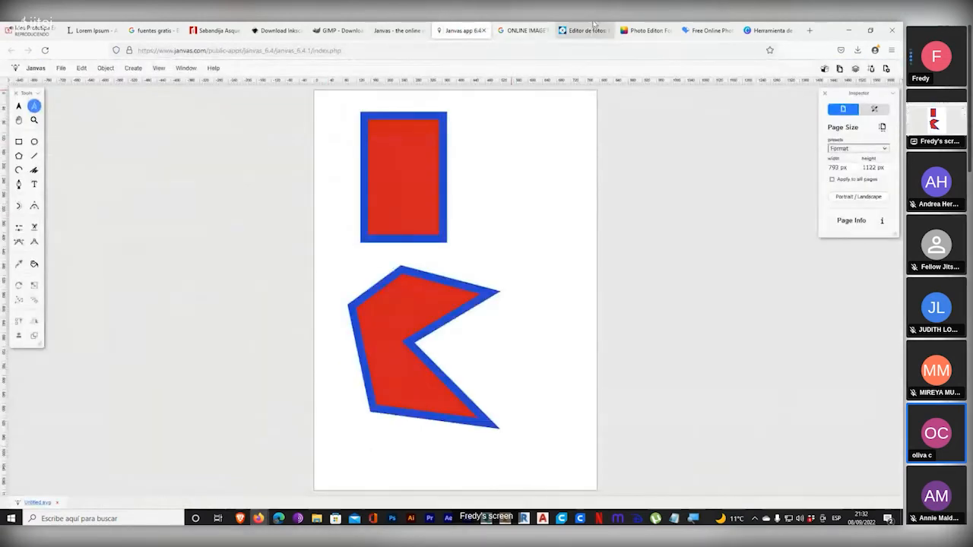
pyautogui.click(544, 28)
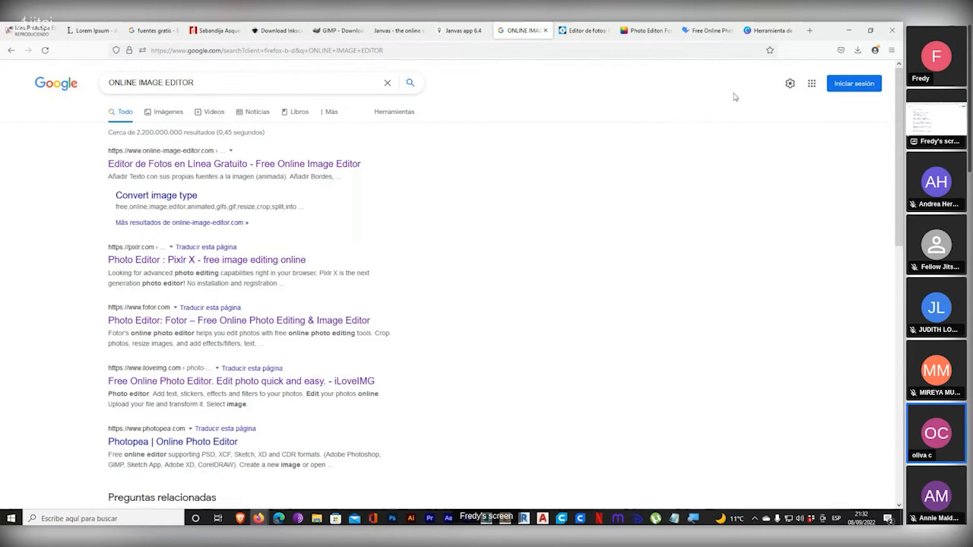
pyautogui.click(768, 31)
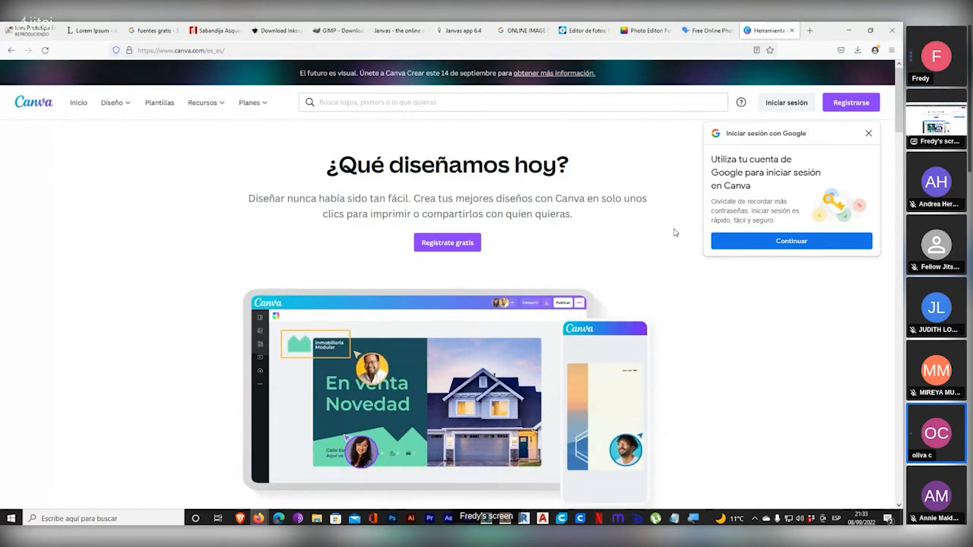
# - Mute the participant with the open microphone in the Jitsi meeting and return to the Canva home page
pyautogui.click(34, 30)
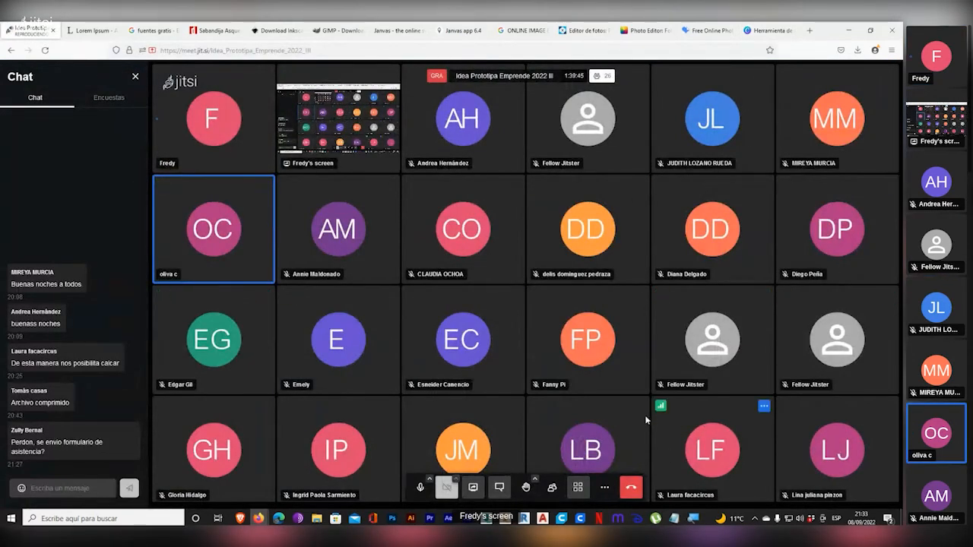
pyautogui.click(552, 487)
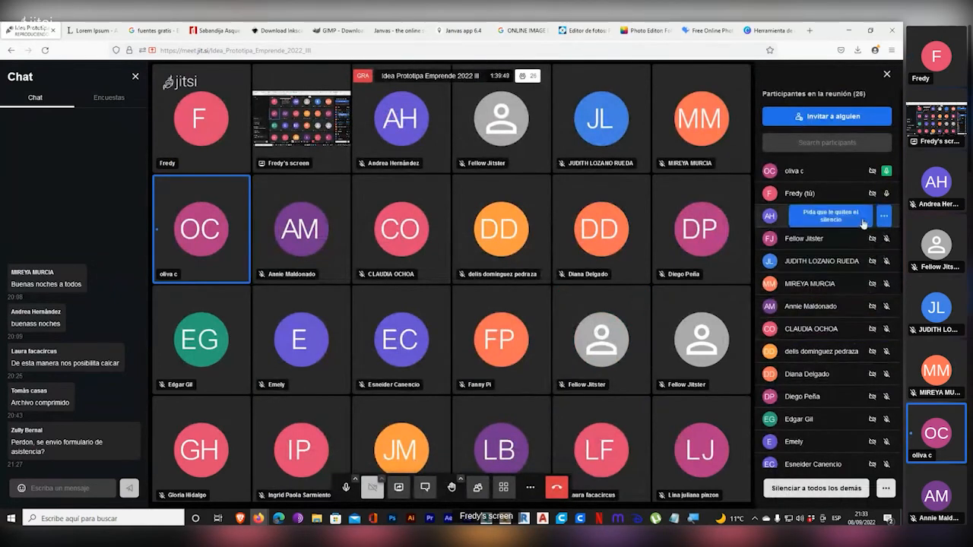
pyautogui.click(876, 173)
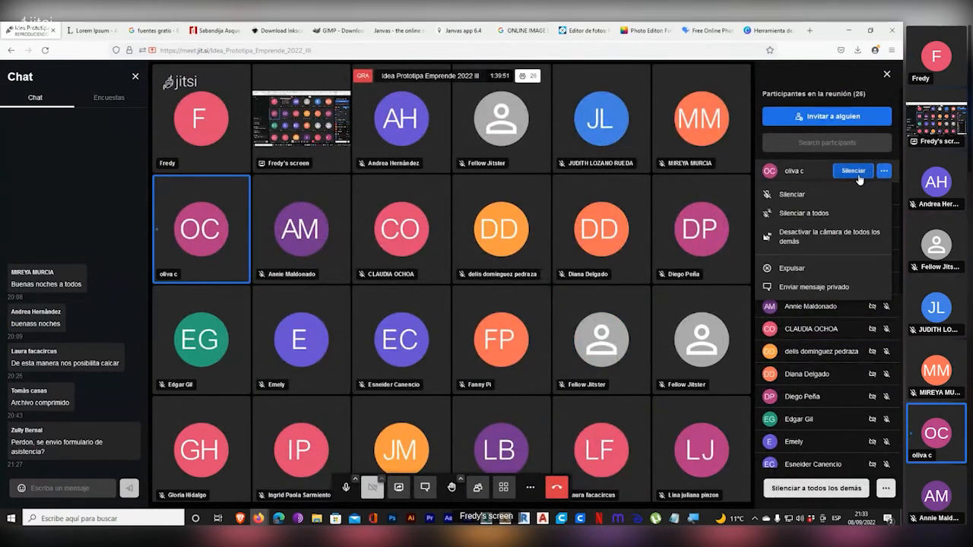
pyautogui.click(858, 176)
pyautogui.click(783, 35)
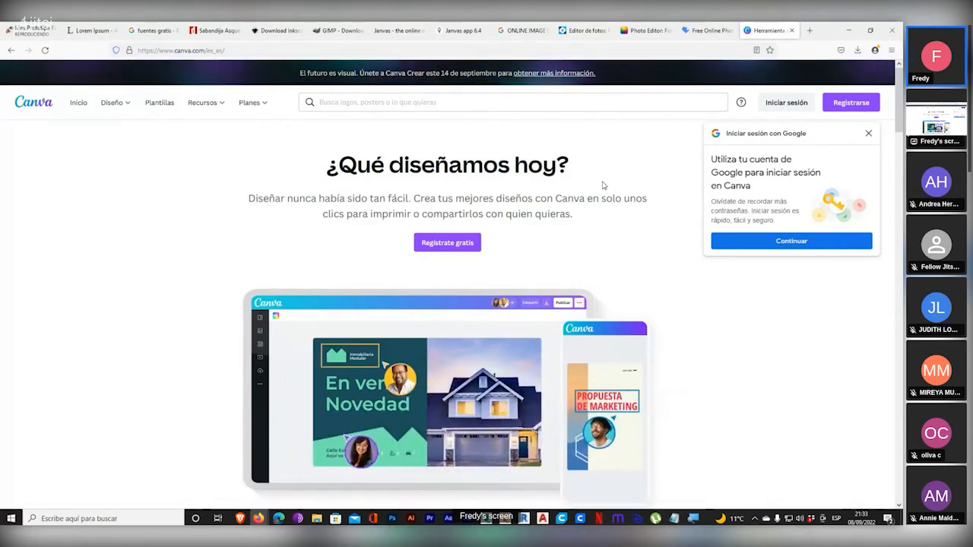
# - Browse Canva's design categories and free templates, and open the Feliz cumpleaños vertical poster template for customizing
pyautogui.moveTo(114, 105)
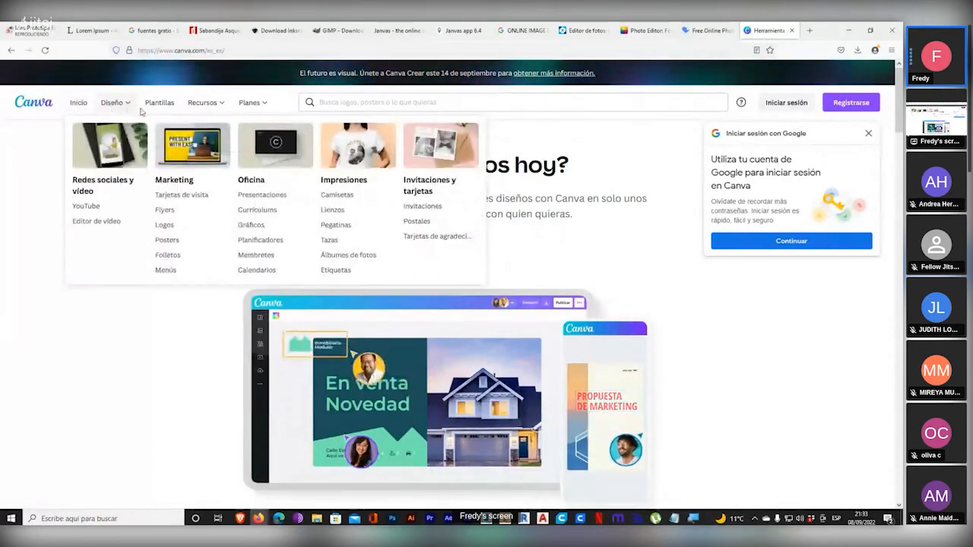
pyautogui.moveTo(199, 104)
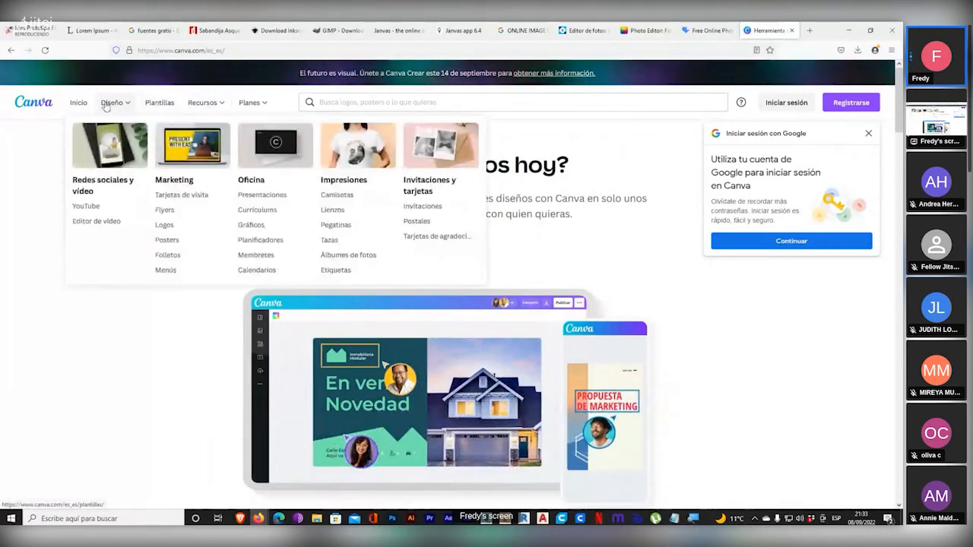
pyautogui.click(159, 104)
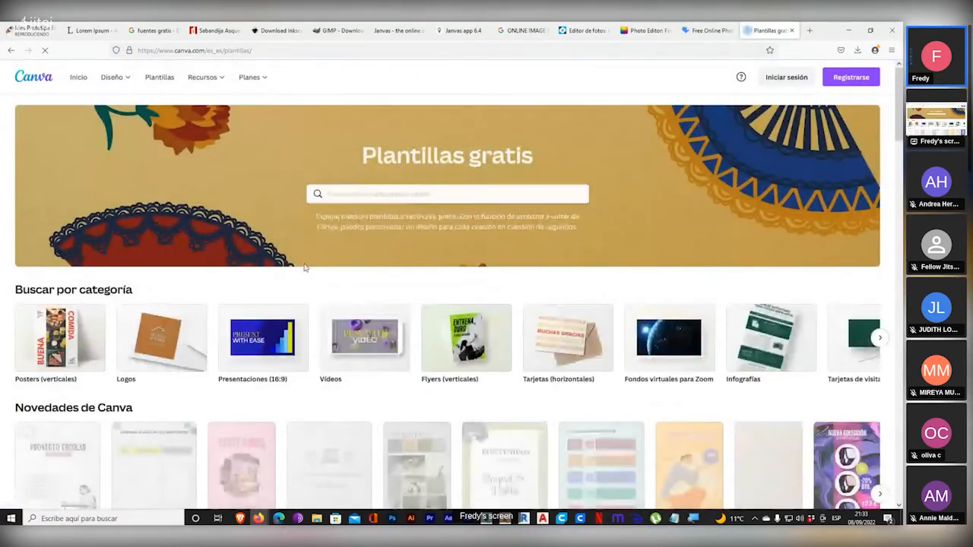
pyautogui.scroll(-3, 308, 244)
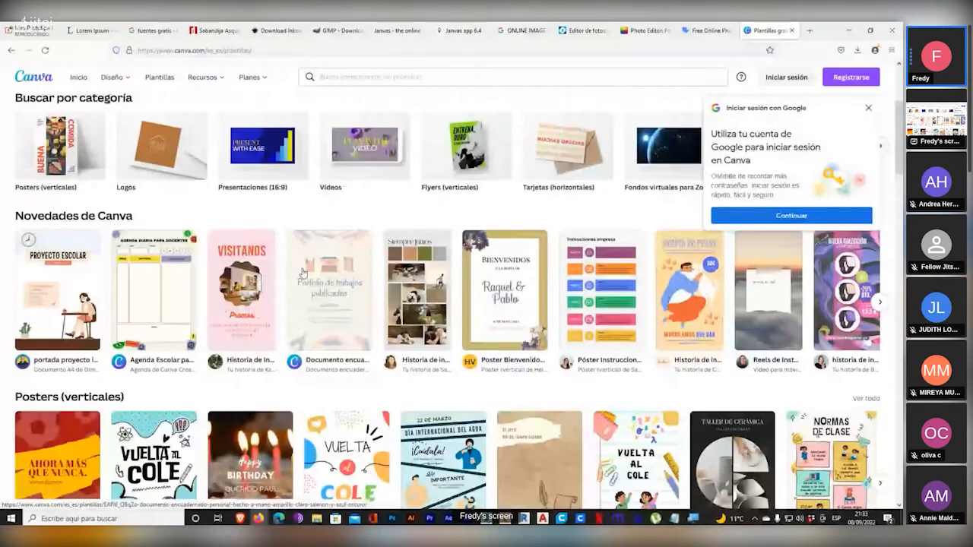
pyautogui.scroll(-2, 255, 292)
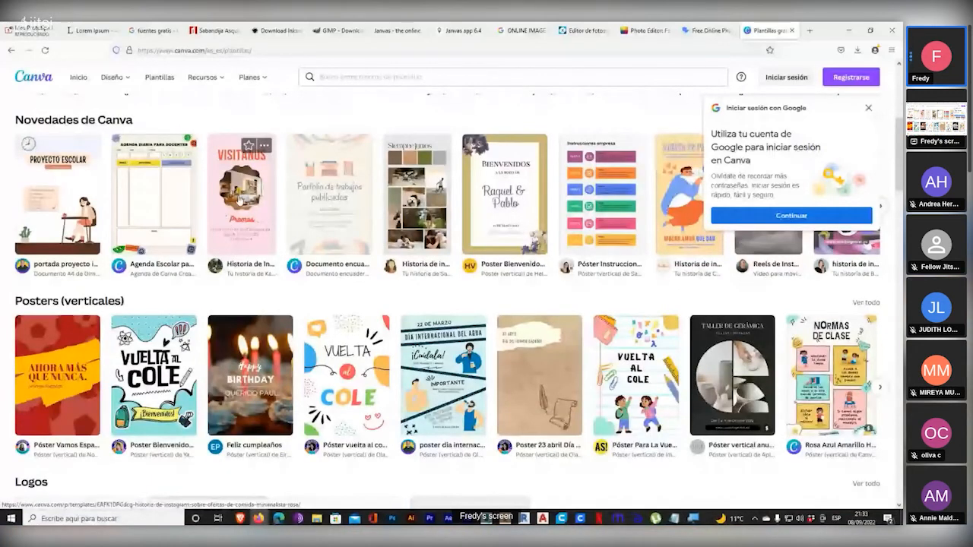
pyautogui.click(274, 357)
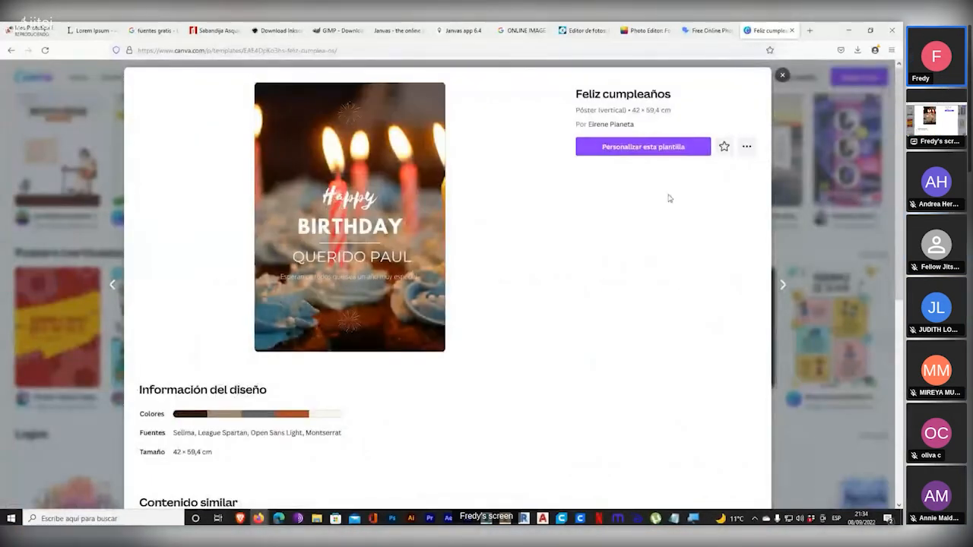
pyautogui.click(645, 149)
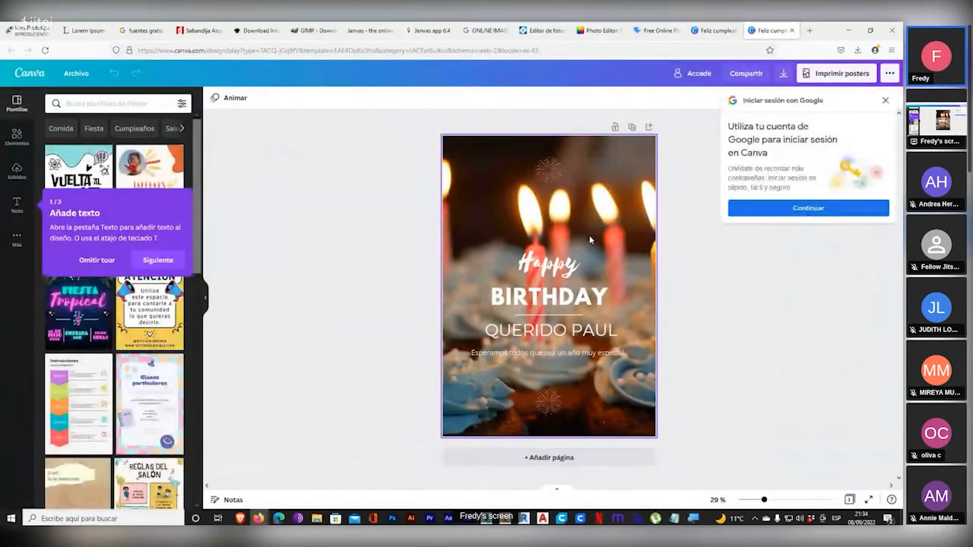
# - Adjust the poster's background photo to brightness -24, contrast -14 and saturation 11
pyautogui.click(562, 301)
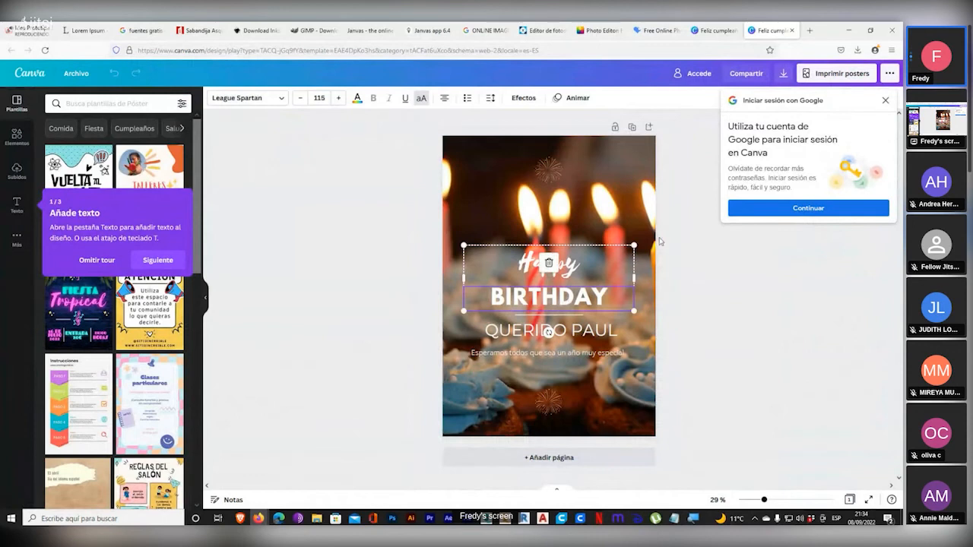
pyautogui.click(713, 189)
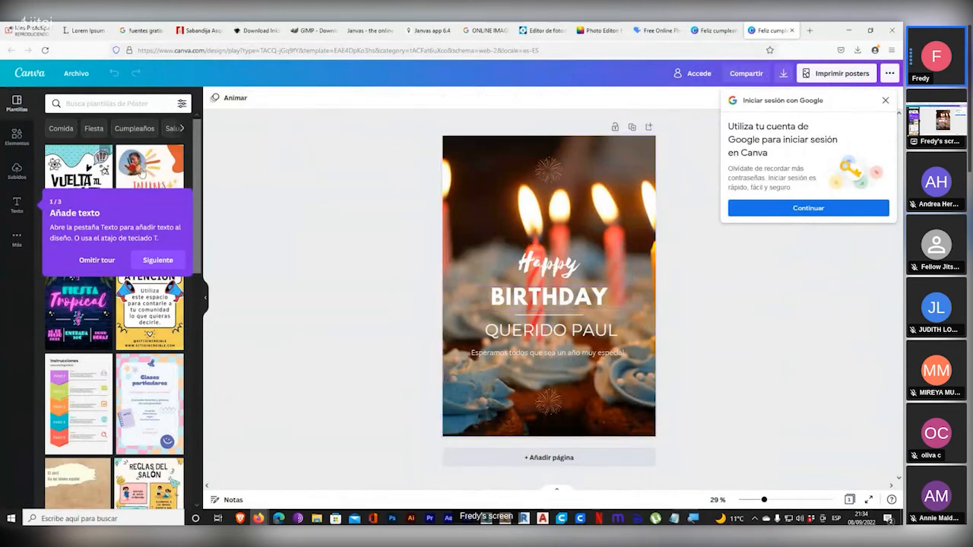
pyautogui.click(473, 171)
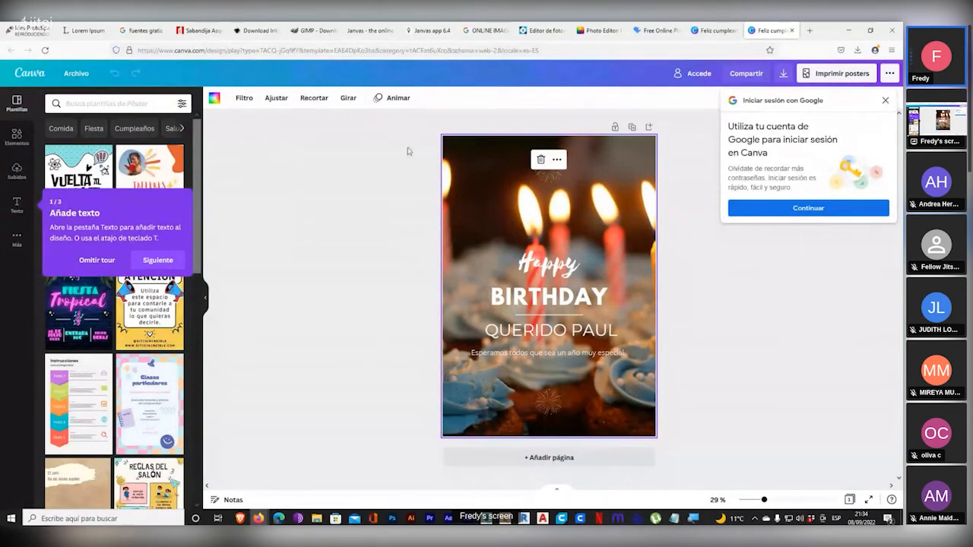
pyautogui.click(281, 102)
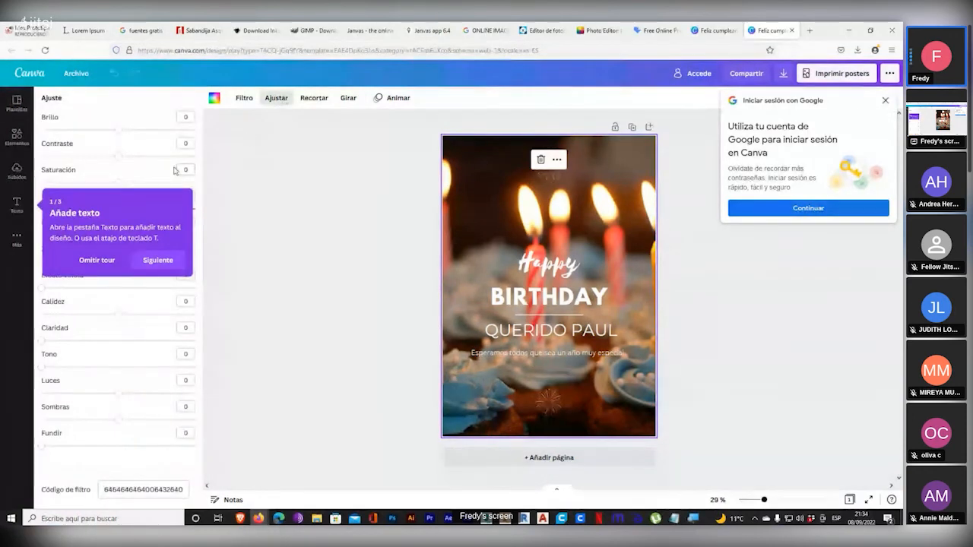
pyautogui.moveTo(123, 135); pyautogui.dragTo(101, 141)
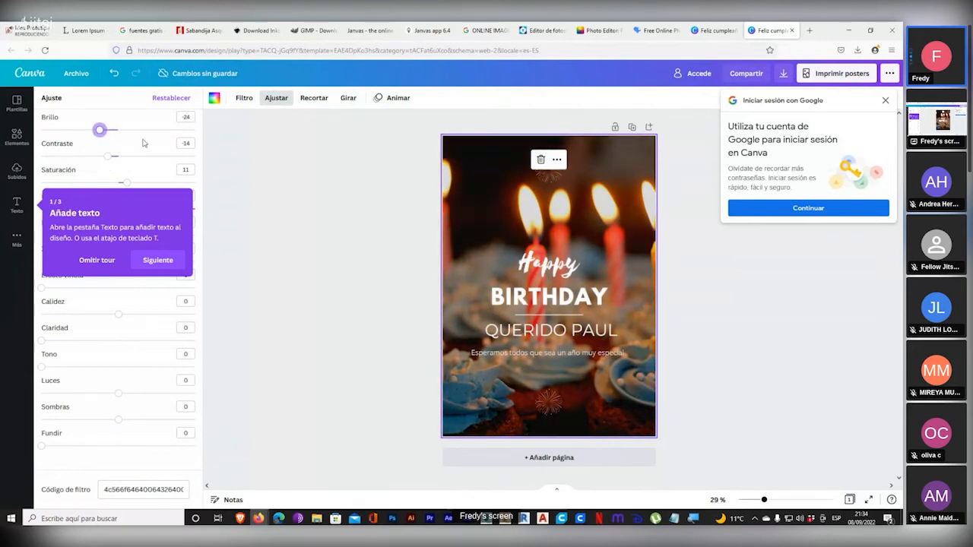
# - Add the red Love sticker to the poster, shrink it and place it in the poster's upper-right corner
pyautogui.click(20, 205)
pyautogui.click(21, 145)
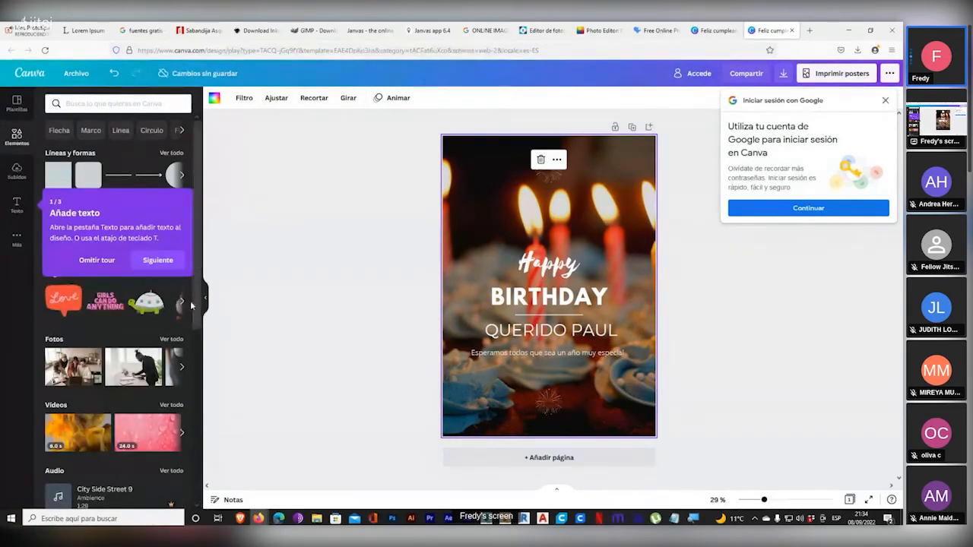
pyautogui.moveTo(63, 300); pyautogui.dragTo(520, 158)
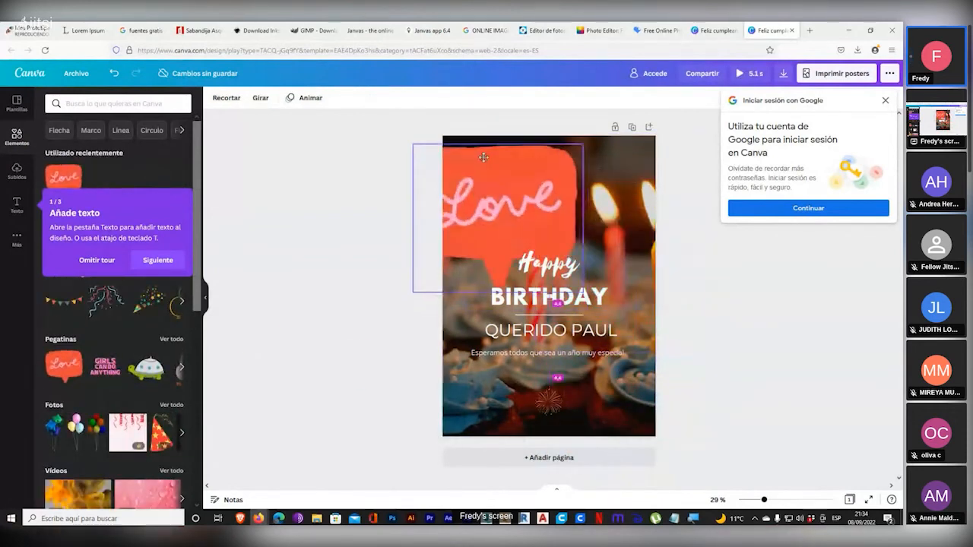
pyautogui.moveTo(616, 285); pyautogui.dragTo(515, 198)
pyautogui.moveTo(475, 169); pyautogui.dragTo(614, 176)
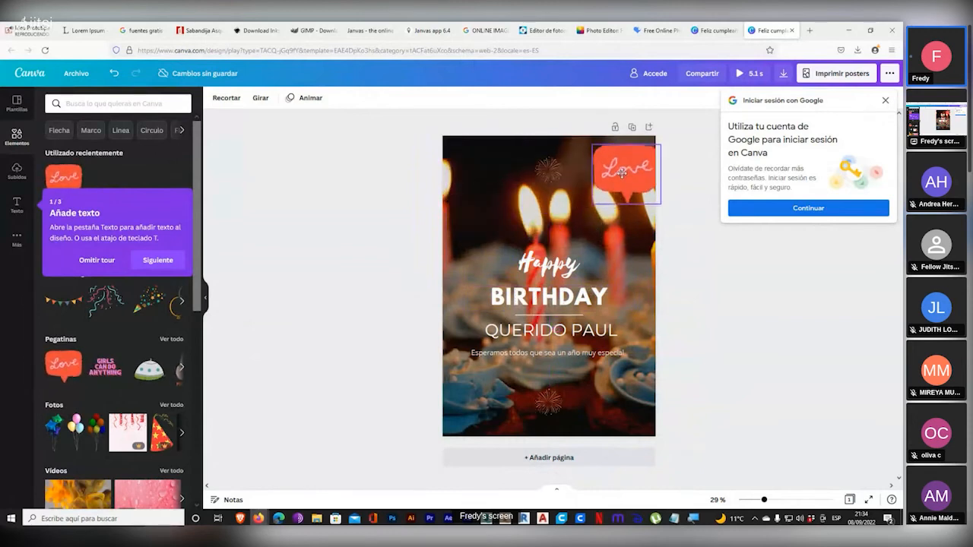
pyautogui.click(679, 256)
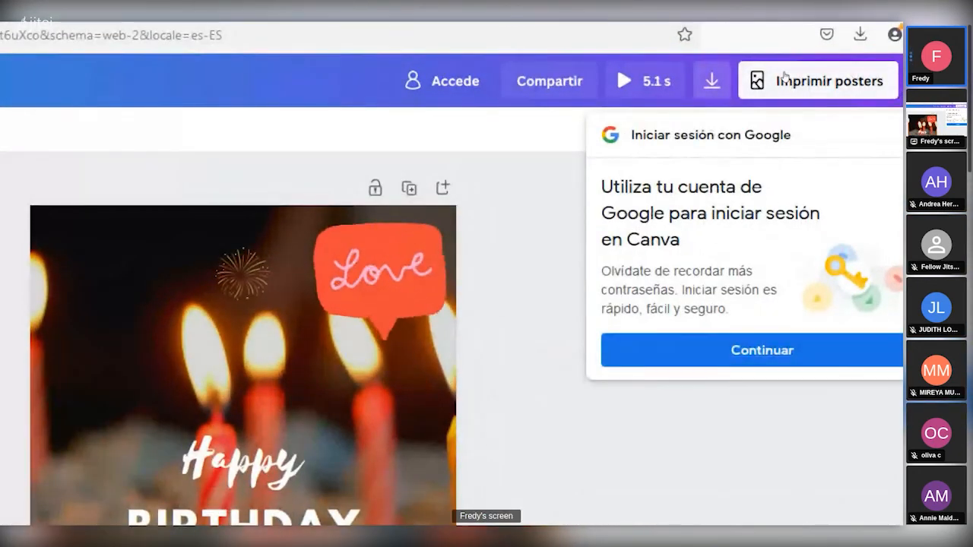
# - Download the birthday poster as PDF para impresión and dismiss the sign-in request
pyautogui.click(711, 81)
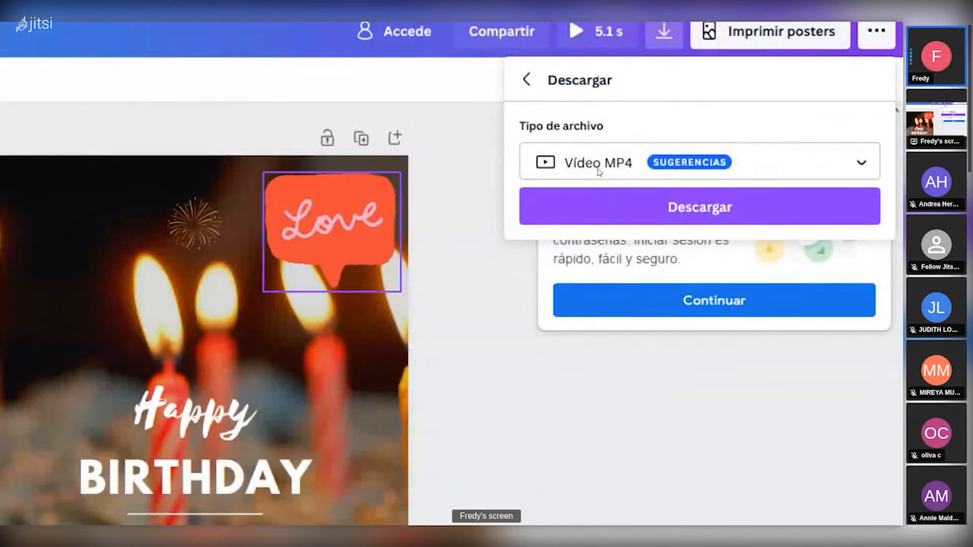
pyautogui.click(875, 147)
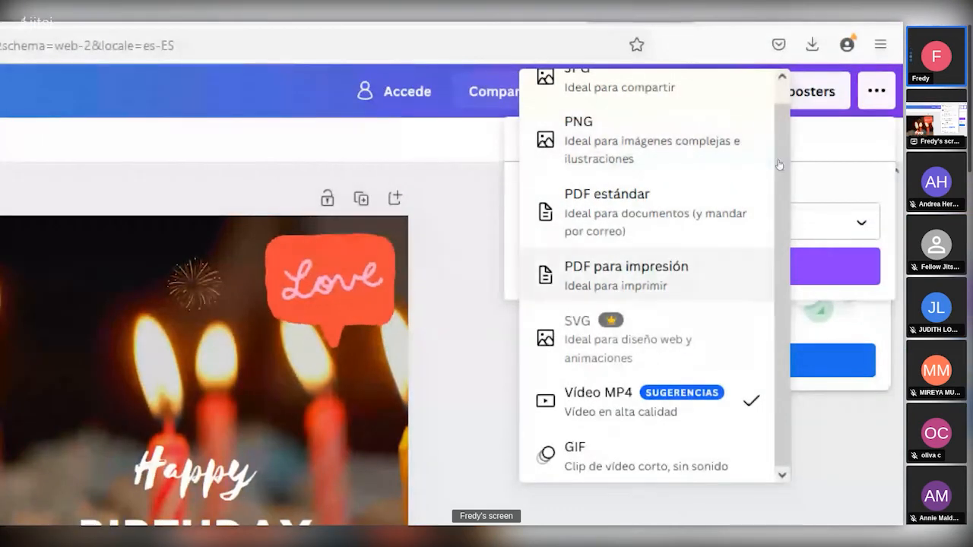
pyautogui.click(654, 274)
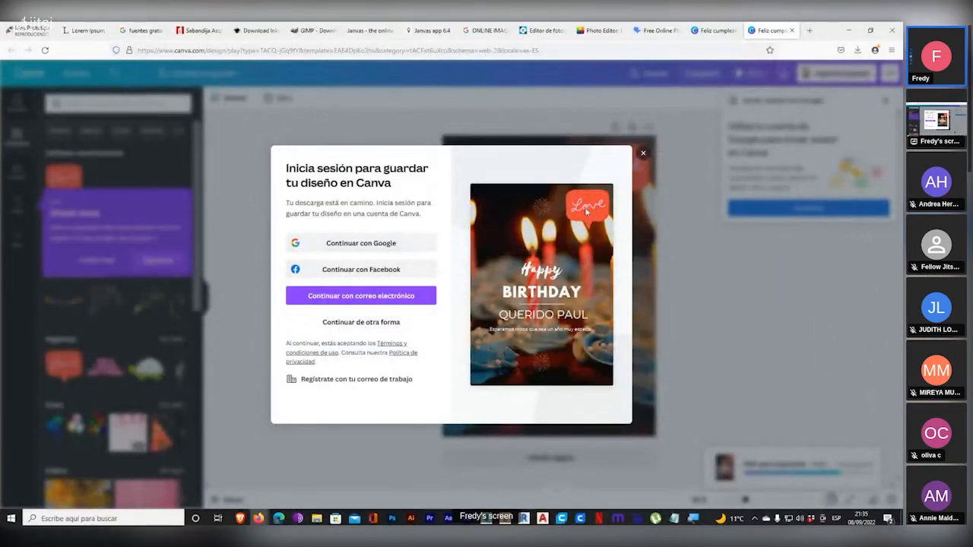
pyautogui.click(642, 154)
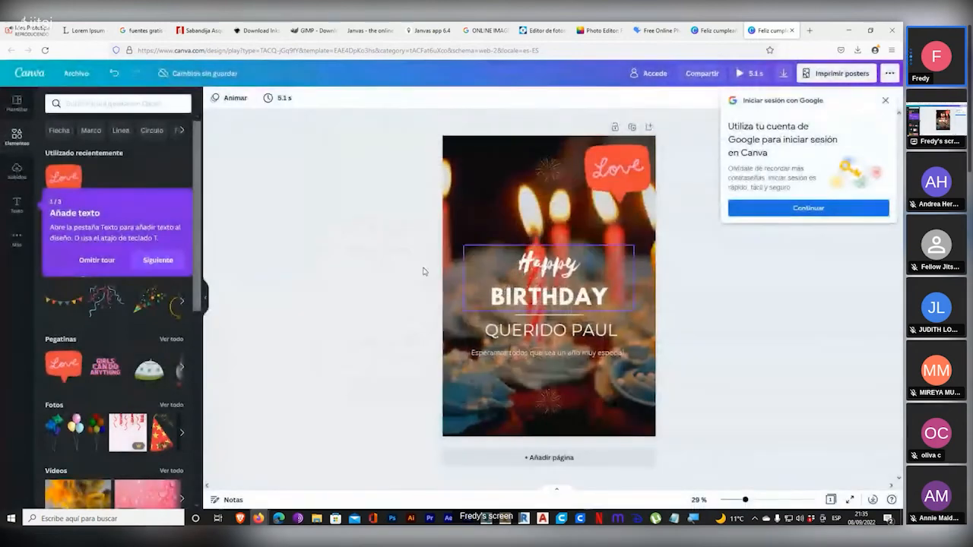
# - Close the Feliz cumpleaños template preview and open Canva's pricing page from the templates site
pyautogui.click(715, 29)
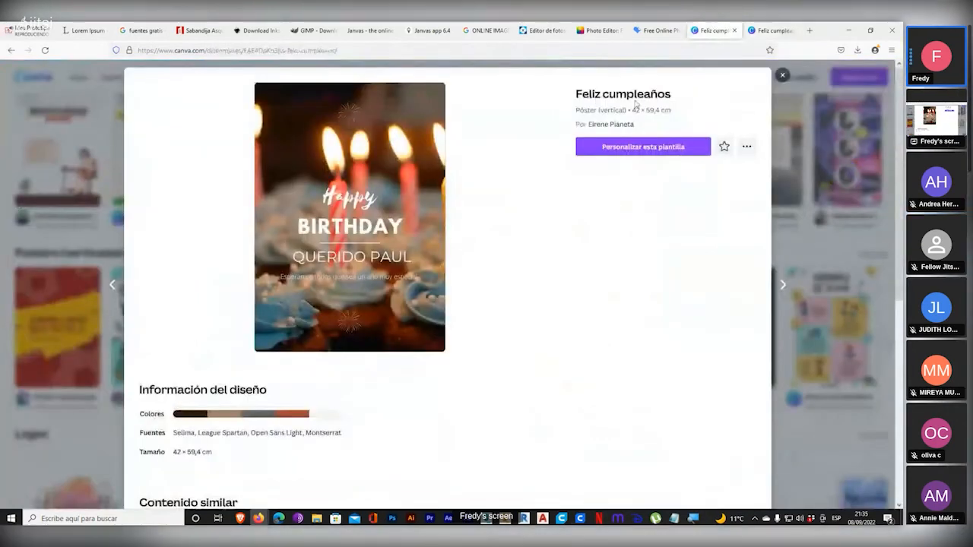
pyautogui.press('Escape')
pyautogui.scroll(3, 274, 228)
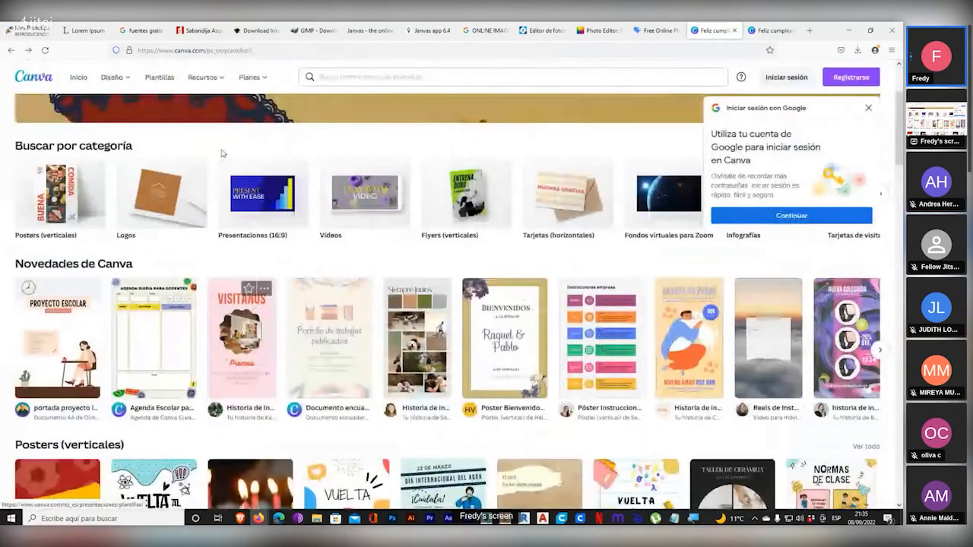
pyautogui.click(268, 81)
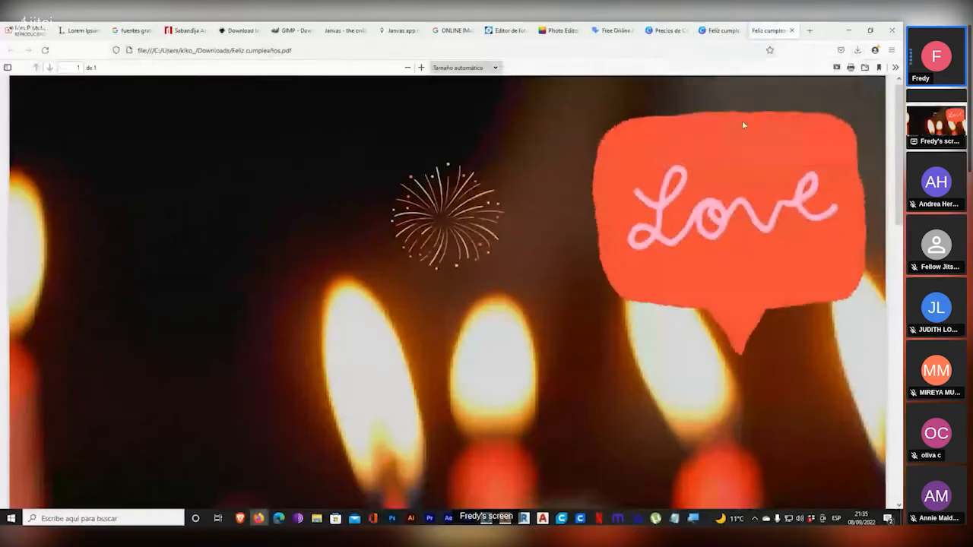
# - Look over the downloaded Feliz cumpleaños.pdf and examine the plans and prices on Canva's pricing page
pyautogui.scroll(-8, 712, 234)
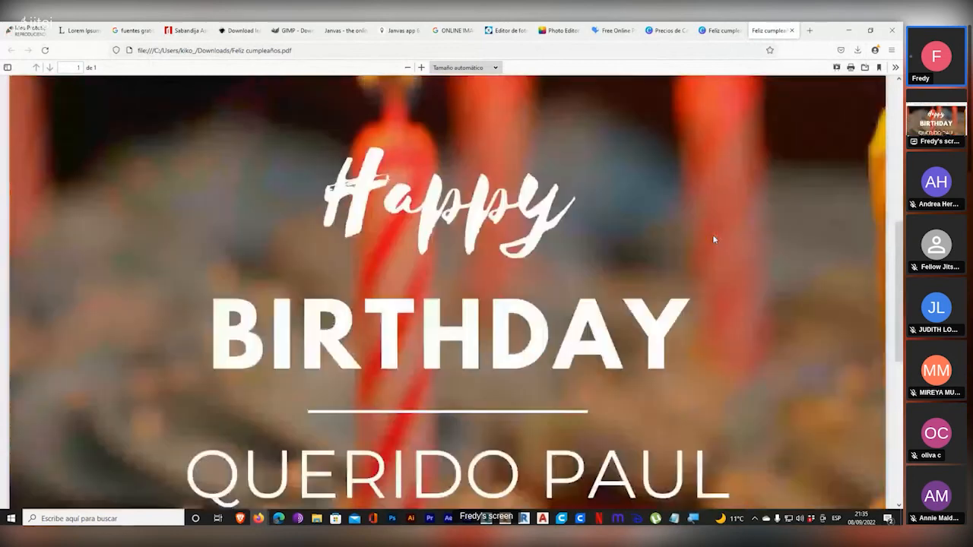
pyautogui.scroll(3, 712, 244)
pyautogui.scroll(4, 712, 243)
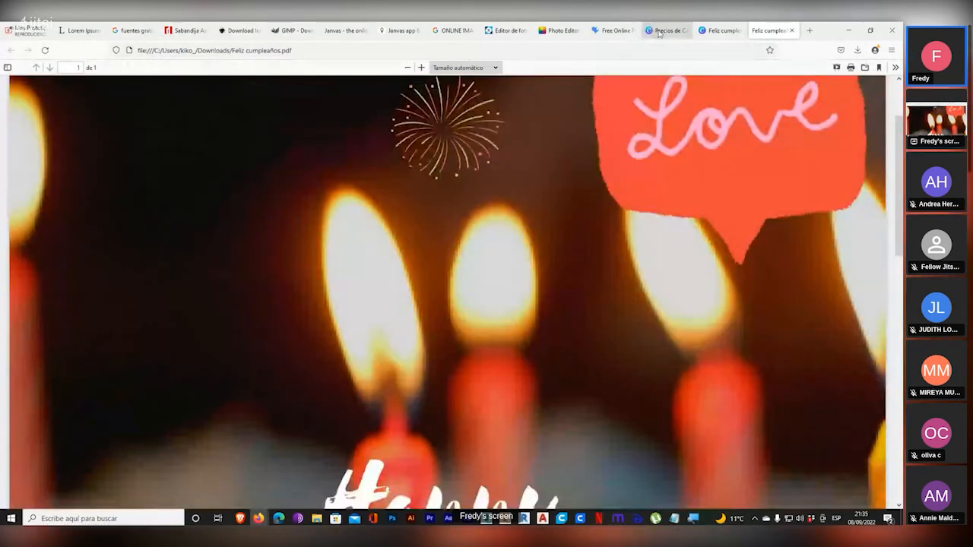
pyautogui.click(659, 31)
pyautogui.scroll(-3, 495, 266)
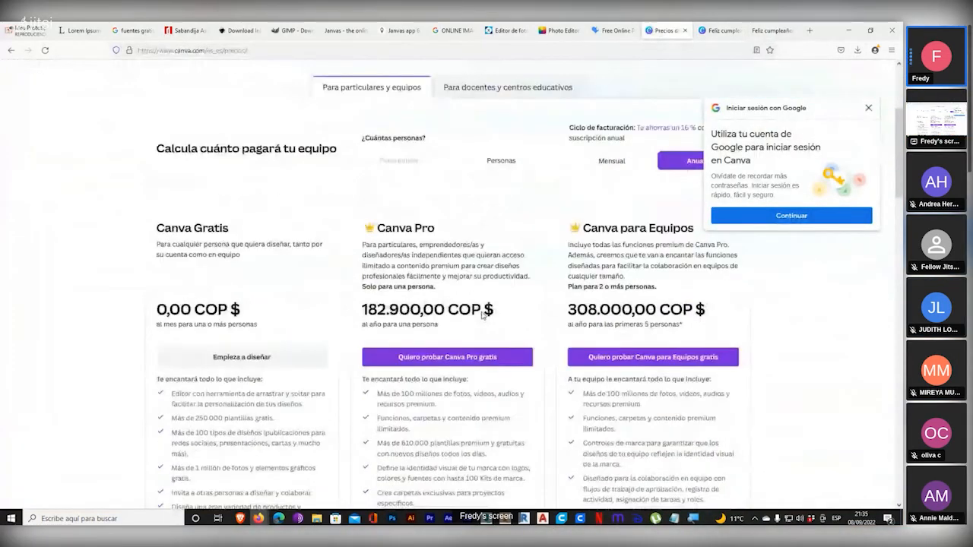
# - Examine the features included in the Canva Gratis, Canva Pro and Canva para Equipos plans, magnifying the feature lists
pyautogui.scroll(-2, 276, 147)
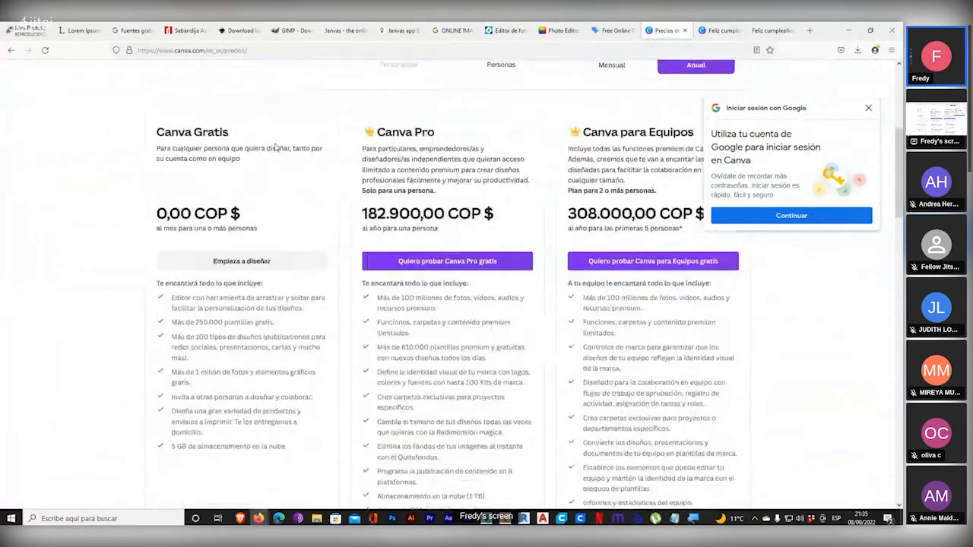
pyautogui.press('super+plus')
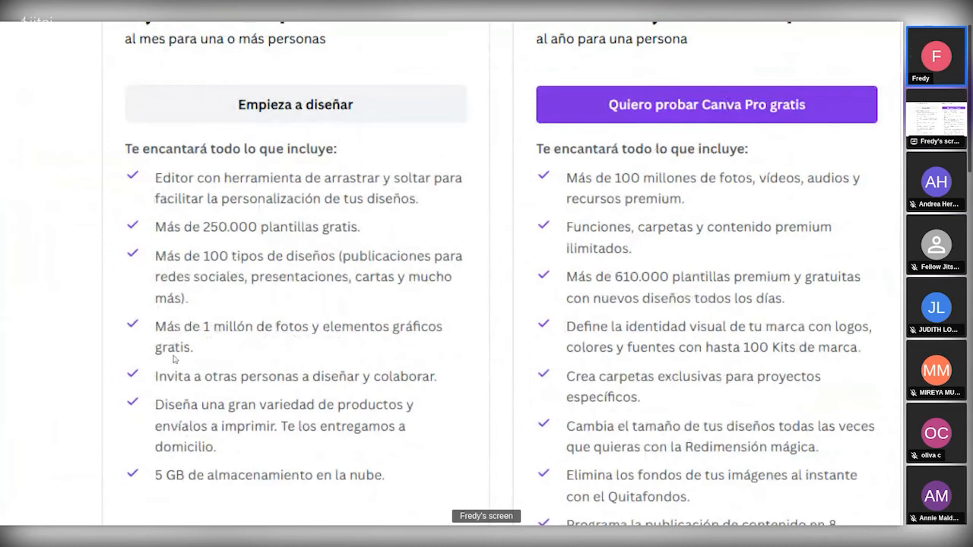
pyautogui.scroll(-1, 203, 478)
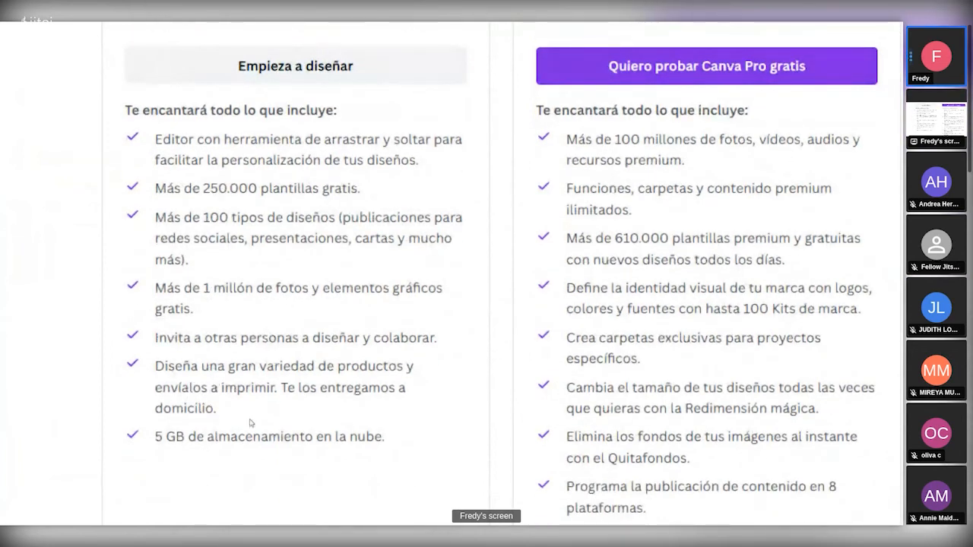
pyautogui.press('super+minus')
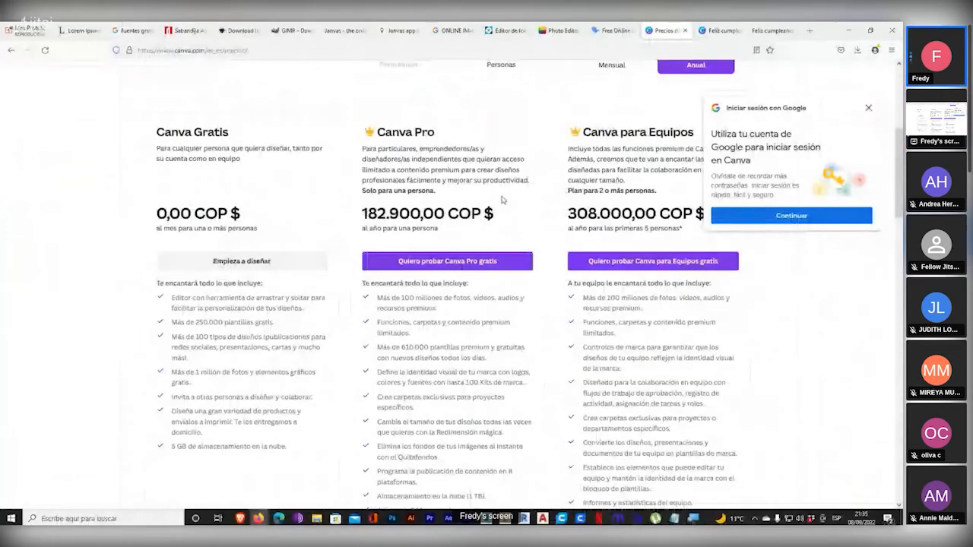
pyautogui.press('super+plus')
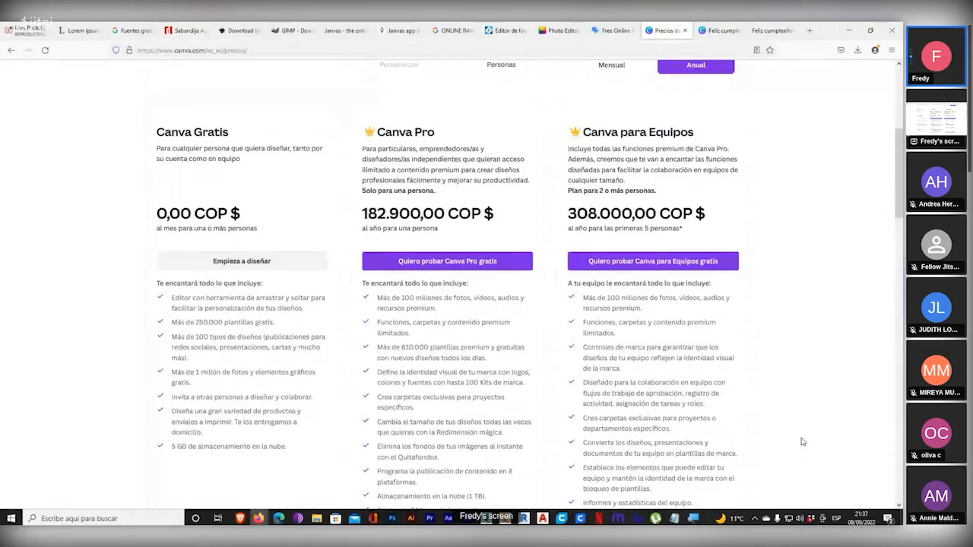
# - Search the web for CREAR LOGO ONLINE from the PDF's browser tab and open the Tailor Brands logo maker ad
pyautogui.click(771, 31)
pyautogui.click(483, 51)
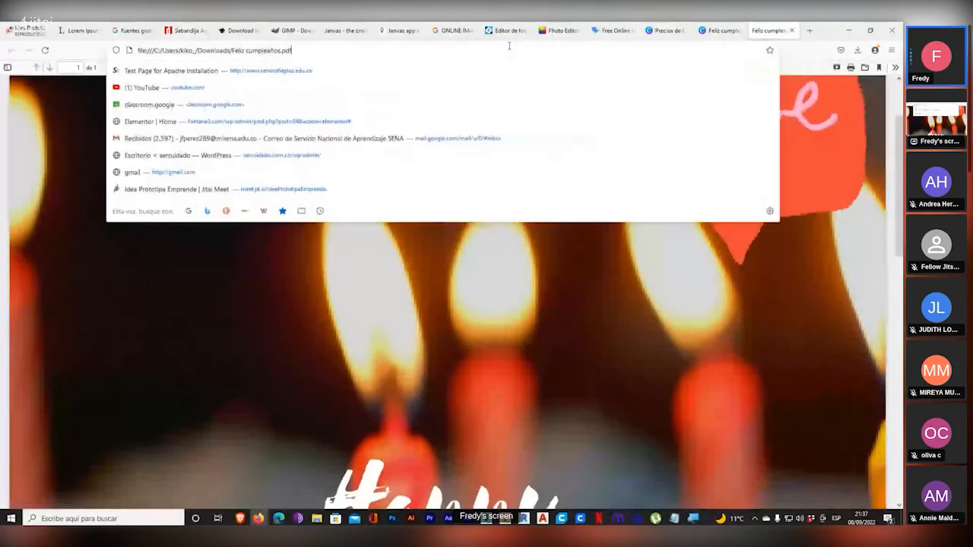
pyautogui.write('CR')
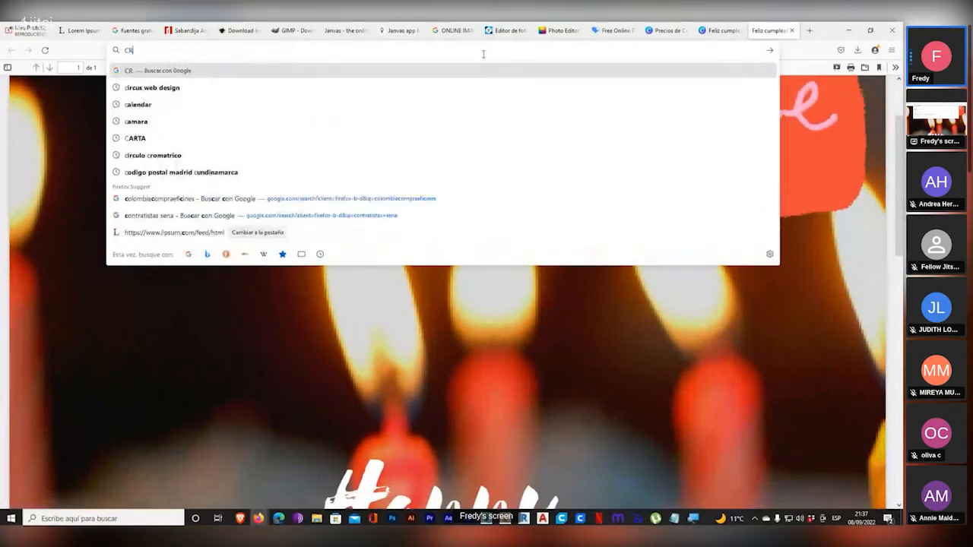
pyautogui.write('EAR LOGO ONLINE')
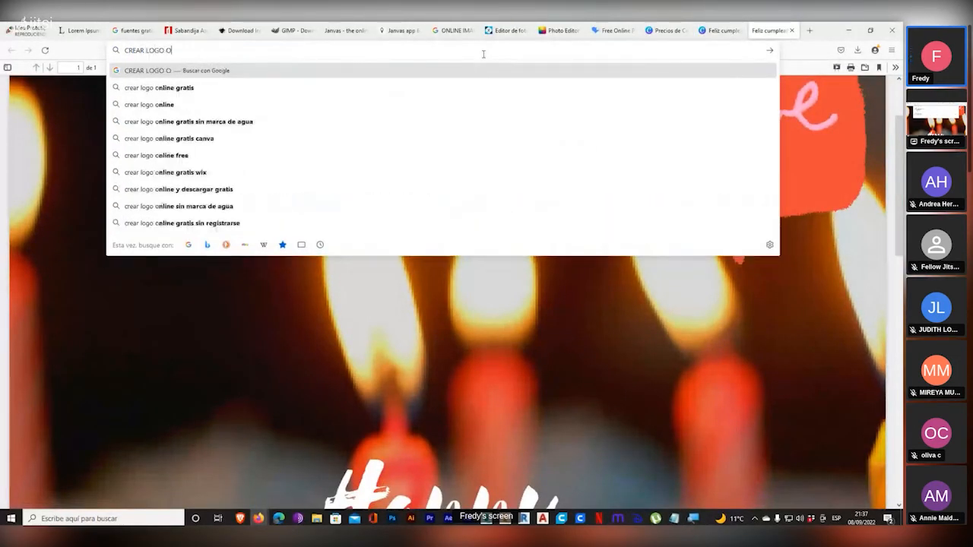
pyautogui.press('Return')
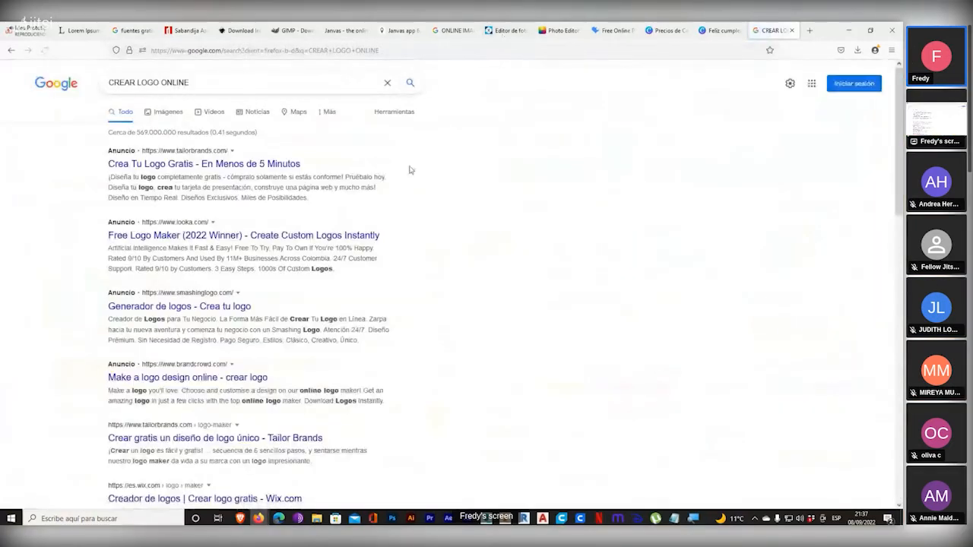
pyautogui.click(226, 166)
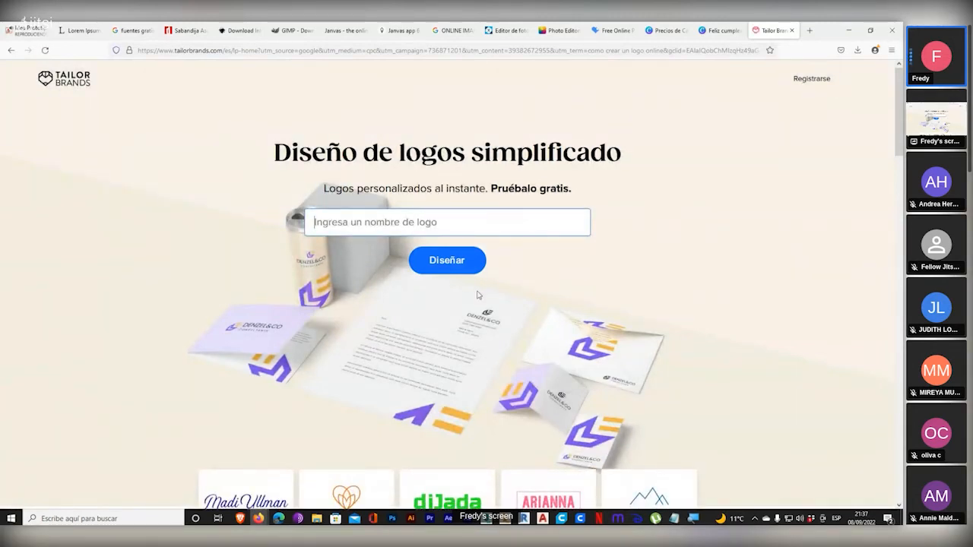
# - Start a logo design named Panadería Pepito with the slogan "Pan caliente a toda hora"
pyautogui.write('pANAD')
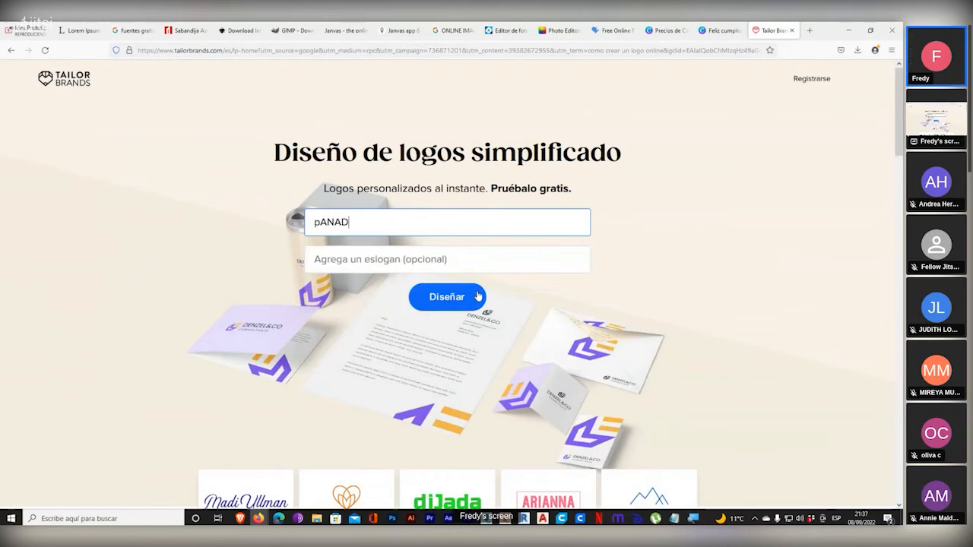
pyautogui.press('BackSpace')
pyautogui.press('BackSpace')
pyautogui.press('BackSpace')
pyautogui.write('Pa')
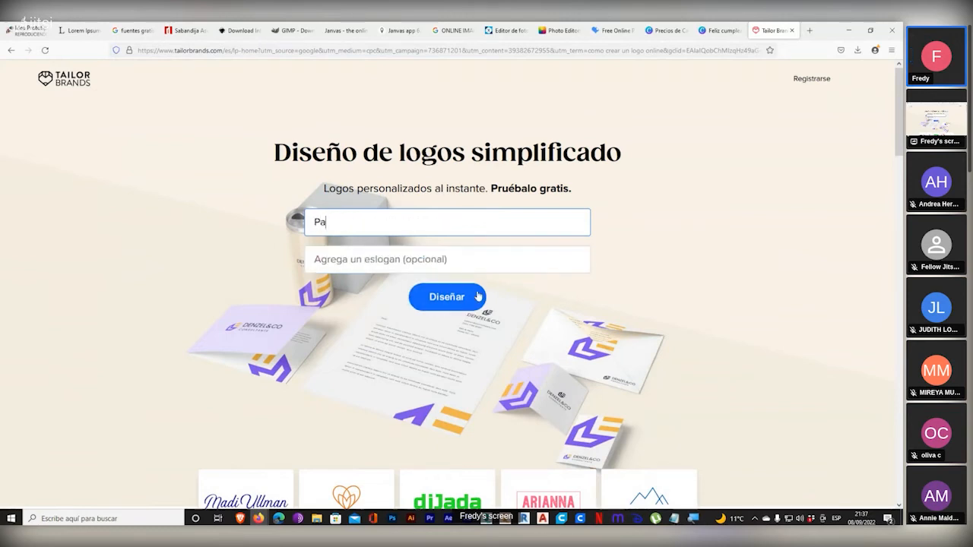
pyautogui.write('nadería Pepito')
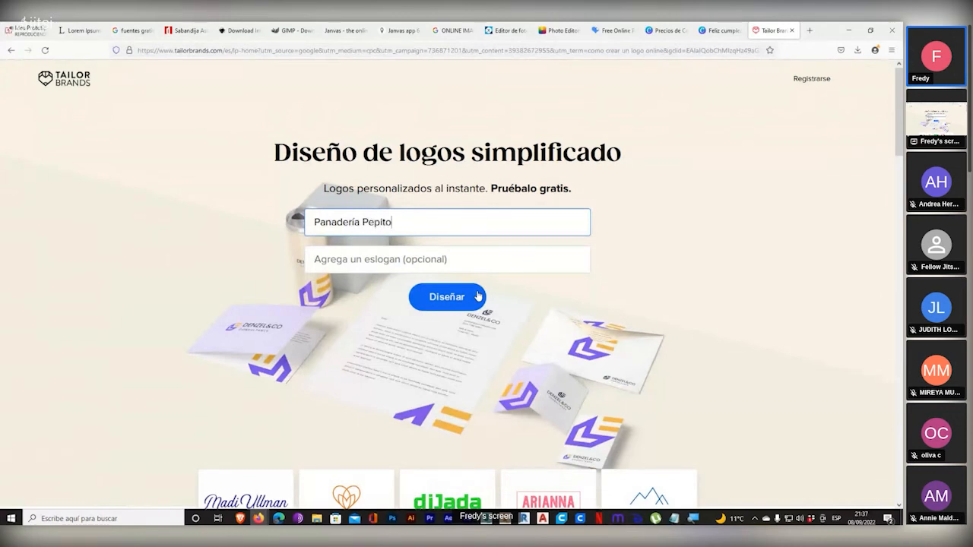
pyautogui.click(397, 259)
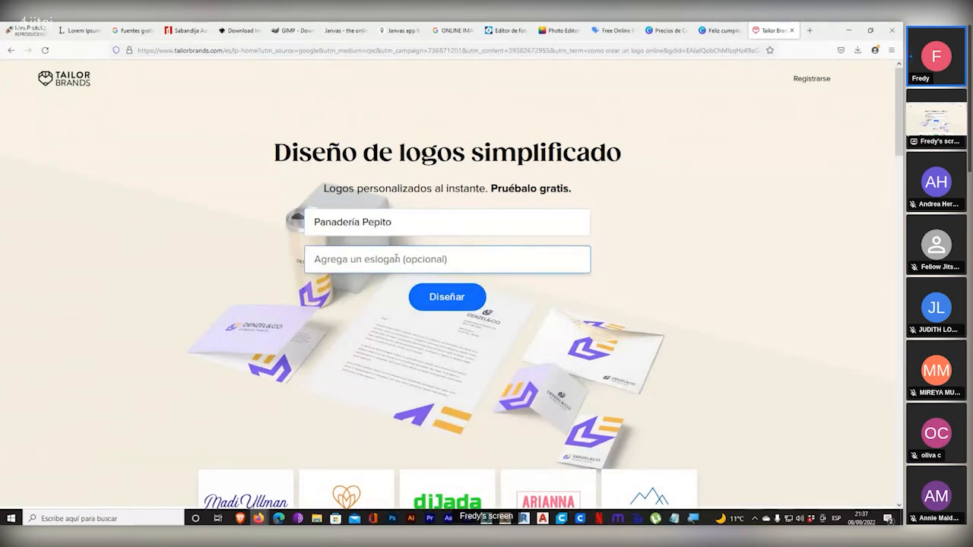
pyautogui.write('Pan caliente a toda hora')
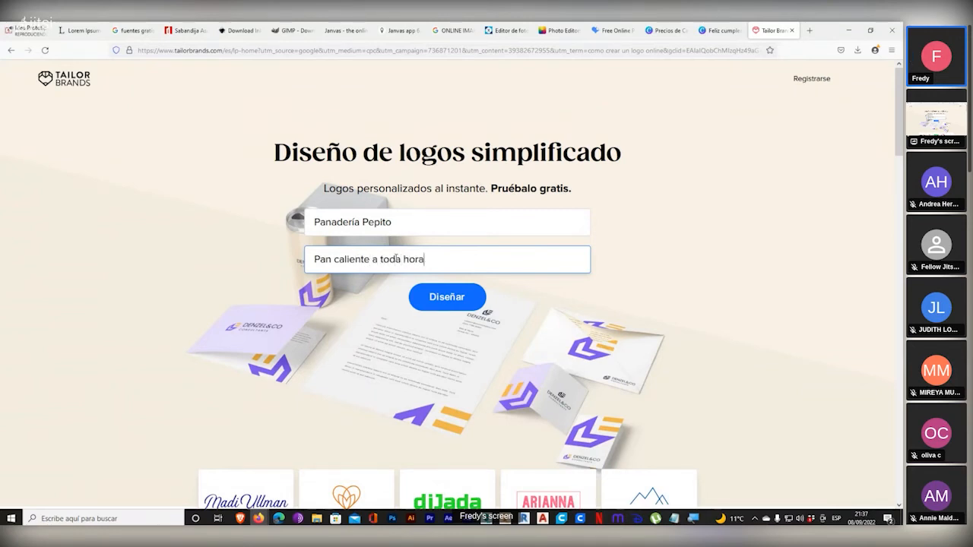
pyautogui.click(440, 298)
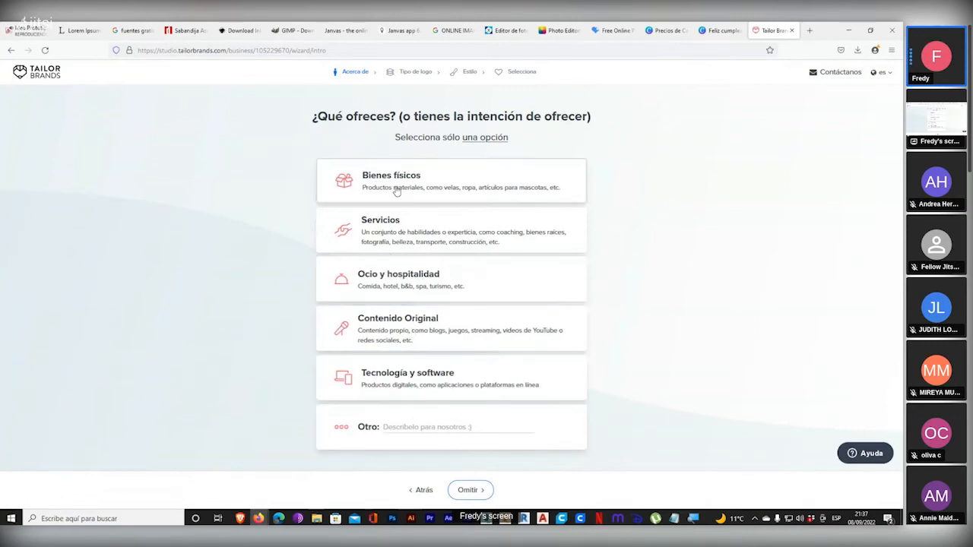
# - Describe the business offering as Otro: comida and set the industry to Panaderia, leaving the business description empty
pyautogui.click(387, 427)
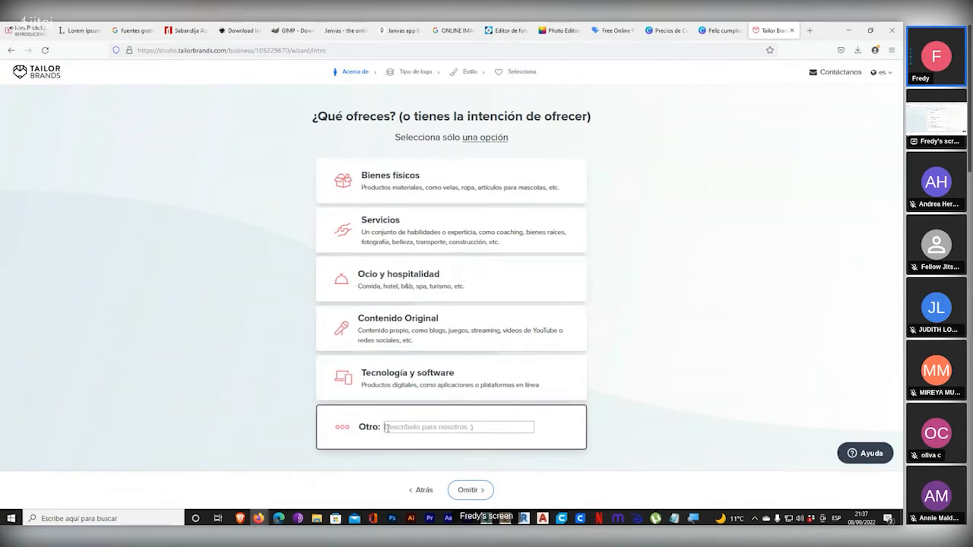
pyautogui.write('comida')
pyautogui.click(469, 490)
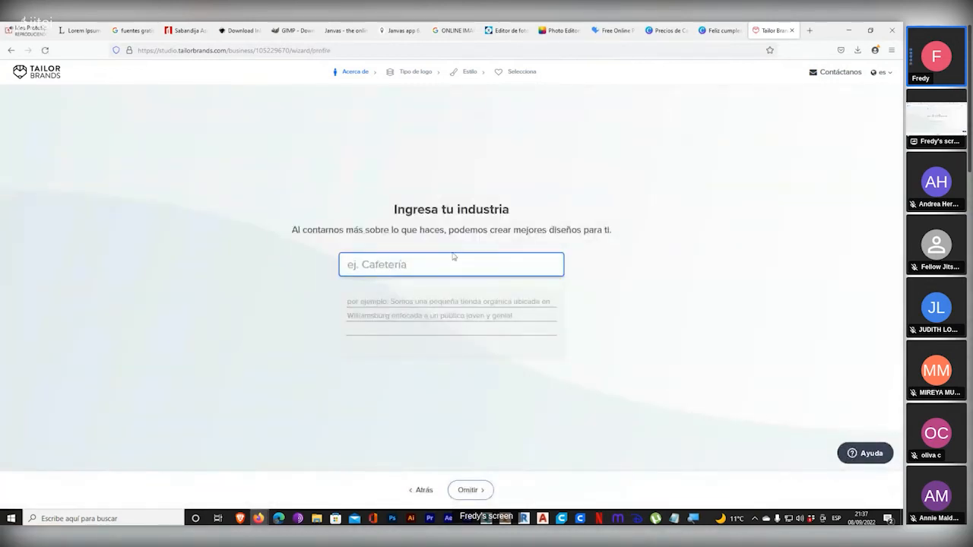
pyautogui.write('Panaderia')
pyautogui.click(368, 283)
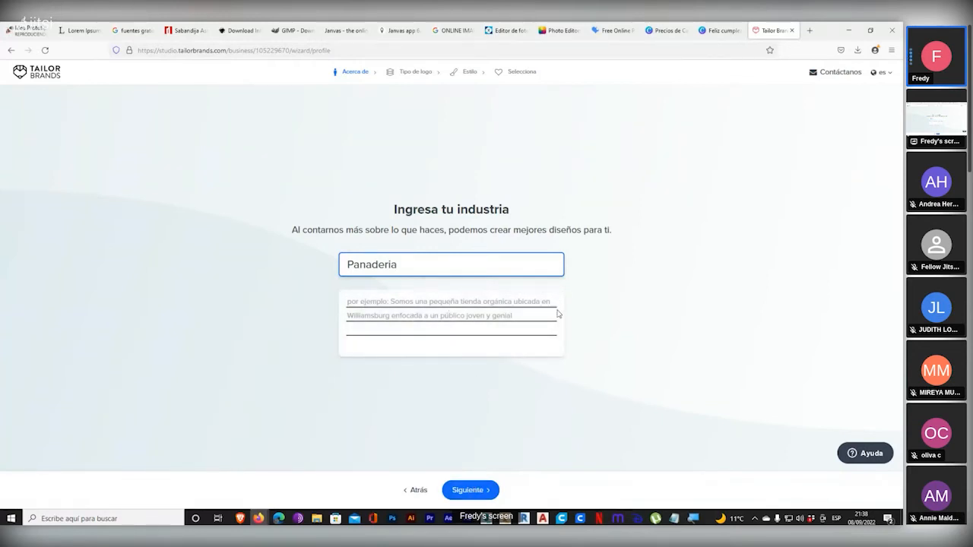
pyautogui.click(465, 490)
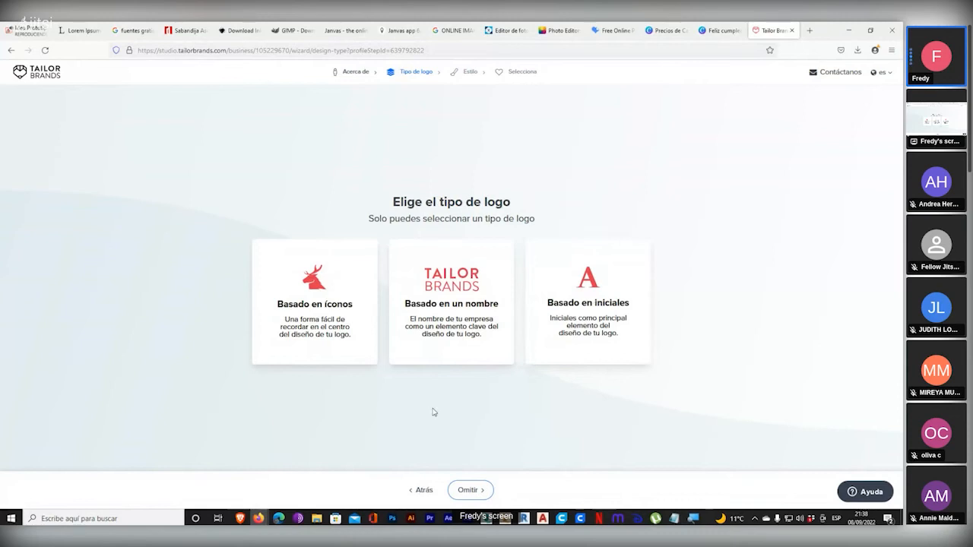
# - Choose an icon-based logo with the Buscar ícono option and select the solid black flower icon from the Naturaleza suggestions
pyautogui.click(325, 289)
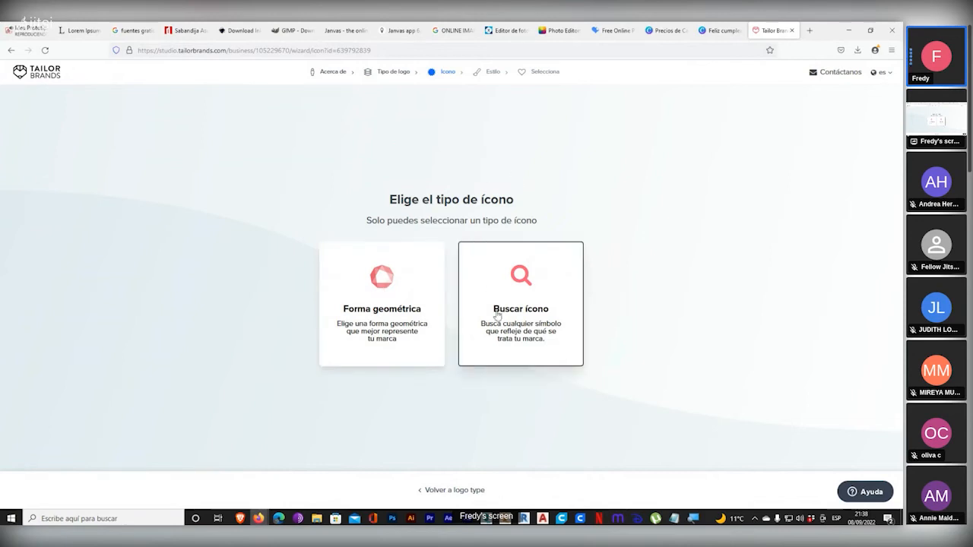
pyautogui.click(526, 294)
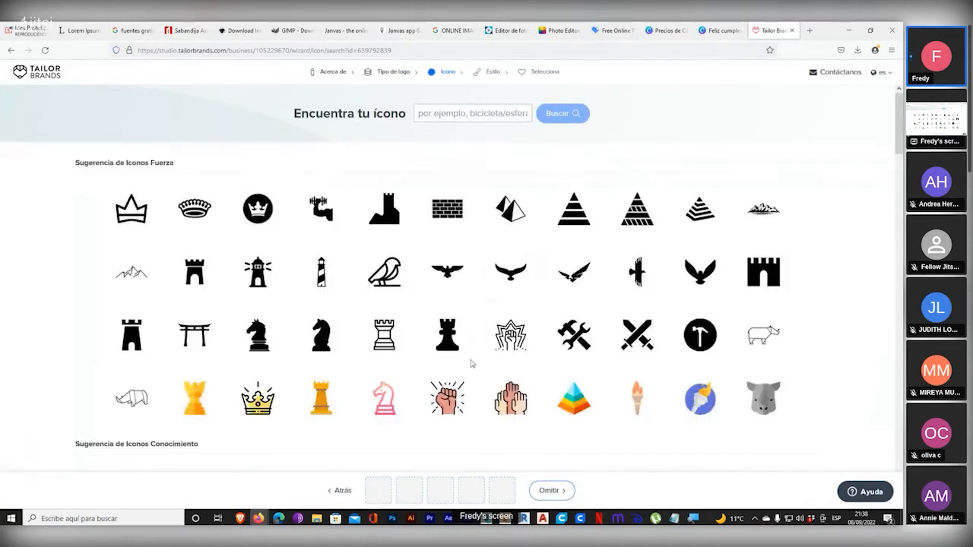
pyautogui.scroll(-2, 511, 293)
pyautogui.scroll(-10, 525, 297)
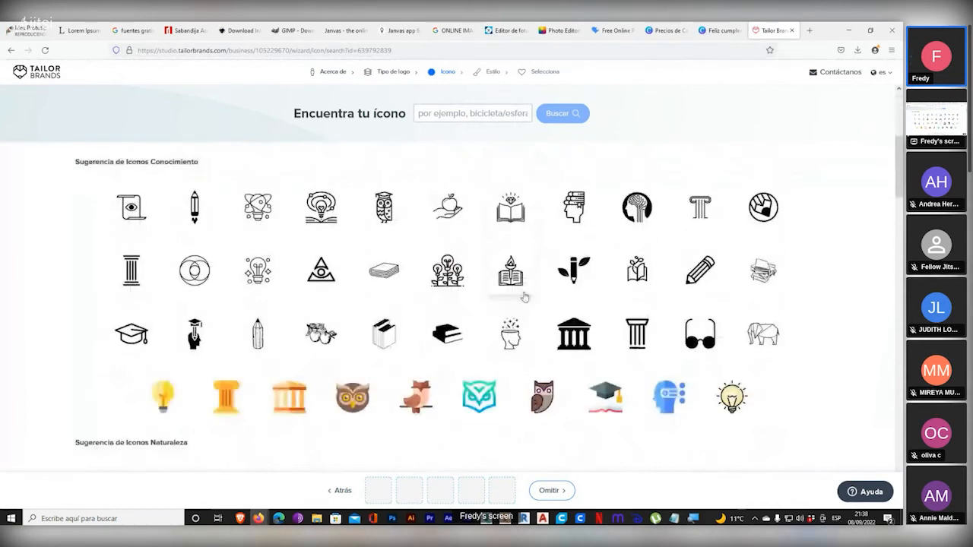
pyautogui.scroll(-1, 524, 296)
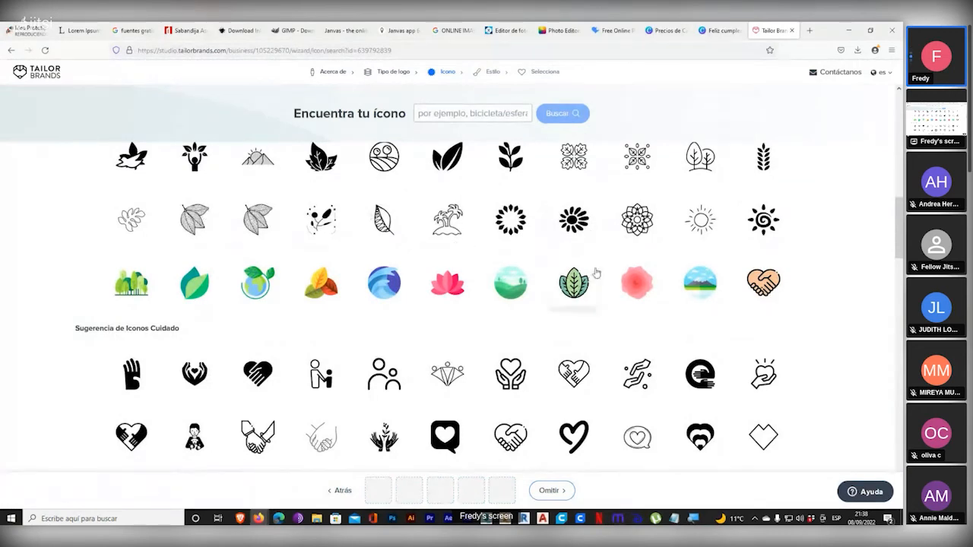
pyautogui.scroll(-7, 583, 299)
pyautogui.scroll(-3, 583, 299)
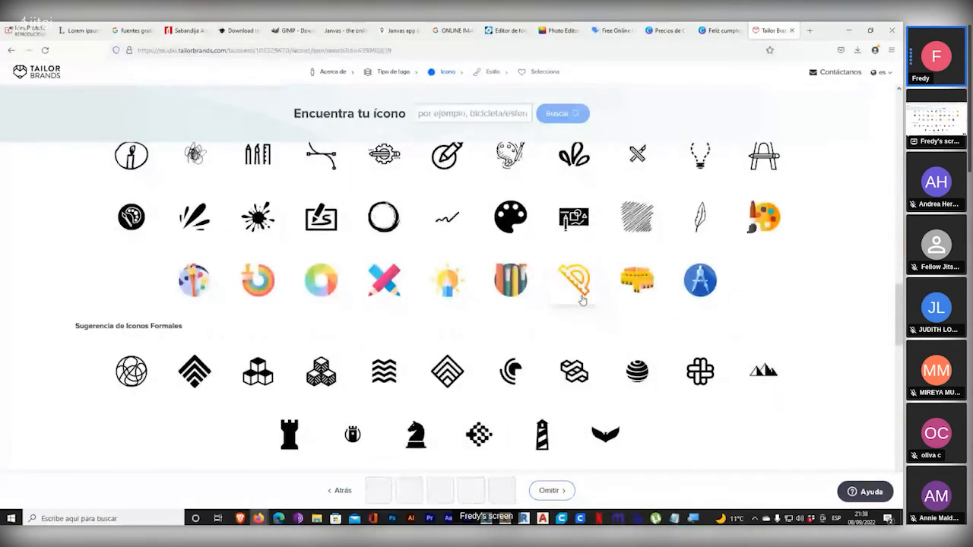
pyautogui.scroll(10, 582, 299)
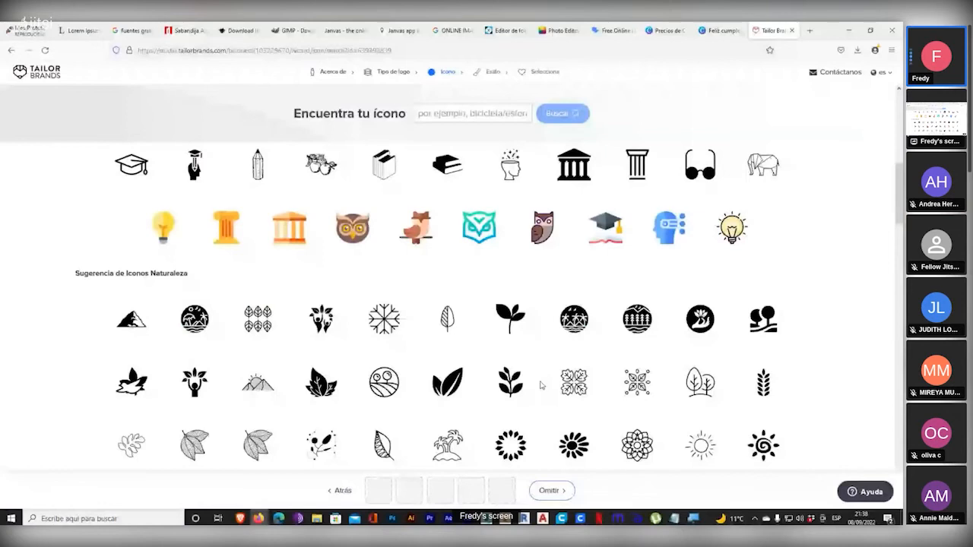
pyautogui.scroll(-2, 541, 386)
pyautogui.click(574, 332)
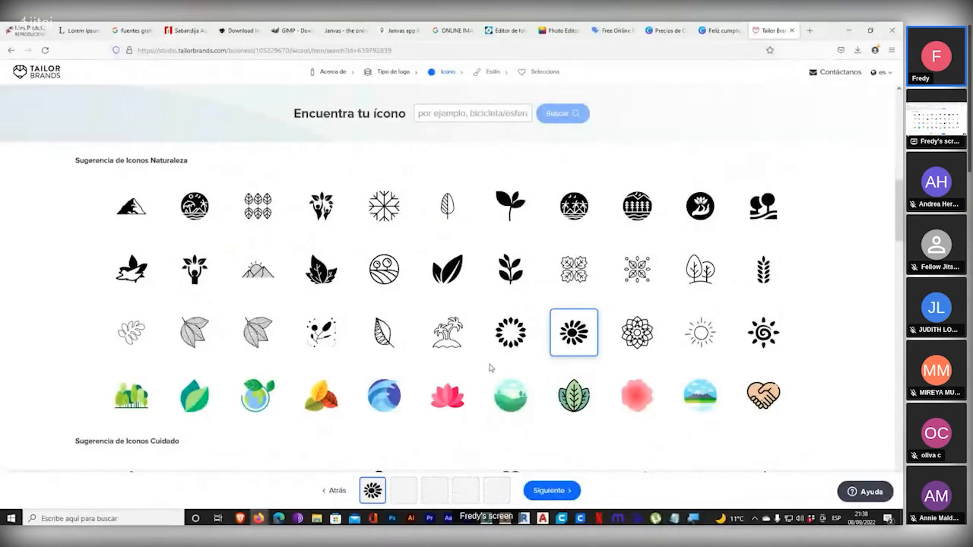
# - Add the thin-lined swirl icon above the Minimalistas group and the dotted circle icon from Divertidos, and continue to the style choices
pyautogui.scroll(-8, 490, 368)
pyautogui.scroll(-10, 491, 368)
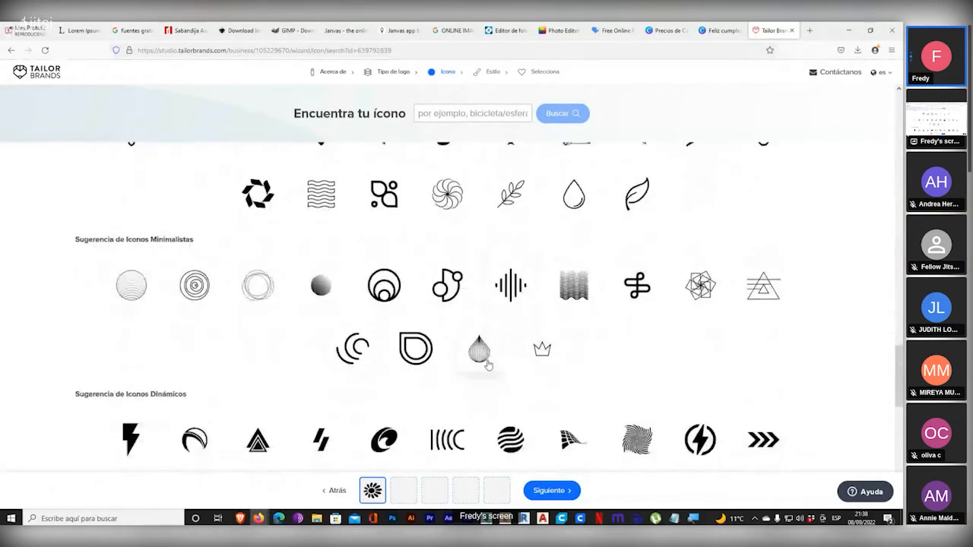
pyautogui.click(447, 192)
pyautogui.scroll(-1, 525, 333)
pyautogui.scroll(-10, 525, 333)
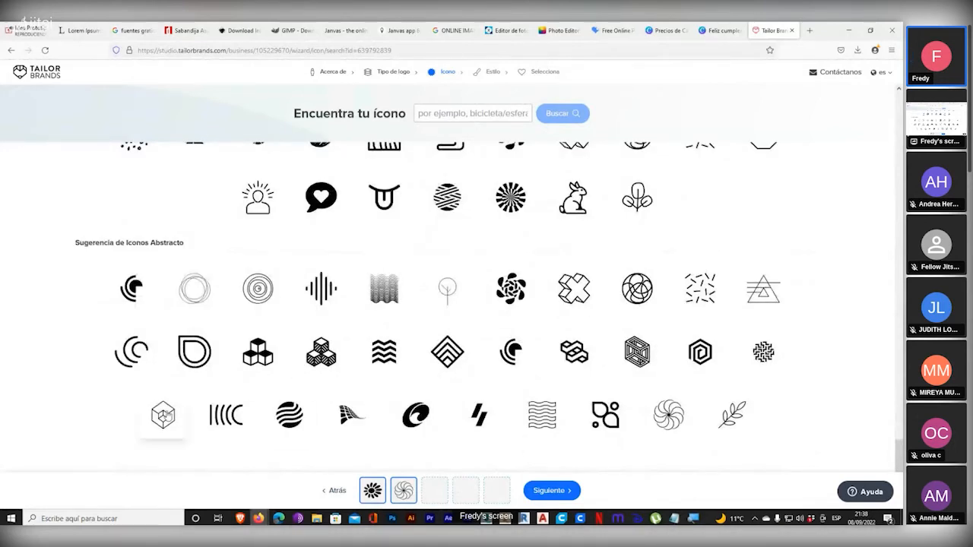
pyautogui.scroll(3, 545, 329)
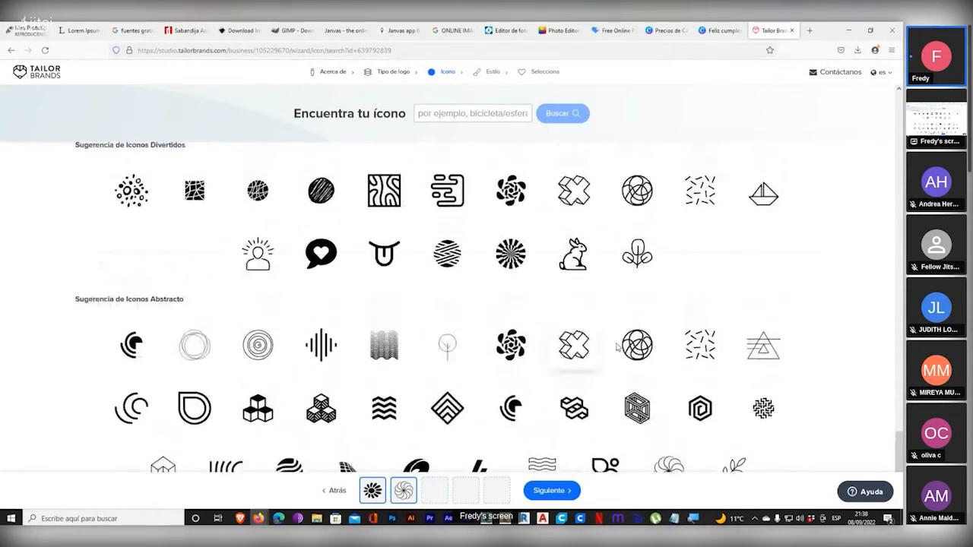
pyautogui.click(132, 360)
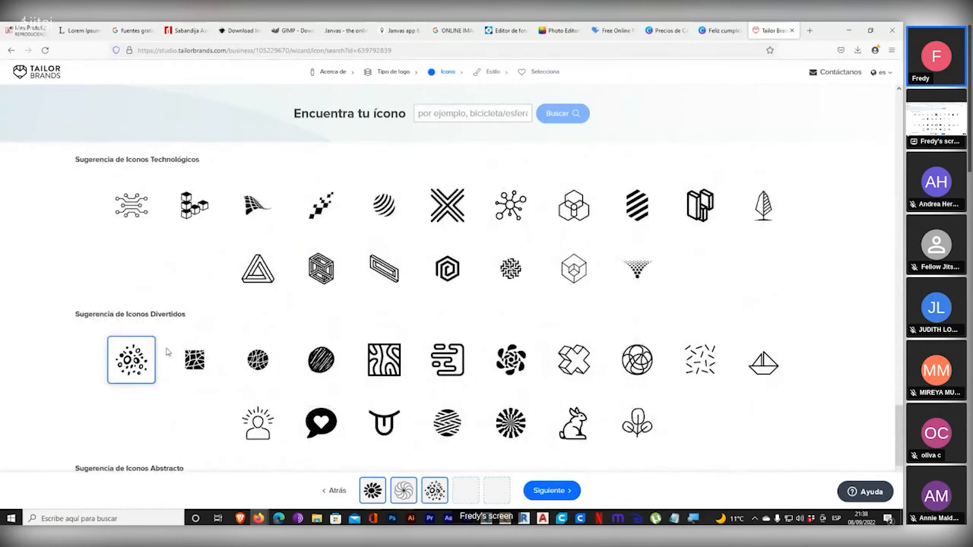
pyautogui.click(563, 494)
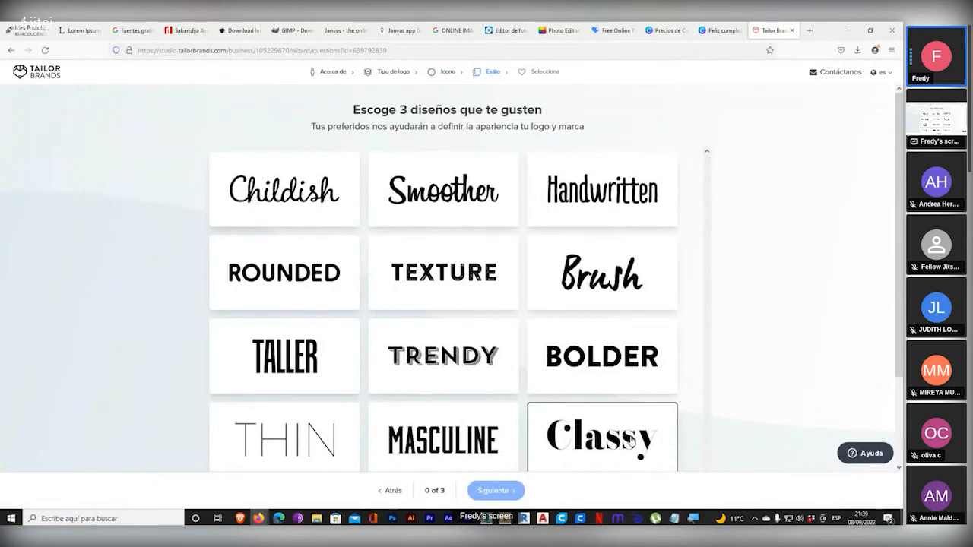
# - Select the Handwritten, Brush and Smoother lettering styles and continue to the generated logos
pyautogui.scroll(-2, 498, 346)
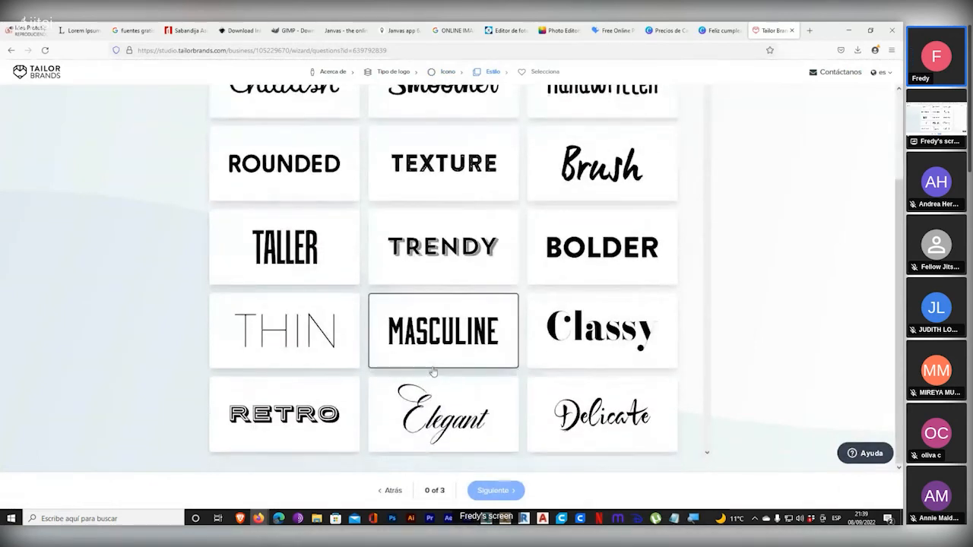
pyautogui.scroll(2, 432, 371)
pyautogui.click(600, 191)
pyautogui.click(597, 281)
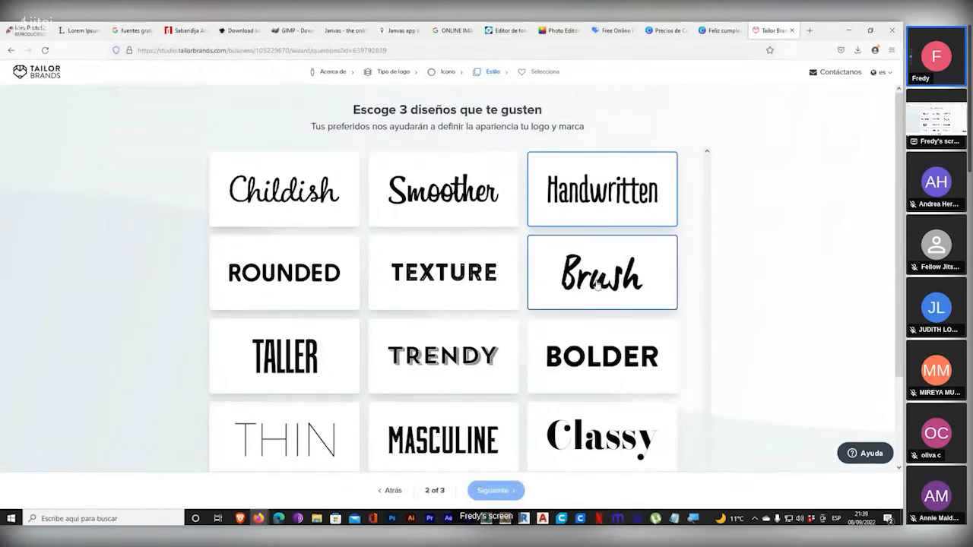
pyautogui.click(446, 194)
pyautogui.click(495, 491)
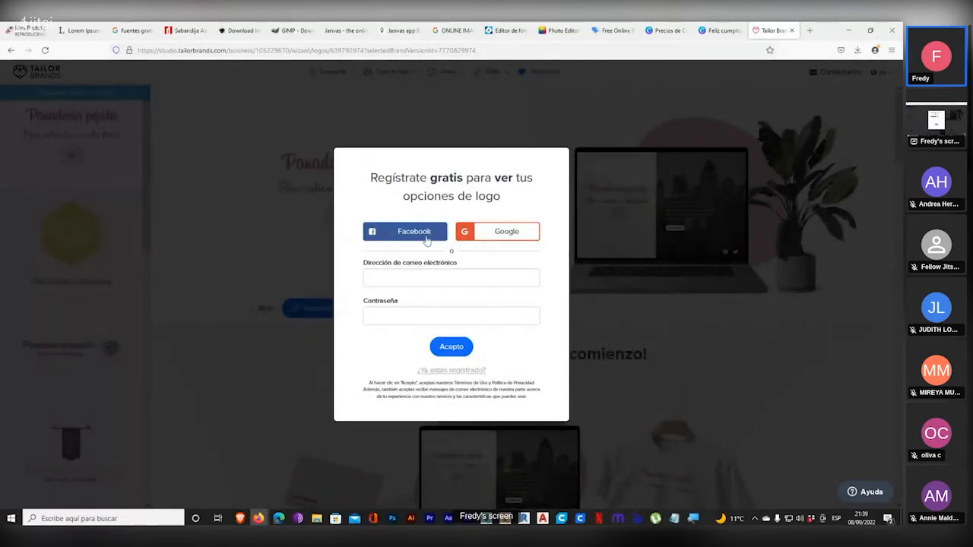
# - Register for free with an existing Google account and review the first handwritten Panadería pepito logo on its product mockups
pyautogui.click(502, 232)
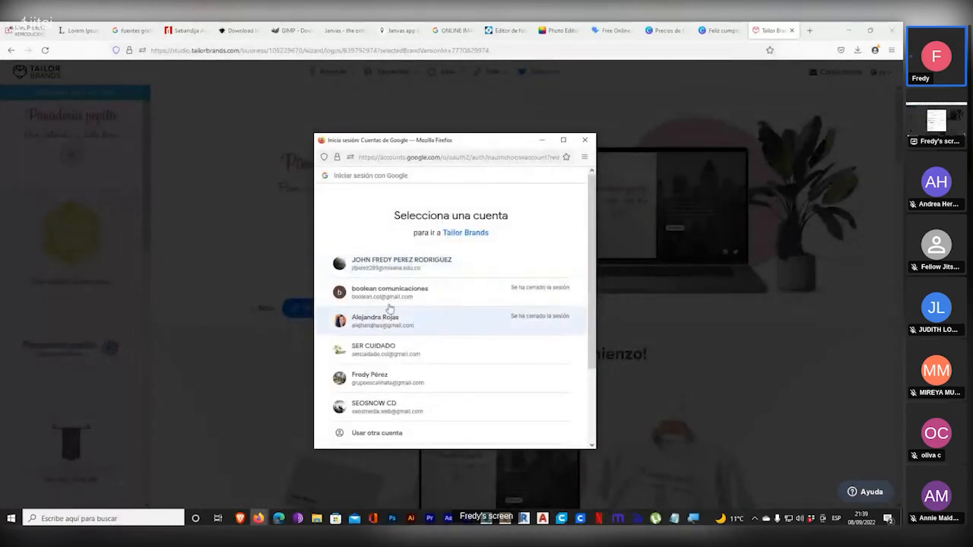
pyautogui.click(382, 378)
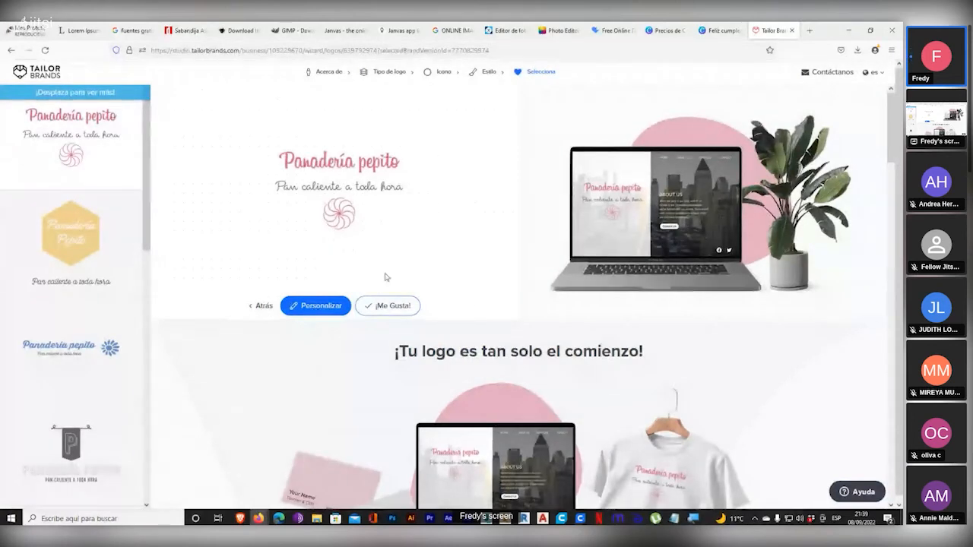
pyautogui.scroll(-3, 392, 280)
pyautogui.scroll(3, 362, 282)
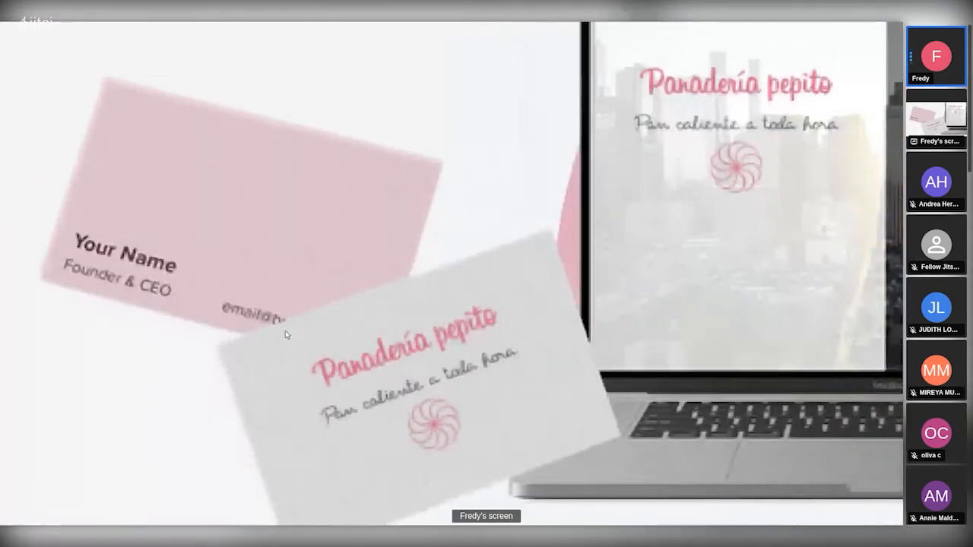
pyautogui.scroll(-5, 317, 334)
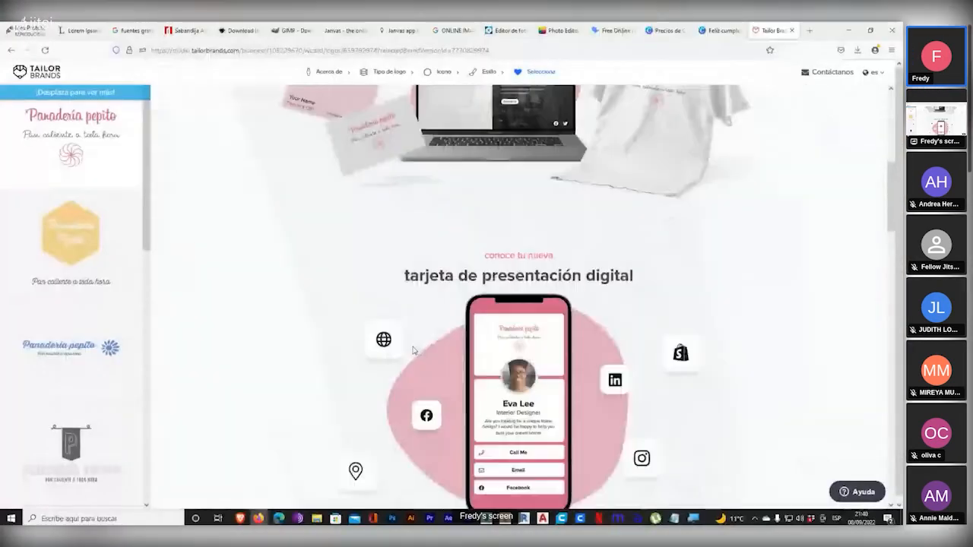
pyautogui.scroll(6, 283, 276)
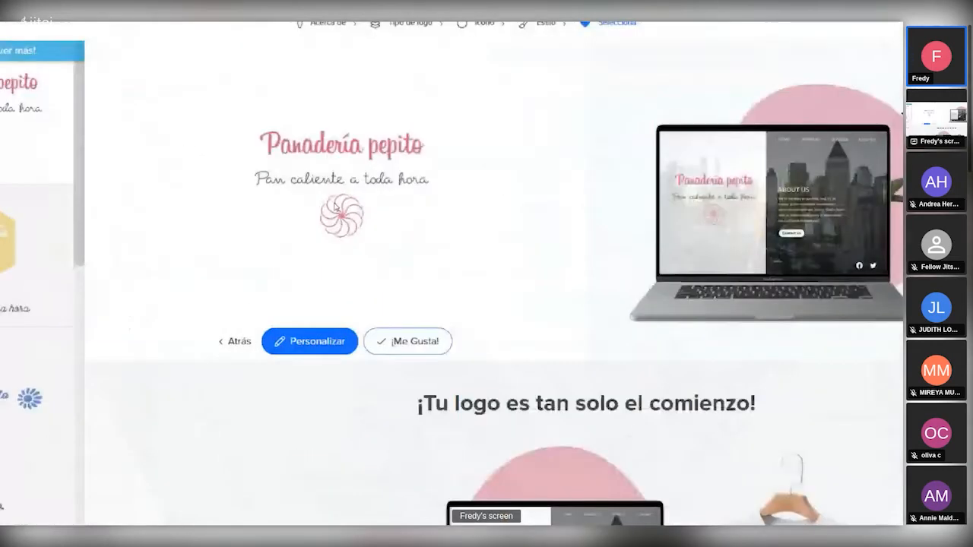
pyautogui.scroll(3, 335, 207)
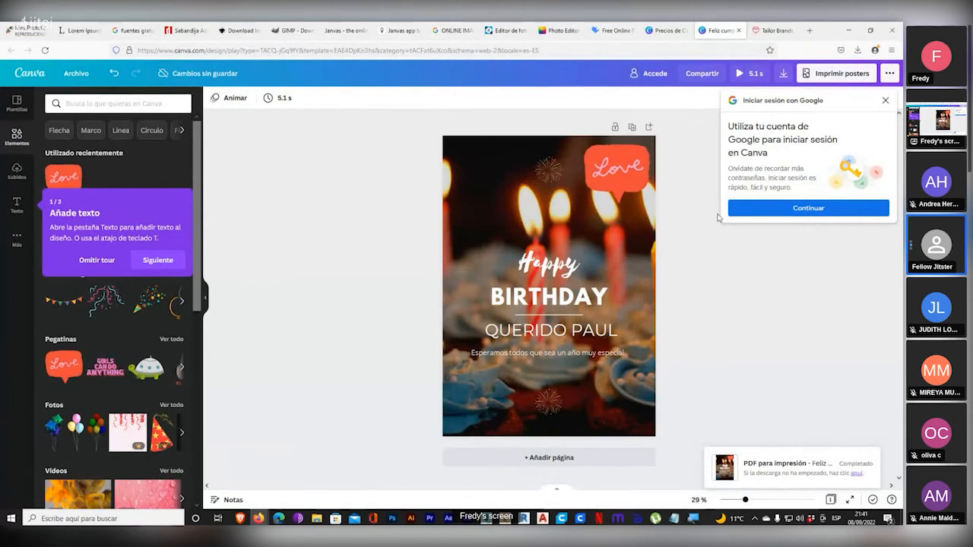
# - Return to Tailor Brands, preview the stacked blue-text and red diamond P logos, and select the slanted blue Panadería Pepito logo
pyautogui.click(774, 31)
pyautogui.scroll(-3, 88, 359)
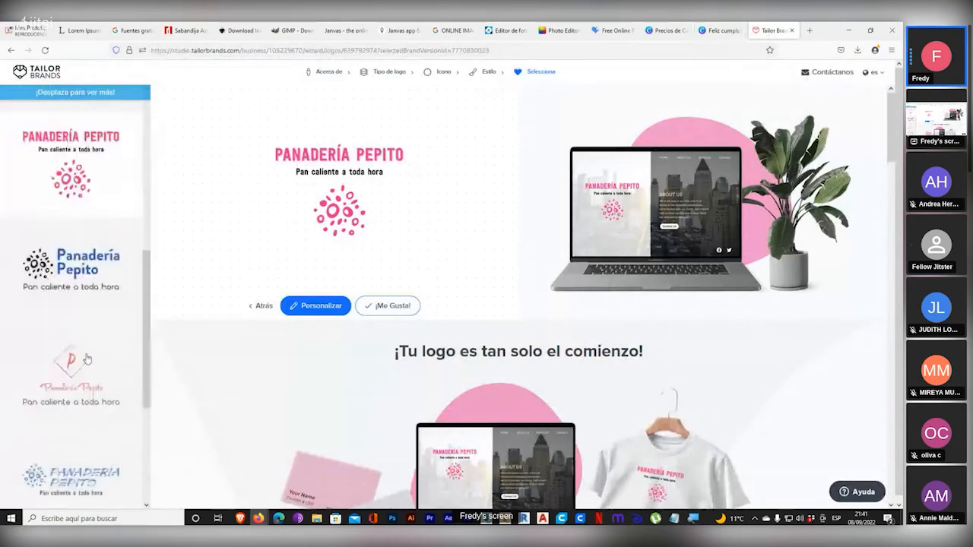
pyautogui.click(76, 272)
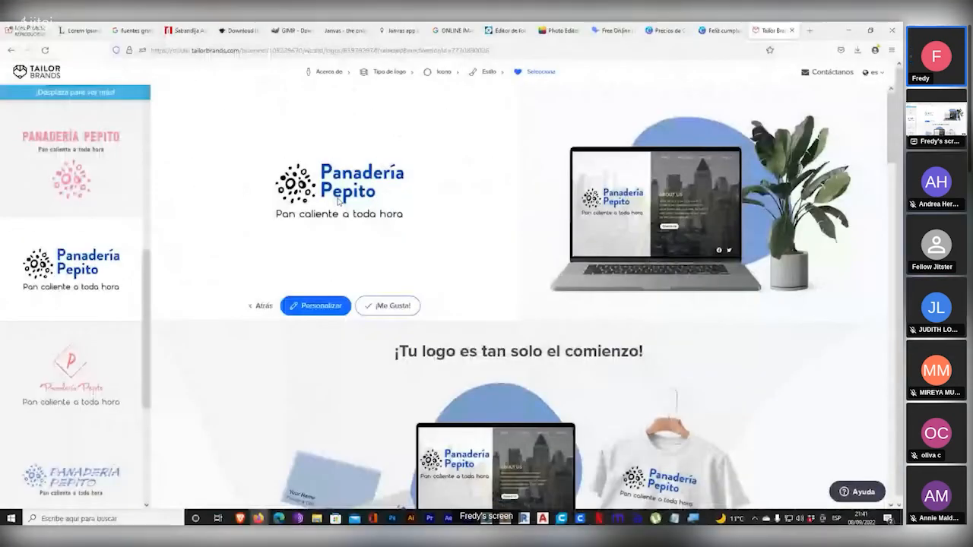
pyautogui.click(71, 373)
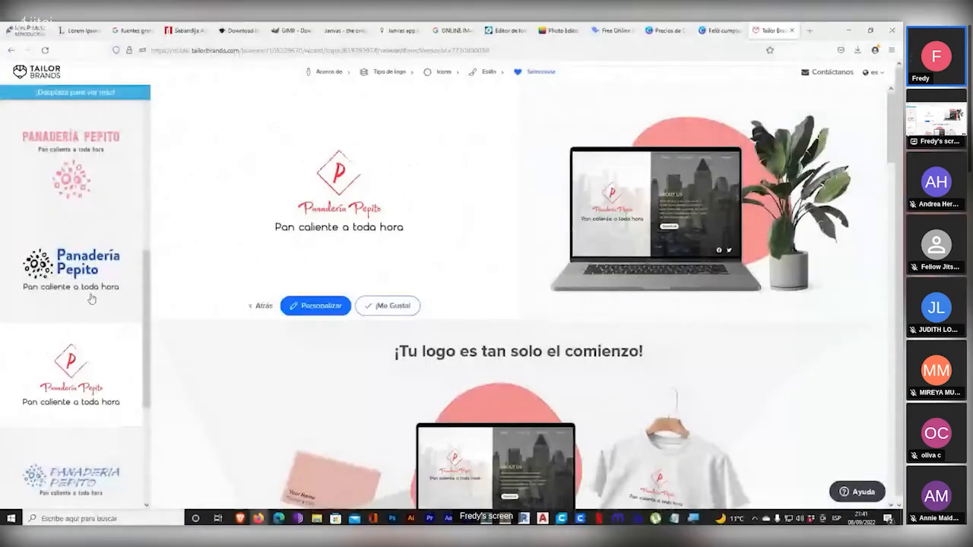
pyautogui.scroll(-1, 90, 299)
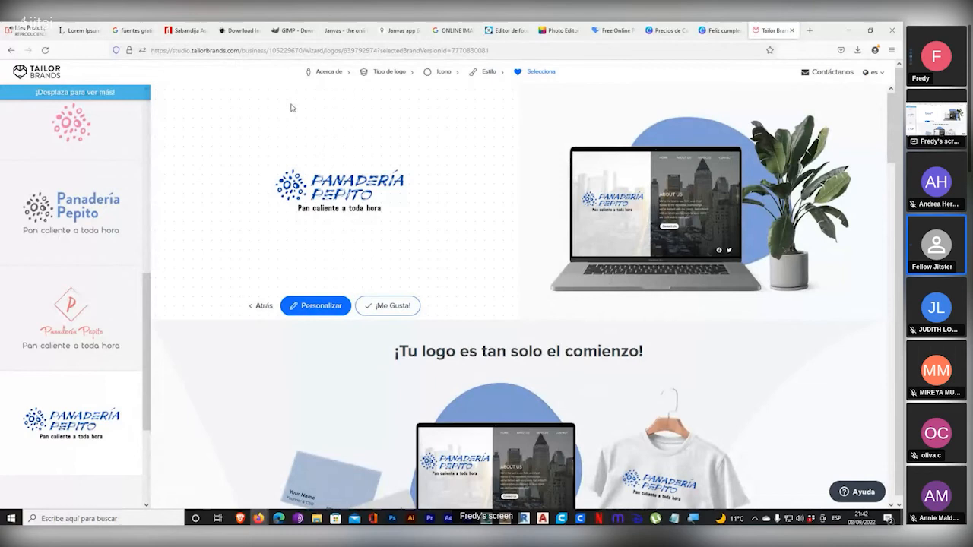
# - Magnify the slanted blue logo, switch to Photoshop, and paste its screen capture into a new 1920 x 1080 px document from the Portapapeles preset
pyautogui.press('super+plus')
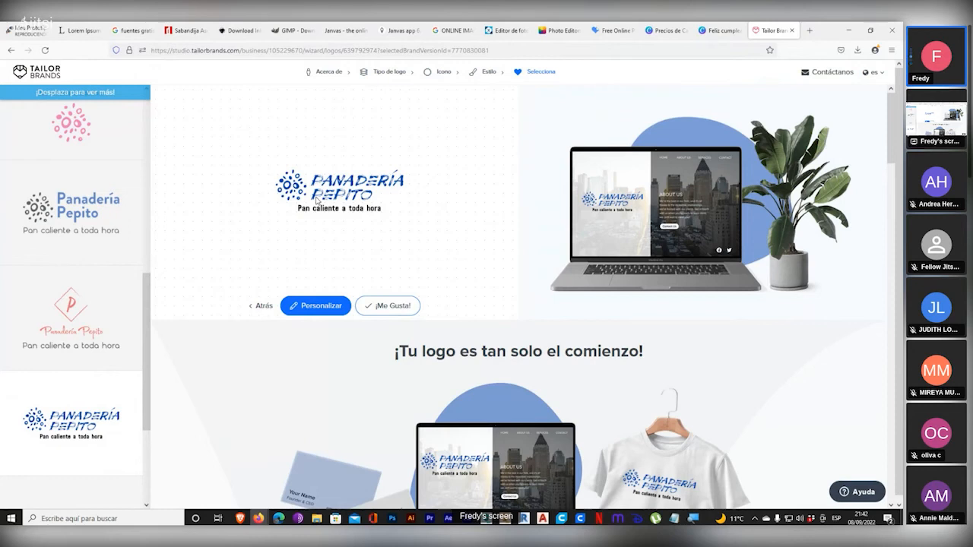
pyautogui.press('super+plus')
pyautogui.press('super+plus')
pyautogui.press('super+plus')
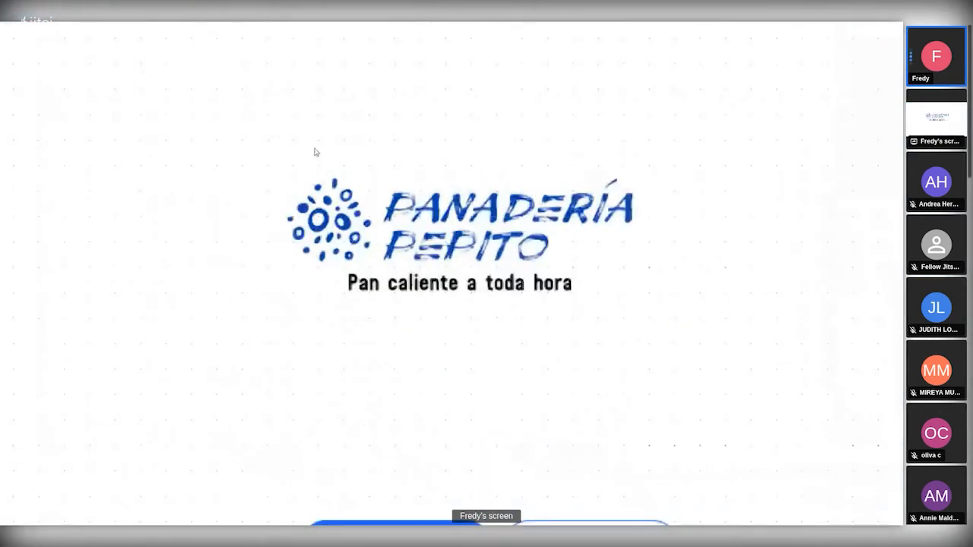
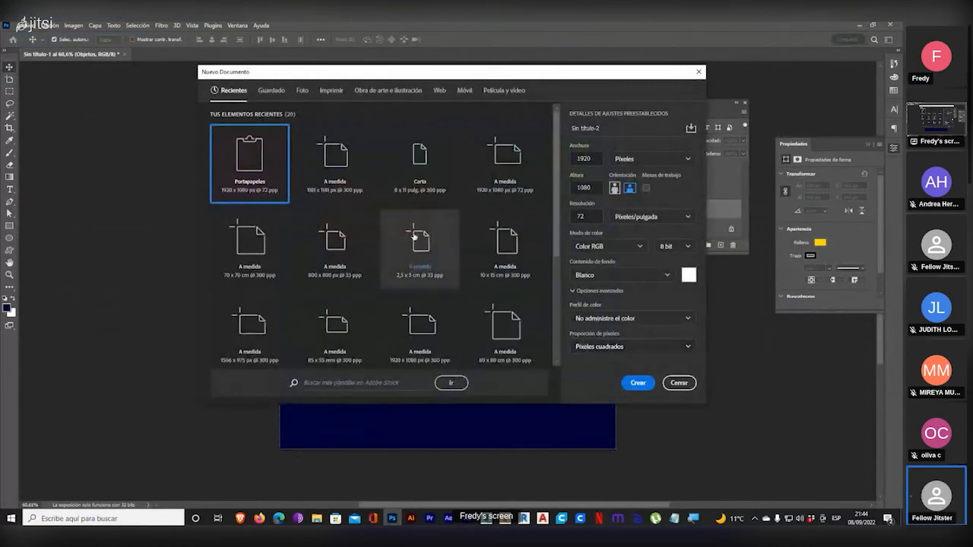
pyautogui.doubleClick(261, 177)
pyautogui.hotkey('ctrl', 'v')
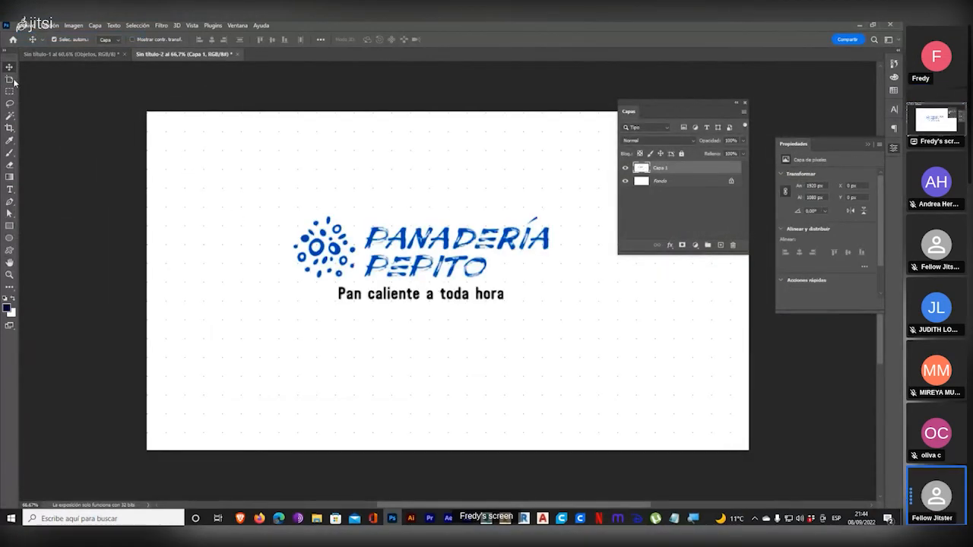
pyautogui.click(9, 288)
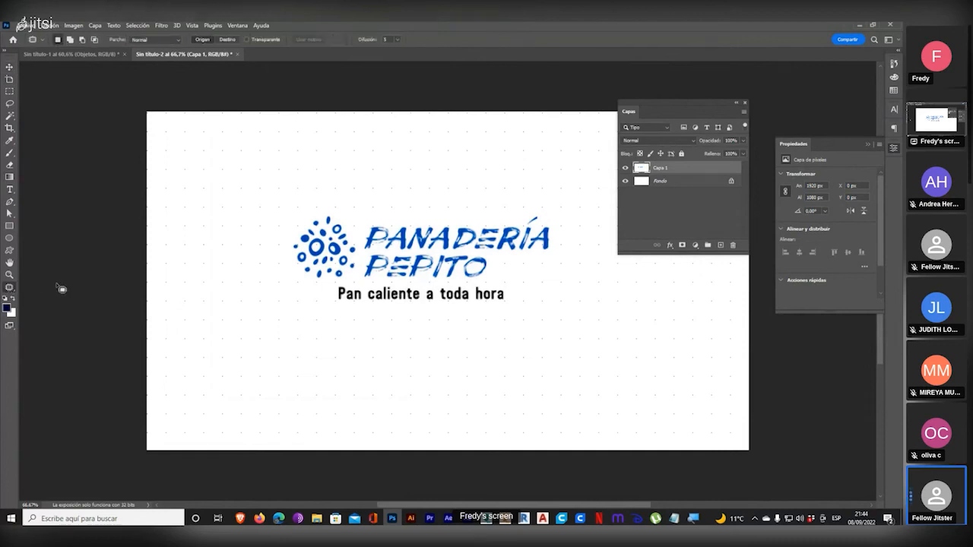
pyautogui.rightClick(10, 294)
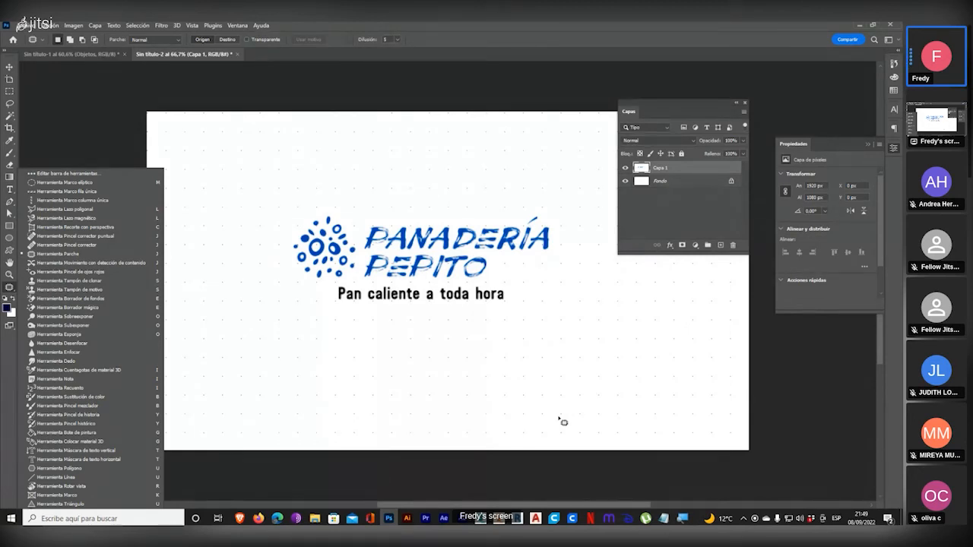
pyautogui.moveTo(664, 518)
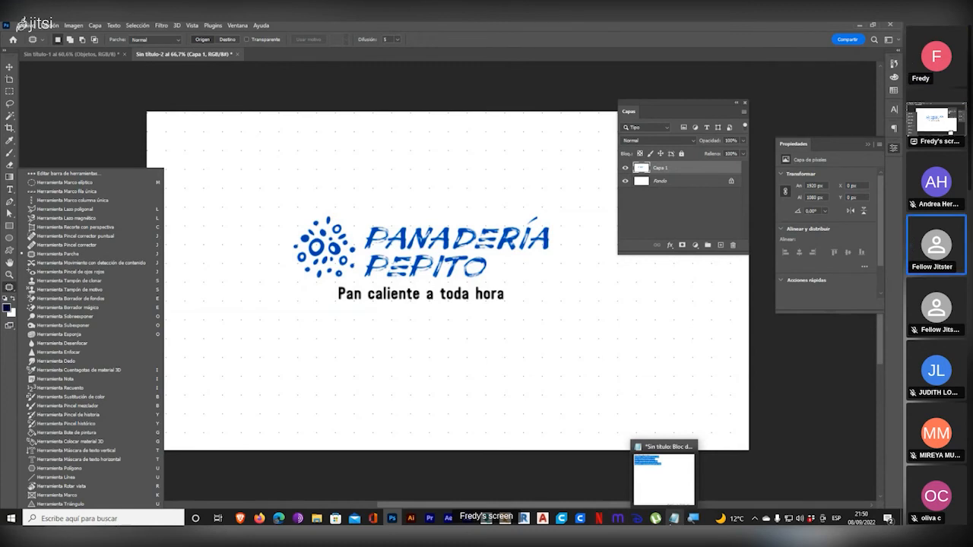
pyautogui.click(447, 76)
# - Crop the canvas tightly around the logo and its slogan to about 870 x 333 px, and flatten the image
pyautogui.click(9, 128)
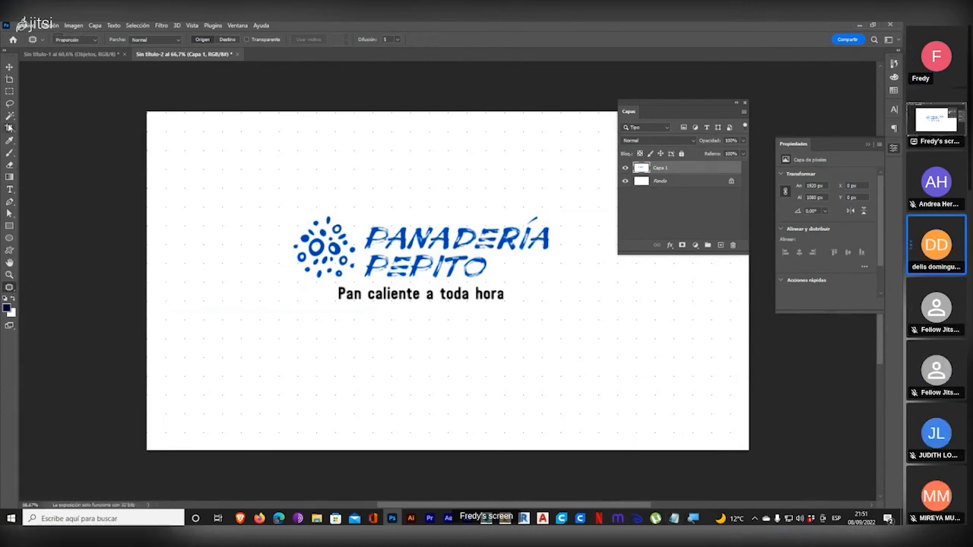
pyautogui.moveTo(447, 112); pyautogui.dragTo(446, 159)
pyautogui.moveTo(147, 278); pyautogui.dragTo(218, 271)
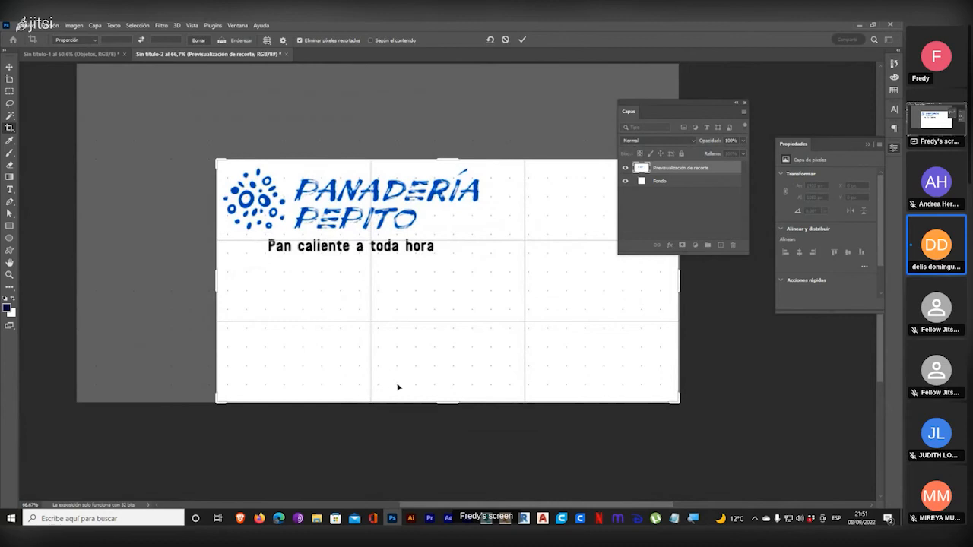
pyautogui.moveTo(446, 401); pyautogui.dragTo(455, 334)
pyautogui.moveTo(677, 283); pyautogui.dragTo(584, 279)
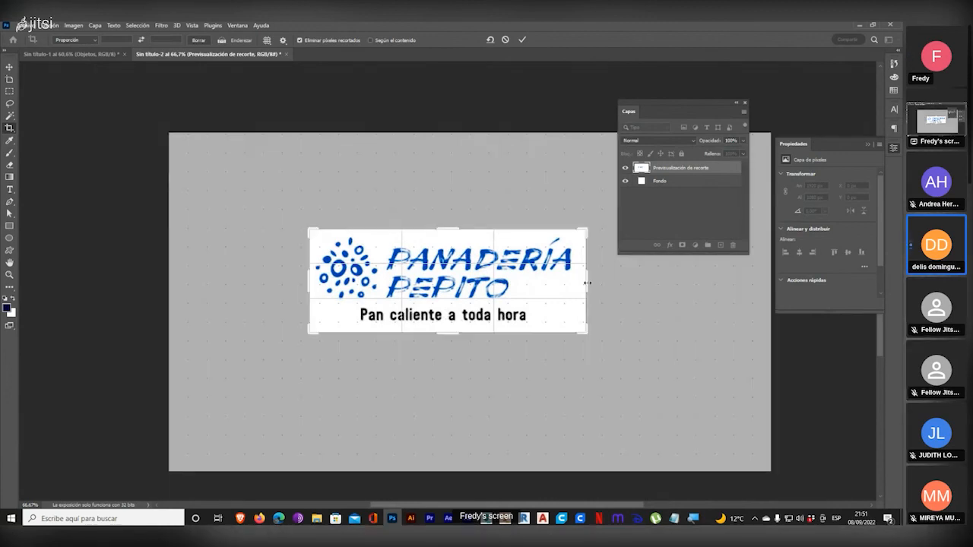
pyautogui.moveTo(585, 286); pyautogui.dragTo(585, 282)
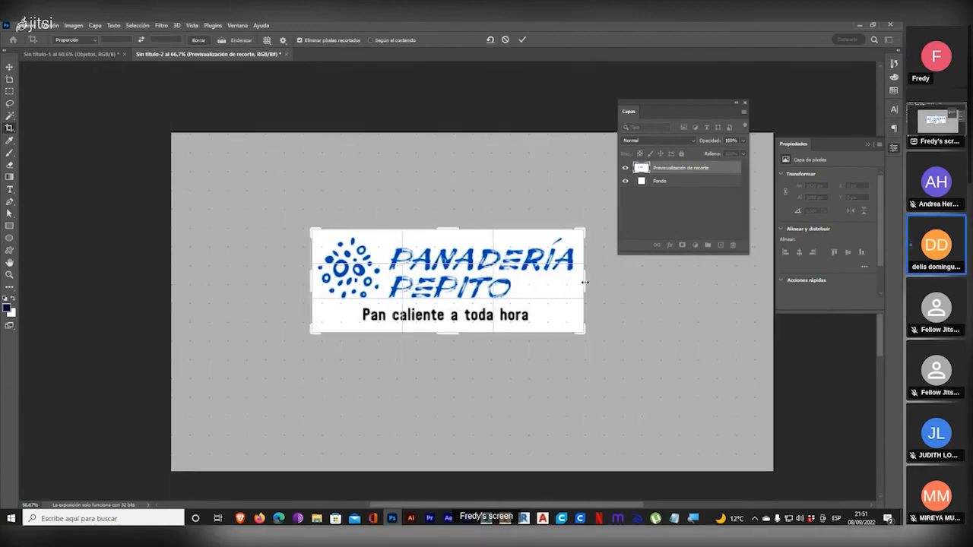
pyautogui.press('Return')
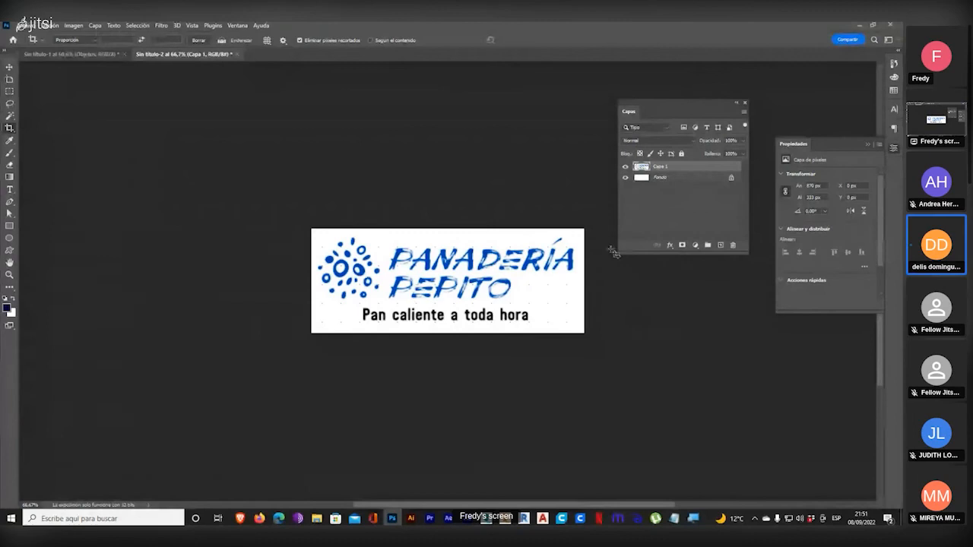
pyautogui.click(95, 25)
pyautogui.click(137, 394)
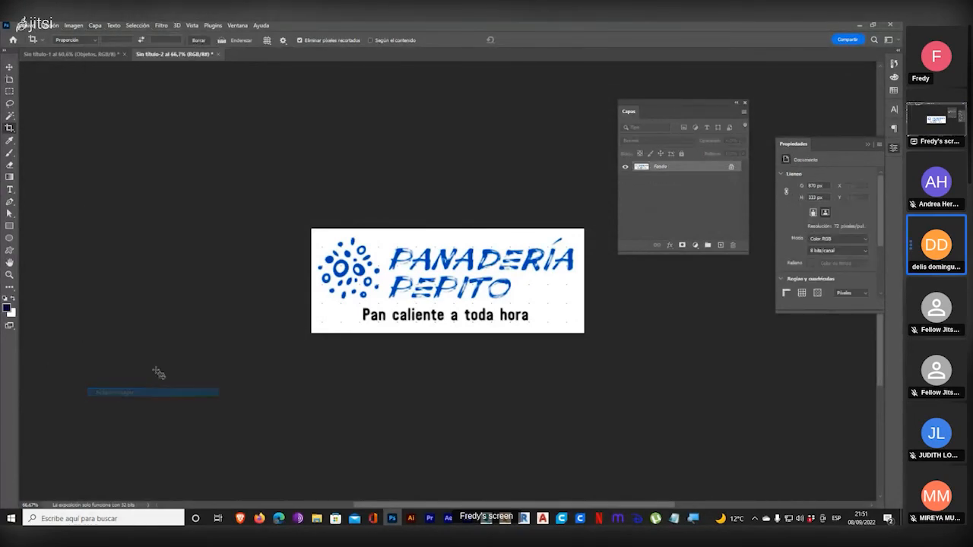
# - Start saving the image on the computer and choose the 2022 folder on the TRABAJO (F:) drive
pyautogui.click(17, 25)
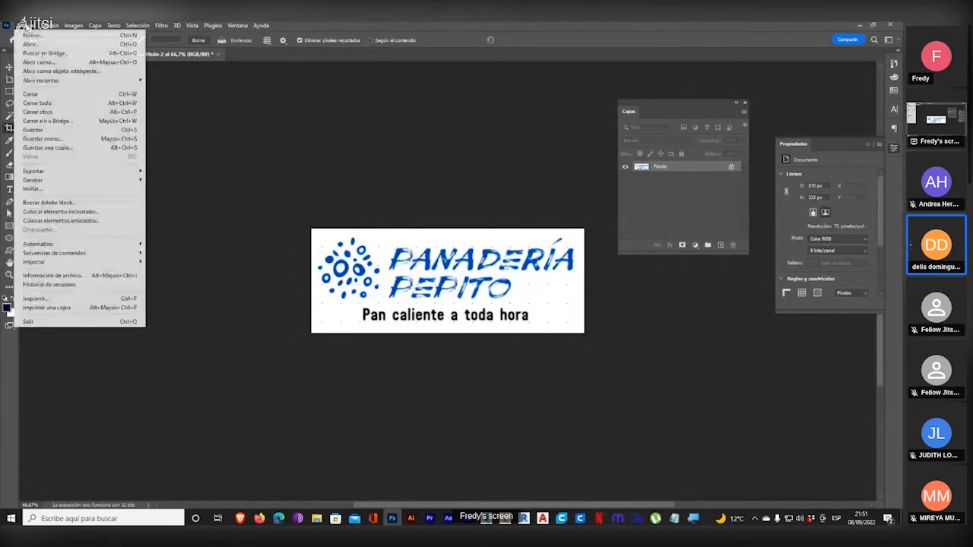
pyautogui.click(42, 138)
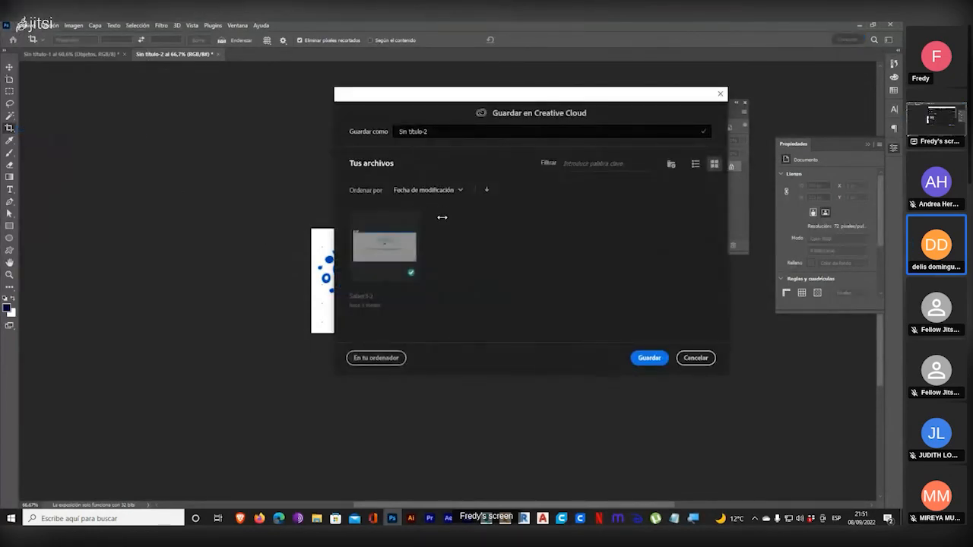
pyautogui.click(376, 358)
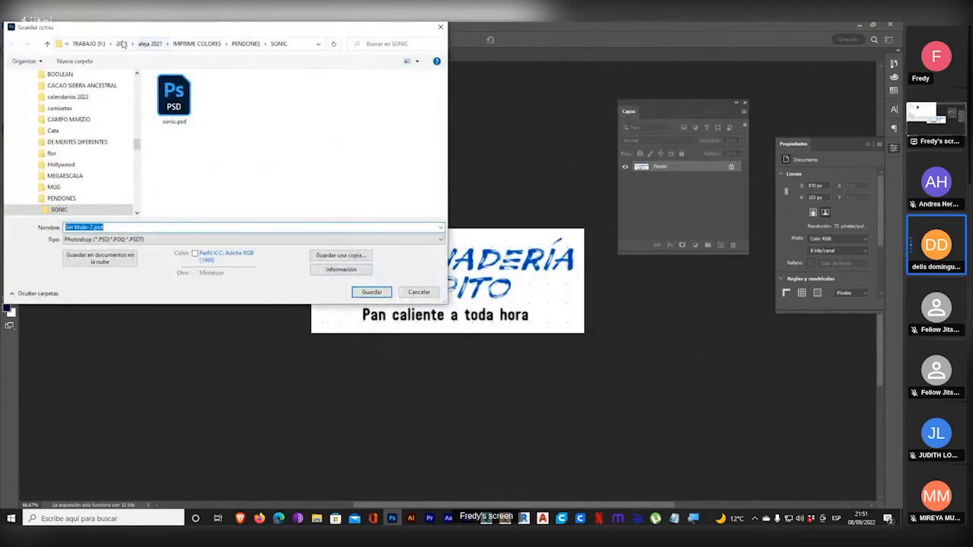
pyautogui.click(111, 44)
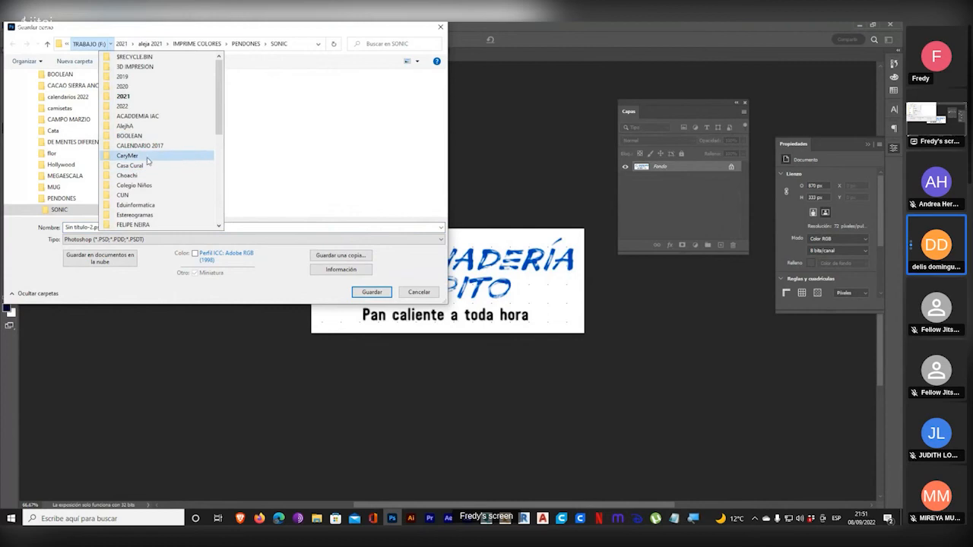
pyautogui.click(140, 106)
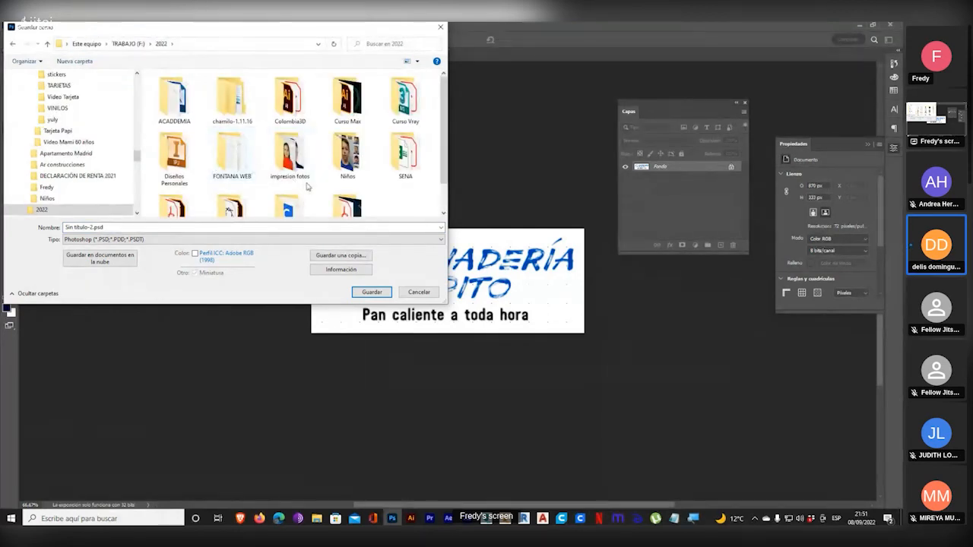
# - Name the file borrar, set its format to JPEG, and save it at maximum quality 12
pyautogui.click(177, 227)
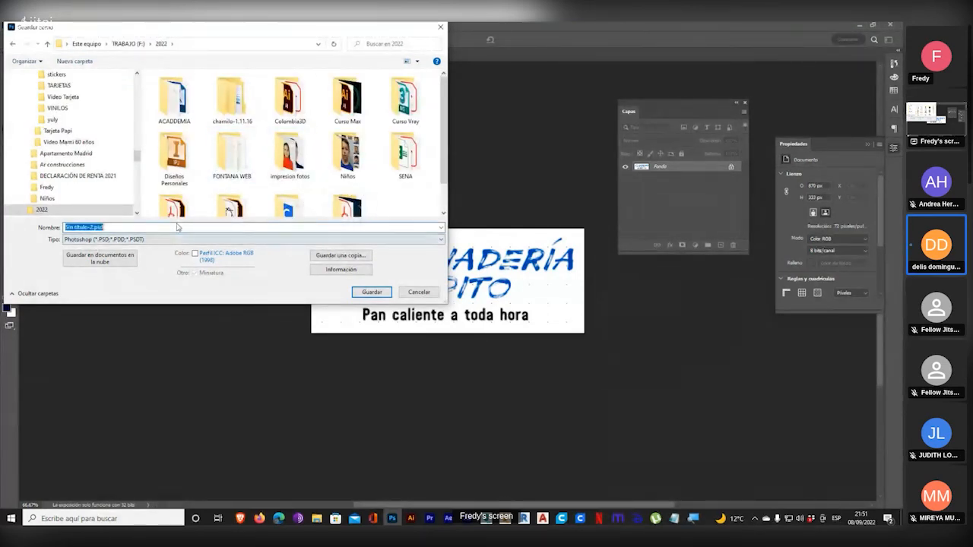
pyautogui.write('bom')
pyautogui.write('ar')
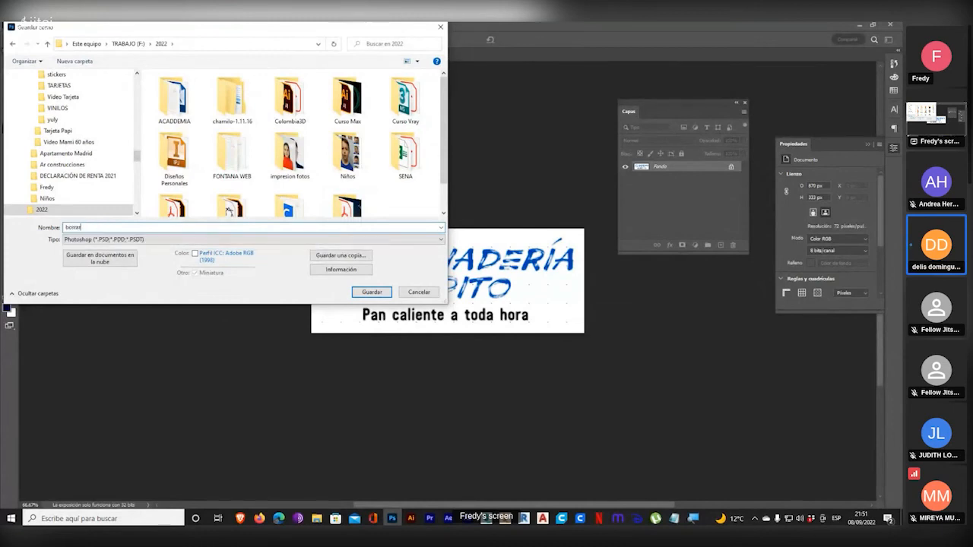
pyautogui.click(145, 239)
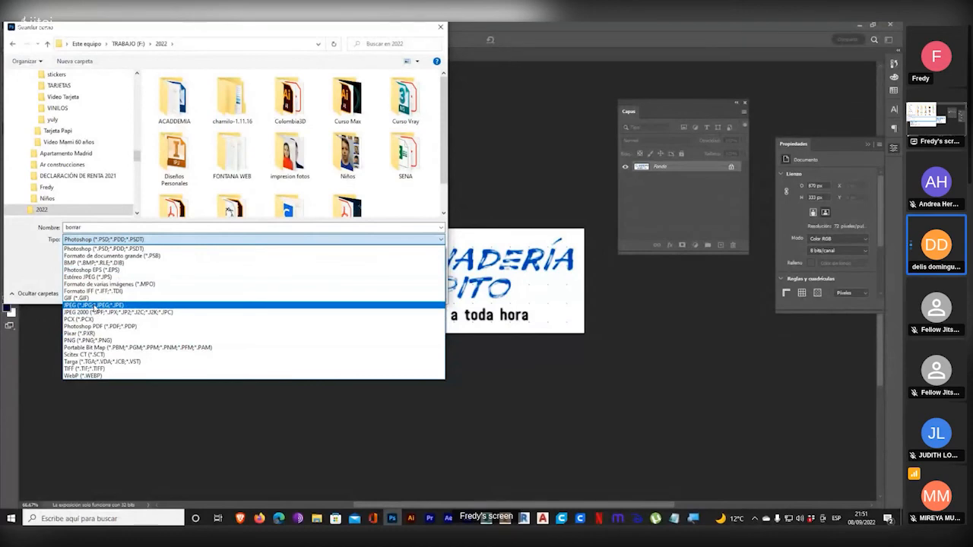
pyautogui.click(92, 306)
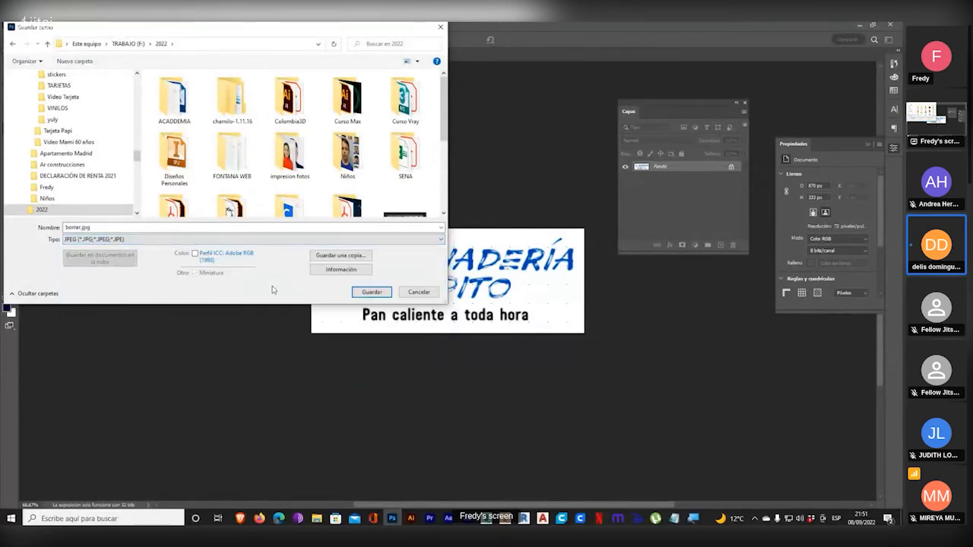
pyautogui.click(372, 293)
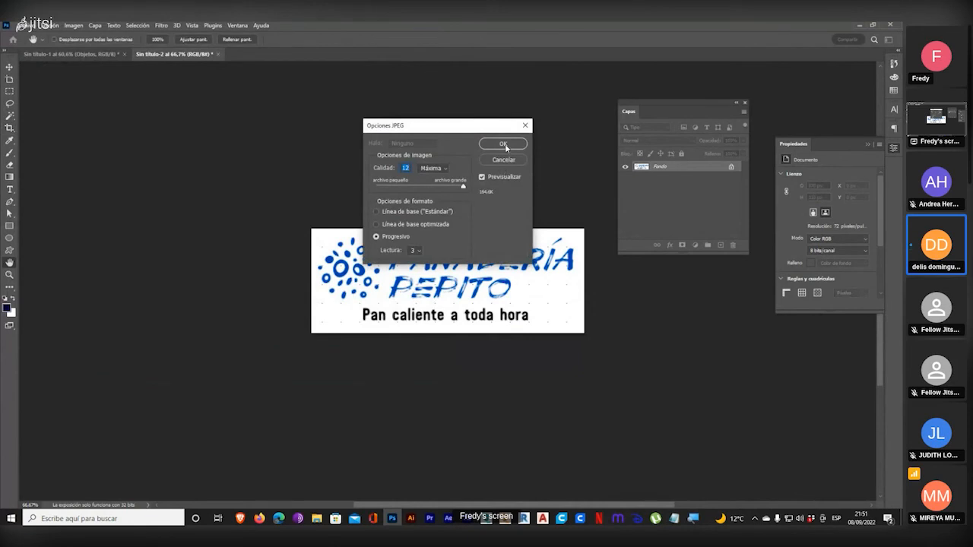
pyautogui.click(503, 144)
# - Switch from Photoshop to the Jitsi meeting in Firefox and mute the participant whose microphone is open
pyautogui.press('c')
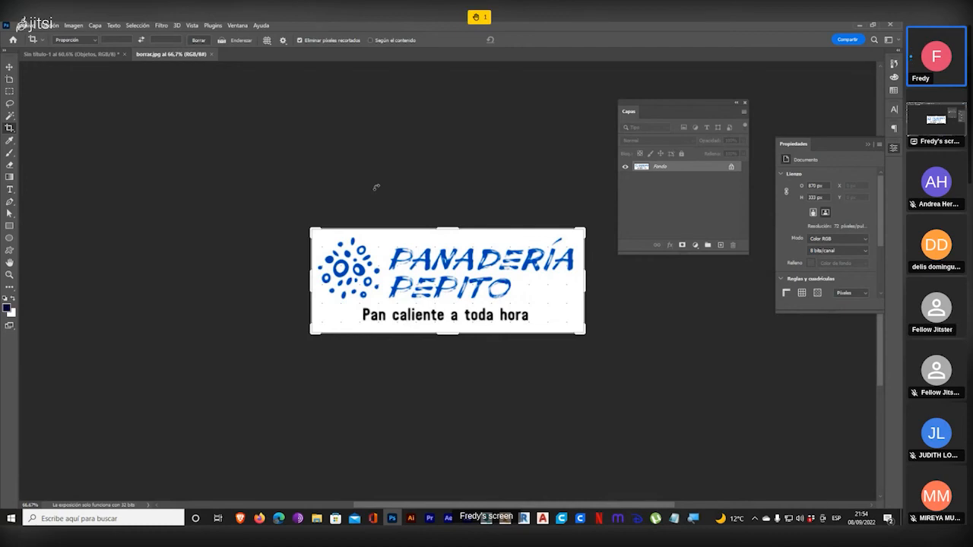
pyautogui.moveTo(239, 519)
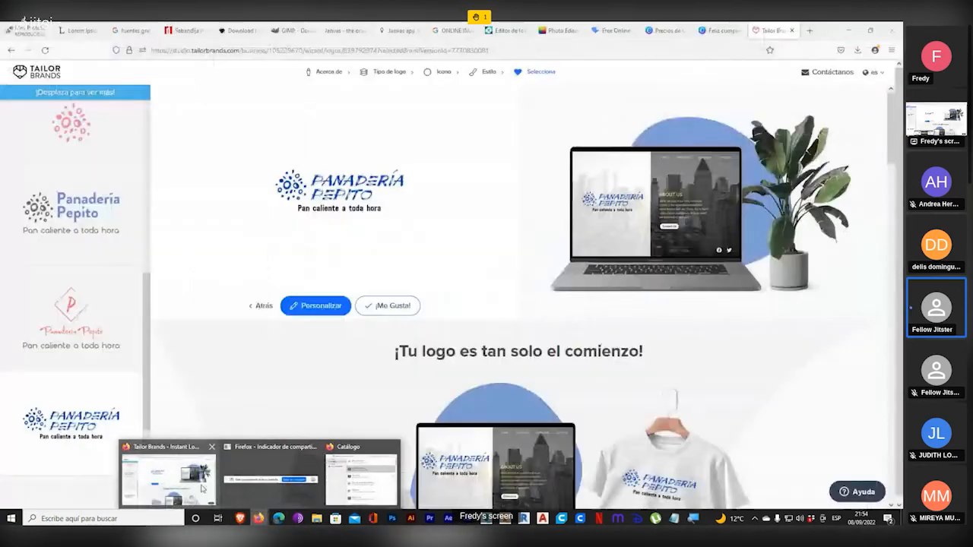
pyautogui.click(174, 479)
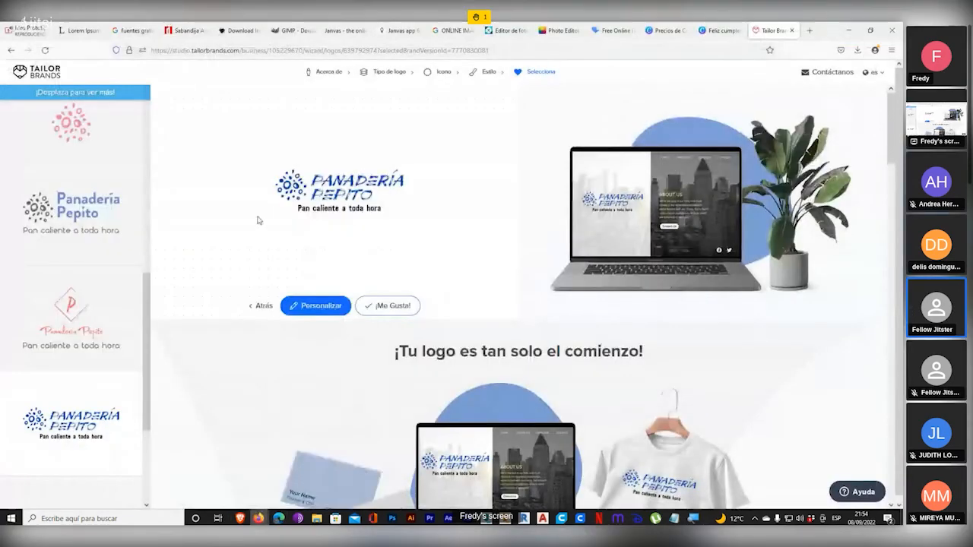
pyautogui.click(32, 31)
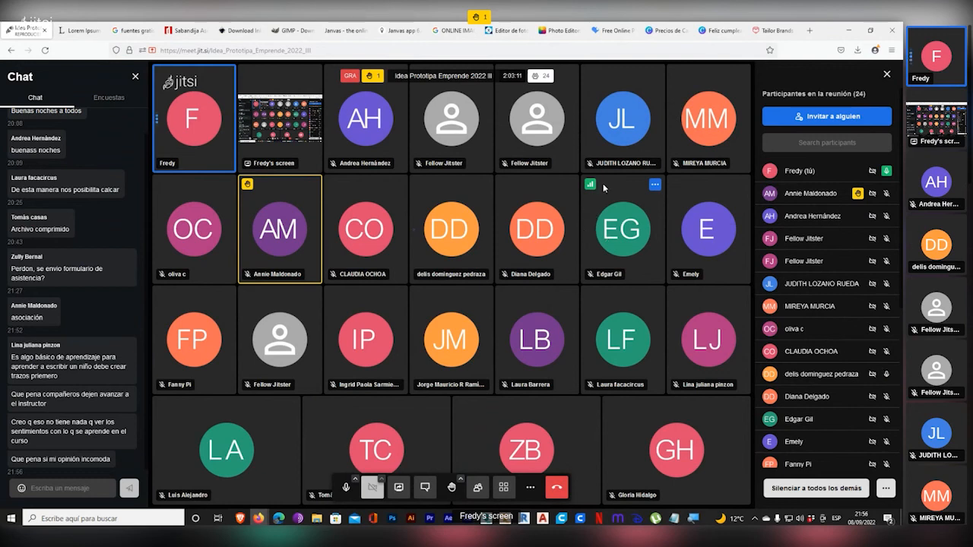
pyautogui.moveTo(484, 193)
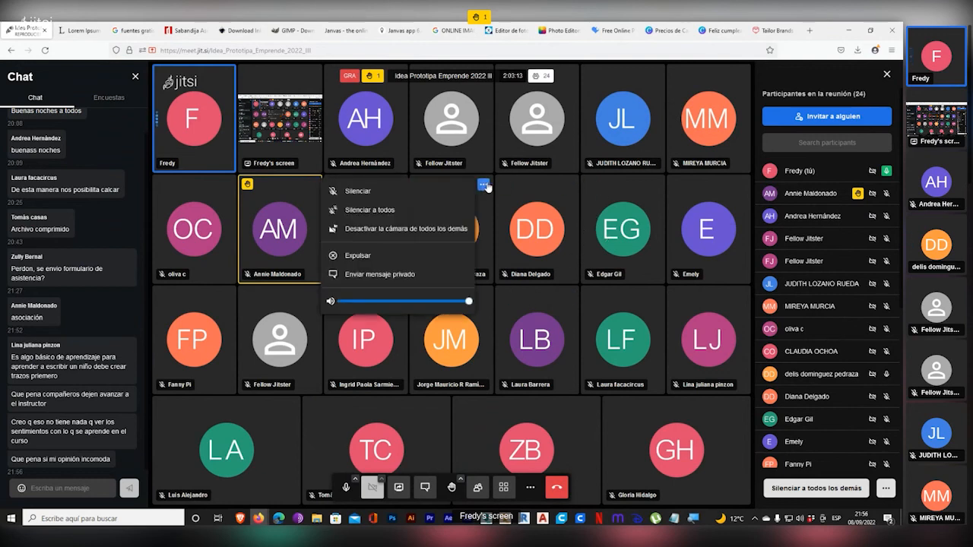
pyautogui.click(384, 194)
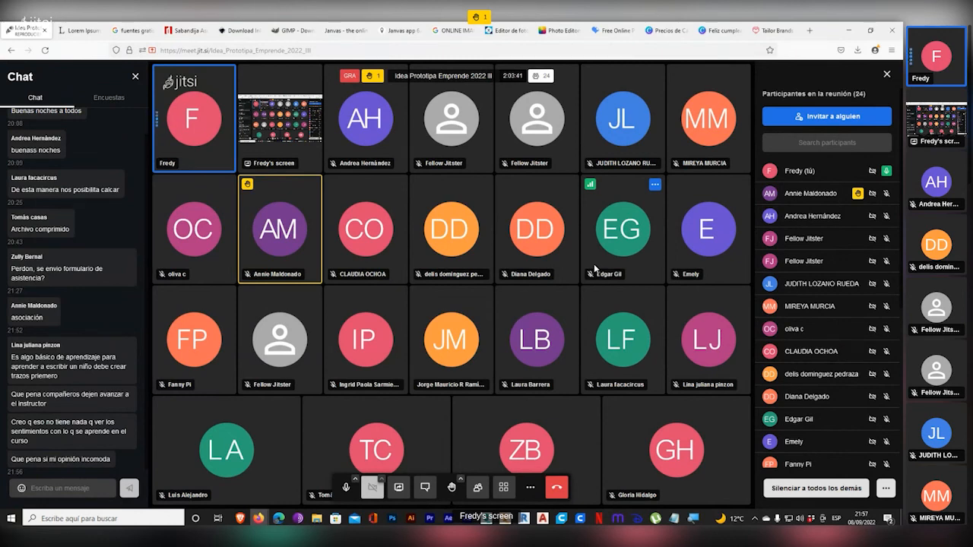
# - Revisit the Tailor Brands logo page and the meeting chat, and open a new blank browser tab
pyautogui.click(766, 34)
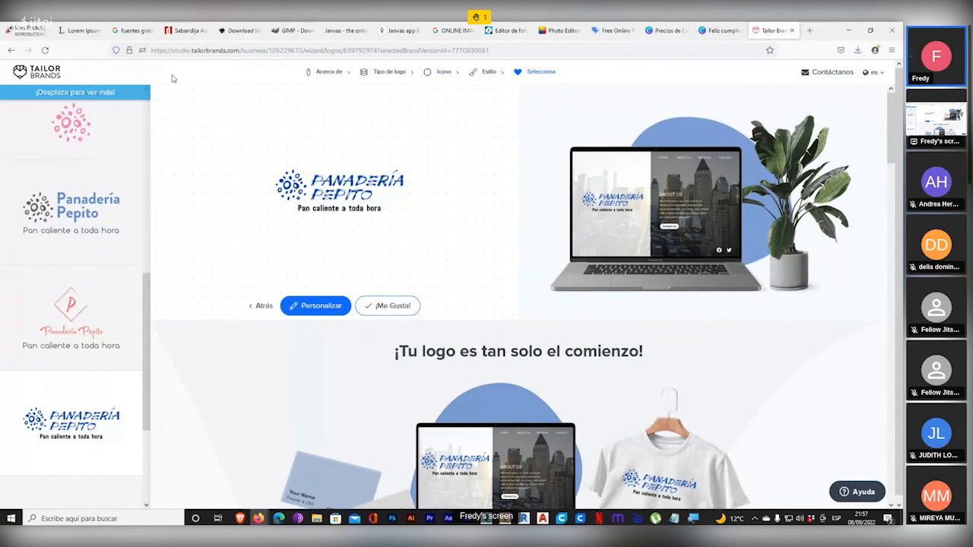
pyautogui.click(20, 29)
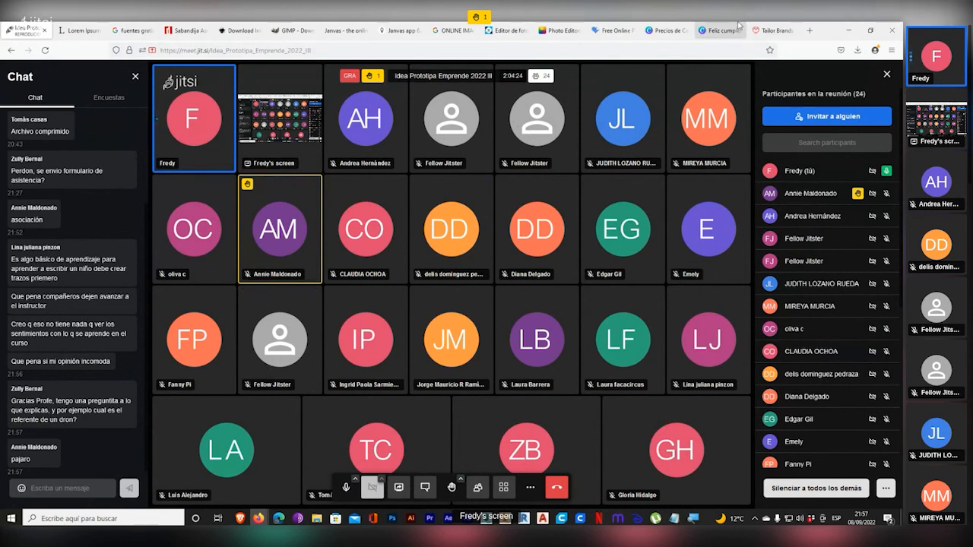
pyautogui.click(812, 32)
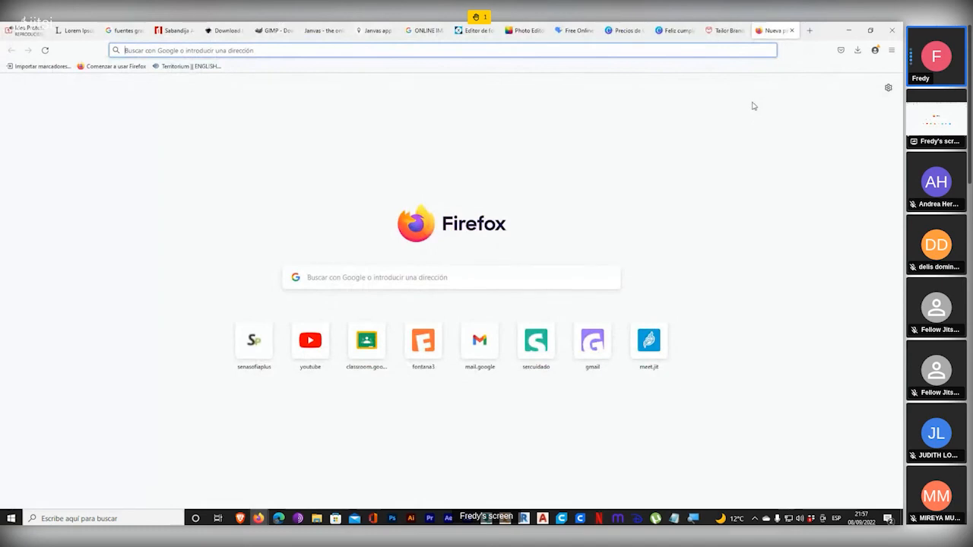
# - Review the open Canva pricing page, the Canva birthday poster and the Tailor Brands logo page
pyautogui.click(726, 30)
pyautogui.click(772, 31)
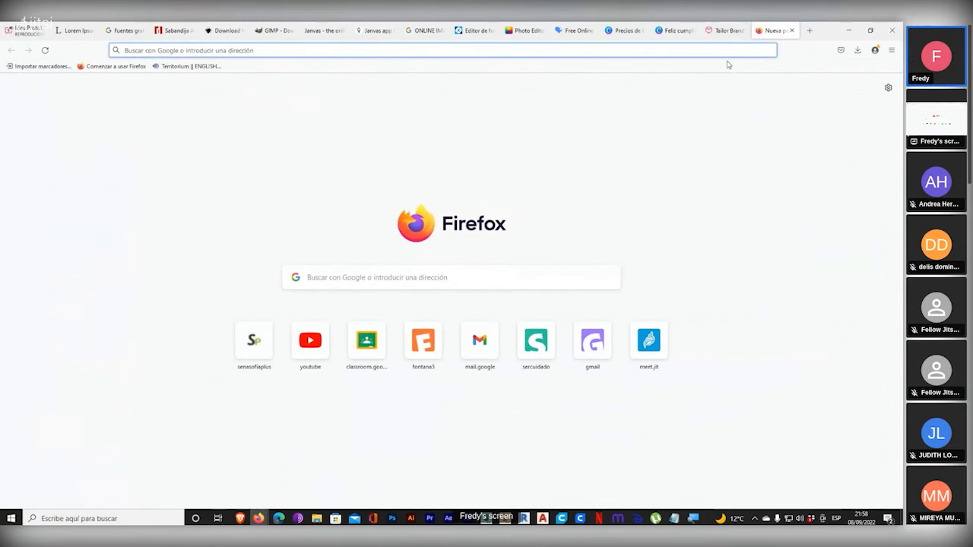
pyautogui.click(732, 31)
pyautogui.click(673, 30)
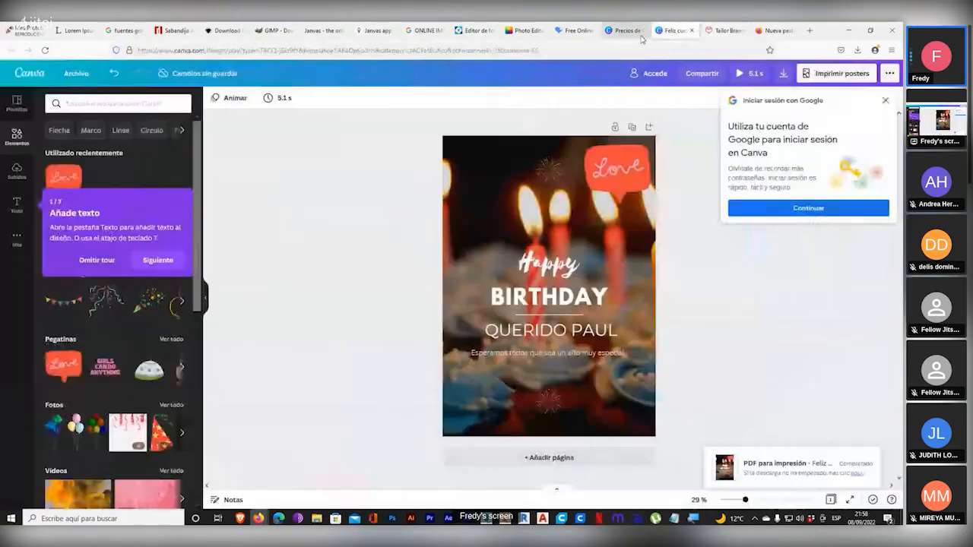
pyautogui.click(625, 32)
pyautogui.click(721, 32)
pyautogui.click(669, 32)
pyautogui.click(617, 31)
pyautogui.click(722, 31)
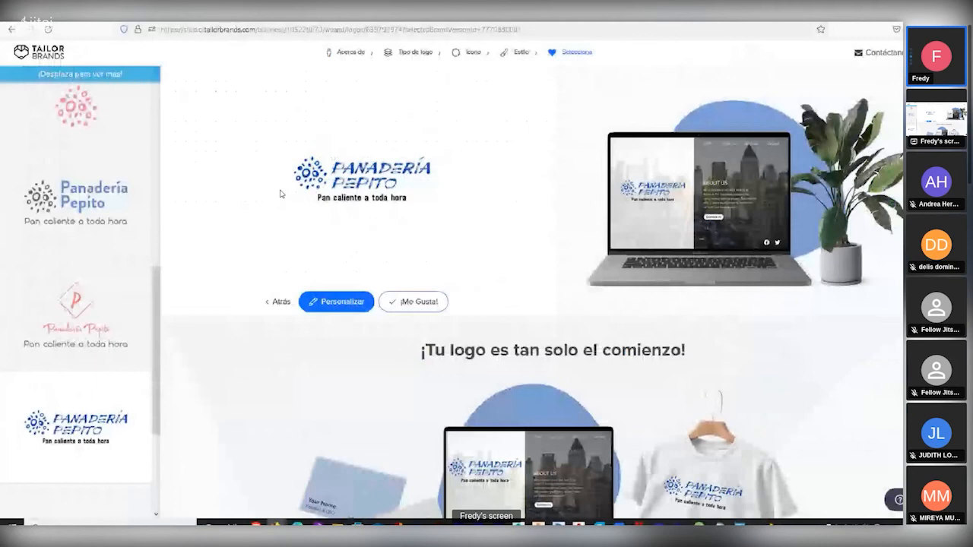
# - Select the yellow hexagonal bakery logo among the Tailor Brands proposals and magnify its preview for inspection
pyautogui.moveTo(158, 325); pyautogui.dragTo(169, 382)
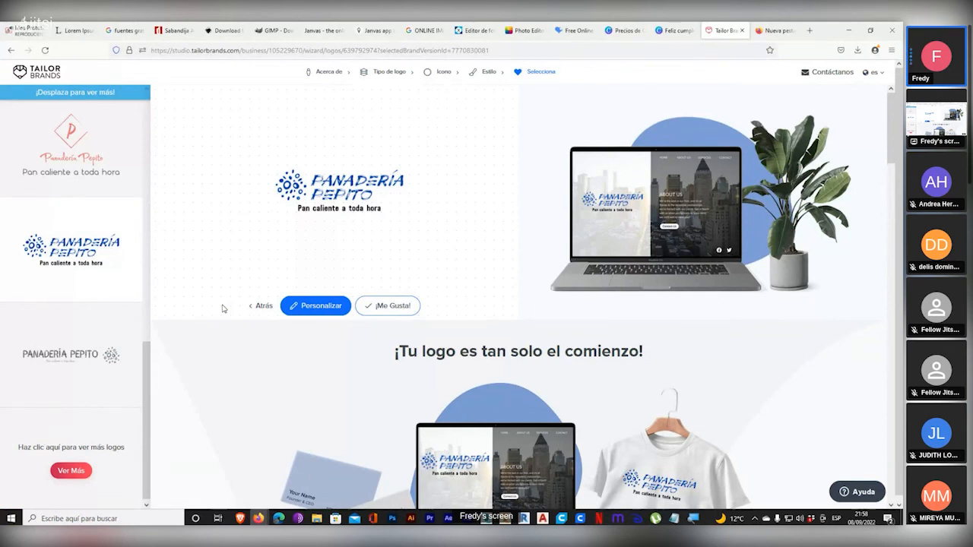
pyautogui.moveTo(147, 362); pyautogui.dragTo(149, 145)
pyautogui.click(82, 162)
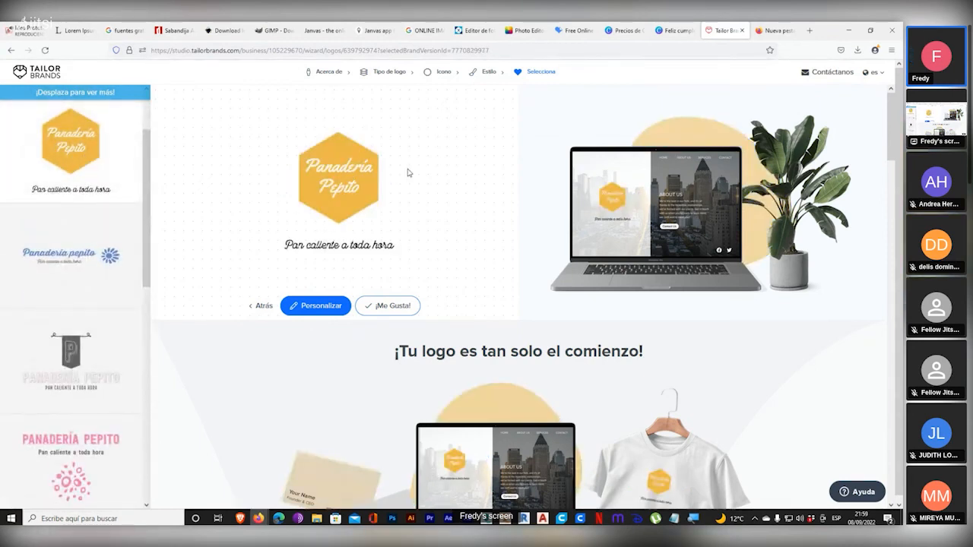
pyautogui.hotkey('ctrl', '1')
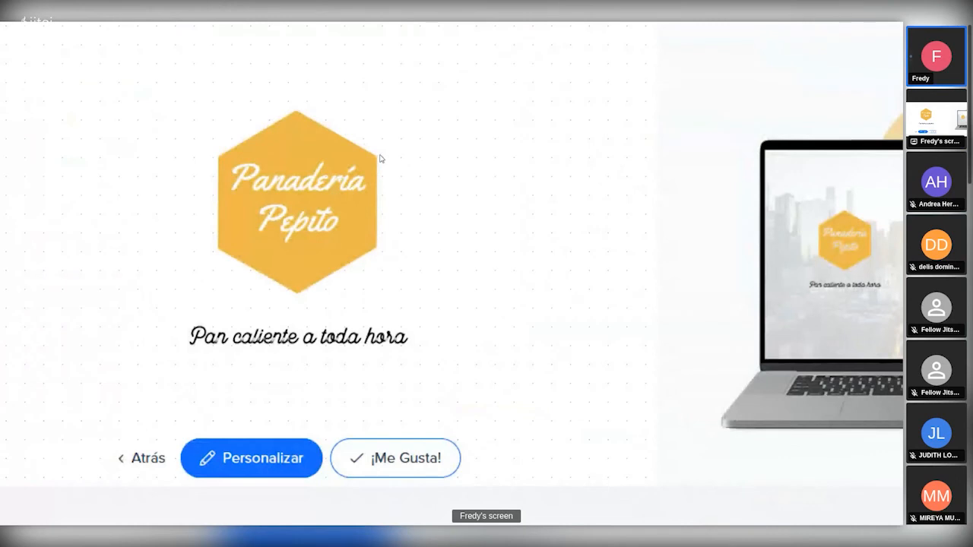
pyautogui.press('Escape')
pyautogui.press('super+plus')
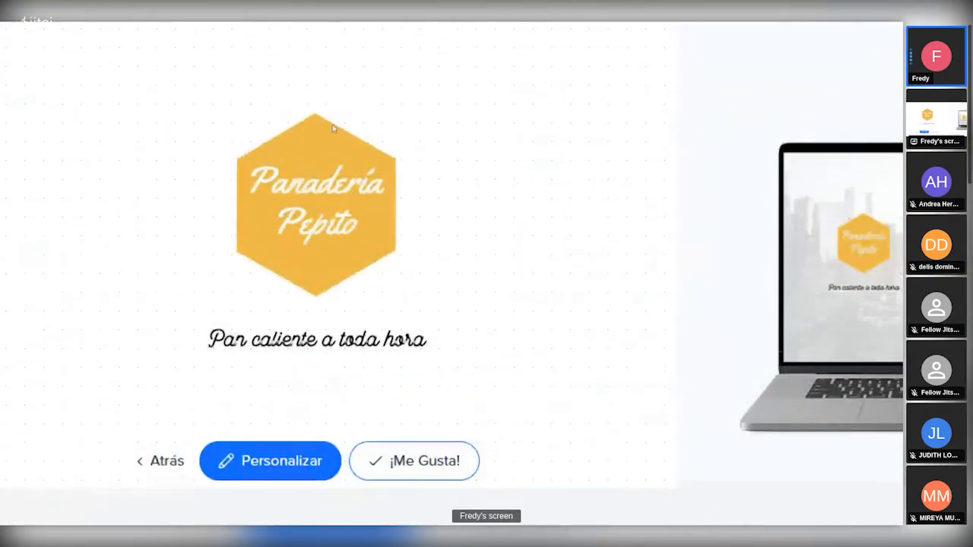
pyautogui.press('super+minus')
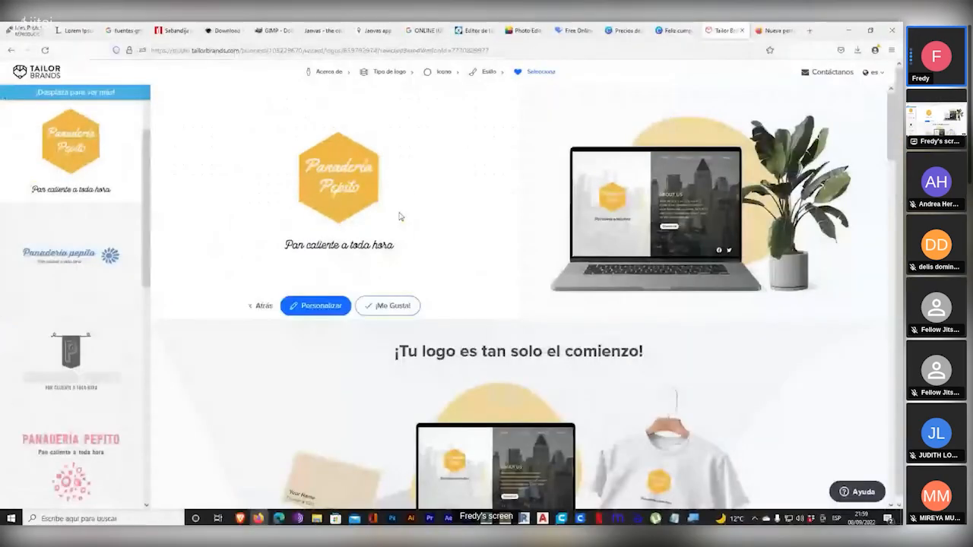
# - Magnify the Happy Birthday poster in Canva to examine its design, and restore the normal screen view
pyautogui.click(669, 30)
pyautogui.press('super+plus')
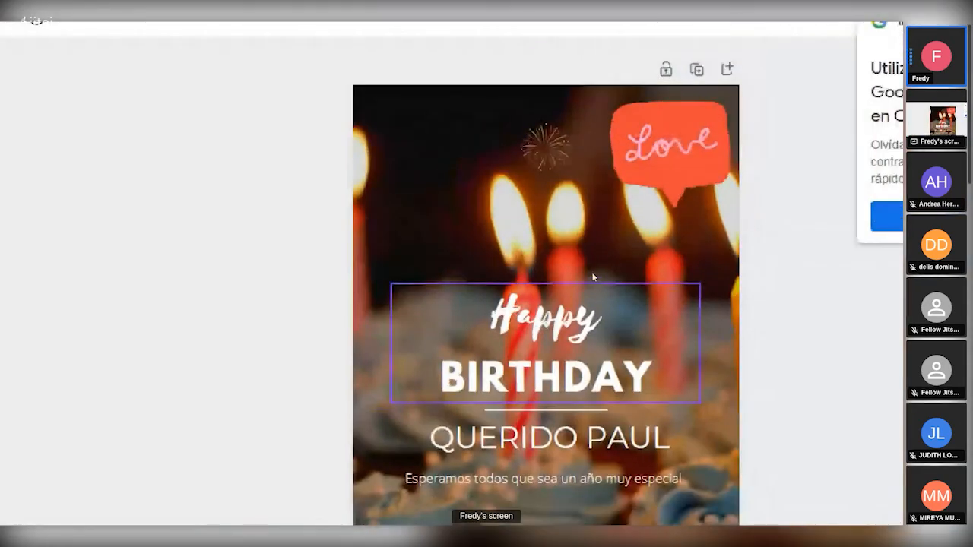
pyautogui.press('super+minus')
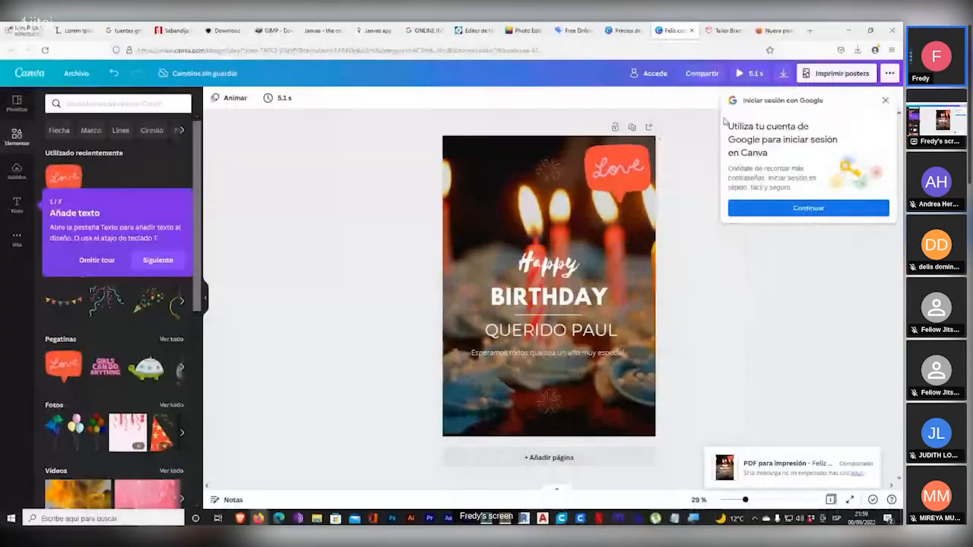
# - Load google.com in the blank browser tab, go to Google Images and start a search by image
pyautogui.click(774, 31)
pyautogui.click(571, 50)
pyautogui.write('google')
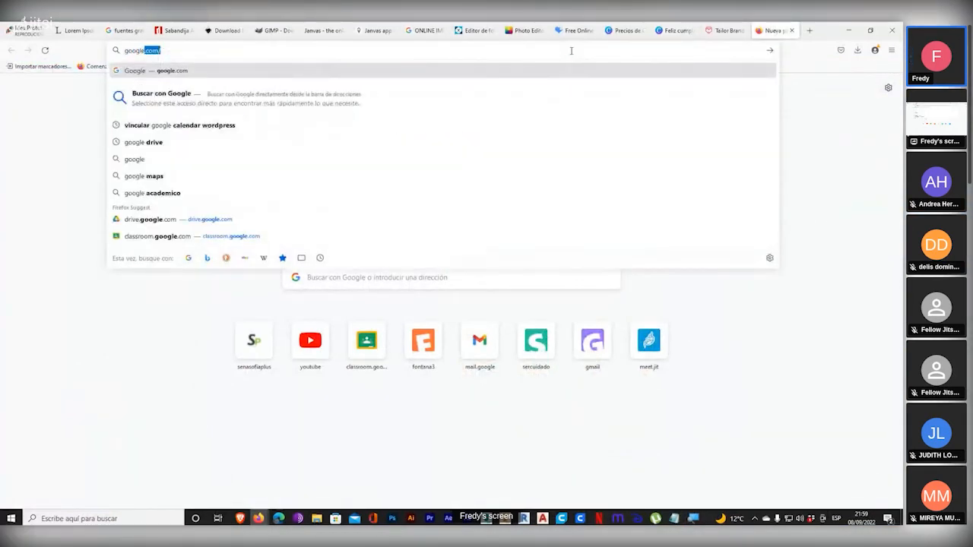
pyautogui.press('Return')
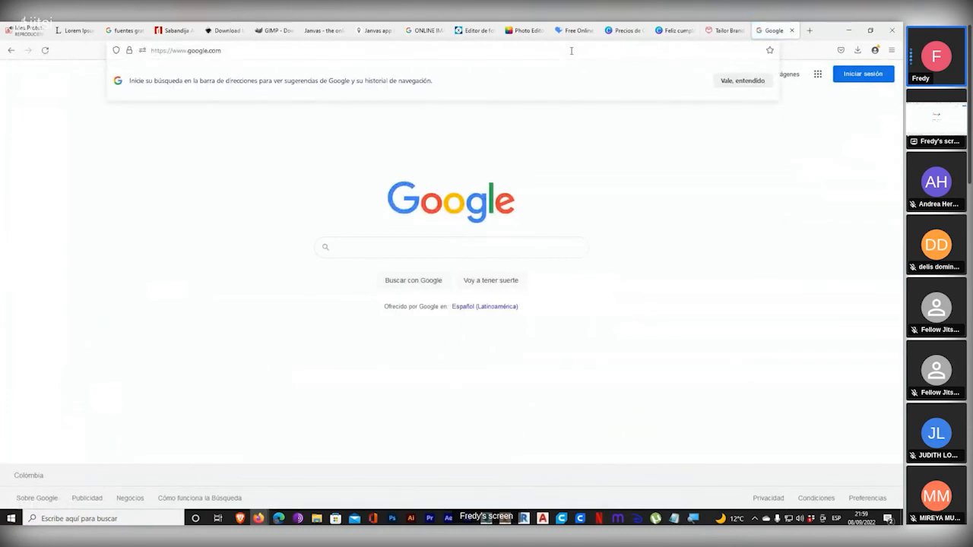
pyautogui.click(660, 185)
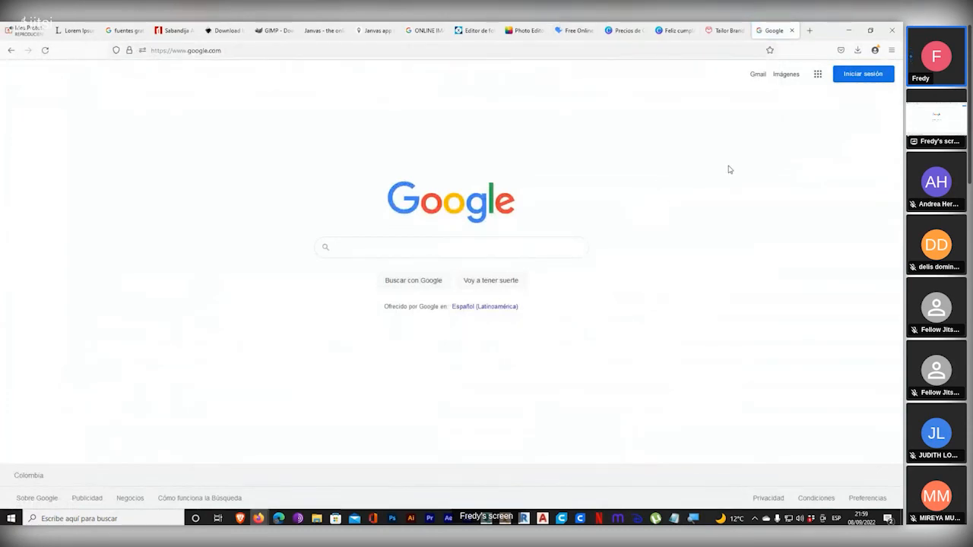
pyautogui.click(785, 76)
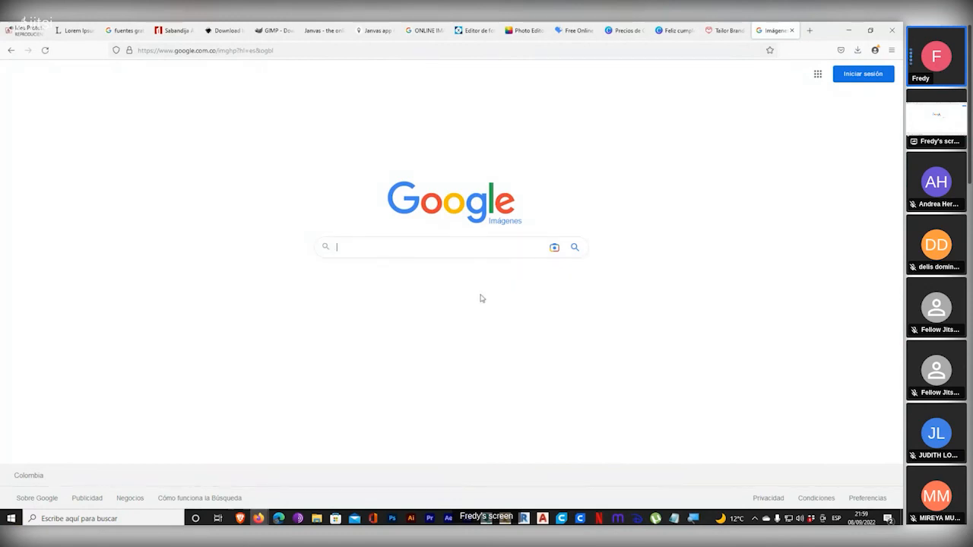
pyautogui.click(553, 248)
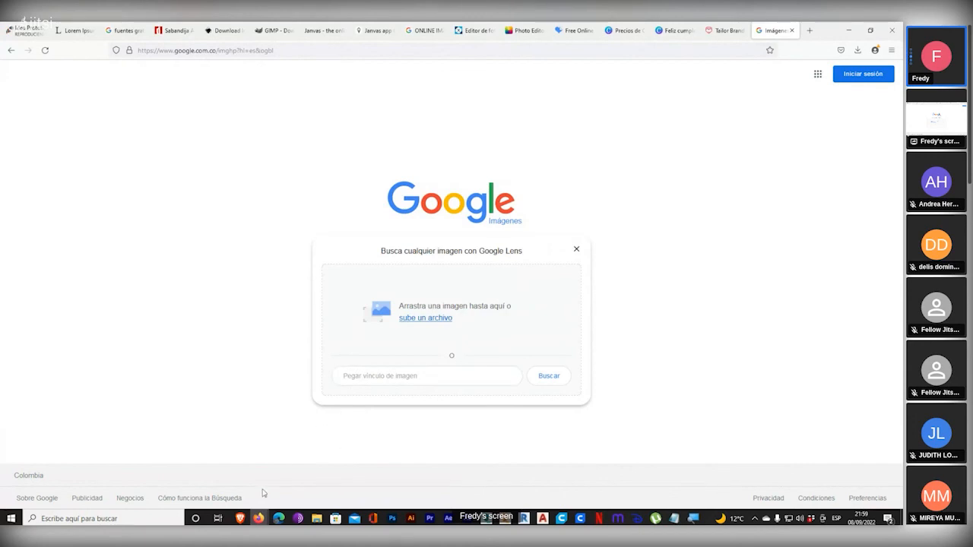
# - Upload borrar.jpg from the 2022 folder on the TRABAJO (F:) drive to the Google Lens image search
pyautogui.moveTo(317, 519)
pyautogui.moveTo(395, 468)
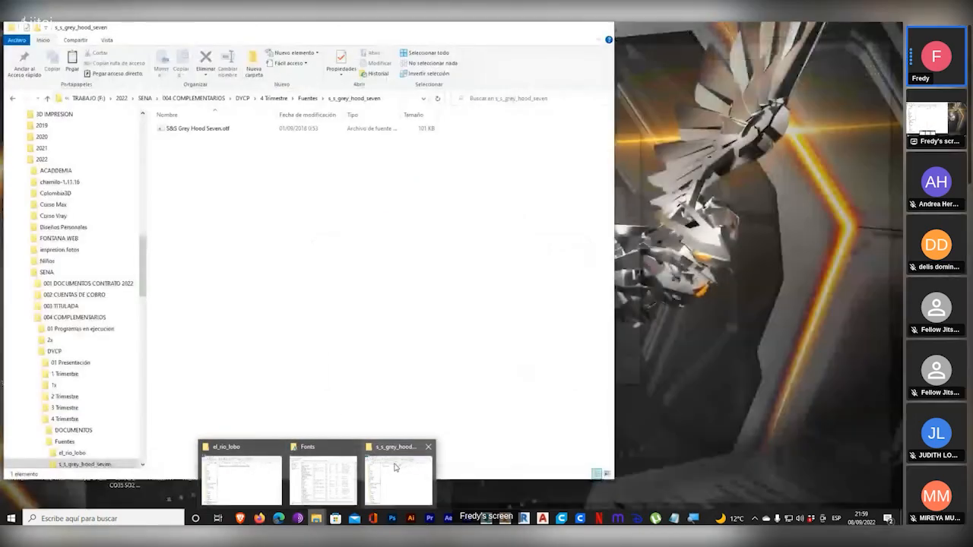
pyautogui.moveTo(298, 474)
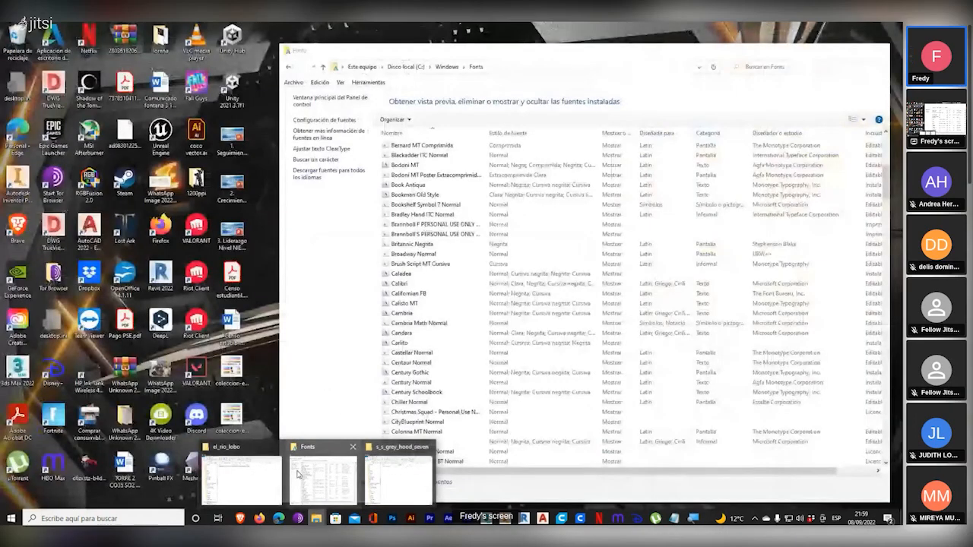
pyautogui.click(242, 476)
pyautogui.click(160, 98)
pyautogui.moveTo(331, 37); pyautogui.dragTo(483, 269)
pyautogui.moveTo(383, 487); pyautogui.dragTo(440, 304)
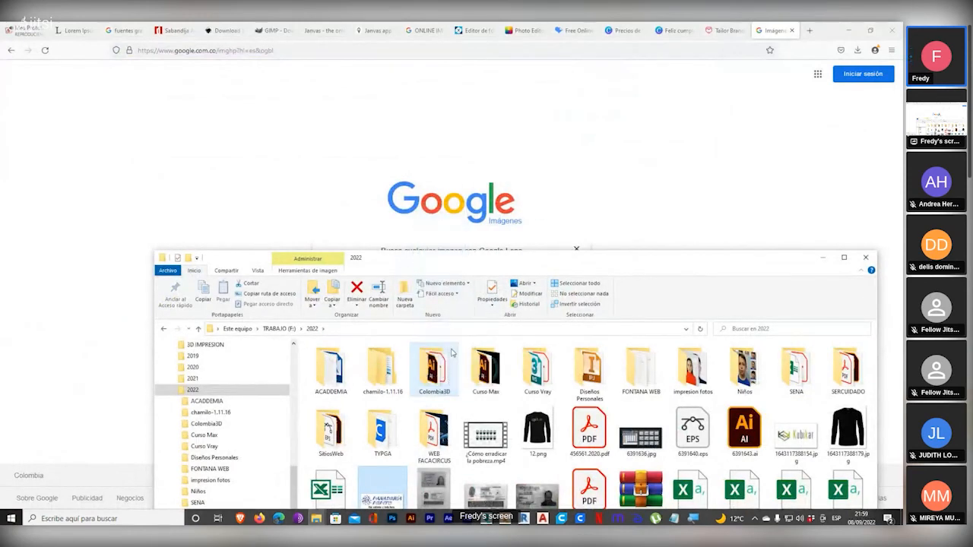
pyautogui.moveTo(435, 265); pyautogui.dragTo(882, 214)
pyautogui.moveTo(831, 441); pyautogui.dragTo(460, 315)
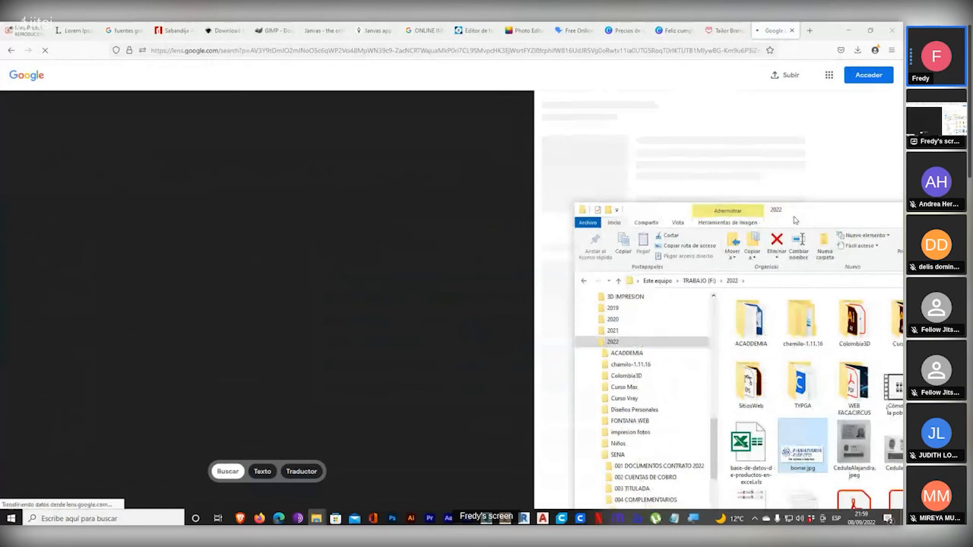
# - Minimize the file window, browse the visual matches and extend the Lens search area over the entire logo image
pyautogui.moveTo(761, 203); pyautogui.dragTo(486, 251)
pyautogui.moveTo(819, 268); pyautogui.dragTo(598, 274)
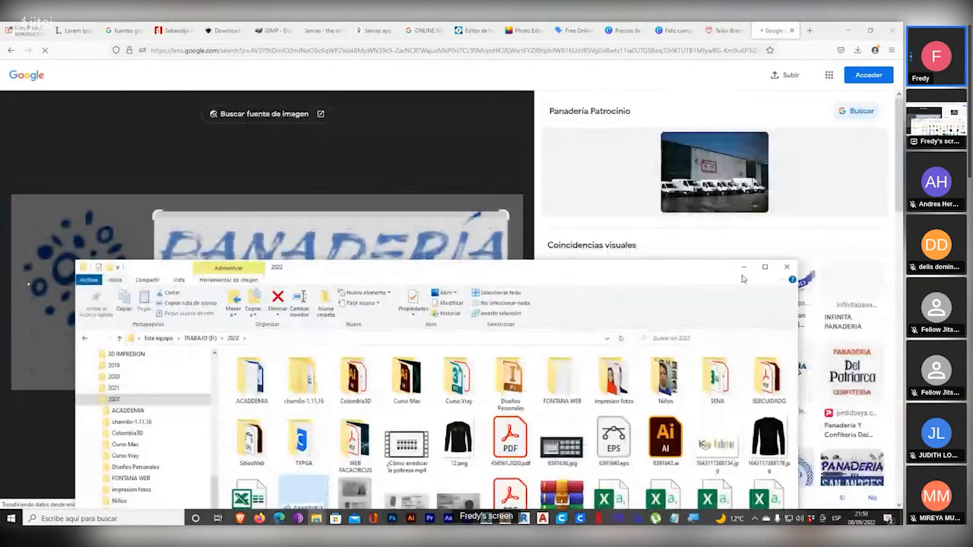
pyautogui.click(742, 268)
pyautogui.scroll(-4, 732, 327)
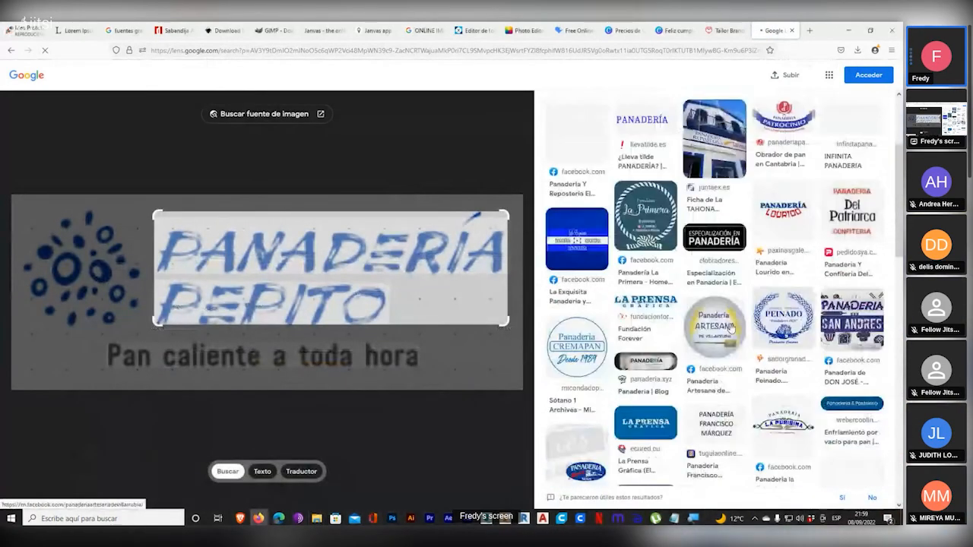
pyautogui.moveTo(144, 329); pyautogui.dragTo(6, 390)
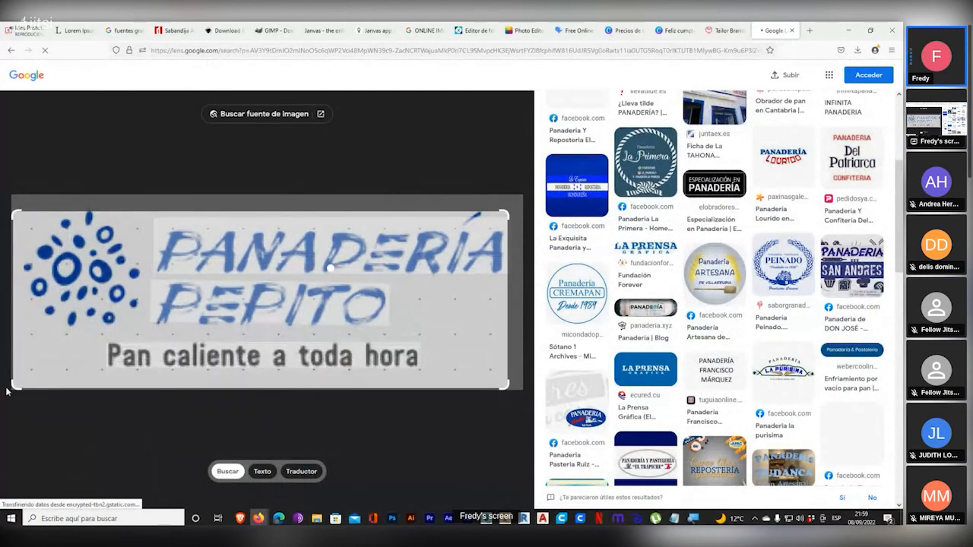
pyautogui.moveTo(508, 213); pyautogui.dragTo(524, 200)
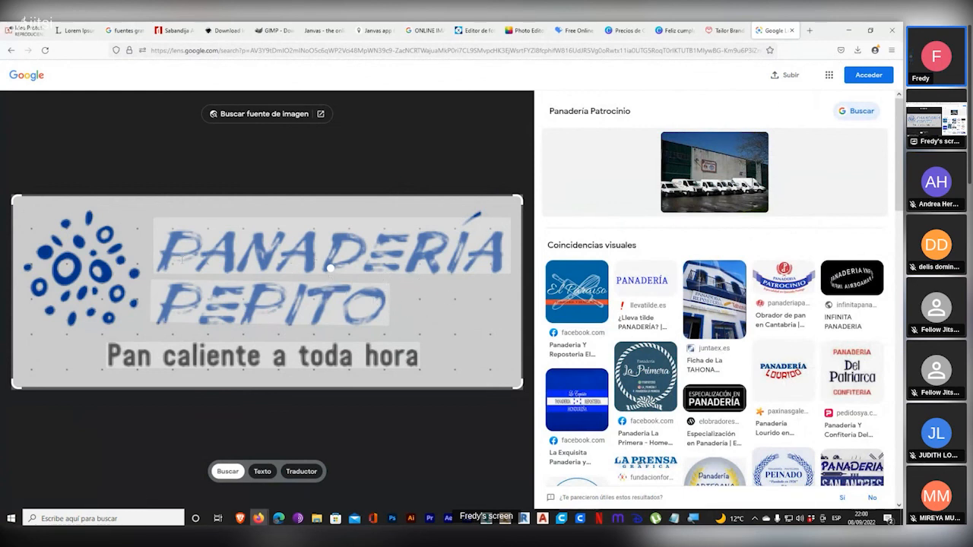
# - Focus the Lens search on the logo's blue dotted symbol, and extend the search area back over the entire logo image
pyautogui.click(104, 265)
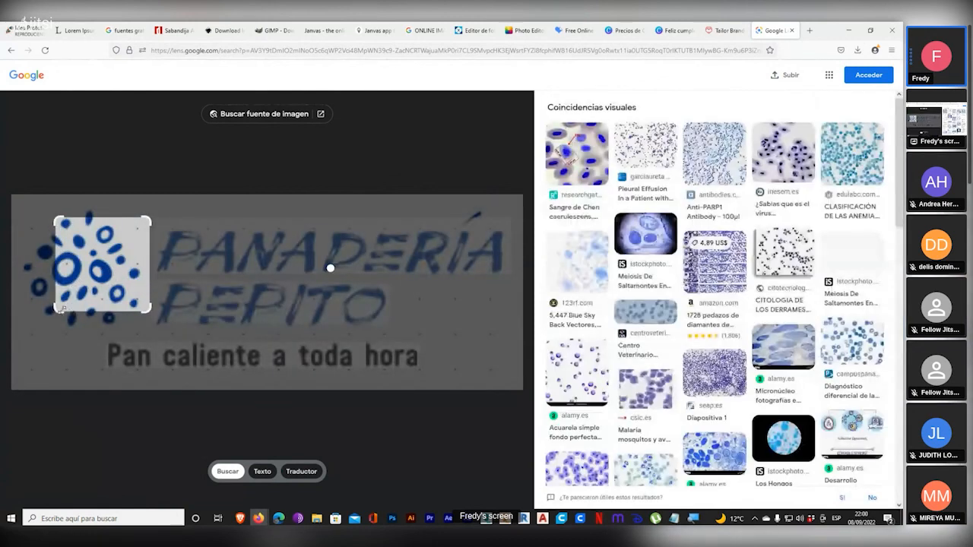
pyautogui.moveTo(61, 309); pyautogui.dragTo(13, 355)
pyautogui.moveTo(148, 356); pyautogui.dragTo(448, 401)
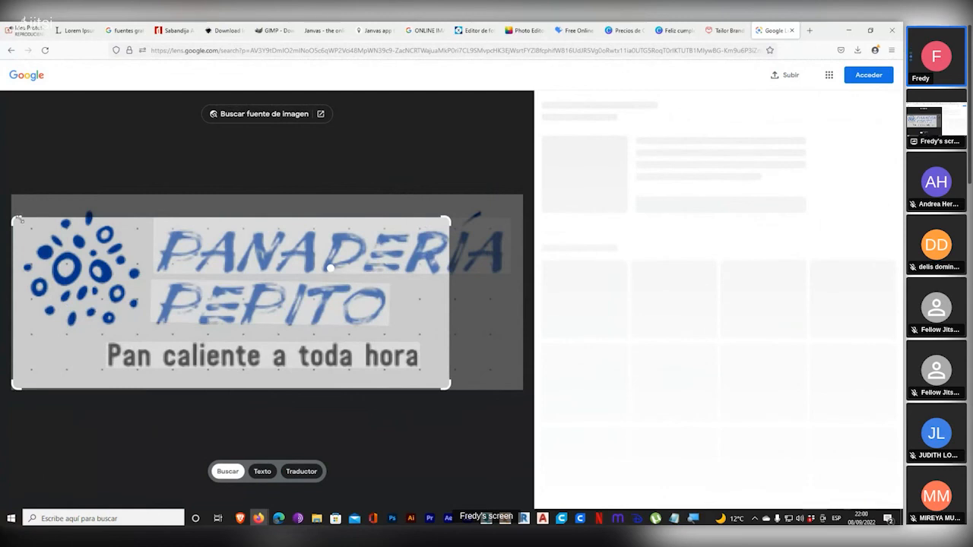
pyautogui.moveTo(17, 220); pyautogui.dragTo(3, 192)
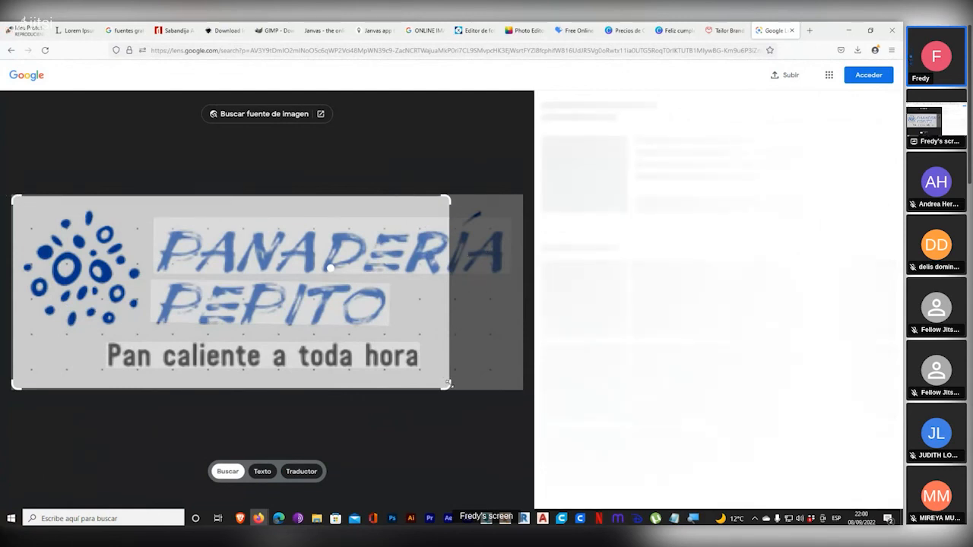
pyautogui.moveTo(450, 387); pyautogui.dragTo(537, 395)
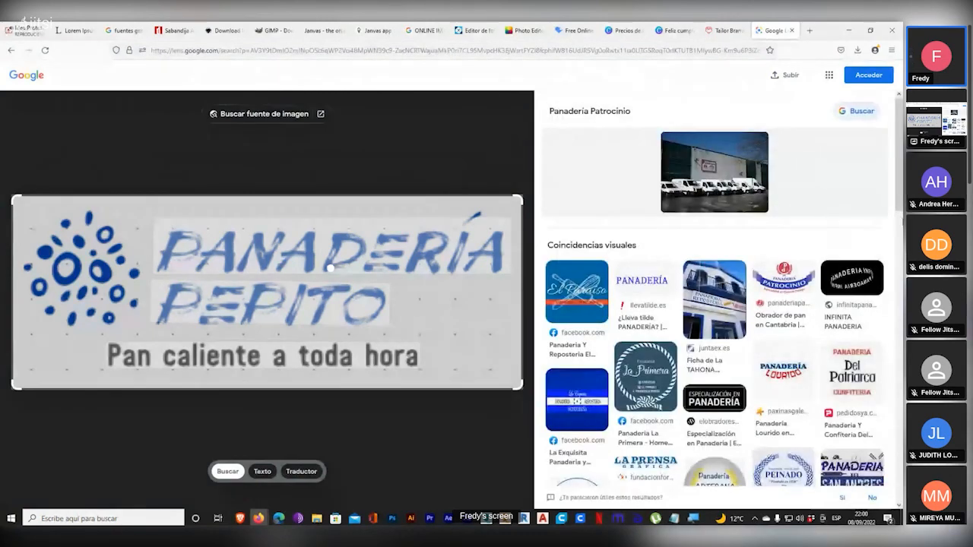
# - Examine the visual matches for the whole bakery logo, comparing them with its lettering and symbol
pyautogui.scroll(-5, 715, 289)
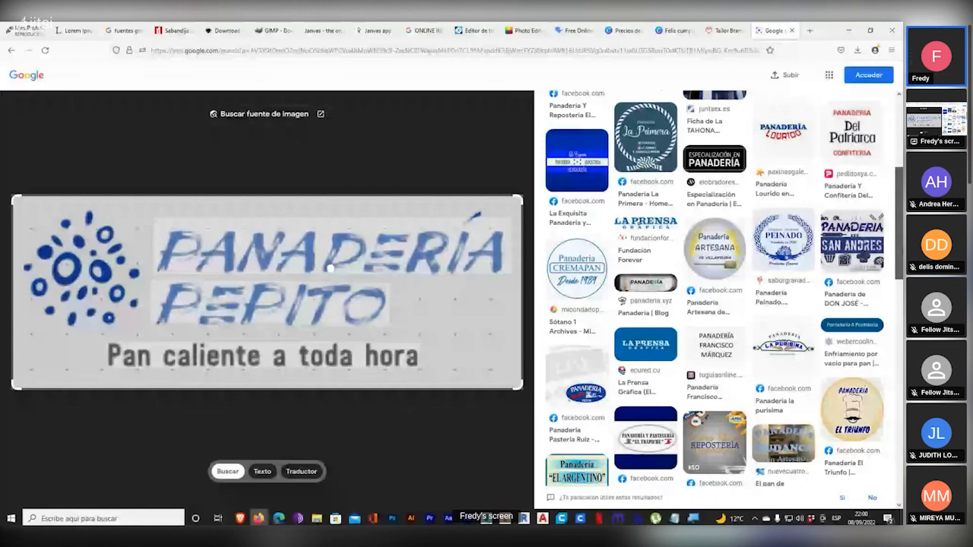
pyautogui.scroll(-10, 715, 288)
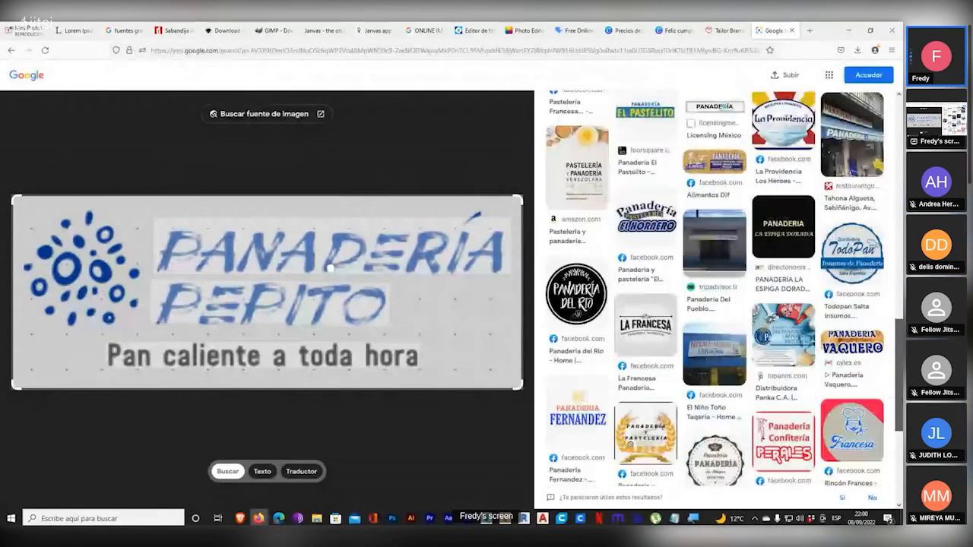
pyautogui.scroll(-2, 715, 289)
pyautogui.scroll(-4, 872, 396)
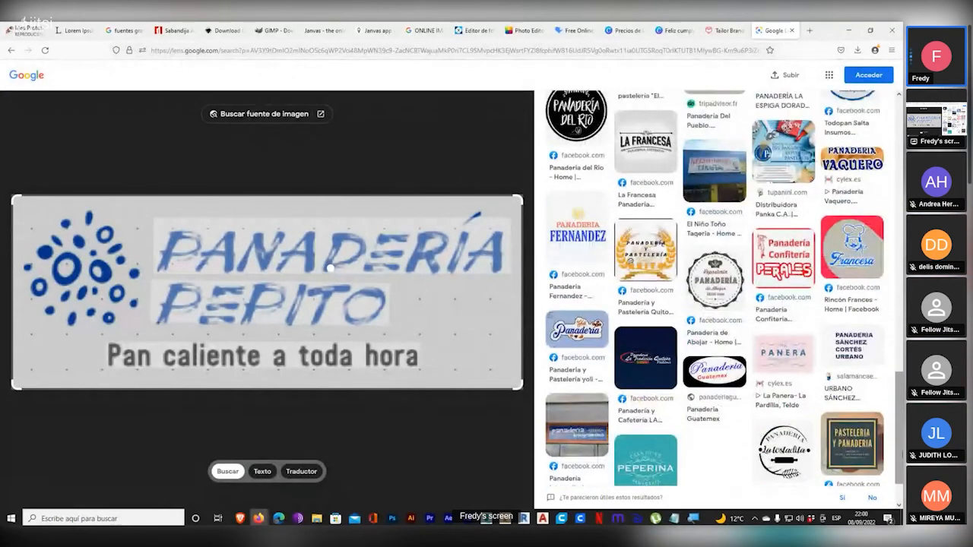
pyautogui.scroll(-5, 872, 396)
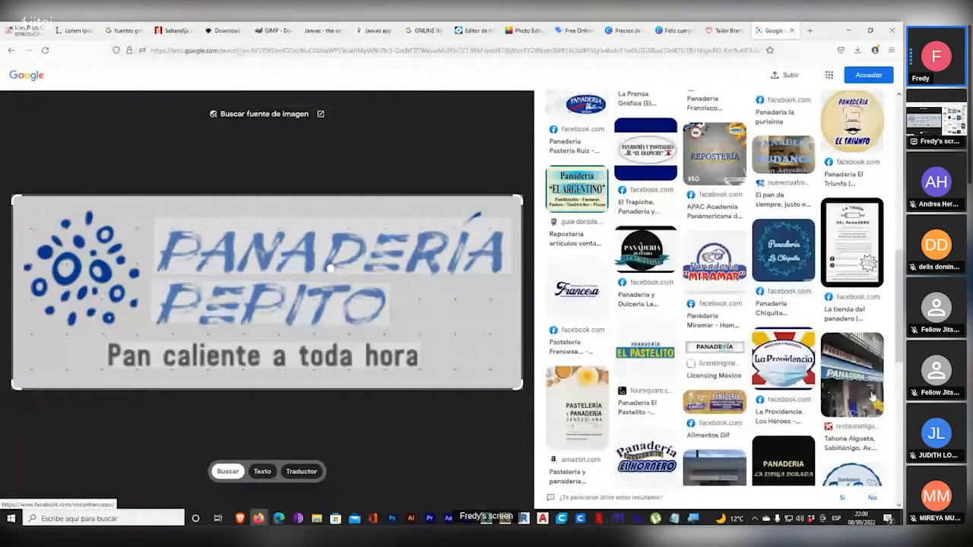
pyautogui.scroll(-7, 872, 396)
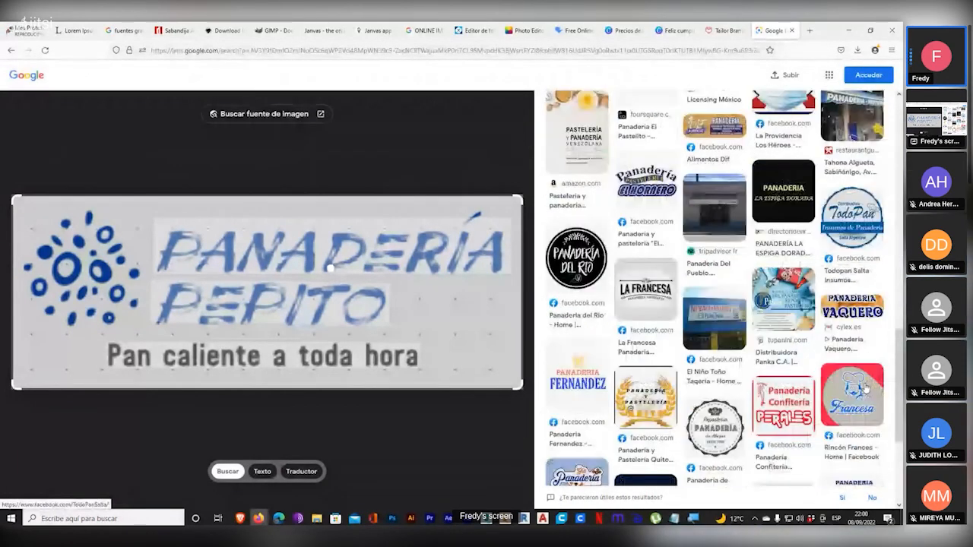
pyautogui.scroll(-4, 865, 389)
pyautogui.scroll(10, 864, 391)
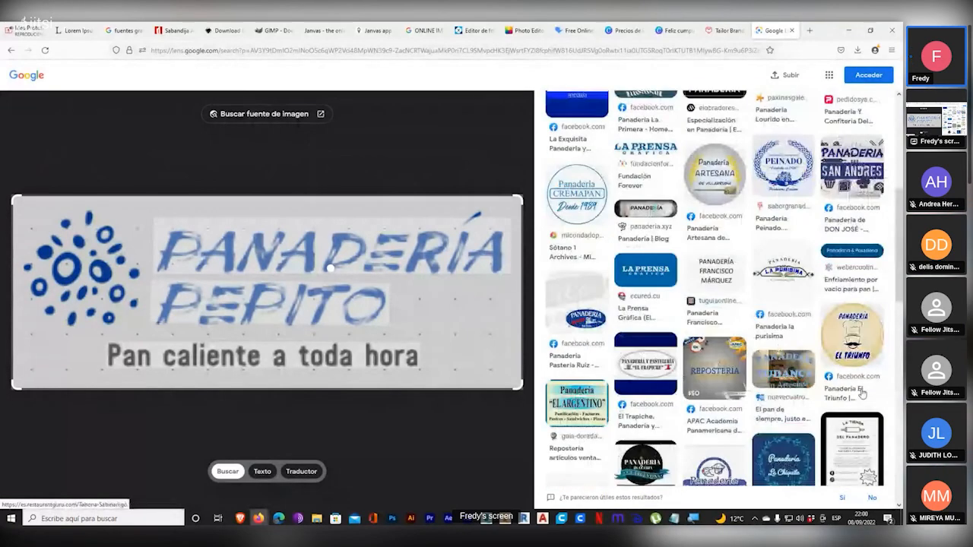
pyautogui.scroll(3, 862, 393)
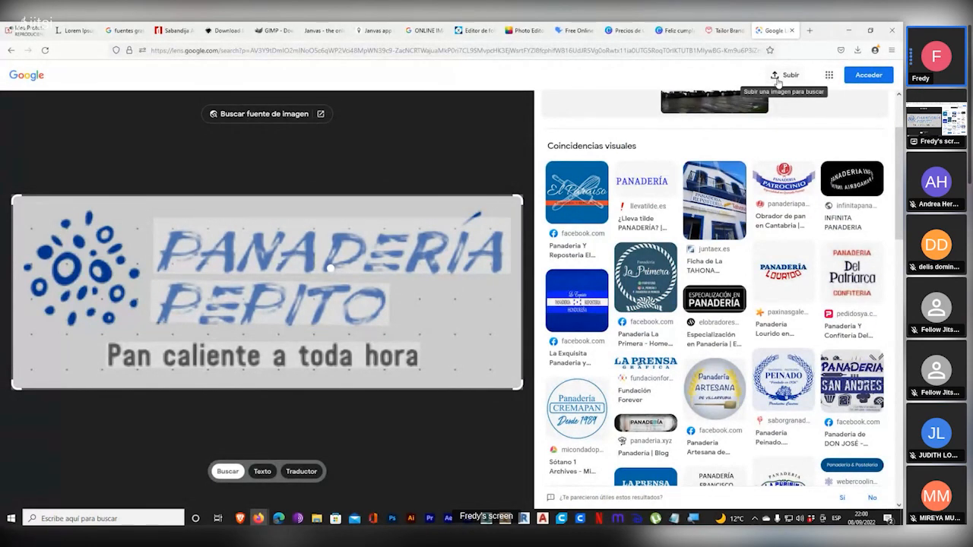
# - Search the web for "google lens" and open the official "Busca lo que ves - Google Lens" site
pyautogui.click(315, 51)
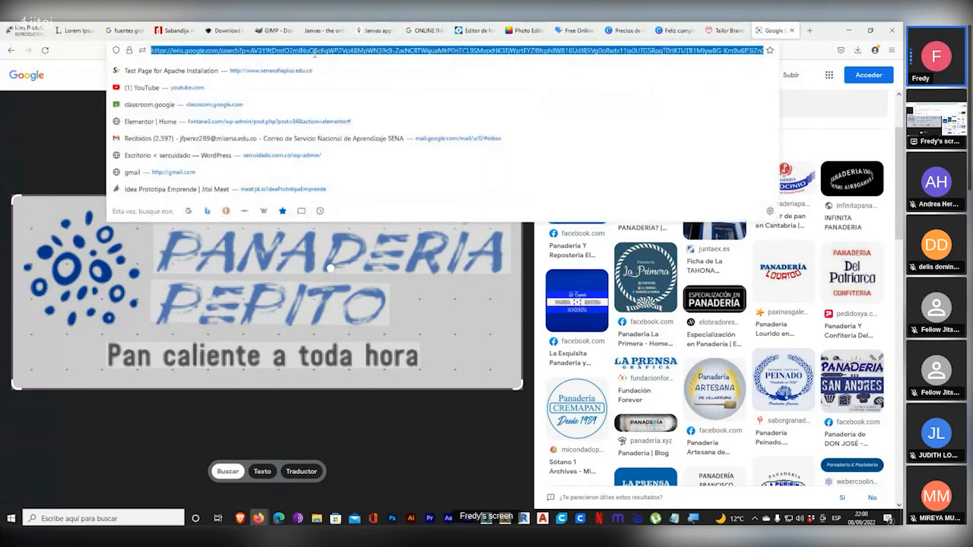
pyautogui.write('google')
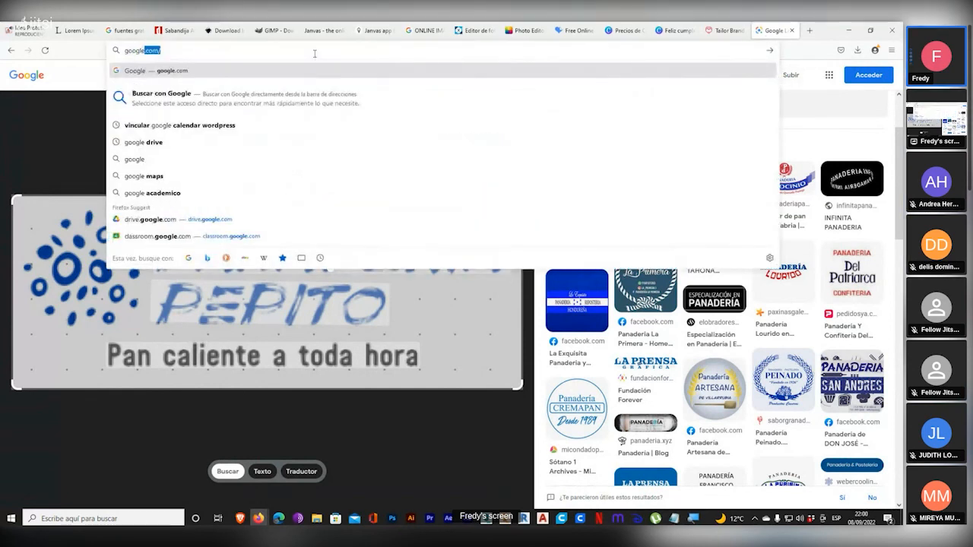
pyautogui.write(' lens')
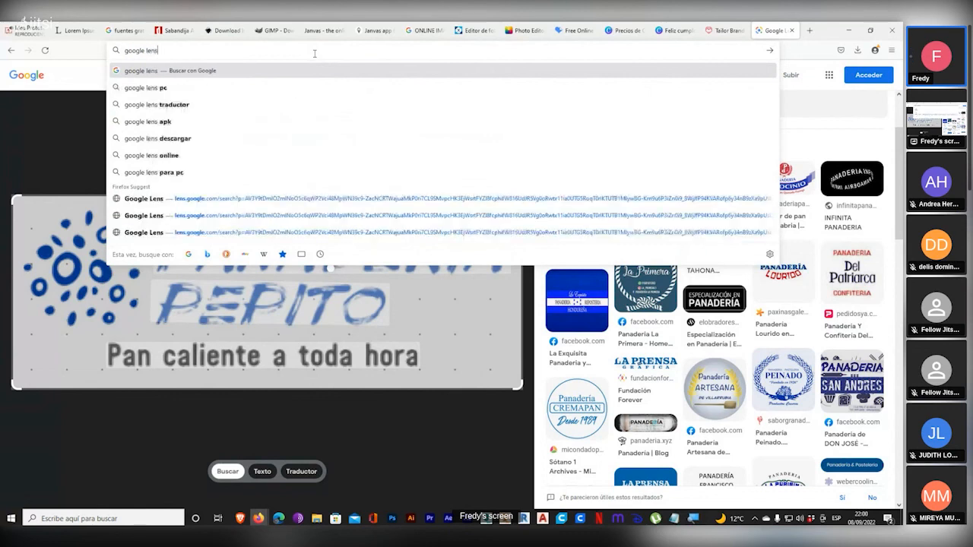
pyautogui.press('Return')
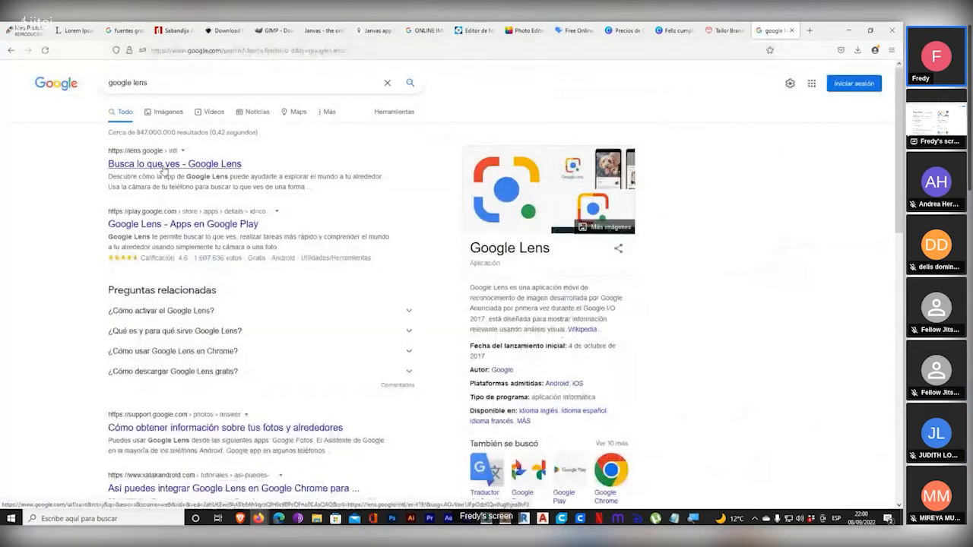
pyautogui.click(176, 164)
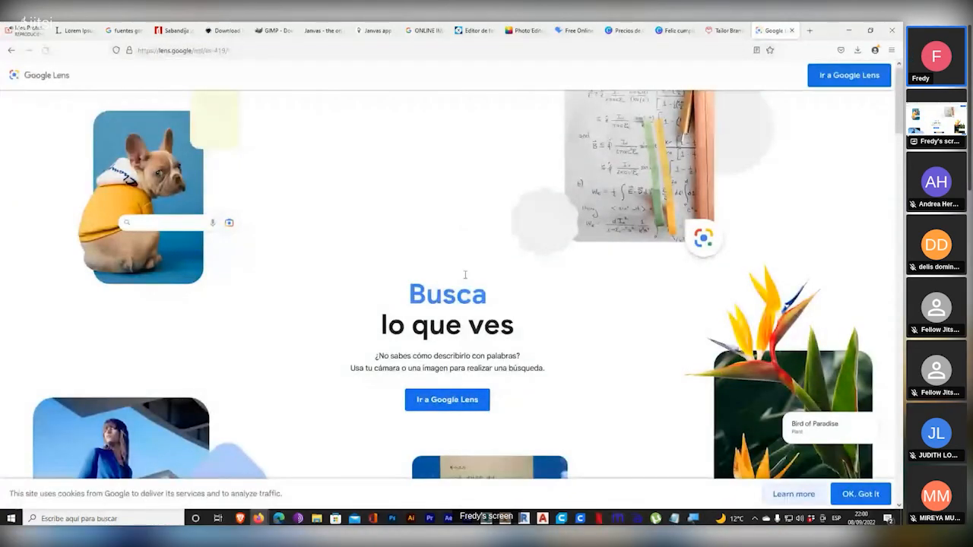
# - Look through the Google Lens page to the "Prueba Google Lens" section, magnify the camera icon in its phone mockup, and restore the normal view
pyautogui.scroll(-1, 387, 217)
pyautogui.scroll(-3, 386, 217)
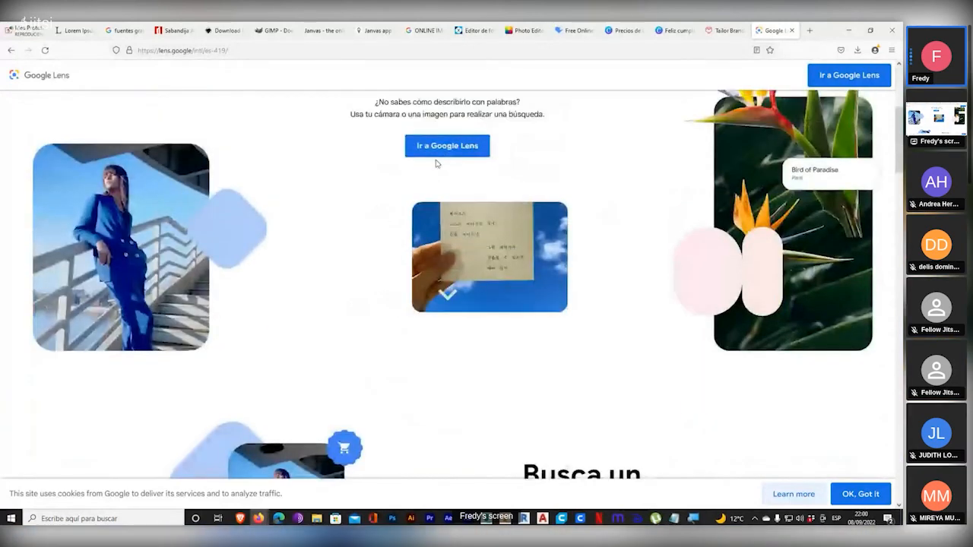
pyautogui.scroll(-5, 421, 222)
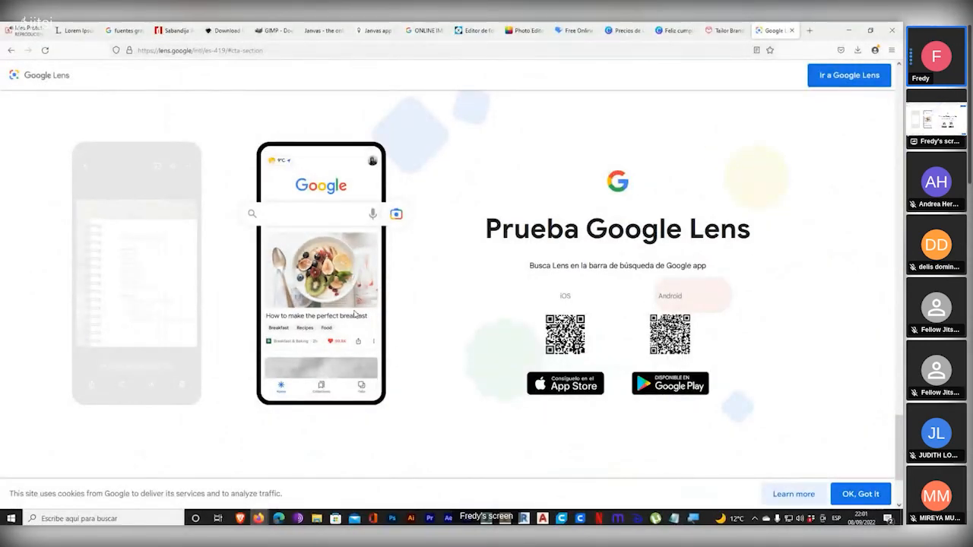
pyautogui.scroll(-2, 346, 299)
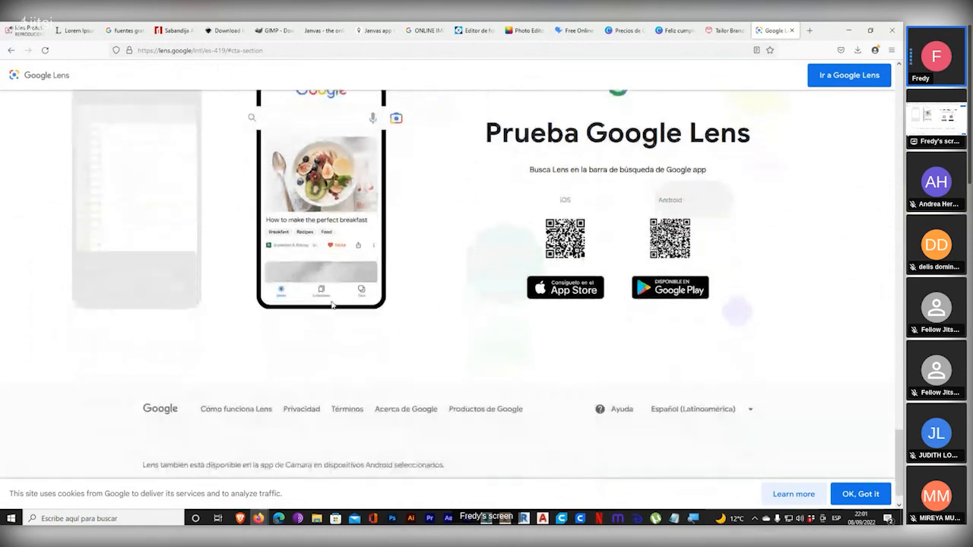
pyautogui.hotkey('ctrl', '1')
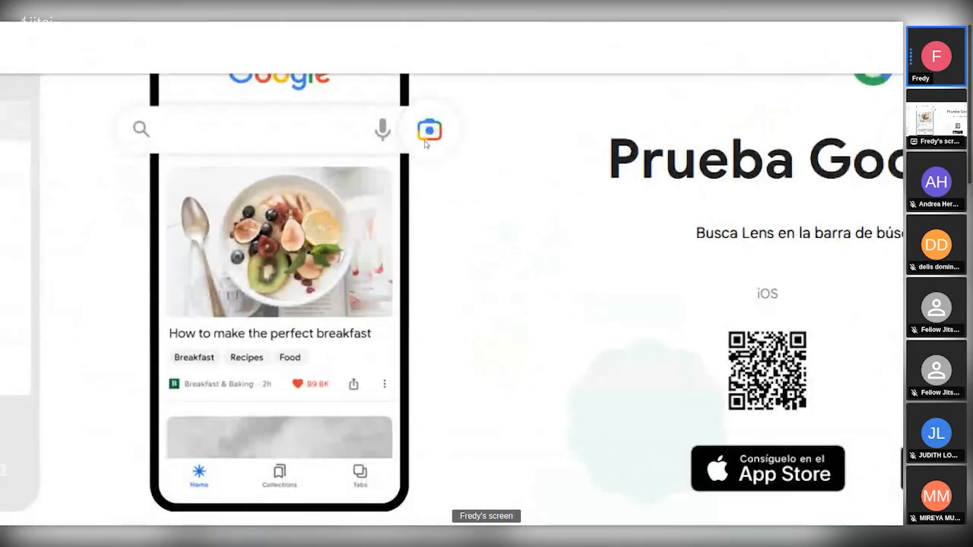
pyautogui.press('Escape')
pyautogui.scroll(2, 492, 235)
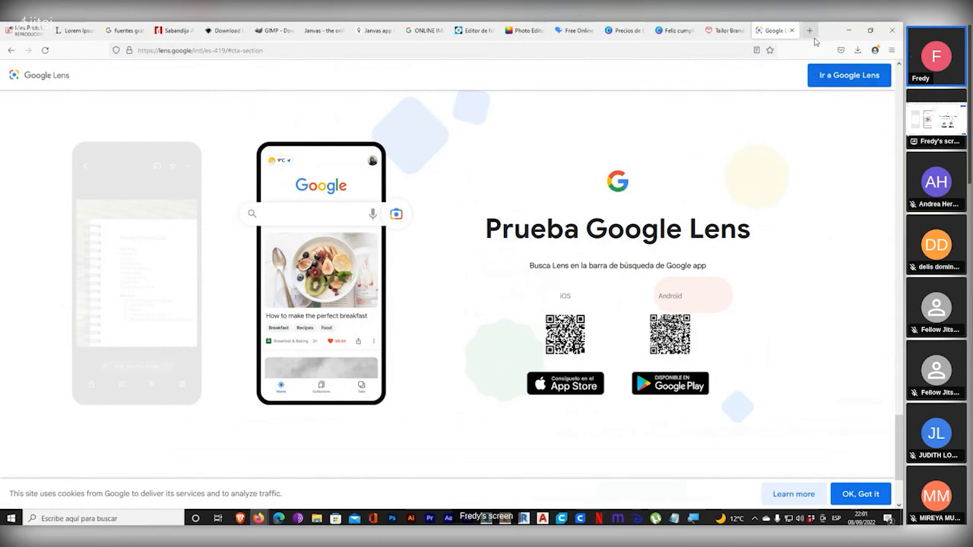
# - Open a blank browser tab and switch to the Jitsi meeting
pyautogui.click(810, 30)
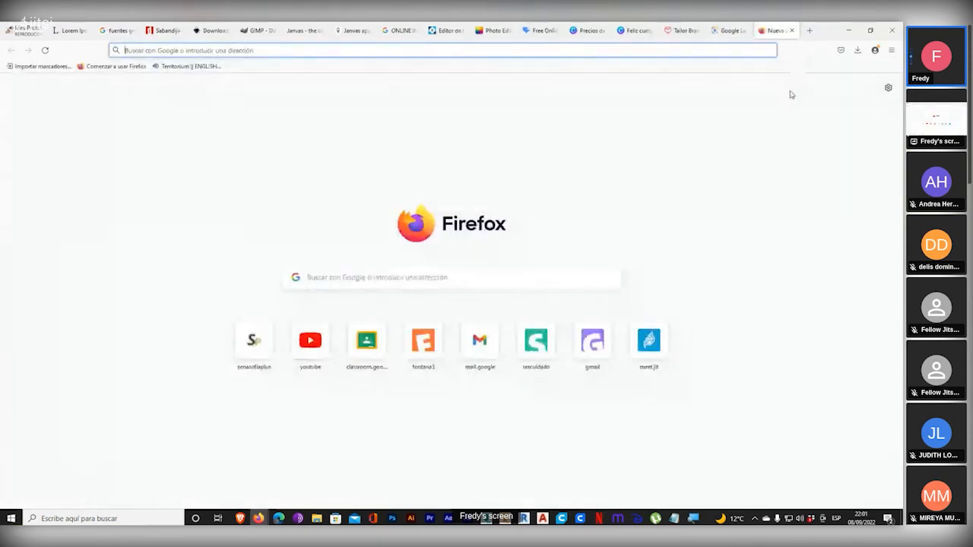
pyautogui.click(746, 31)
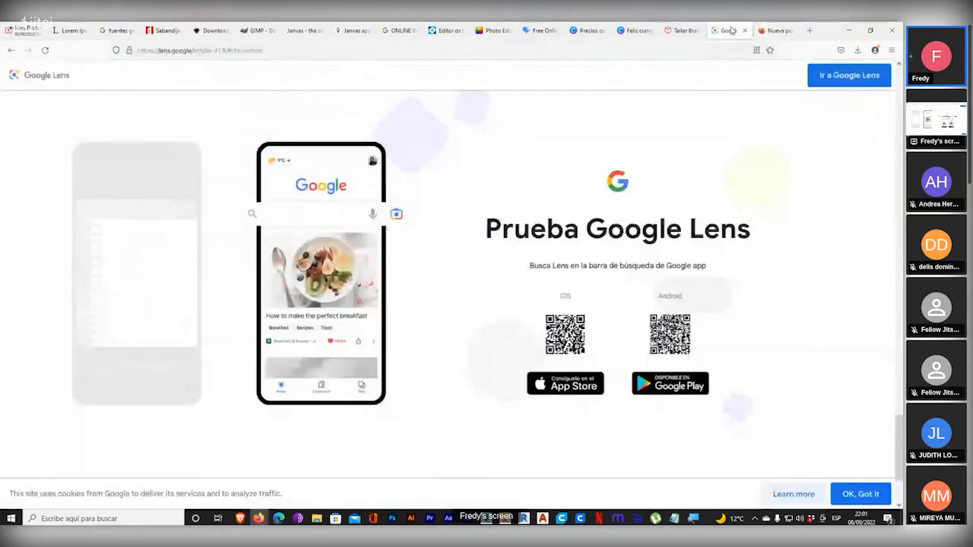
pyautogui.click(684, 30)
pyautogui.click(730, 30)
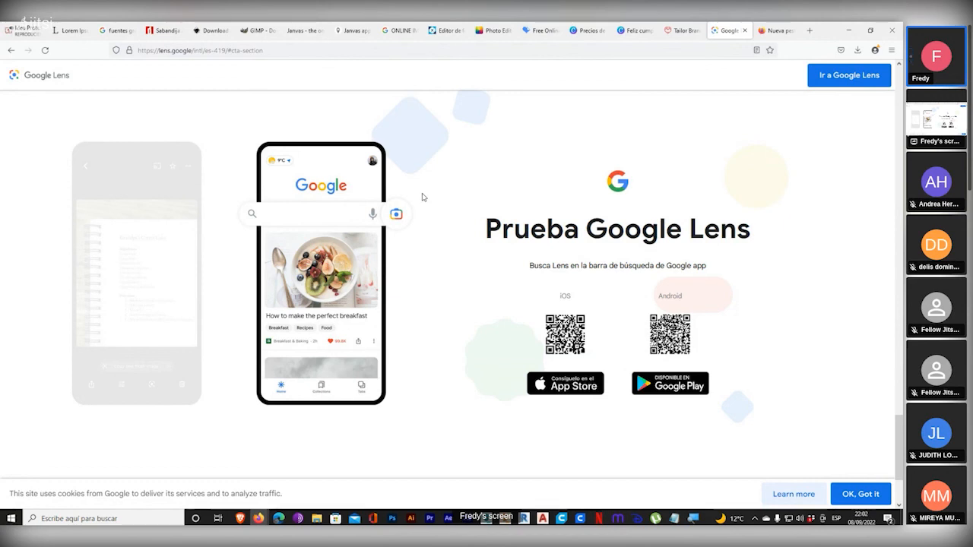
pyautogui.click(33, 34)
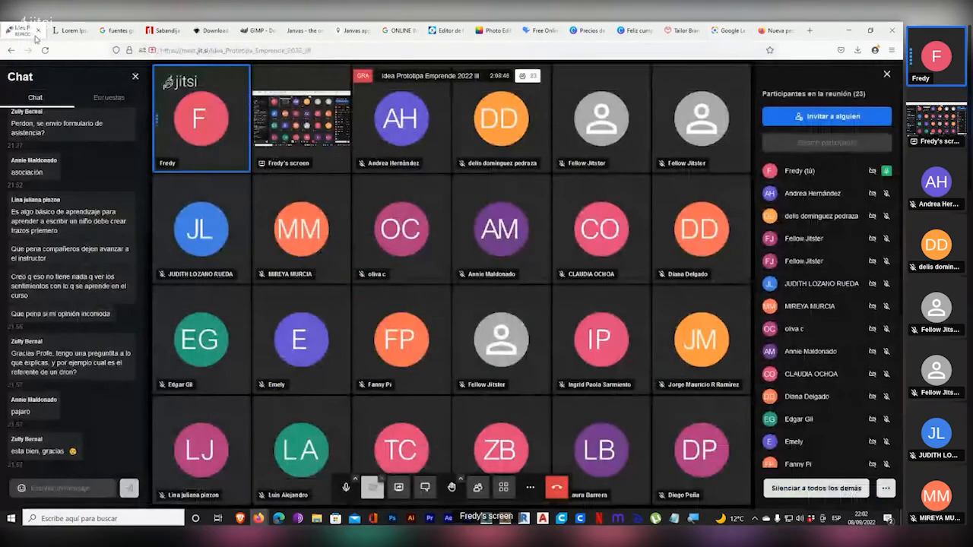
# - Check the options for one meeting participant, close them, and open the meeting's list of additional actions
pyautogui.click(439, 297)
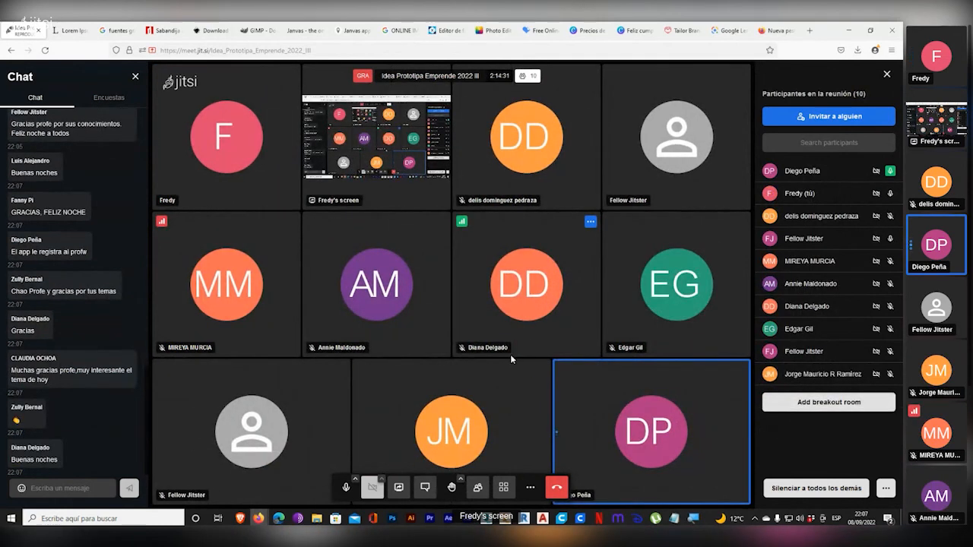
pyautogui.click(540, 370)
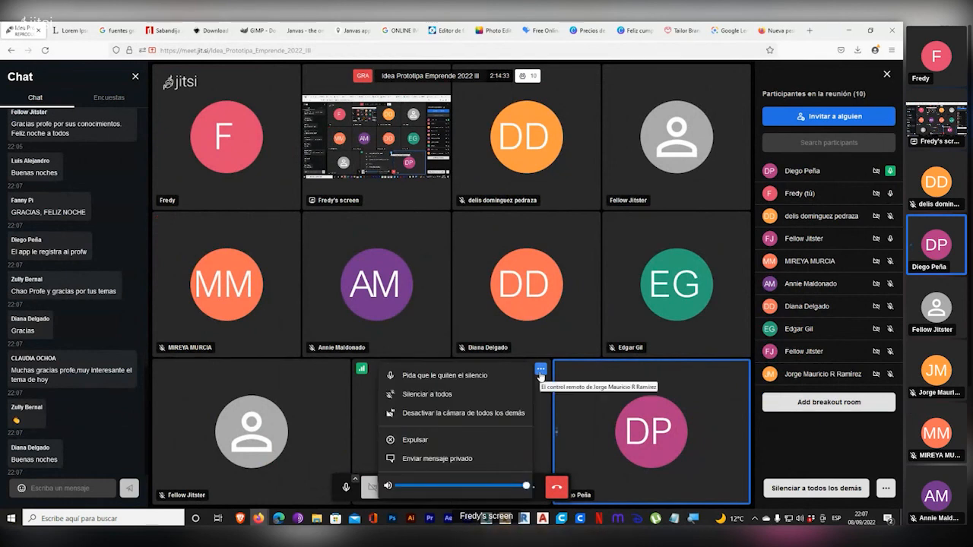
pyautogui.click(541, 371)
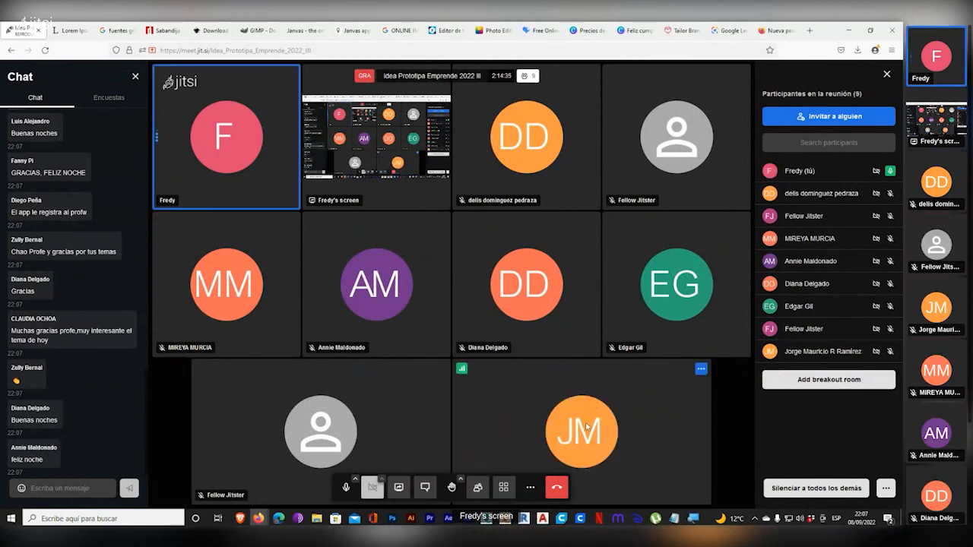
pyautogui.click(532, 489)
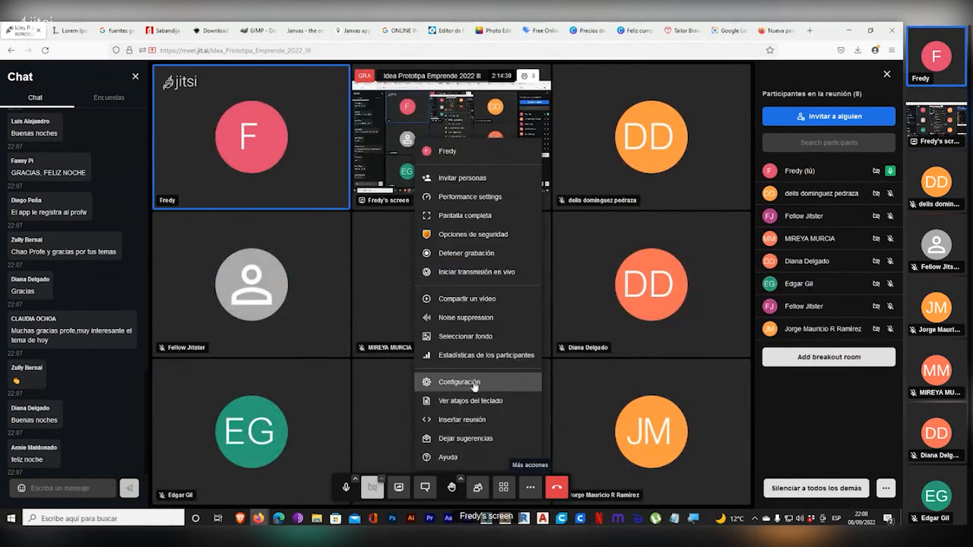